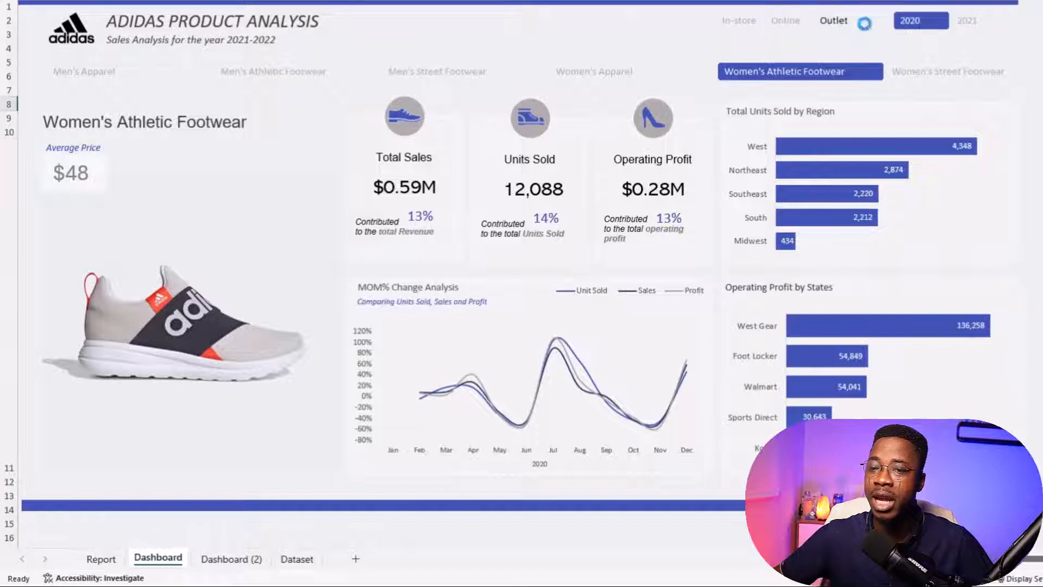
Step: Filter the Dashboard sheet to 2021 and view Men's Athletic, Women's Athletic and Women's Street Footwear one after another
{"action": "left_click", "coordinate": [987, 24]}
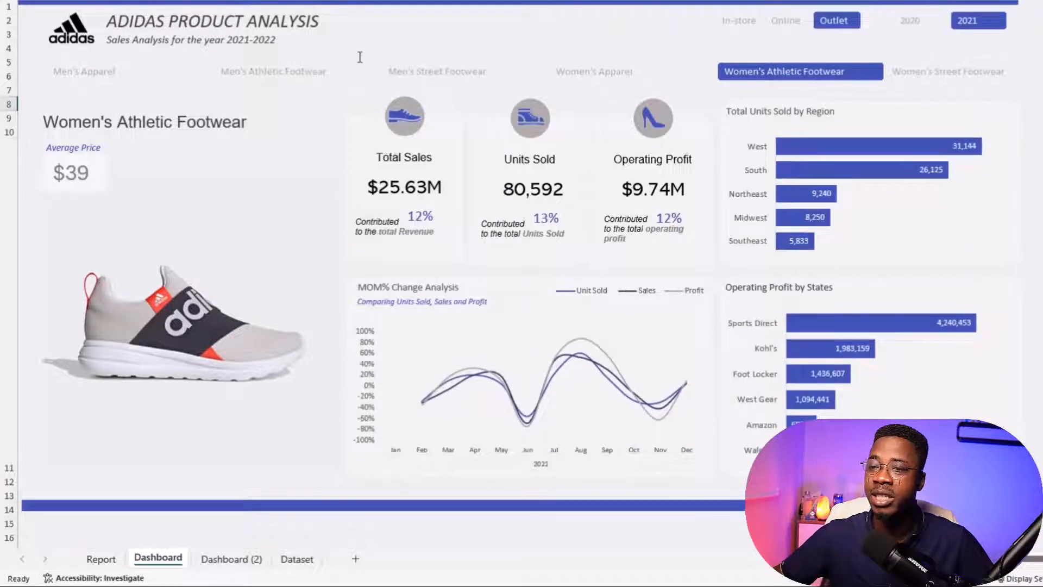
{"action": "left_click", "coordinate": [246, 80]}
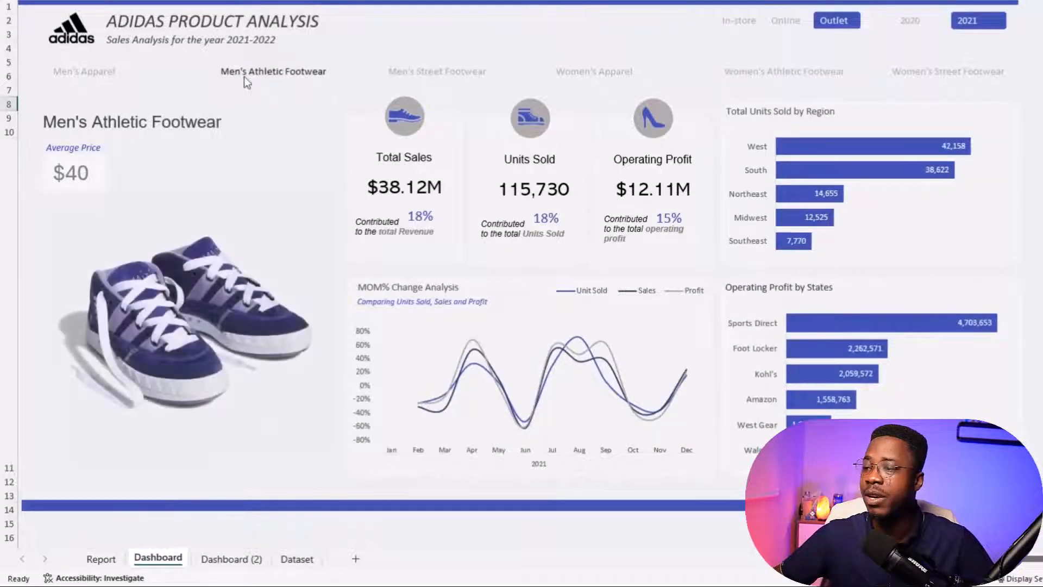
{"action": "left_click", "coordinate": [784, 71]}
{"action": "left_click", "coordinate": [948, 71]}
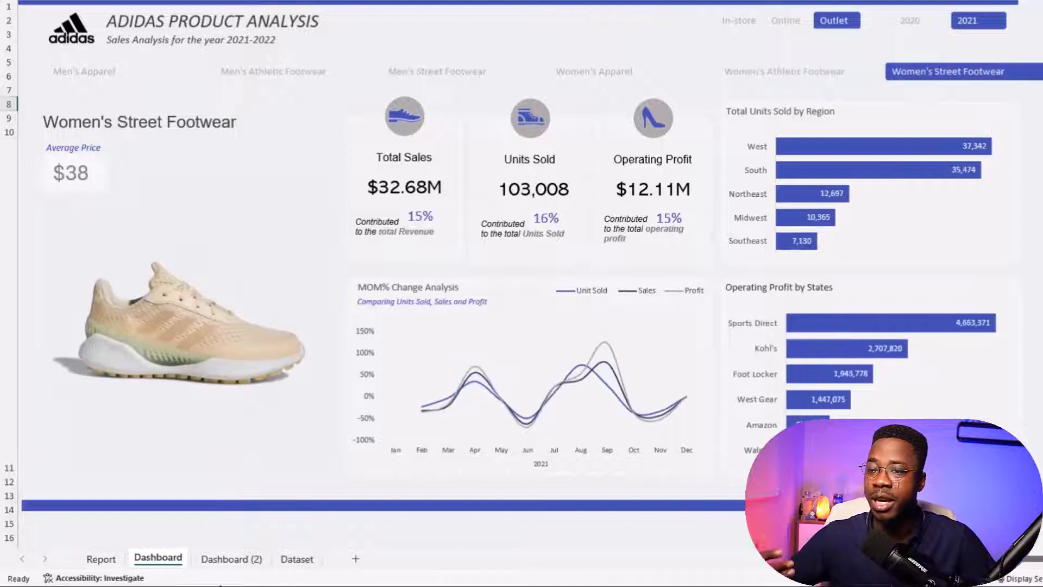
Step: View the Dashboard (2) sheet filtered to Men's Apparel, Men's Street Footwear and Women's Apparel in turn
{"action": "left_click", "coordinate": [231, 558]}
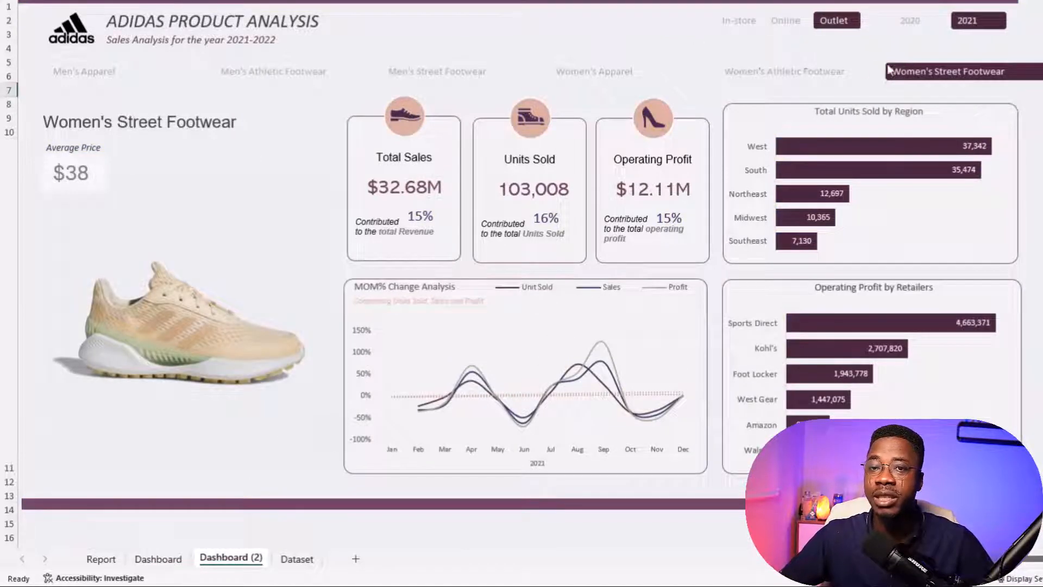
{"action": "left_click", "coordinate": [101, 73]}
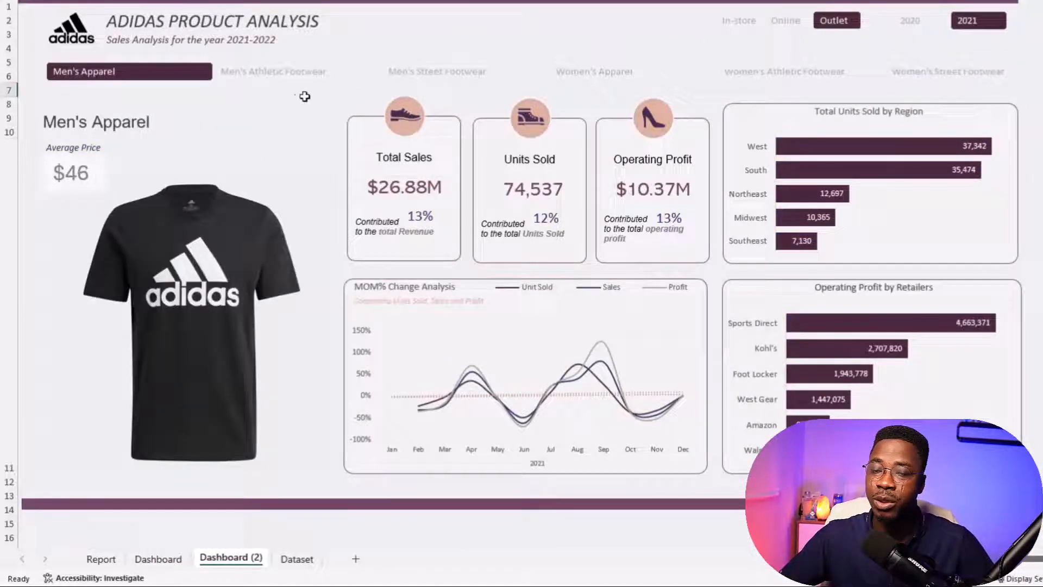
{"action": "left_click", "coordinate": [441, 77]}
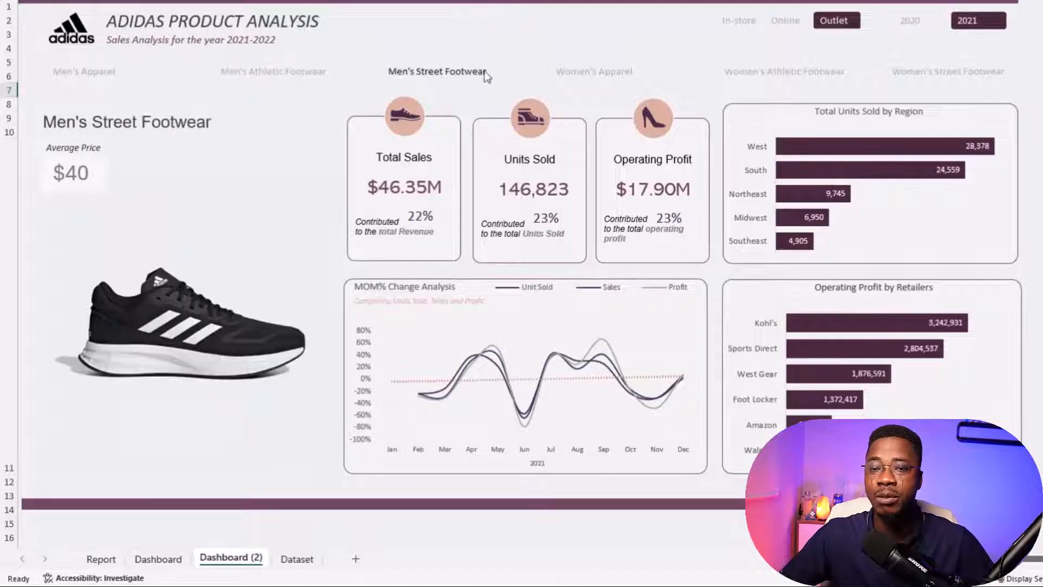
{"action": "left_click", "coordinate": [604, 67]}
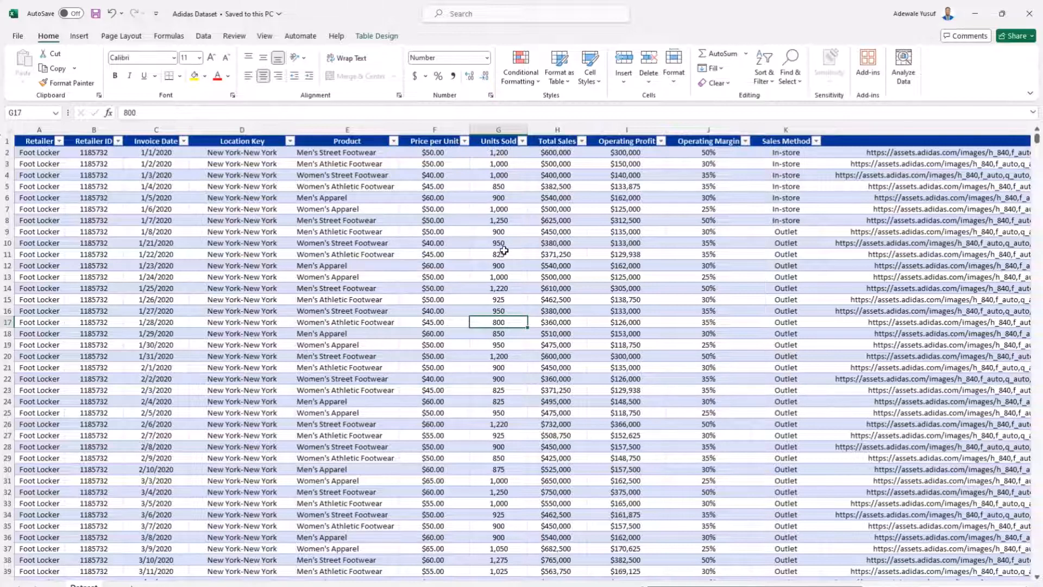
Step: Create a PivotTable from Table1 of the dataset in a new worksheet
{"action": "left_click", "coordinate": [93, 266]}
{"action": "left_click", "coordinate": [82, 35]}
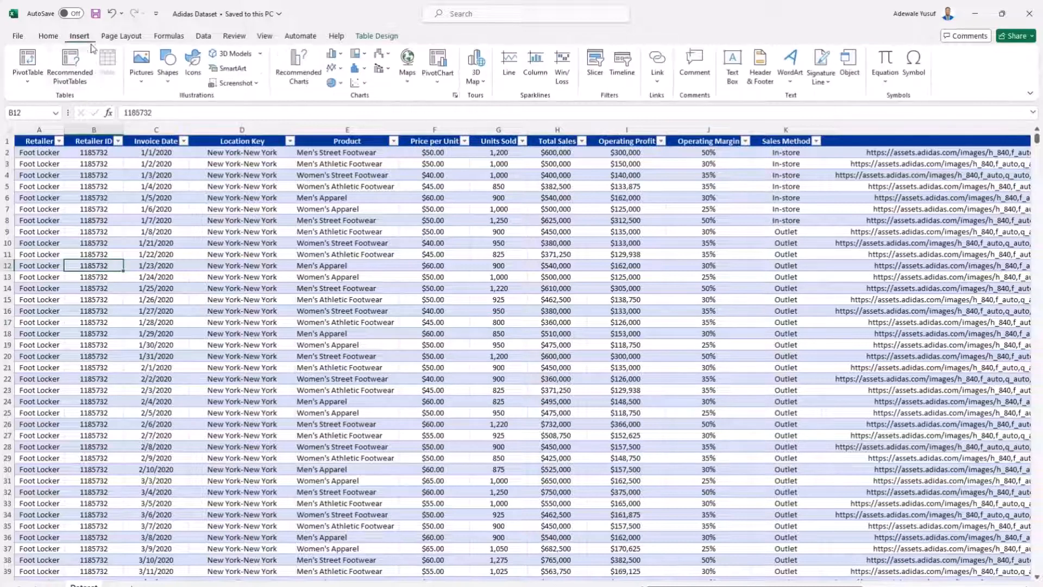
{"action": "left_click", "coordinate": [34, 79]}
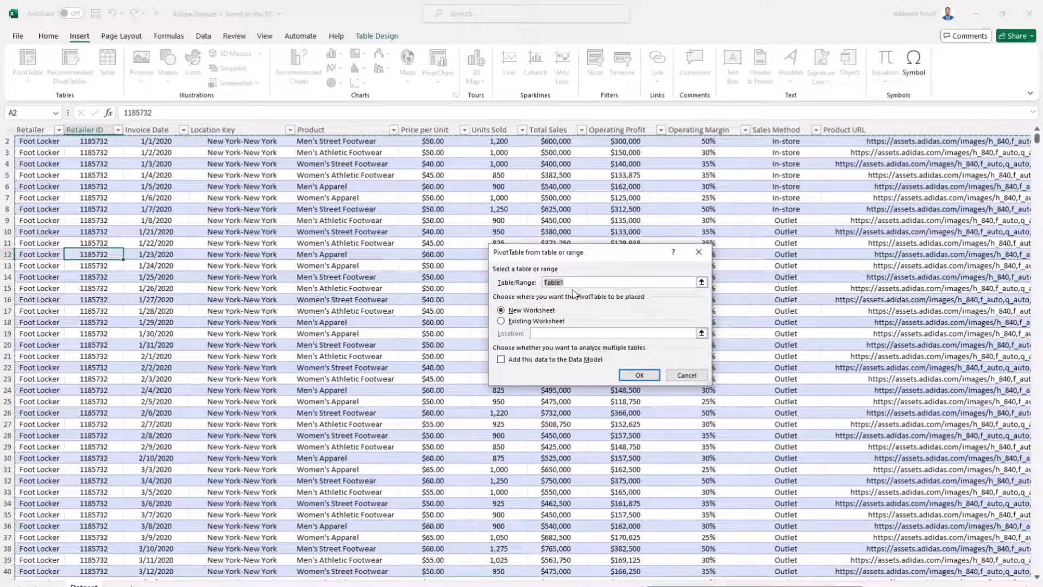
{"action": "left_click", "coordinate": [638, 374]}
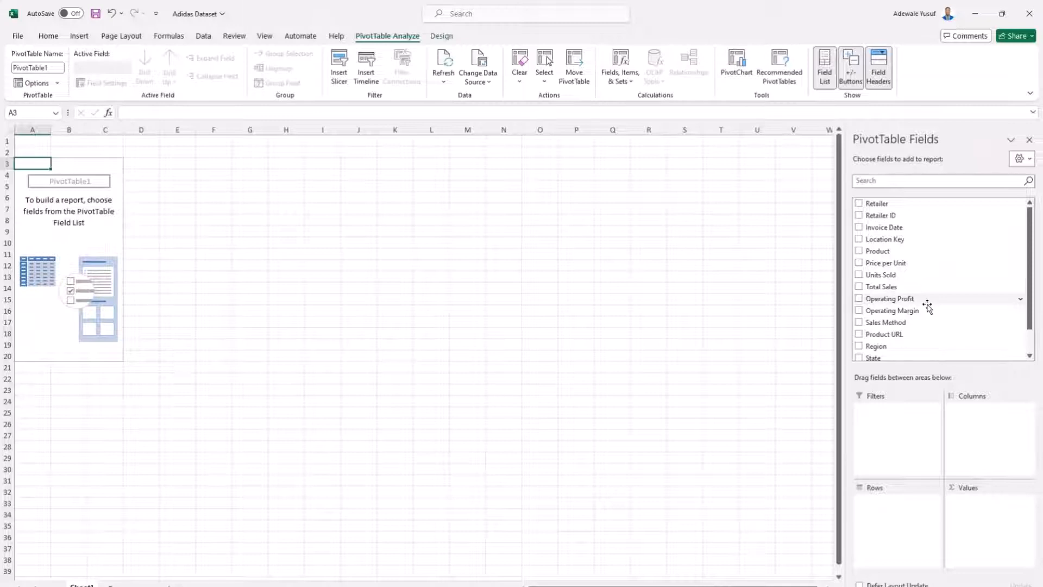
Step: Add the Product URL field as the rows of the new PivotTable
{"action": "scroll", "coordinate": [912, 329], "scroll_direction": "down", "scroll_amount": 1}
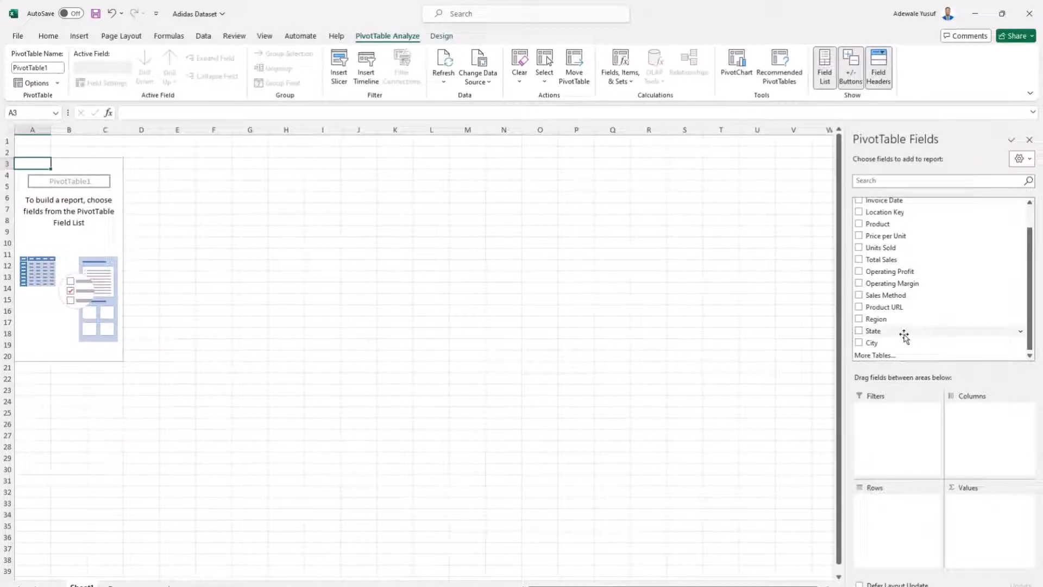
{"action": "left_click", "coordinate": [858, 306]}
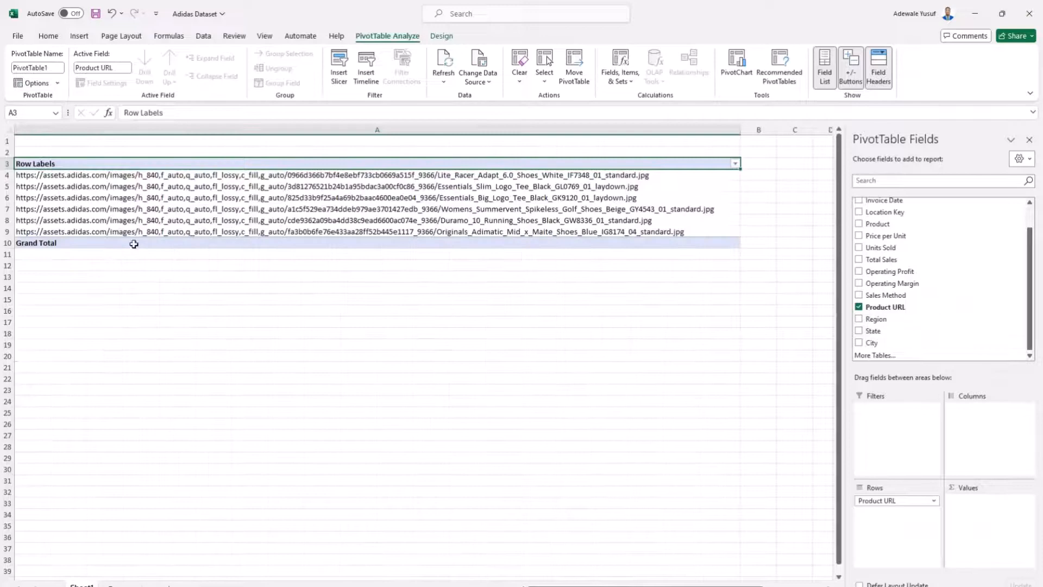
{"action": "left_click", "coordinate": [25, 176]}
{"action": "left_click", "coordinate": [174, 242]}
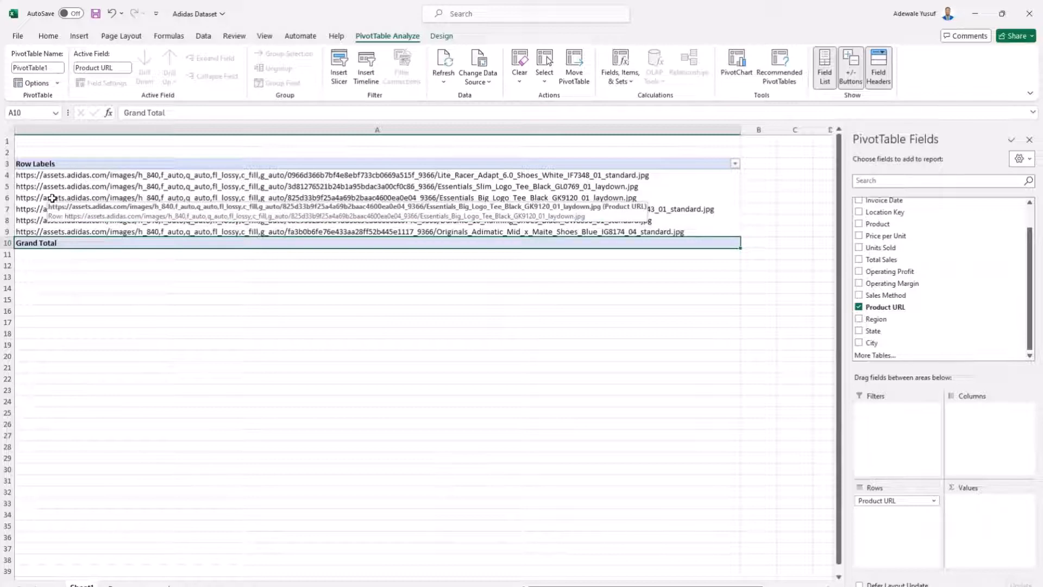
{"action": "left_click", "coordinate": [41, 277]}
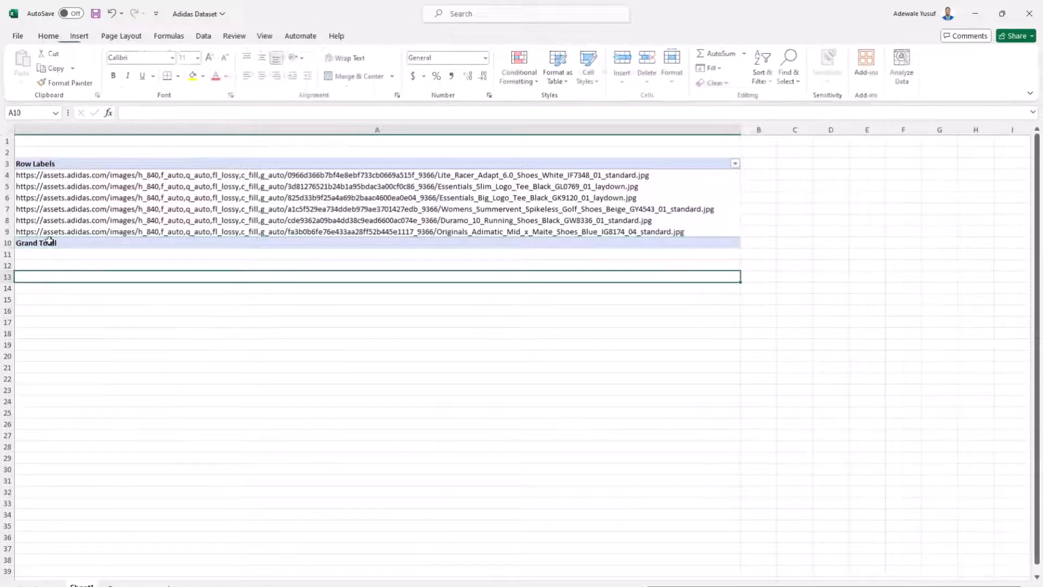
Step: Copy the whole Product URL PivotTable, including its Grand Total, and paste it at cell A13
{"action": "left_click_drag", "start_coordinate": [44, 163], "coordinate": [49, 239]}
{"action": "key", "text": "ctrl+c"}
{"action": "left_click", "coordinate": [43, 273]}
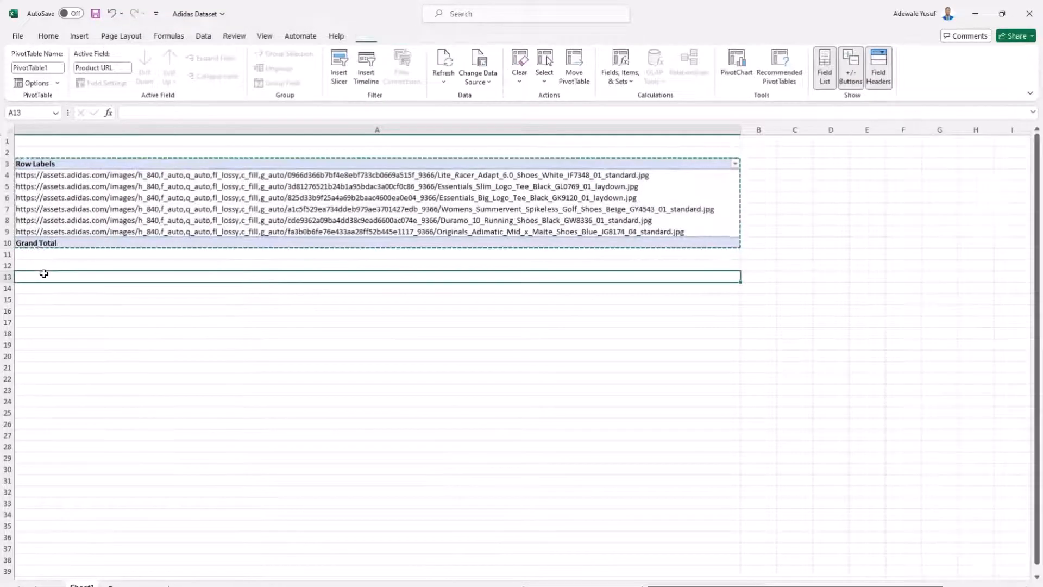
{"action": "key", "text": "ctrl+v"}
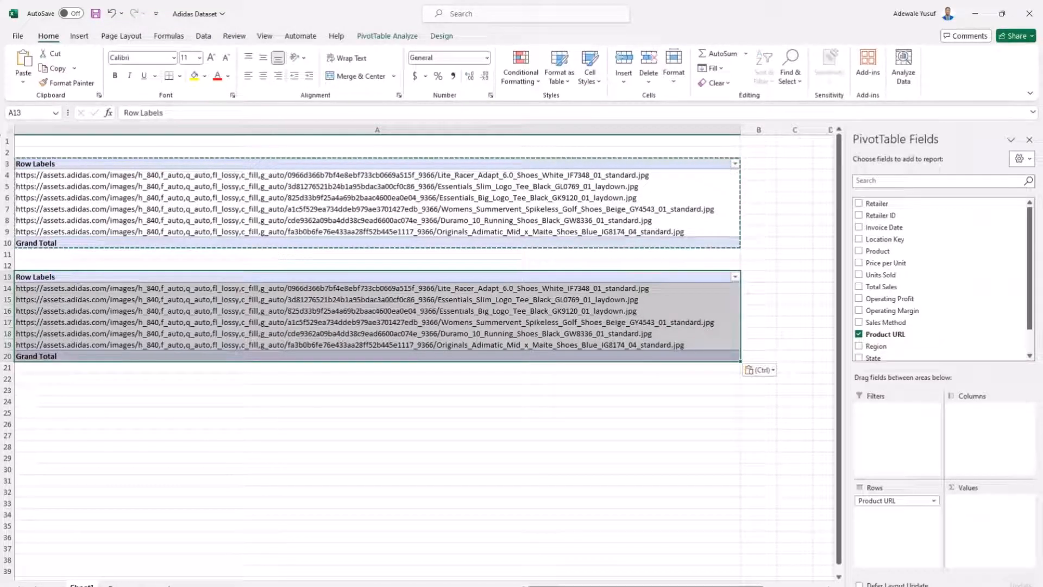
Step: Replace Product URL with Product as rows in the PivotTable at A13 and add Units Sold as values
{"action": "left_click", "coordinate": [858, 334]}
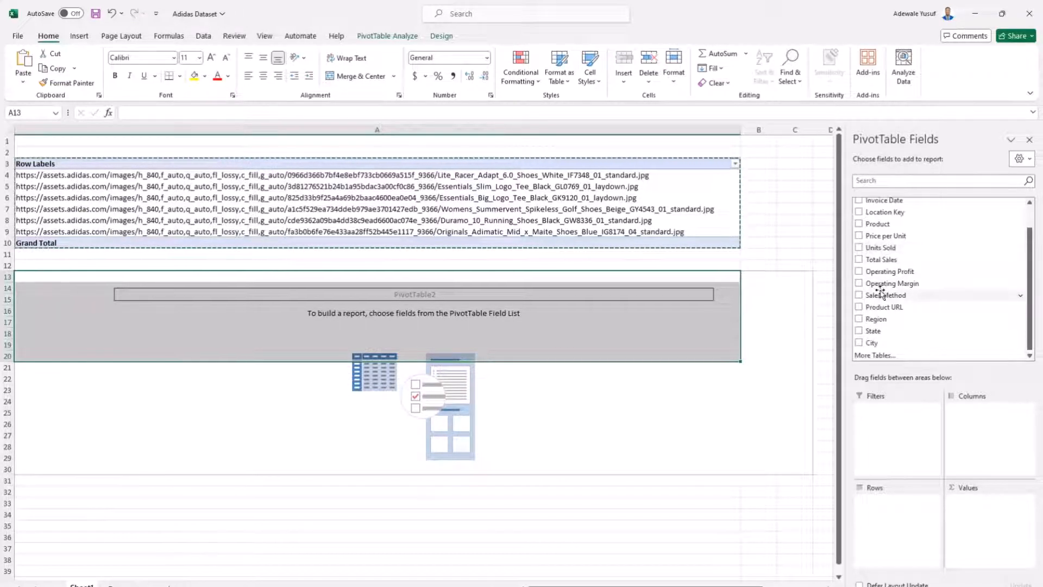
{"action": "left_click", "coordinate": [859, 251]}
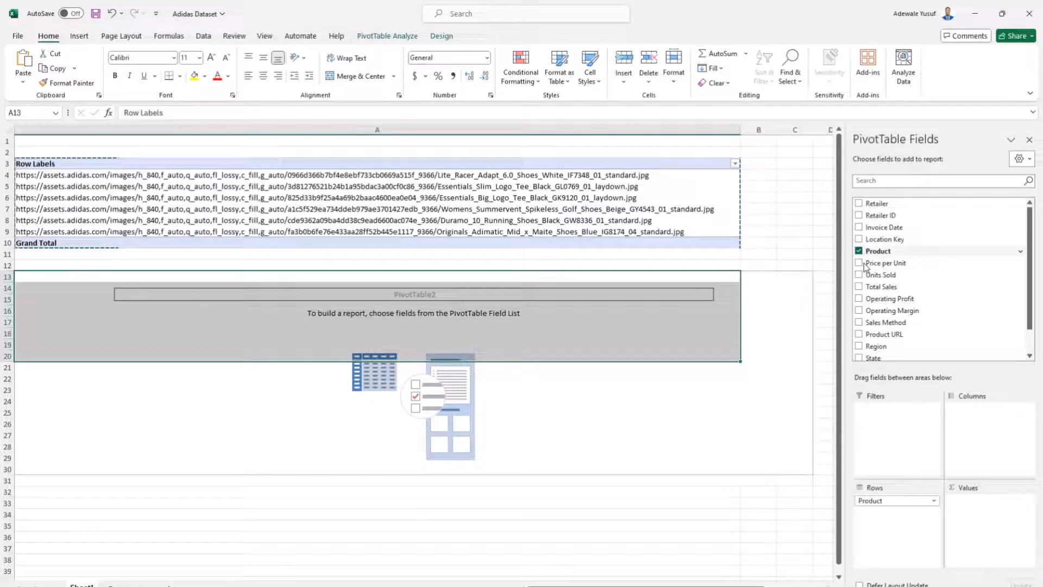
{"action": "scroll", "coordinate": [863, 346], "scroll_direction": "down", "scroll_amount": 1}
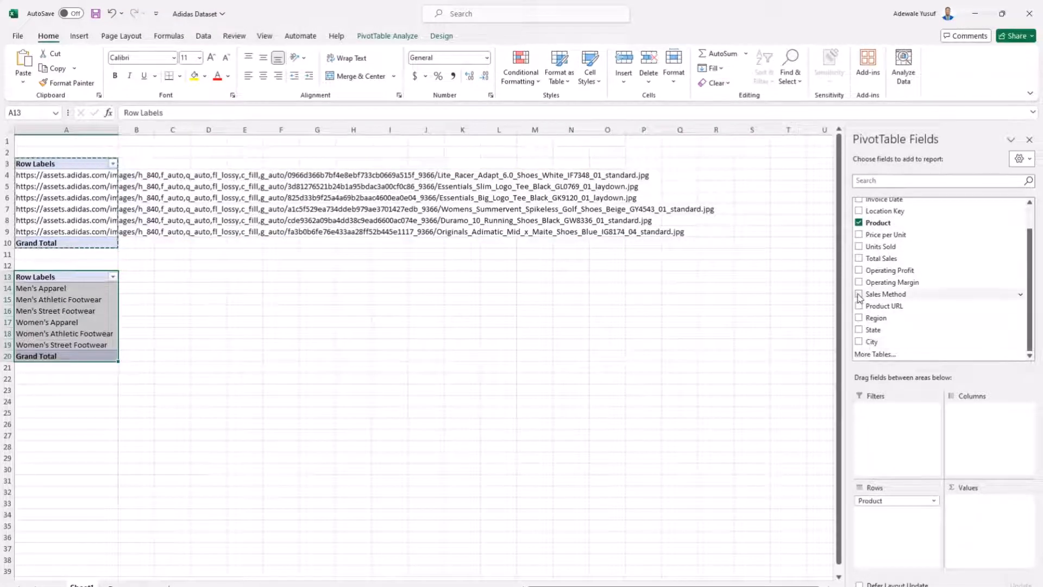
{"action": "scroll", "coordinate": [866, 274], "scroll_direction": "up", "scroll_amount": 1}
{"action": "left_click", "coordinate": [858, 274]}
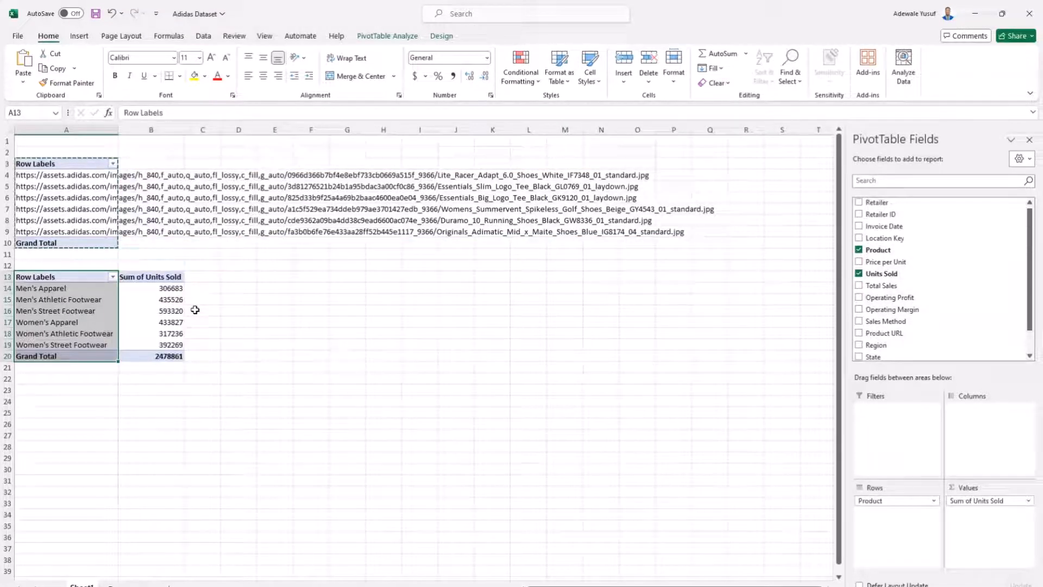
Step: Apply the comma number style to the Sum of Units Sold values in B14:B20
{"action": "left_click", "coordinate": [152, 309]}
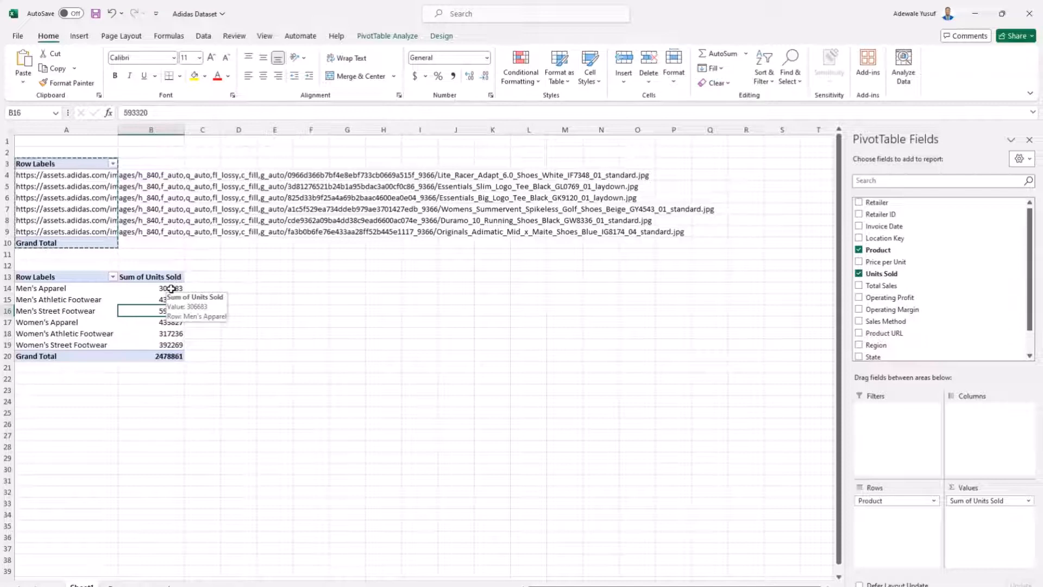
{"action": "left_click_drag", "start_coordinate": [171, 288], "coordinate": [170, 357]}
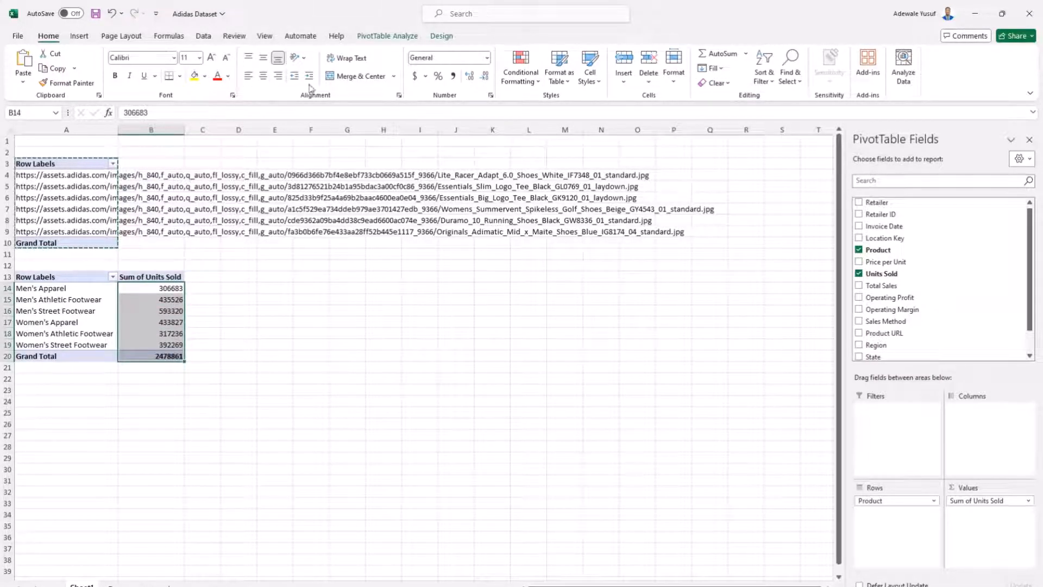
{"action": "left_click", "coordinate": [454, 78]}
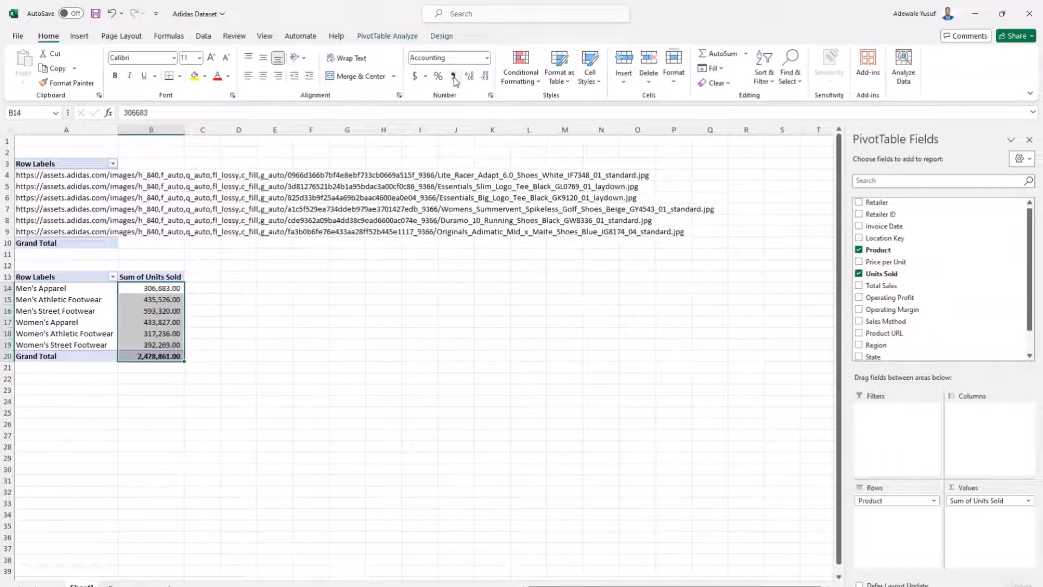
Step: Copy the Product and Units Sold PivotTable to cell A24 and remove Units Sold from the copy
{"action": "left_click", "coordinate": [67, 323]}
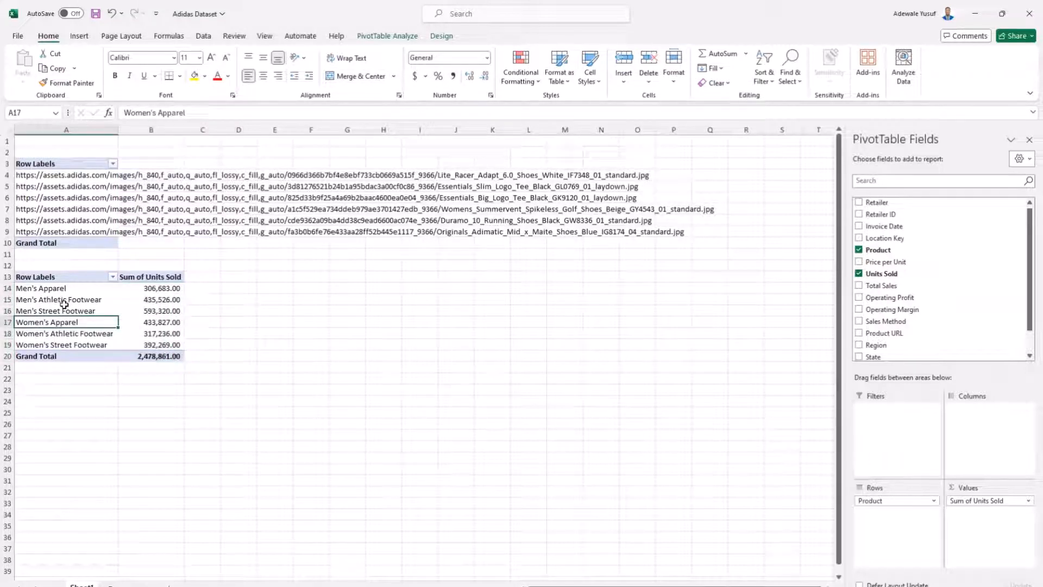
{"action": "left_click_drag", "start_coordinate": [51, 277], "coordinate": [137, 355]}
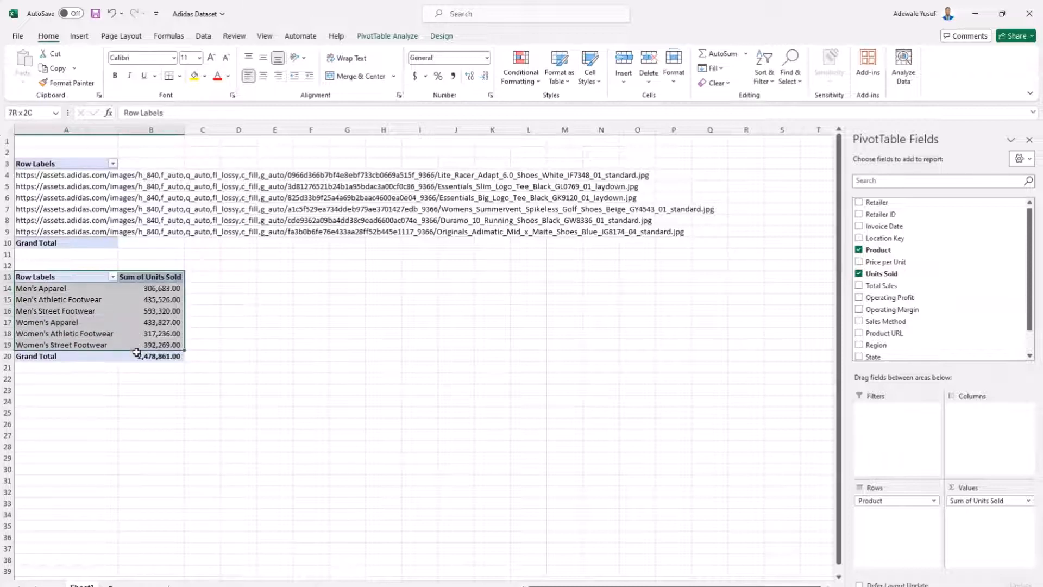
{"action": "key", "text": "ctrl+c"}
{"action": "left_click", "coordinate": [75, 400]}
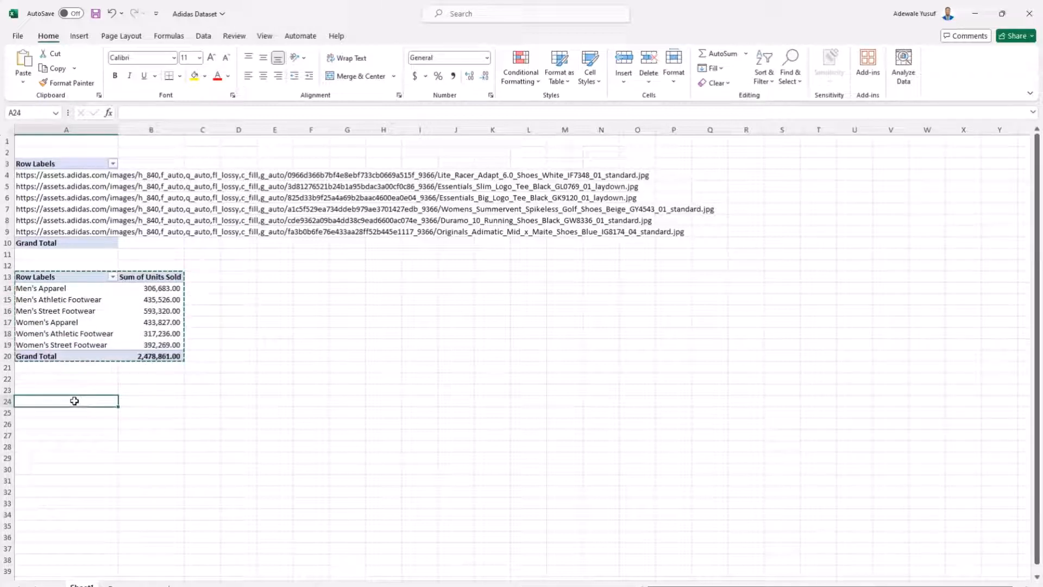
{"action": "key", "text": "ctrl+v"}
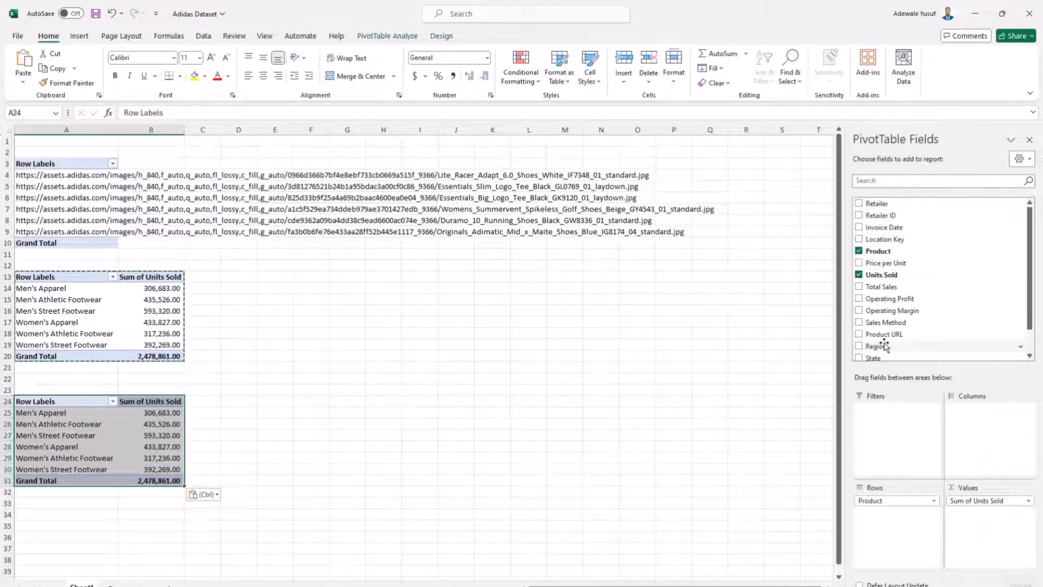
{"action": "left_click", "coordinate": [858, 274]}
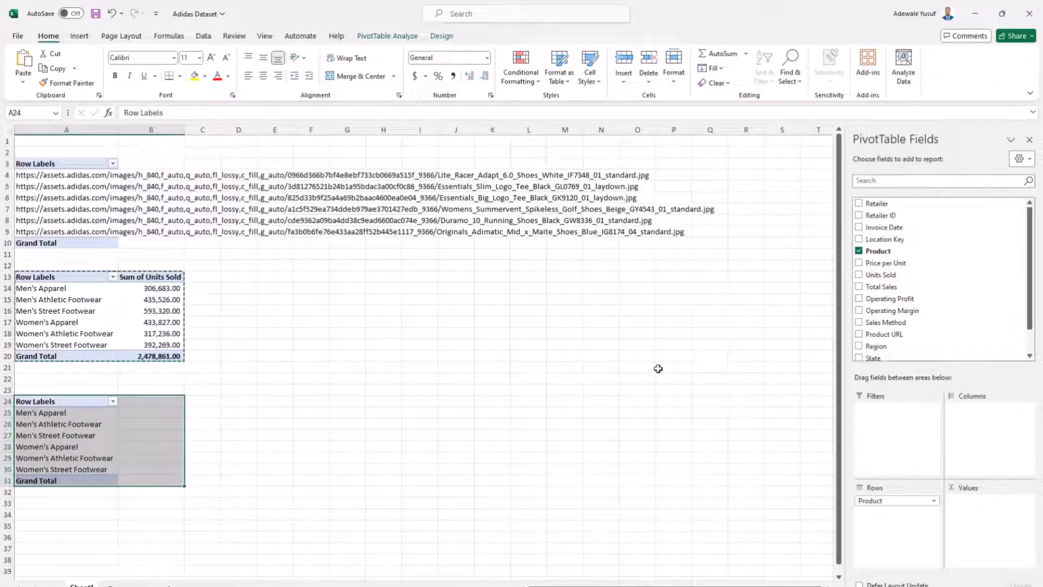
Step: Replace Product with Region as the rows of the PivotTable at A13
{"action": "left_click", "coordinate": [109, 315]}
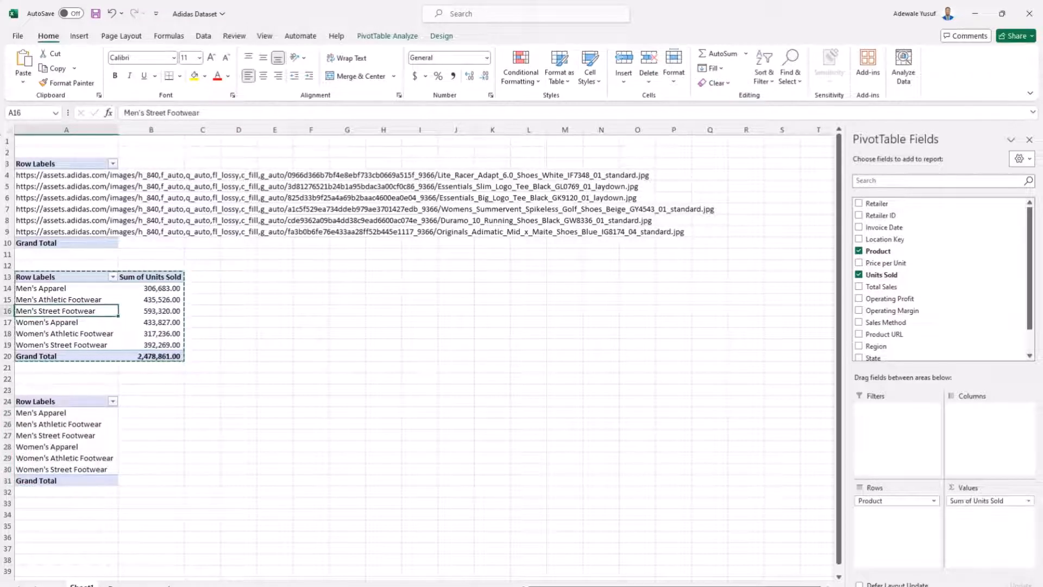
{"action": "left_click", "coordinate": [859, 251]}
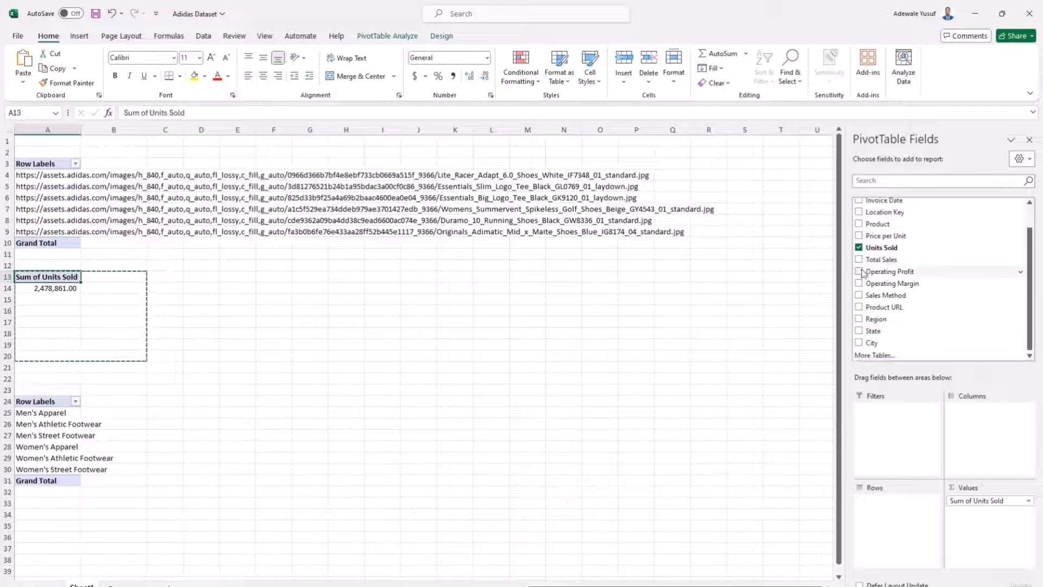
{"action": "scroll", "coordinate": [869, 271], "scroll_direction": "down", "scroll_amount": 1}
{"action": "left_click", "coordinate": [859, 318]}
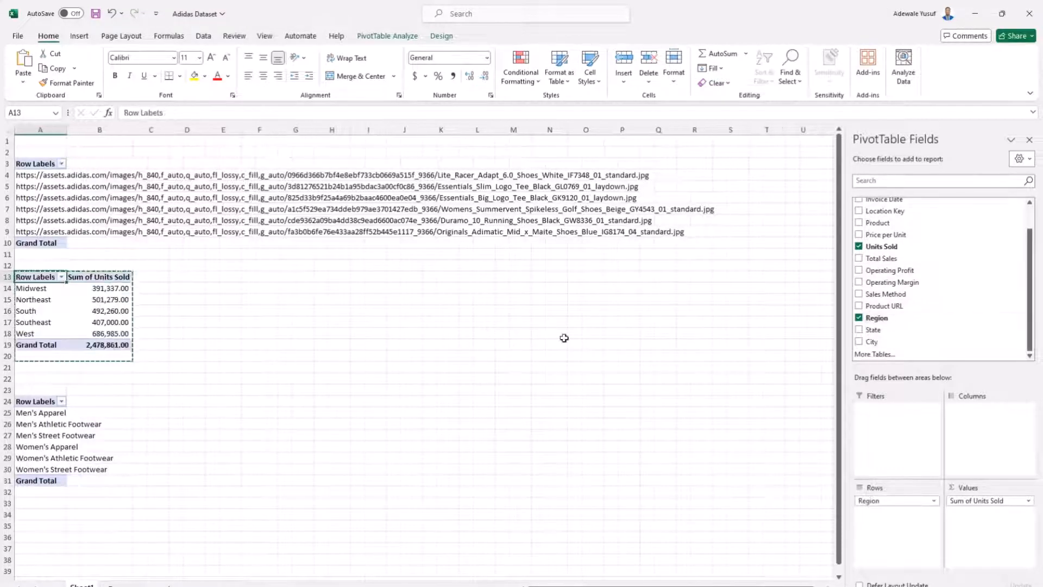
Step: Add Price per Unit as values to the Product PivotTable at A24 and select its value cells
{"action": "left_click", "coordinate": [22, 419]}
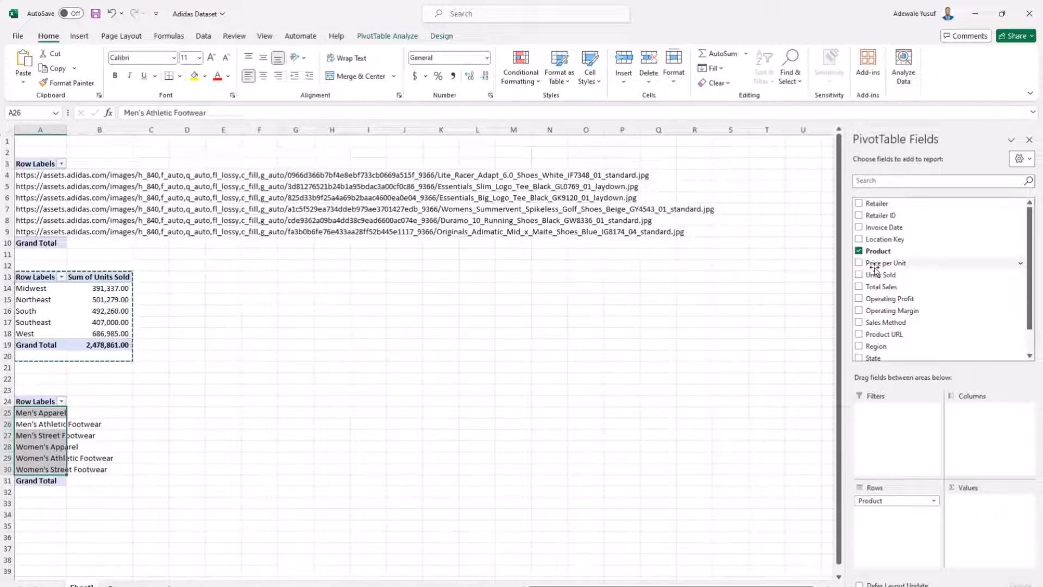
{"action": "scroll", "coordinate": [869, 309], "scroll_direction": "down", "scroll_amount": 1}
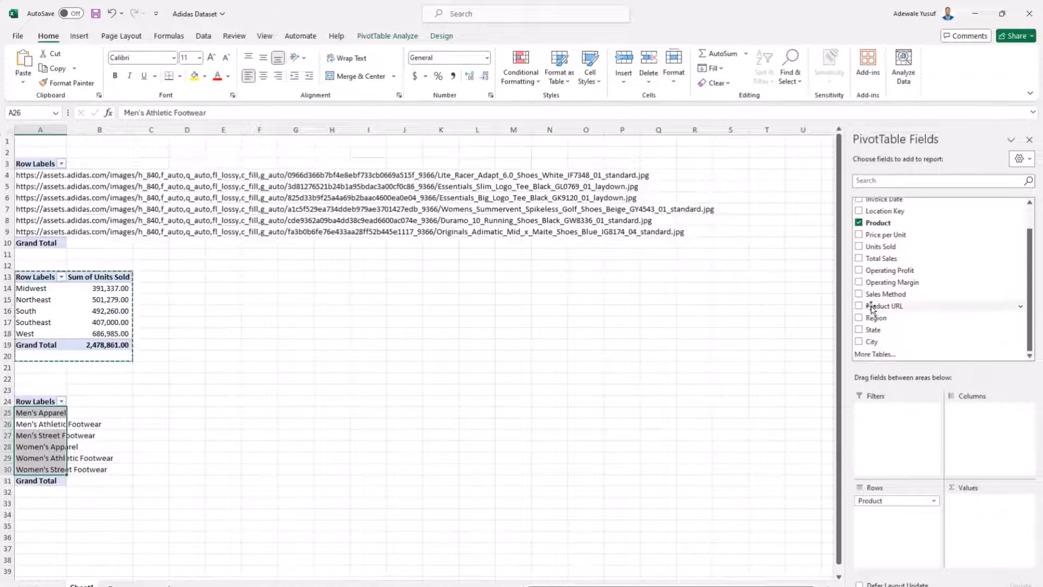
{"action": "left_click", "coordinate": [859, 234]}
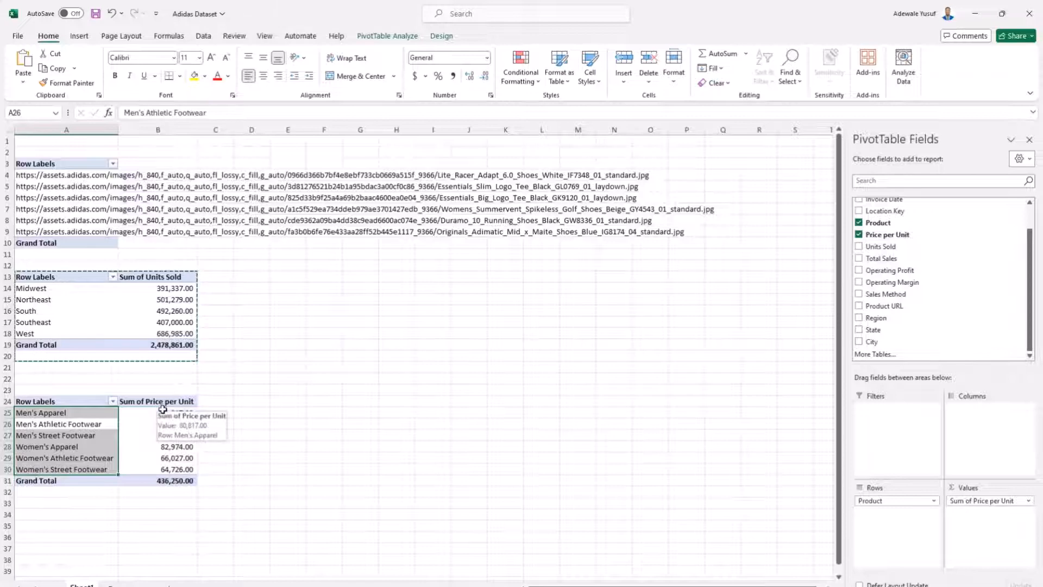
{"action": "left_click_drag", "start_coordinate": [161, 409], "coordinate": [156, 487]}
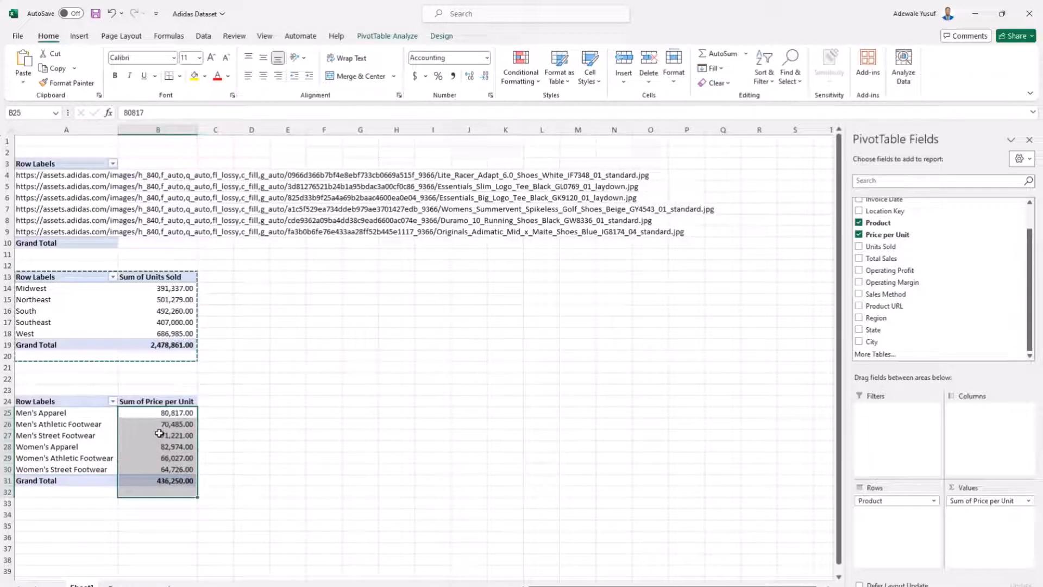
Step: Summarize Price per Unit by Average in the Product PivotTable at A24
{"action": "left_click", "coordinate": [161, 425]}
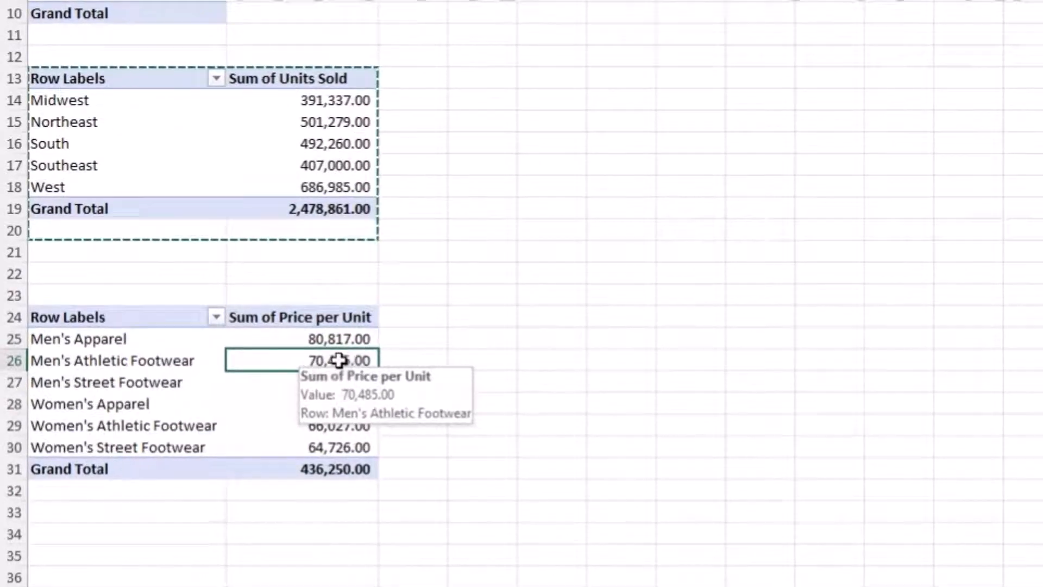
{"action": "right_click", "coordinate": [339, 360]}
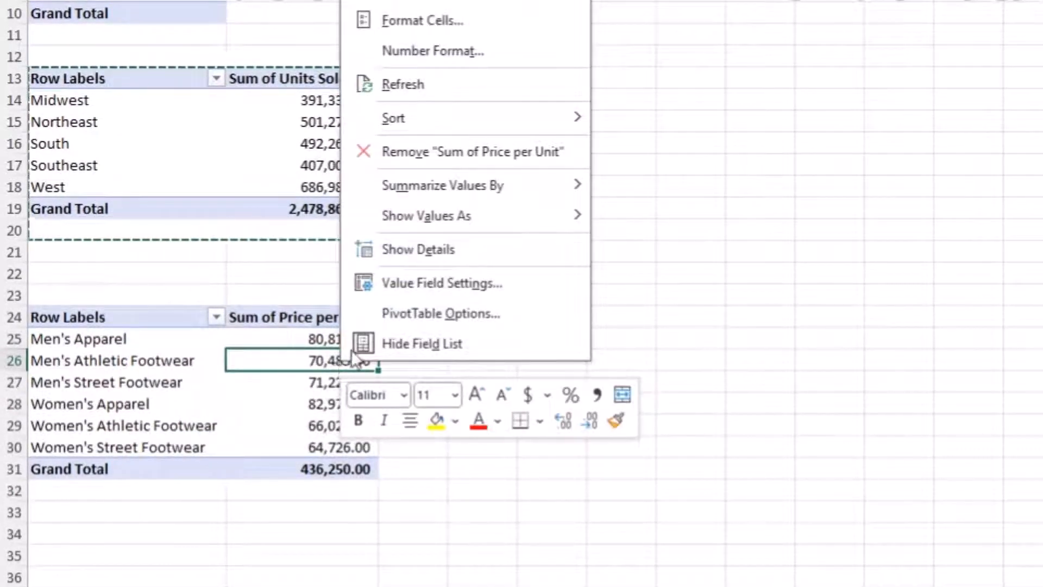
{"action": "mouse_move", "coordinate": [529, 219]}
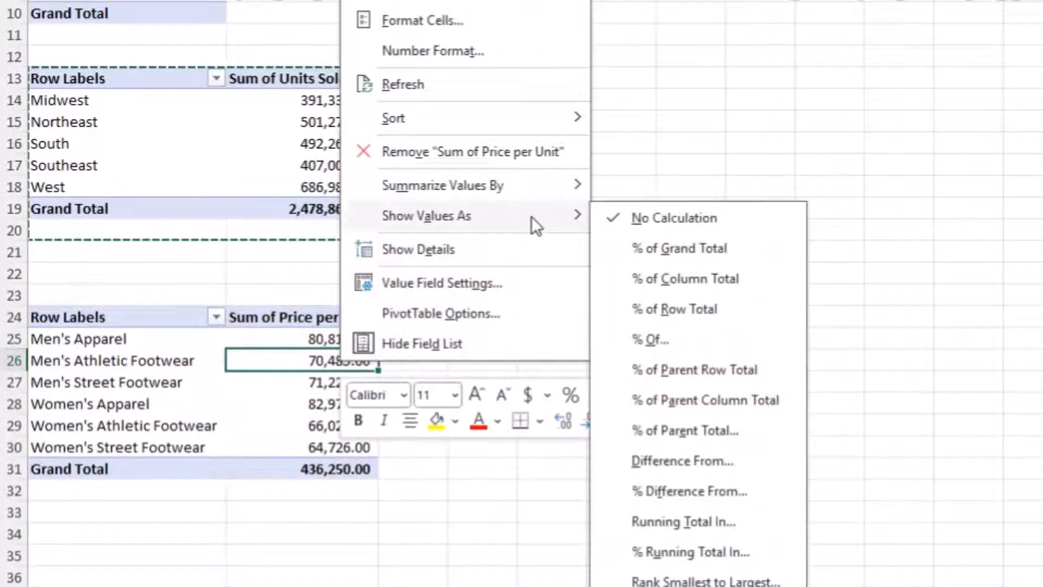
{"action": "mouse_move", "coordinate": [559, 182]}
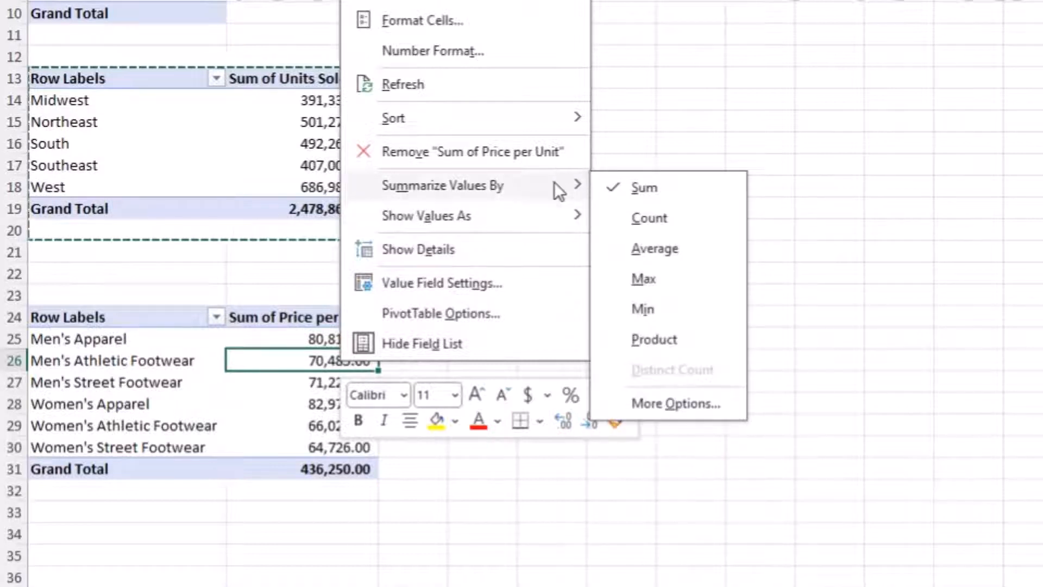
{"action": "left_click", "coordinate": [675, 249]}
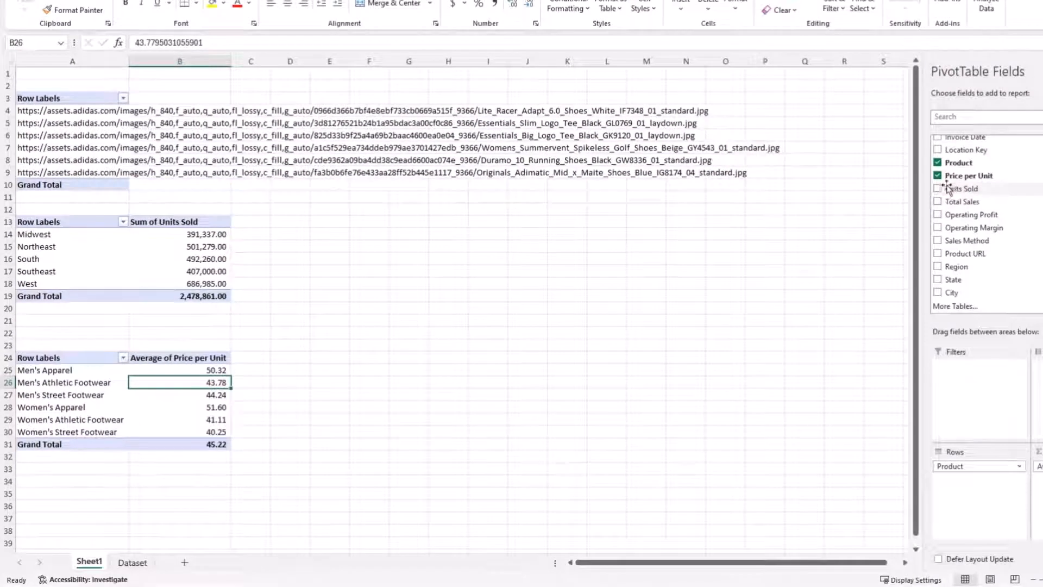
Step: Add Units Sold, Total Sales and Operating Profit as values to the Product PivotTable at A24
{"action": "left_click", "coordinate": [937, 188]}
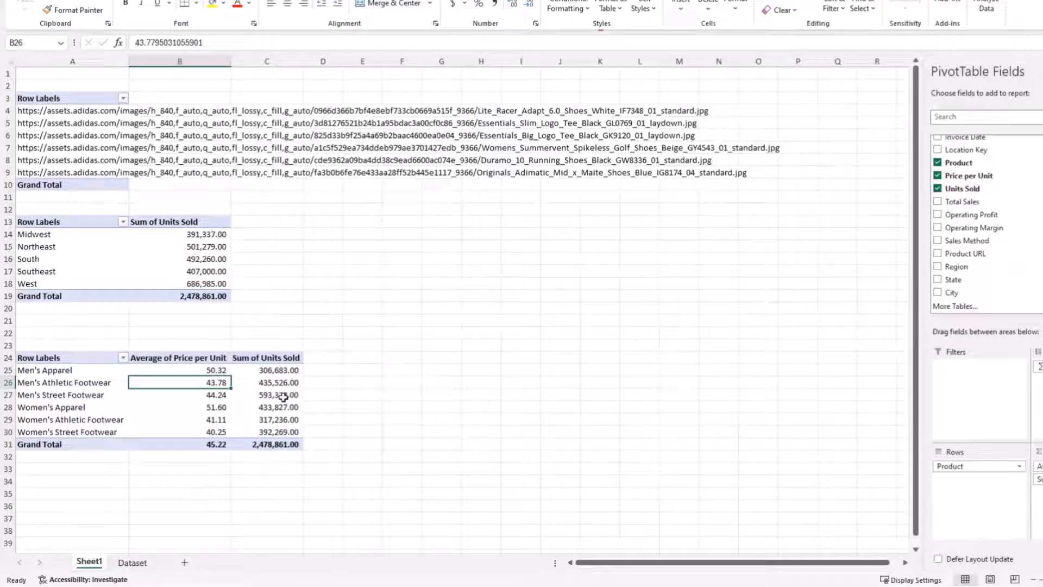
{"action": "left_click", "coordinate": [938, 202]}
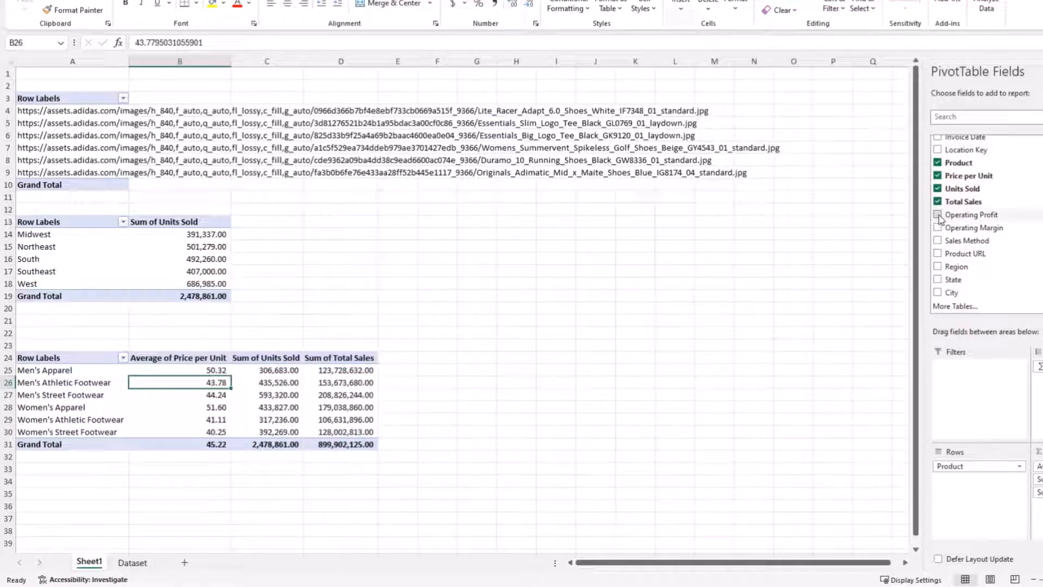
{"action": "left_click", "coordinate": [937, 214]}
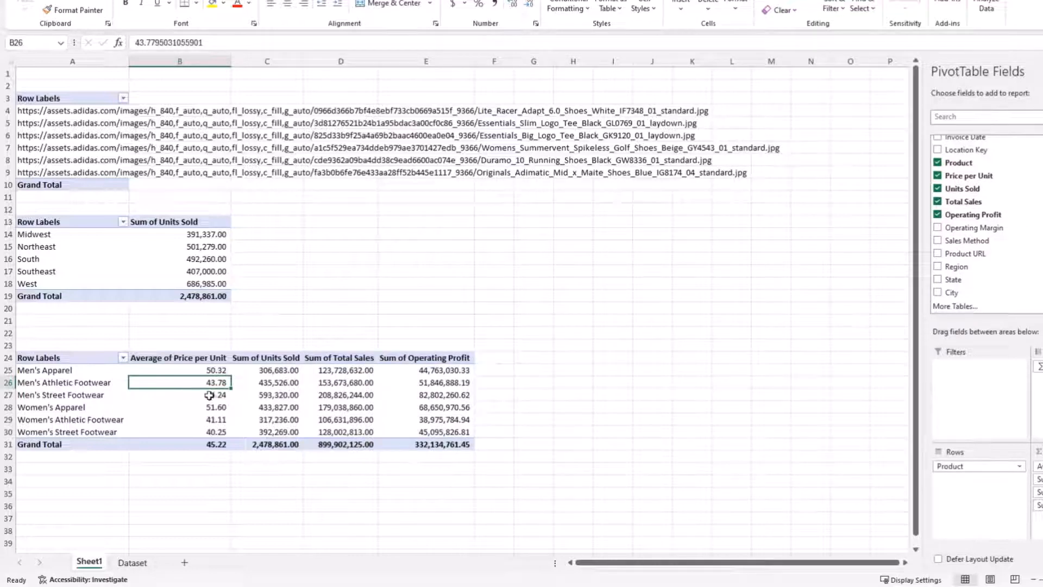
Step: Copy the Product PivotTable in A24:E31 and paste it at cell A34
{"action": "mouse_move", "coordinate": [188, 385]}
{"action": "left_click_drag", "start_coordinate": [56, 360], "coordinate": [451, 441]}
{"action": "key", "text": "ctrl+c"}
{"action": "scroll", "coordinate": [298, 477], "scroll_direction": "down", "scroll_amount": 1}
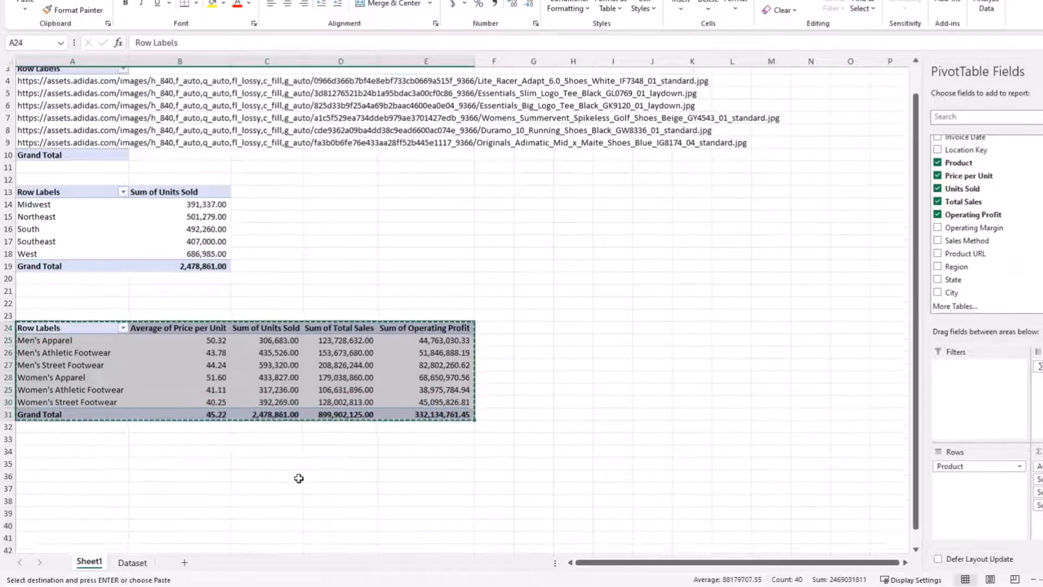
{"action": "left_click", "coordinate": [78, 454]}
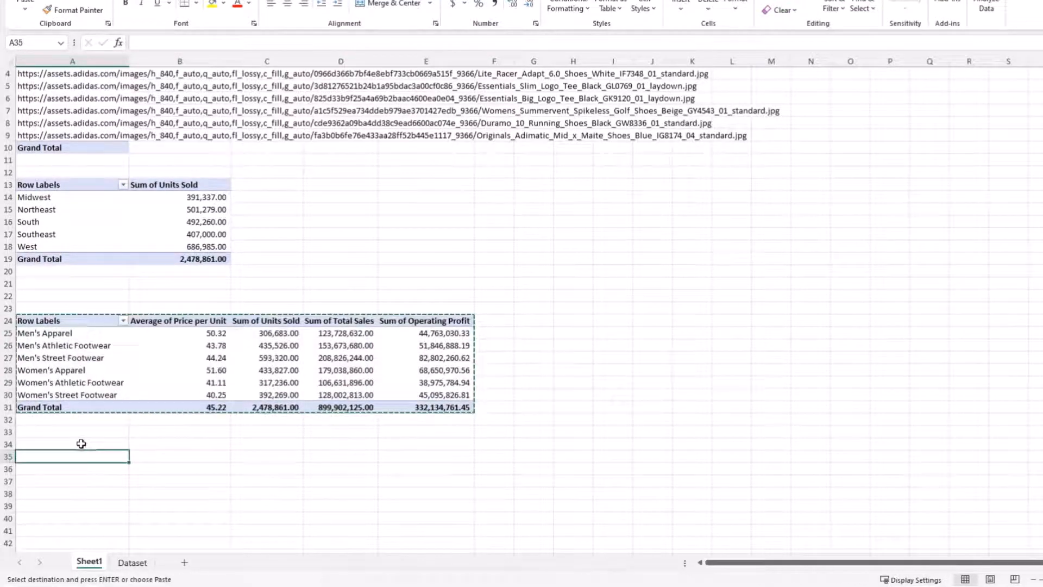
{"action": "left_click", "coordinate": [81, 445]}
{"action": "key", "text": "ctrl+v"}
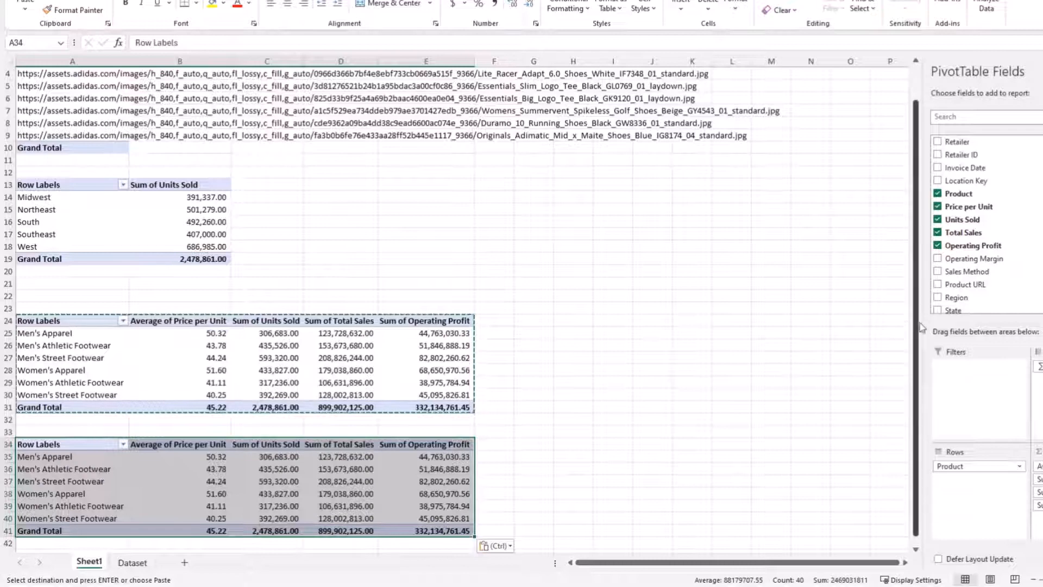
Step: Reduce the PivotTable at A34 to Operating Profit by Retailer, removing Total Sales, Units Sold, Price per Unit and Product
{"action": "left_click", "coordinate": [937, 232]}
{"action": "left_click", "coordinate": [937, 219]}
{"action": "left_click", "coordinate": [945, 207]}
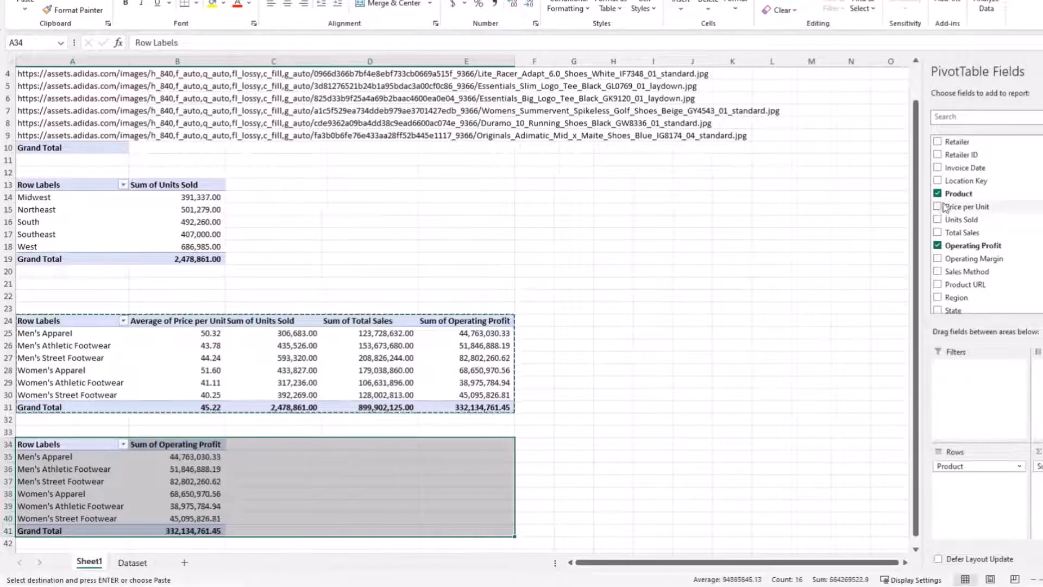
{"action": "left_click", "coordinate": [946, 191]}
{"action": "left_click", "coordinate": [937, 142]}
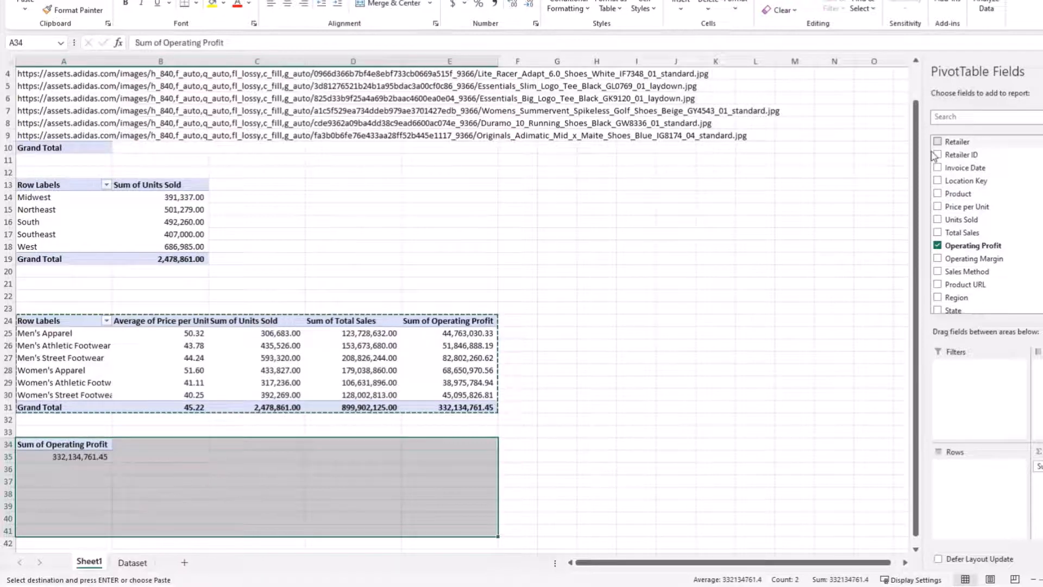
{"action": "left_click", "coordinate": [54, 381]}
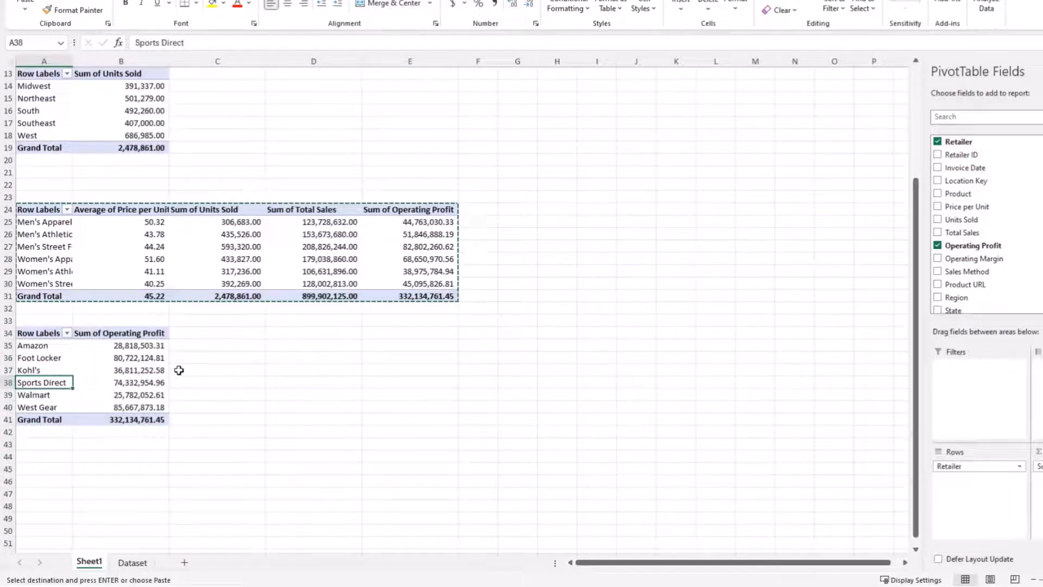
Step: Copy the Retailer and Operating Profit PivotTable in A34:B41 to cell D34
{"action": "left_click_drag", "start_coordinate": [36, 338], "coordinate": [118, 420]}
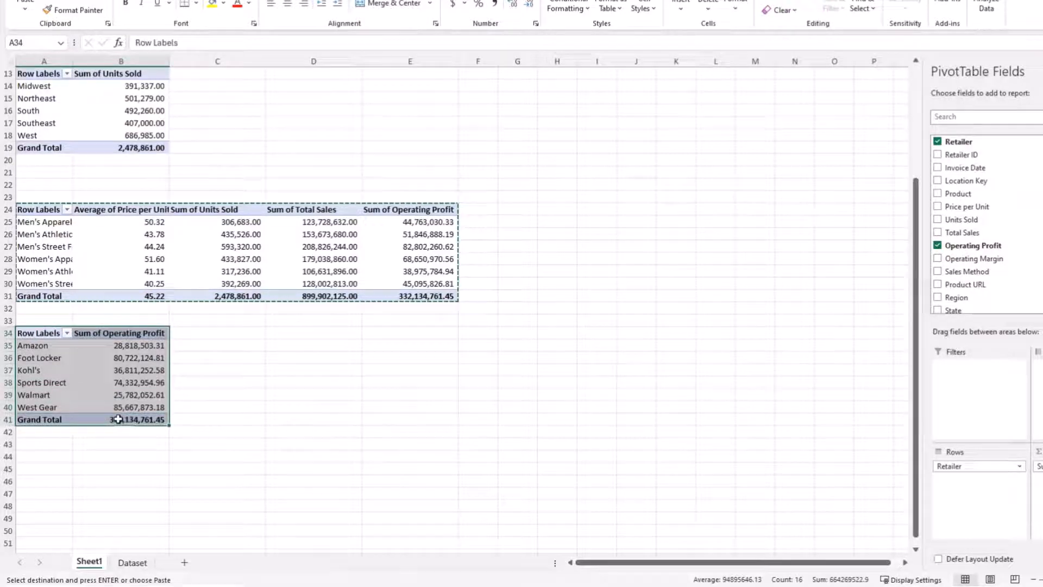
{"action": "key", "text": "ctrl+c"}
{"action": "left_click", "coordinate": [312, 335]}
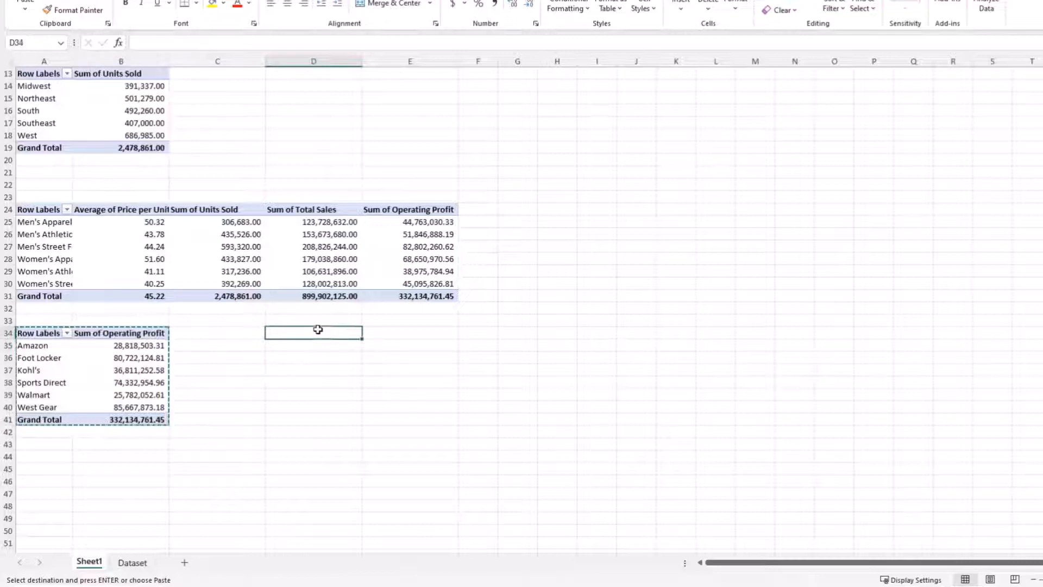
{"action": "key", "text": "ctrl+v"}
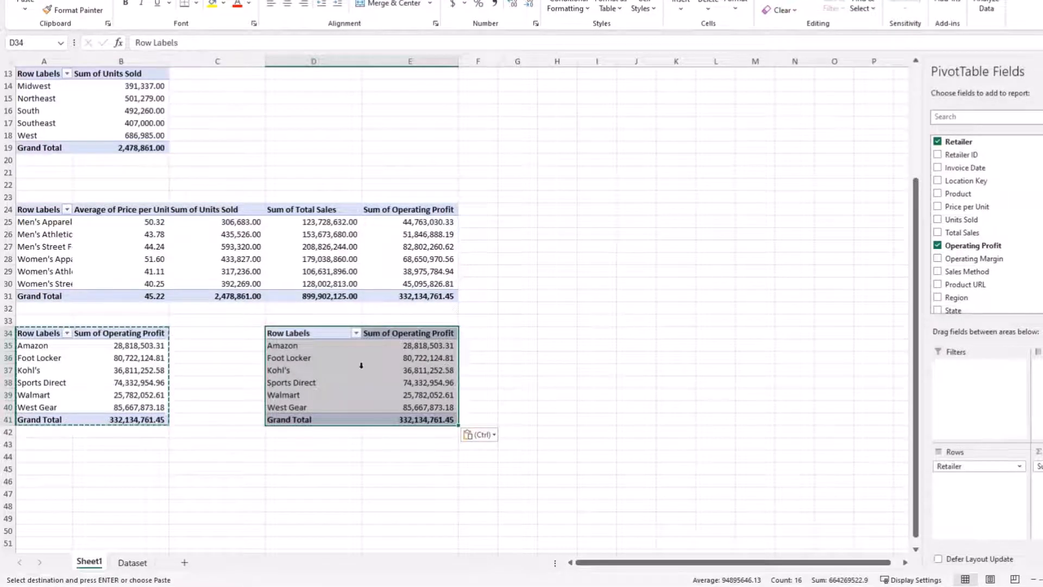
Step: Add Total Sales and Units Sold as values to the PivotTable at D34 and remove Retailer from its rows
{"action": "mouse_move", "coordinate": [398, 375]}
{"action": "left_click", "coordinate": [937, 232]}
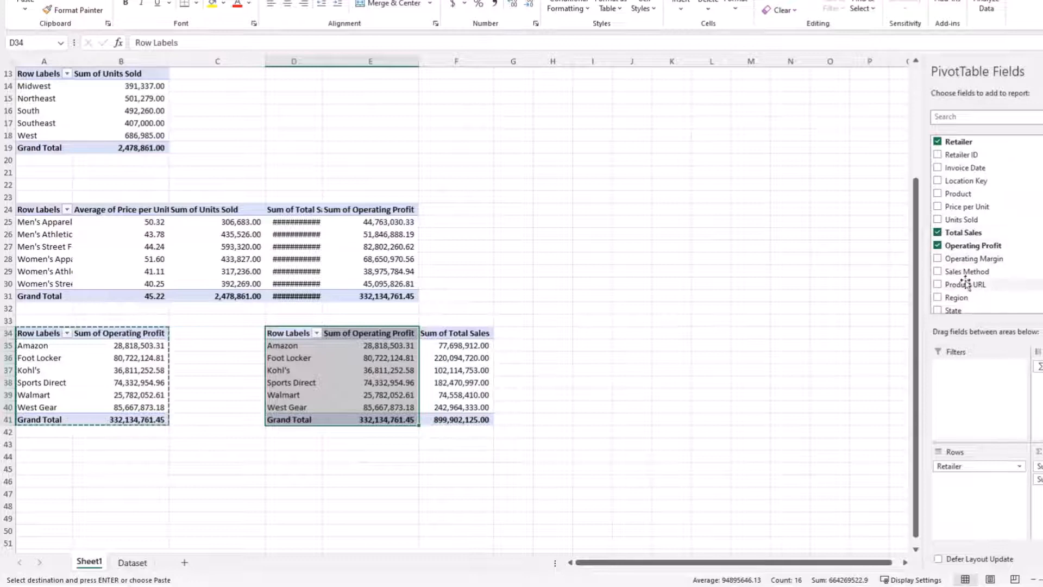
{"action": "left_click", "coordinate": [937, 219]}
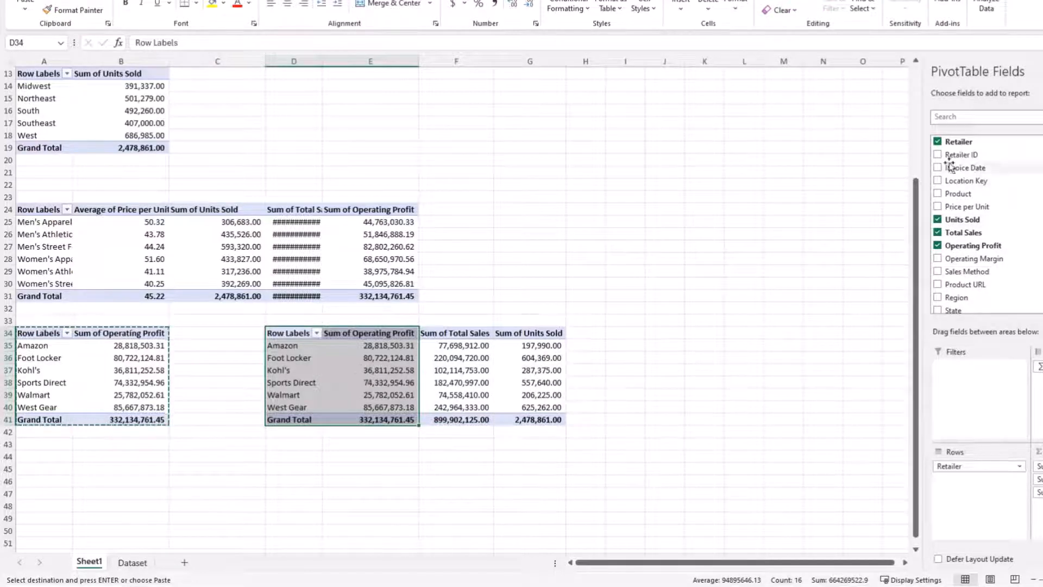
{"action": "left_click", "coordinate": [938, 141]}
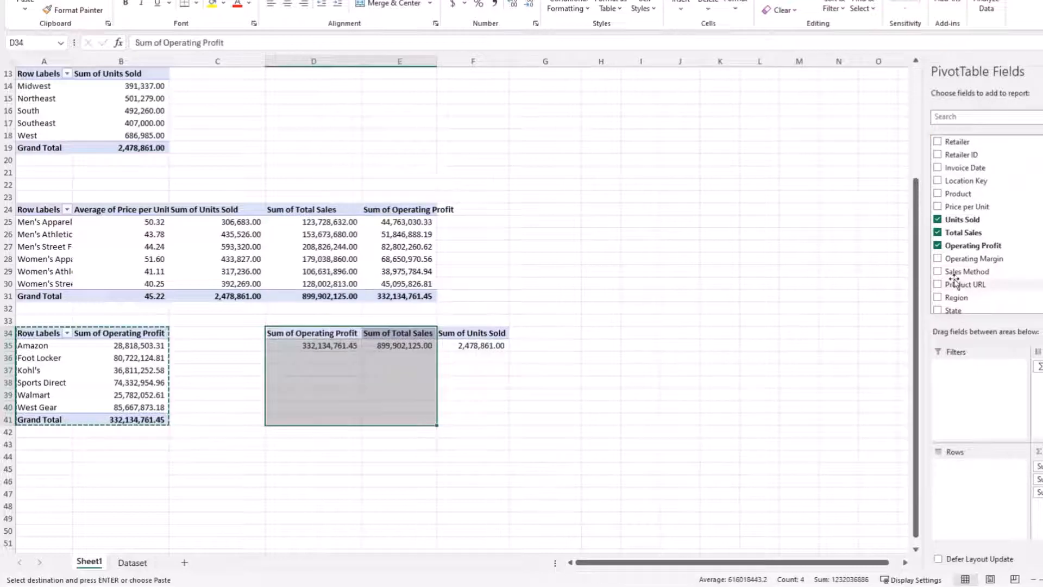
Step: Add Invoice Date as the rows of the PivotTable at D34 and narrow column A
{"action": "scroll", "coordinate": [954, 277], "scroll_direction": "down", "scroll_amount": 1}
{"action": "scroll", "coordinate": [954, 256], "scroll_direction": "up", "scroll_amount": 1}
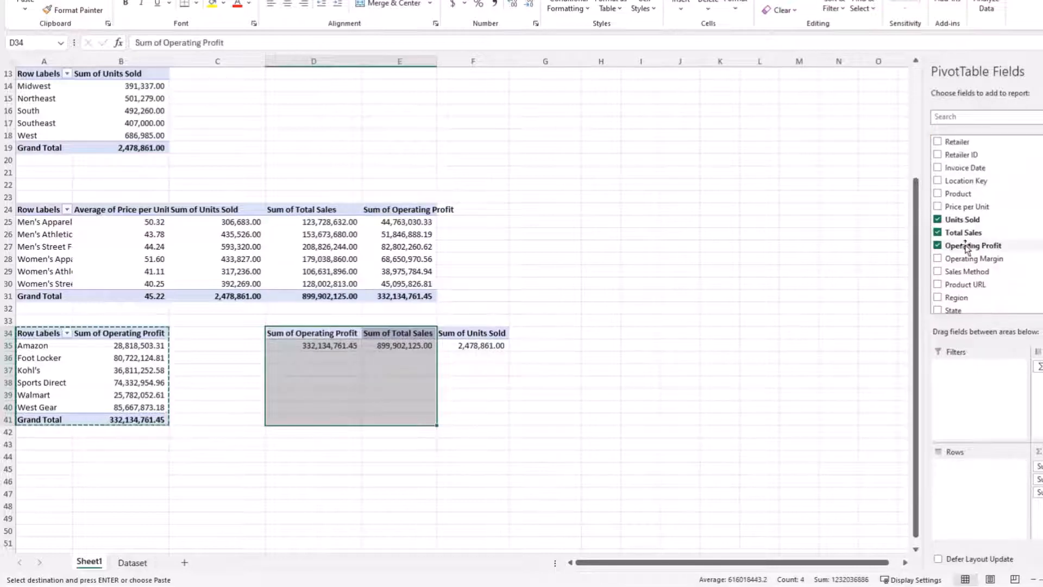
{"action": "left_click", "coordinate": [937, 167]}
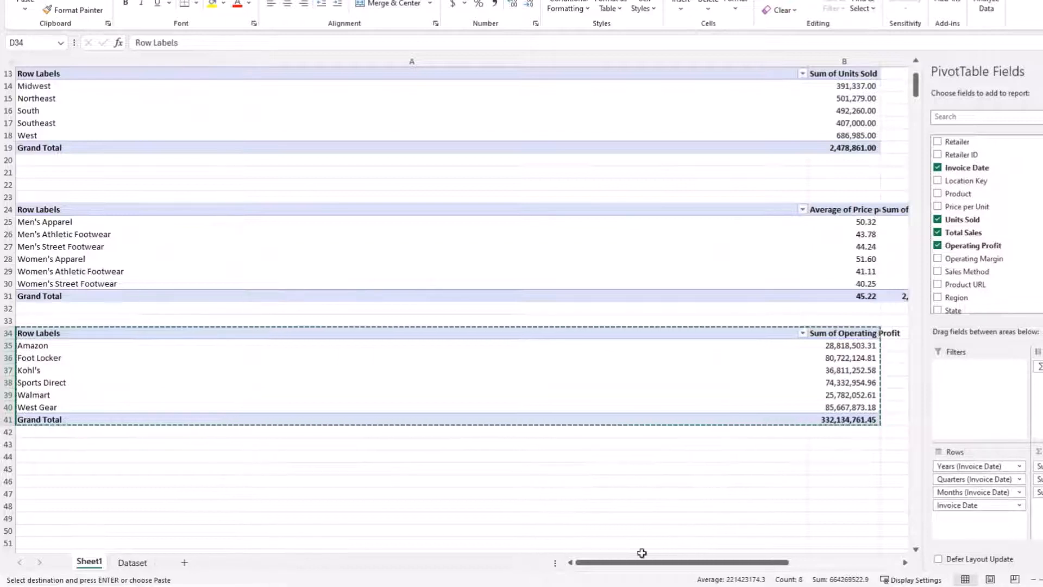
{"action": "left_click_drag", "start_coordinate": [643, 562], "coordinate": [776, 562]}
{"action": "left_click", "coordinate": [551, 346]}
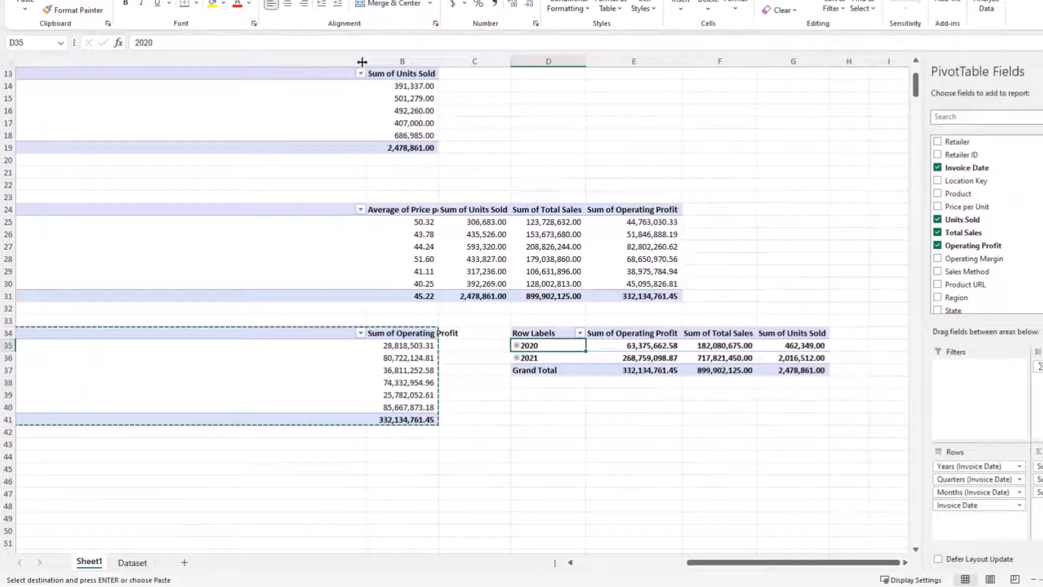
{"action": "left_click_drag", "start_coordinate": [362, 62], "coordinate": [104, 102]}
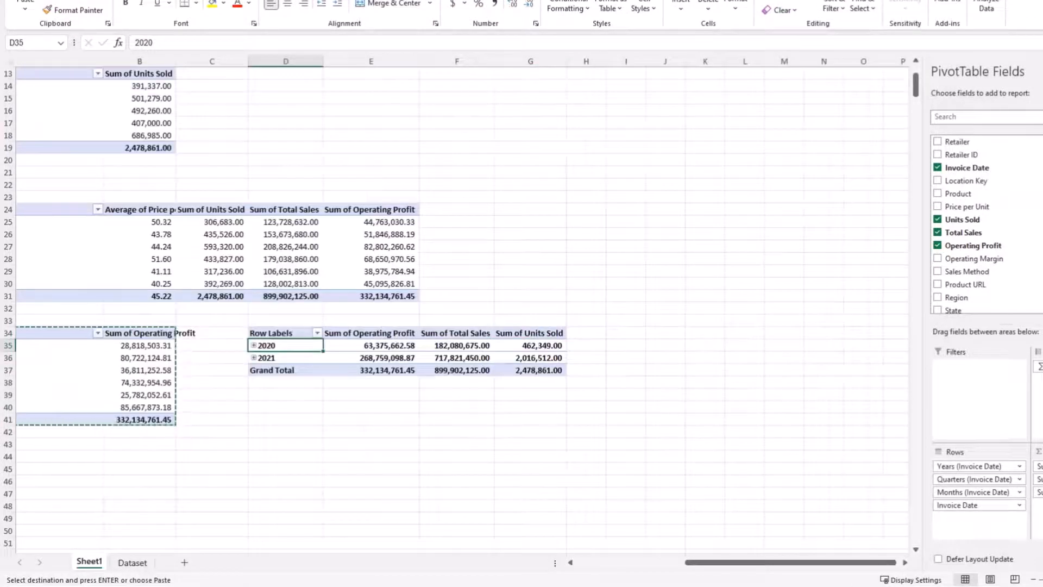
Step: Expand 2020 in the date PivotTable and remove Quarters and Invoice Date from the rows, leaving Years and Months
{"action": "left_click", "coordinate": [254, 346]}
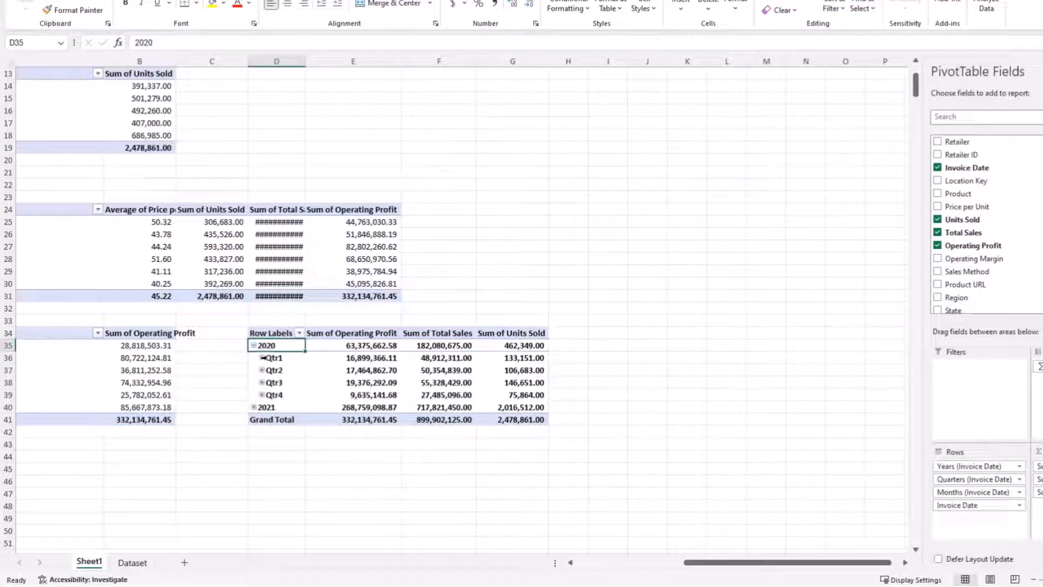
{"action": "left_click", "coordinate": [262, 357]}
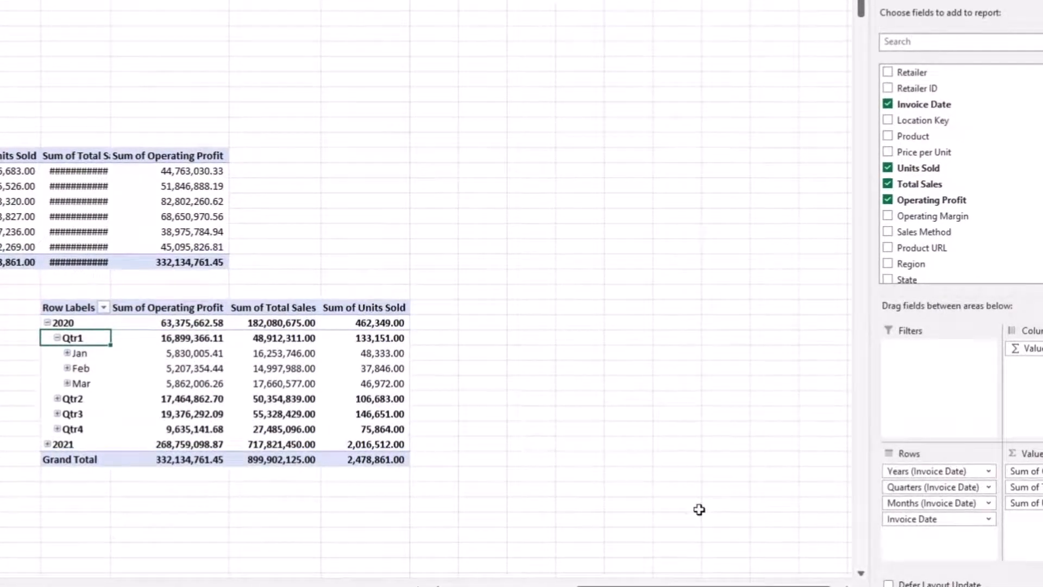
{"action": "left_click_drag", "start_coordinate": [699, 509], "coordinate": [699, 509]}
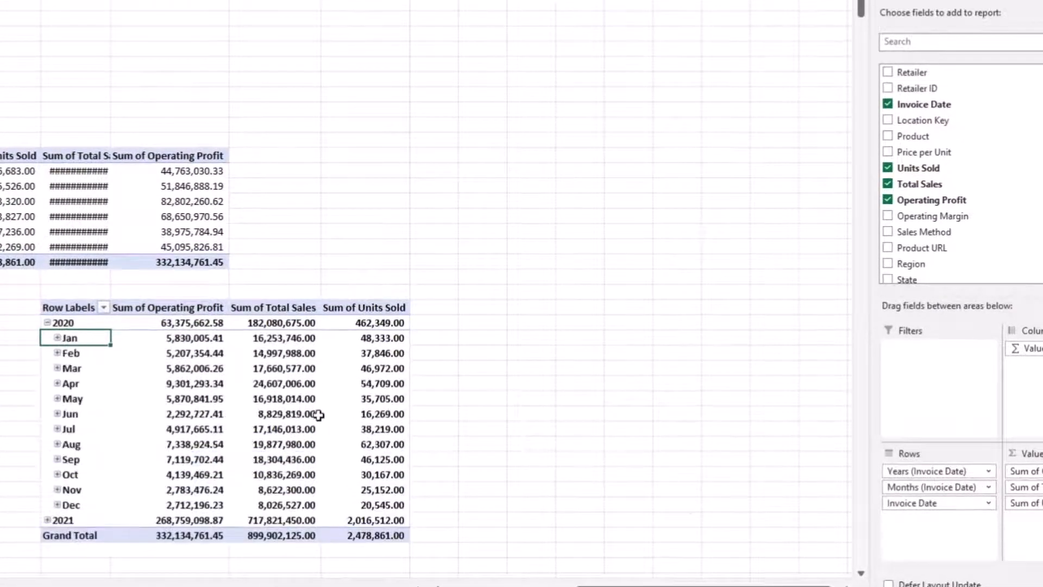
{"action": "left_click", "coordinate": [57, 338]}
{"action": "left_click", "coordinate": [57, 338]}
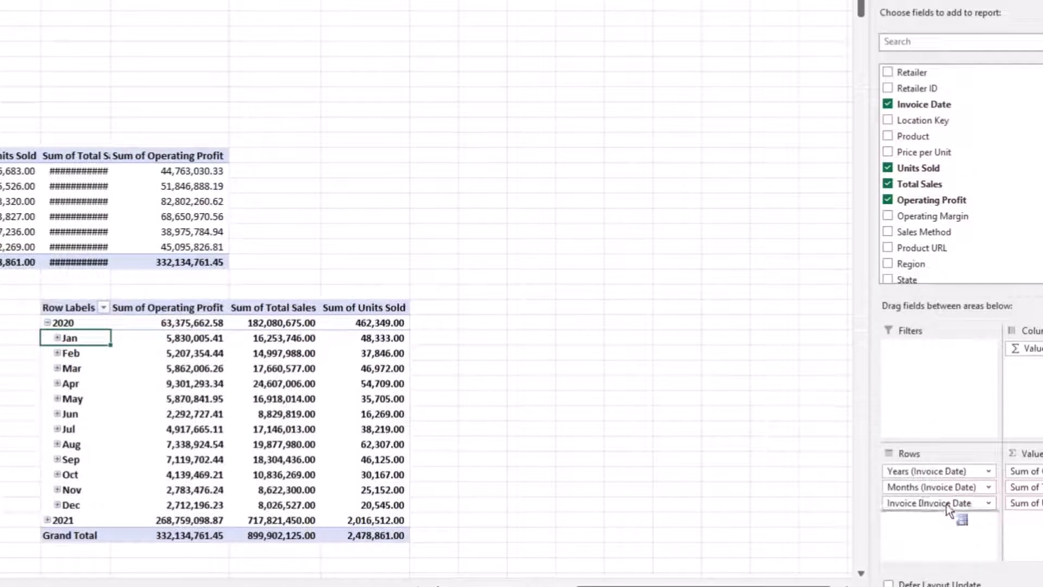
{"action": "left_click_drag", "start_coordinate": [954, 507], "coordinate": [775, 511]}
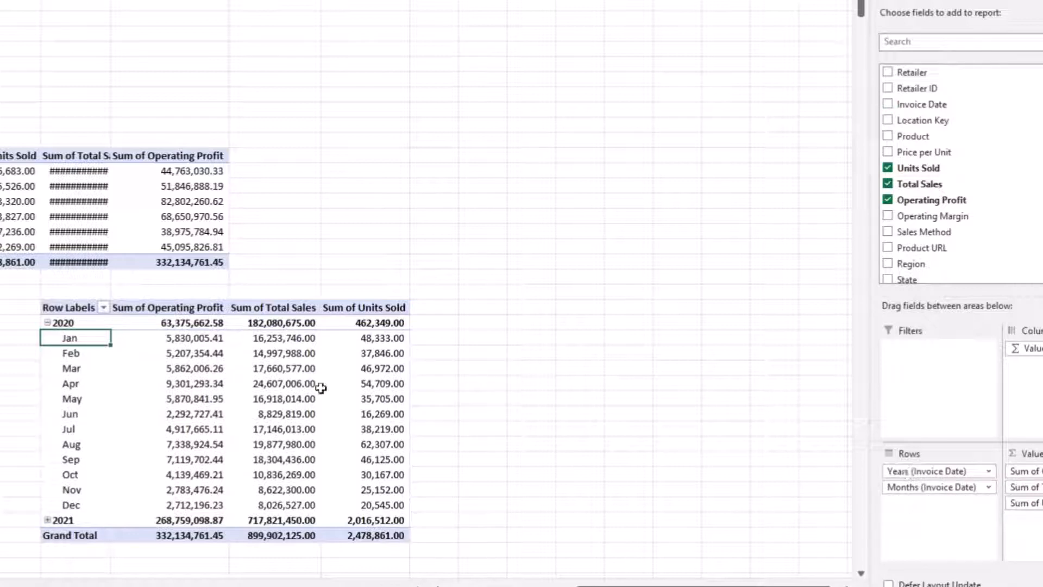
Step: Expand 2021 into its months in the PivotTable at D34 and review the monthly rows
{"action": "left_click", "coordinate": [45, 519]}
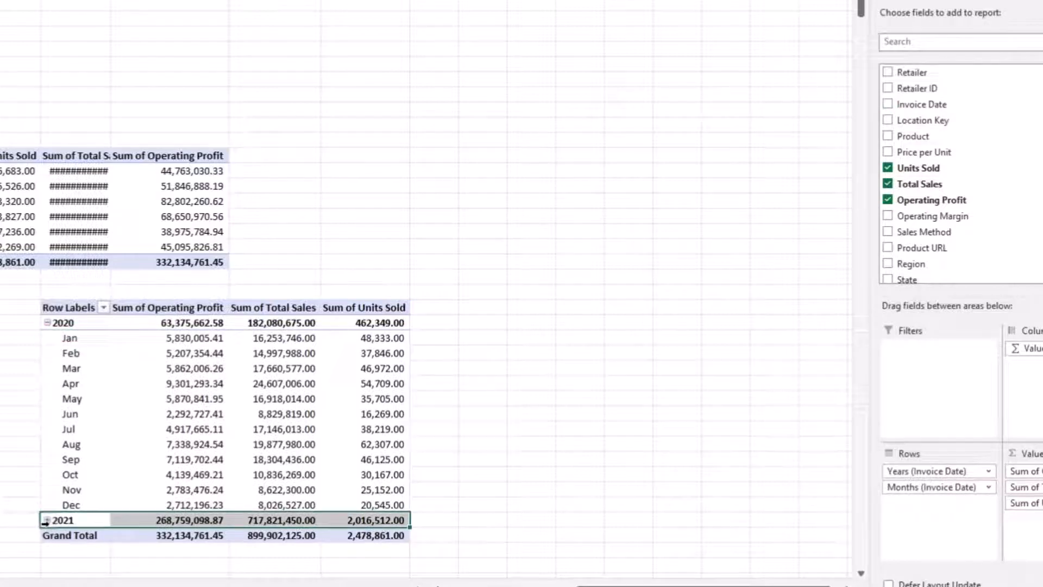
{"action": "left_click", "coordinate": [47, 520]}
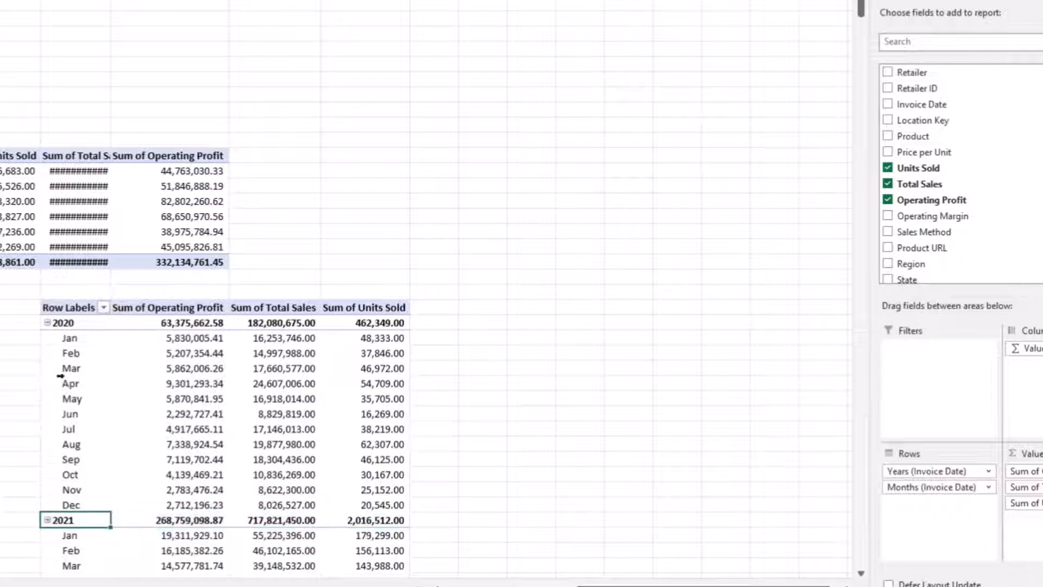
{"action": "scroll", "coordinate": [70, 381], "scroll_direction": "down", "scroll_amount": 3}
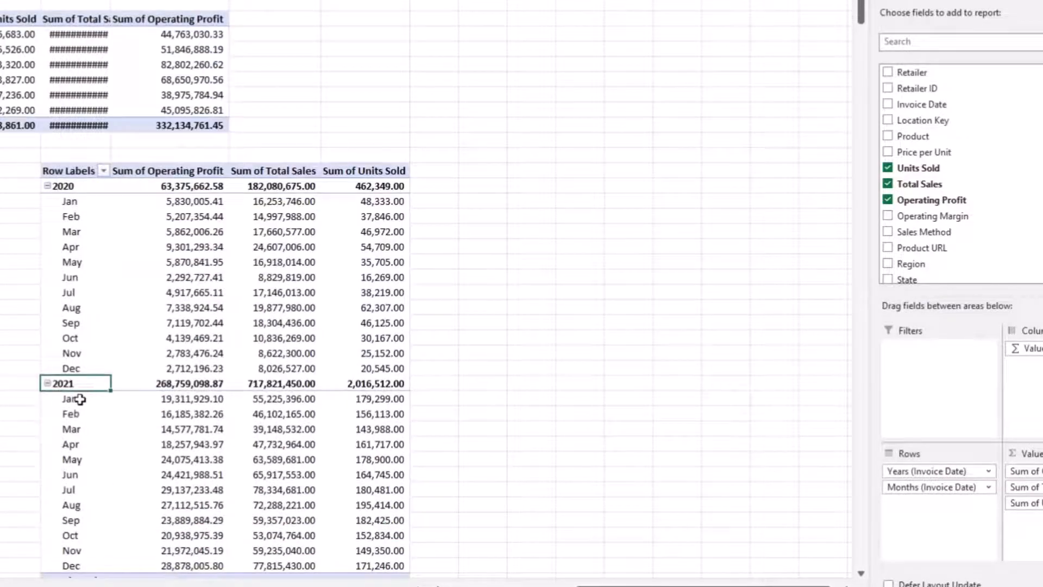
{"action": "scroll", "coordinate": [79, 401], "scroll_direction": "down", "scroll_amount": 4}
{"action": "scroll", "coordinate": [128, 427], "scroll_direction": "up", "scroll_amount": 11}
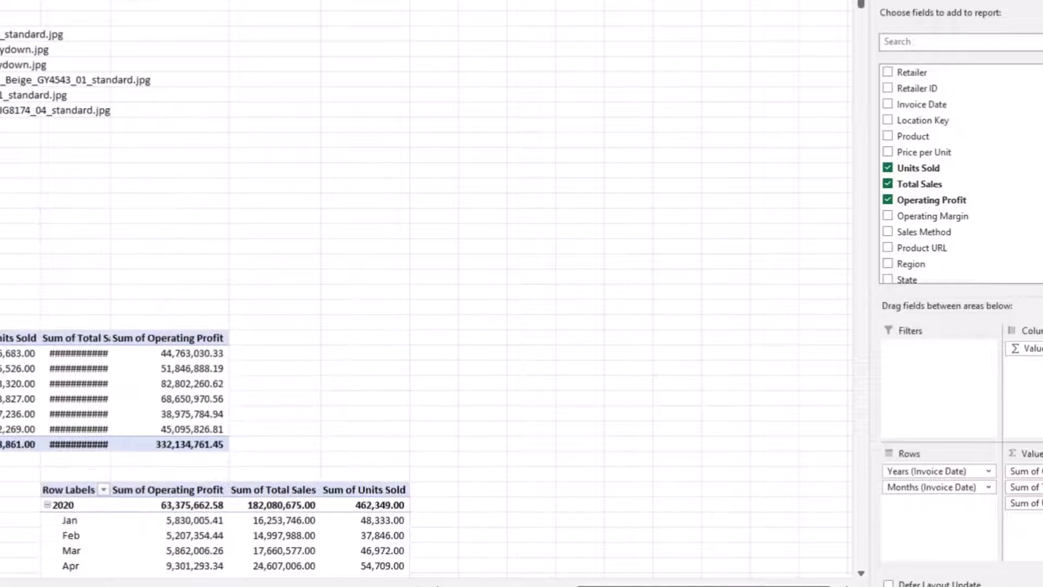
Step: Widen column D to fit the Total Sales values and narrow column A
{"action": "left_click_drag", "start_coordinate": [110, 0], "coordinate": [145, 0]}
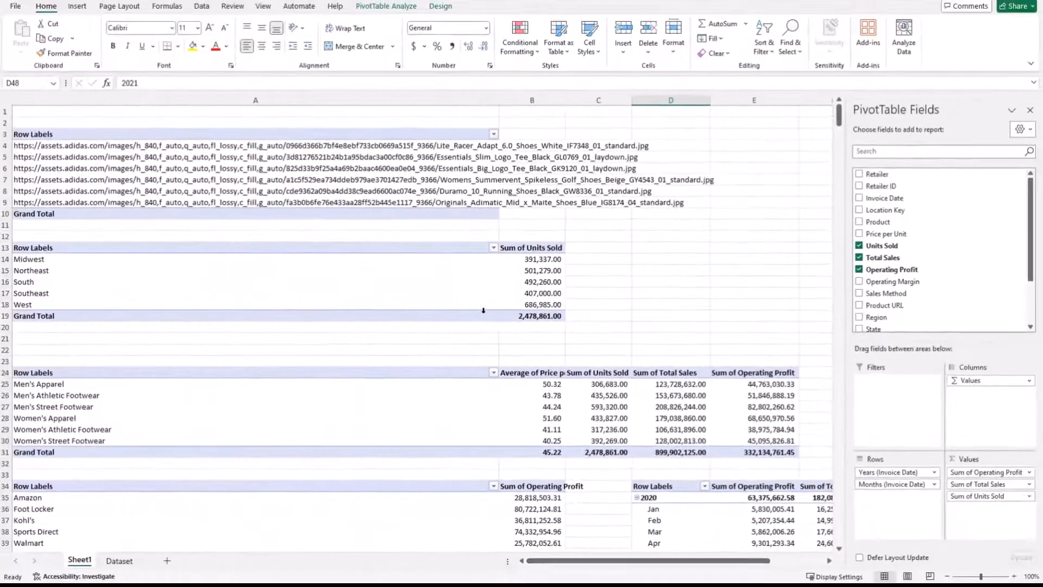
{"action": "left_click_drag", "start_coordinate": [498, 100], "coordinate": [329, 127]}
{"action": "left_click", "coordinate": [555, 395]}
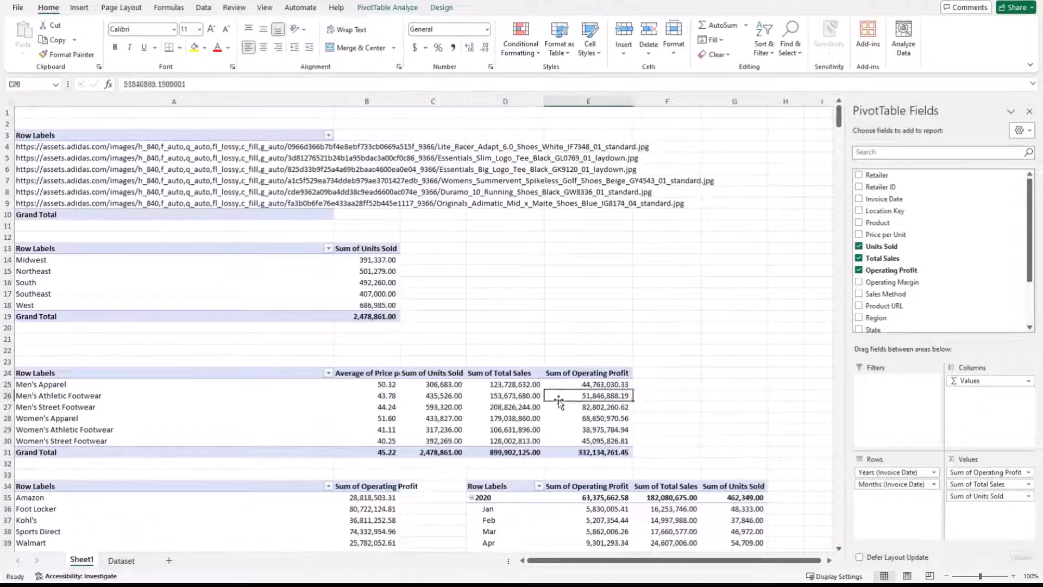
Step: Rename the worksheet holding the PivotTables as Report
{"action": "left_click_drag", "start_coordinate": [608, 384], "coordinate": [597, 452]}
{"action": "left_click", "coordinate": [586, 406]}
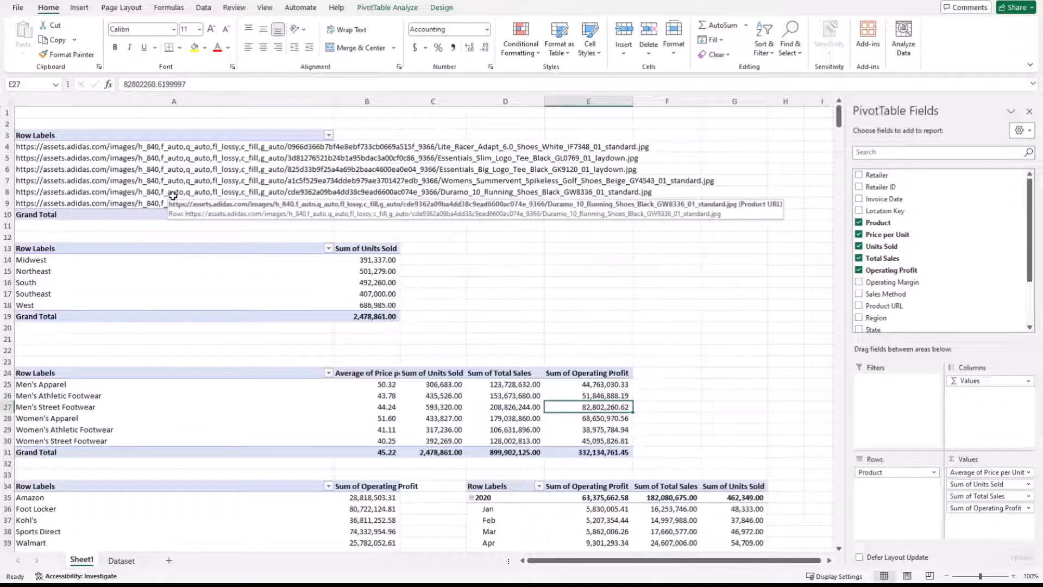
{"action": "double_click", "coordinate": [83, 560]}
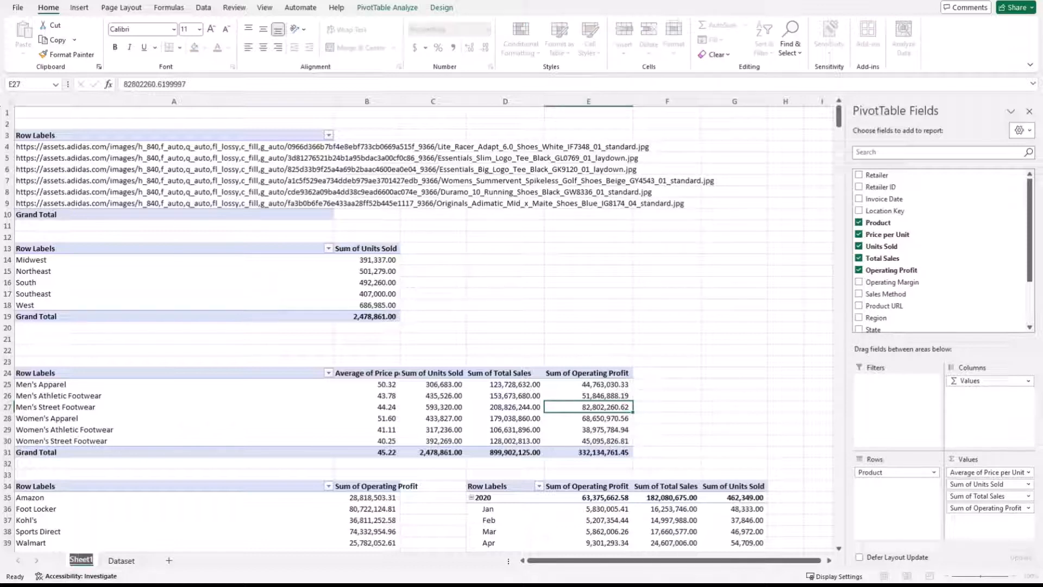
{"action": "type", "text": "Report"}
{"action": "key", "text": "Return"}
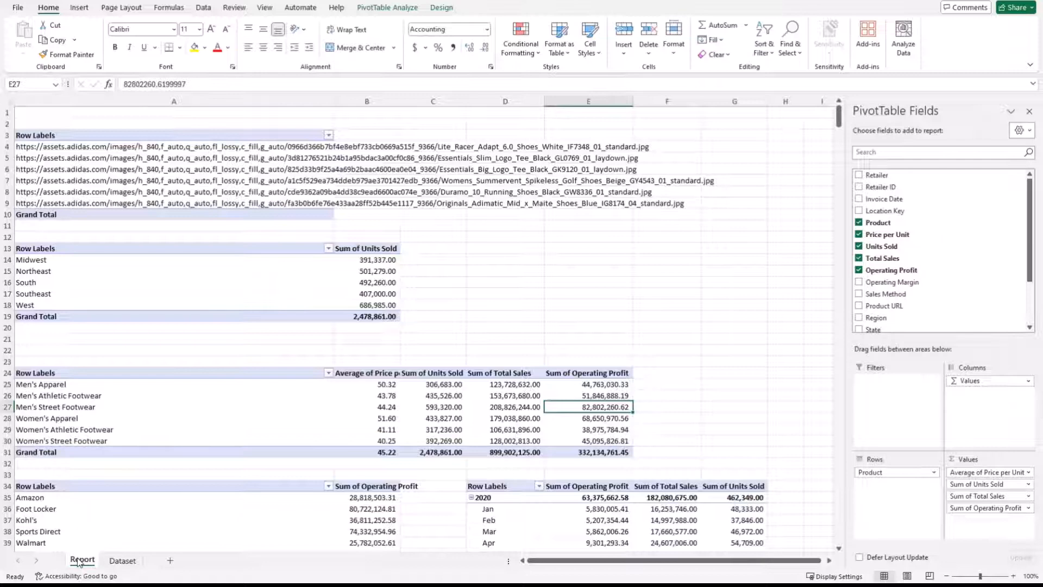
Step: Add a new worksheet between Report and Dataset and name it Dashboard
{"action": "left_click", "coordinate": [169, 560]}
{"action": "double_click", "coordinate": [127, 562]}
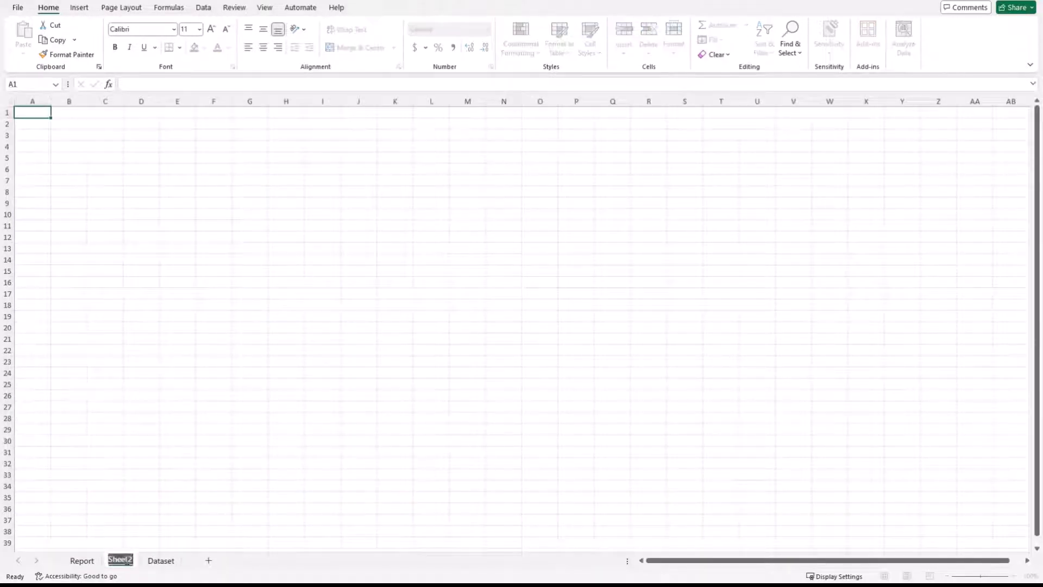
{"action": "type", "text": "DAshbaord"}
{"action": "key", "text": "Return"}
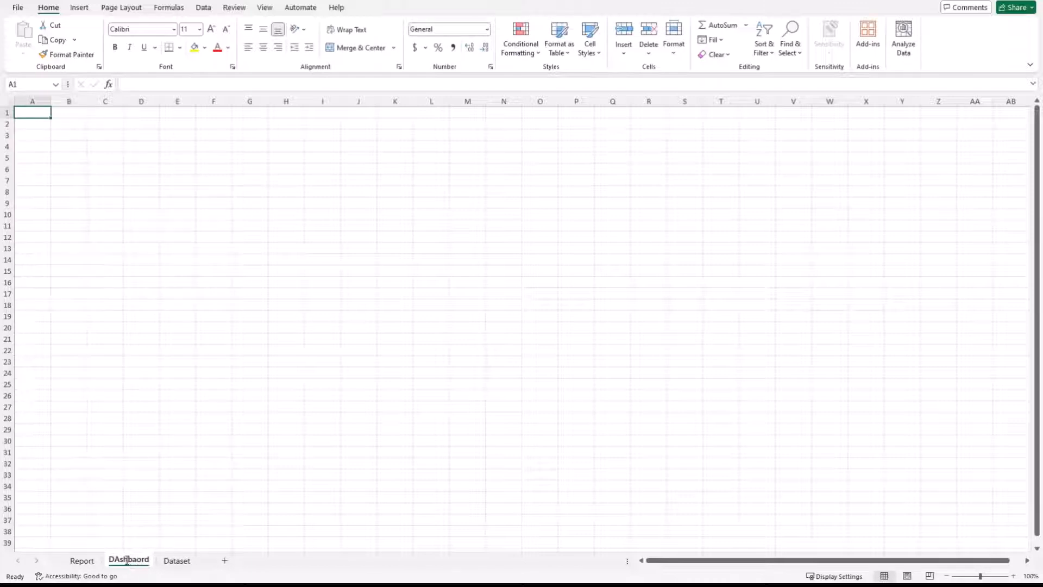
{"action": "double_click", "coordinate": [126, 560]}
{"action": "left_click", "coordinate": [126, 560]}
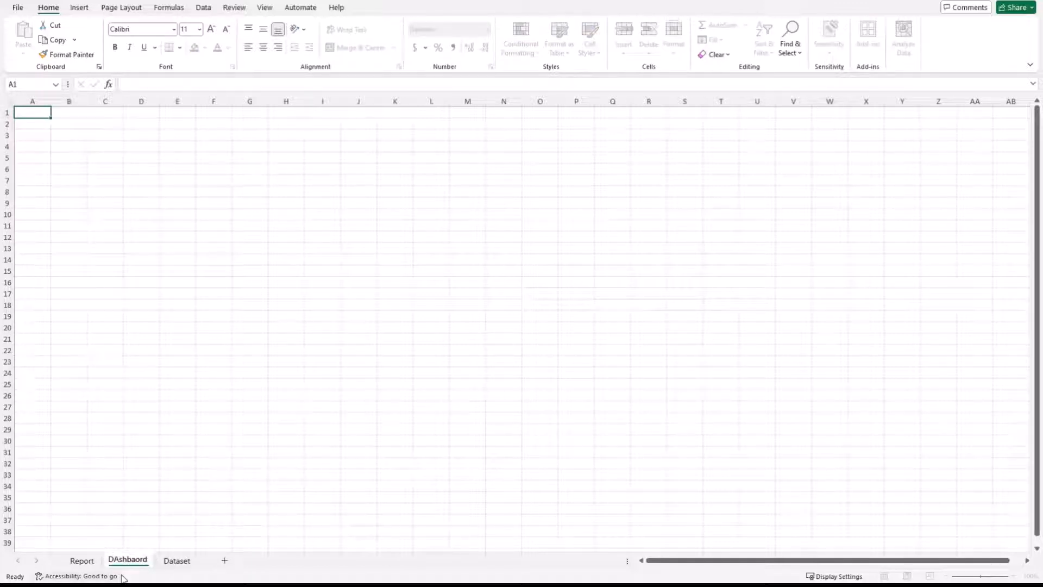
{"action": "key", "text": "BackSpace"}
{"action": "type", "text": "a"}
{"action": "key", "text": "BackSpace"}
{"action": "key", "text": "BackSpace"}
{"action": "type", "text": "oa"}
{"action": "key", "text": "Return"}
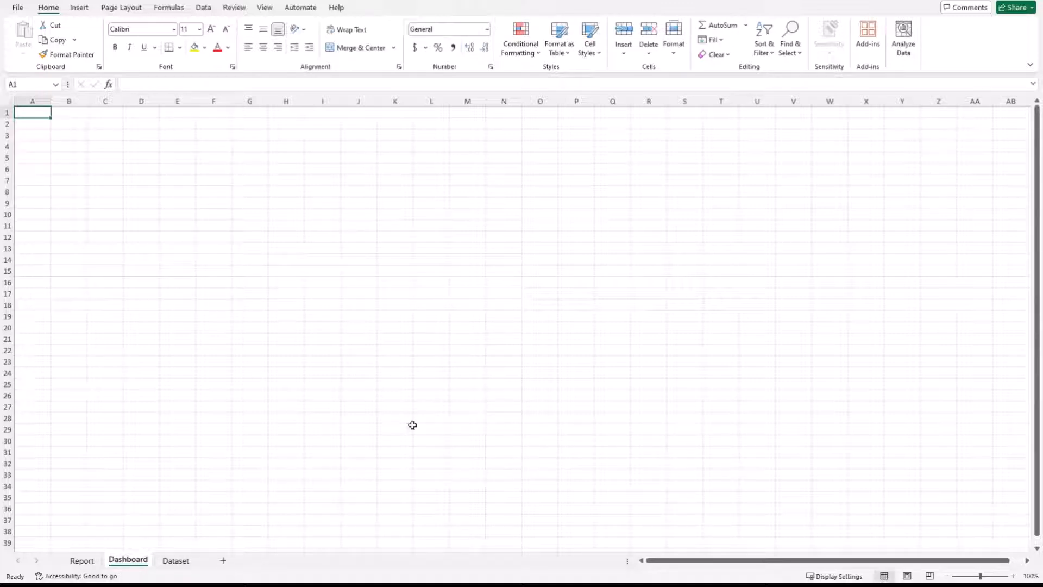
Step: Hide the gridlines on the Dashboard sheet and draw a thin rectangle about 15.93" wide and 0.1" high across row 1
{"action": "left_click", "coordinate": [268, 9]}
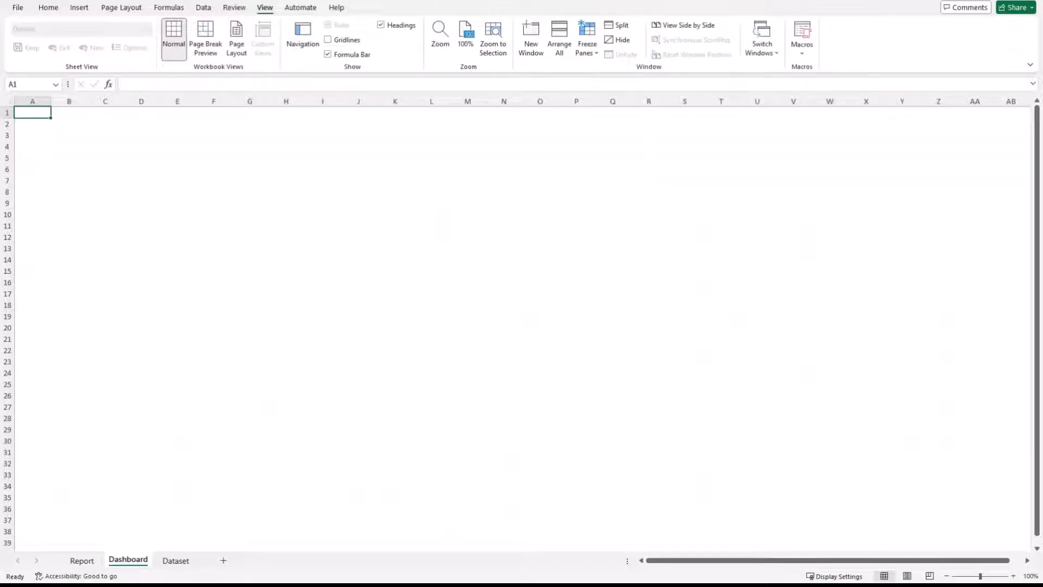
{"action": "left_click", "coordinate": [73, 7]}
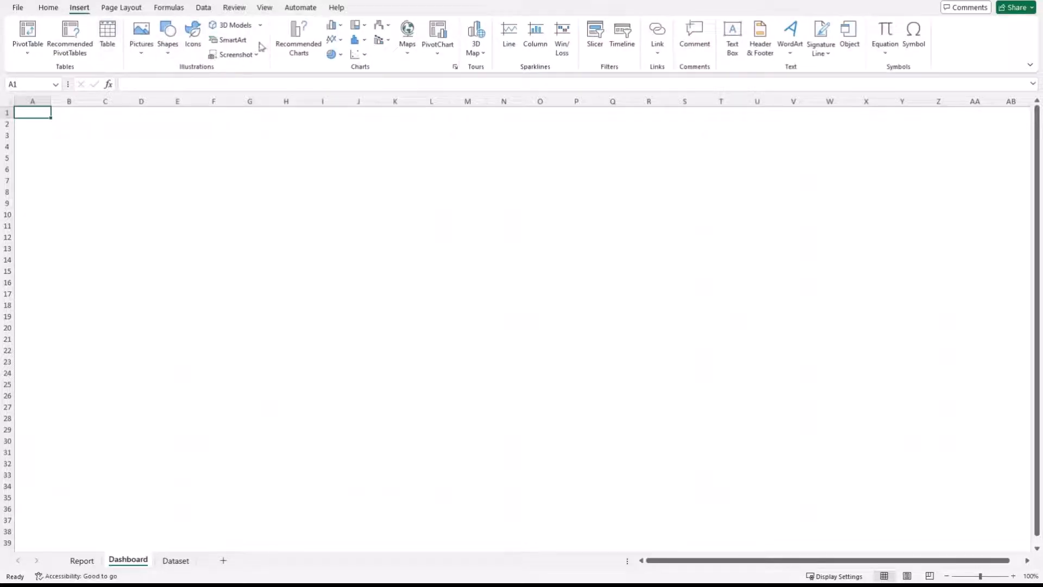
{"action": "left_click", "coordinate": [166, 46]}
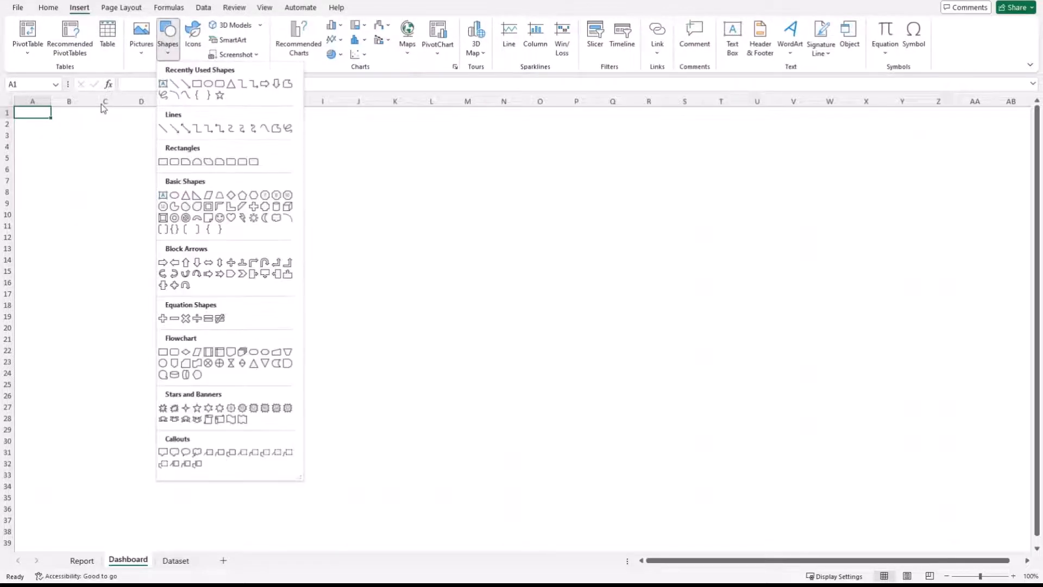
{"action": "left_click", "coordinate": [197, 84]}
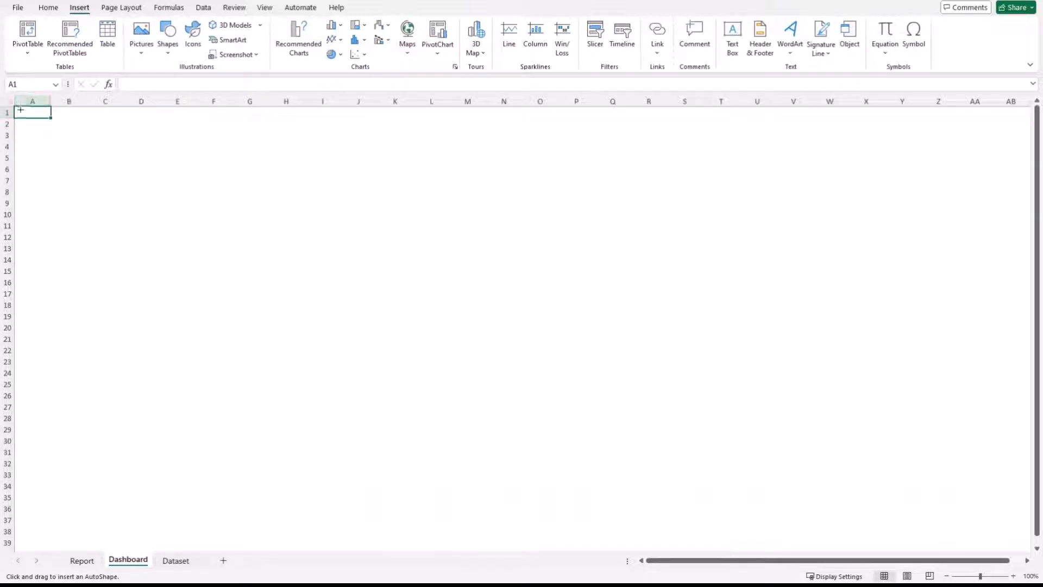
{"action": "left_click_drag", "start_coordinate": [20, 108], "coordinate": [881, 114]}
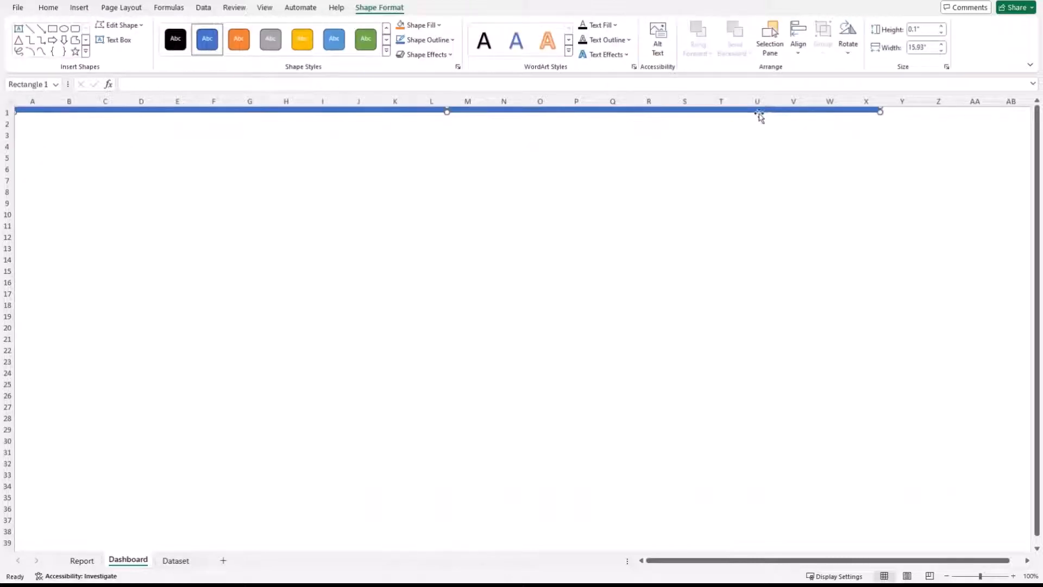
Step: Duplicate the row 1 bar, place the copy at row 38 and increase its height to about 0.29"
{"action": "key", "text": "ctrl+d"}
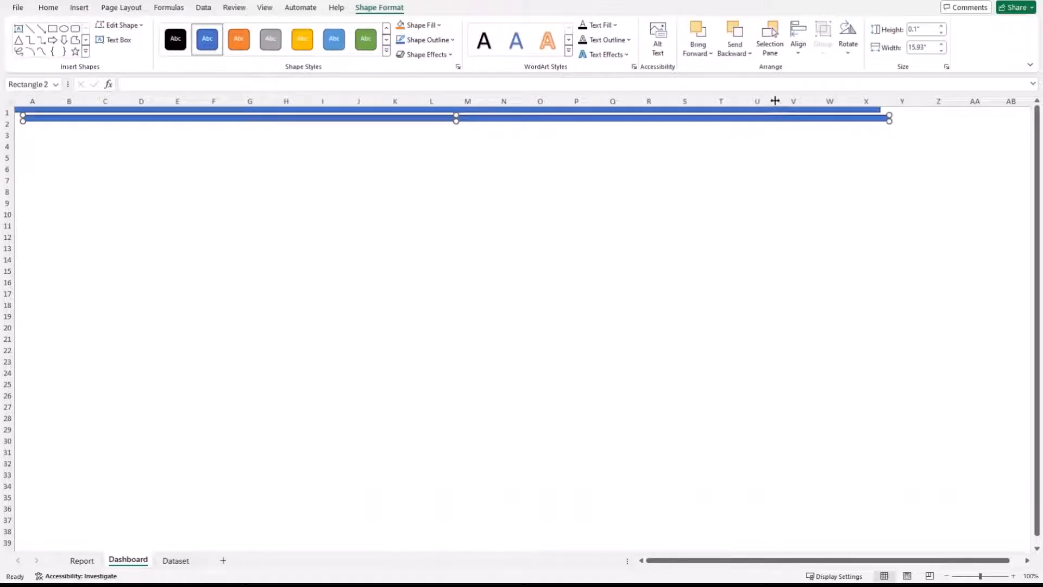
{"action": "left_click_drag", "start_coordinate": [778, 119], "coordinate": [758, 464]}
{"action": "scroll", "coordinate": [652, 367], "scroll_direction": "up", "scroll_amount": 1}
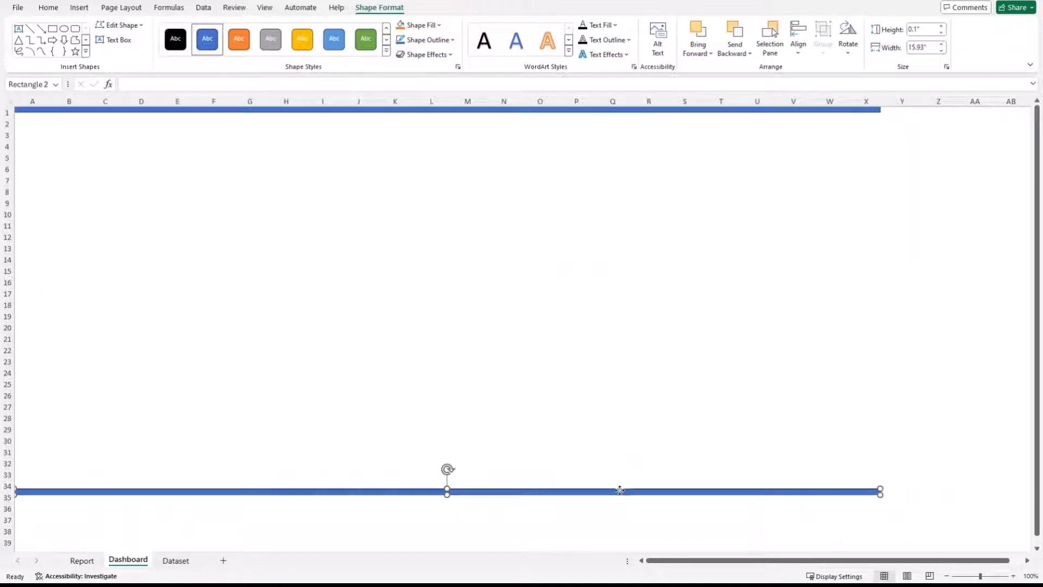
{"action": "left_click_drag", "start_coordinate": [619, 490], "coordinate": [638, 534]}
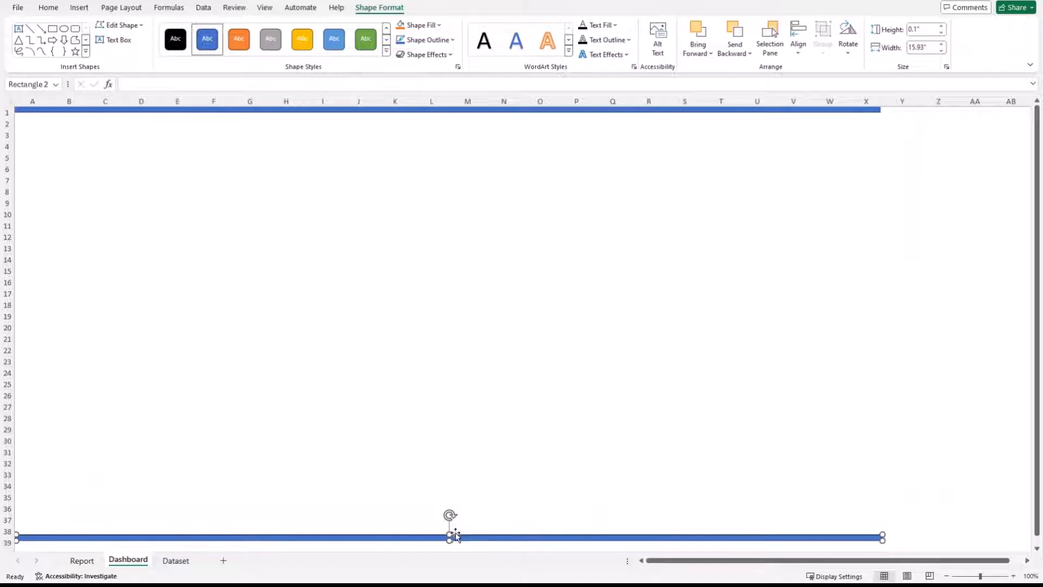
{"action": "left_click", "coordinate": [438, 296]}
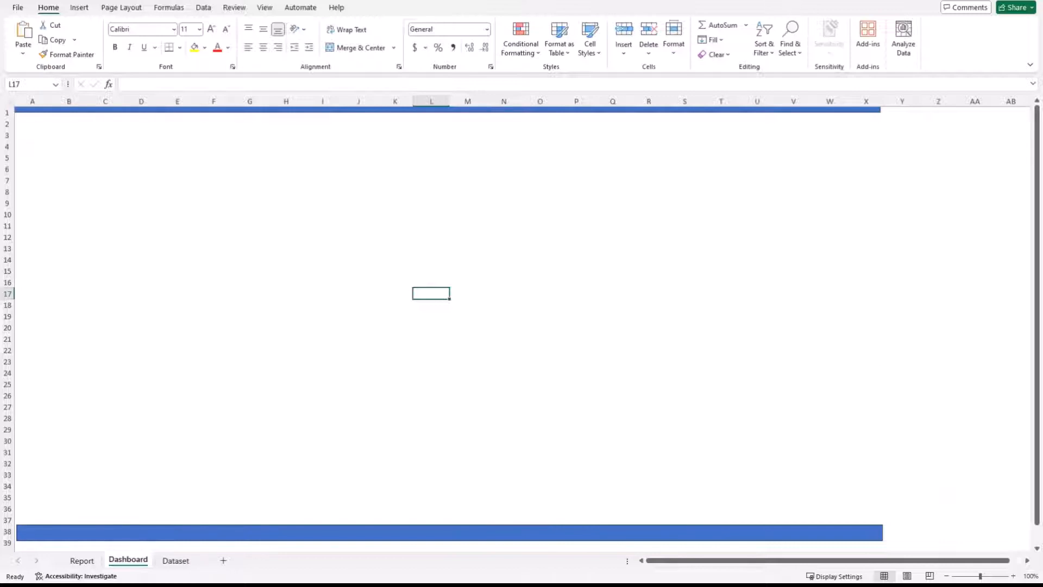
Step: Switch to Color Hunt in the browser, browse the palettes and copy the dark navy colour code #071952 from the blue palette
{"action": "key", "text": "ctrl+v"}
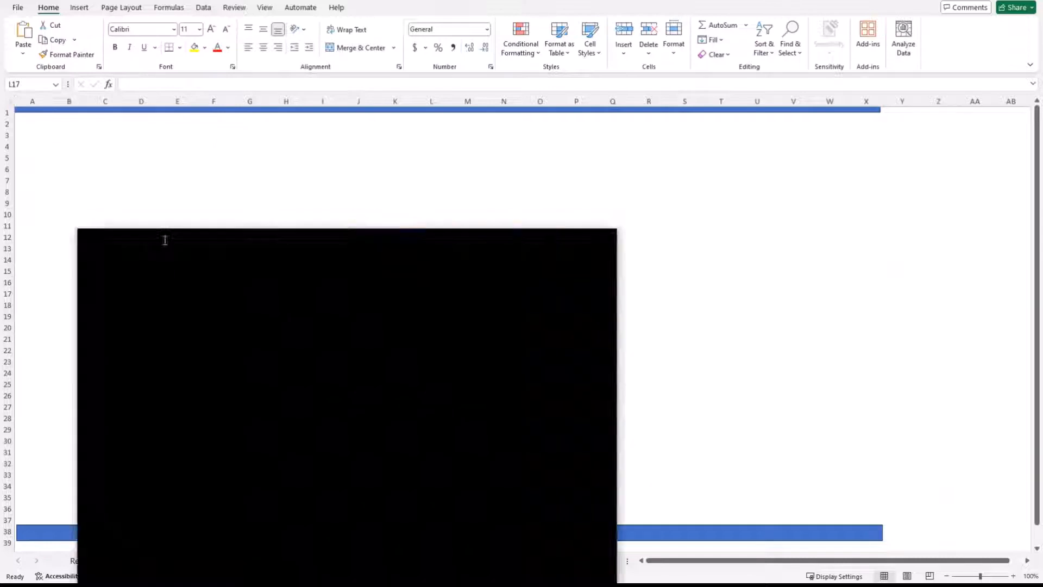
{"action": "left_click_drag", "start_coordinate": [165, 239], "coordinate": [255, 72]}
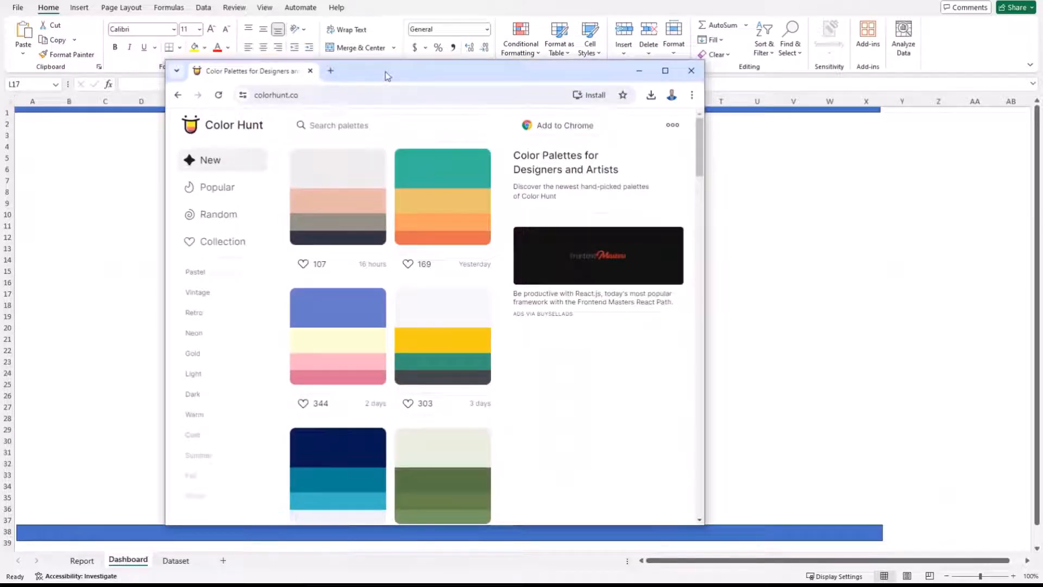
{"action": "double_click", "coordinate": [387, 75]}
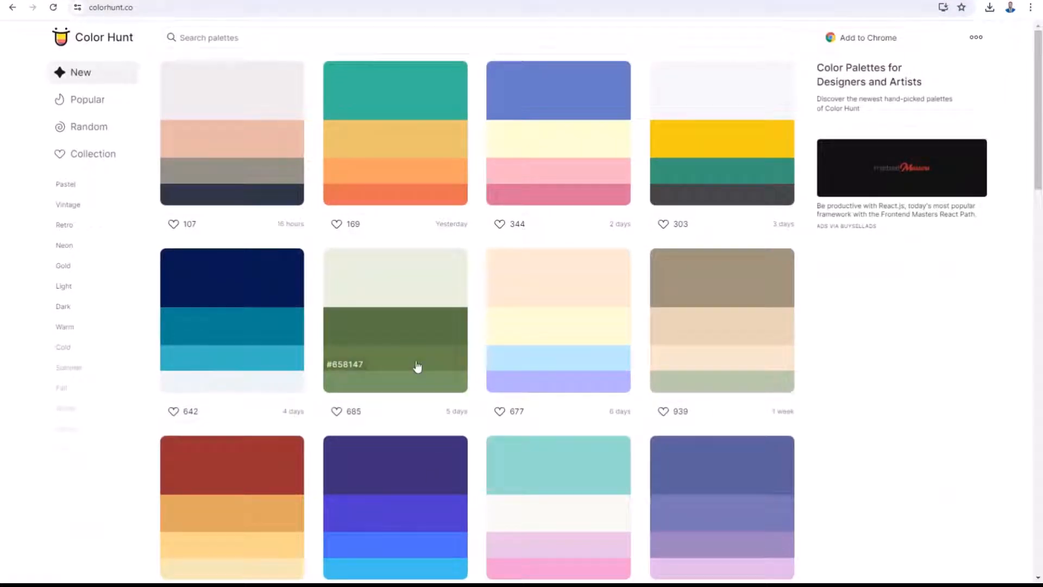
{"action": "scroll", "coordinate": [417, 367], "scroll_direction": "down", "scroll_amount": 5}
{"action": "scroll", "coordinate": [396, 384], "scroll_direction": "up", "scroll_amount": 5}
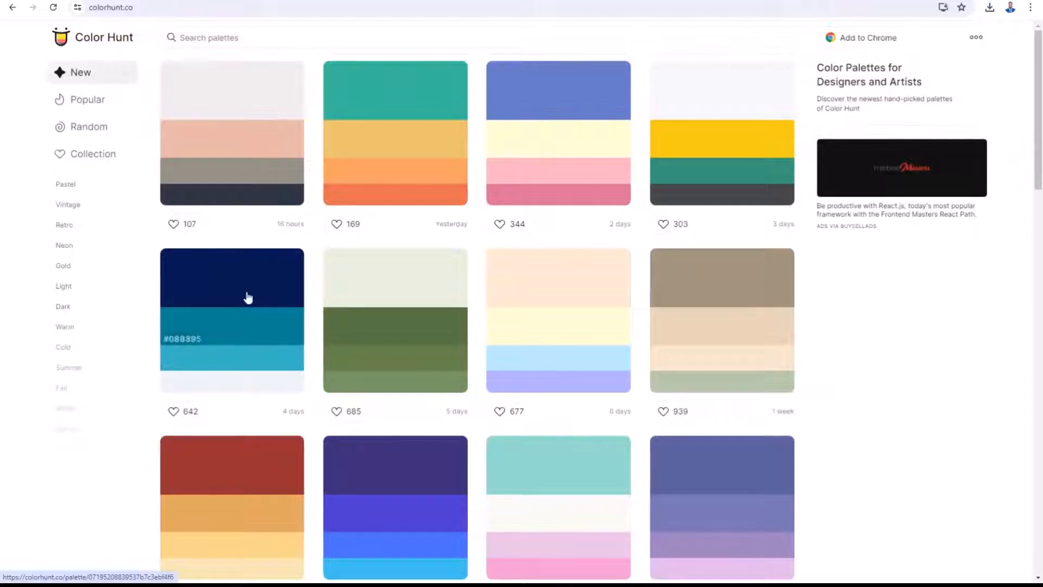
{"action": "left_click", "coordinate": [183, 306]}
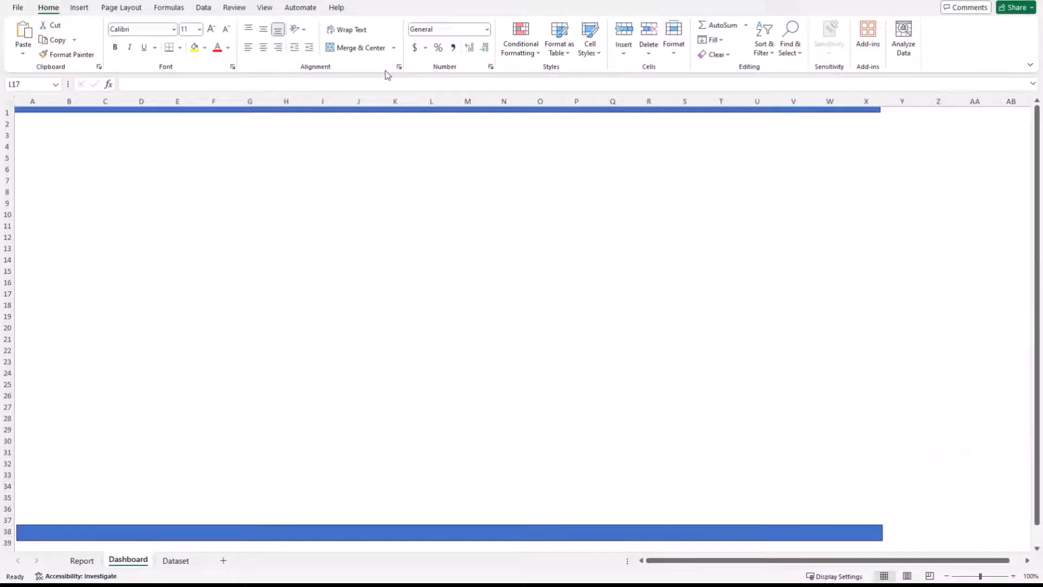
Step: Back in Excel, fill the row 1 bar with the custom colour #071952 and remove its outline
{"action": "left_click", "coordinate": [442, 109]}
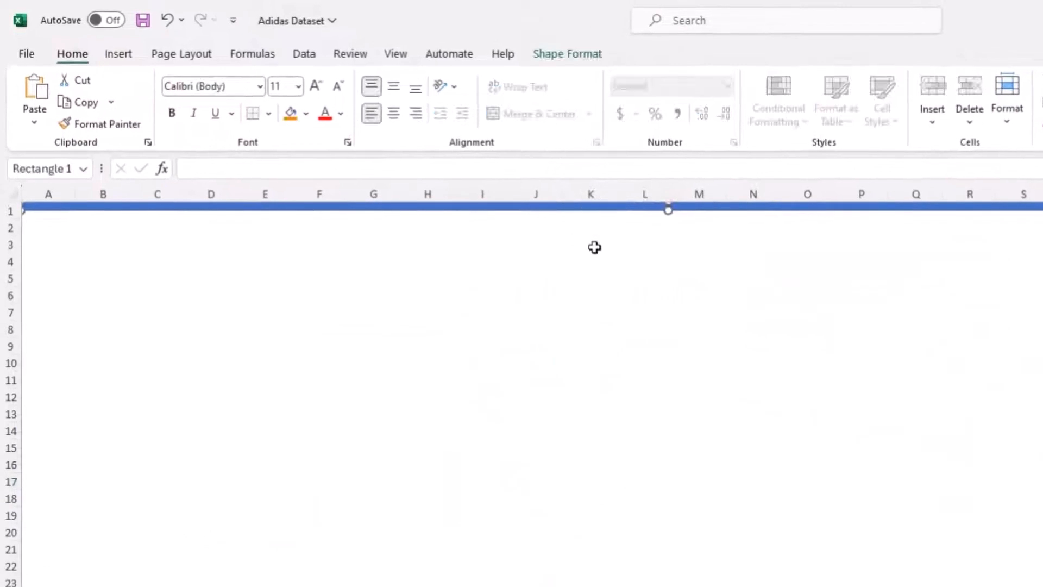
{"action": "left_click", "coordinate": [567, 53]}
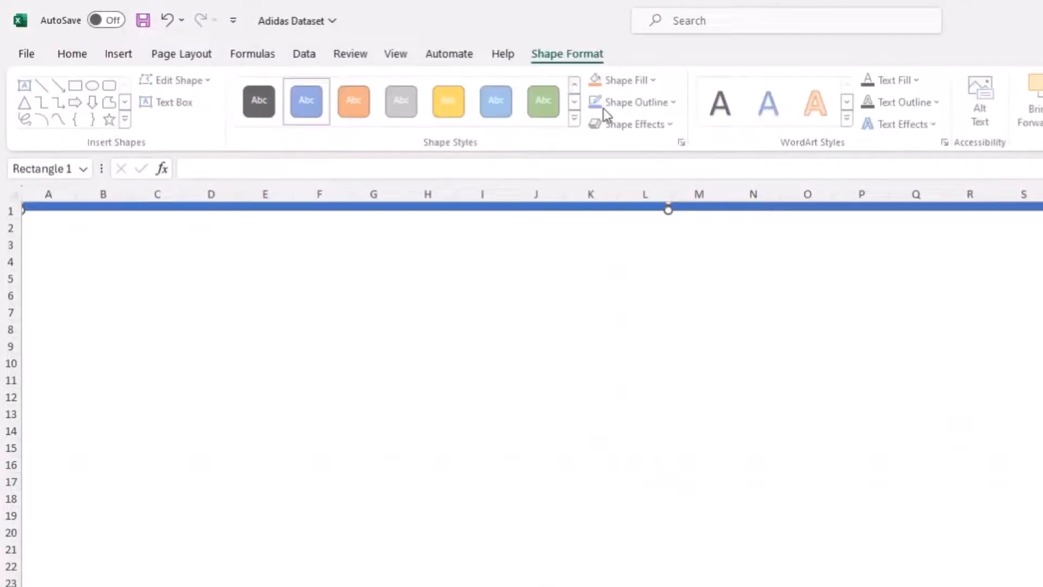
{"action": "left_click", "coordinate": [656, 82]}
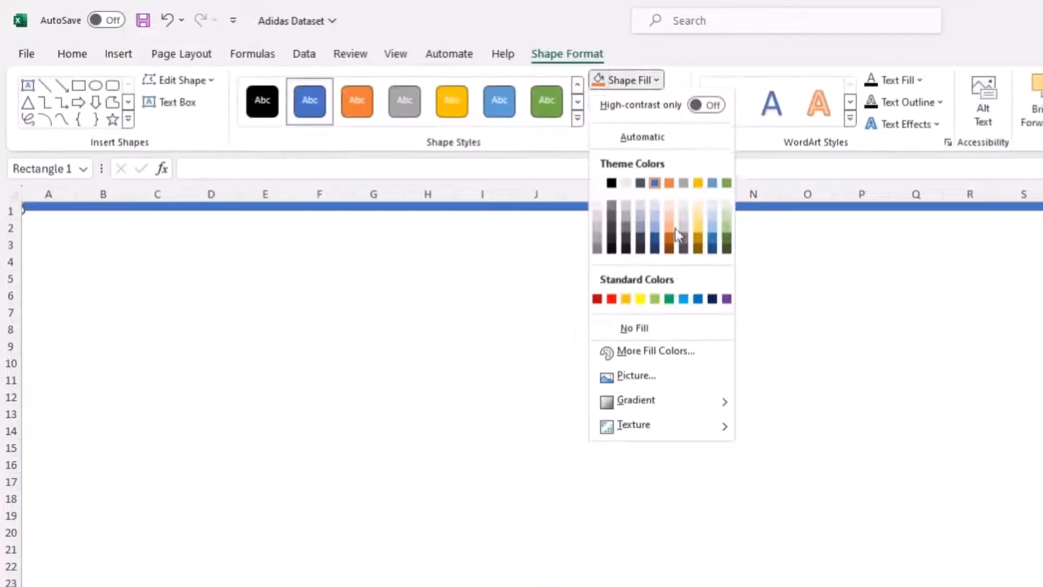
{"action": "left_click", "coordinate": [667, 354]}
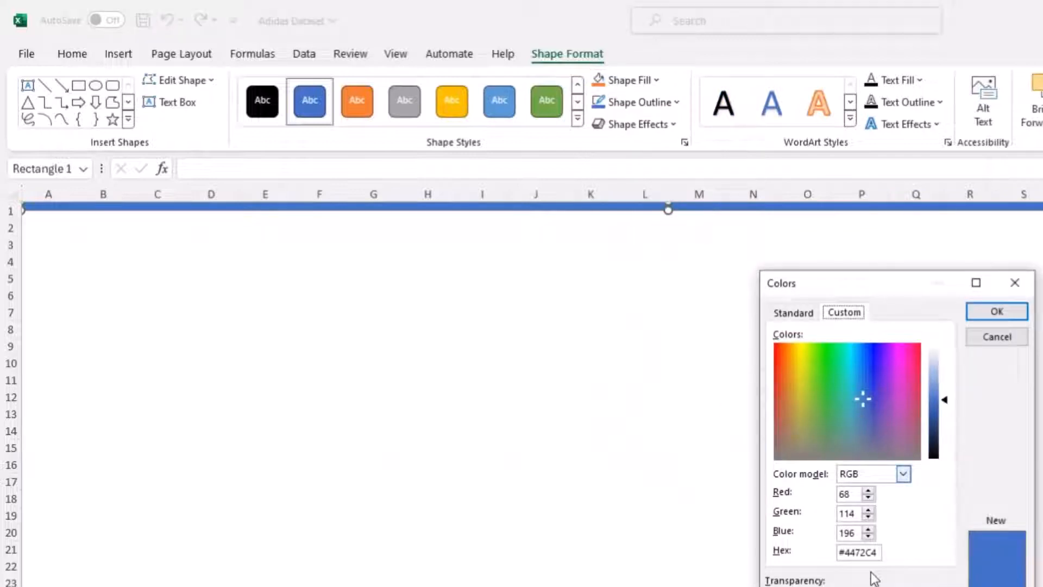
{"action": "left_click_drag", "start_coordinate": [880, 552], "coordinate": [843, 551]}
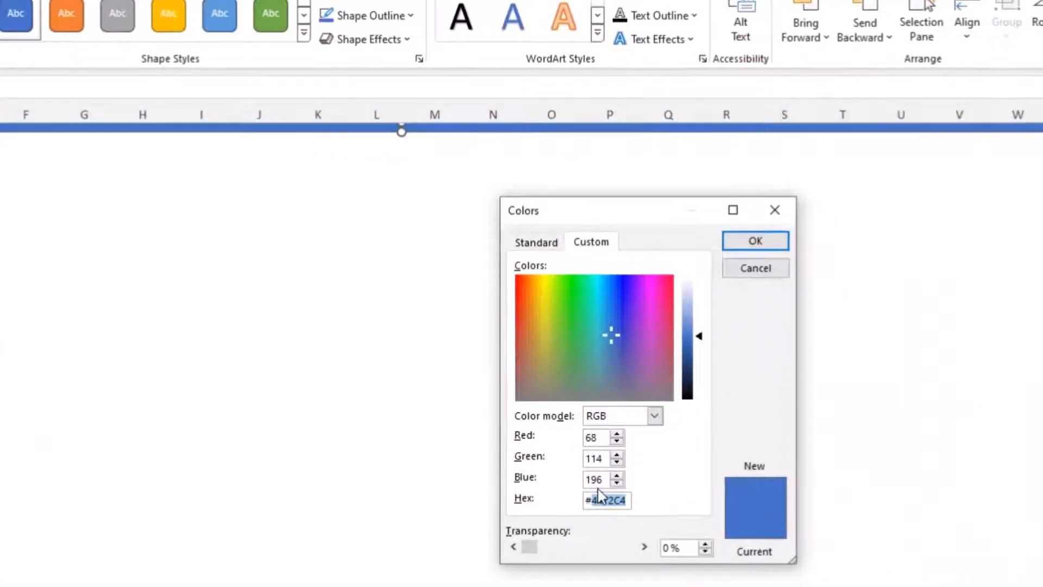
{"action": "type", "text": "071552"}
{"action": "left_click", "coordinate": [777, 240]}
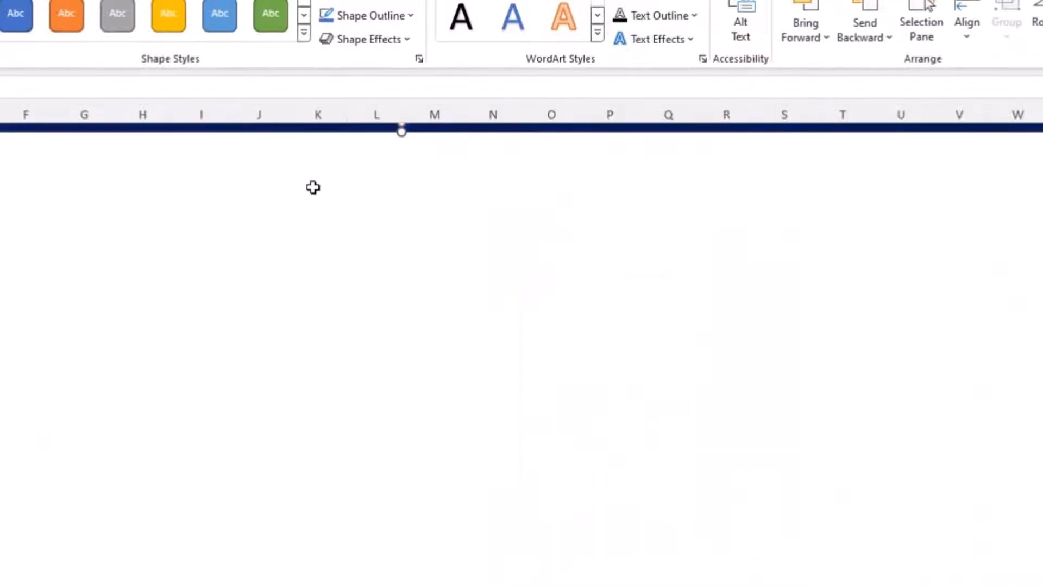
{"action": "left_click", "coordinate": [410, 16]}
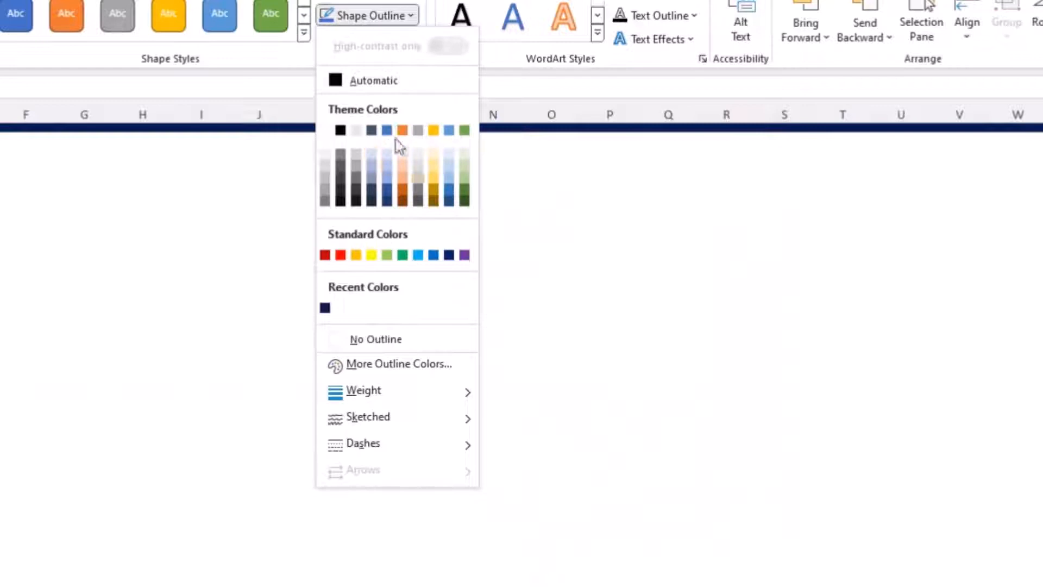
{"action": "left_click", "coordinate": [427, 346]}
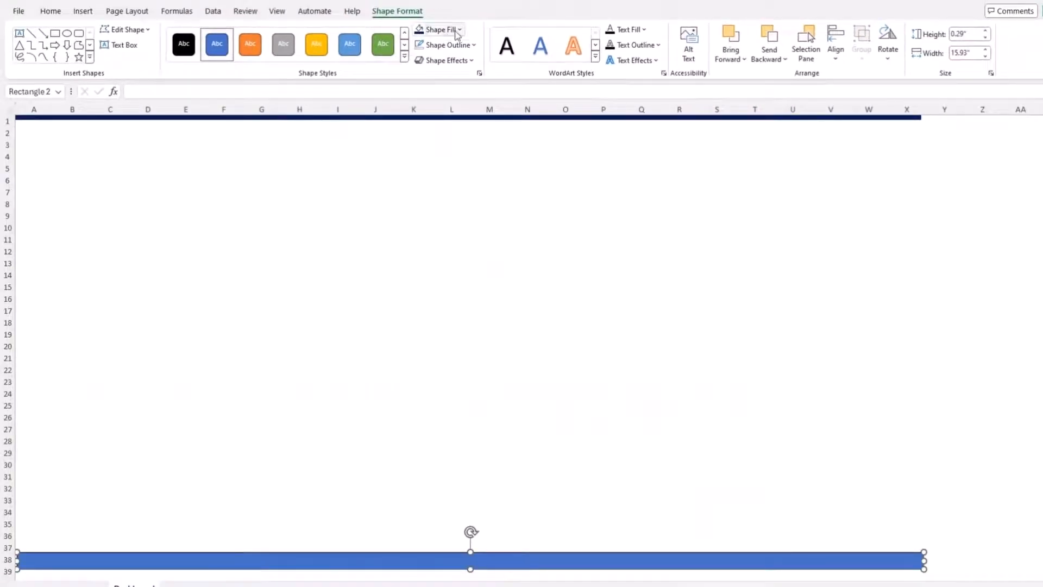
Step: Fill the row 38 bar with the same navy from the recent colours
{"action": "left_click", "coordinate": [456, 31]}
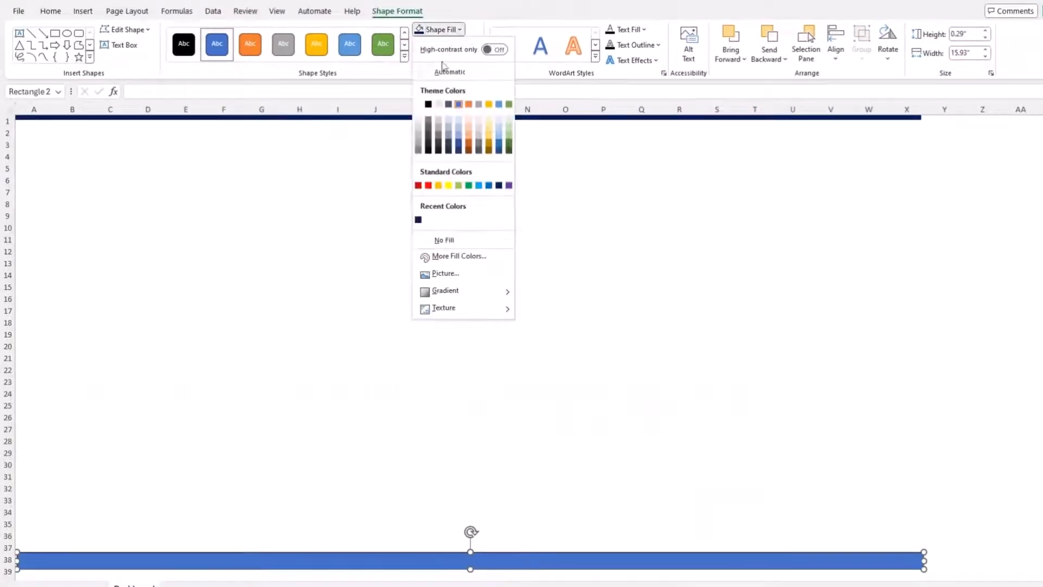
{"action": "left_click", "coordinate": [419, 220]}
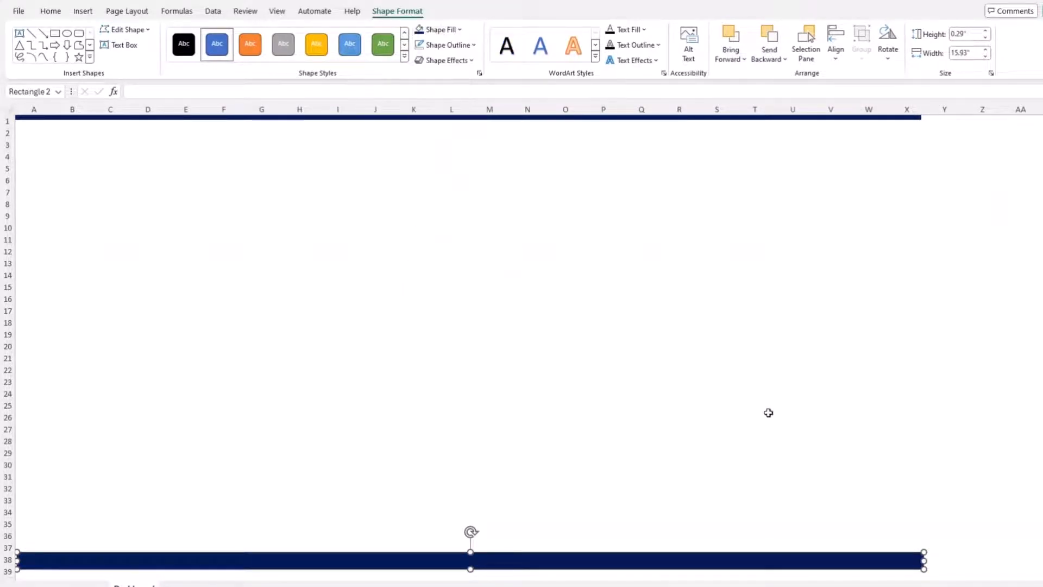
{"action": "left_click", "coordinate": [780, 346]}
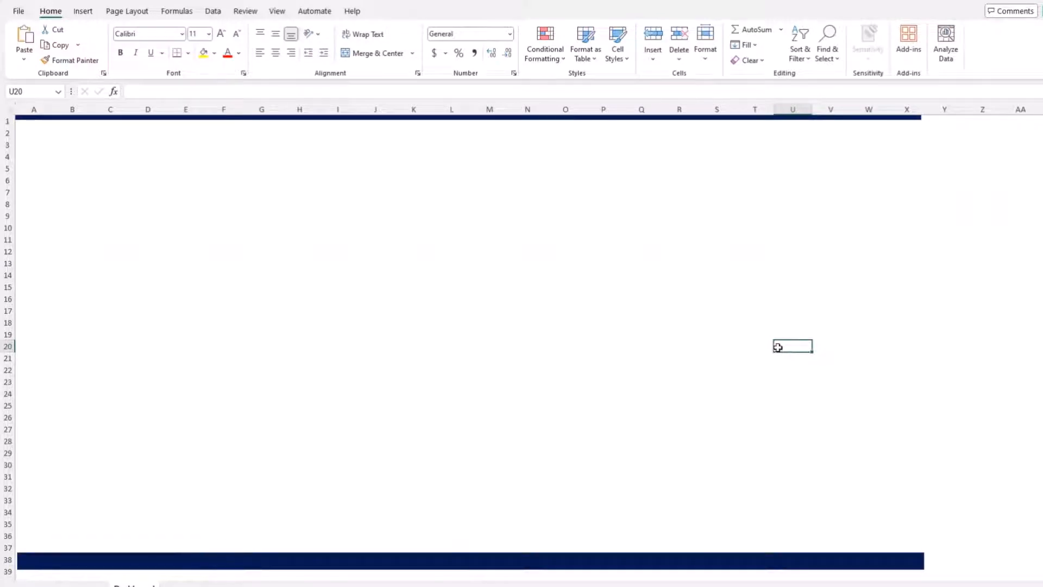
Step: Narrow columns A and B of the Dashboard sheet into slim margin columns
{"action": "left_click_drag", "start_coordinate": [39, 253], "coordinate": [222, 491]}
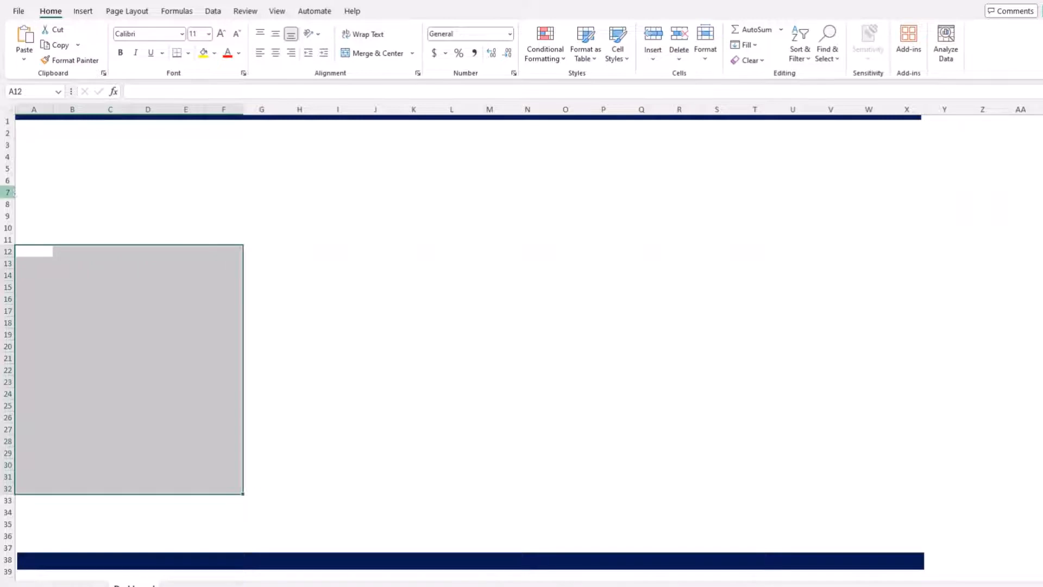
{"action": "left_click_drag", "start_coordinate": [65, 260], "coordinate": [262, 463]}
{"action": "left_click", "coordinate": [62, 145]}
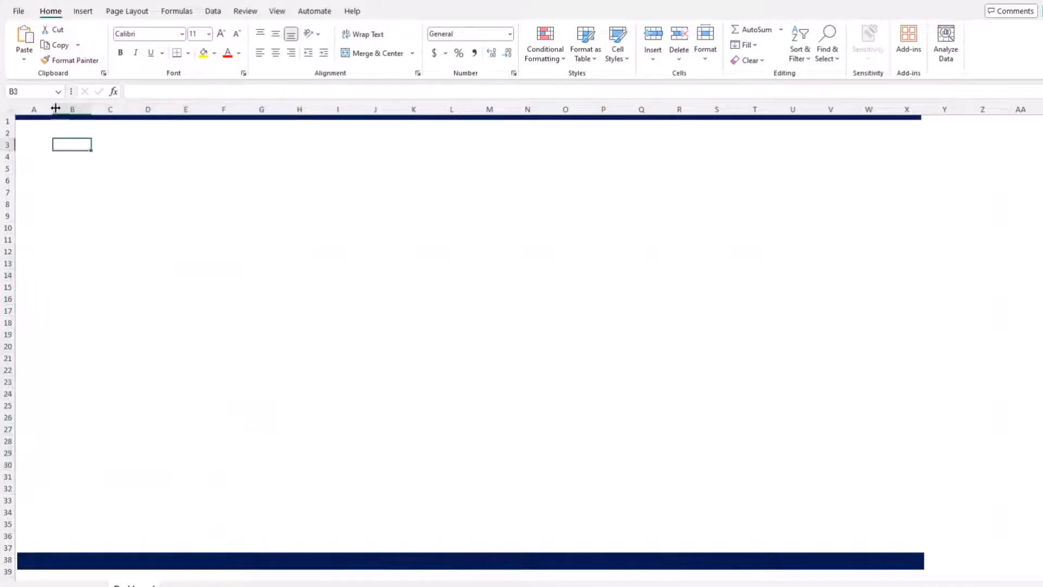
{"action": "left_click_drag", "start_coordinate": [53, 109], "coordinate": [28, 109]}
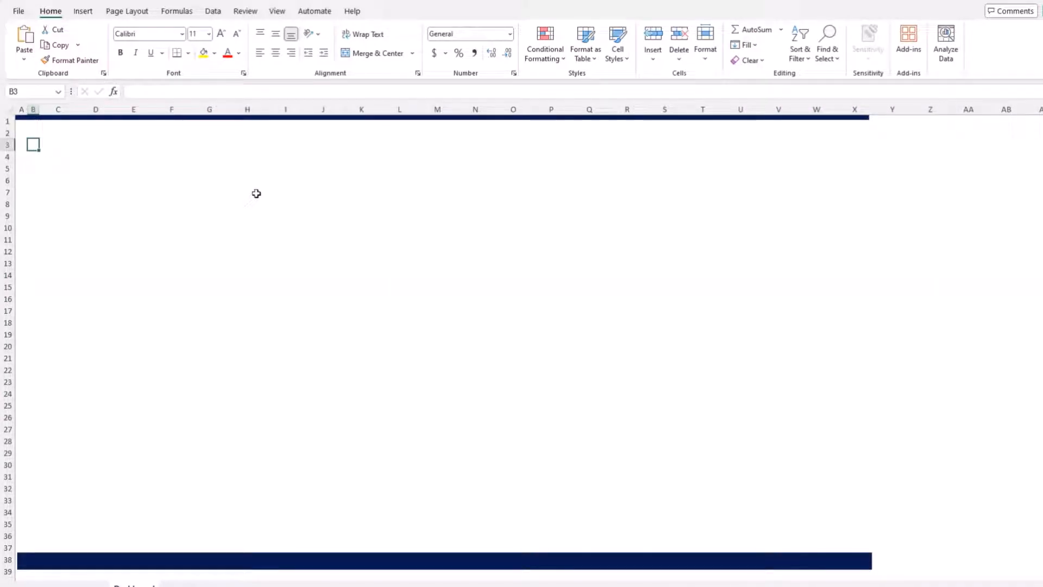
Step: Heighten row 10 and widen column D of the Dashboard sheet to make D10 one large image cell
{"action": "left_click", "coordinate": [81, 182]}
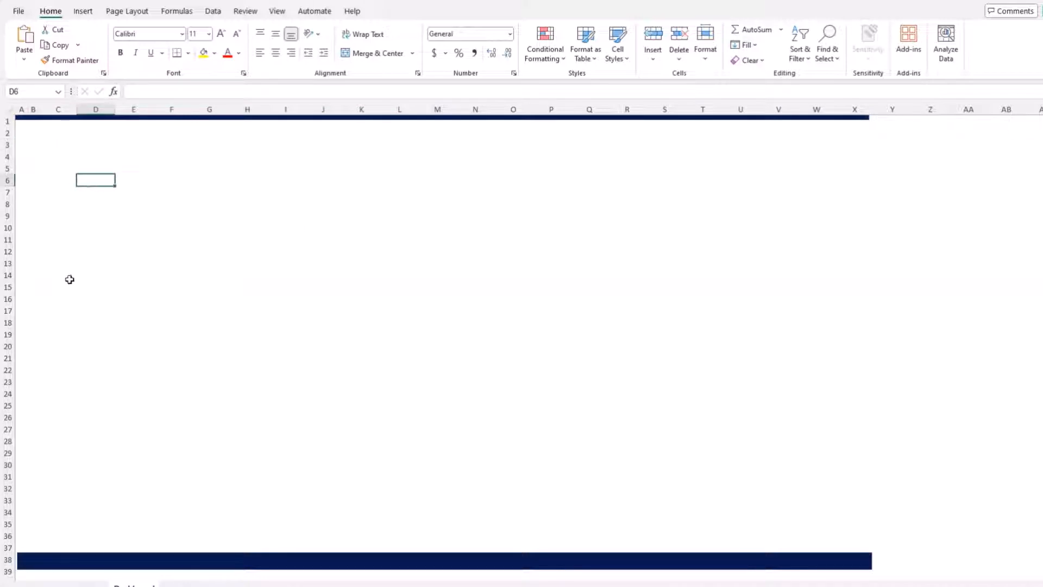
{"action": "mouse_move", "coordinate": [71, 227]}
{"action": "left_mouse_down"}
{"action": "mouse_move", "coordinate": [252, 279]}
{"action": "mouse_move", "coordinate": [221, 384]}
{"action": "mouse_move", "coordinate": [250, 441]}
{"action": "left_mouse_up"}
{"action": "left_click", "coordinate": [54, 238]}
{"action": "left_click_drag", "start_coordinate": [9, 233], "coordinate": [27, 479]}
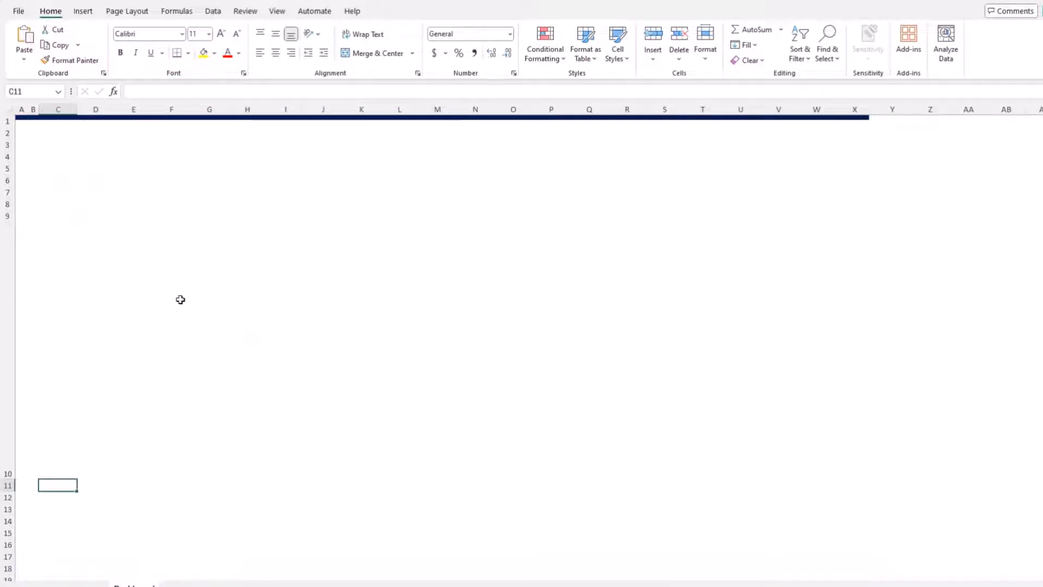
{"action": "left_click", "coordinate": [165, 324]}
{"action": "left_click", "coordinate": [135, 331]}
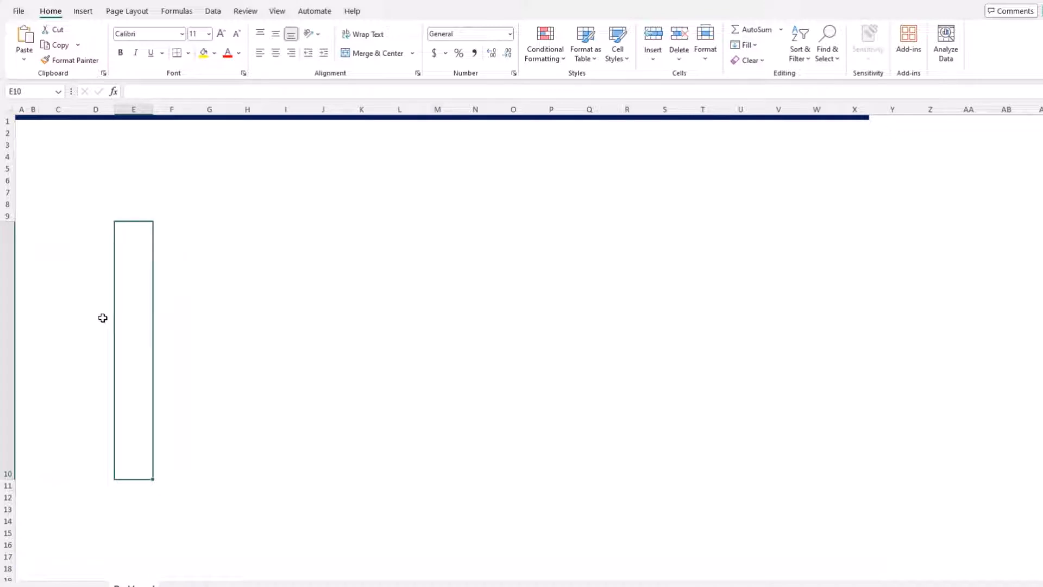
{"action": "left_click", "coordinate": [75, 318]}
{"action": "left_click", "coordinate": [88, 314]}
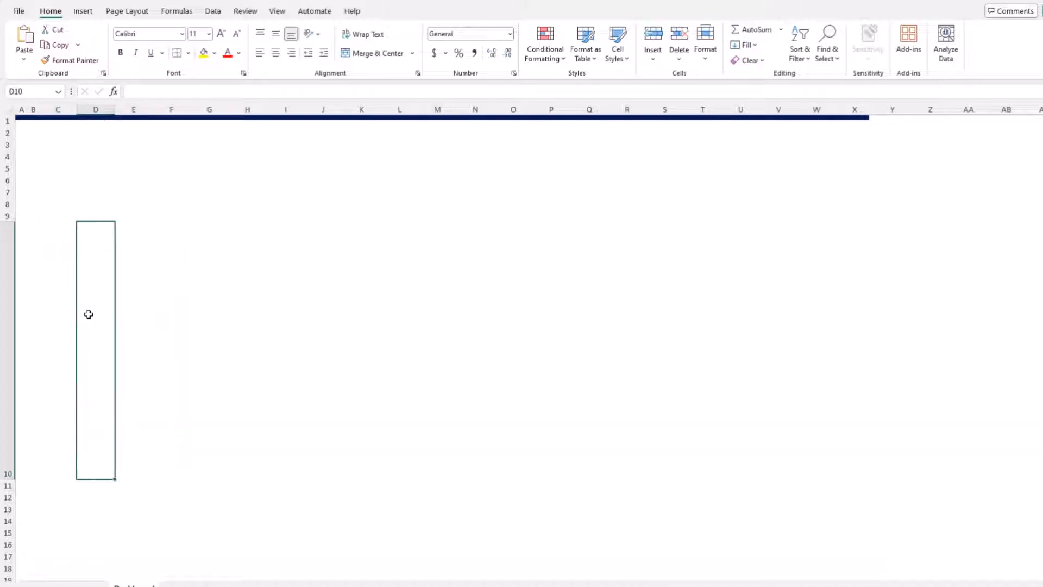
{"action": "left_click_drag", "start_coordinate": [115, 109], "coordinate": [364, 130]}
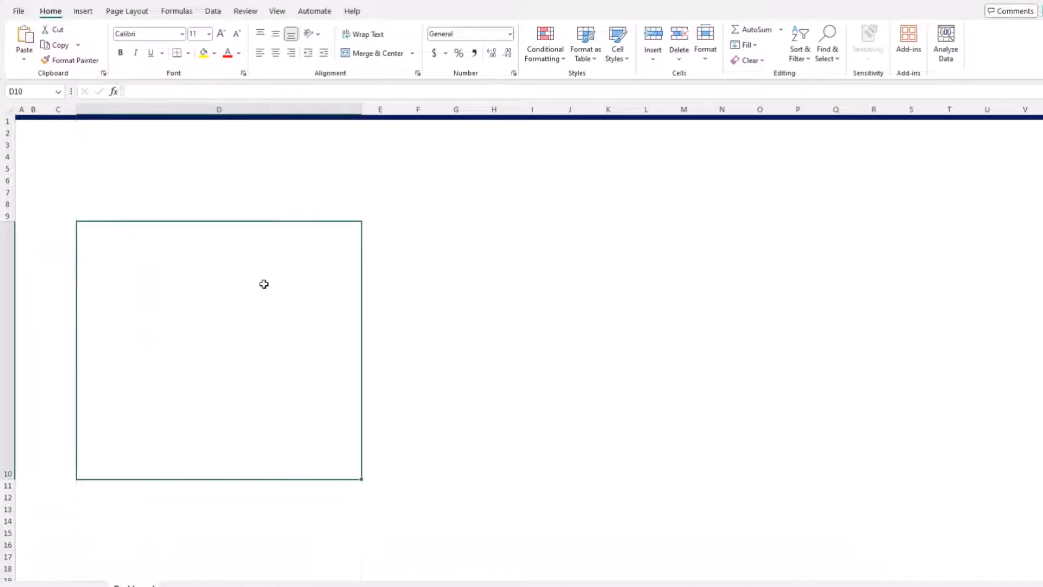
Step: Shorten the navy bar in row 1 so that it ends around the start of column V
{"action": "left_click", "coordinate": [945, 117]}
{"action": "scroll", "coordinate": [1033, 214], "scroll_direction": "right", "scroll_amount": 2}
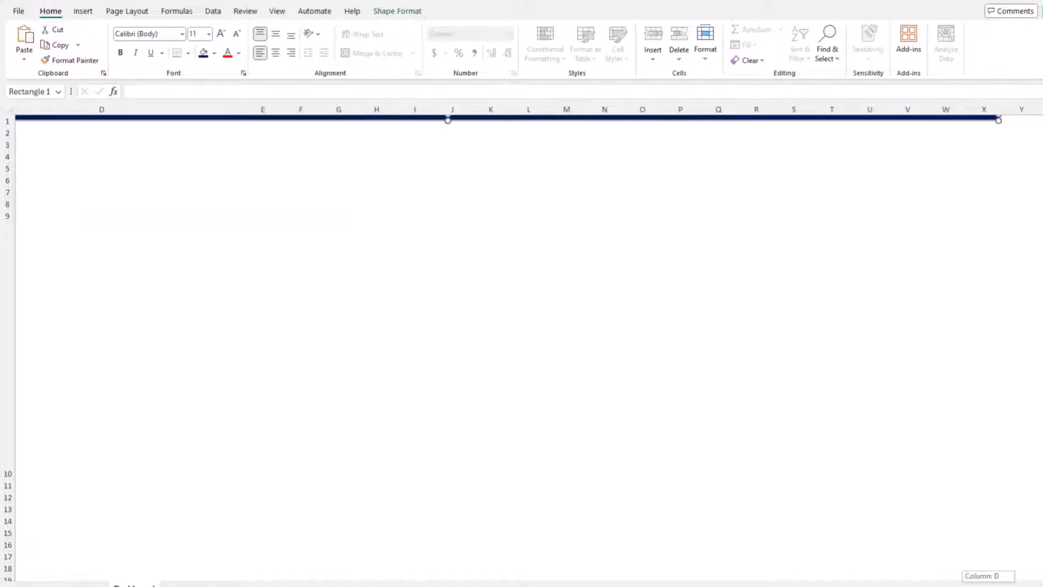
{"action": "left_click_drag", "start_coordinate": [1004, 119], "coordinate": [905, 119]}
{"action": "left_click_drag", "start_coordinate": [903, 586], "coordinate": [886, 586]}
Step: Move the lower navy bar up to row 17 and shorten its right end to about the top bar's width
{"action": "scroll", "coordinate": [372, 431], "scroll_direction": "down", "scroll_amount": 12}
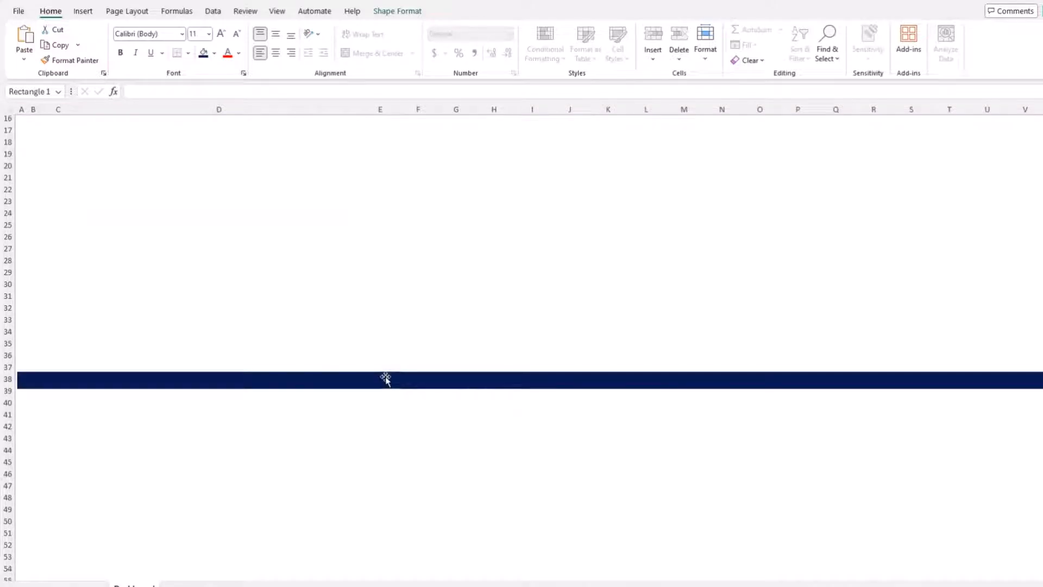
{"action": "left_click_drag", "start_coordinate": [386, 380], "coordinate": [380, 210]}
{"action": "scroll", "coordinate": [401, 403], "scroll_direction": "up", "scroll_amount": 5}
{"action": "scroll", "coordinate": [402, 404], "scroll_direction": "down", "scroll_amount": 10}
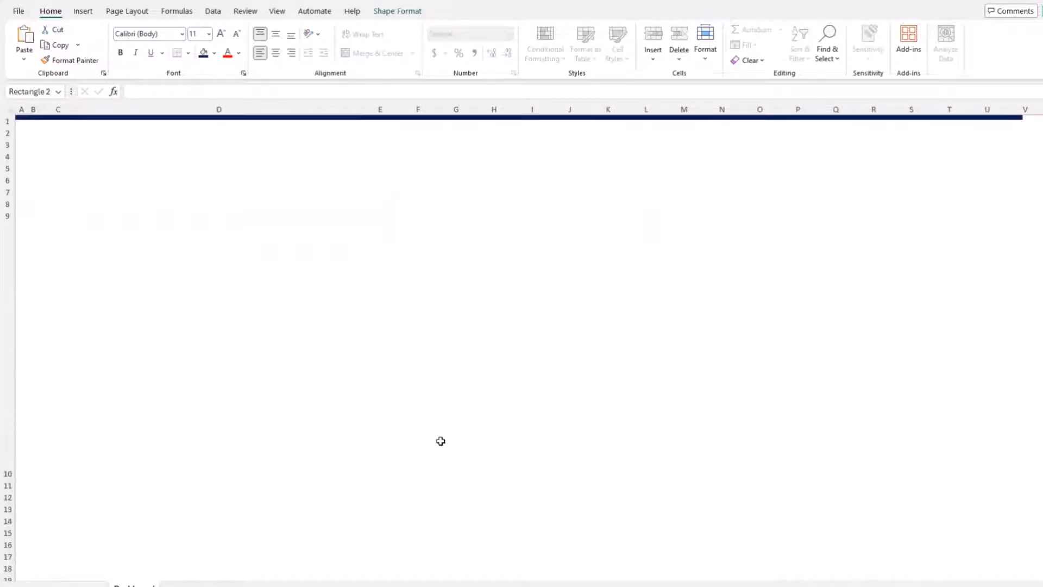
{"action": "scroll", "coordinate": [440, 438], "scroll_direction": "up", "scroll_amount": 7}
{"action": "scroll", "coordinate": [454, 456], "scroll_direction": "down", "scroll_amount": 3}
{"action": "left_click_drag", "start_coordinate": [411, 236], "coordinate": [408, 140]}
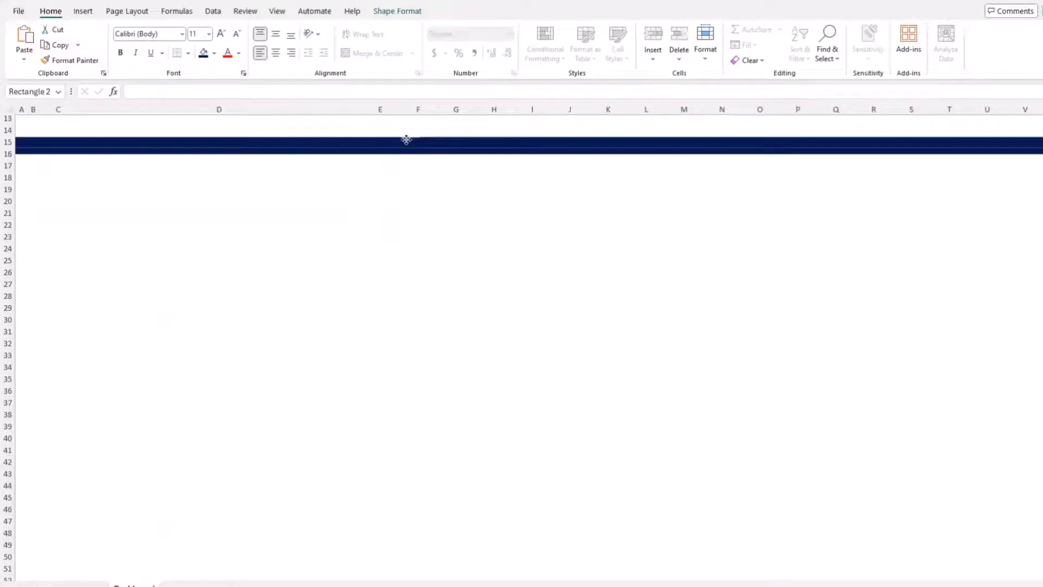
{"action": "scroll", "coordinate": [419, 336], "scroll_direction": "up", "scroll_amount": 4}
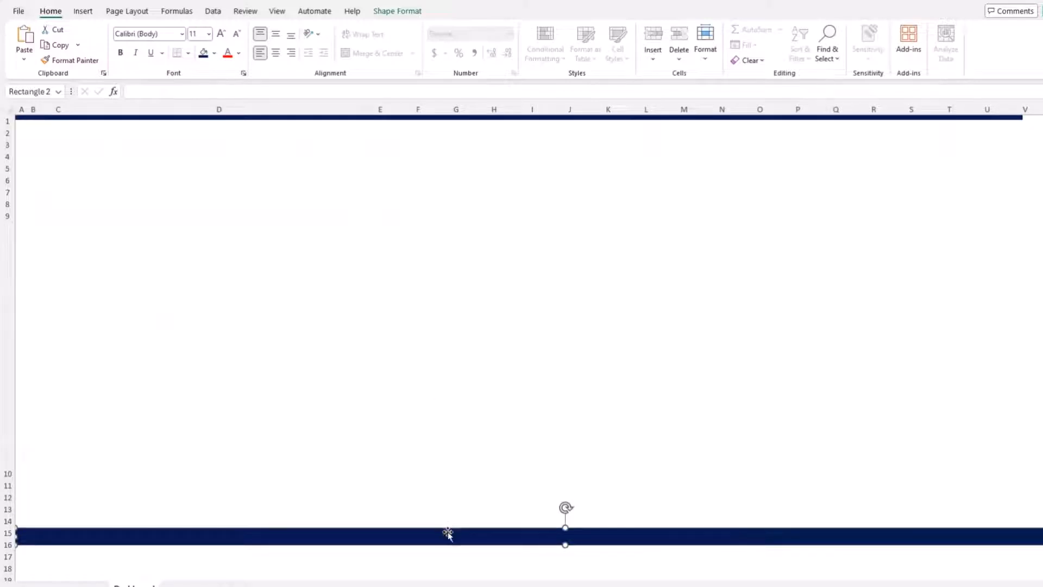
{"action": "left_click_drag", "start_coordinate": [448, 533], "coordinate": [426, 554]}
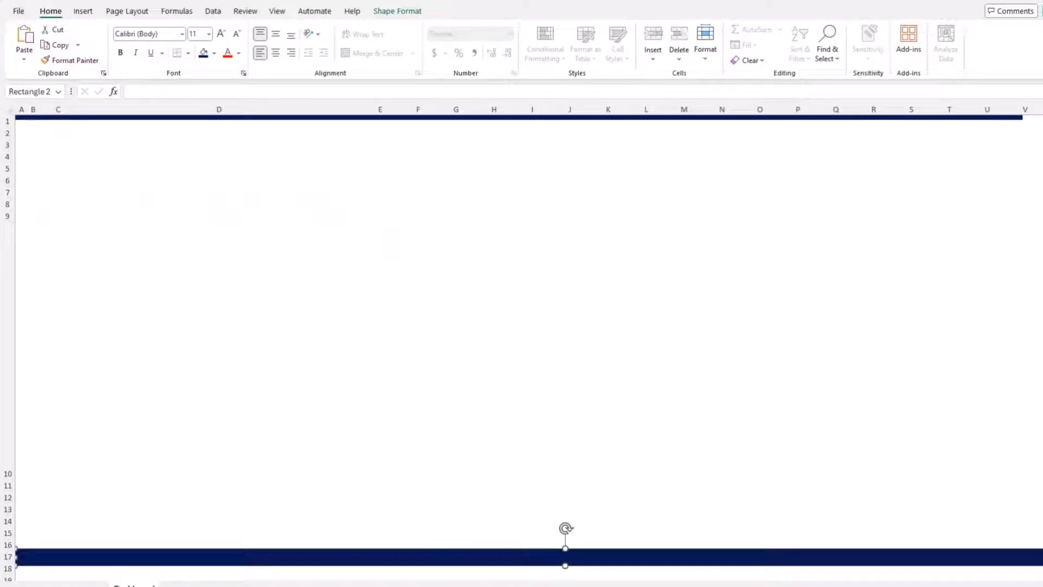
{"action": "scroll", "coordinate": [1001, 560], "scroll_direction": "right", "scroll_amount": 3}
{"action": "left_click_drag", "start_coordinate": [1003, 557], "coordinate": [886, 586]}
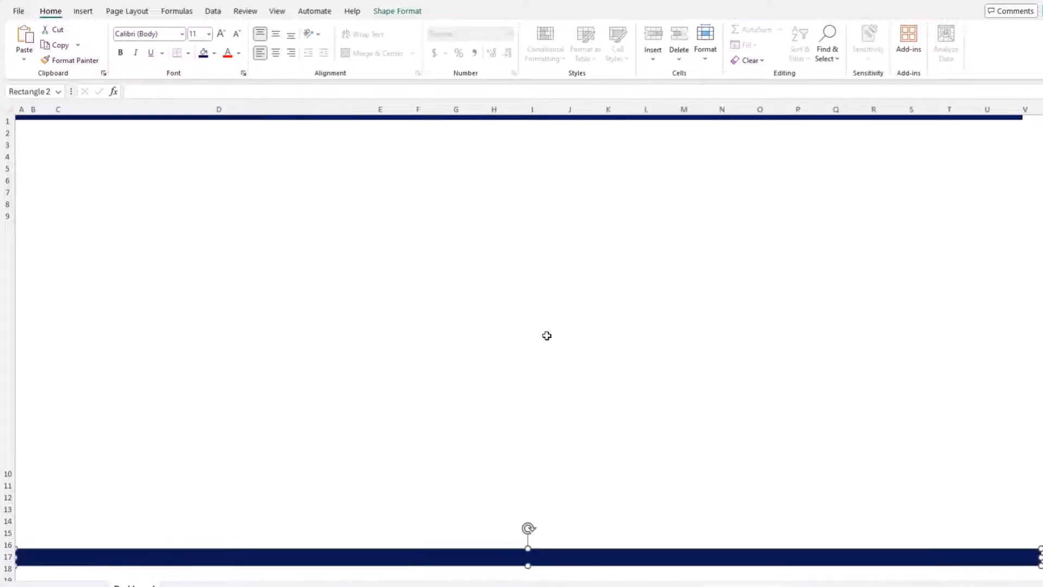
Step: Narrow column D slightly so that cell D10 is closer to square
{"action": "left_click", "coordinate": [457, 331]}
{"action": "left_click", "coordinate": [286, 332]}
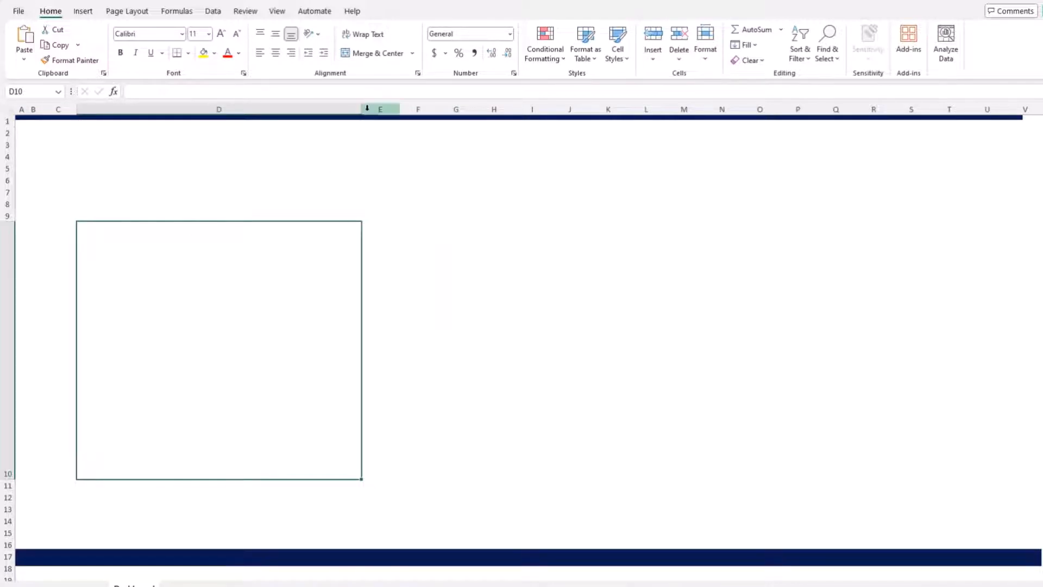
{"action": "left_click_drag", "start_coordinate": [363, 109], "coordinate": [351, 111]}
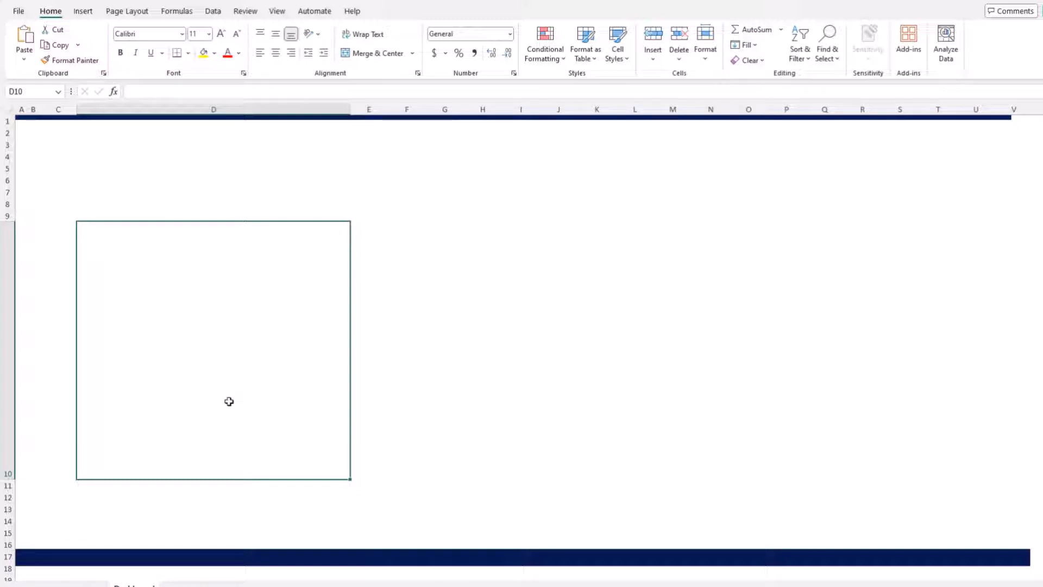
Step: Enter =IMAGE(Report!A4,,0) in cell D10 to show the first product URL's picture, sized to fit the cell
{"action": "type", "text": "=i"}
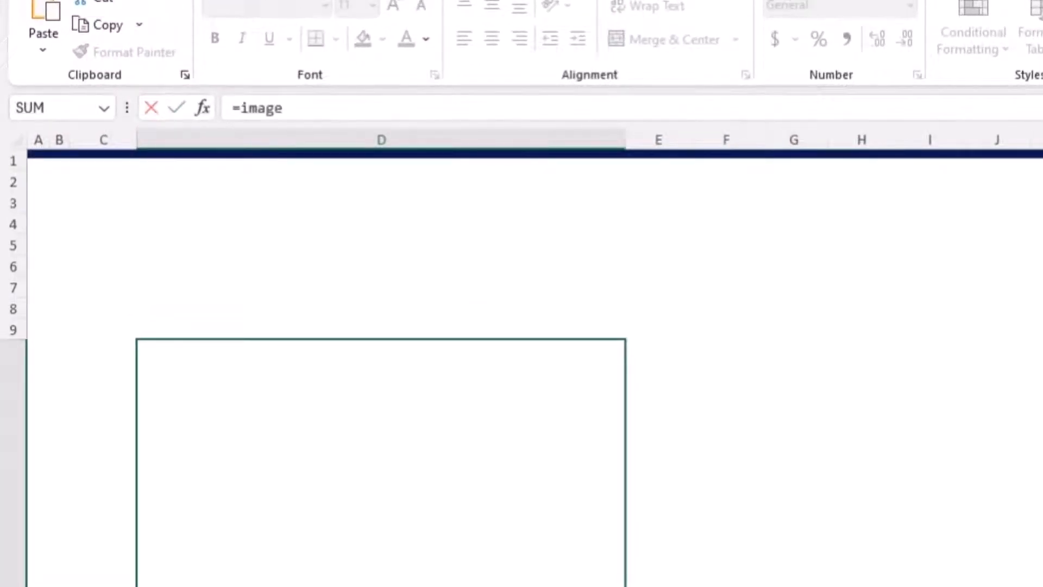
{"action": "type", "text": "mage"}
{"action": "key", "text": "Tab"}
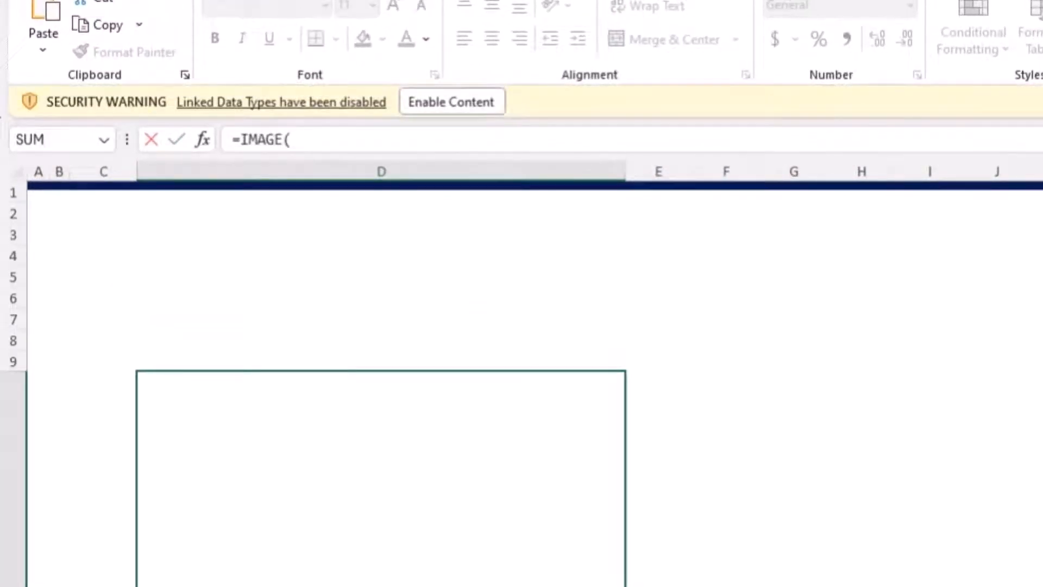
{"action": "left_click", "coordinate": [296, 140]}
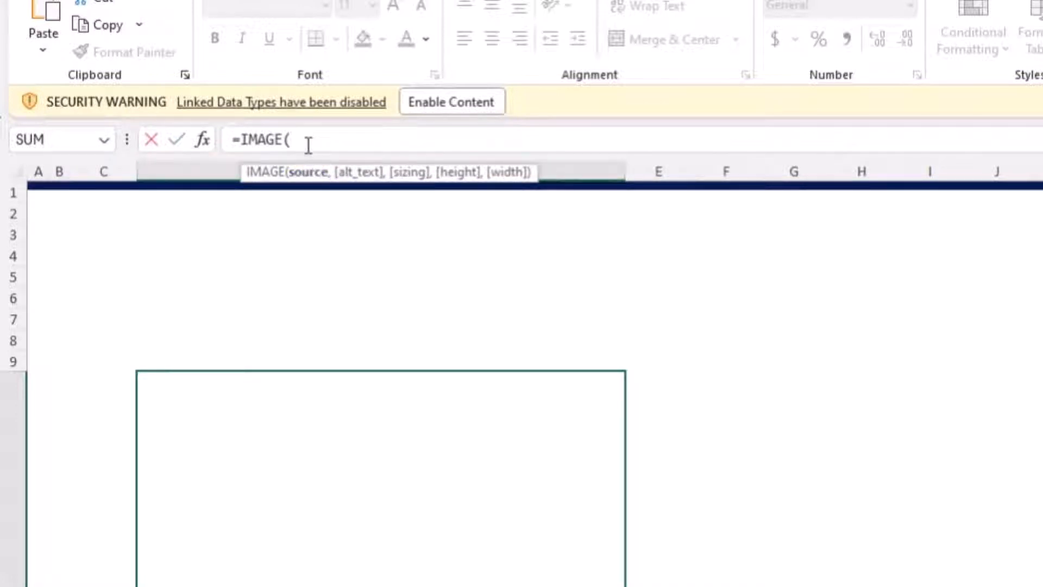
{"action": "left_click", "coordinate": [122, 584]}
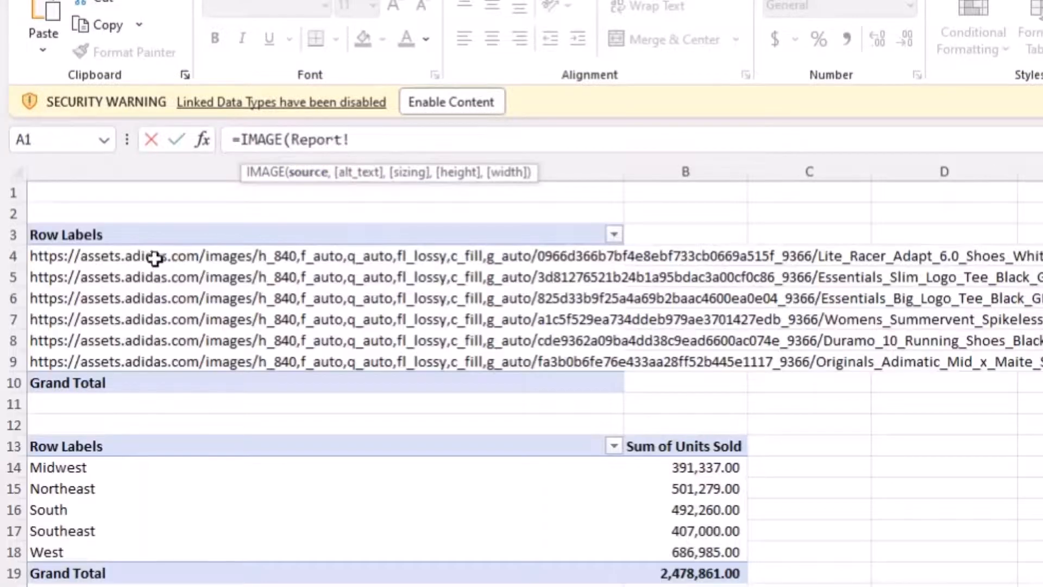
{"action": "left_click", "coordinate": [185, 259]}
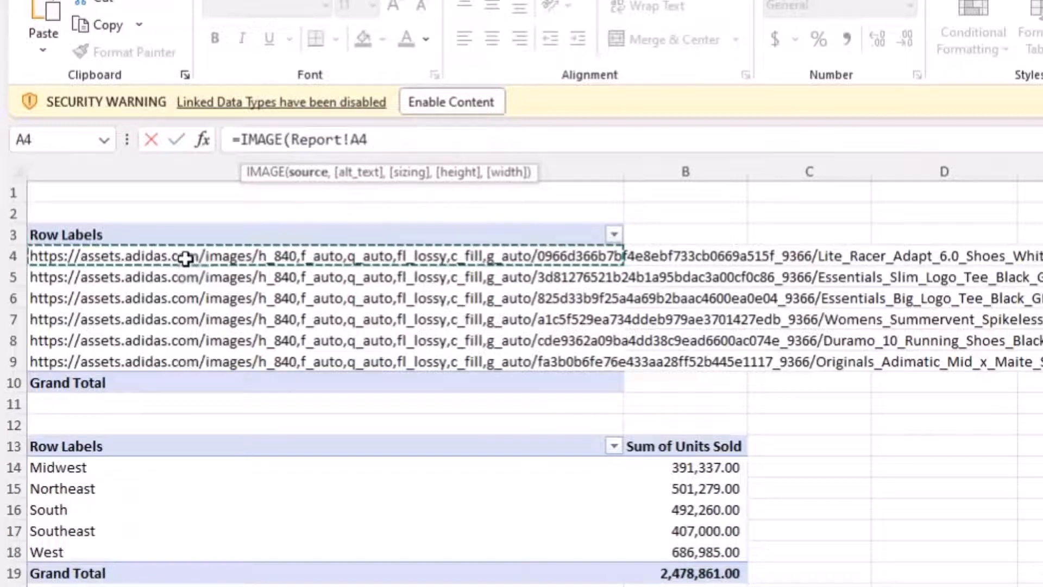
{"action": "type", "text": ","}
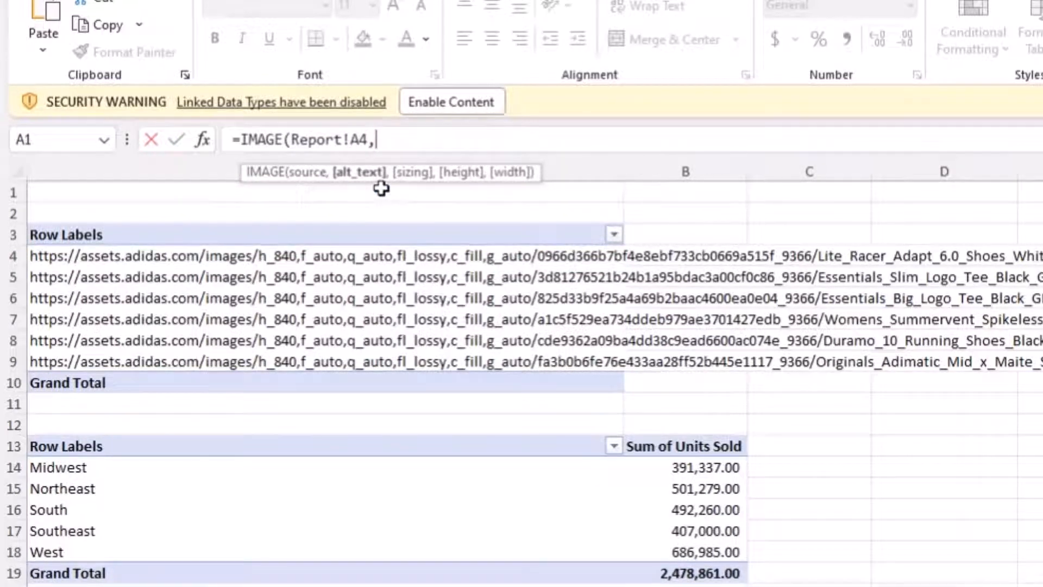
{"action": "type", "text": ","}
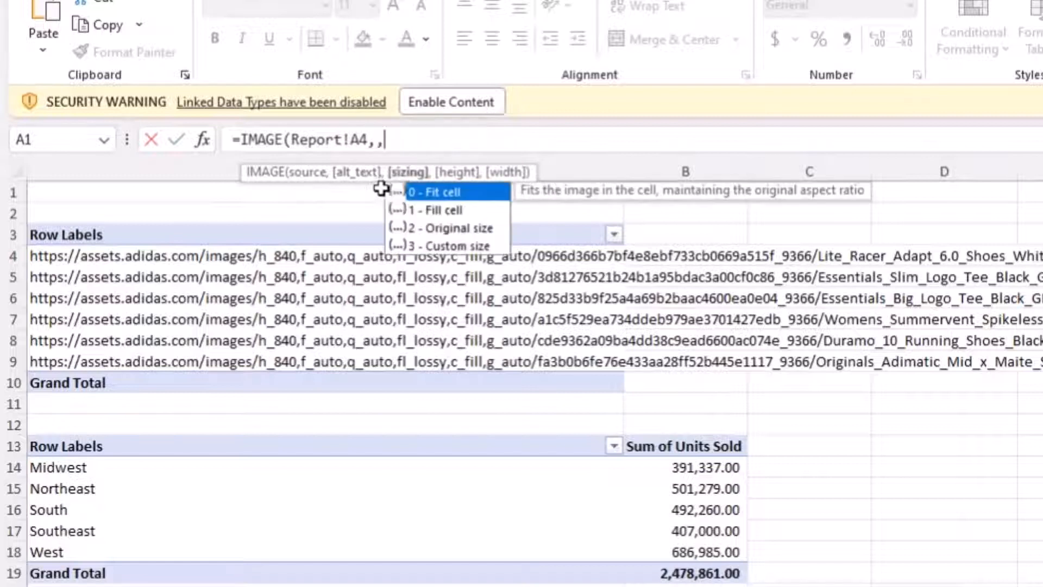
{"action": "double_click", "coordinate": [445, 196]}
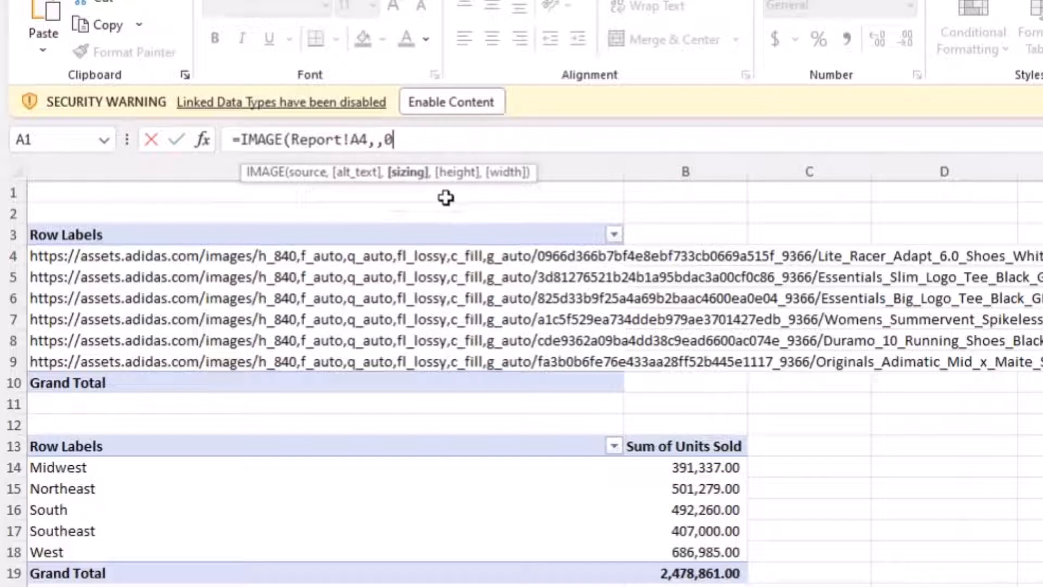
{"action": "type", "text": ")"}
{"action": "key", "text": "Return"}
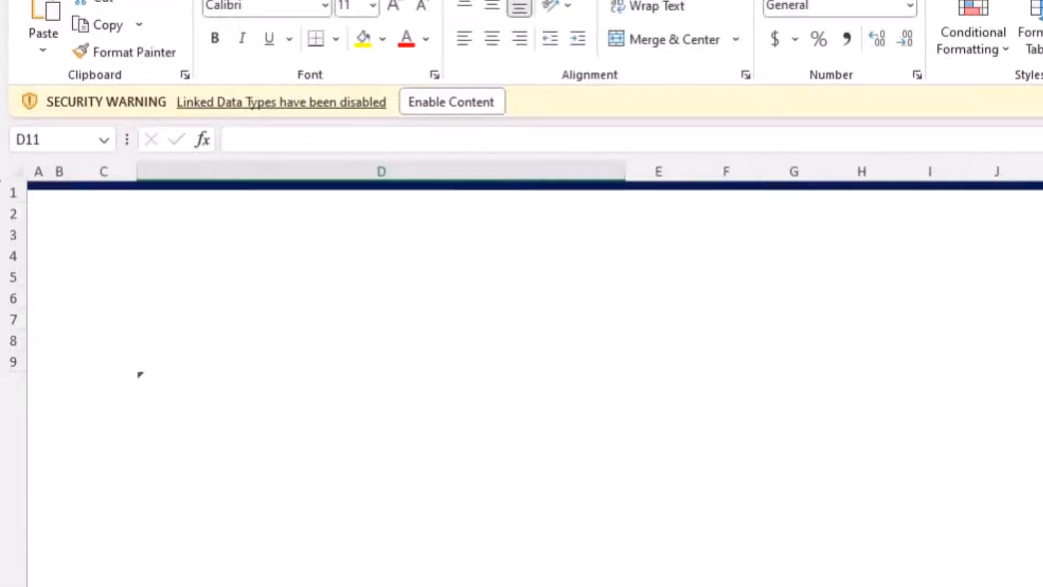
Step: Enable the blocked linked content and re-enter the formula in D10 to load the product image
{"action": "left_click", "coordinate": [403, 567]}
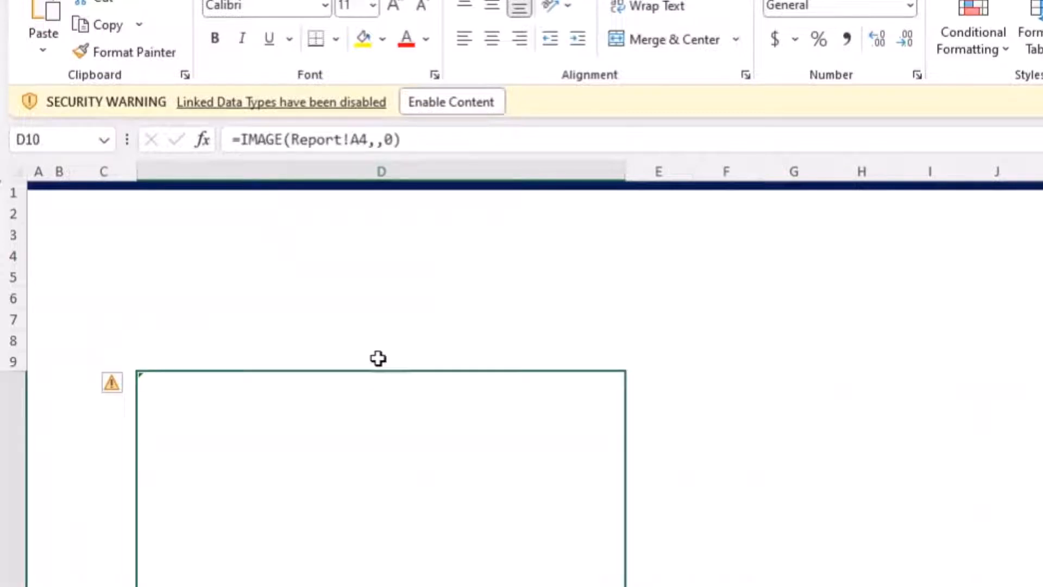
{"action": "left_click", "coordinate": [498, 101]}
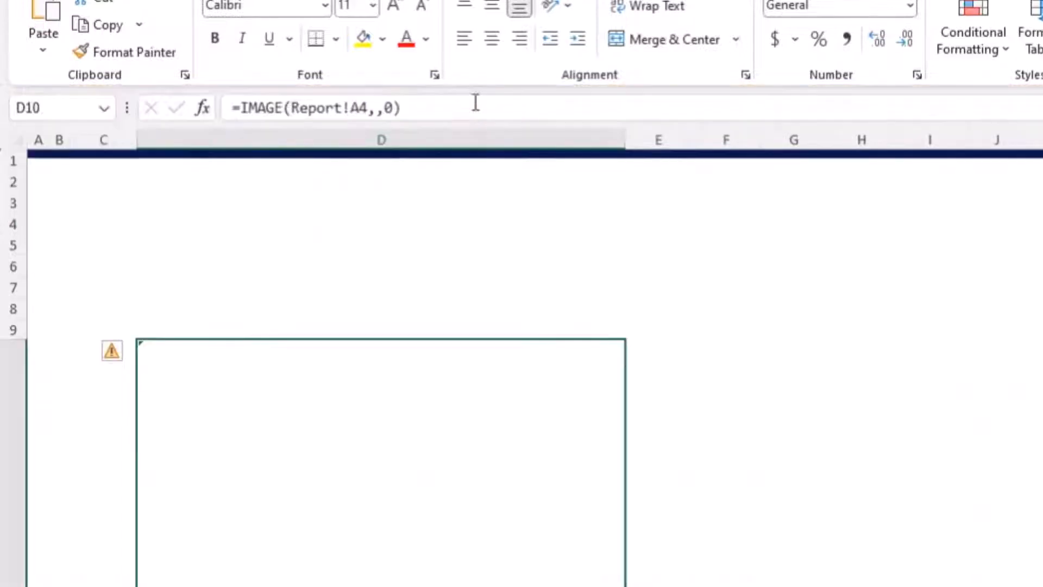
{"action": "double_click", "coordinate": [383, 463]}
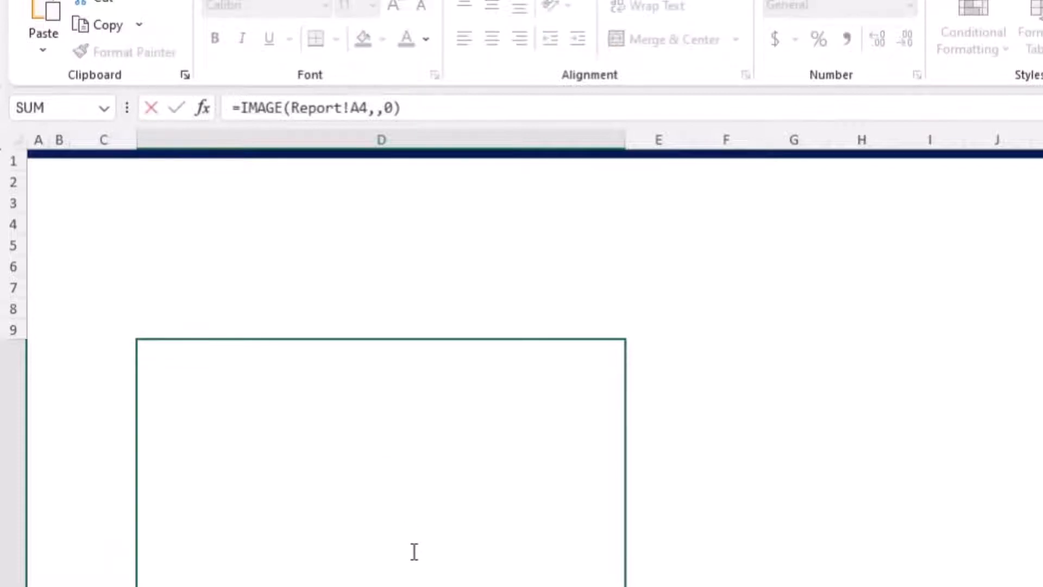
{"action": "key", "text": "Return"}
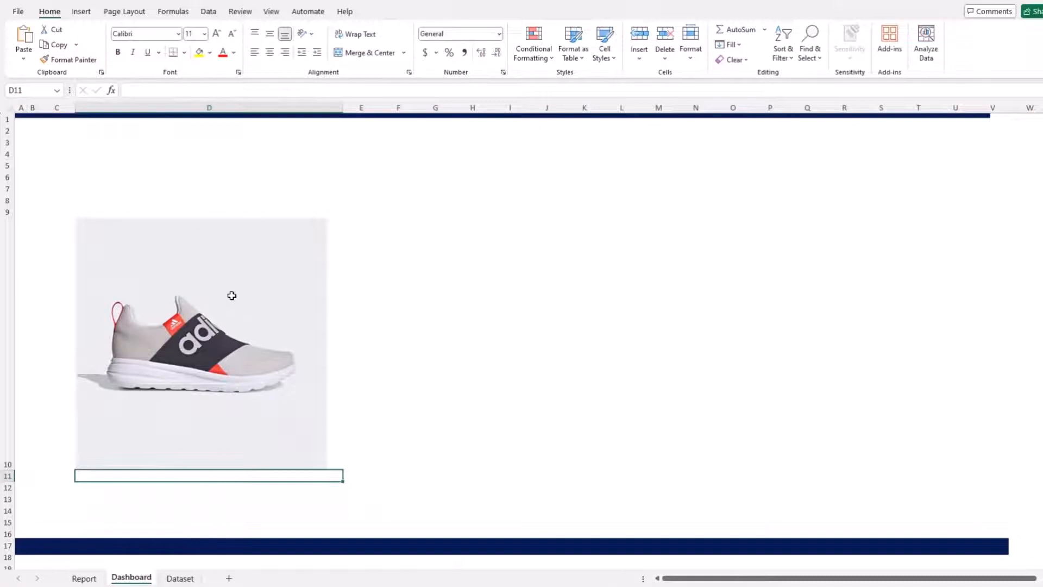
Step: Recommit the IMAGE formula in D10 and narrow column D to match the shoe picture's width
{"action": "left_click", "coordinate": [232, 294]}
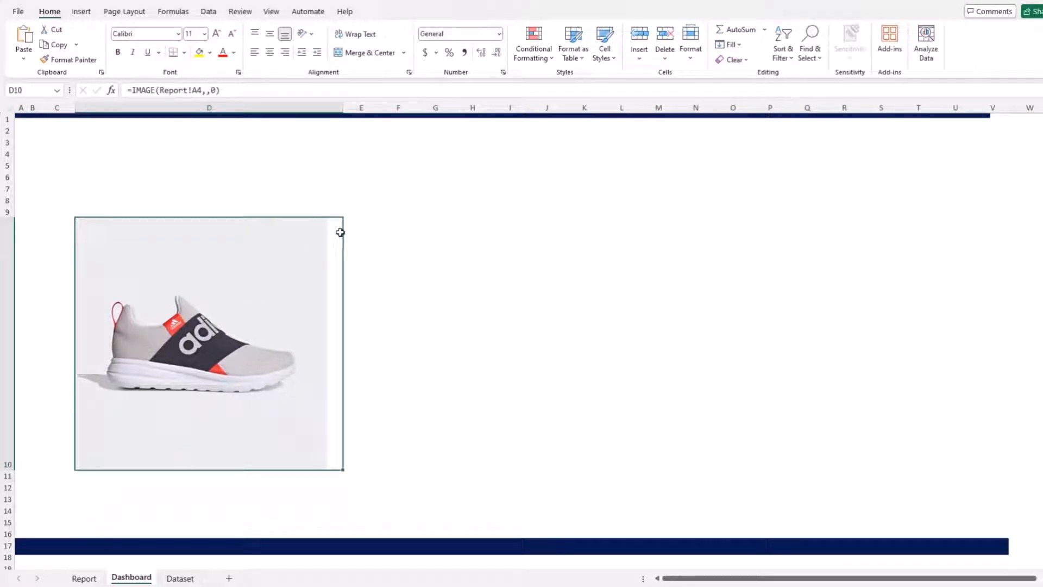
{"action": "double_click", "coordinate": [310, 260]}
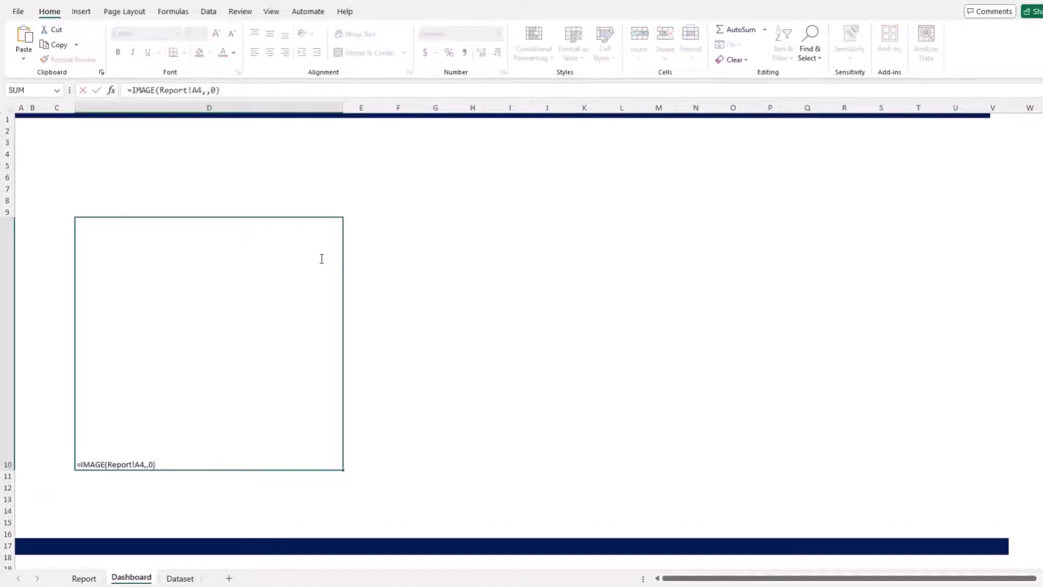
{"action": "key", "text": "Return"}
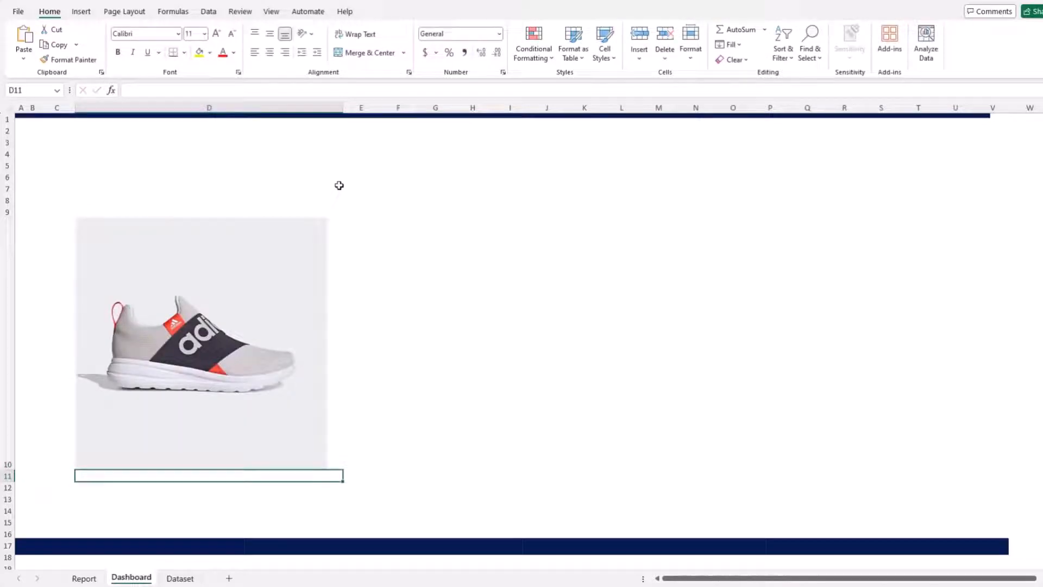
{"action": "left_click", "coordinate": [323, 245]}
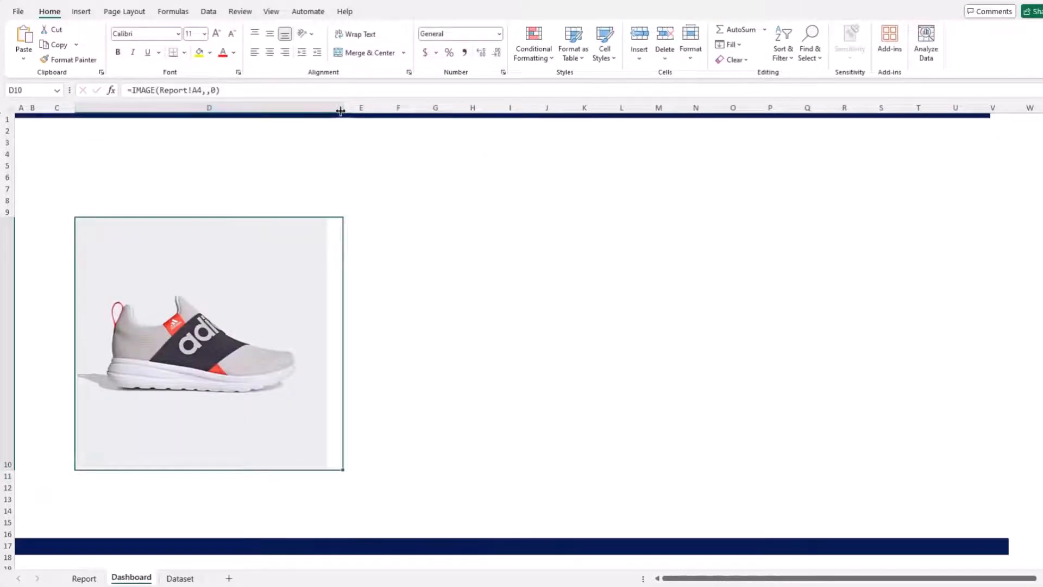
{"action": "left_click_drag", "start_coordinate": [343, 107], "coordinate": [327, 108]}
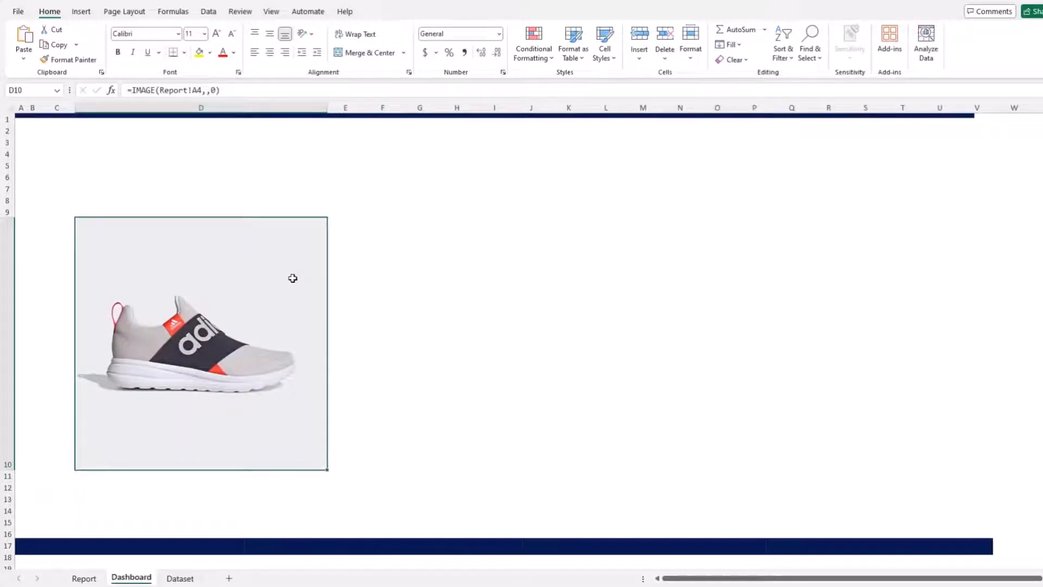
{"action": "left_click", "coordinate": [374, 267]}
{"action": "left_click", "coordinate": [290, 287]}
Step: Compare the product image URL list on the Report sheet with the picture on the Dashboard sheet
{"action": "left_click", "coordinate": [84, 578]}
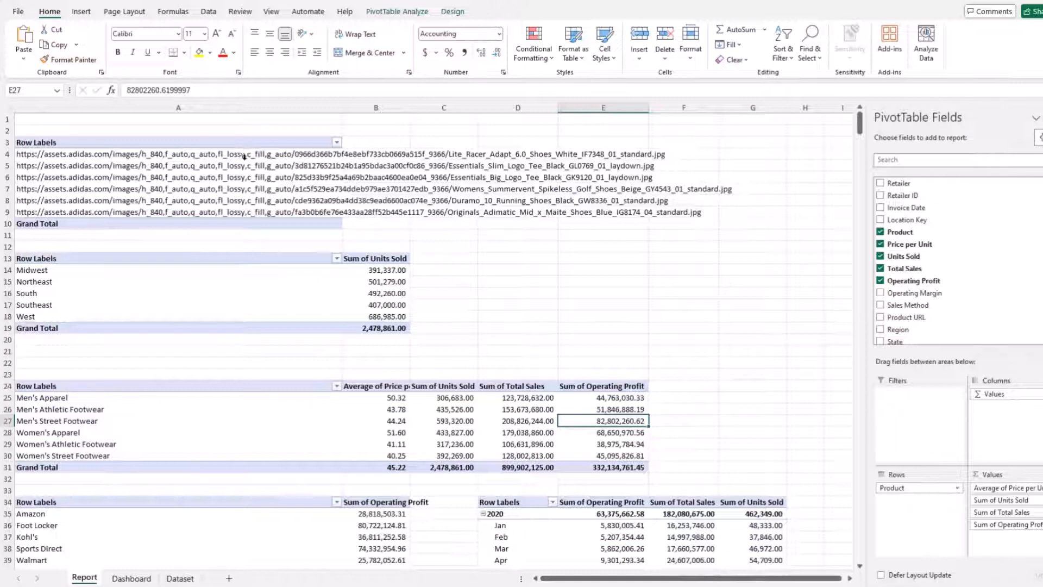
{"action": "left_click", "coordinate": [132, 578]}
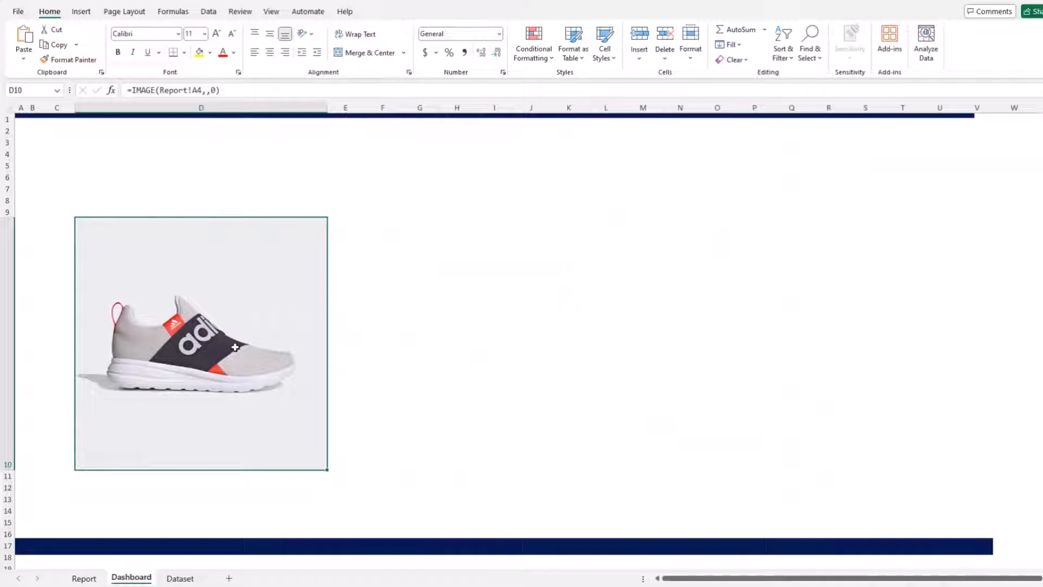
{"action": "left_click", "coordinate": [84, 579]}
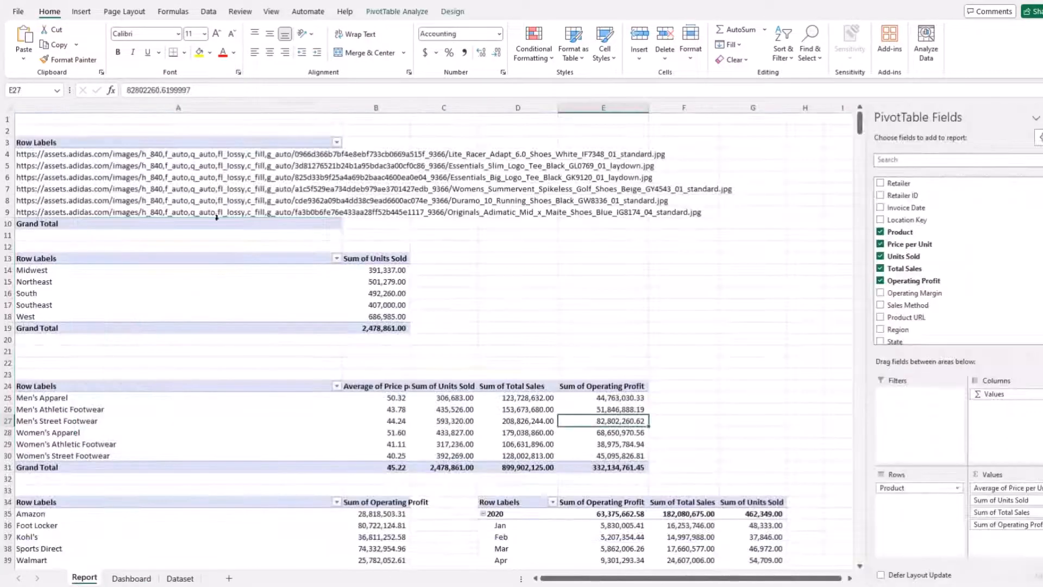
Step: Insert a Product slicer for the product URL PivotTable on the Report sheet
{"action": "left_click_drag", "start_coordinate": [216, 217], "coordinate": [228, 154]}
{"action": "left_click", "coordinate": [255, 189]}
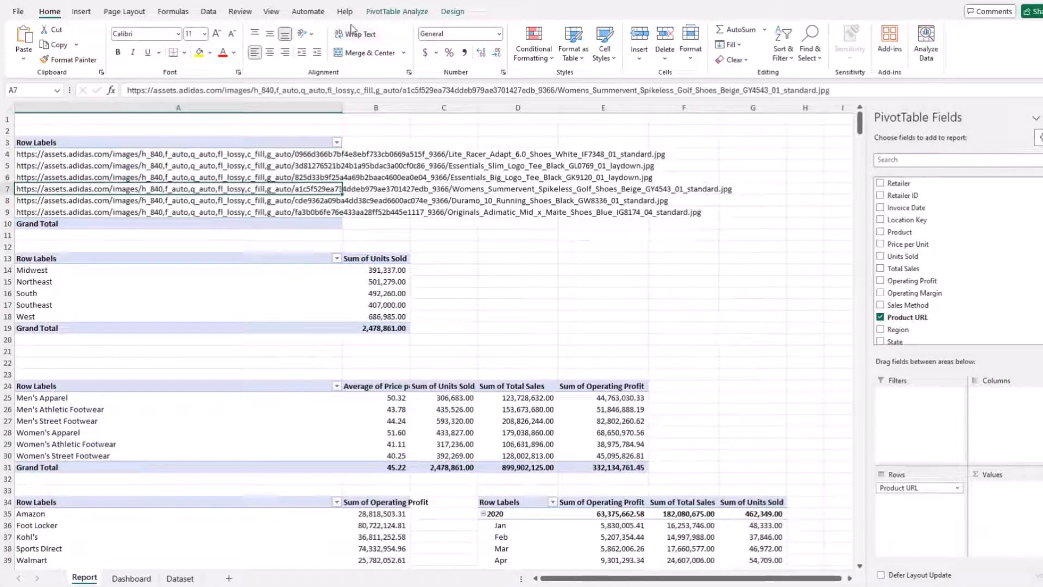
{"action": "left_click", "coordinate": [397, 12]}
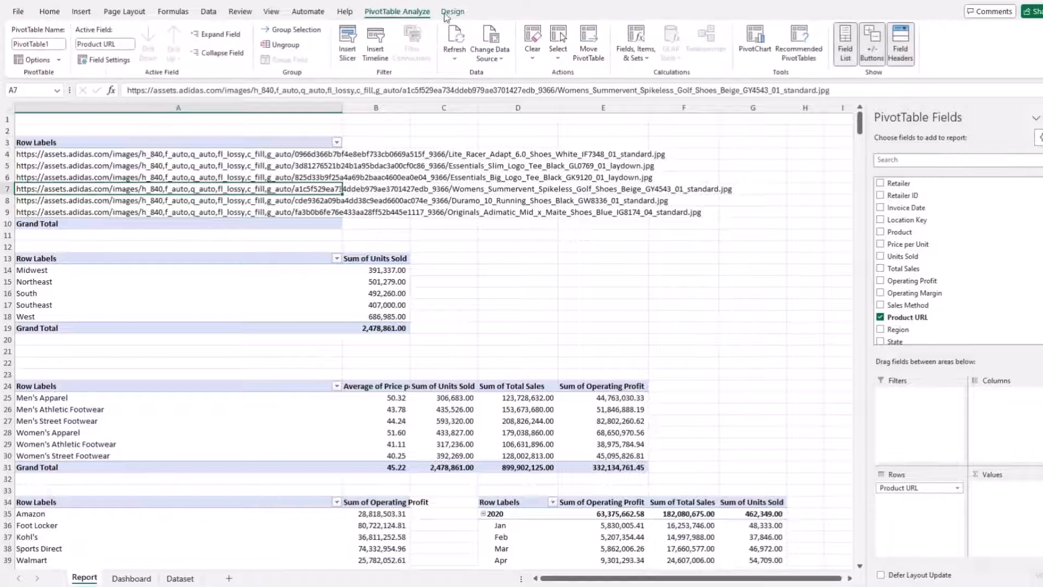
{"action": "left_click", "coordinate": [351, 52]}
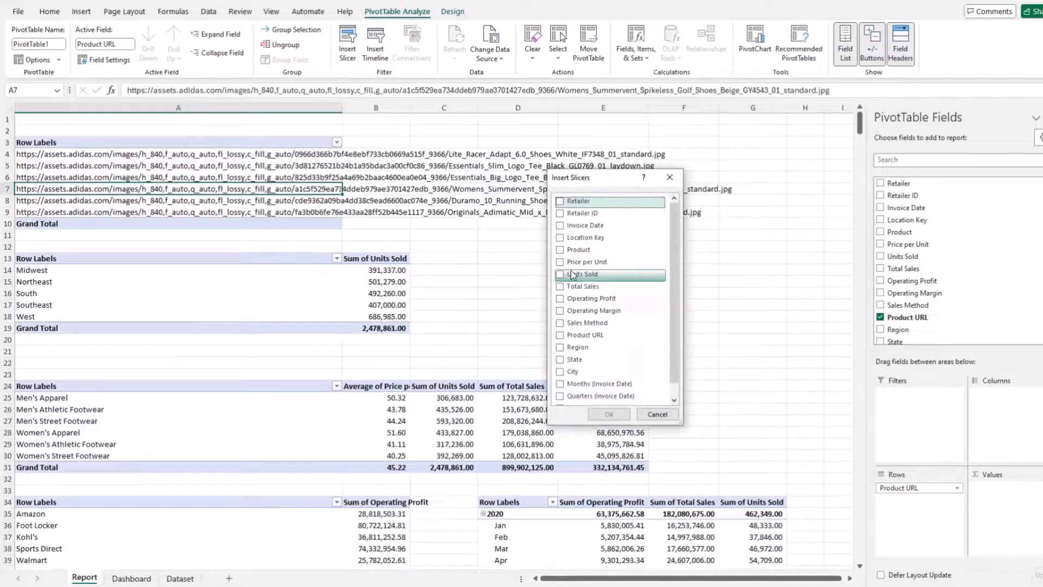
{"action": "left_click", "coordinate": [576, 250]}
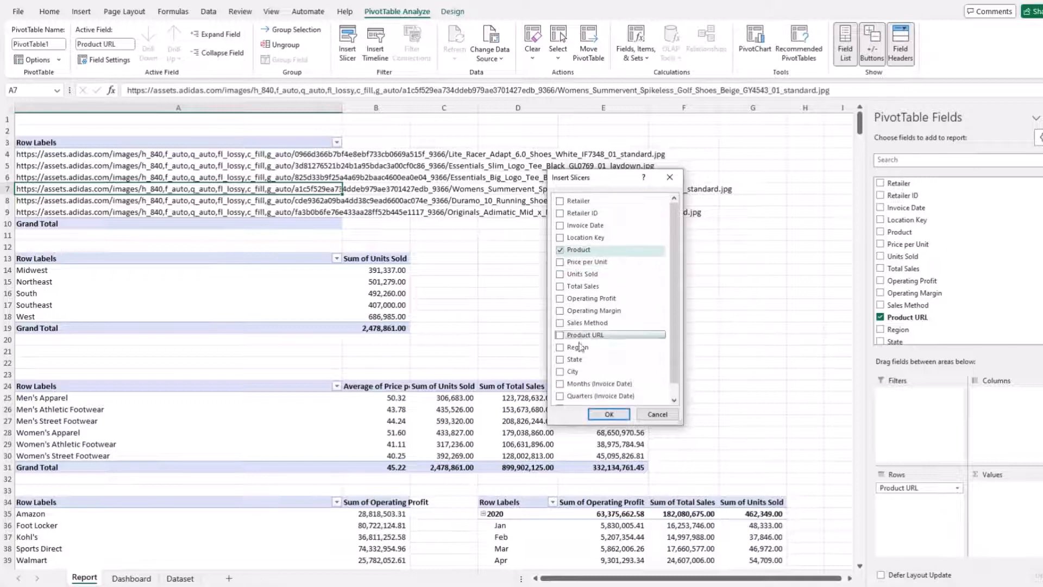
{"action": "left_click", "coordinate": [616, 415]}
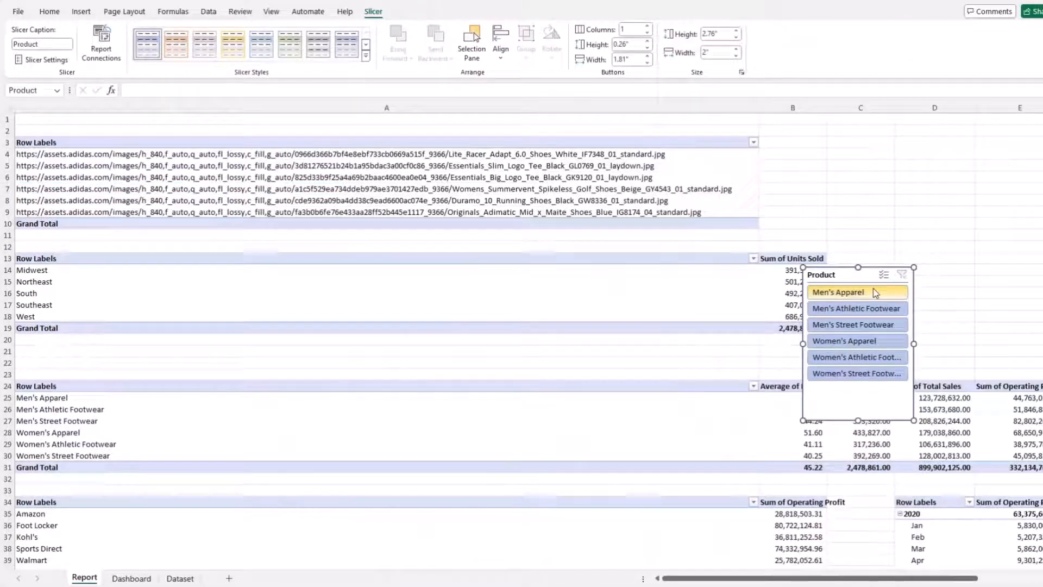
Step: Filter the product URL PivotTable to Men's Apparel with the slicer, then narrow column A and move the slicer over columns F to H
{"action": "left_click_drag", "start_coordinate": [847, 274], "coordinate": [846, 136]}
{"action": "left_click", "coordinate": [845, 154]}
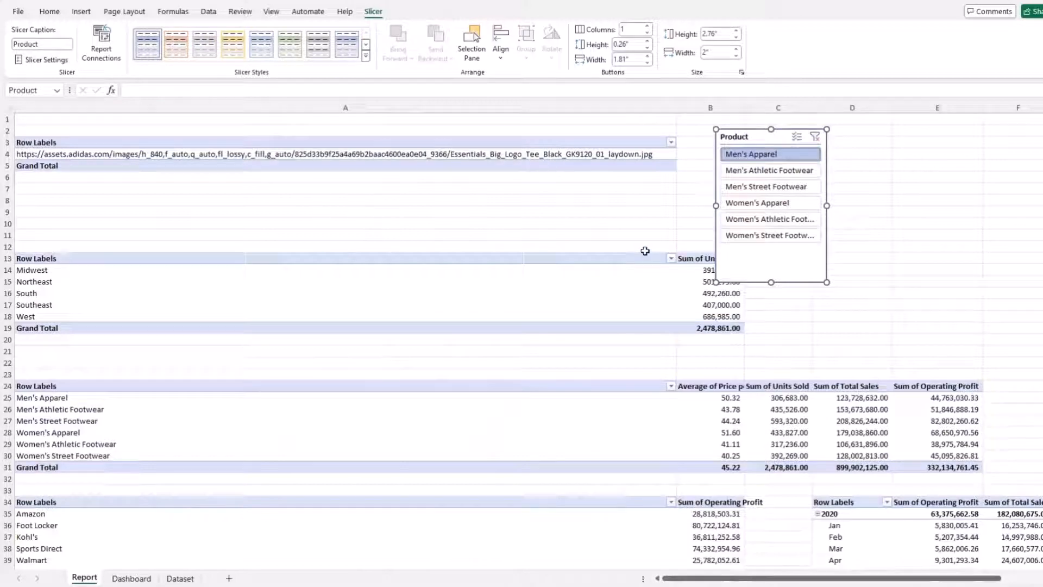
{"action": "left_click_drag", "start_coordinate": [676, 112], "coordinate": [200, 157]}
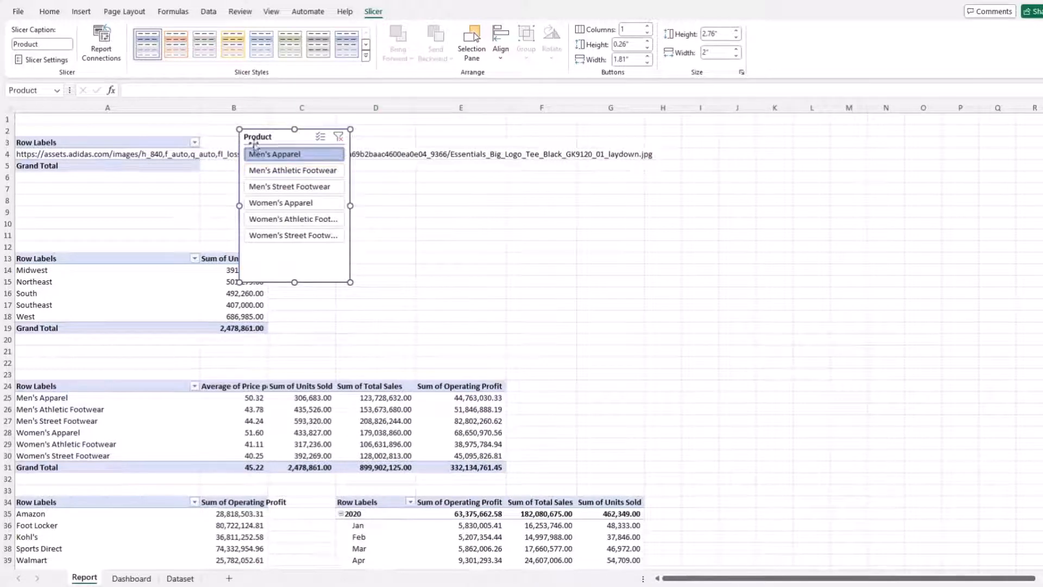
{"action": "left_click_drag", "start_coordinate": [275, 143], "coordinate": [594, 162]}
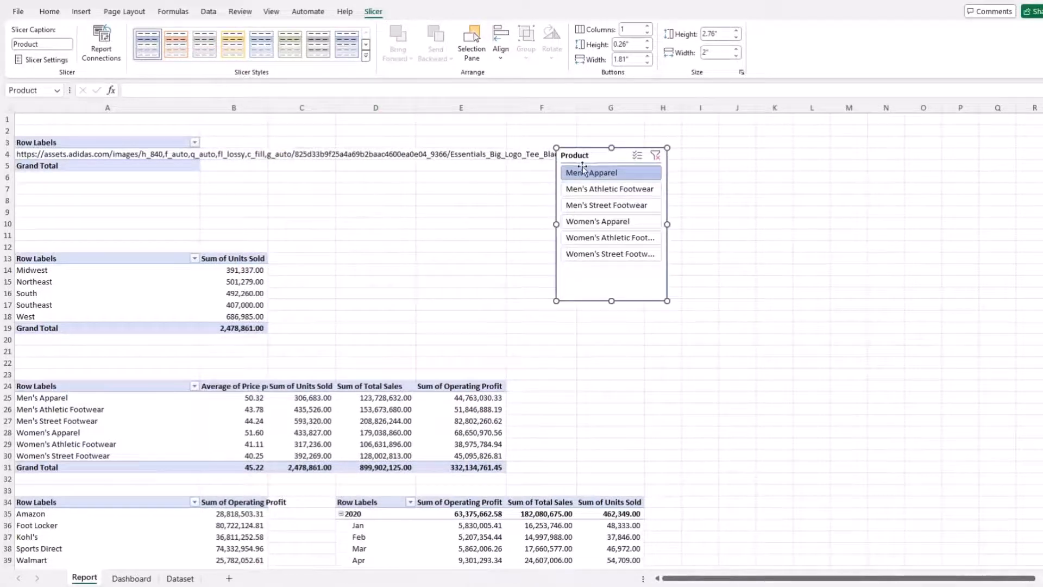
Step: Move the Product slicer from the Report sheet to the Dashboard sheet and place it in the empty area beside the product picture
{"action": "key", "text": "ctrl+x"}
{"action": "left_click", "coordinate": [130, 578]}
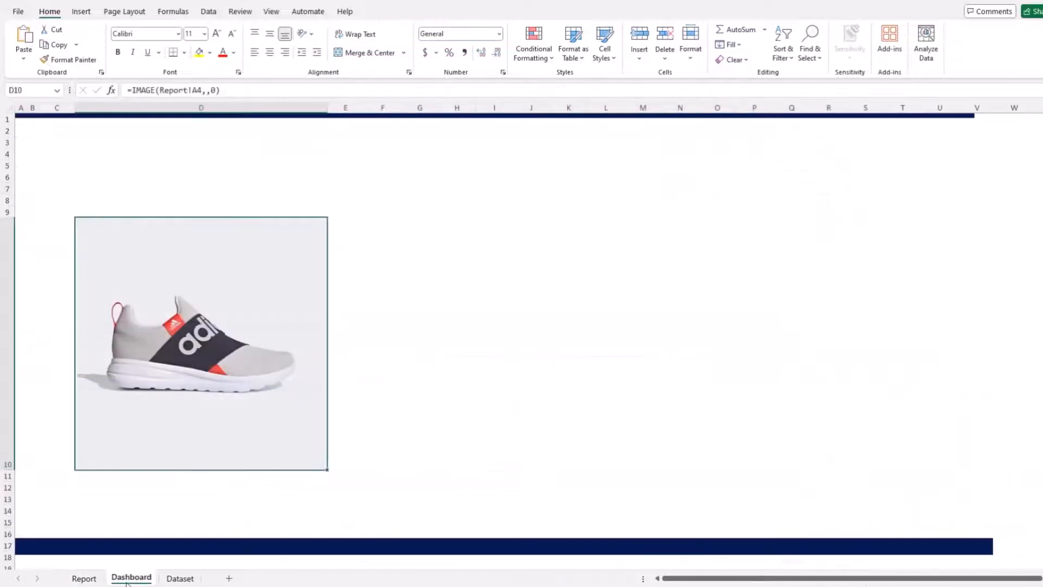
{"action": "key", "text": "ctrl+v"}
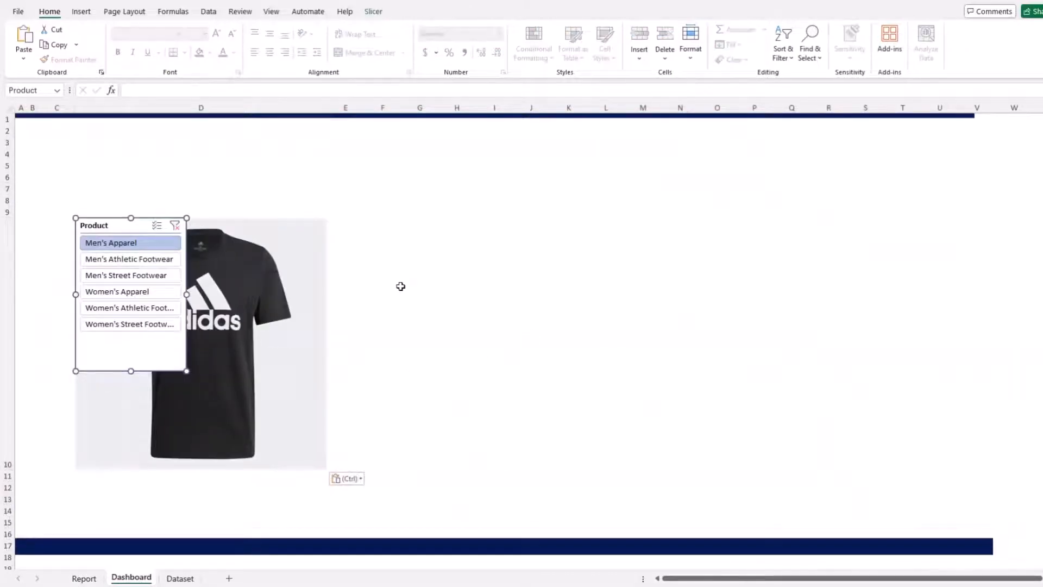
{"action": "left_click_drag", "start_coordinate": [75, 242], "coordinate": [630, 192]}
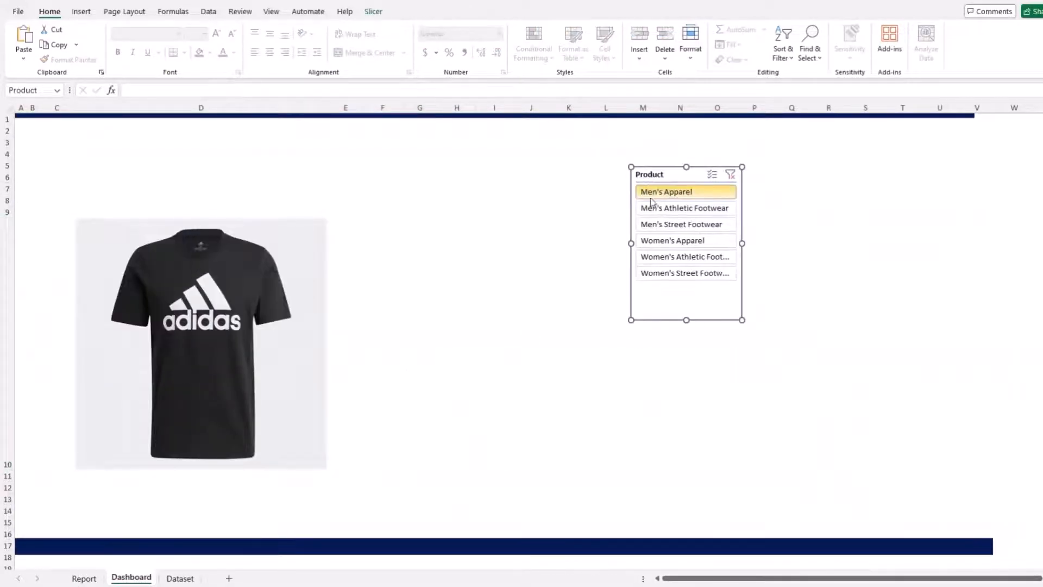
Step: Switch the Product slicer repeatedly between the footwear and apparel categories to check the picture, finishing on Women's Street Footwear
{"action": "left_click", "coordinate": [657, 209]}
{"action": "left_click", "coordinate": [659, 212]}
{"action": "left_click", "coordinate": [685, 225]}
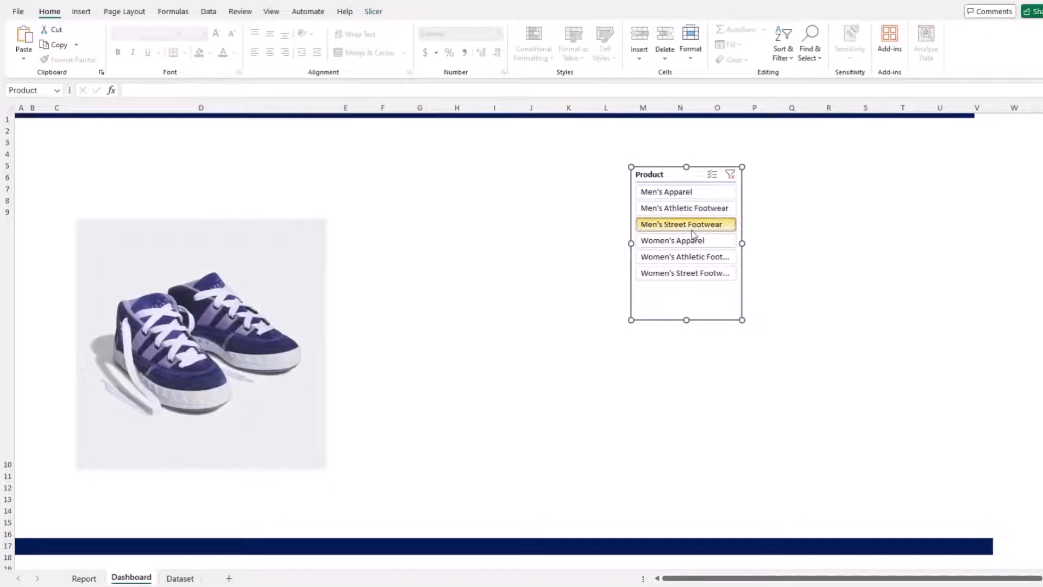
{"action": "left_click", "coordinate": [688, 241]}
{"action": "left_click", "coordinate": [687, 256]}
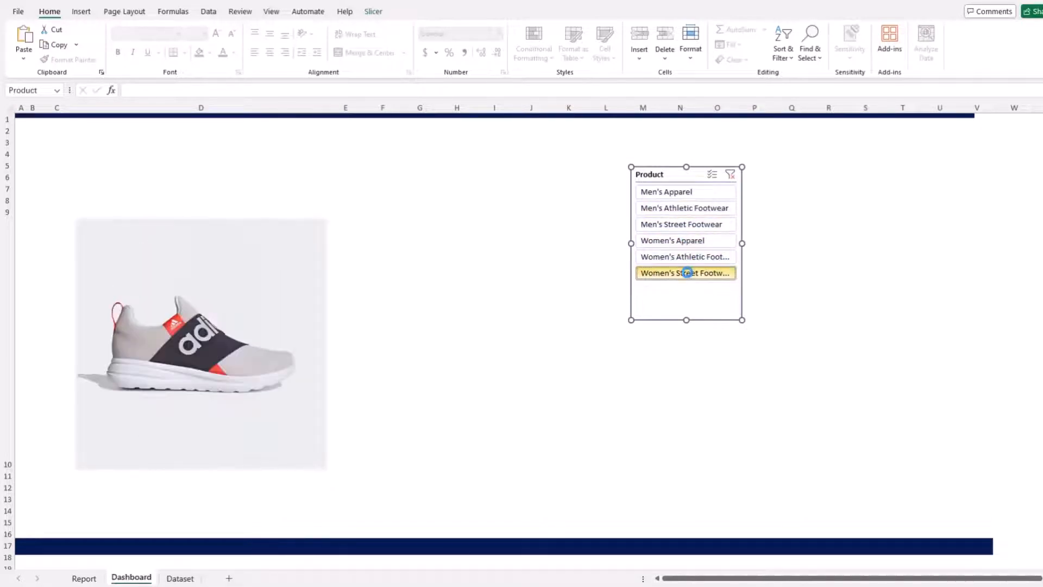
{"action": "left_click", "coordinate": [684, 273]}
{"action": "left_click", "coordinate": [687, 241]}
{"action": "left_click", "coordinate": [690, 256]}
{"action": "left_click", "coordinate": [698, 273]}
{"action": "left_click", "coordinate": [703, 255]}
{"action": "left_click", "coordinate": [701, 240]}
{"action": "left_click", "coordinate": [701, 225]}
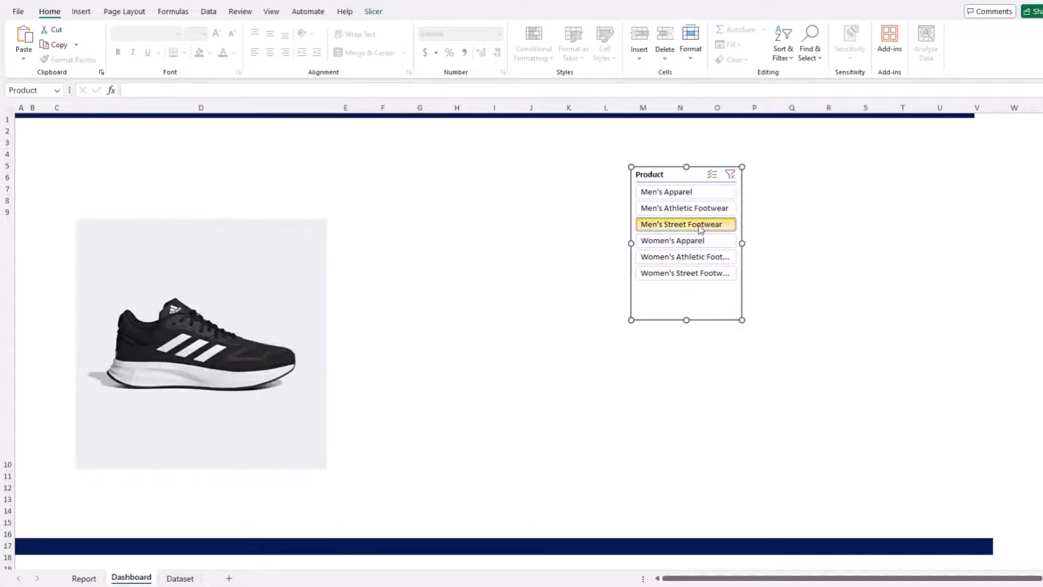
{"action": "left_click", "coordinate": [698, 256]}
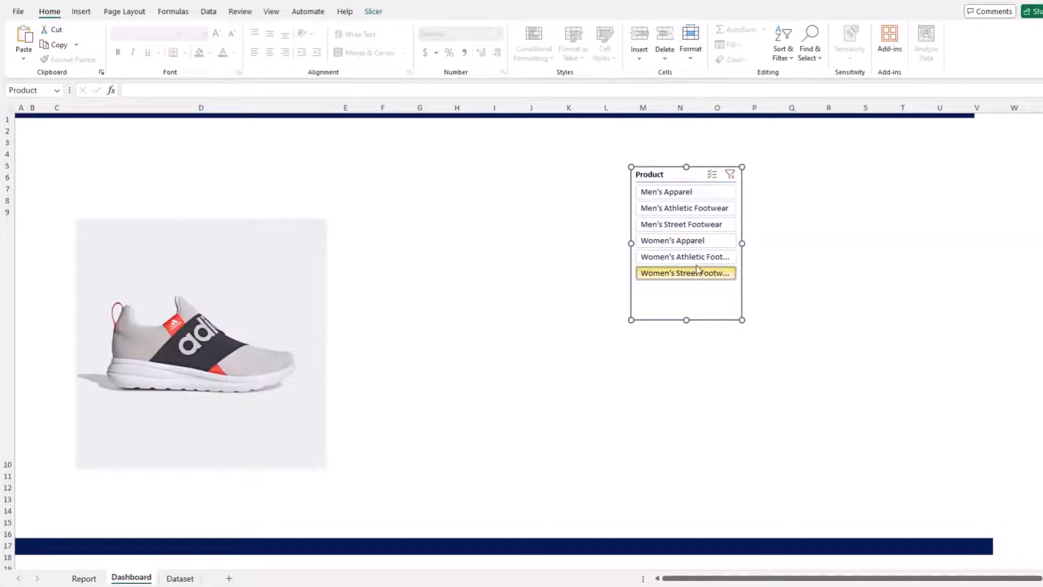
{"action": "left_click", "coordinate": [698, 273]}
Step: Move the Product slicer closer to the picture and start a new slicer style named Excel Dashboard
{"action": "left_click_drag", "start_coordinate": [675, 173], "coordinate": [516, 184]}
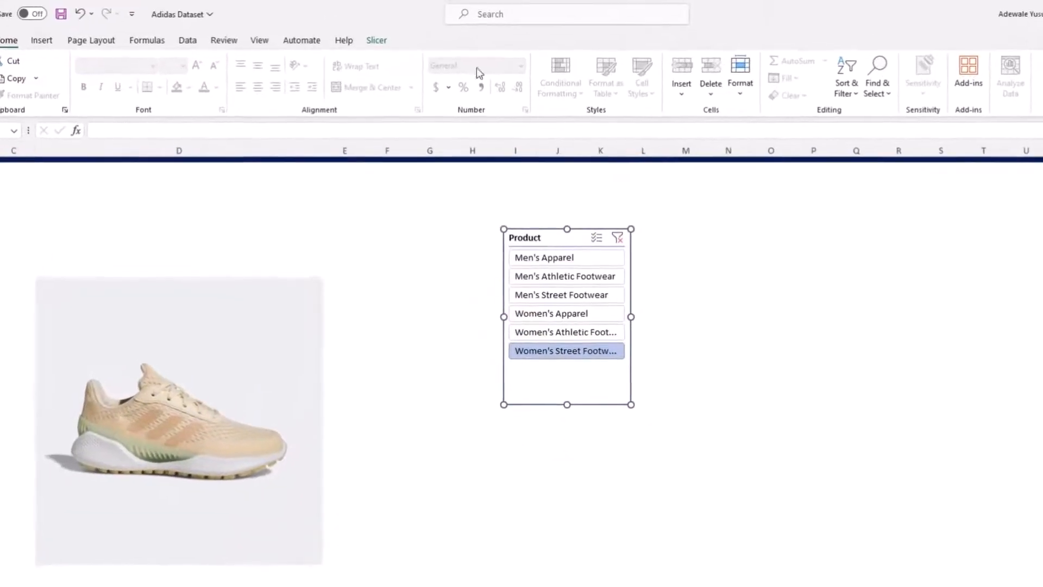
{"action": "left_click", "coordinate": [378, 44]}
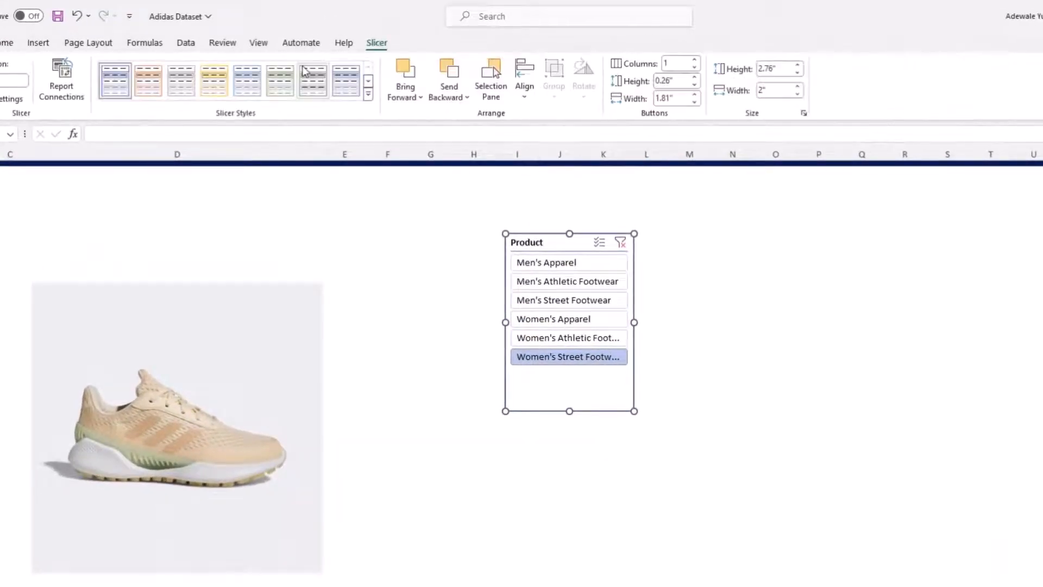
{"action": "left_click", "coordinate": [374, 106]}
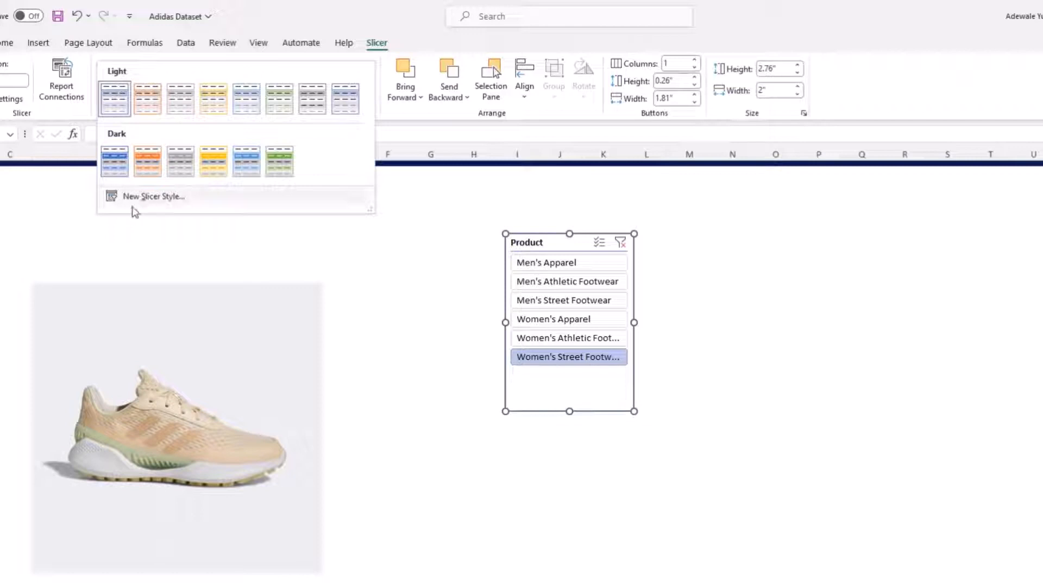
{"action": "left_click", "coordinate": [161, 198]}
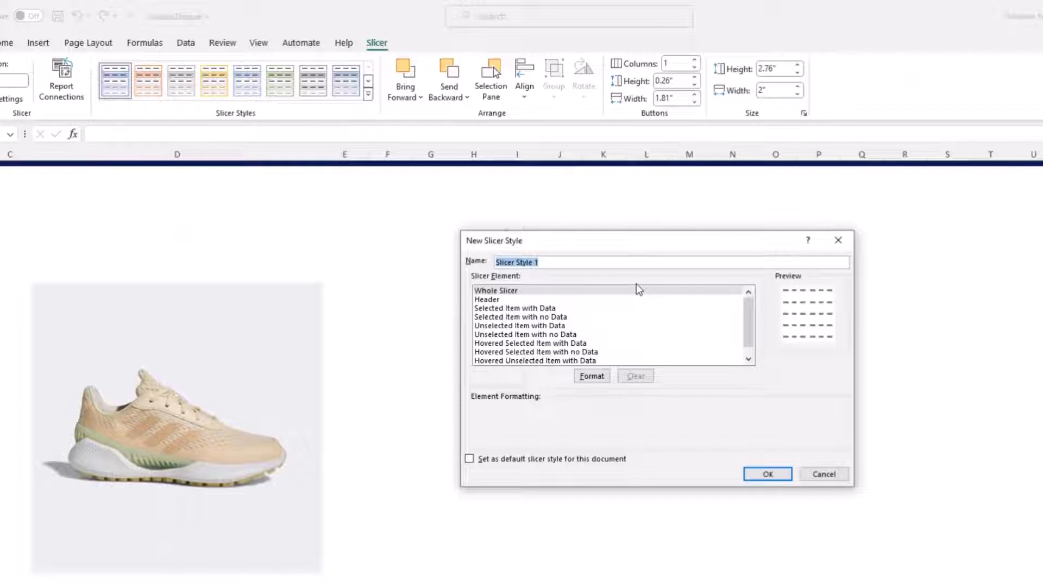
{"action": "type", "text": "Excel Dasg"}
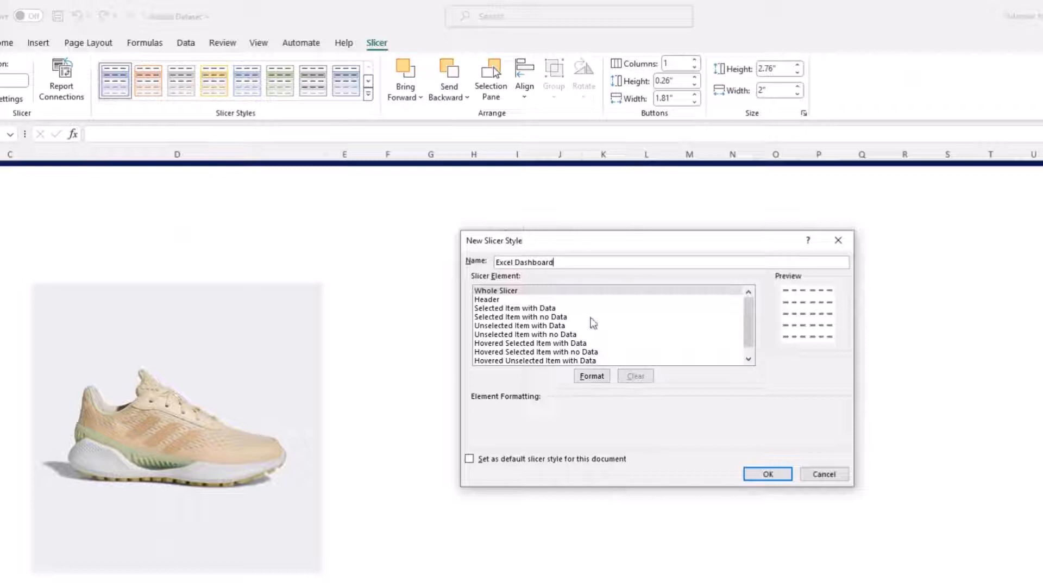
{"action": "left_click_drag", "start_coordinate": [620, 246], "coordinate": [808, 201]}
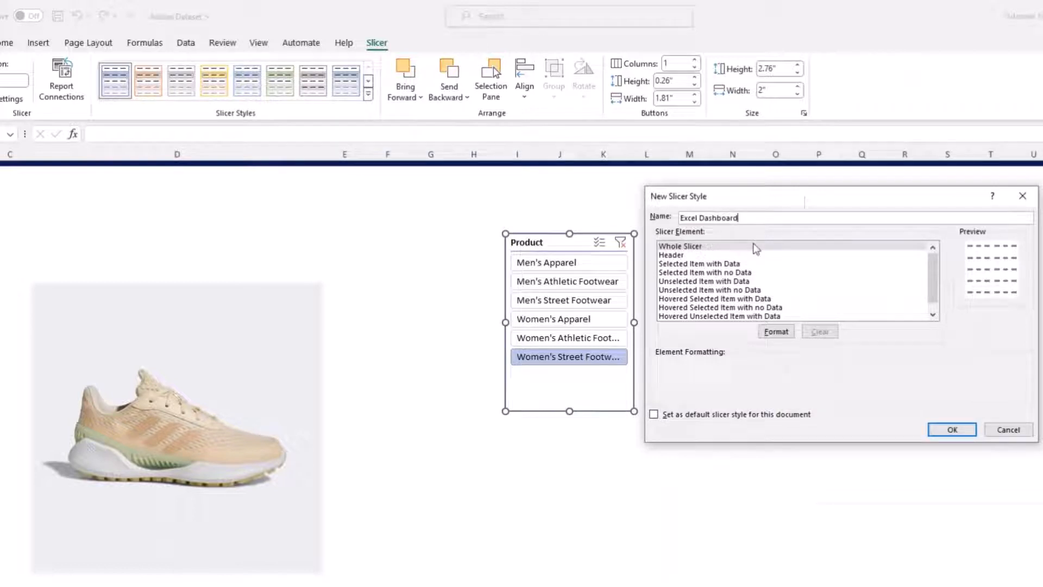
Step: Open the custom background color settings for the style's Selected Item with Data element
{"action": "left_click", "coordinate": [683, 264]}
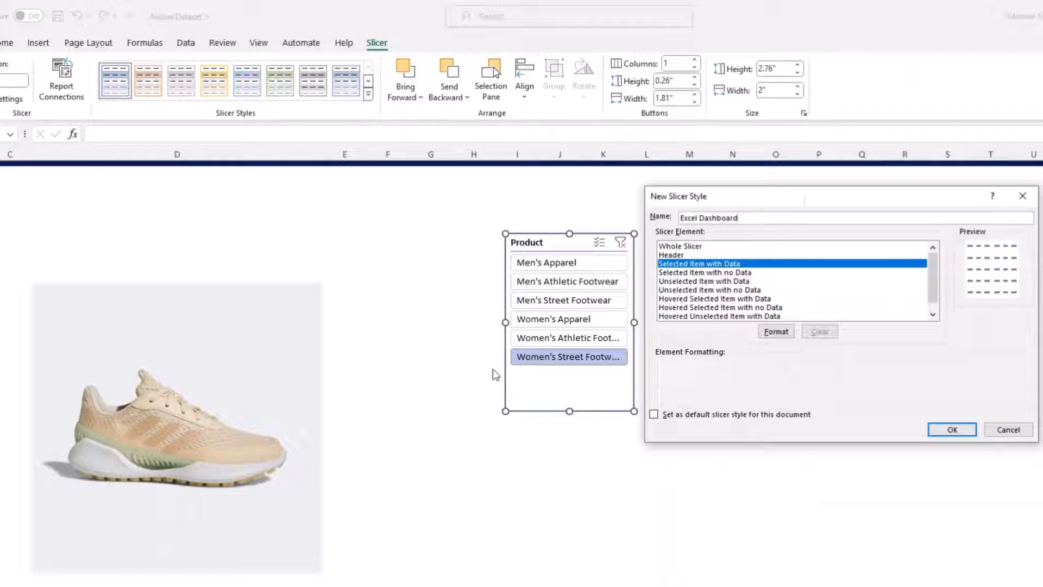
{"action": "left_click", "coordinate": [773, 331]}
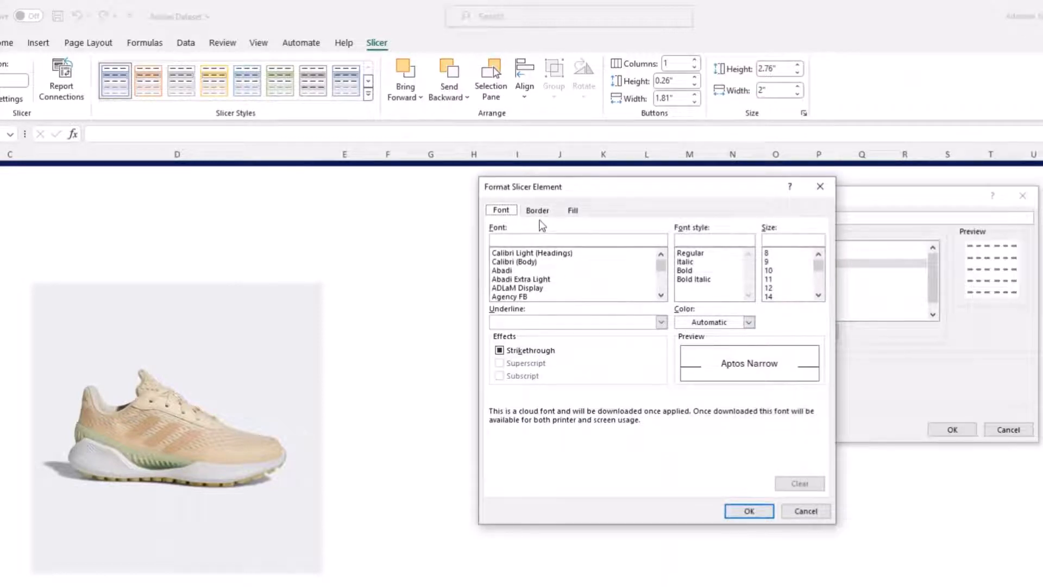
{"action": "left_click", "coordinate": [571, 212]}
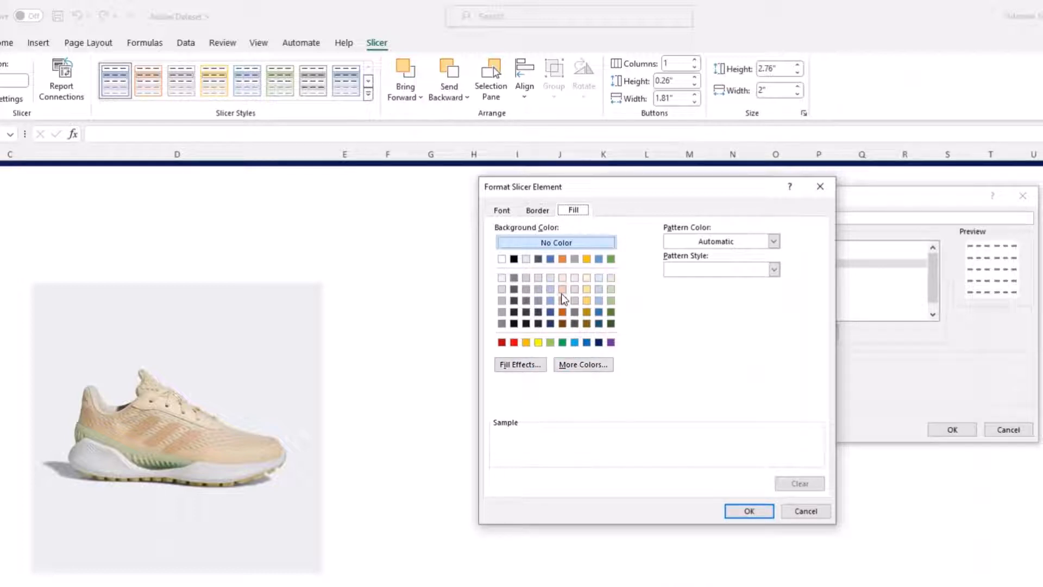
{"action": "left_click", "coordinate": [581, 364]}
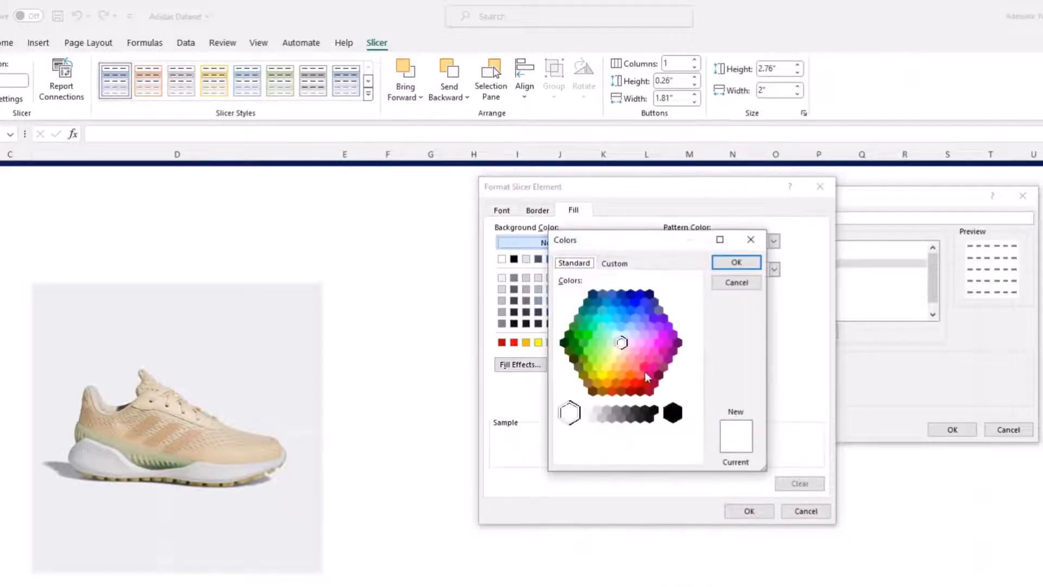
{"action": "left_click", "coordinate": [614, 263]}
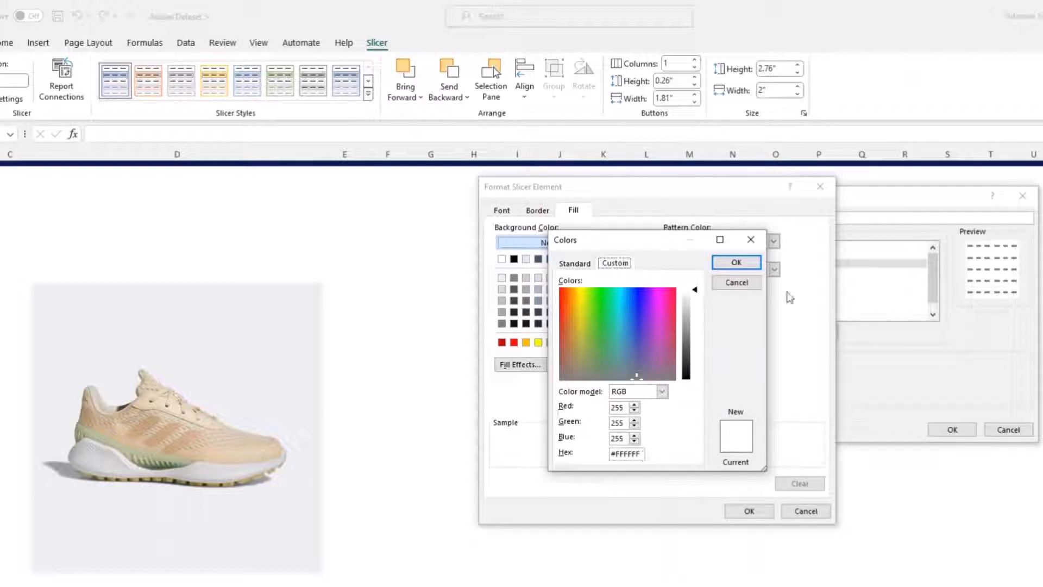
Step: Copy the dark navy color code from the blue palette on the Color Hunt website and return to Excel
{"action": "key", "text": "alt+Tab"}
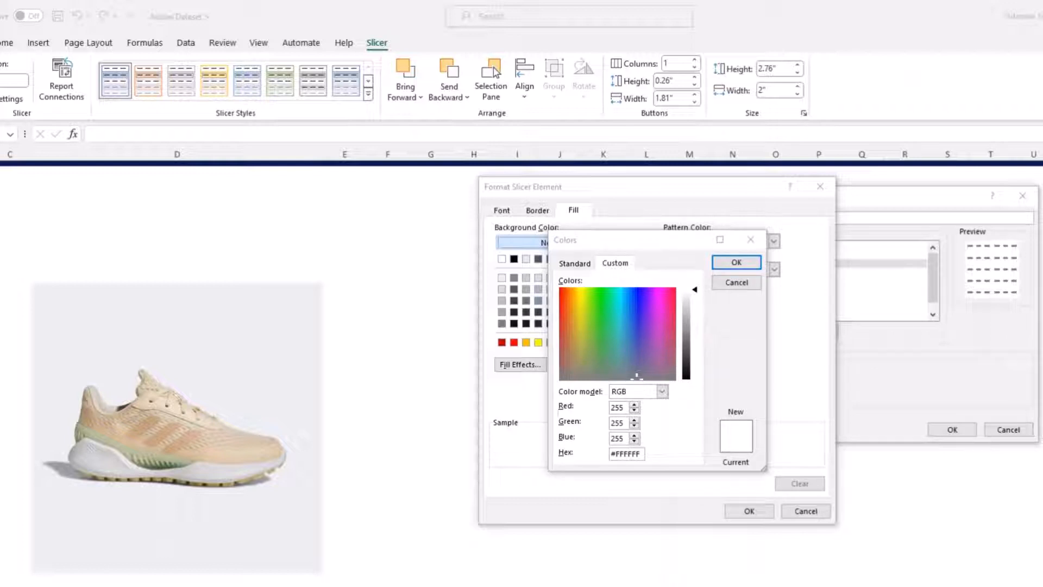
{"action": "key", "text": "alt+Tab"}
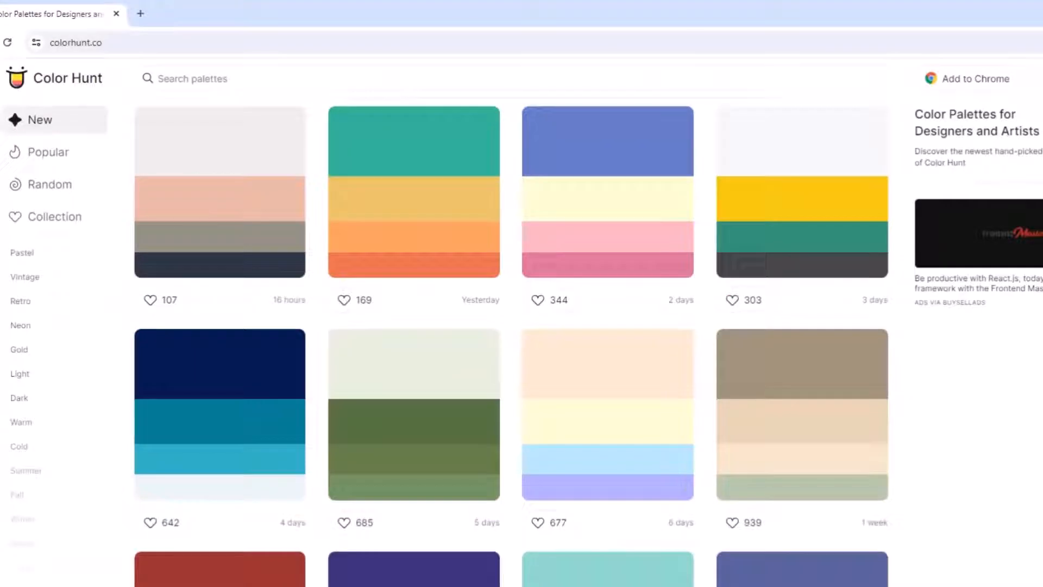
{"action": "left_click", "coordinate": [150, 398]}
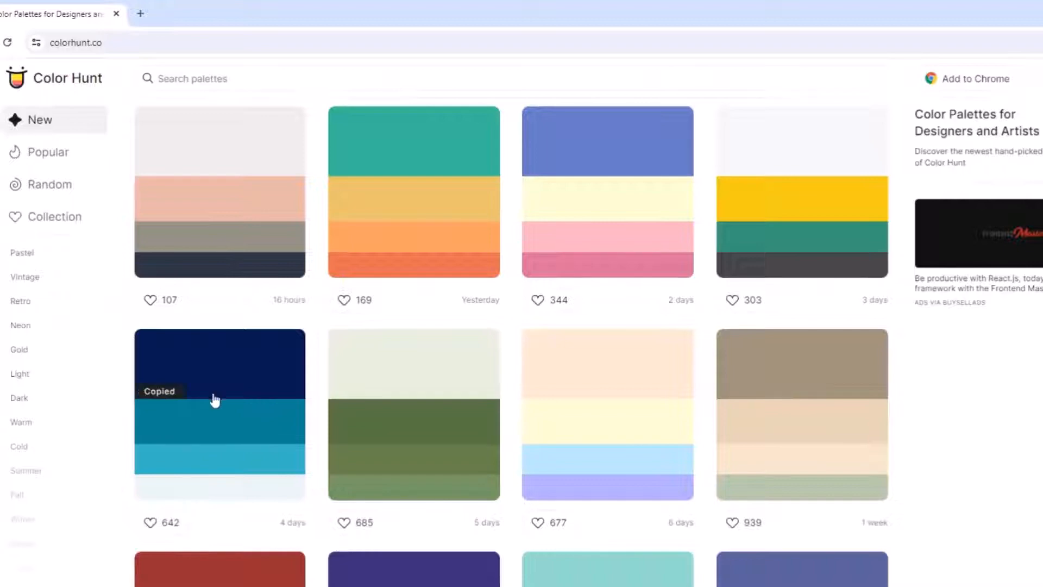
{"action": "key", "text": "alt+Tab"}
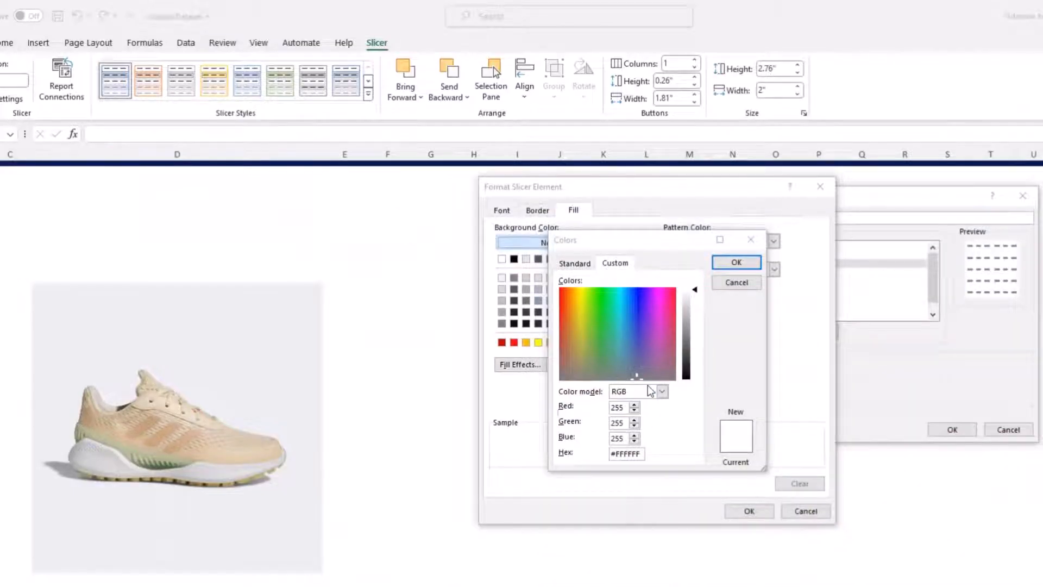
Step: Set the Selected Item with Data fill to the copied hex color #071952
{"action": "left_click", "coordinate": [618, 453]}
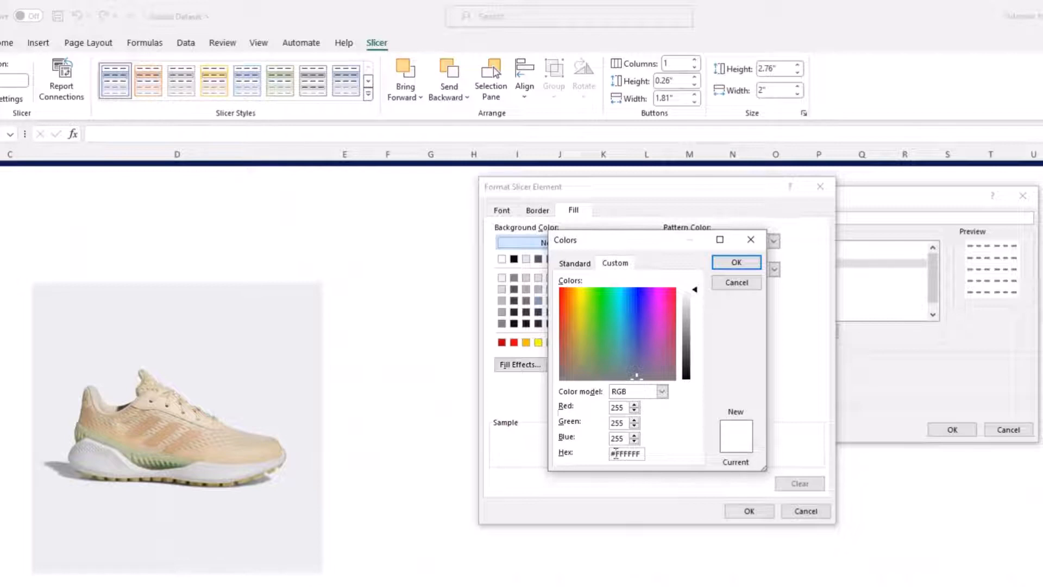
{"action": "left_click_drag", "start_coordinate": [616, 452], "coordinate": [644, 456]}
{"action": "key", "text": "ctrl+v"}
{"action": "left_click", "coordinate": [751, 263]}
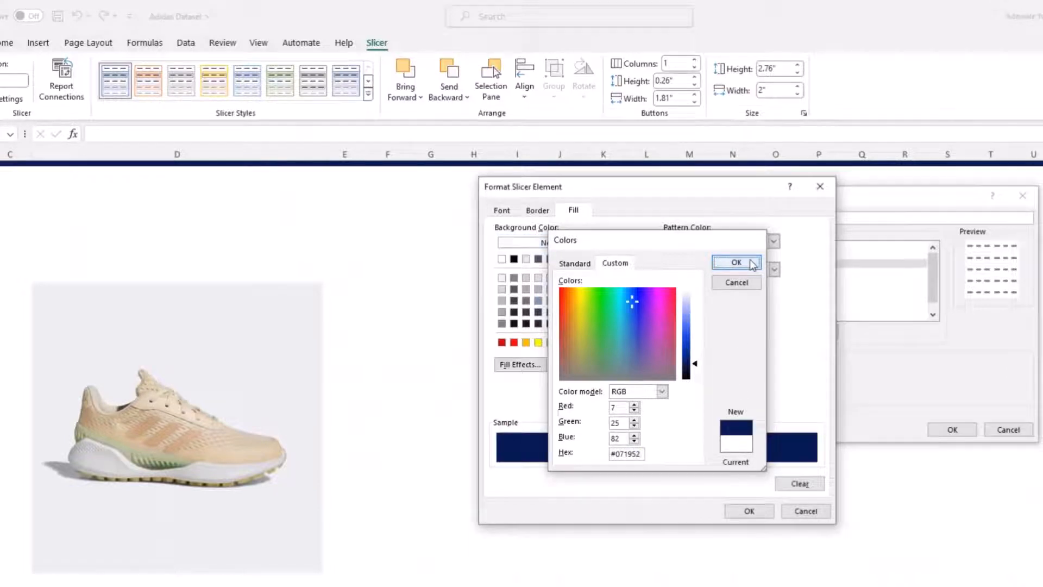
{"action": "left_click", "coordinate": [749, 511]}
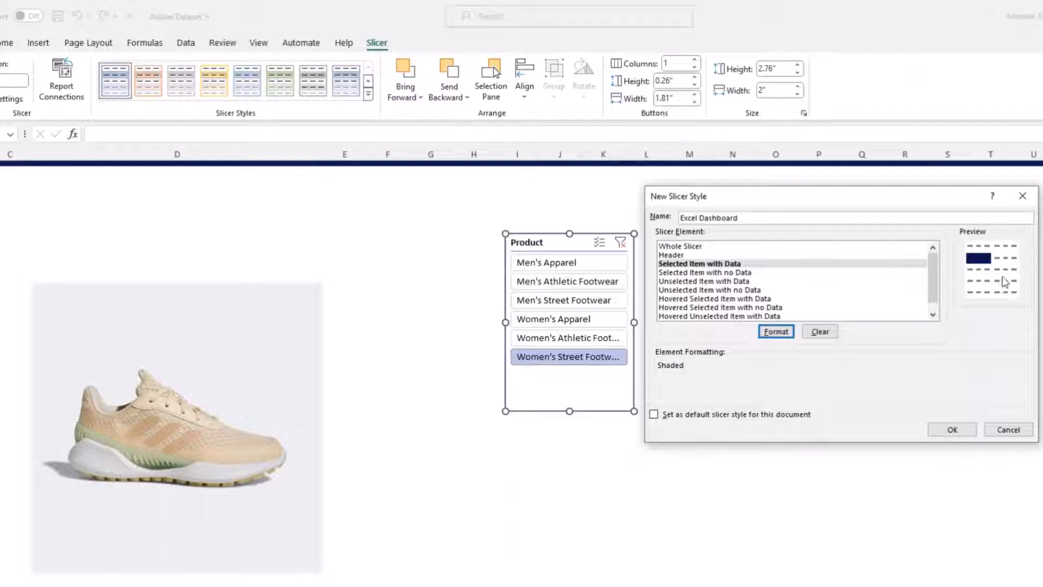
Step: Set the font color of the style's Selected Item with Data element to white
{"action": "left_click", "coordinate": [776, 332]}
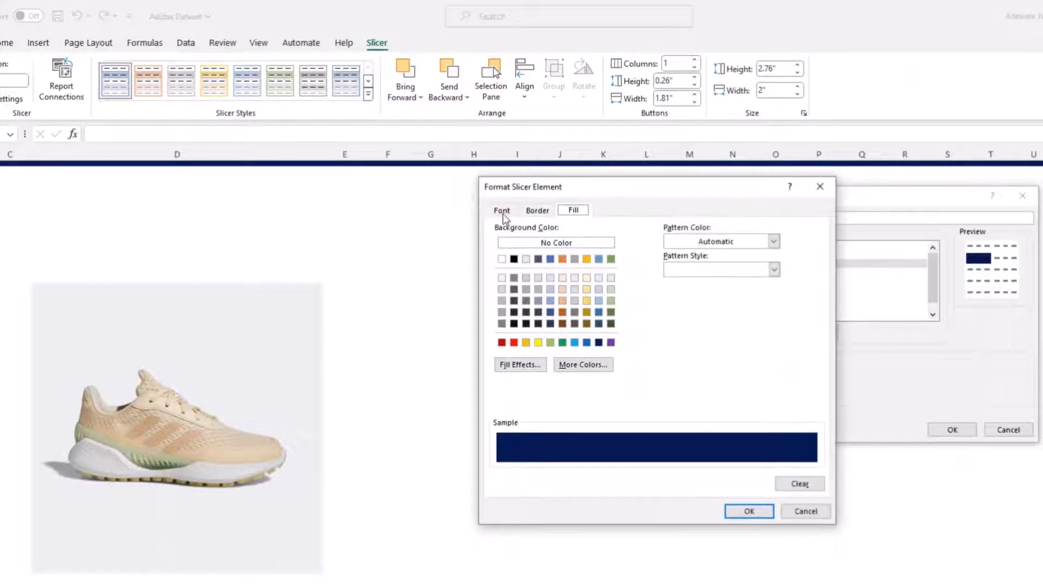
{"action": "left_click", "coordinate": [501, 211]}
{"action": "left_click", "coordinate": [749, 322]}
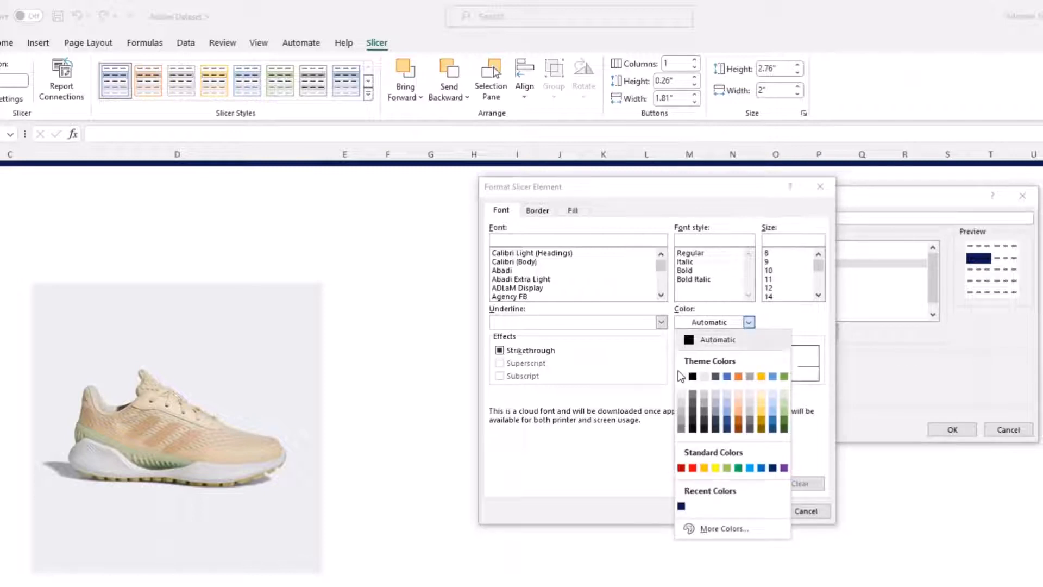
{"action": "left_click", "coordinate": [692, 376]}
{"action": "left_click", "coordinate": [746, 511]}
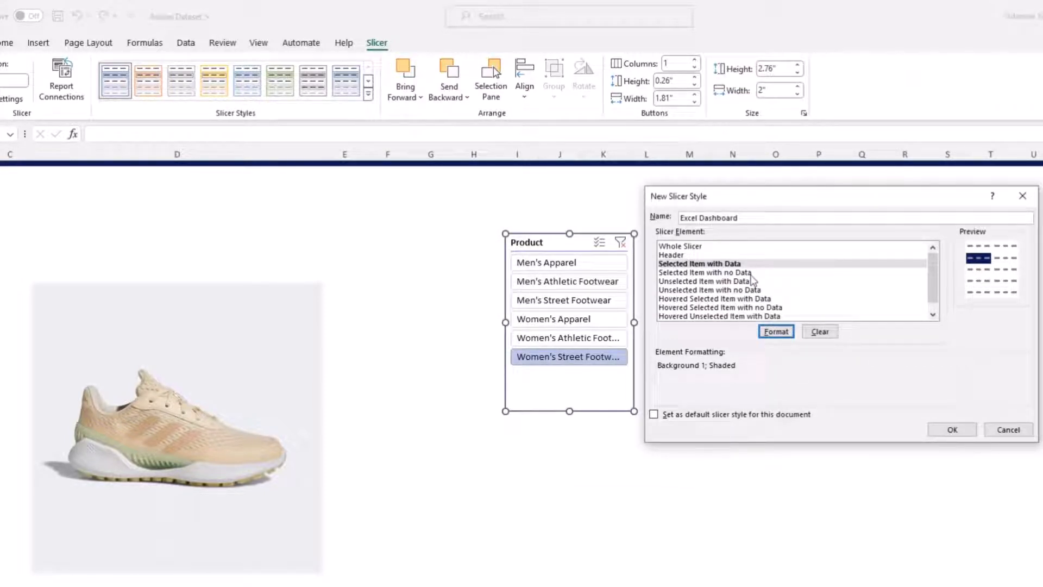
Step: Set the Unselected Item with Data fill to a custom light gray hex color matching the product picture's background
{"action": "left_click", "coordinate": [714, 281]}
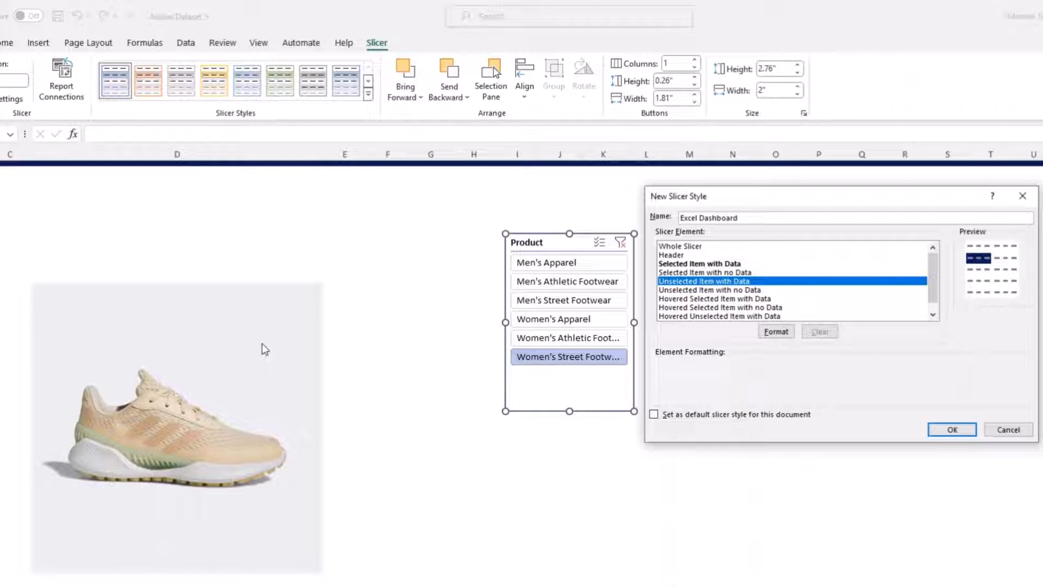
{"action": "left_click", "coordinate": [774, 332]}
{"action": "left_click", "coordinate": [574, 213]}
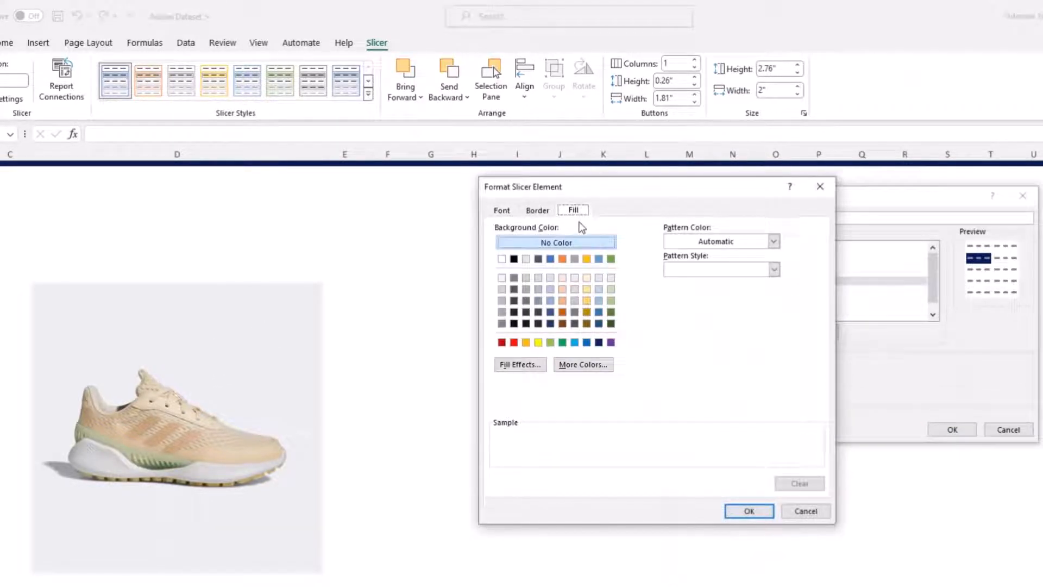
{"action": "left_click", "coordinate": [563, 366]}
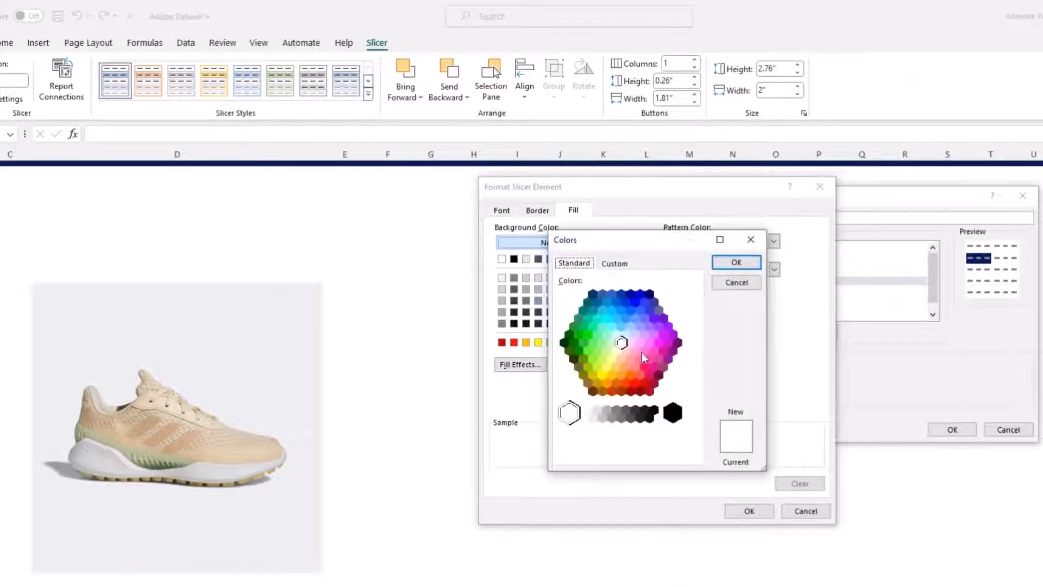
{"action": "left_click", "coordinate": [625, 265]}
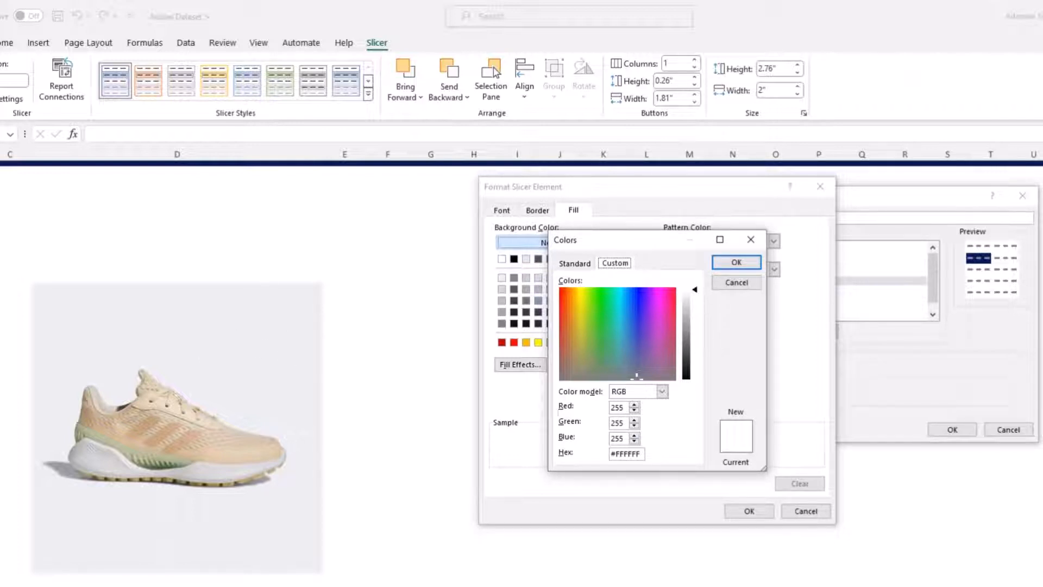
{"action": "key", "text": "alt+Tab"}
{"action": "left_click", "coordinate": [643, 454]}
{"action": "key", "text": "BackSpace"}
{"action": "key", "text": "BackSpace"}
{"action": "left_click_drag", "start_coordinate": [641, 455], "coordinate": [616, 455]}
{"action": "left_click", "coordinate": [642, 455]}
{"action": "left_click_drag", "start_coordinate": [642, 456], "coordinate": [623, 456]}
{"action": "left_click", "coordinate": [736, 262]}
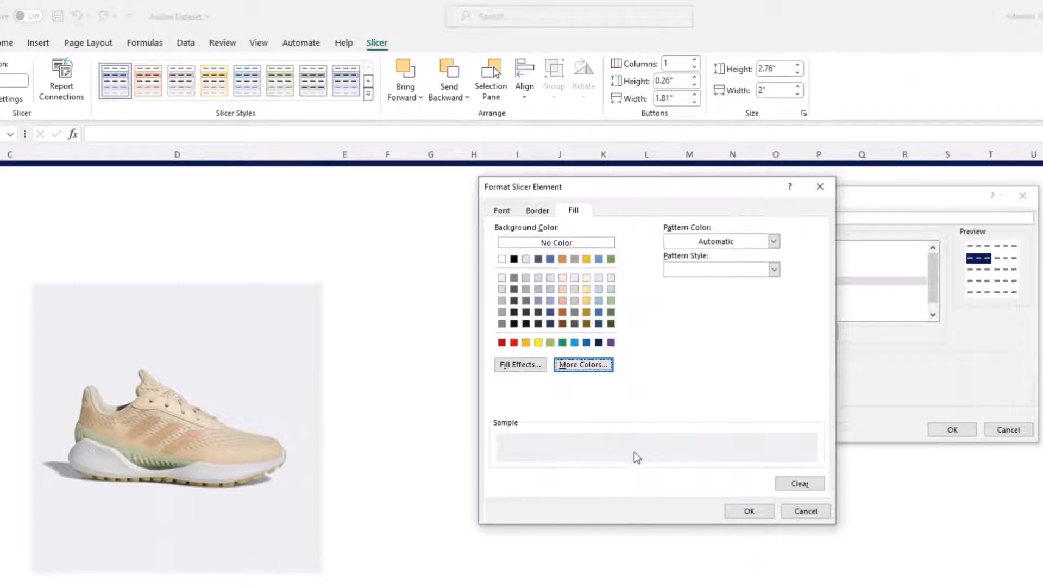
Step: Set the font color of the Unselected Item with Data element to a medium-light gray theme color
{"action": "left_click", "coordinate": [501, 210]}
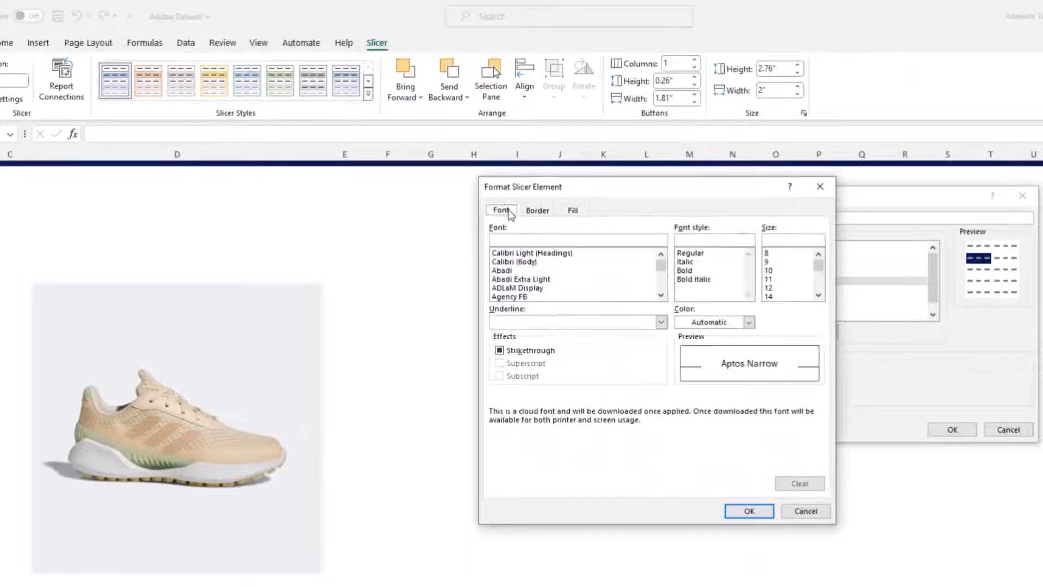
{"action": "left_click", "coordinate": [748, 322]}
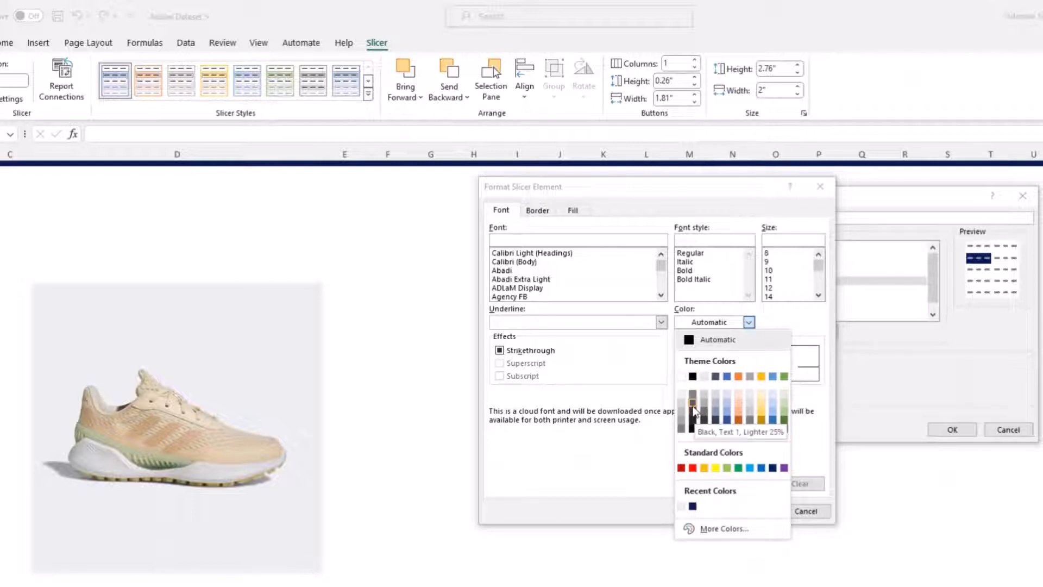
{"action": "left_click", "coordinate": [692, 406]}
{"action": "left_click", "coordinate": [702, 323]}
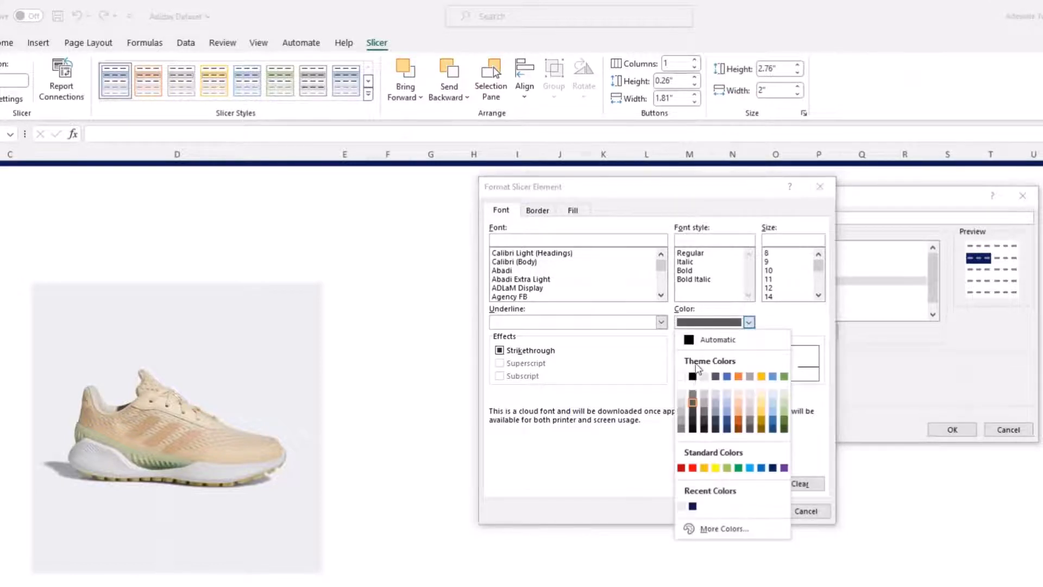
{"action": "left_click", "coordinate": [704, 404]}
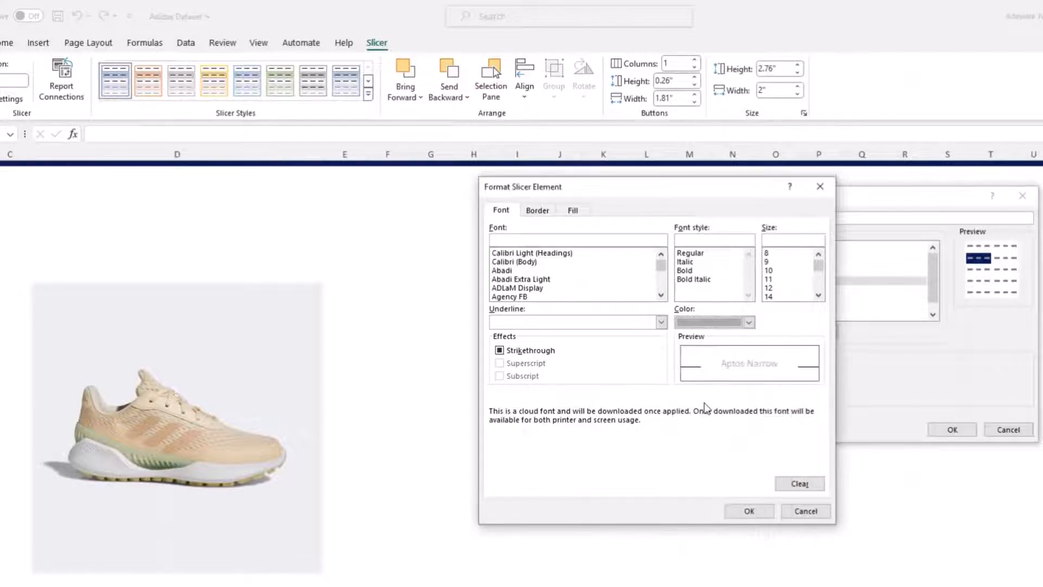
{"action": "left_click", "coordinate": [744, 510]}
Step: Save the Excel Dashboard style and apply it to the Product slicer, shifting the slicer slightly closer to the picture
{"action": "left_click", "coordinate": [949, 429]}
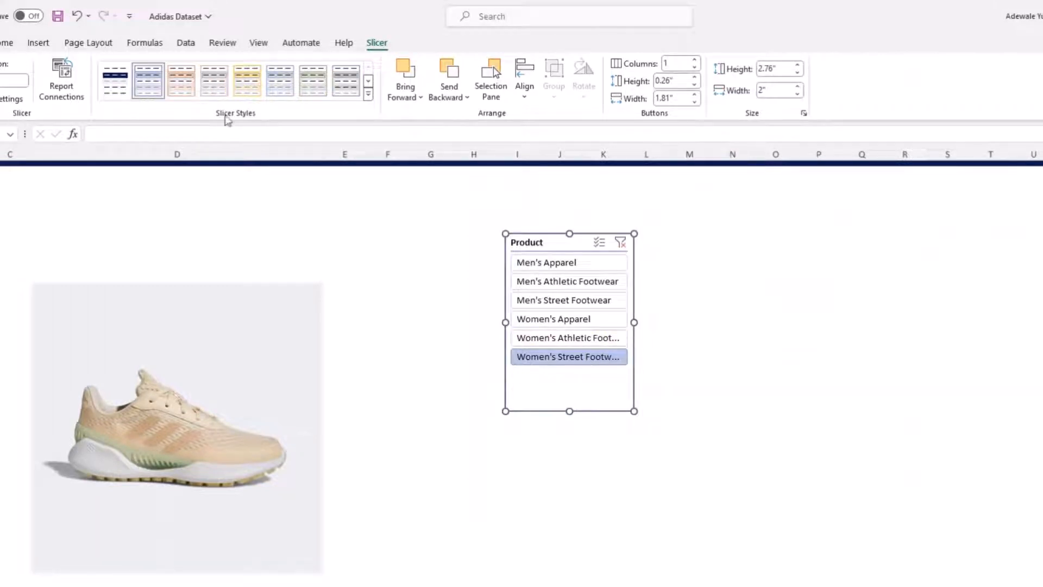
{"action": "left_click", "coordinate": [108, 86]}
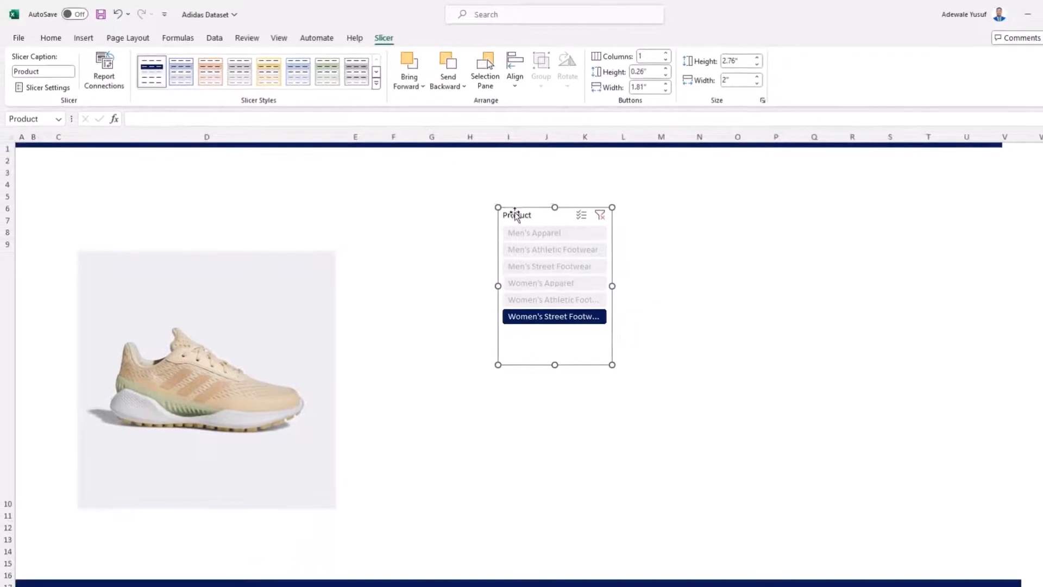
{"action": "left_click_drag", "start_coordinate": [532, 219], "coordinate": [499, 214]}
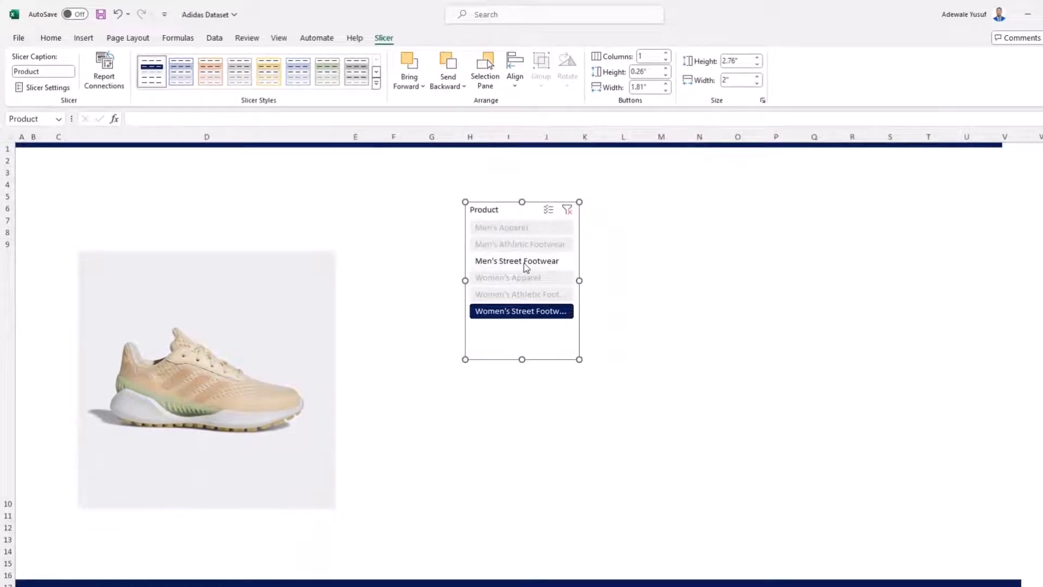
Step: Turn off the header display in the Product slicer's settings
{"action": "right_click", "coordinate": [502, 211]}
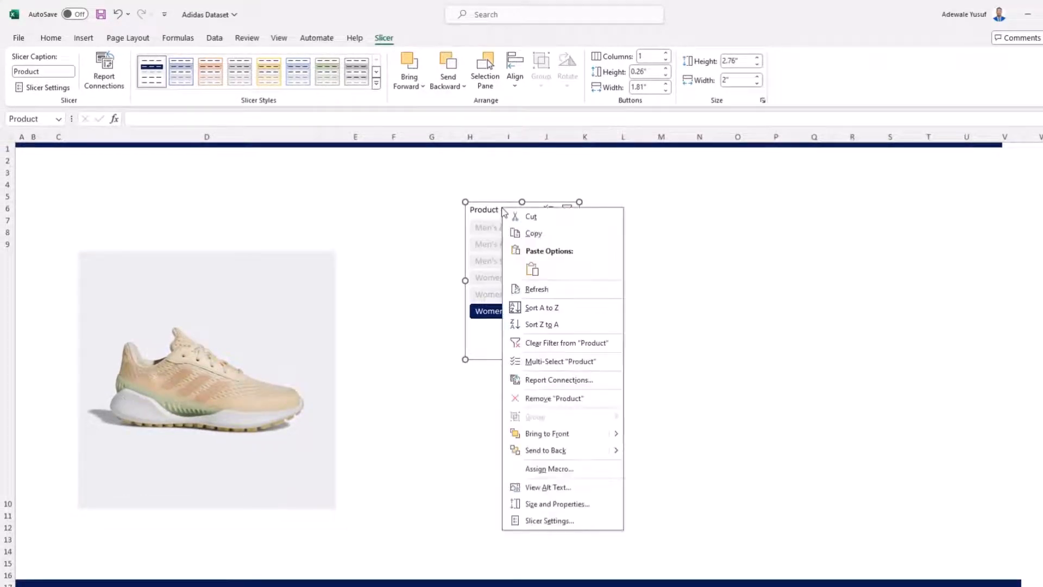
{"action": "left_click", "coordinate": [552, 522]}
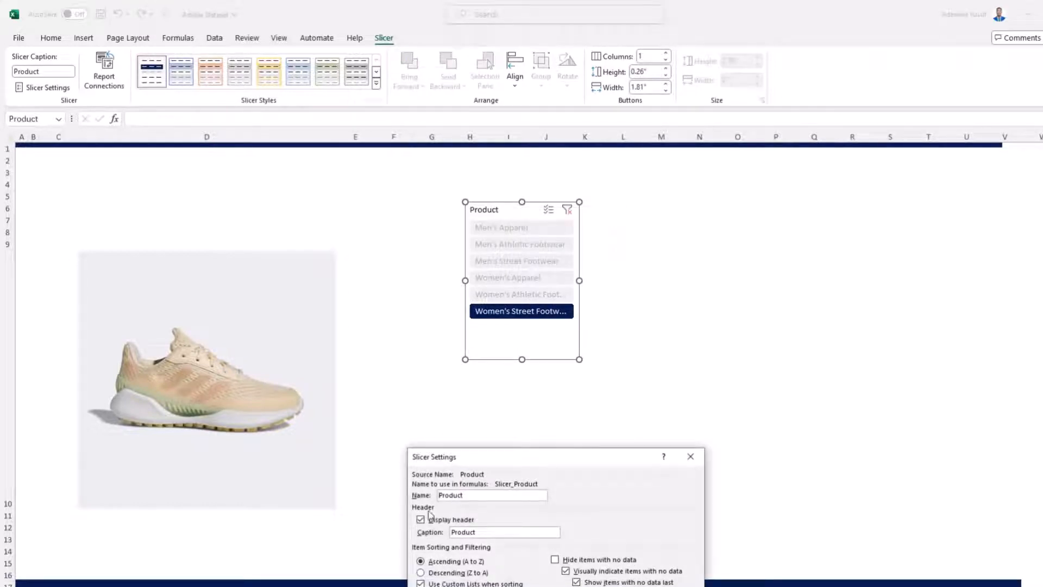
{"action": "left_click", "coordinate": [441, 519]}
{"action": "key", "text": "Return"}
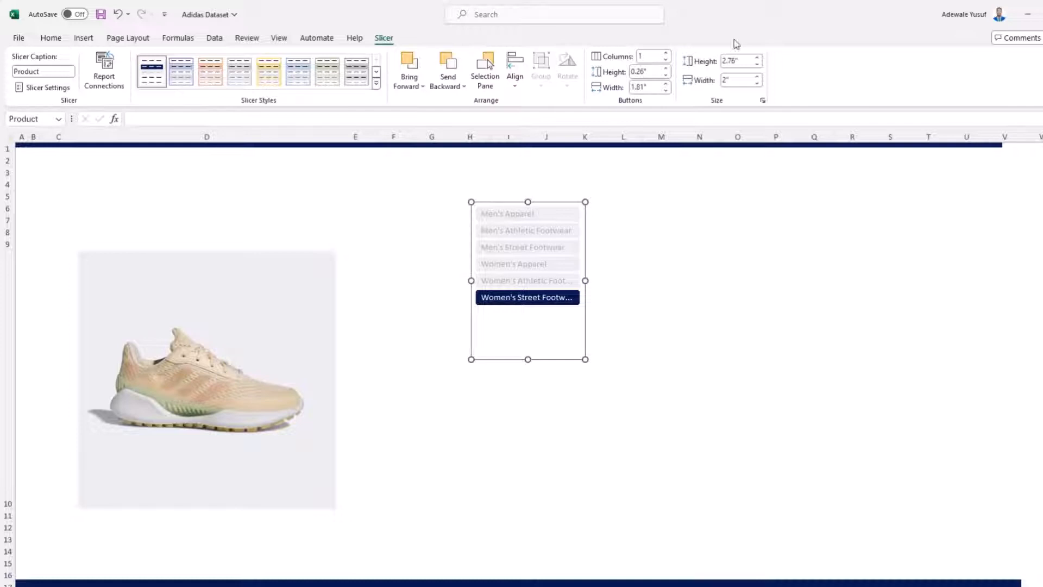
Step: Arrange the Product slicer's buttons in 6 columns
{"action": "left_click", "coordinate": [650, 58]}
{"action": "type", "text": "6"}
{"action": "left_click", "coordinate": [667, 169]}
{"action": "left_click", "coordinate": [529, 239]}
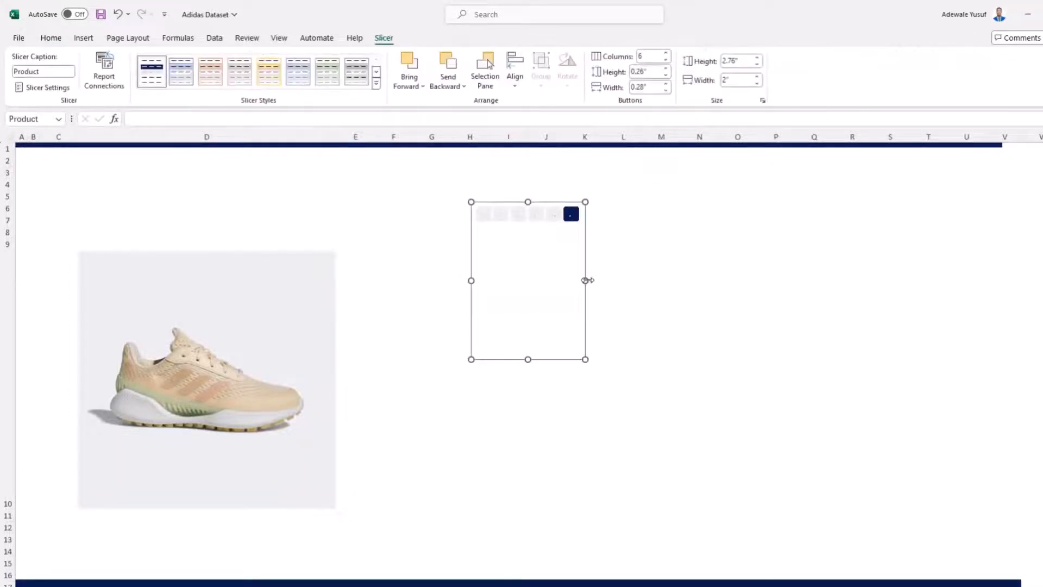
Step: Resize the Product slicer to about 16.32" wide and 0.53" high and place it as a single row above the picture
{"action": "left_click_drag", "start_coordinate": [585, 280], "coordinate": [987, 259]}
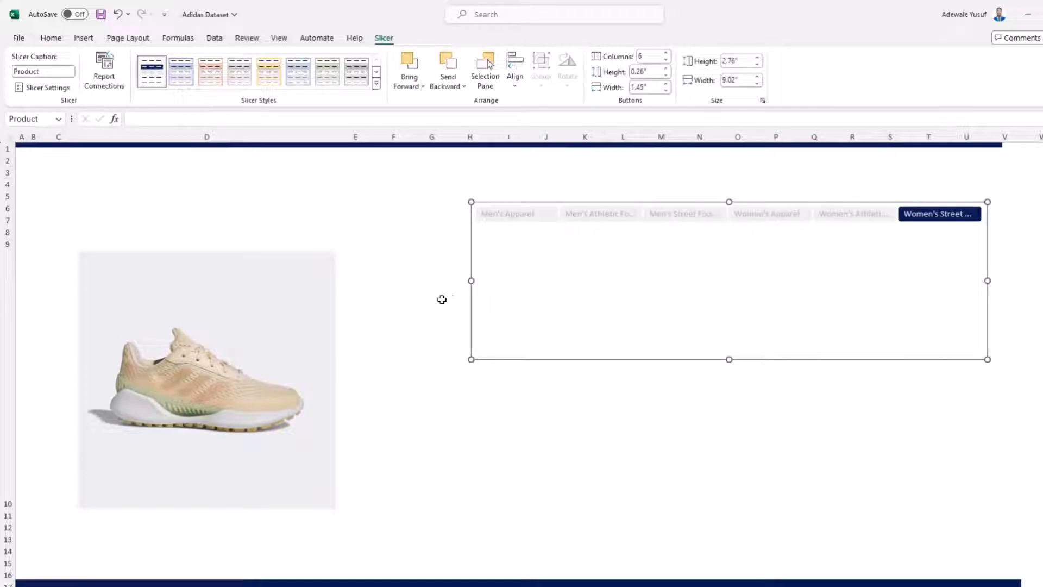
{"action": "left_click_drag", "start_coordinate": [470, 280], "coordinate": [53, 205]}
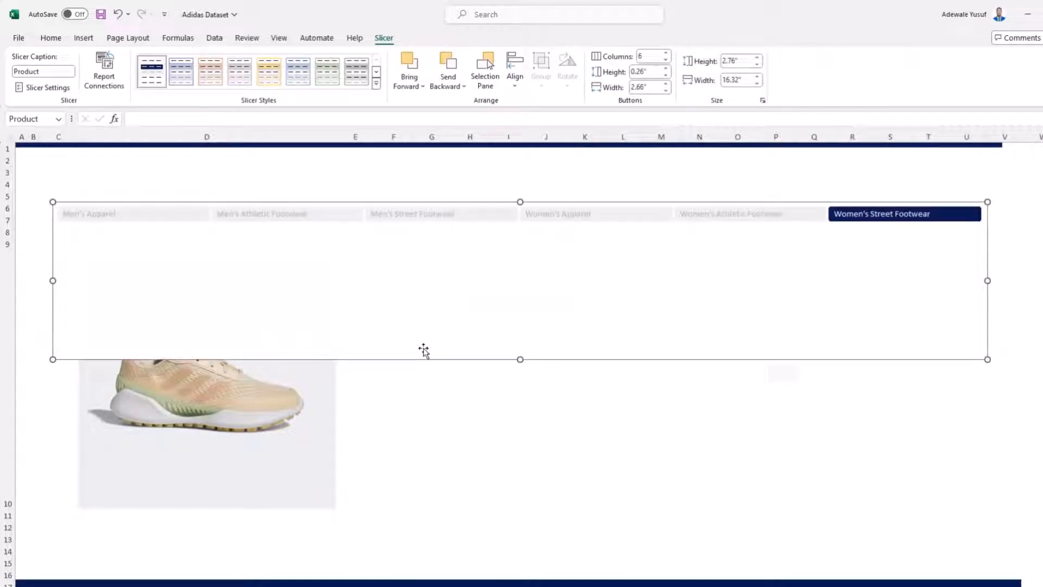
{"action": "left_click_drag", "start_coordinate": [518, 357], "coordinate": [494, 215]}
Step: Test the slicer by switching among the men's and women's products, ending on Women's Athletic Footwear
{"action": "left_click", "coordinate": [675, 201]}
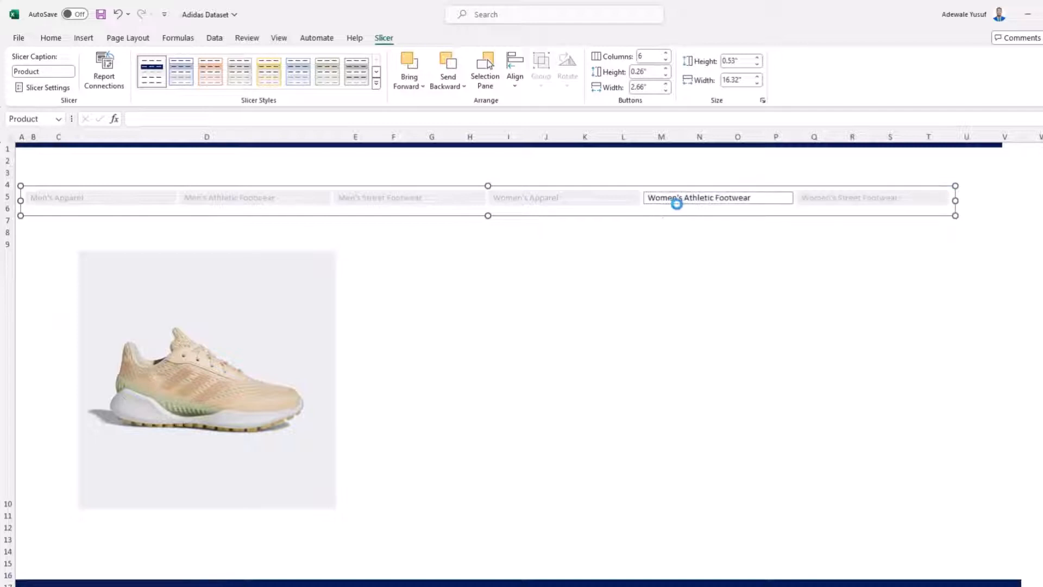
{"action": "left_click", "coordinate": [564, 201]}
{"action": "left_click", "coordinate": [342, 205]}
{"action": "left_click", "coordinate": [280, 199]}
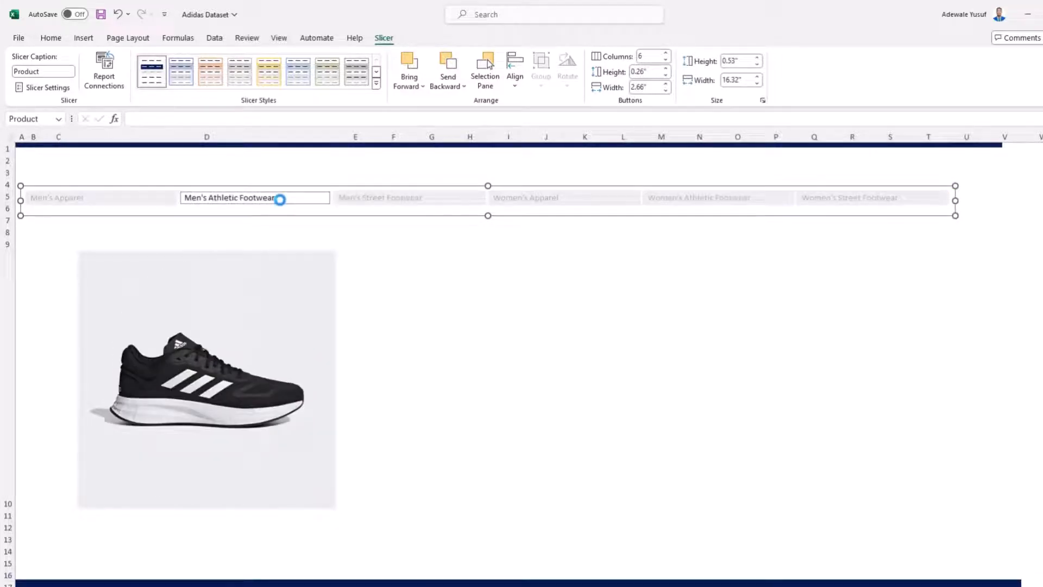
{"action": "left_click", "coordinate": [139, 205]}
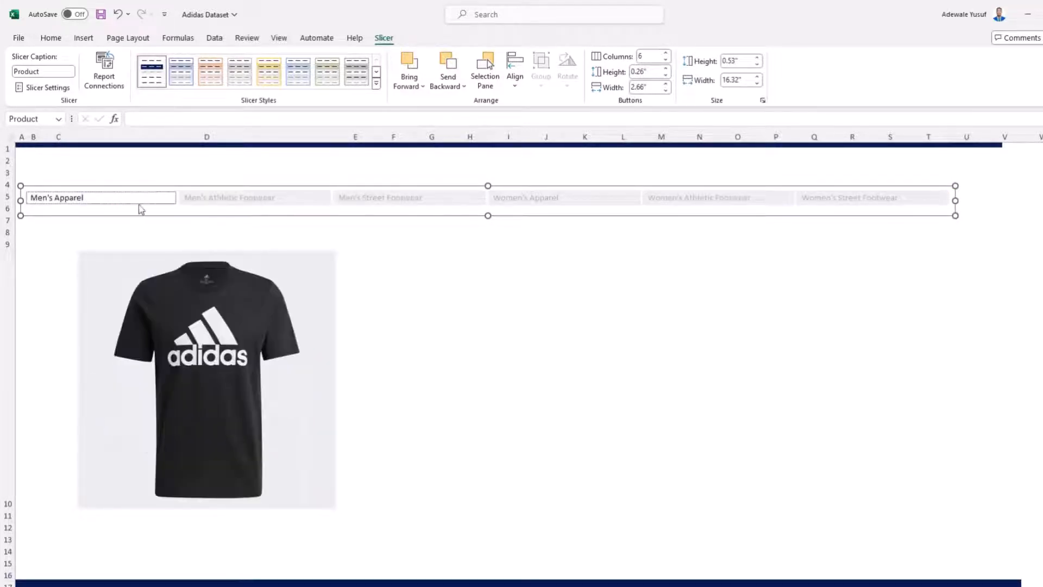
{"action": "left_click", "coordinate": [656, 202]}
Step: Fill the whole dashboard sheet with the recently used light gray color
{"action": "left_click", "coordinate": [571, 280]}
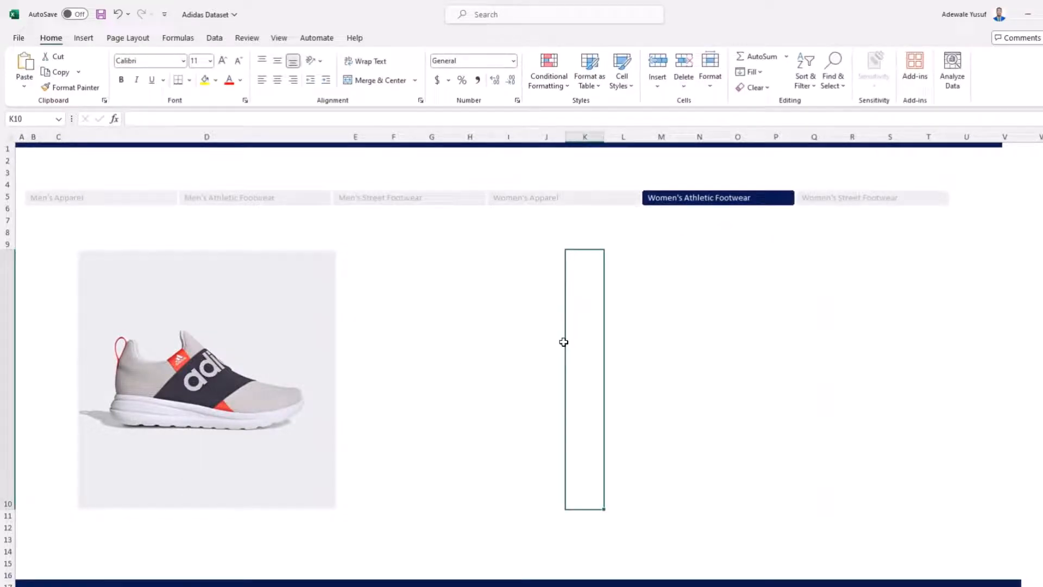
{"action": "key", "text": "ctrl+a"}
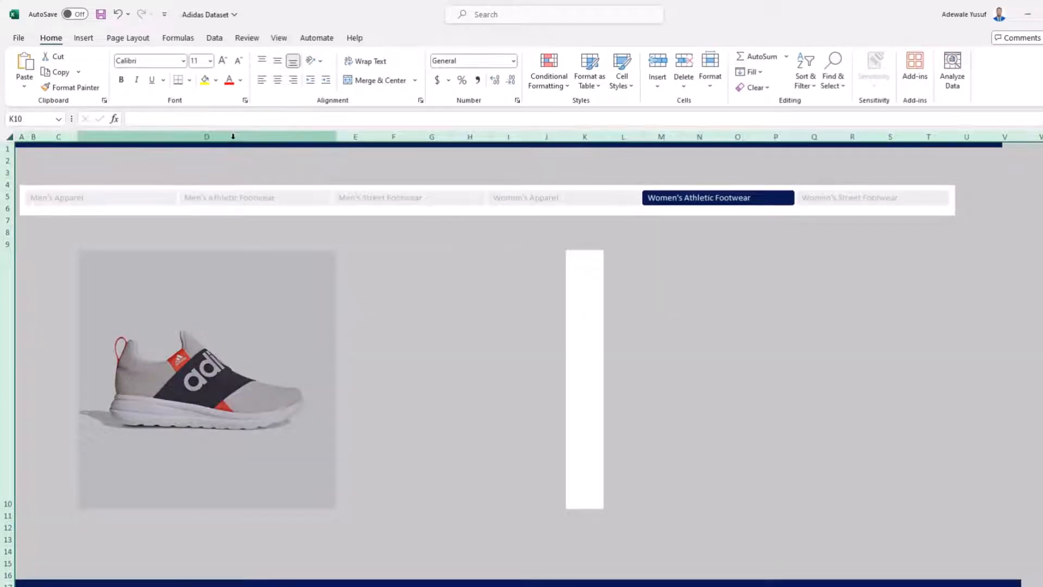
{"action": "left_click", "coordinate": [216, 80]}
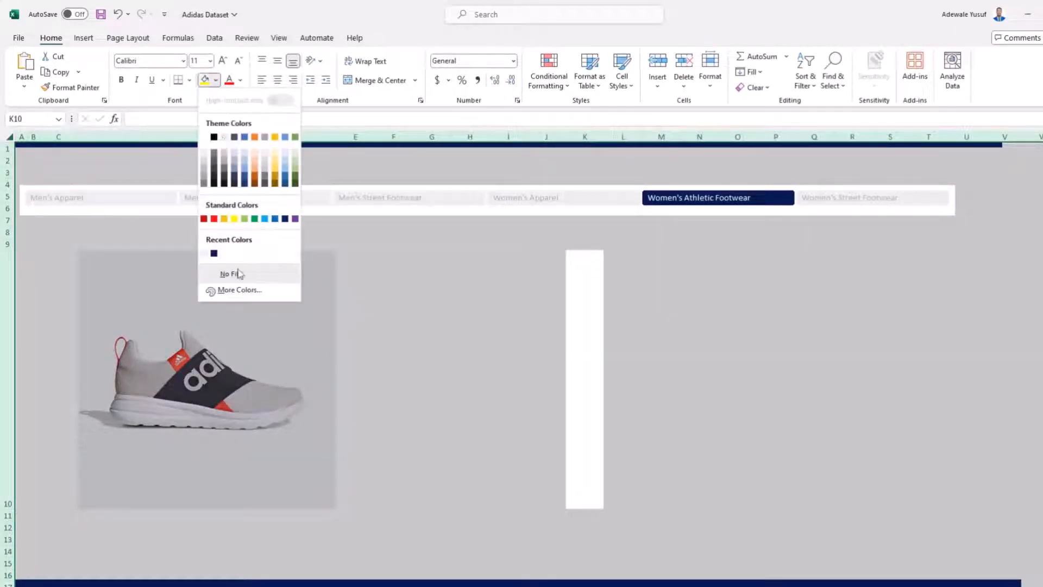
{"action": "left_click", "coordinate": [204, 253]}
{"action": "left_click", "coordinate": [791, 349]}
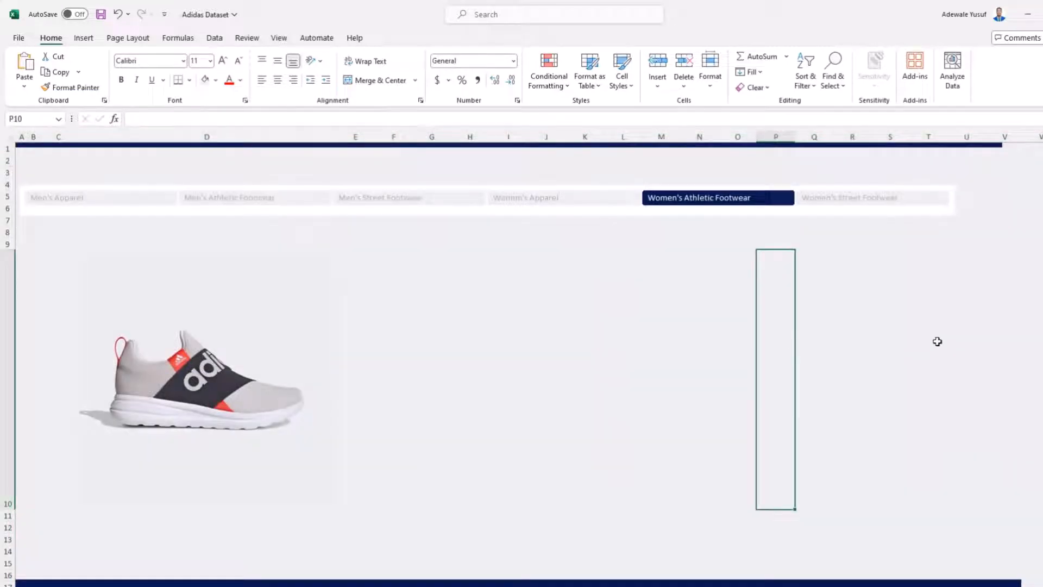
Step: Open the formatting options for the Whole Slicer element of the Product slicer's Excel Dashboard style
{"action": "left_click", "coordinate": [661, 217]}
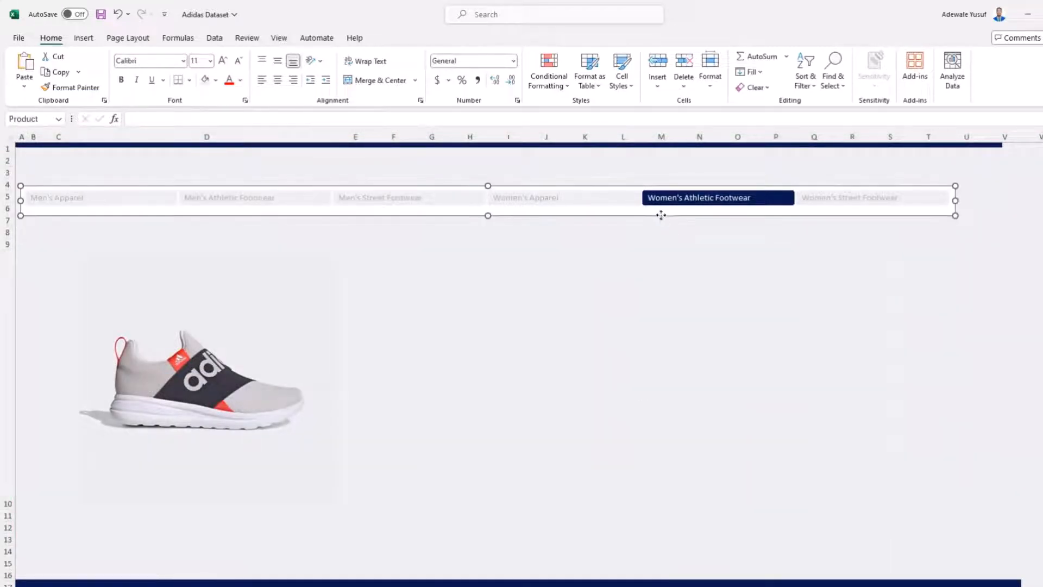
{"action": "left_click", "coordinate": [665, 293]}
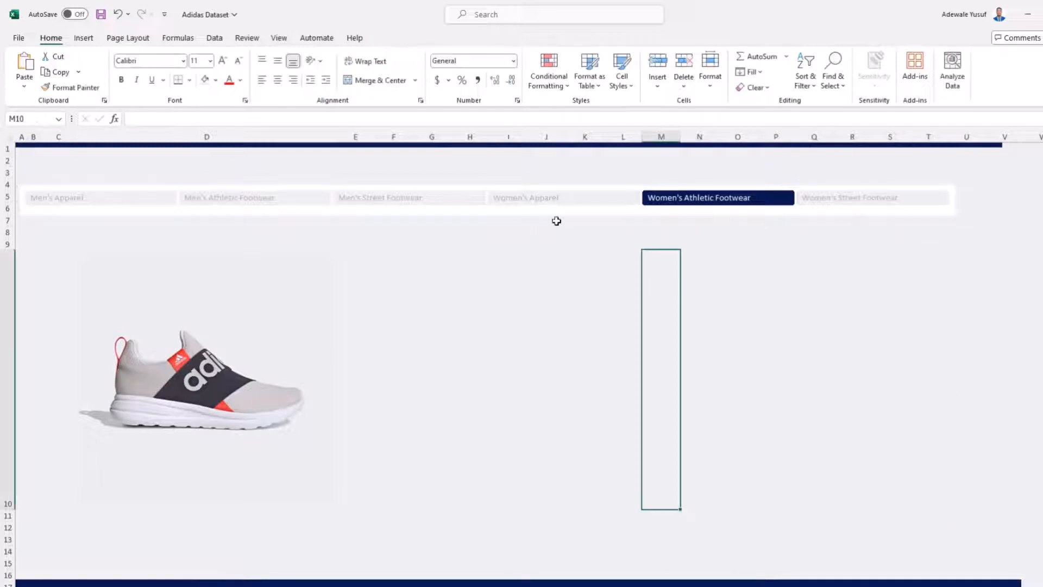
{"action": "left_click", "coordinate": [582, 214]}
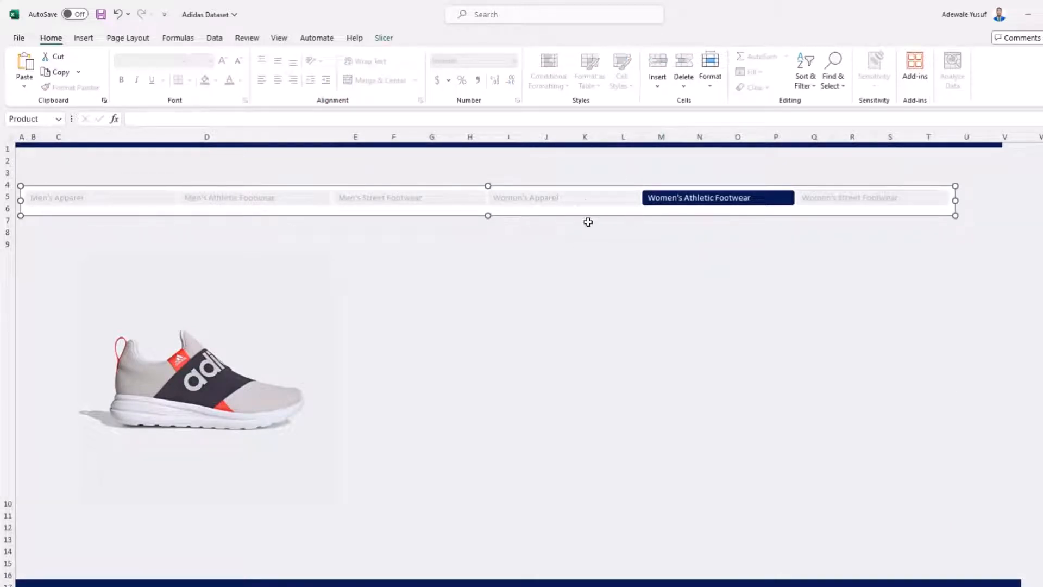
{"action": "left_click", "coordinate": [383, 37]}
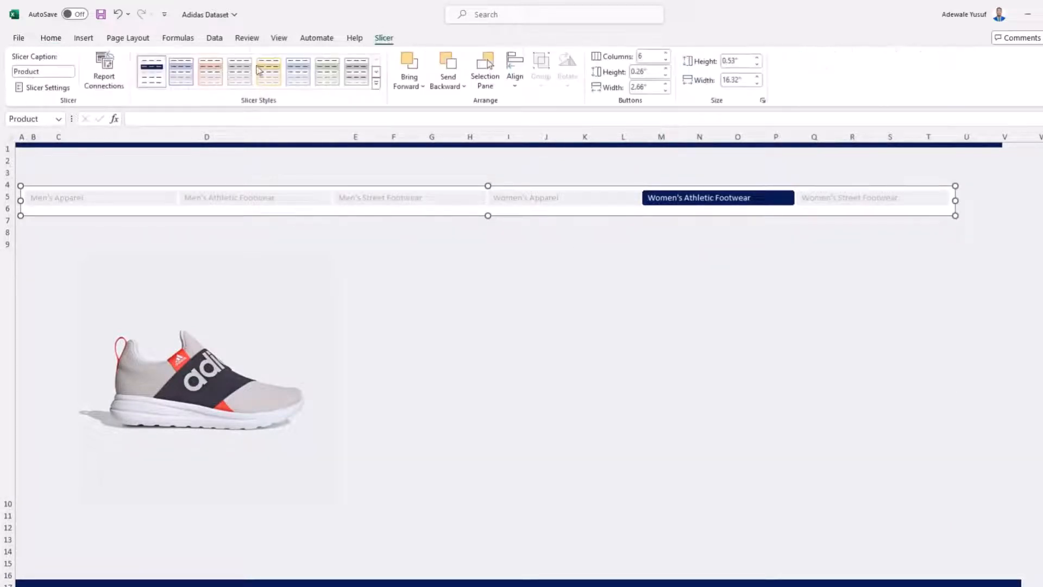
{"action": "right_click", "coordinate": [149, 69]}
{"action": "left_click", "coordinate": [184, 73]}
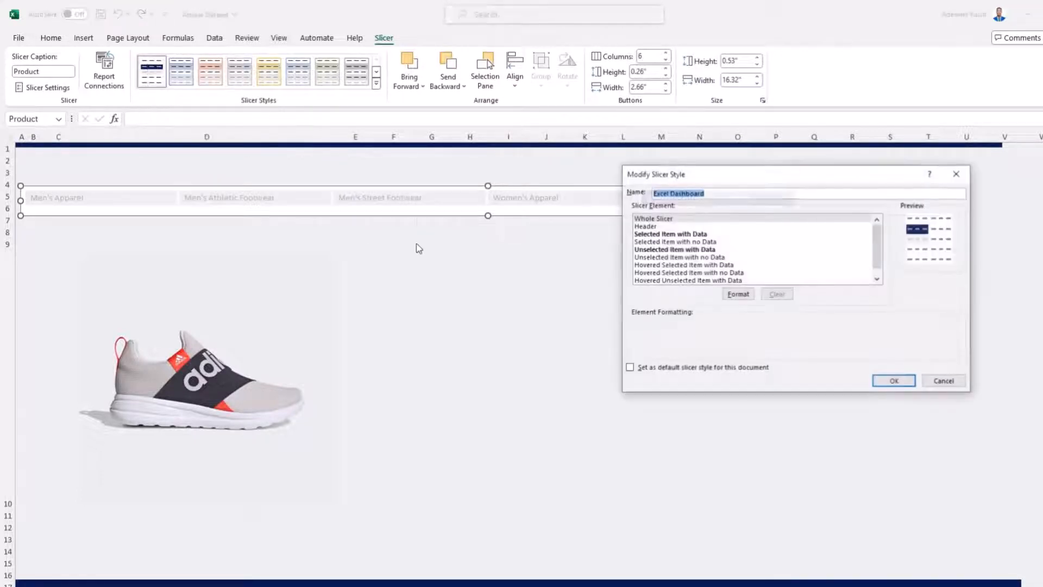
{"action": "left_click", "coordinate": [649, 218]}
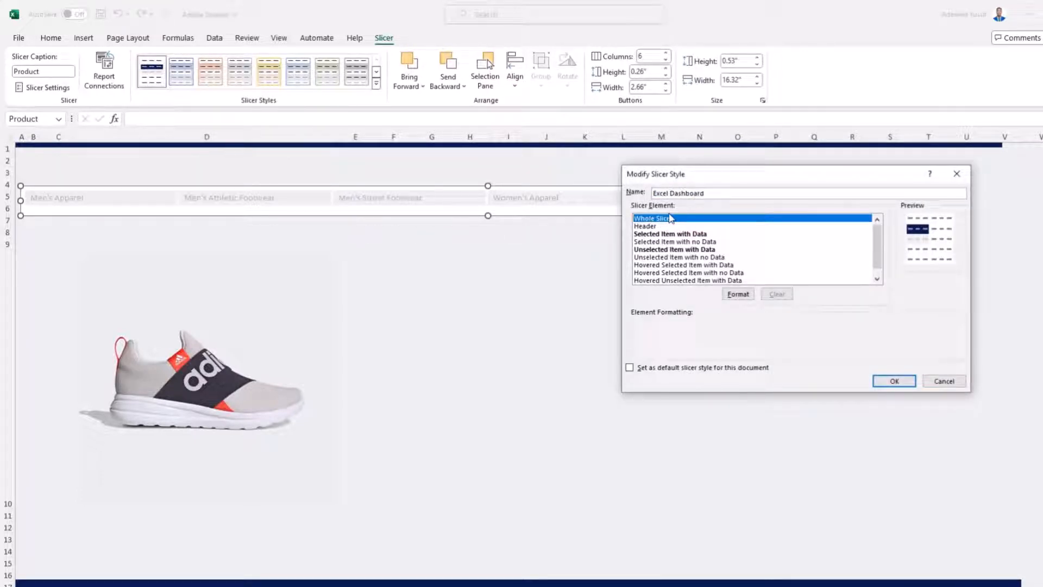
{"action": "left_click", "coordinate": [750, 296]}
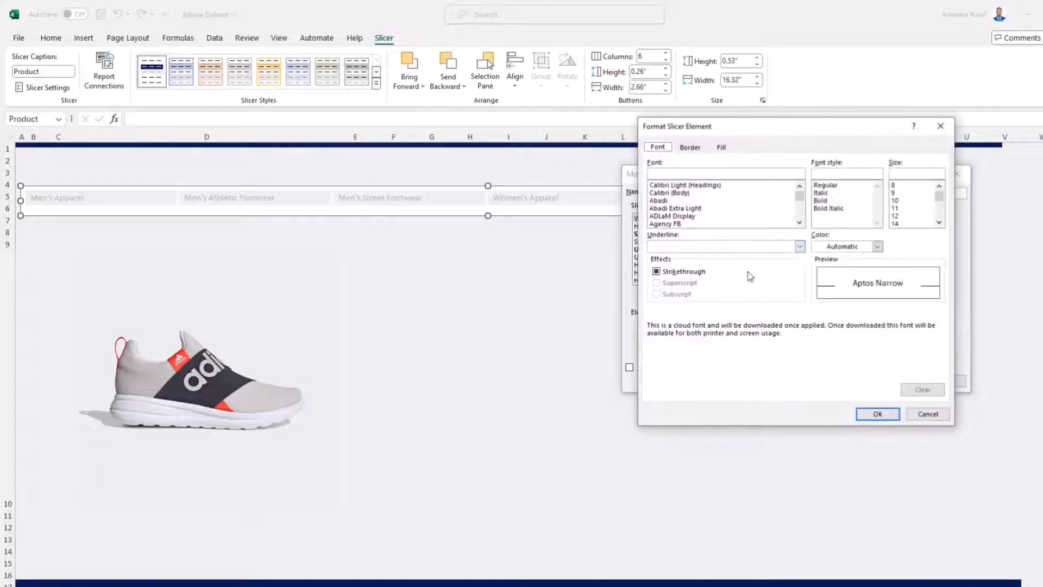
Step: Fill the Whole Slicer element with the custom color #EDEFF0 and apply the modified slicer style
{"action": "left_click", "coordinate": [721, 147]}
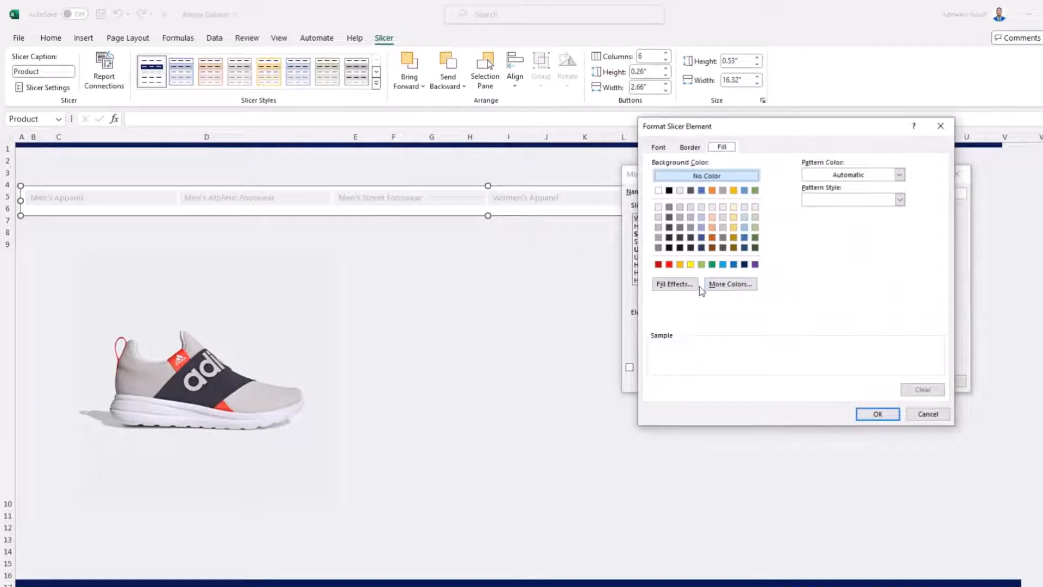
{"action": "left_click", "coordinate": [723, 286]}
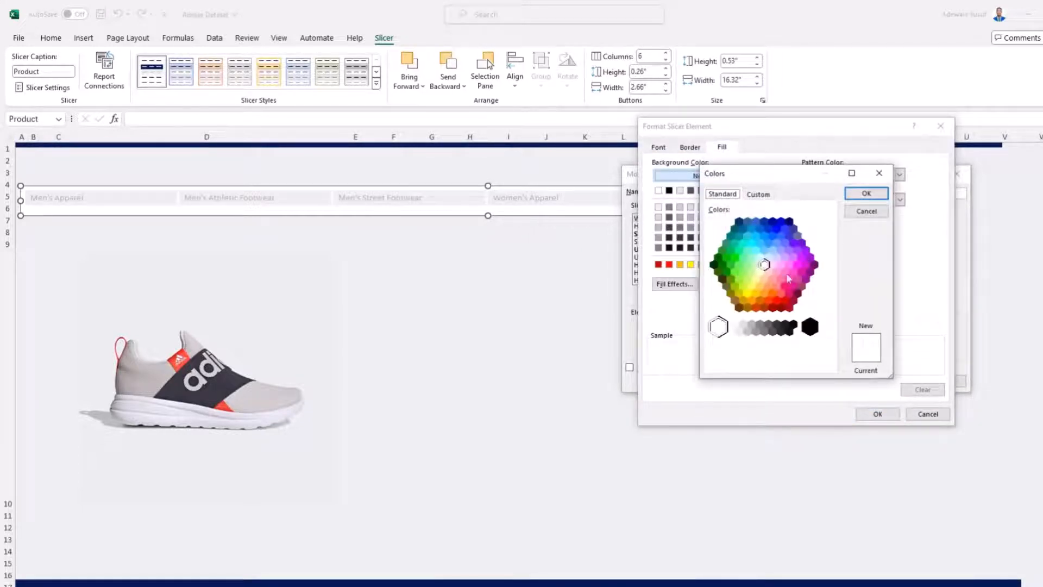
{"action": "left_click", "coordinate": [758, 196]}
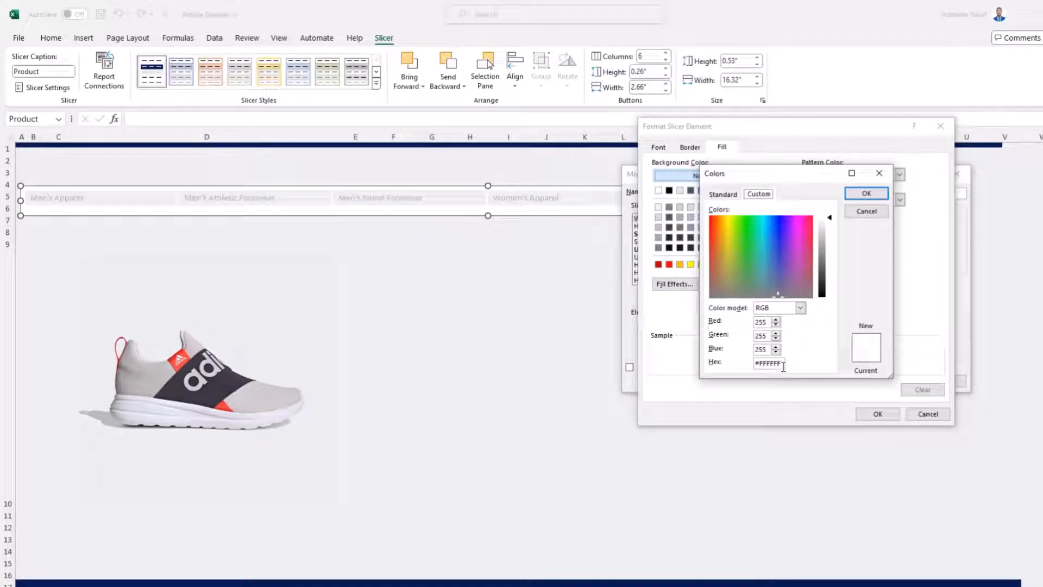
{"action": "left_click_drag", "start_coordinate": [783, 367], "coordinate": [762, 365]}
{"action": "left_click", "coordinate": [761, 363]}
{"action": "type", "text": "e"}
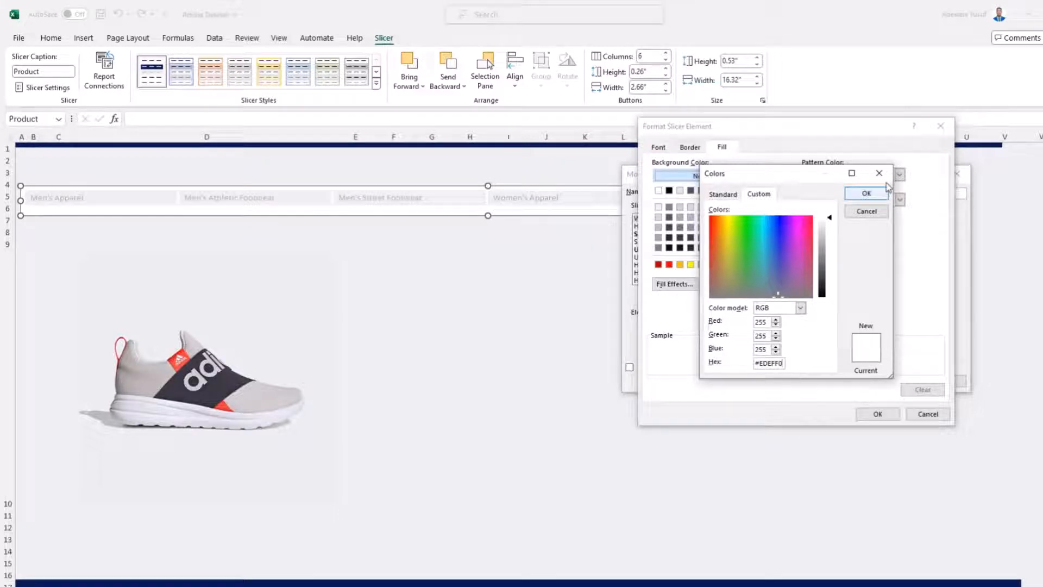
{"action": "left_click", "coordinate": [866, 194]}
{"action": "left_click", "coordinate": [878, 417]}
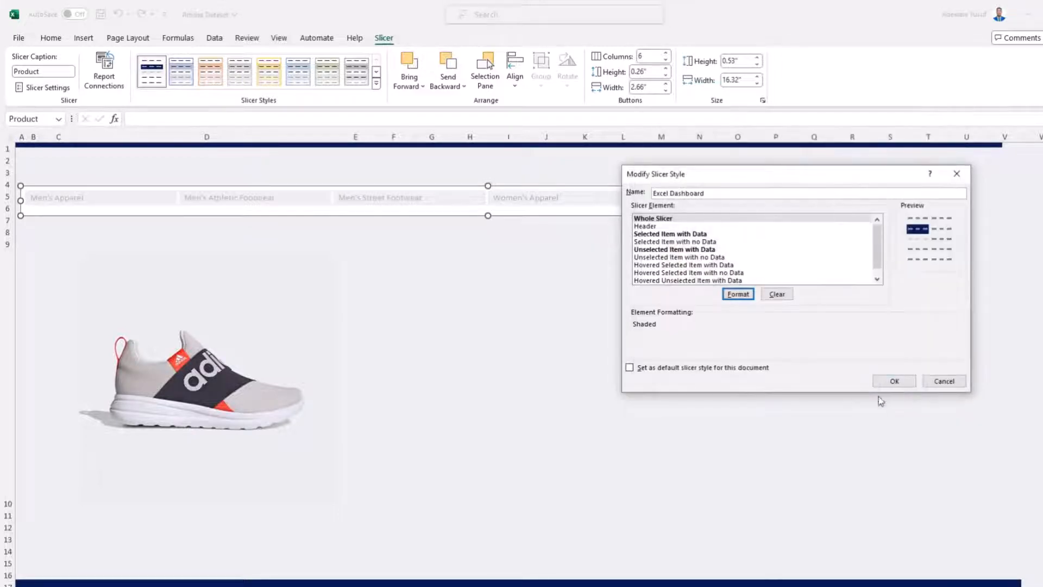
{"action": "left_click", "coordinate": [886, 380]}
{"action": "left_click", "coordinate": [484, 260]}
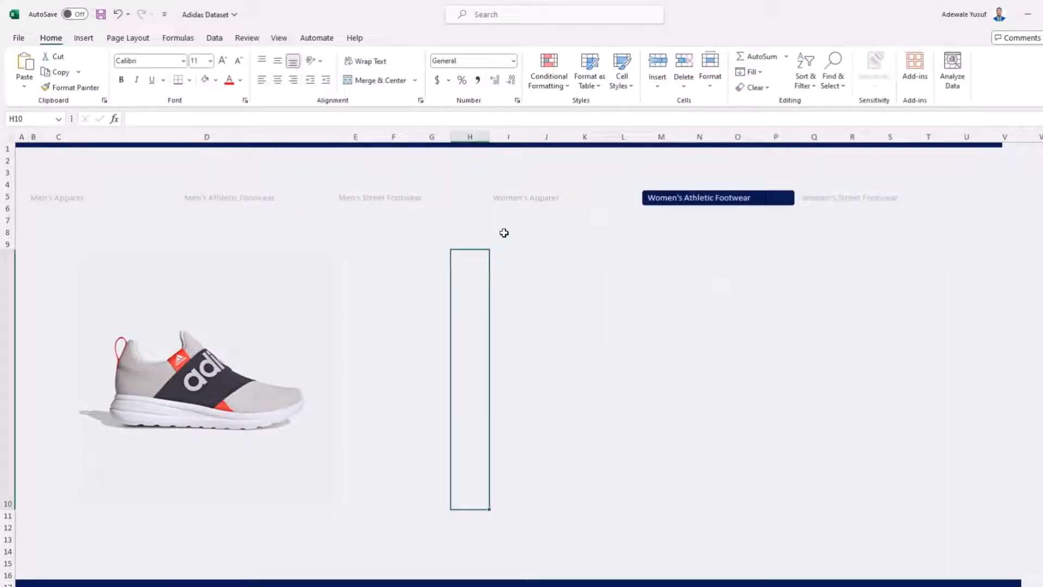
Step: Switch the Product slicer to Men's Street Footwear
{"action": "left_click", "coordinate": [511, 202]}
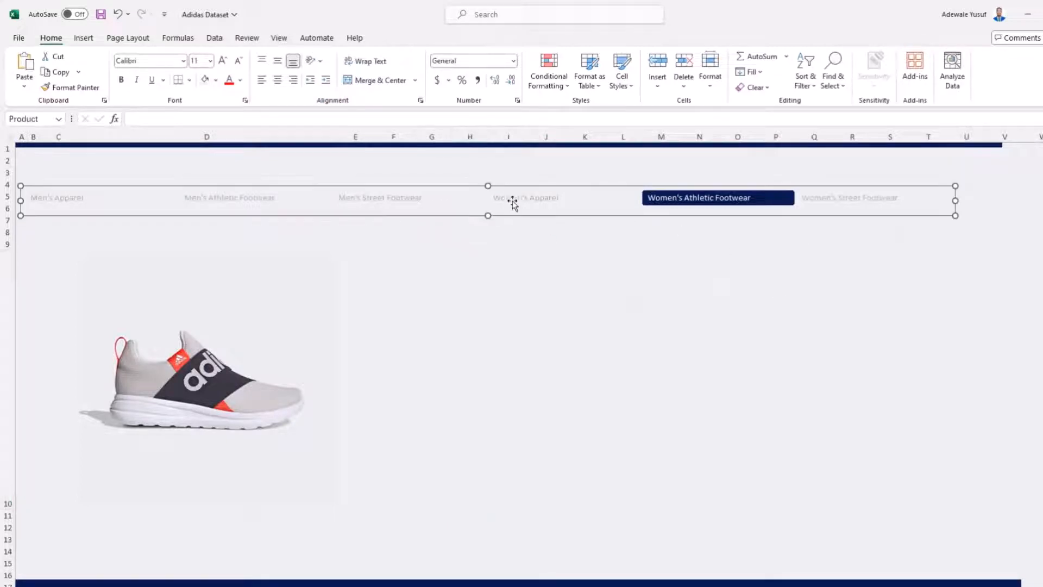
{"action": "left_click", "coordinate": [415, 202]}
{"action": "left_click", "coordinate": [645, 243]}
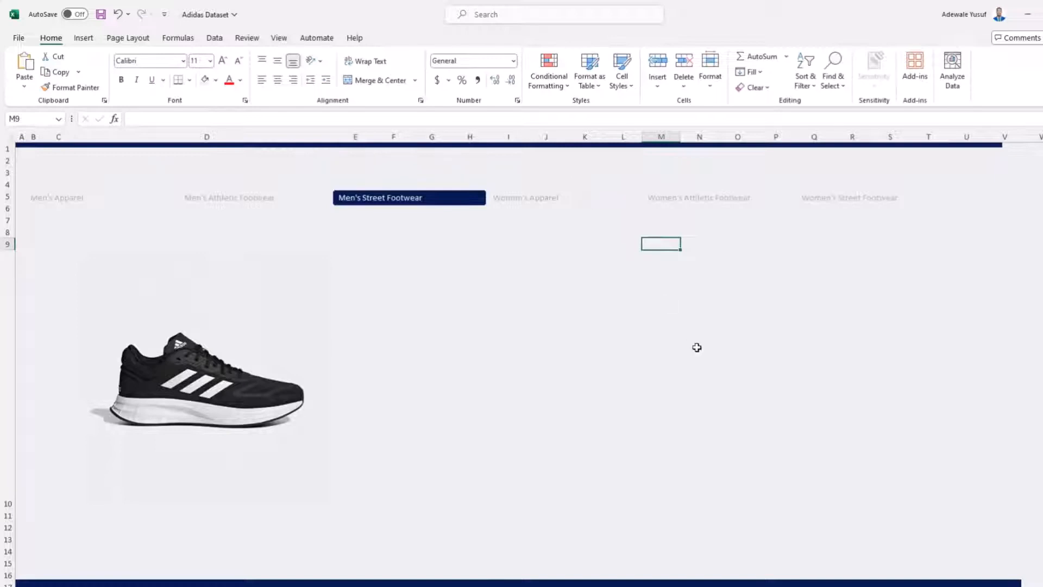
Step: Move the Product slicer down slightly so it spans roughly rows 5 to 7
{"action": "left_click", "coordinate": [458, 214]}
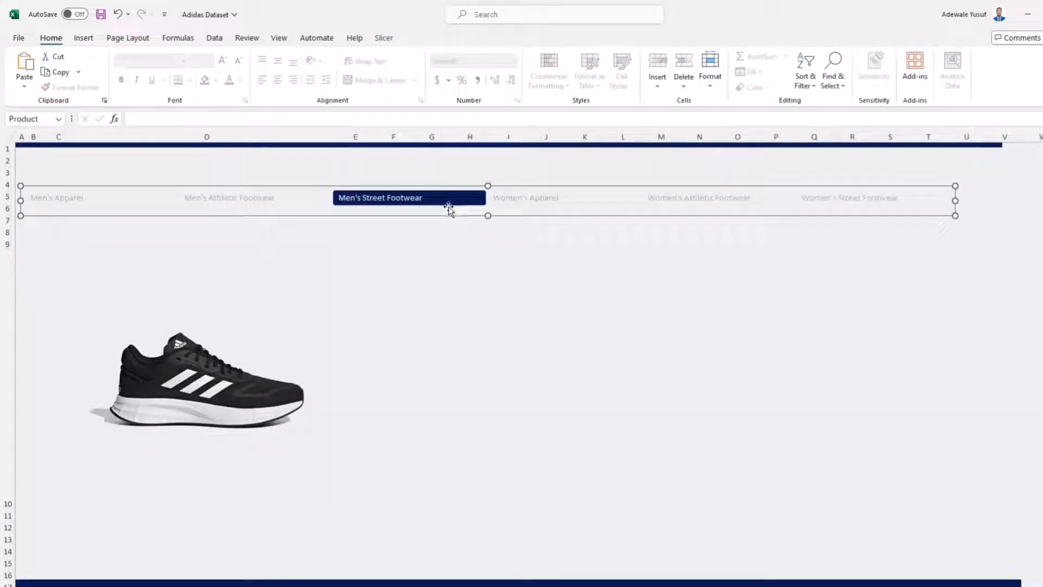
{"action": "left_click_drag", "start_coordinate": [460, 214], "coordinate": [461, 220]}
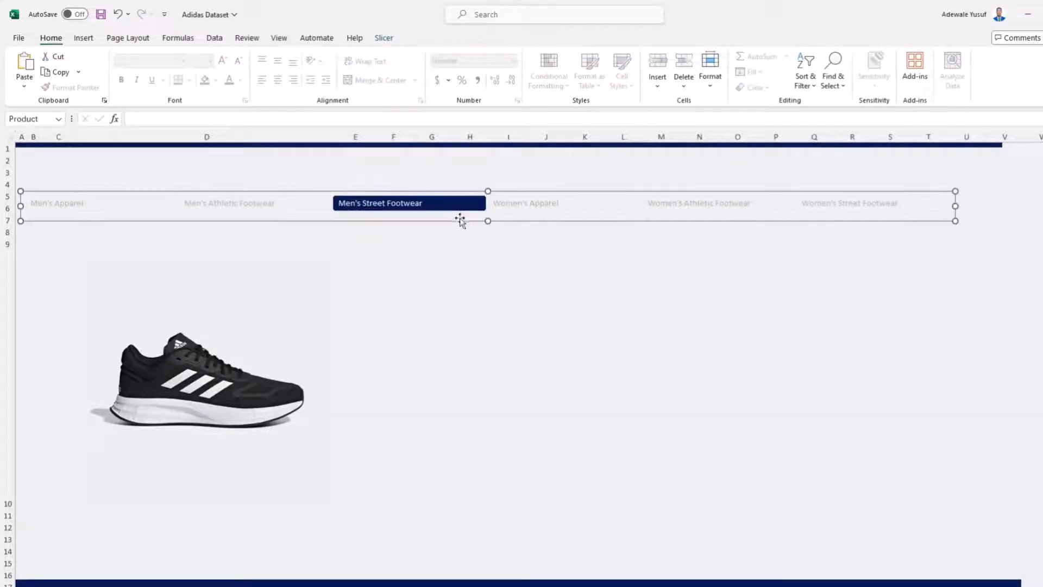
{"action": "left_click", "coordinate": [401, 161]}
Step: Insert the Adidas_logo picture from the device's Downloads folder over the dashboard cells
{"action": "left_click", "coordinate": [96, 172]}
{"action": "left_click", "coordinate": [84, 37]}
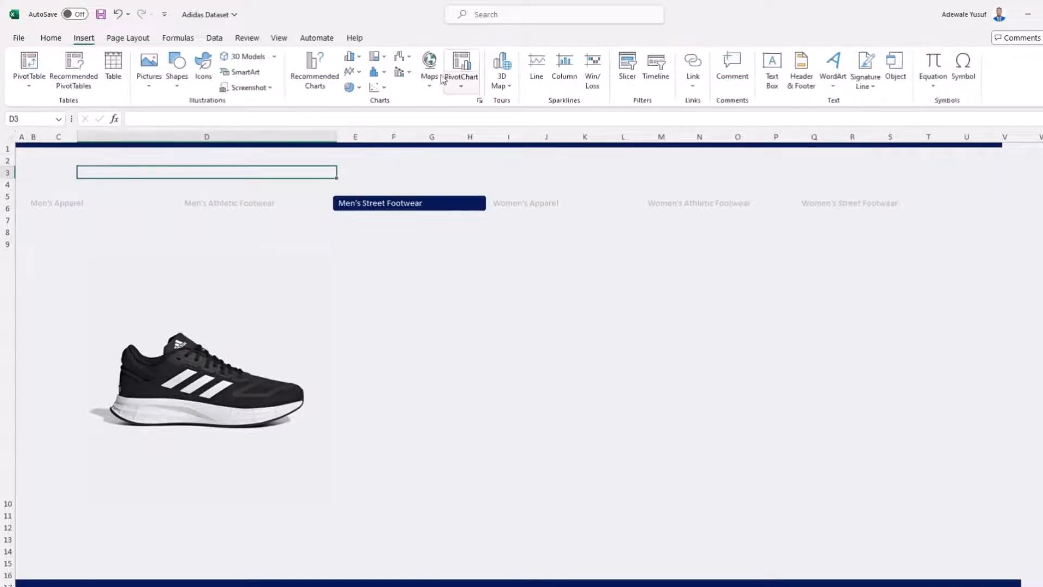
{"action": "left_click", "coordinate": [150, 81]}
{"action": "left_click", "coordinate": [150, 68]}
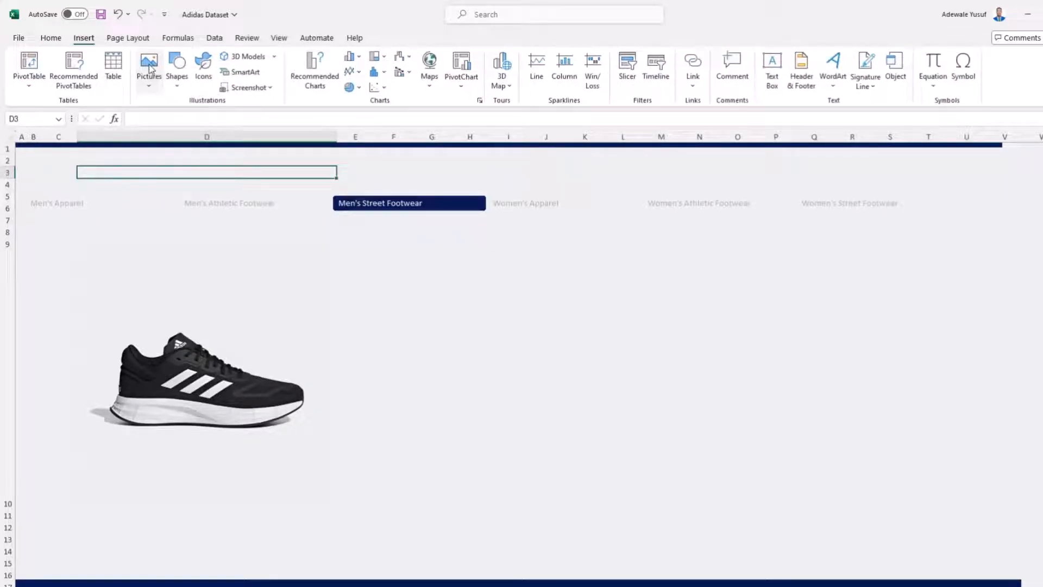
{"action": "left_click", "coordinate": [151, 65]}
{"action": "mouse_move", "coordinate": [184, 121]}
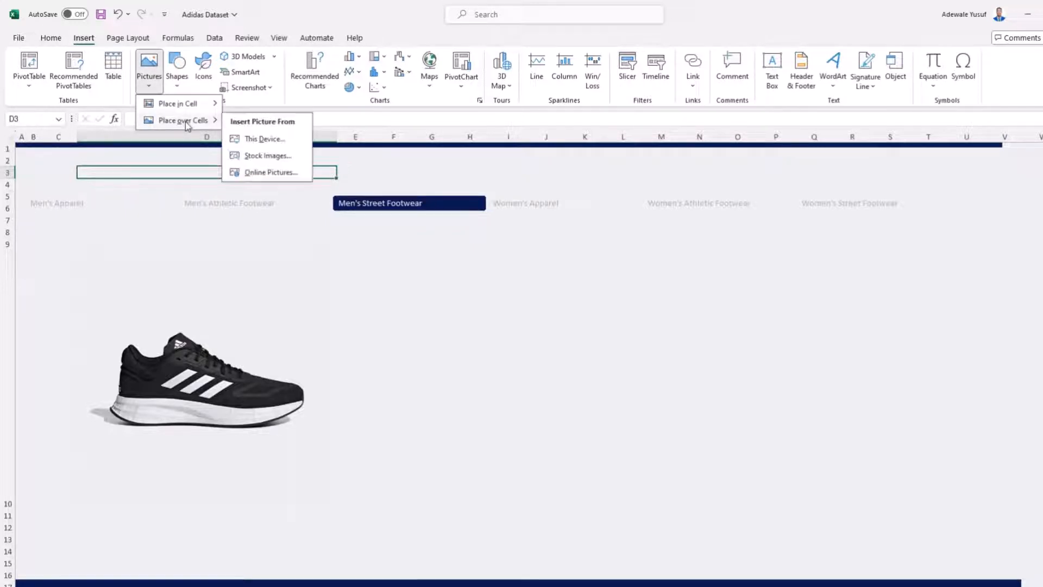
{"action": "left_click", "coordinate": [263, 139]}
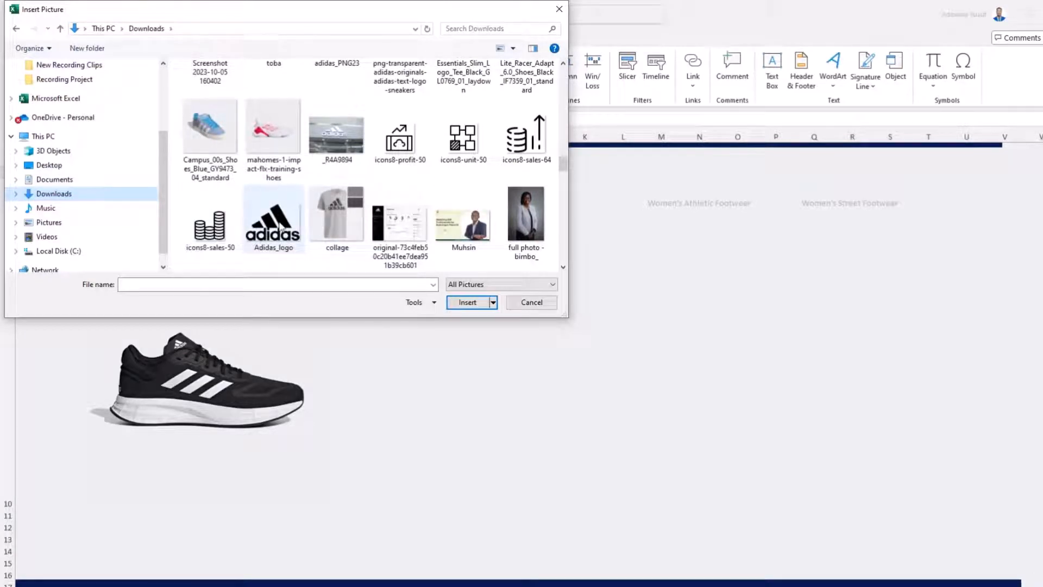
{"action": "left_click", "coordinate": [280, 229]}
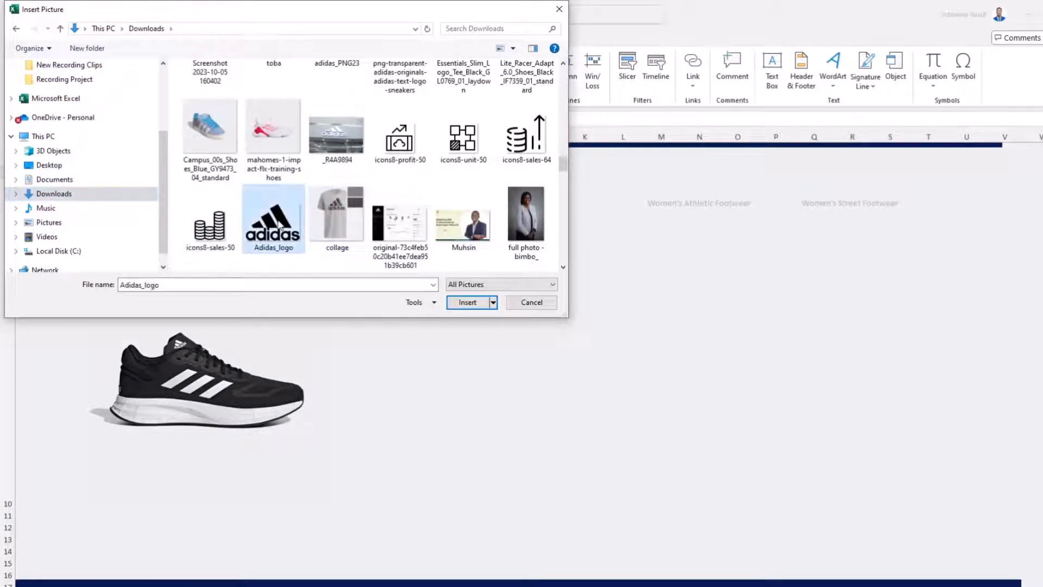
{"action": "left_click", "coordinate": [461, 302]}
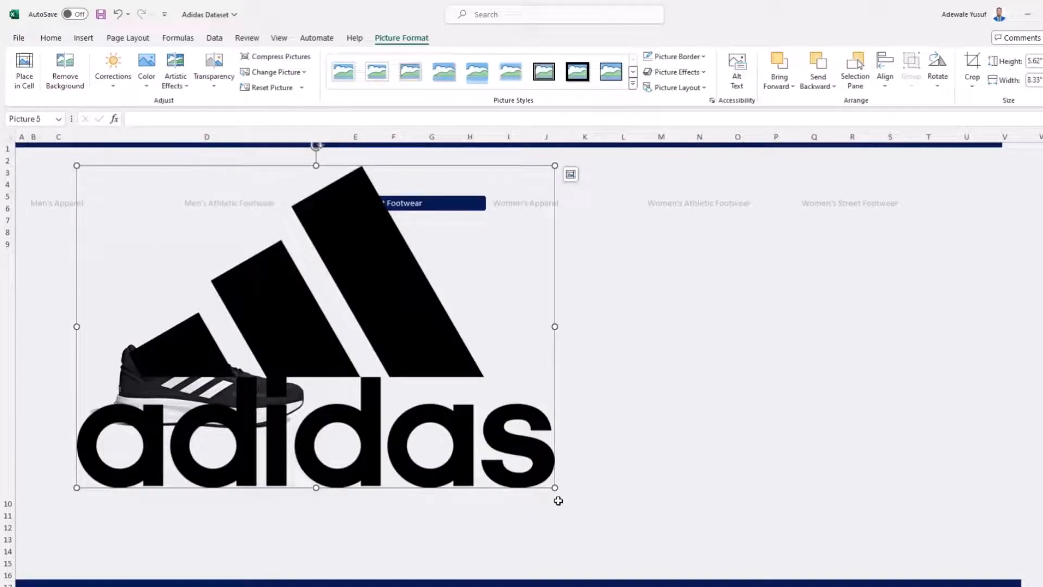
Step: Shrink the Adidas logo to about 0.5" high and 0.74" wide and place it above the slicer's Men's Apparel button
{"action": "left_click_drag", "start_coordinate": [555, 488], "coordinate": [45, 164]}
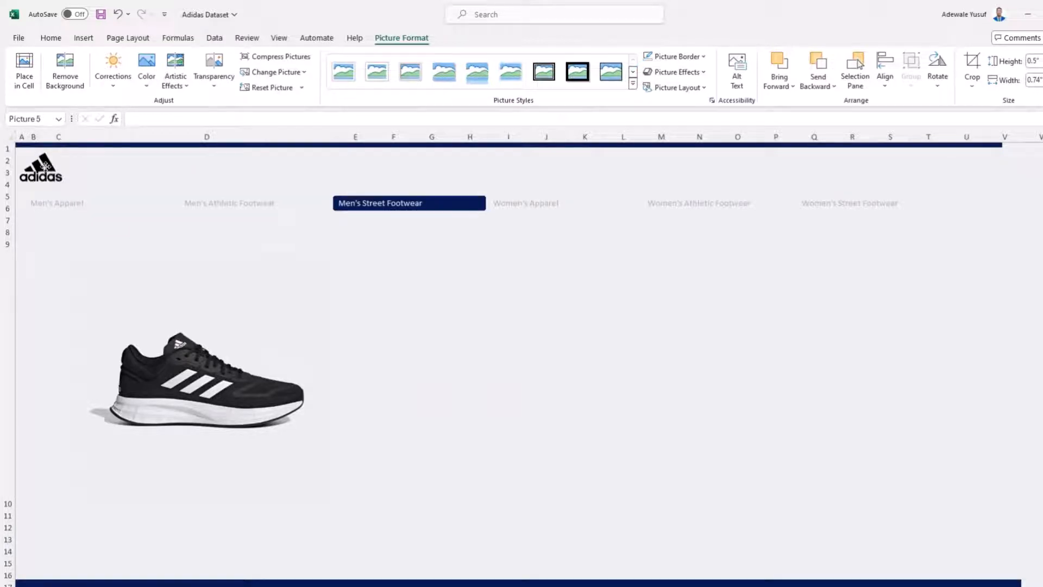
{"action": "left_click", "coordinate": [566, 324]}
{"action": "left_click", "coordinate": [696, 318]}
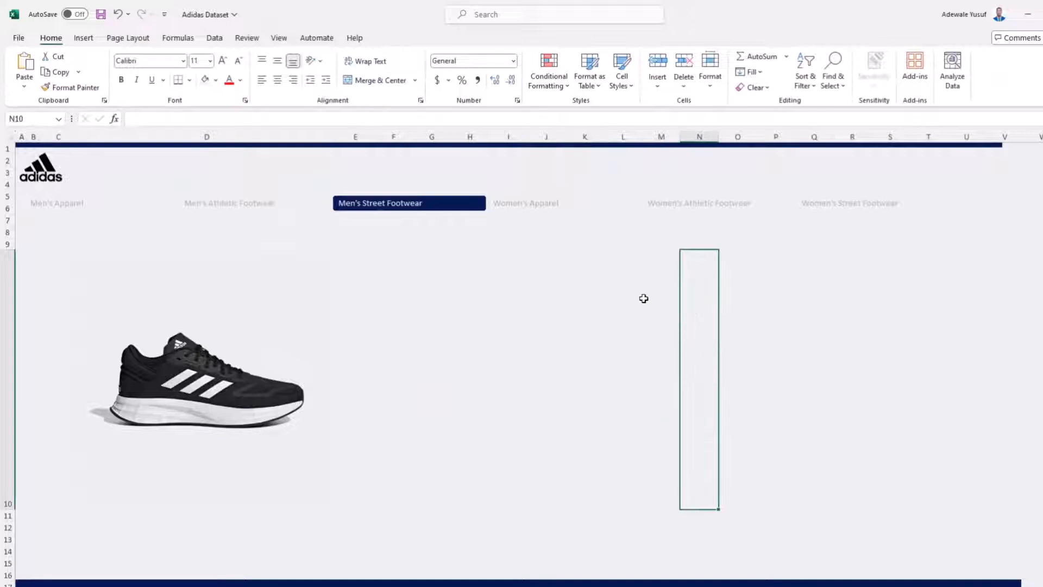
{"action": "left_click", "coordinate": [616, 288]}
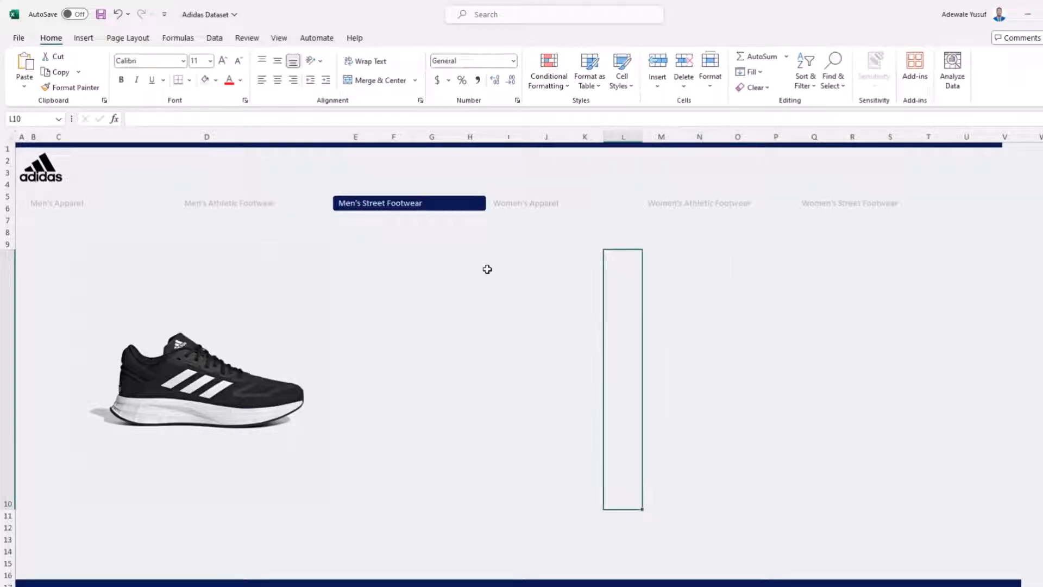
Step: Add a text box beside the logo reading "ADIDAS PRODUCT ANALYSIS" with "Sales Analysis for the year 2021-2022" on the second line
{"action": "left_click", "coordinate": [83, 38]}
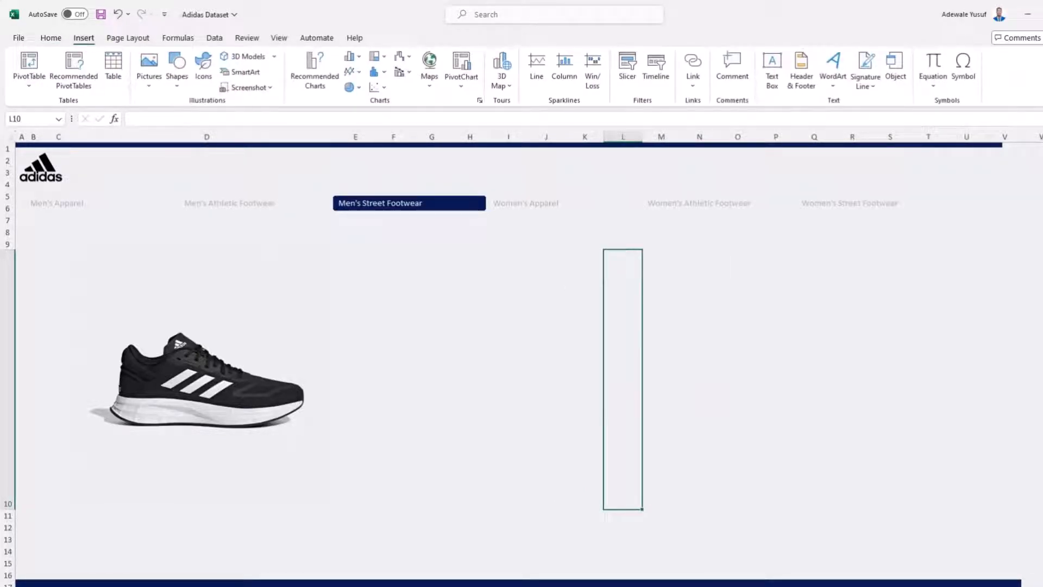
{"action": "key", "text": "alt+Tab"}
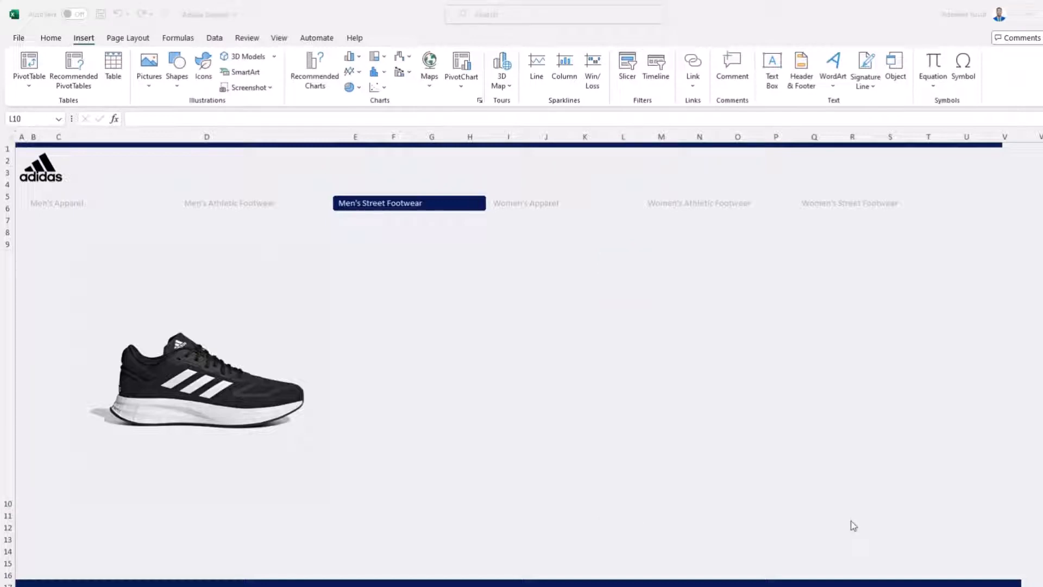
{"action": "left_click", "coordinate": [767, 79]}
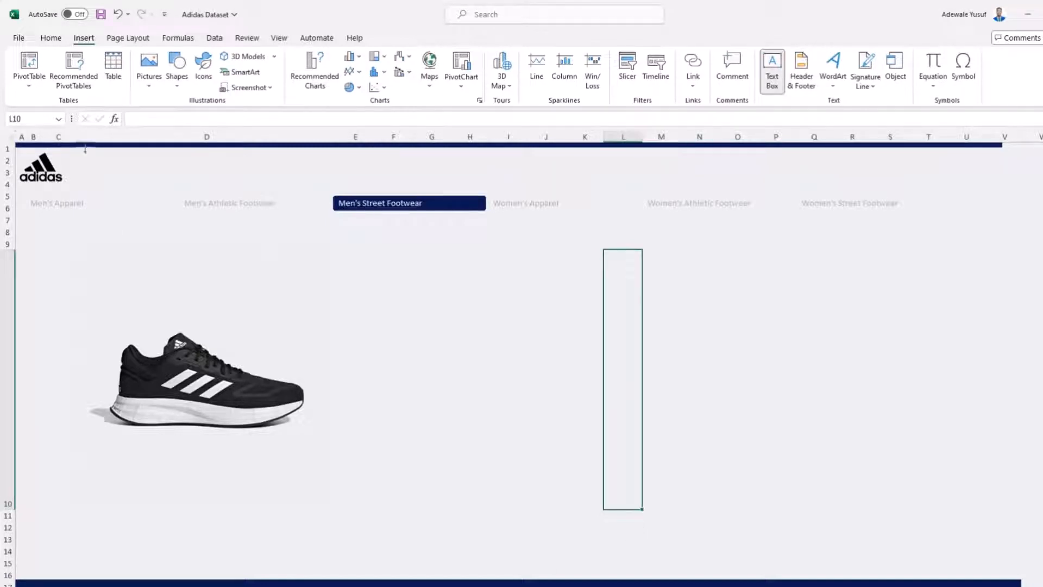
{"action": "left_click_drag", "start_coordinate": [84, 151], "coordinate": [343, 181]}
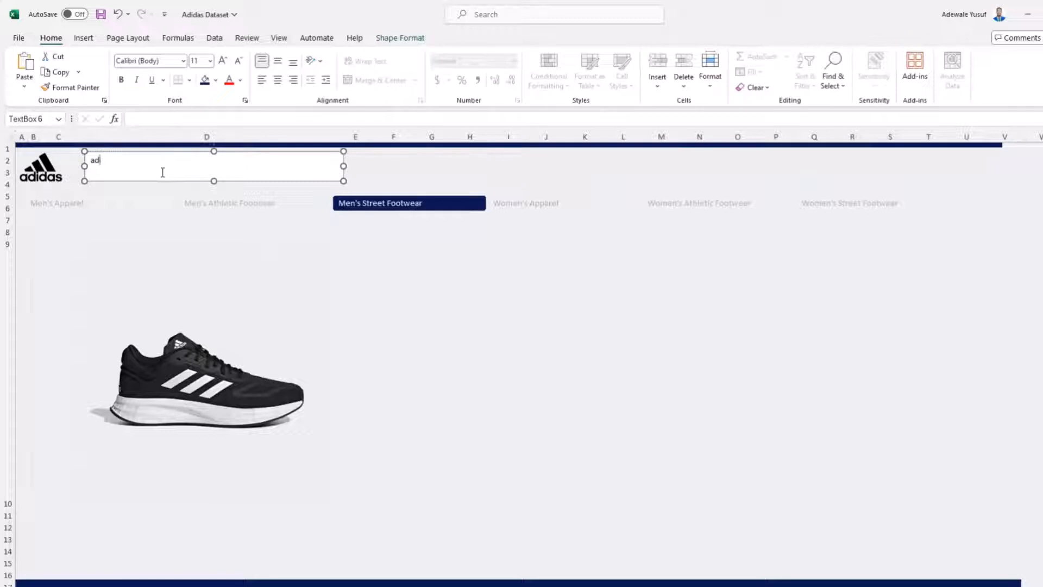
{"action": "key", "text": "alt+Tab"}
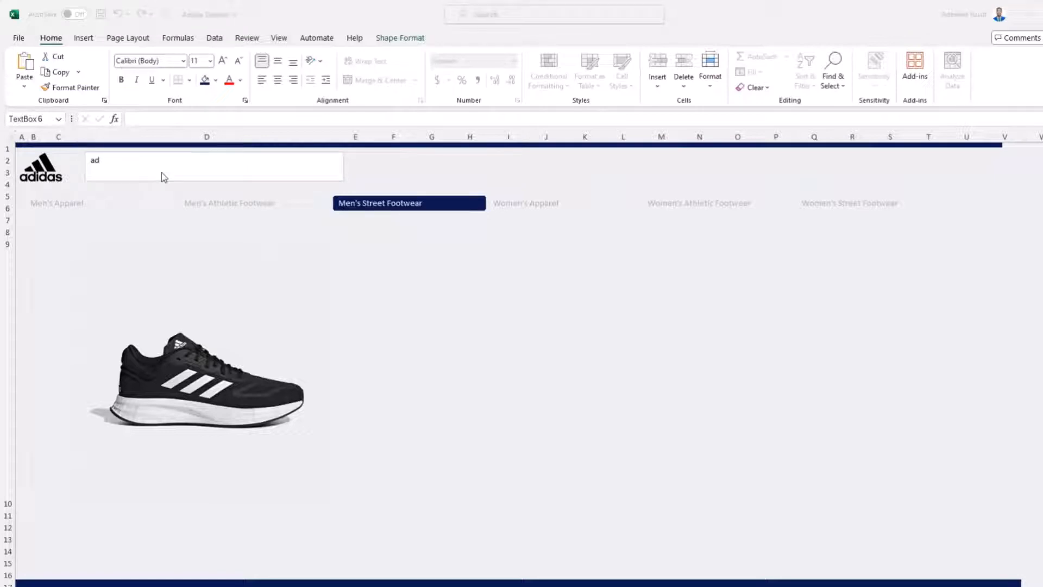
{"action": "left_click", "coordinate": [114, 168]}
{"action": "key", "text": "BackSpace"}
{"action": "key", "text": "BackSpace"}
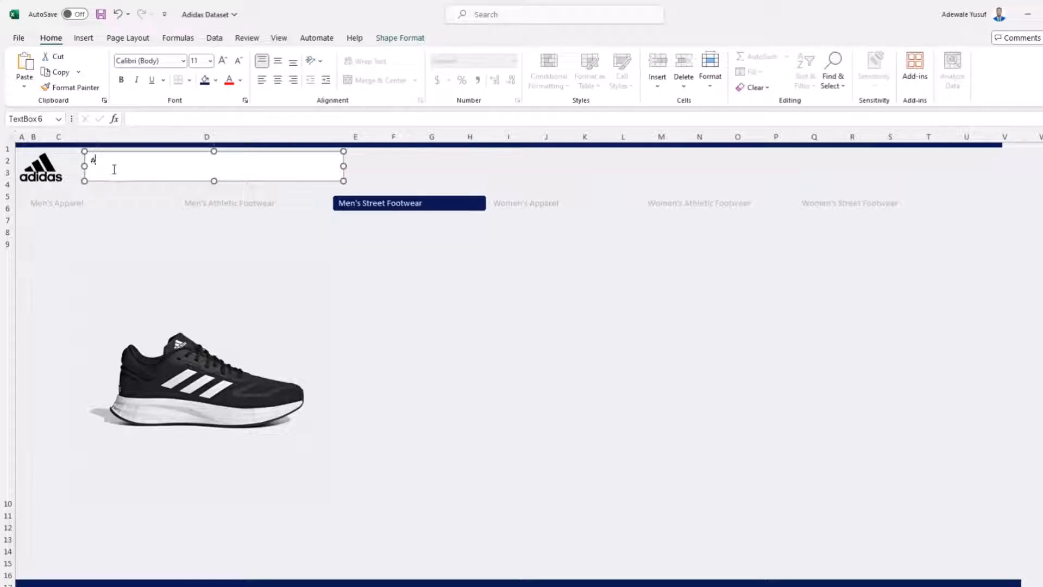
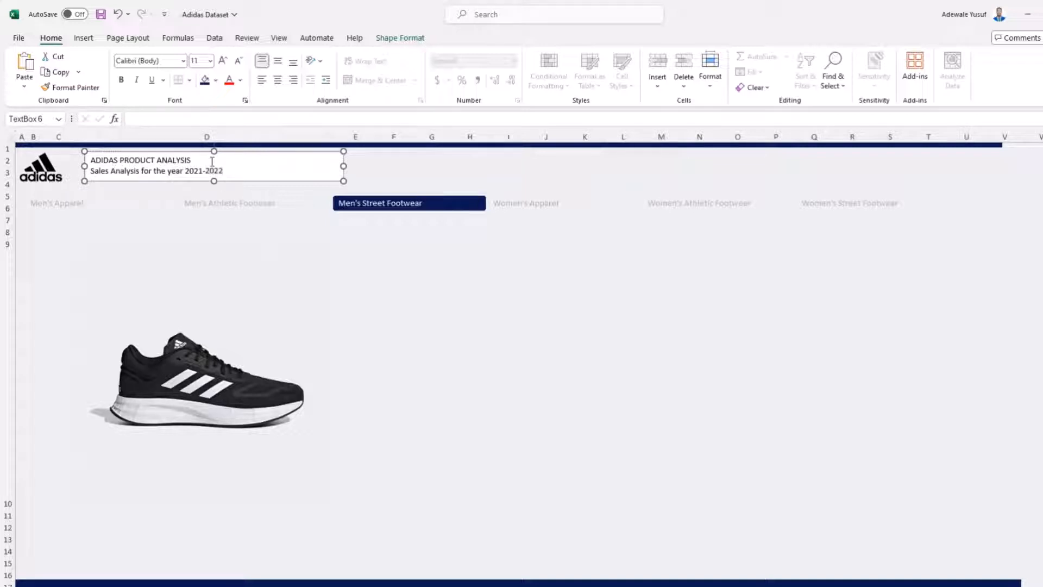
Step: Enlarge the "ADIDAS PRODUCT ANALYSIS" title line to font size 24
{"action": "left_click_drag", "start_coordinate": [195, 160], "coordinate": [90, 160]}
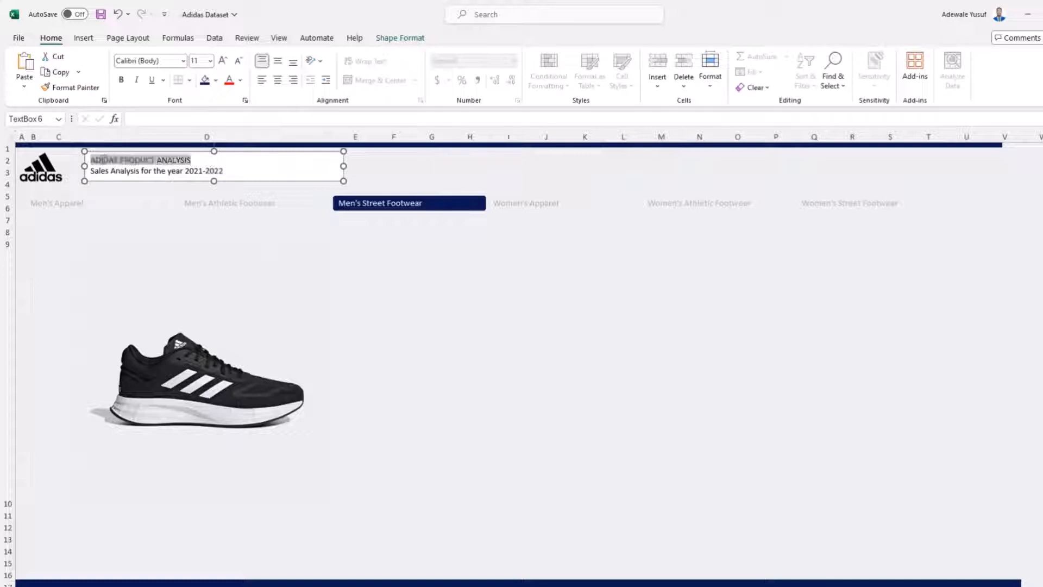
{"action": "left_click", "coordinate": [223, 61]}
{"action": "left_click", "coordinate": [223, 61]}
{"action": "left_click", "coordinate": [222, 60]}
{"action": "left_click", "coordinate": [223, 61]}
{"action": "left_click", "coordinate": [222, 63]}
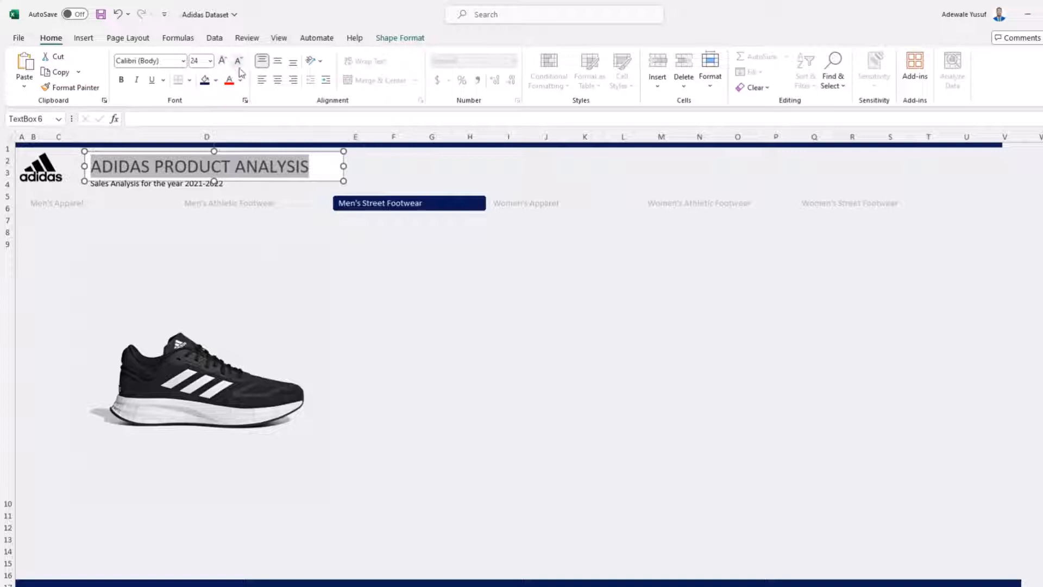
Step: Reduce the "ADIDAS PRODUCT ANALYSIS" line to font size 20 and heighten the header text box to about 0.62"
{"action": "left_click", "coordinate": [238, 61]}
{"action": "left_click", "coordinate": [238, 61]}
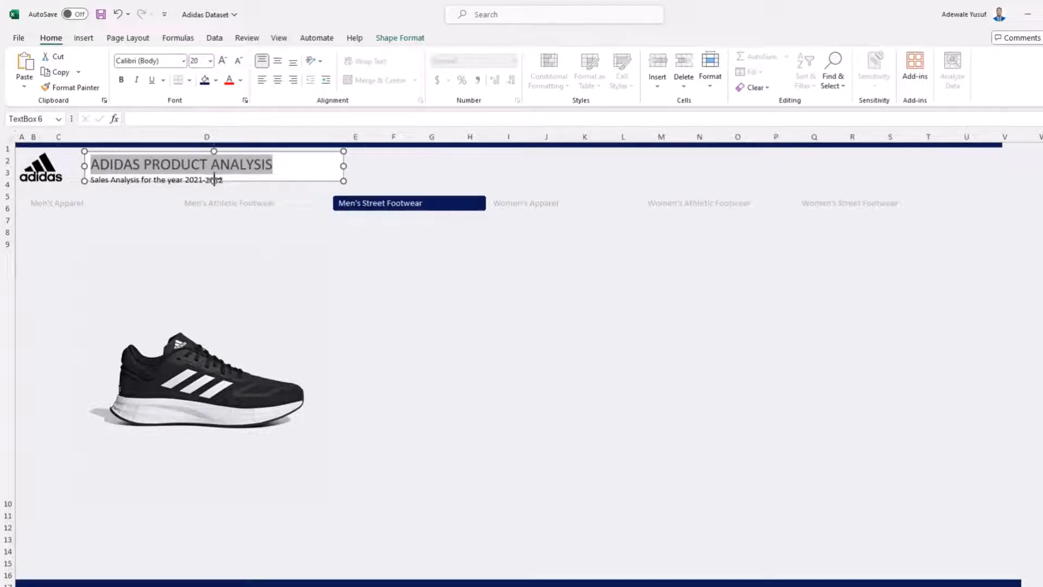
{"action": "left_click_drag", "start_coordinate": [214, 181], "coordinate": [214, 187]}
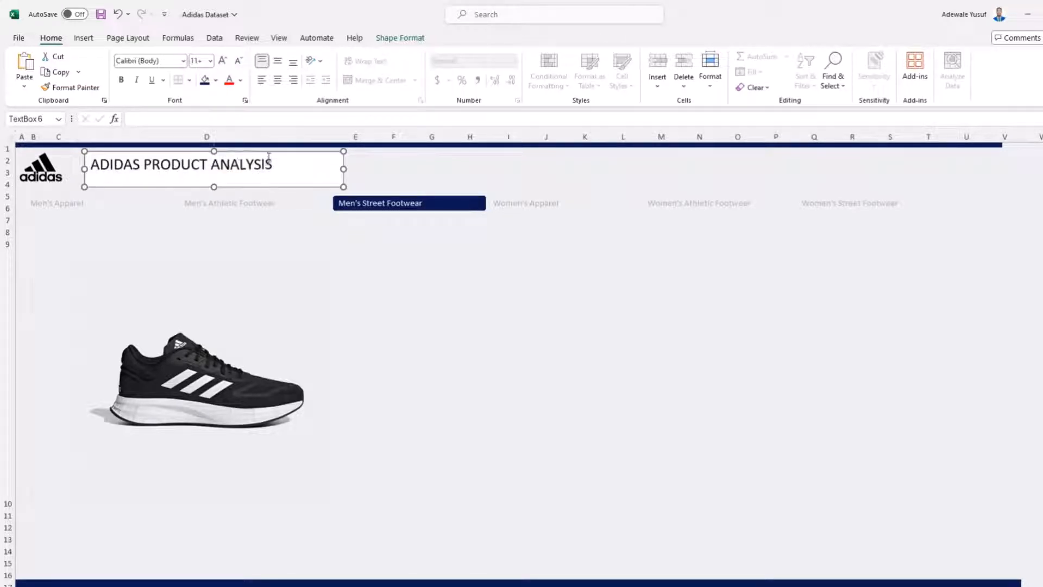
Step: Color the header text box's text dark gray and remove the box's fill and outline
{"action": "left_click", "coordinate": [240, 80]}
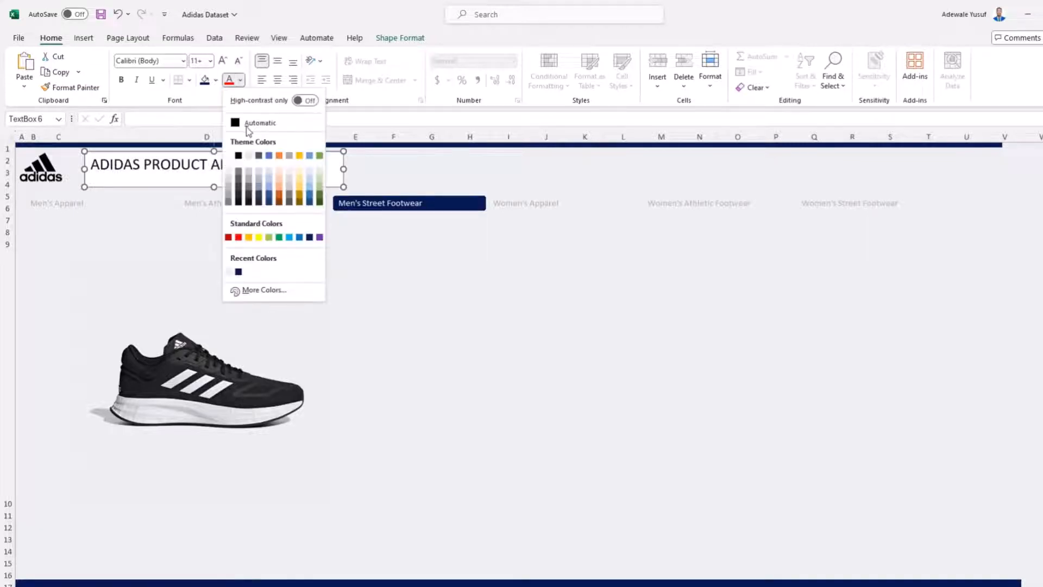
{"action": "left_click", "coordinate": [239, 190]}
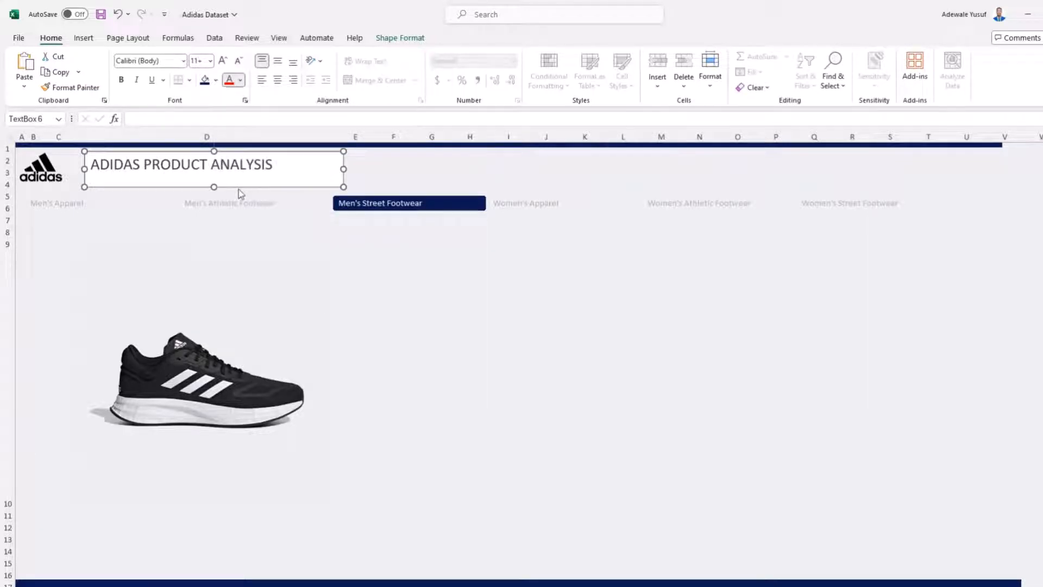
{"action": "left_click", "coordinate": [399, 38]}
{"action": "left_click", "coordinate": [442, 56]}
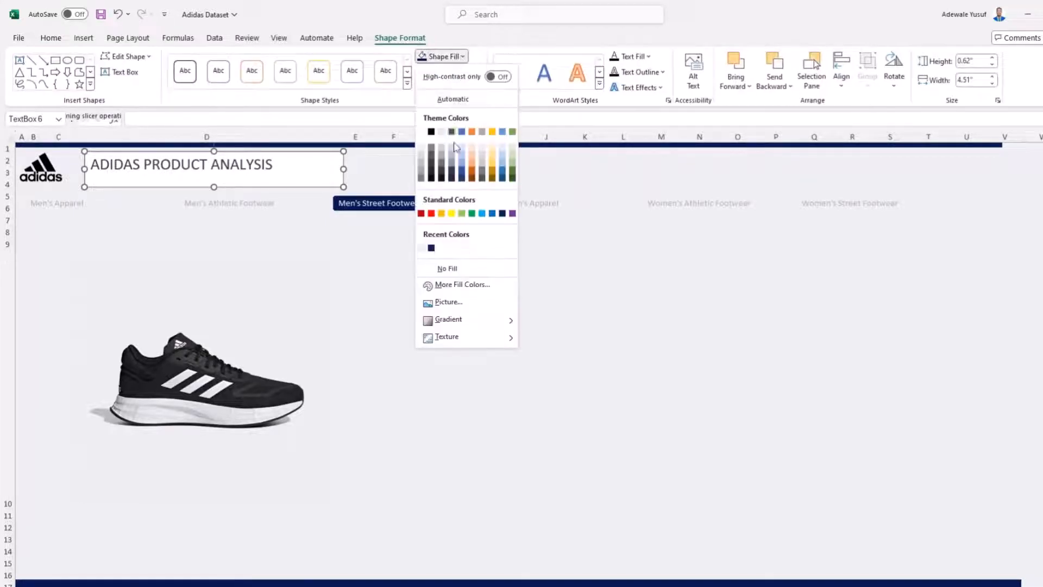
{"action": "left_click", "coordinate": [467, 267]}
{"action": "left_click", "coordinate": [461, 72]}
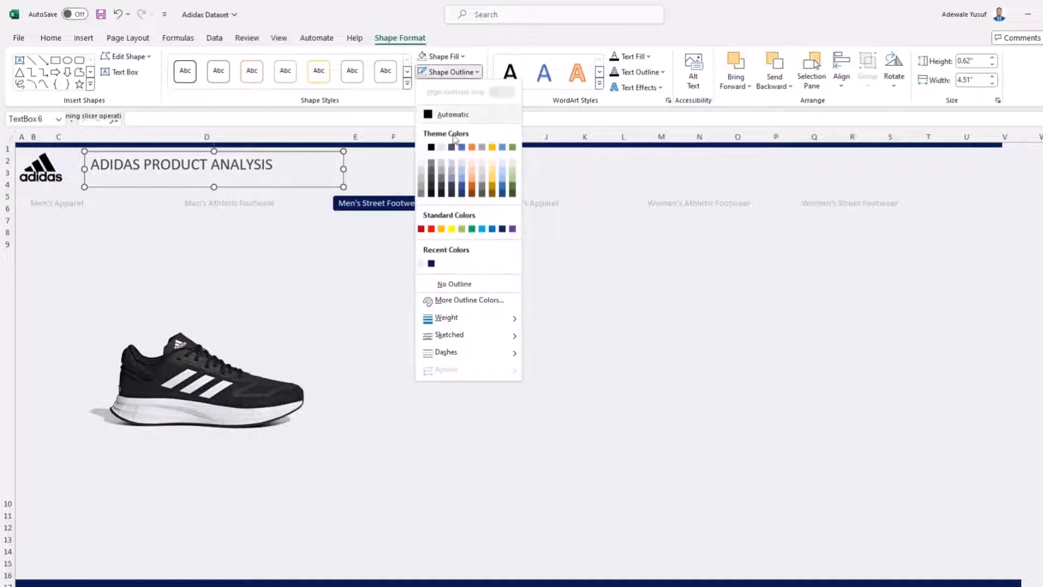
{"action": "left_click", "coordinate": [451, 282]}
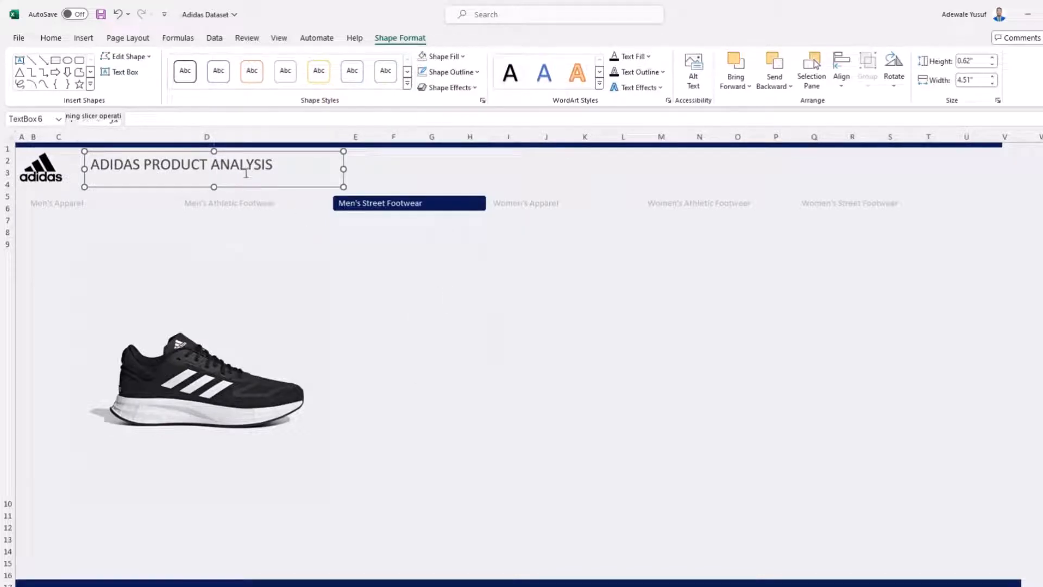
Step: Heighten the header text box to about 0.82" and move it closer to the Adidas logo
{"action": "left_click", "coordinate": [246, 173]}
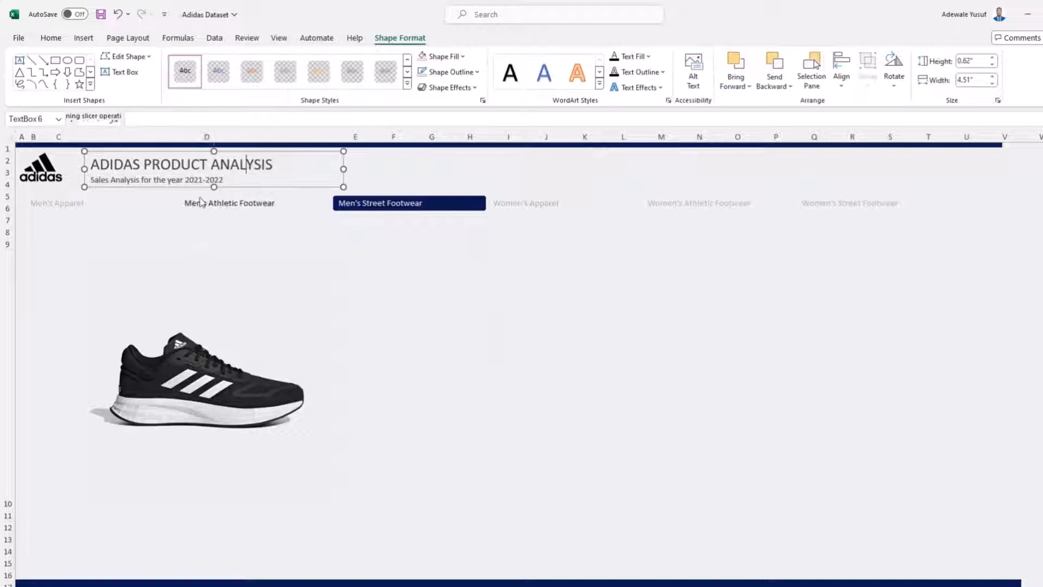
{"action": "left_click_drag", "start_coordinate": [217, 180], "coordinate": [207, 197]}
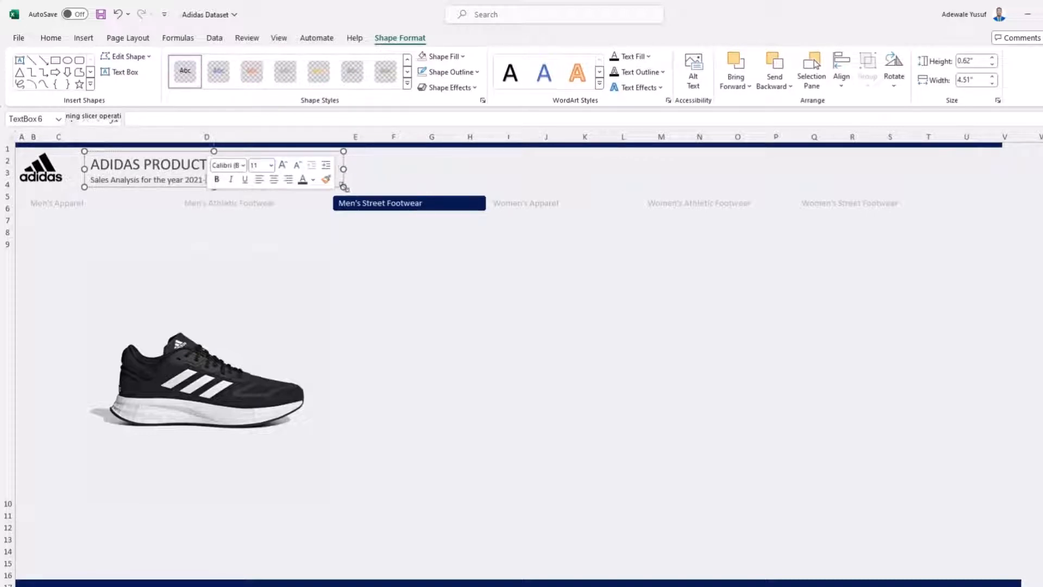
{"action": "left_click_drag", "start_coordinate": [343, 186], "coordinate": [344, 199]}
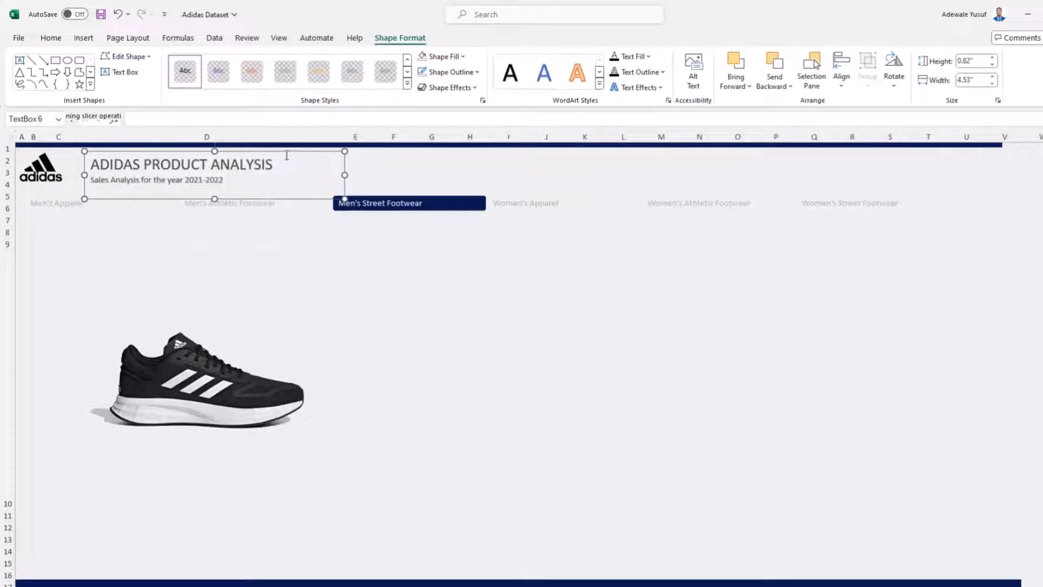
{"action": "left_click_drag", "start_coordinate": [287, 155], "coordinate": [268, 151]}
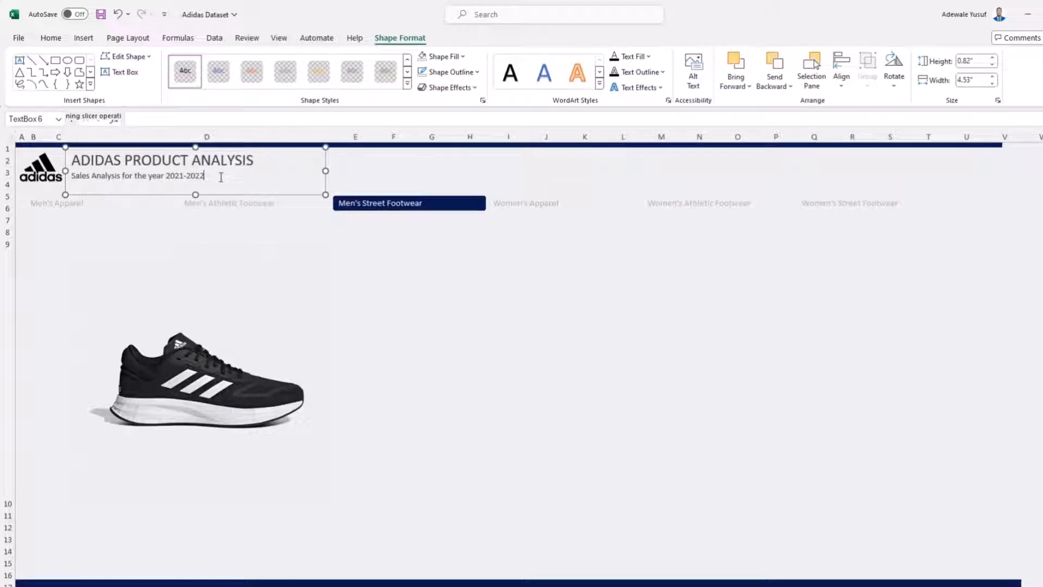
Step: Color the "Sales Analysis for the year 2021-2022" line with the recent dark navy and deselect the text box
{"action": "left_click_drag", "start_coordinate": [205, 175], "coordinate": [70, 175]}
{"action": "left_click", "coordinate": [50, 38]}
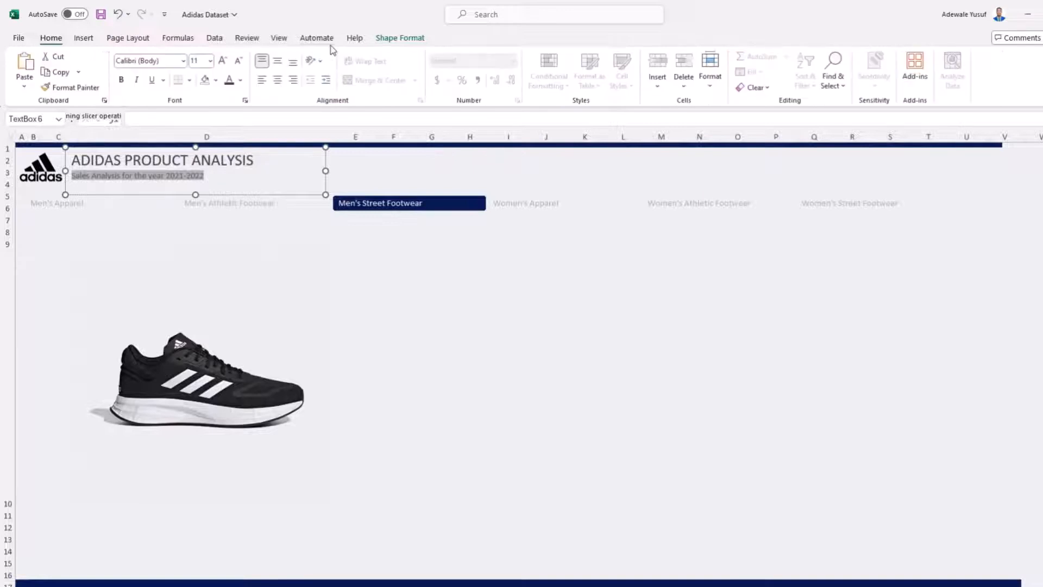
{"action": "left_click", "coordinate": [240, 80]}
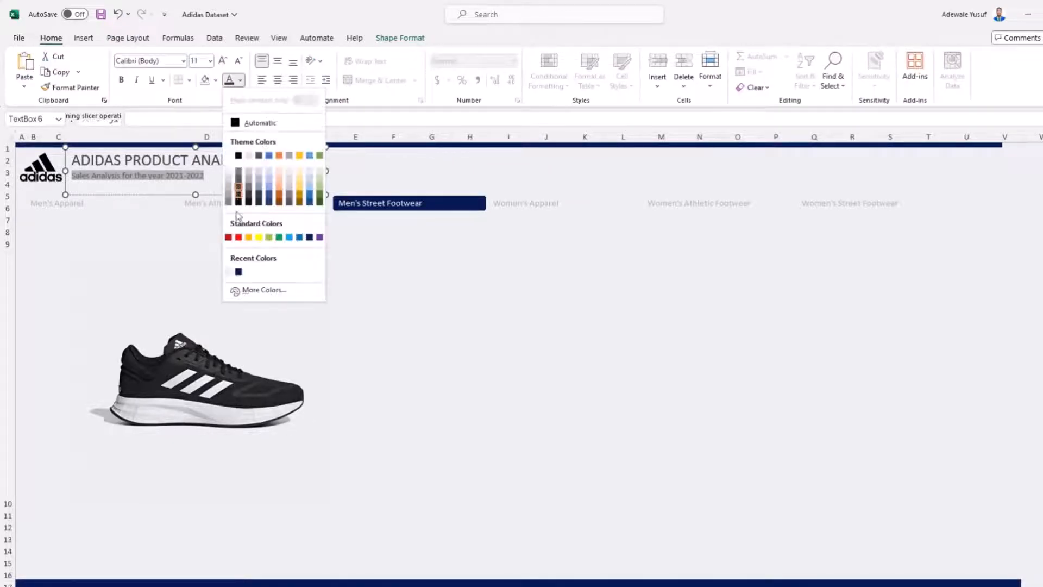
{"action": "left_click", "coordinate": [239, 271]}
{"action": "left_click", "coordinate": [344, 282]}
{"action": "left_click", "coordinate": [503, 274]}
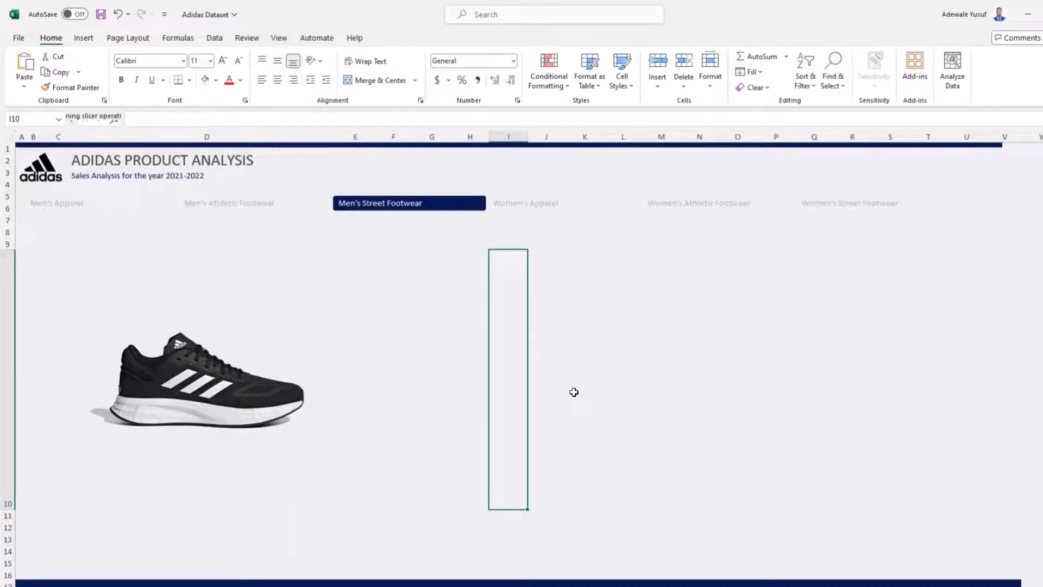
Step: Switch to the Report sheet and narrow column A so the pivot tables sit closer together
{"action": "left_click", "coordinate": [635, 342]}
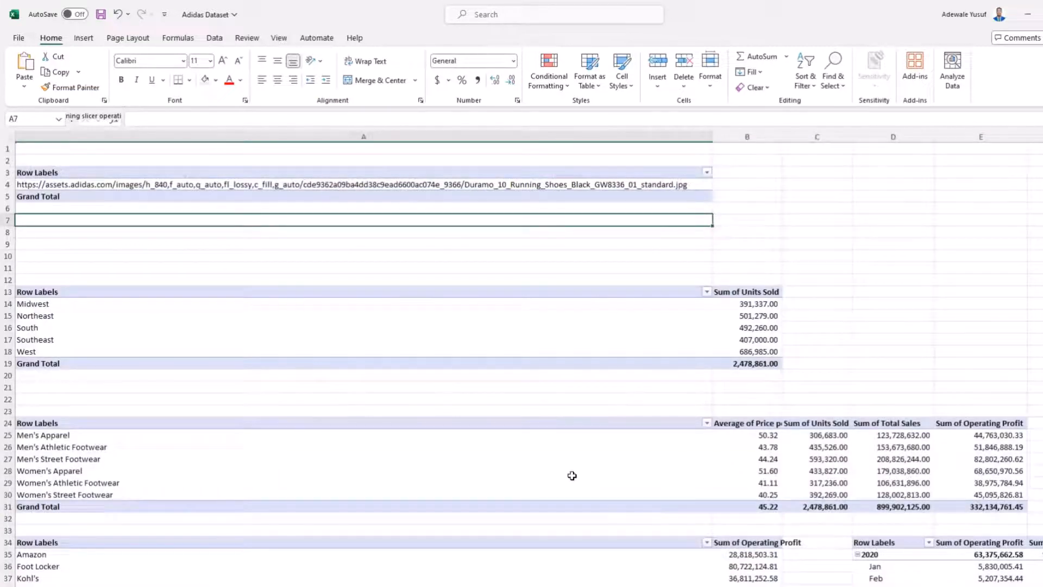
{"action": "left_click", "coordinate": [197, 328]}
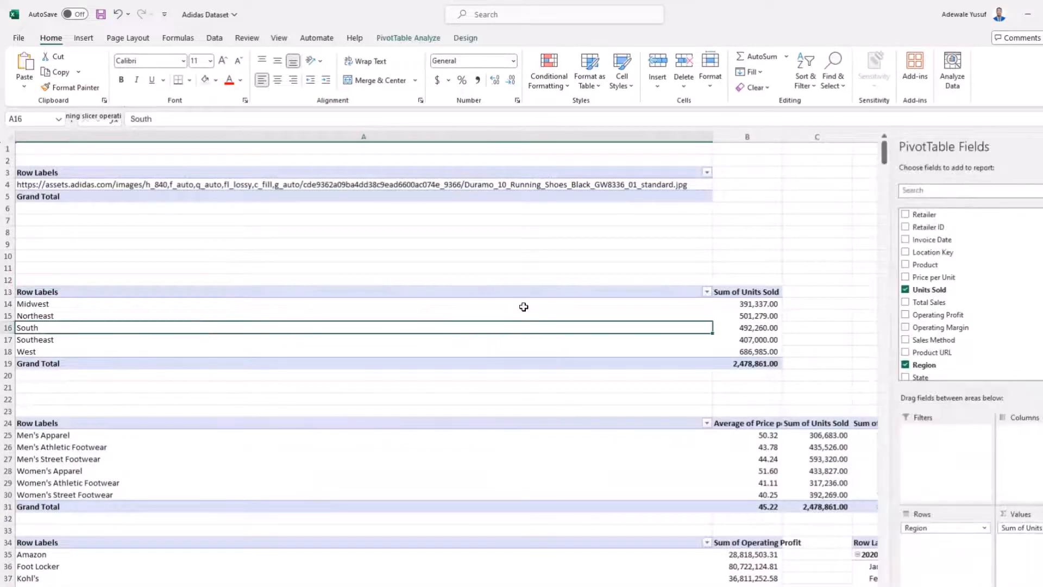
{"action": "left_click_drag", "start_coordinate": [523, 307], "coordinate": [525, 317]}
{"action": "left_click_drag", "start_coordinate": [712, 136], "coordinate": [231, 223]}
{"action": "left_click", "coordinate": [263, 324]}
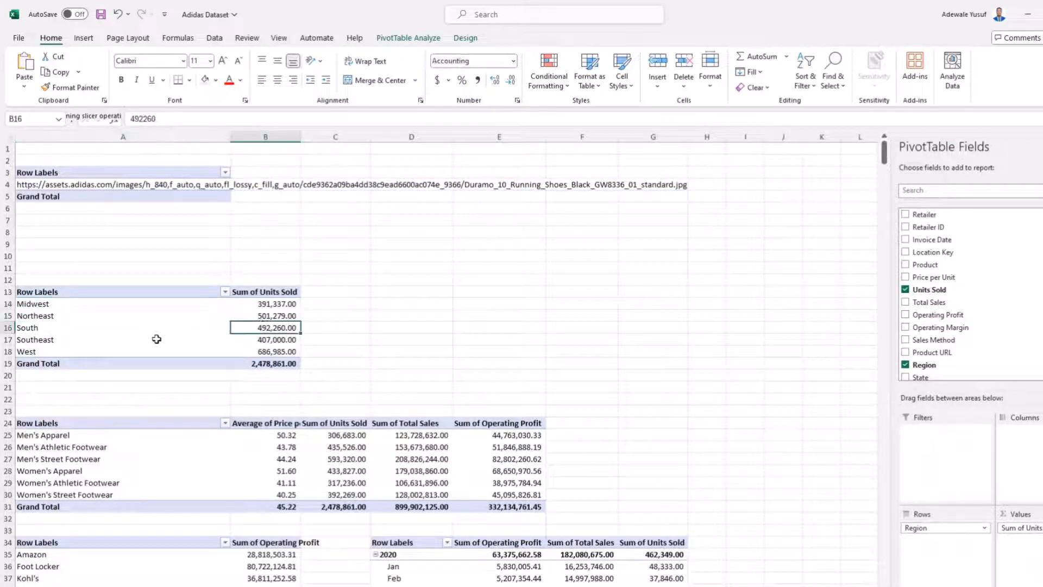
Step: Insert a 2-D clustered bar chart from the pivot table of units sold by region
{"action": "left_click", "coordinate": [162, 328]}
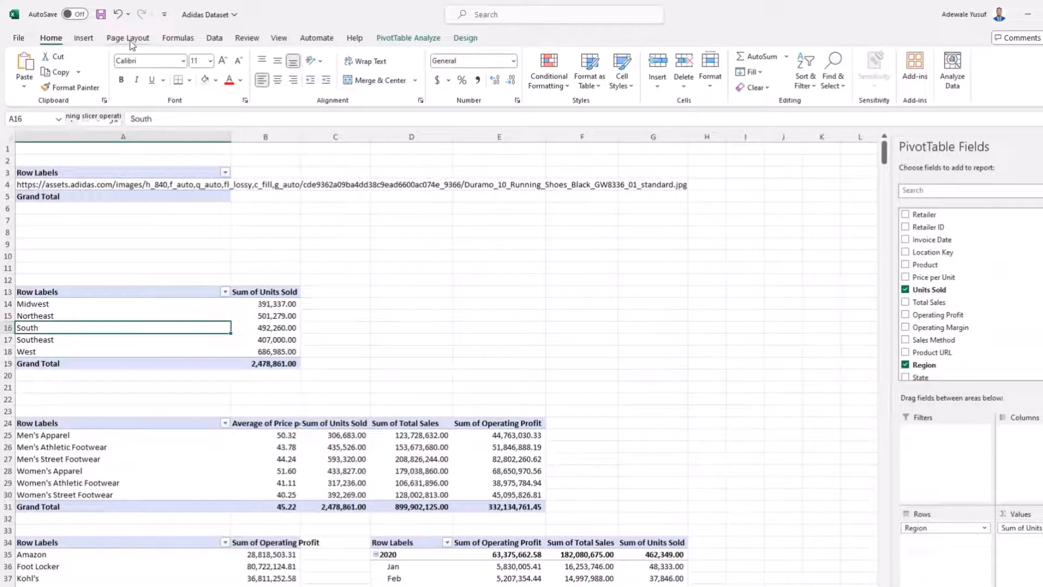
{"action": "left_click", "coordinate": [84, 38]}
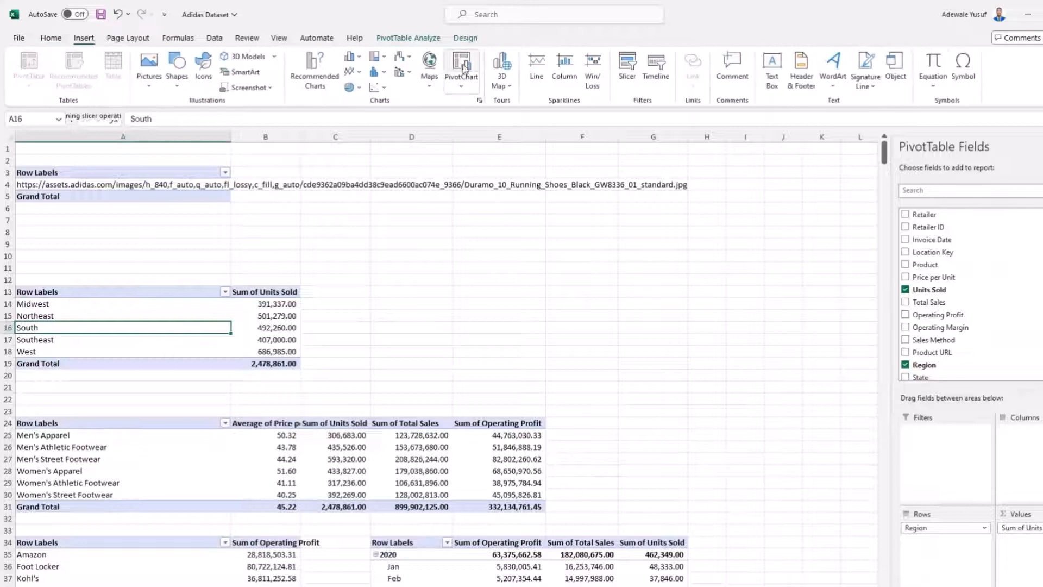
{"action": "left_click", "coordinate": [360, 57]}
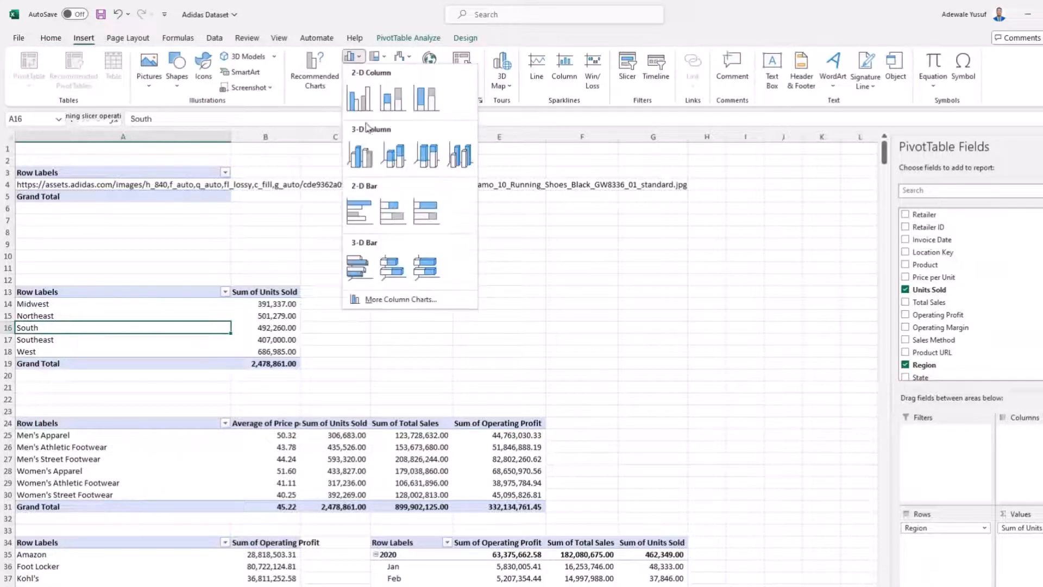
{"action": "left_click", "coordinate": [358, 212]}
{"action": "left_click_drag", "start_coordinate": [524, 311], "coordinate": [592, 248]}
Step: Transfer the units-sold bar chart from the Report sheet to the dashboard, placing it below the Women's Apparel slicer button
{"action": "key", "text": "ctrl+x"}
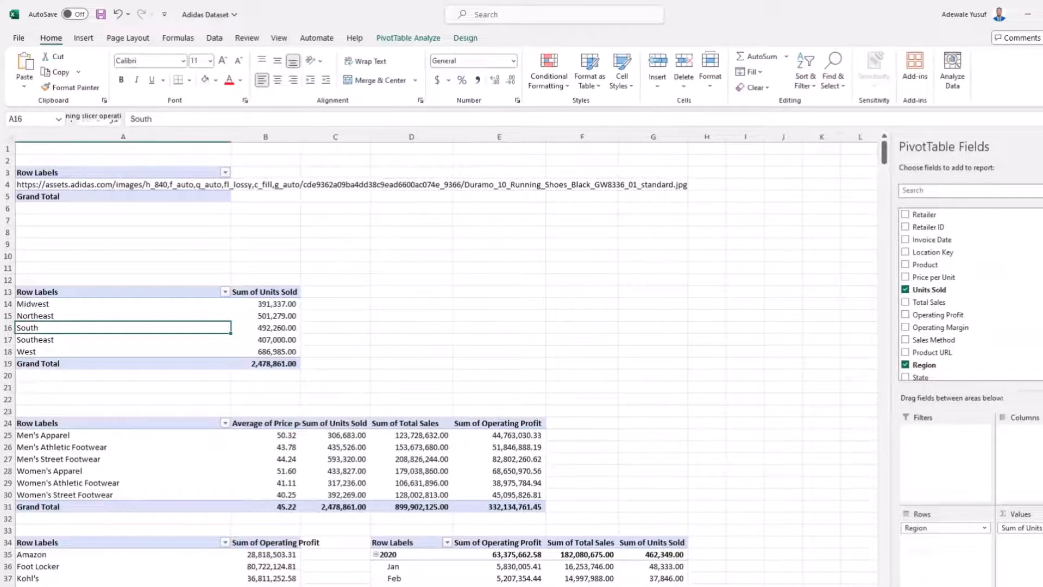
{"action": "left_click", "coordinate": [304, 585]}
{"action": "key", "text": "ctrl+v"}
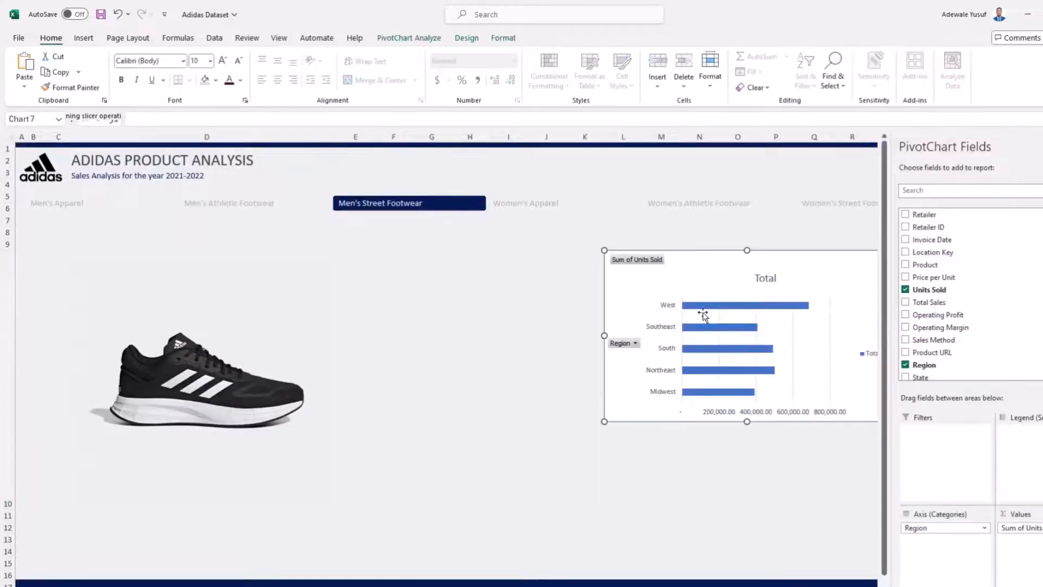
{"action": "left_click_drag", "start_coordinate": [733, 263], "coordinate": [621, 263]}
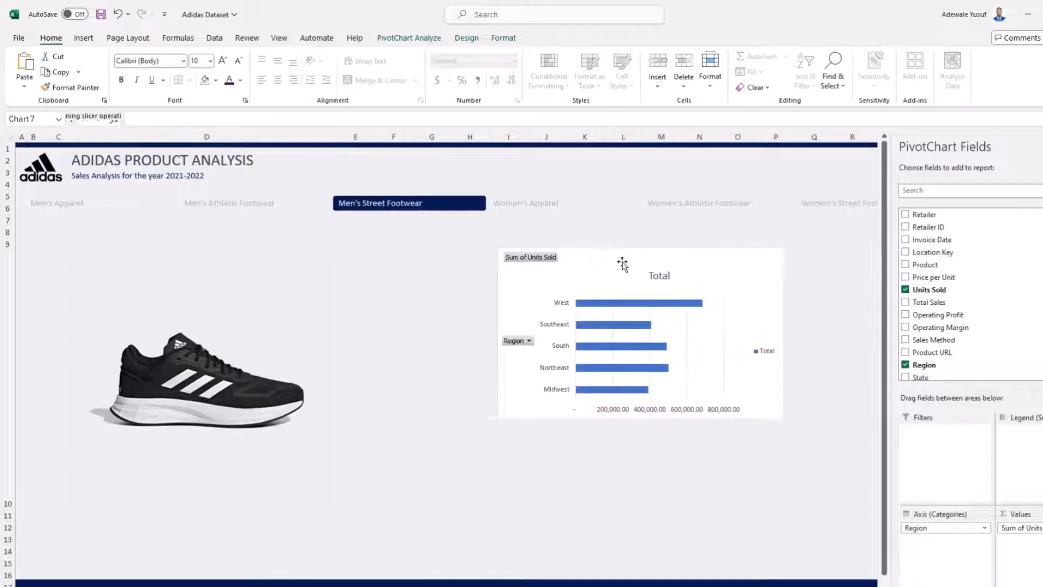
Step: Delete the units-sold chart's legend and hide all of its field buttons
{"action": "left_click", "coordinate": [763, 353]}
{"action": "key", "text": "Delete"}
{"action": "left_click", "coordinate": [664, 276]}
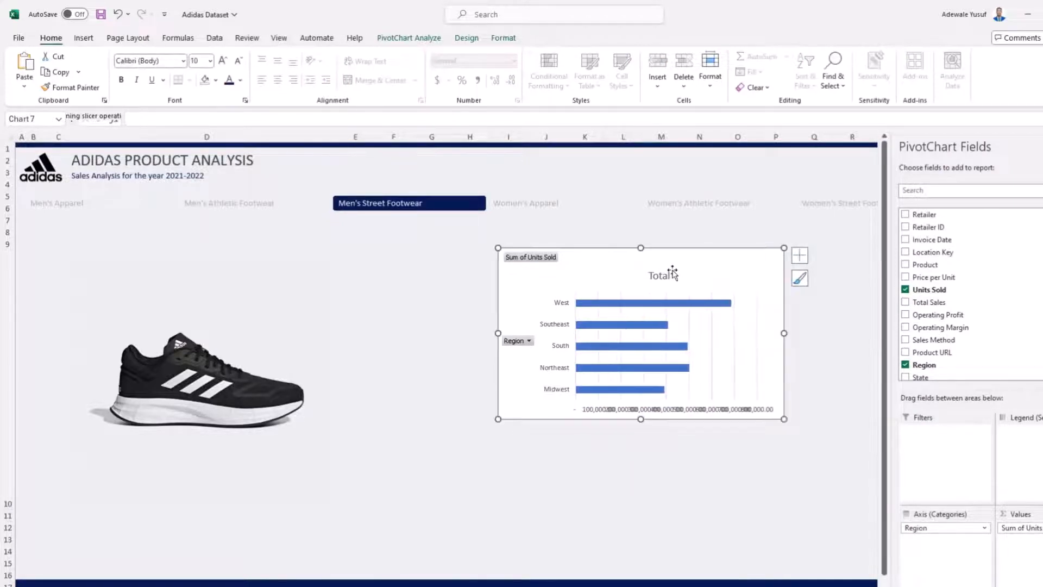
{"action": "left_click", "coordinate": [667, 276]}
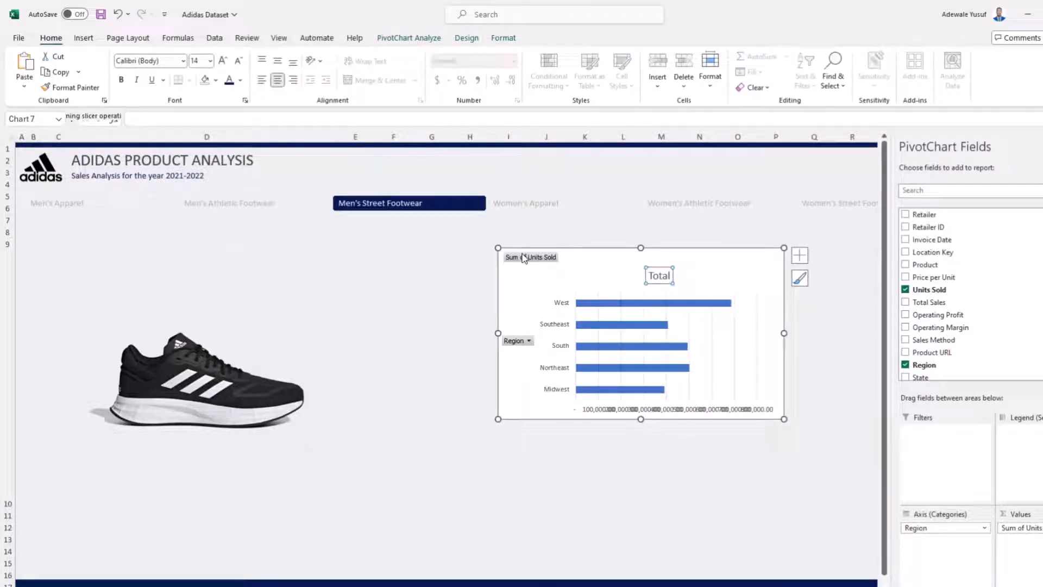
{"action": "right_click", "coordinate": [524, 258]}
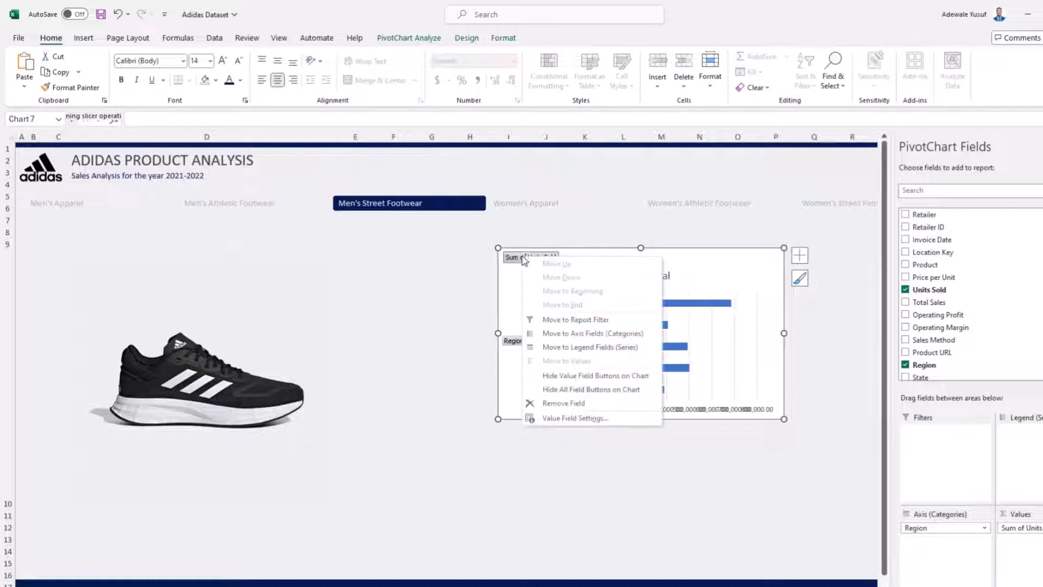
{"action": "left_click", "coordinate": [594, 390]}
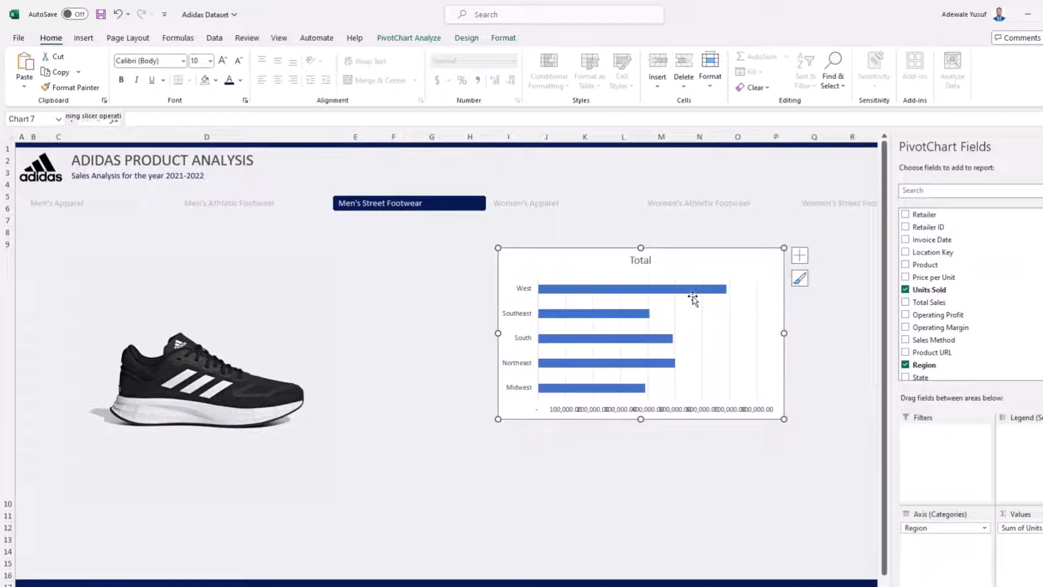
Step: Remove the units-sold chart's gridlines and horizontal value axis, and add data labels to its bars
{"action": "left_click", "coordinate": [799, 255]}
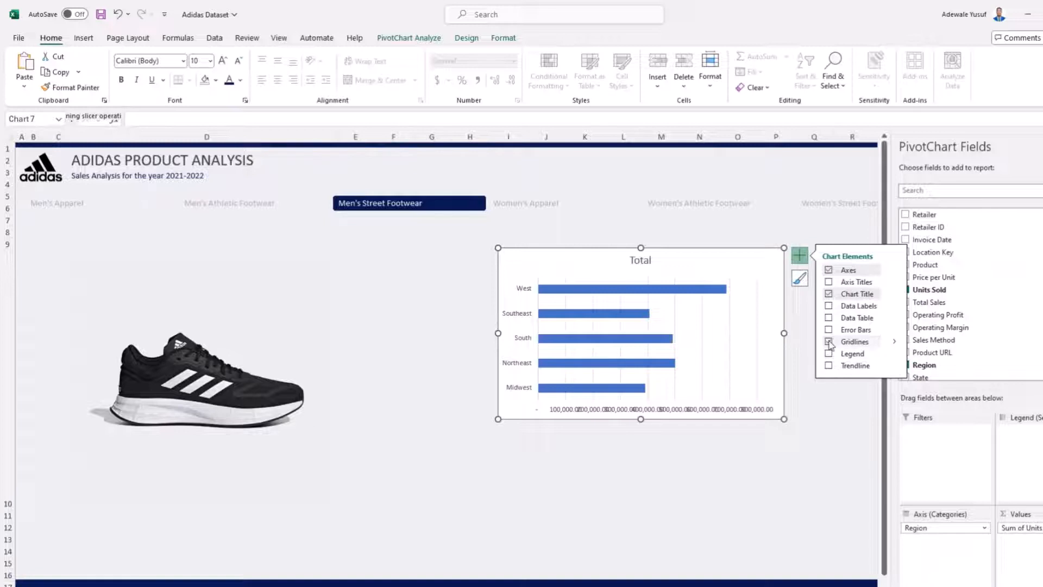
{"action": "left_click", "coordinate": [829, 342]}
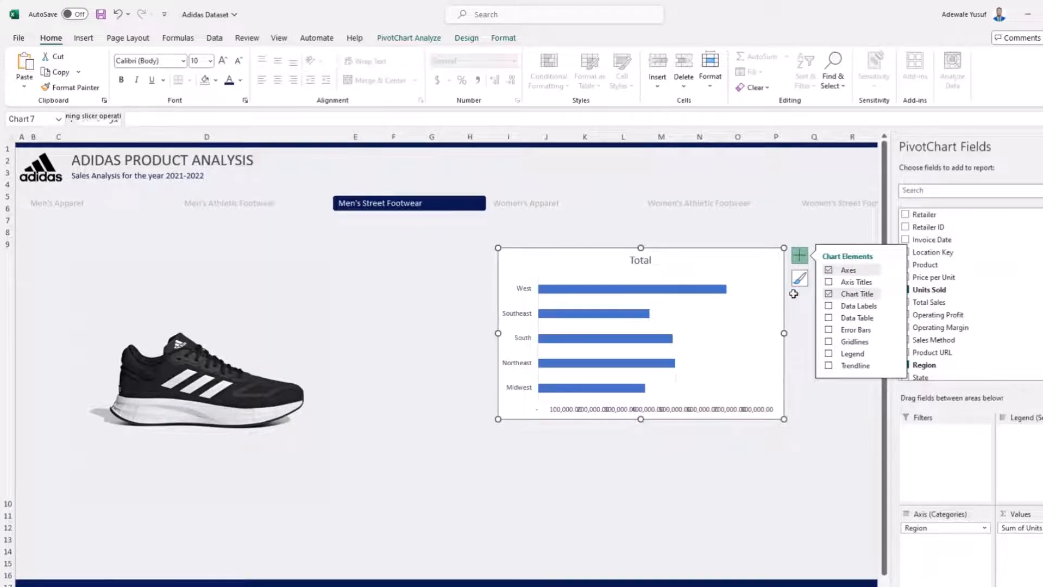
{"action": "left_click", "coordinate": [710, 415]}
{"action": "key", "text": "Delete"}
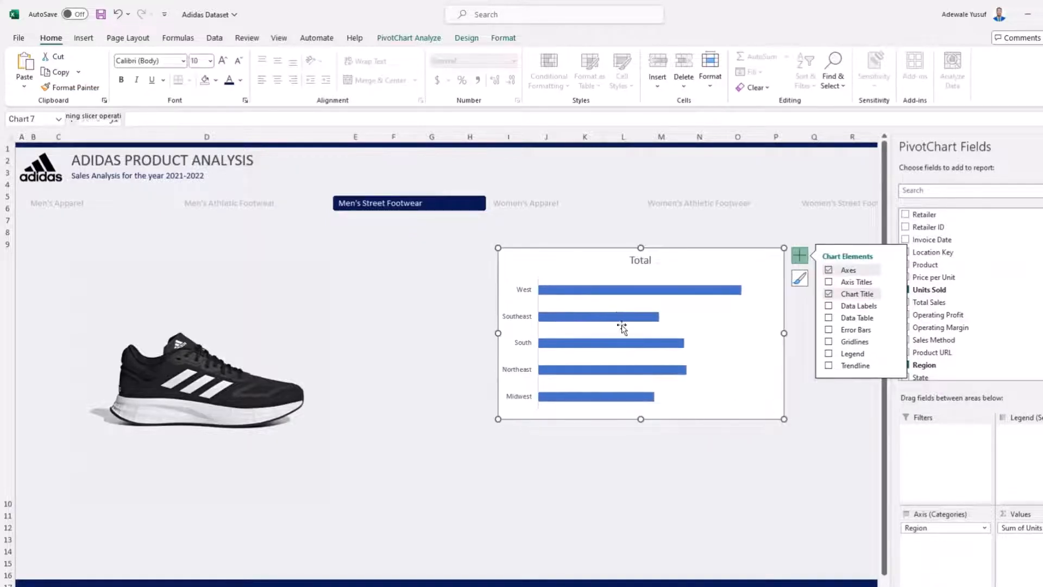
{"action": "left_click", "coordinate": [829, 305]}
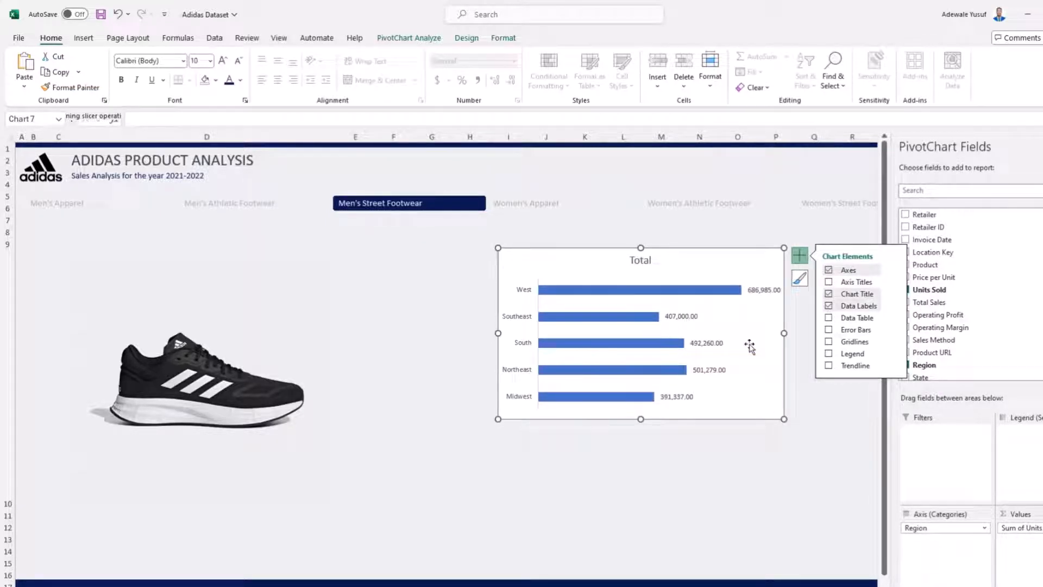
Step: Thicken the region bars by setting the data series gap width to 77% and the series overlap to 37%
{"action": "left_click", "coordinate": [729, 295]}
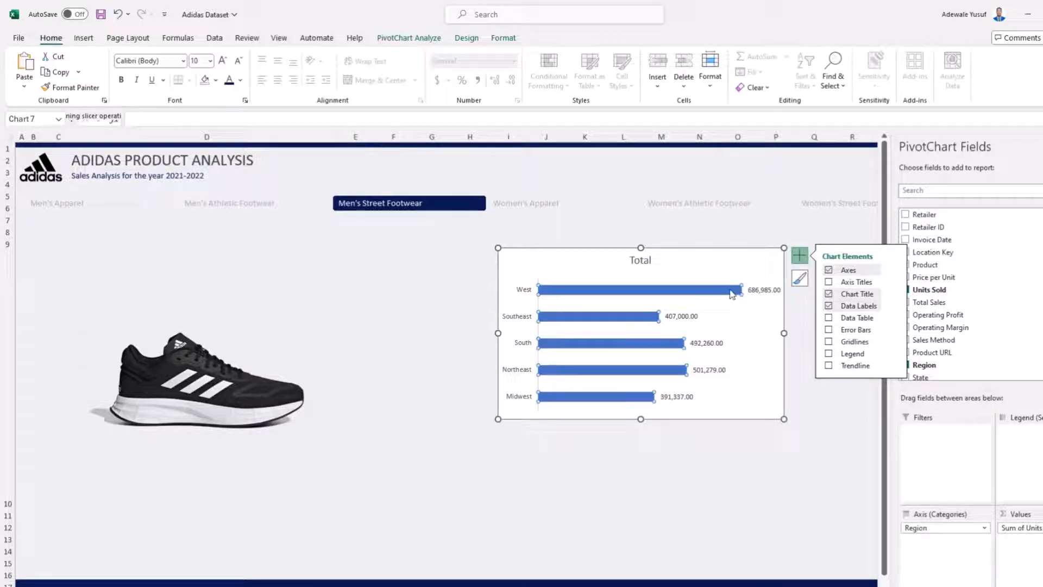
{"action": "right_click", "coordinate": [663, 293]}
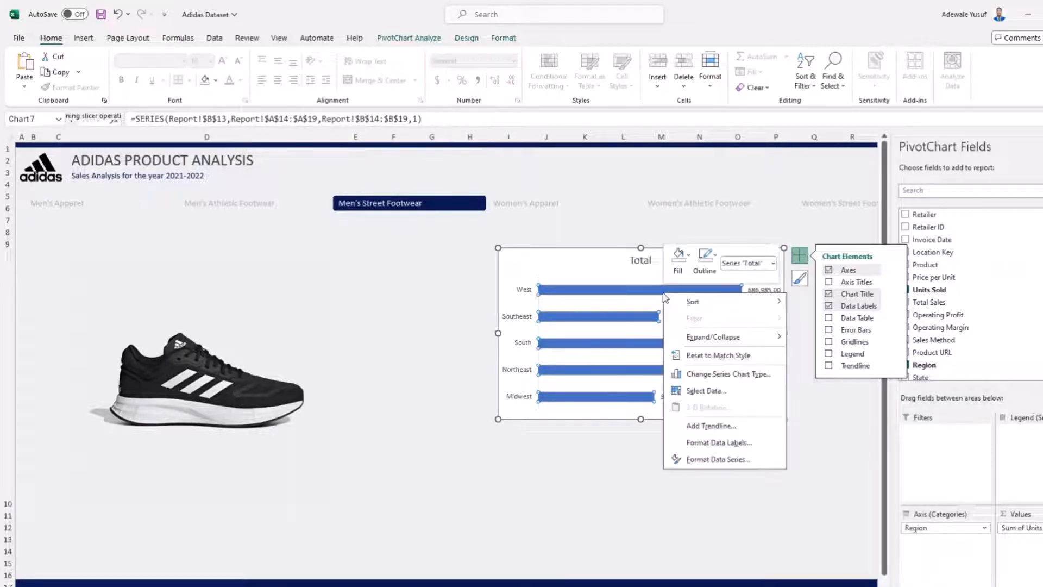
{"action": "left_click", "coordinate": [718, 460]}
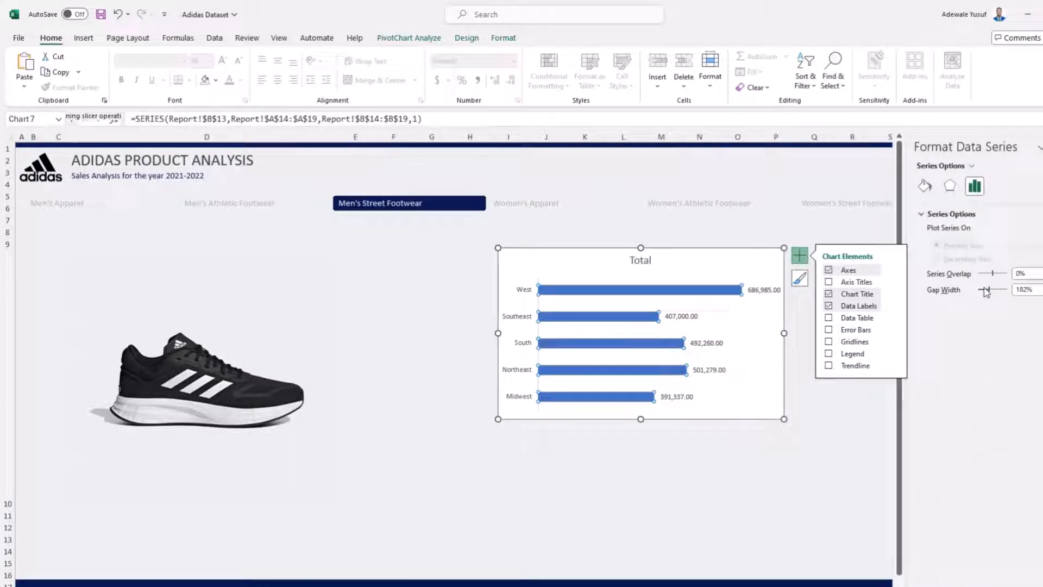
{"action": "left_click_drag", "start_coordinate": [991, 277], "coordinate": [995, 277]}
{"action": "left_click_drag", "start_coordinate": [988, 294], "coordinate": [985, 294]}
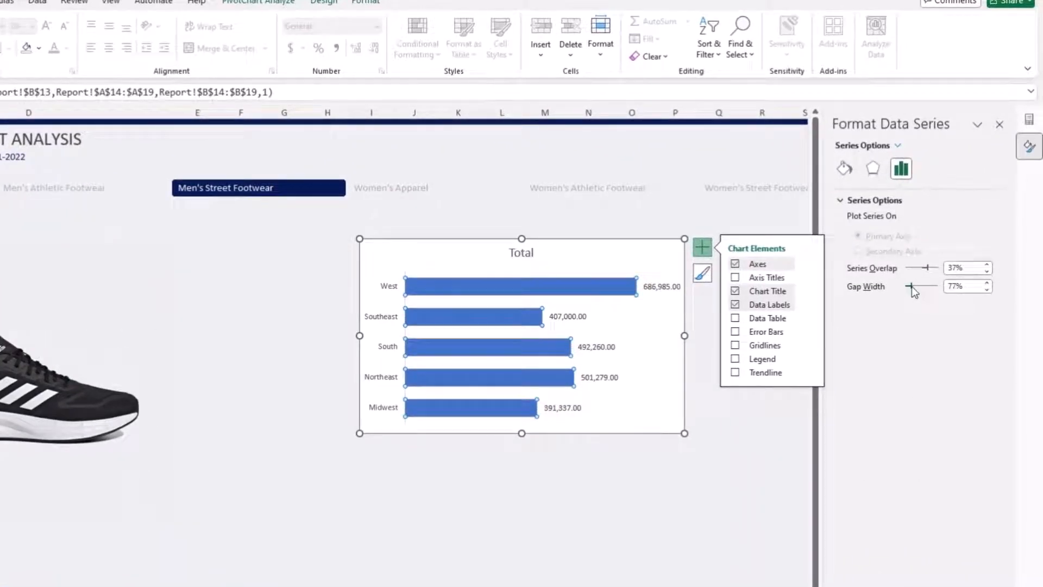
Step: Set the bars' gap width to 59% and position the units-sold chart's data labels at Inside End
{"action": "left_click_drag", "start_coordinate": [911, 286], "coordinate": [910, 287]}
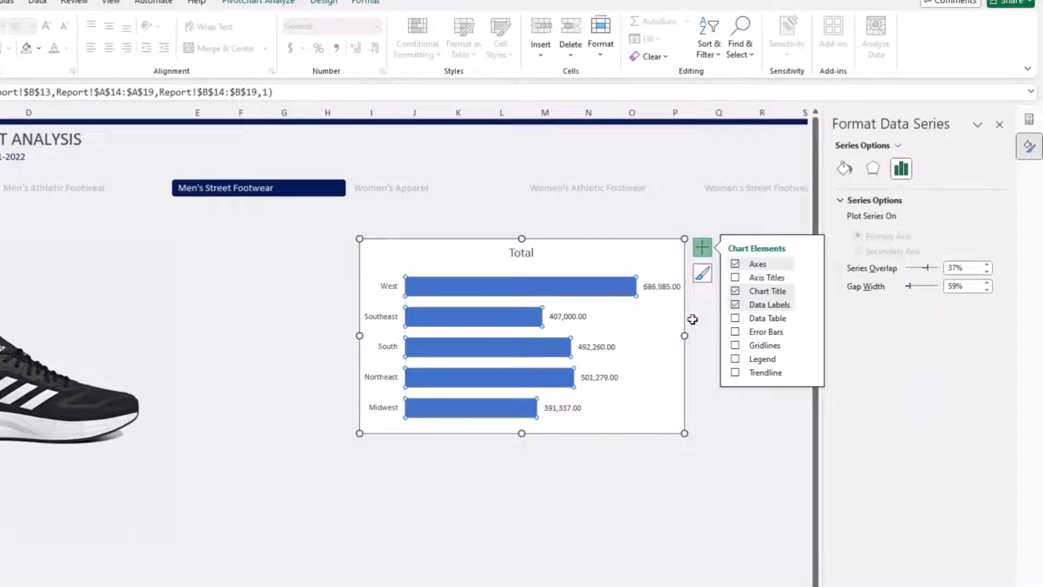
{"action": "left_click", "coordinate": [810, 305]}
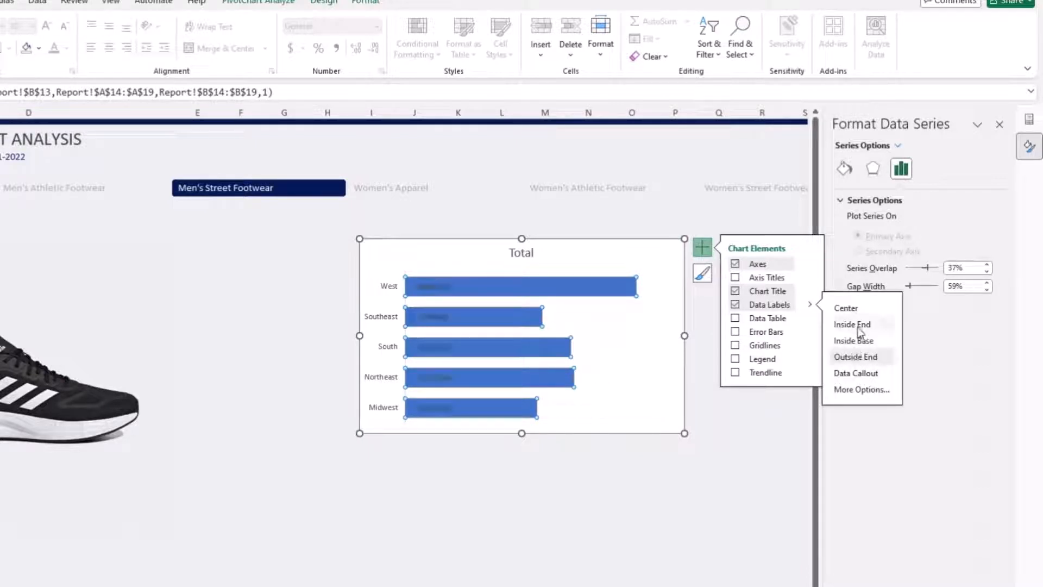
{"action": "left_click", "coordinate": [858, 325]}
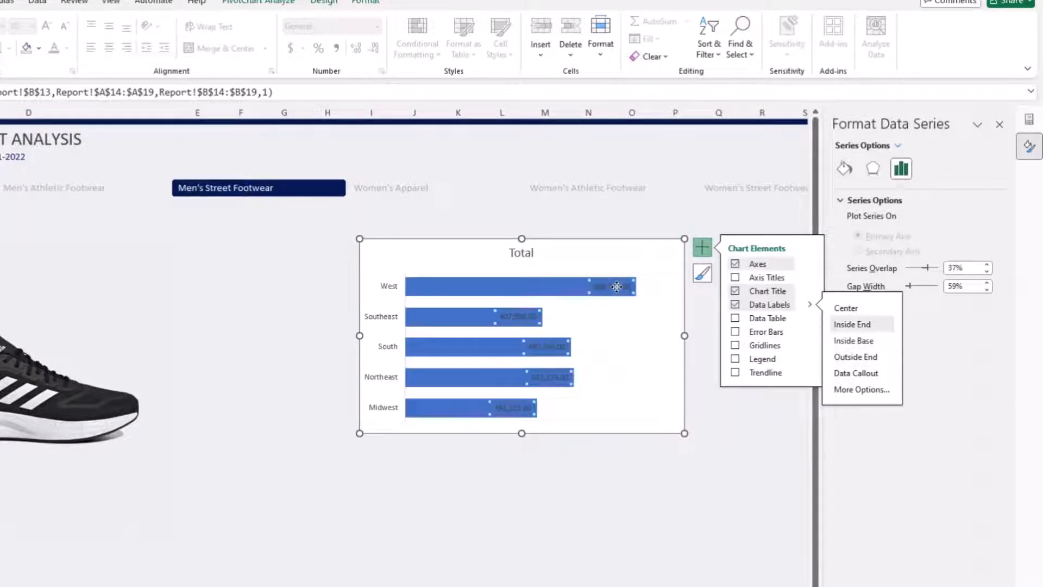
Step: Color the data labels inside the region bars white
{"action": "left_click", "coordinate": [66, 48]}
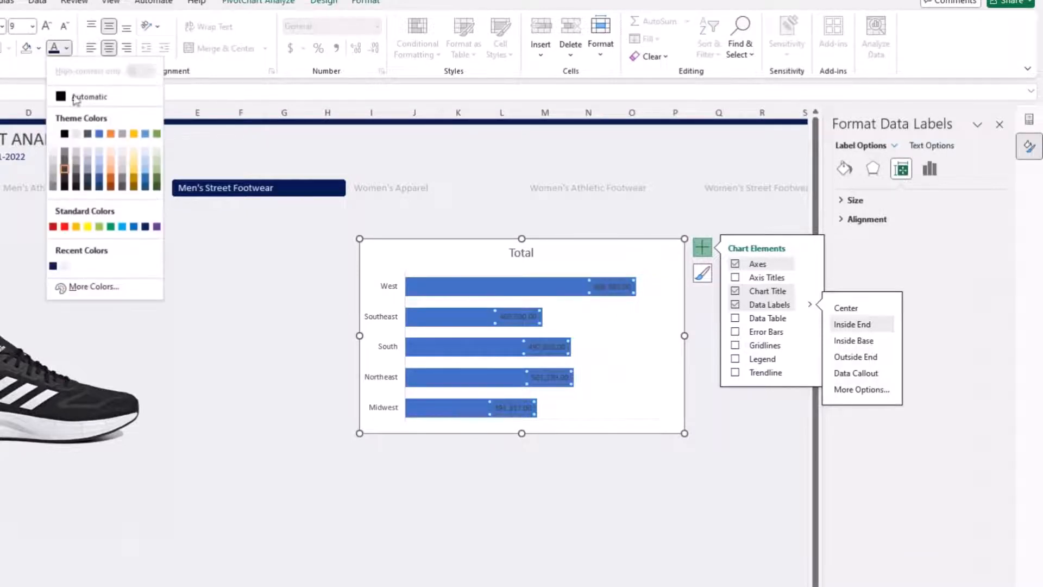
{"action": "left_click", "coordinate": [53, 134]}
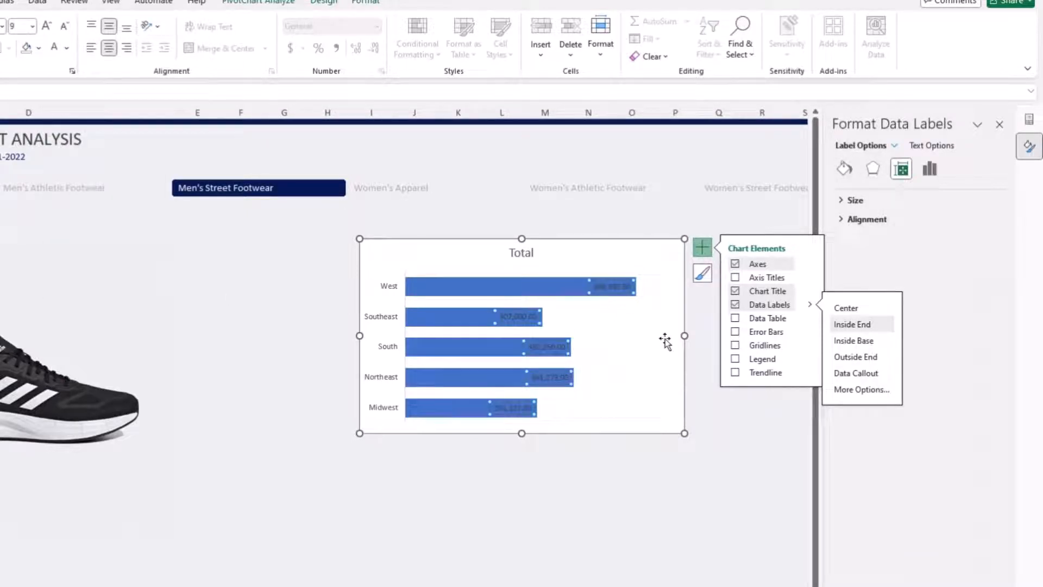
{"action": "left_click", "coordinate": [667, 328]}
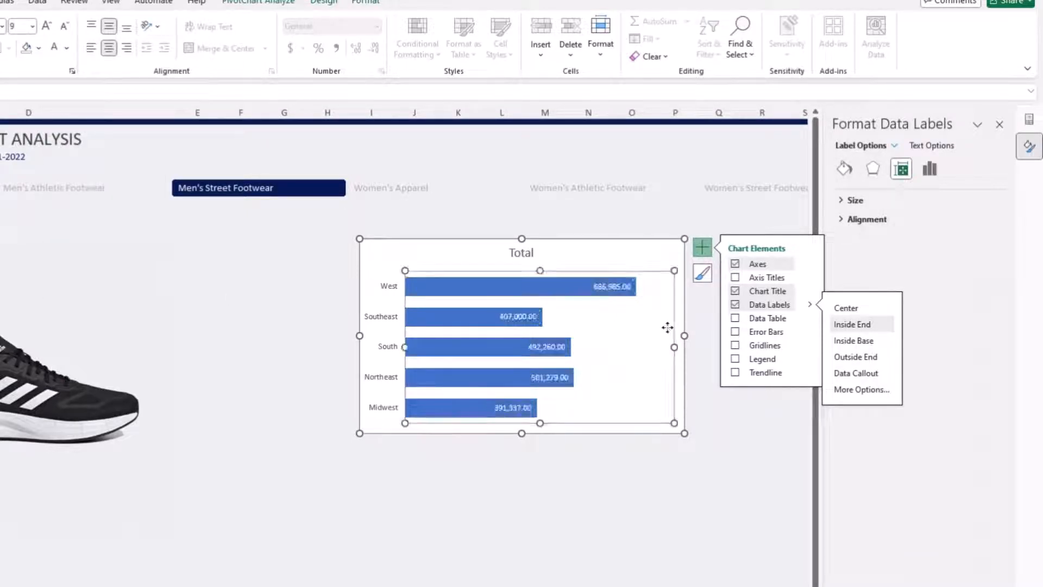
Step: Set the units-sold chart area's fill to No fill
{"action": "left_click", "coordinate": [655, 262]}
{"action": "left_click", "coordinate": [845, 170]}
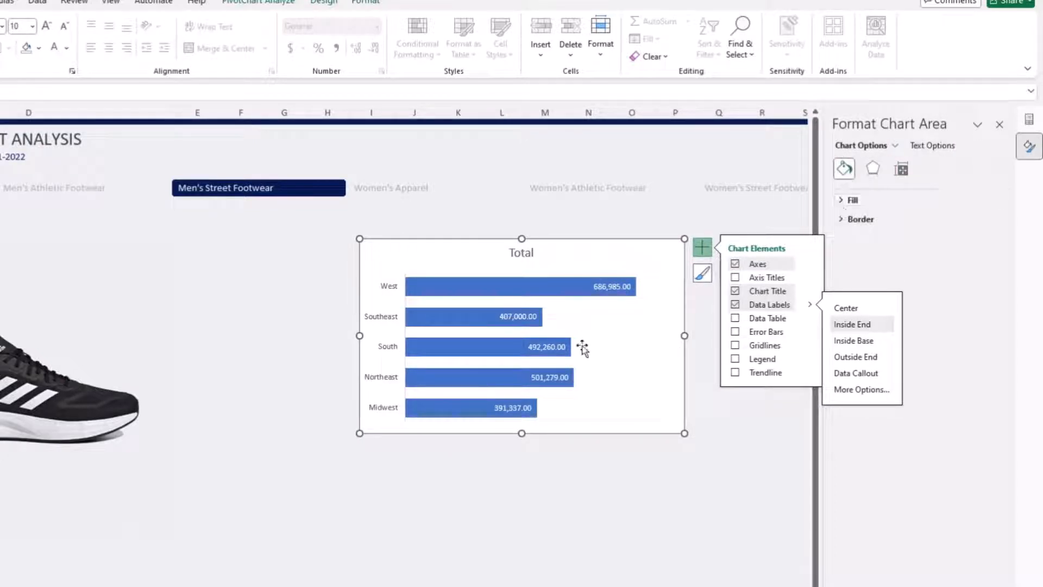
{"action": "left_click", "coordinate": [847, 200]}
{"action": "left_click", "coordinate": [869, 223]}
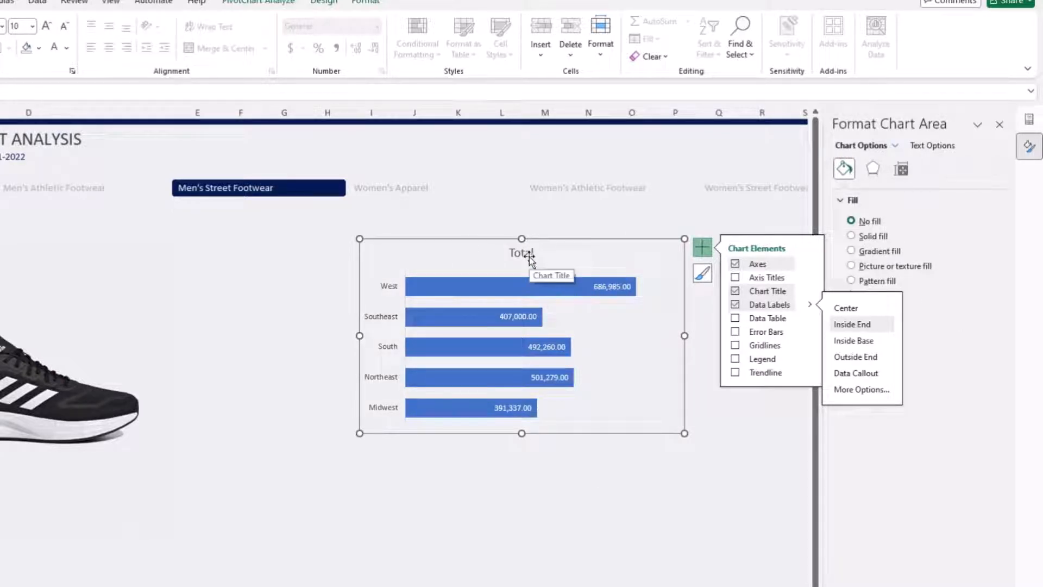
{"action": "left_click", "coordinate": [703, 251]}
Step: Try No line for the chart area's border, then give it a solid line instead
{"action": "left_click", "coordinate": [847, 320]}
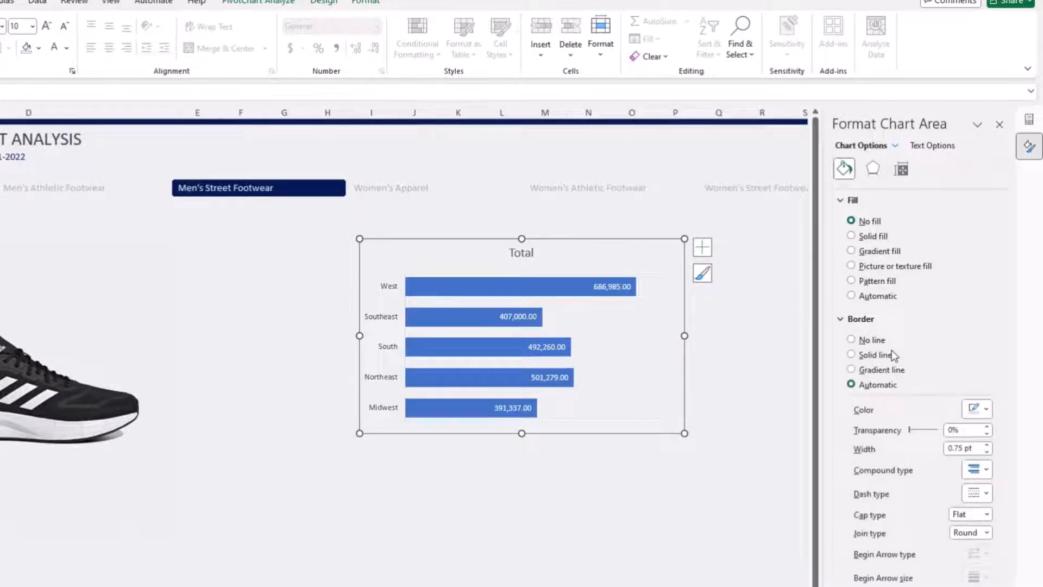
{"action": "left_click", "coordinate": [872, 342]}
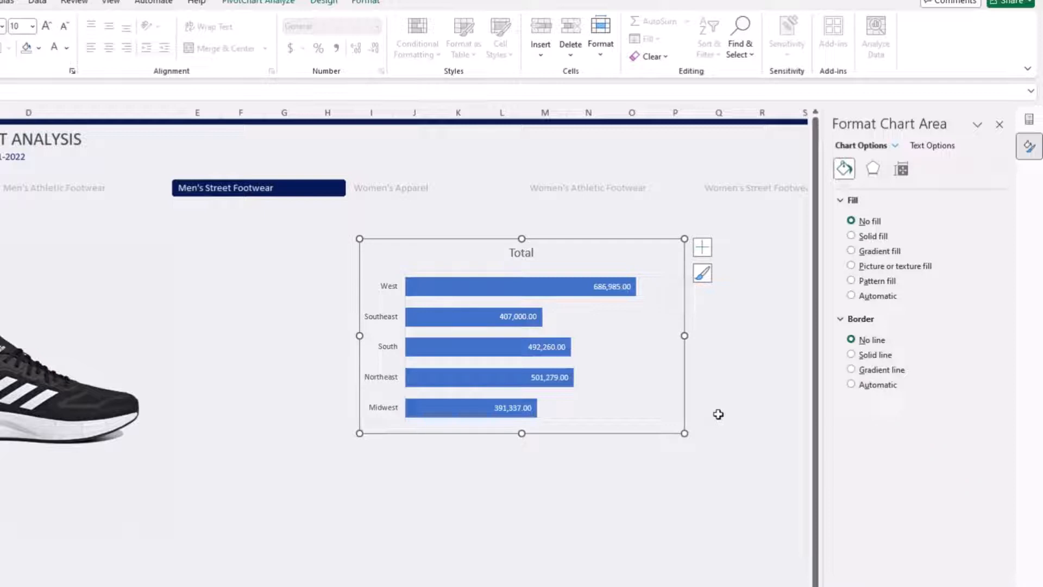
{"action": "left_click", "coordinate": [867, 355]}
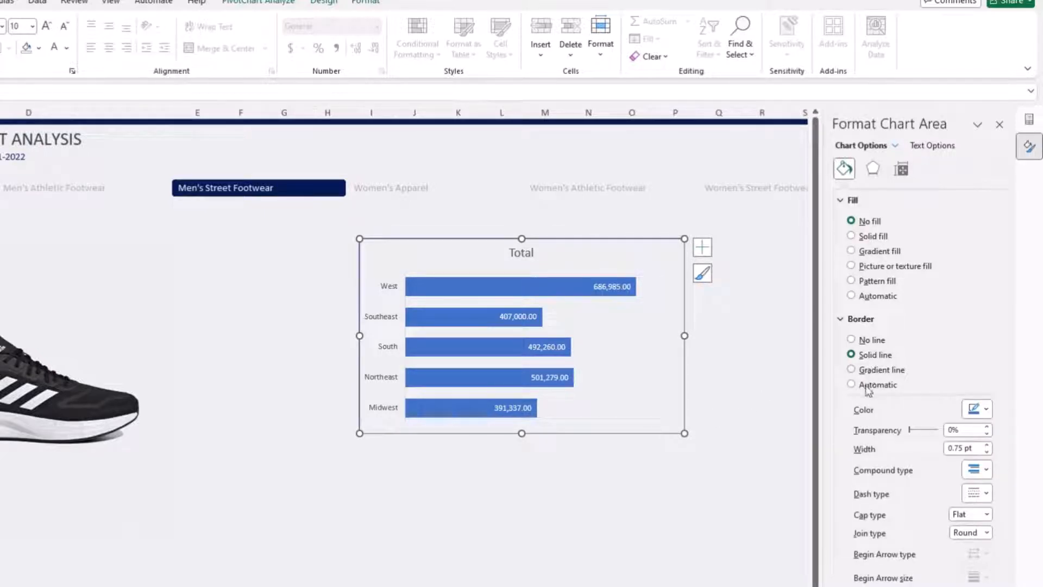
Step: Switch to the Color Hunt page and copy the teal color code #088395 from the navy-and-teal palette
{"action": "left_click", "coordinate": [986, 409]}
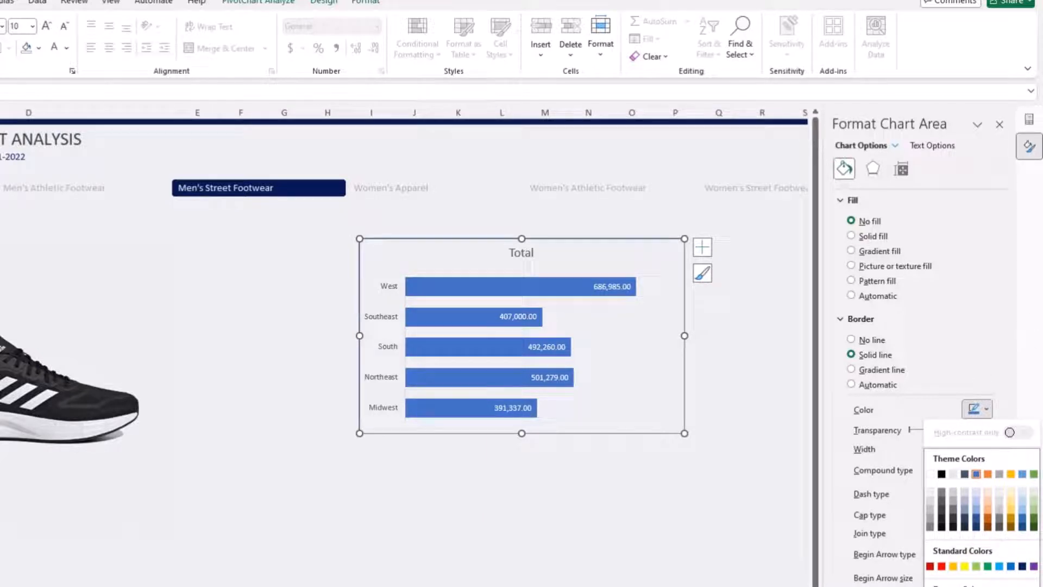
{"action": "key", "text": "Escape"}
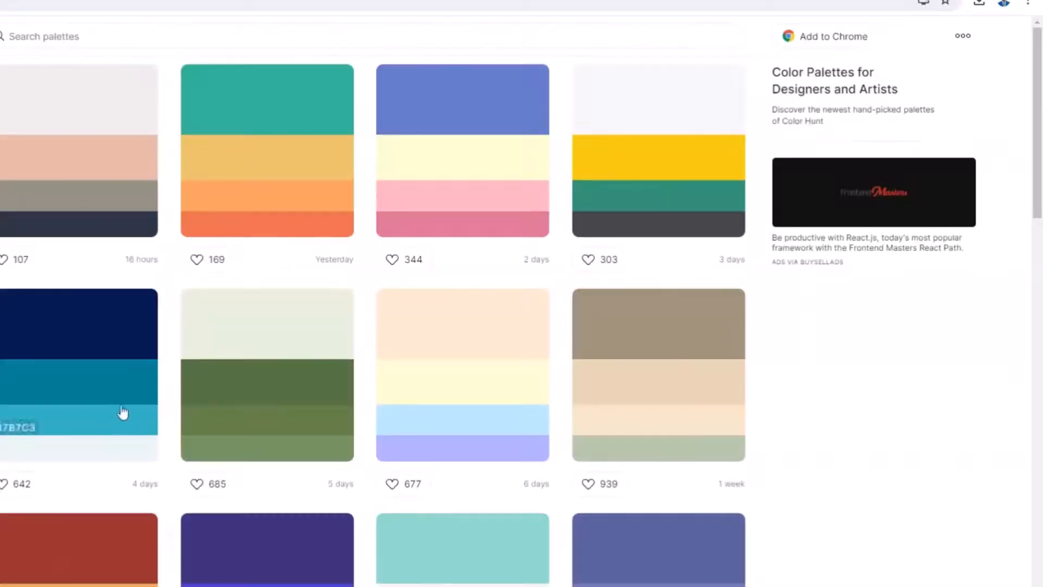
{"action": "left_click", "coordinate": [100, 432]}
{"action": "left_click", "coordinate": [42, 406]}
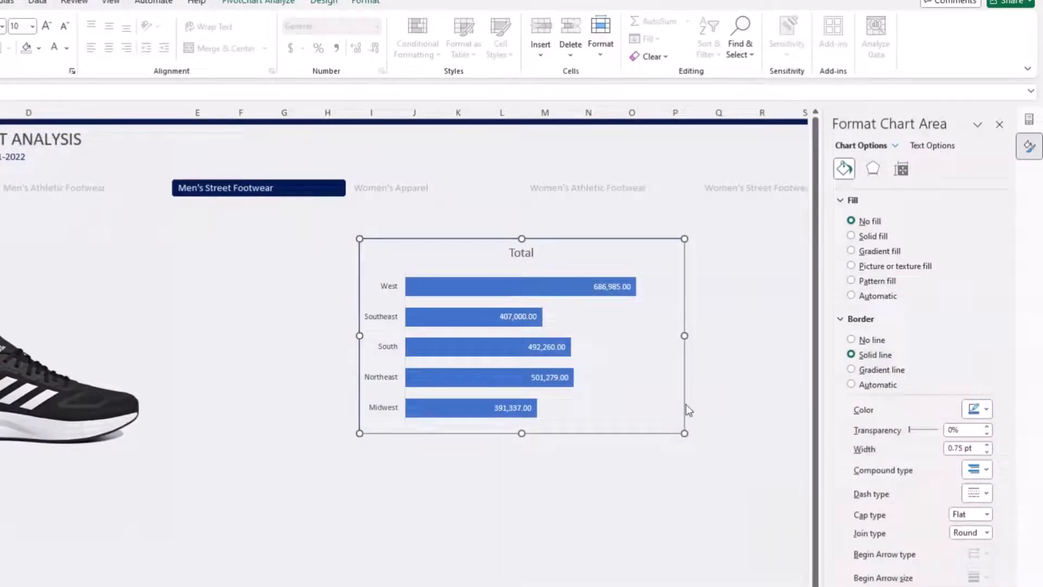
Step: Return to the Excel dashboard and set the chart's border to the custom color #088395
{"action": "left_click", "coordinate": [986, 411]}
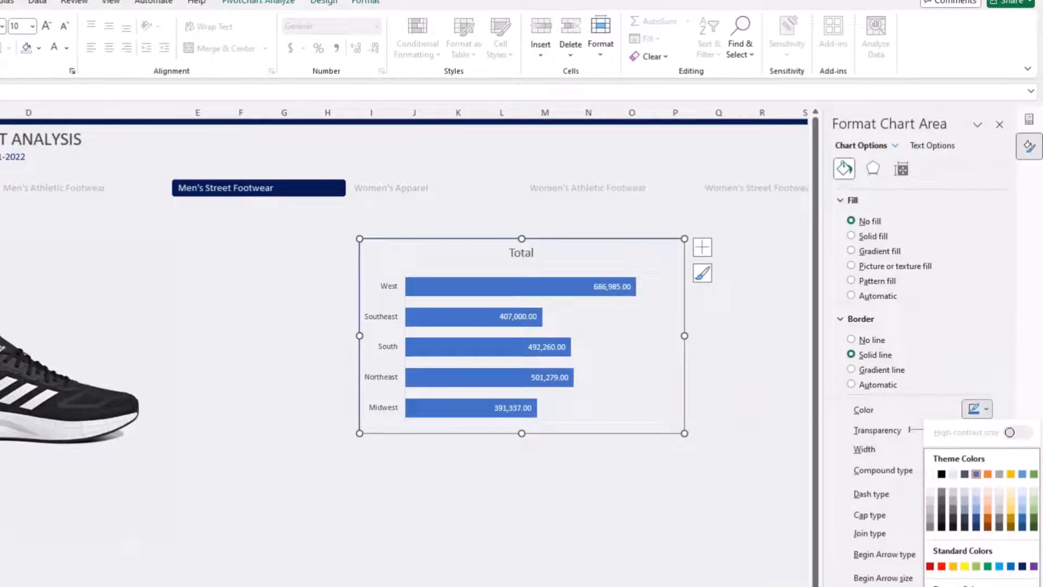
{"action": "left_click", "coordinate": [956, 586]}
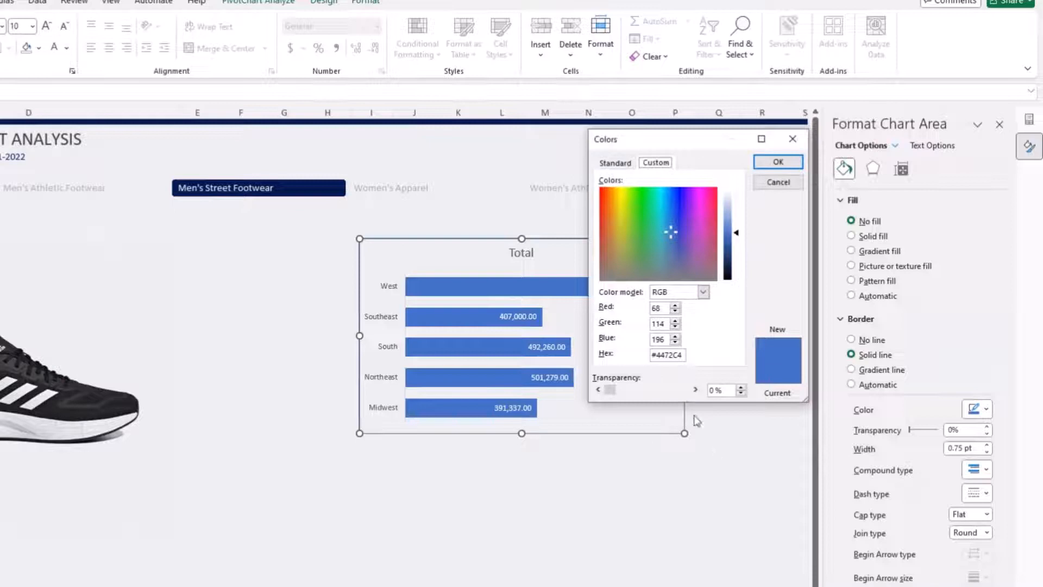
{"action": "left_click", "coordinate": [683, 355]}
{"action": "key", "text": "ctrl+v"}
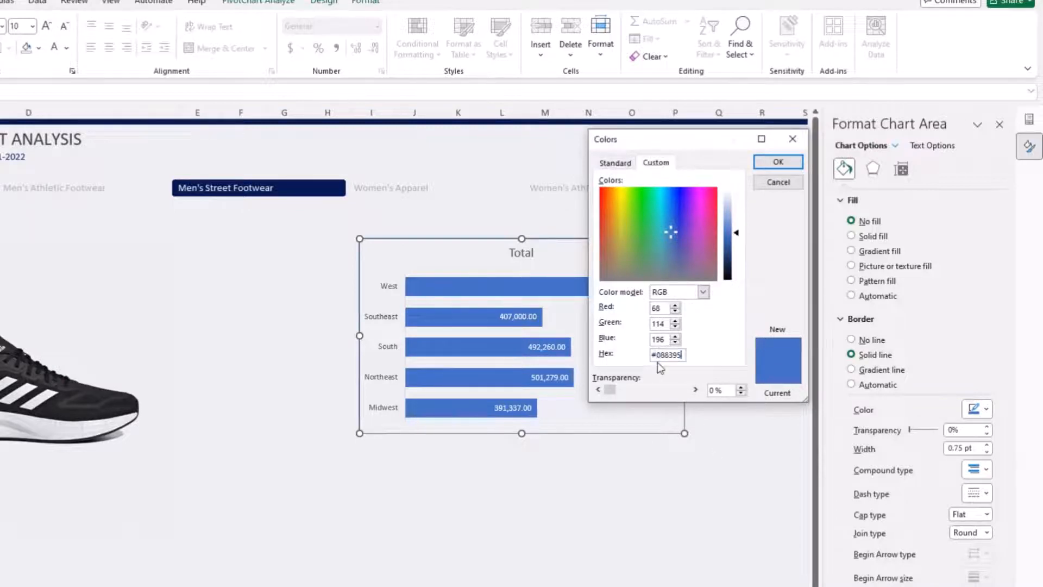
{"action": "left_click", "coordinate": [761, 162]}
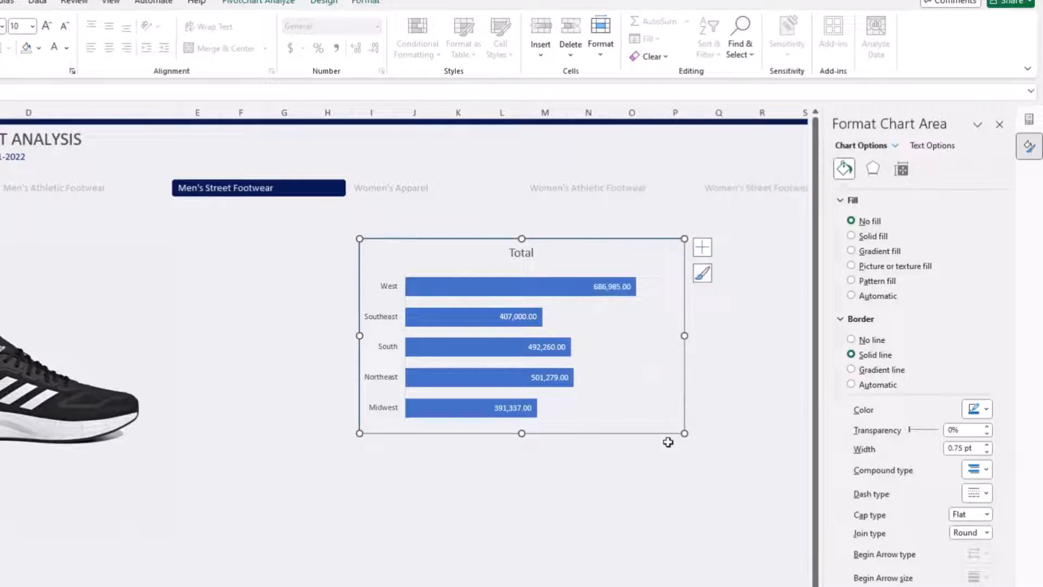
Step: Set the chart's border width to 0.5 pt and move the chart slightly to the right on the dashboard
{"action": "left_click", "coordinate": [653, 393]}
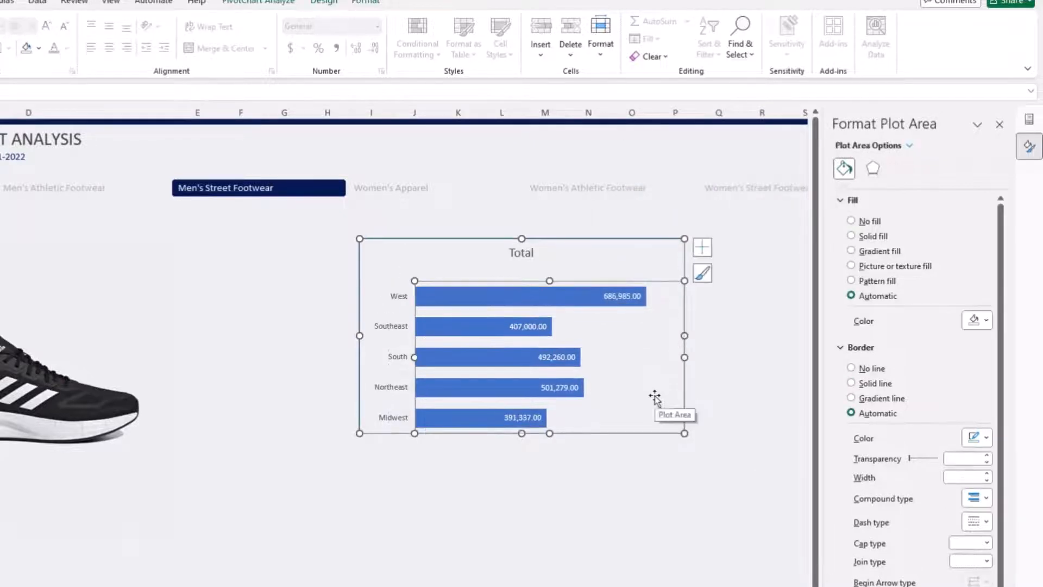
{"action": "left_click", "coordinate": [644, 259]}
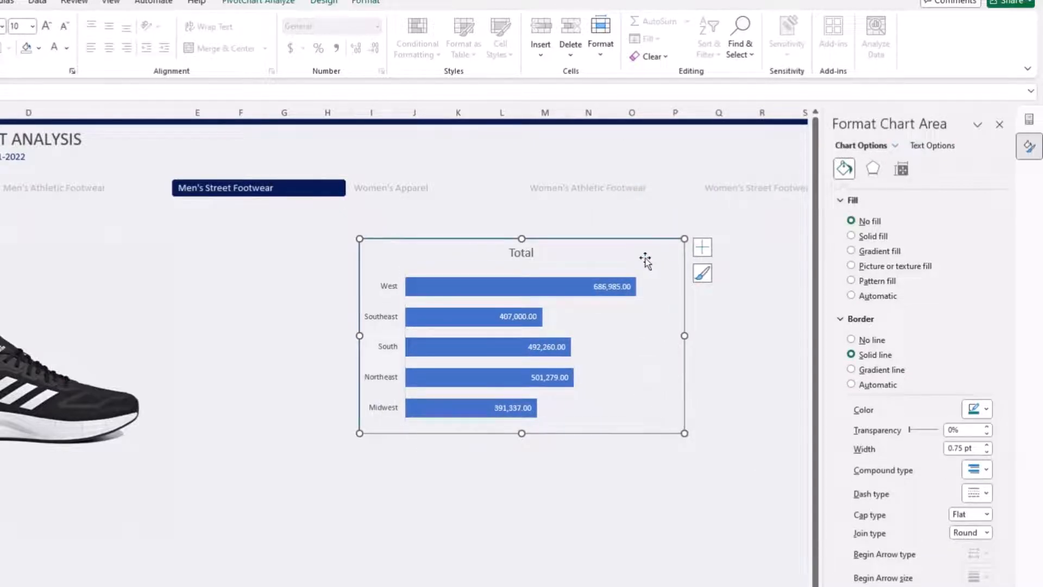
{"action": "left_click", "coordinate": [986, 451]}
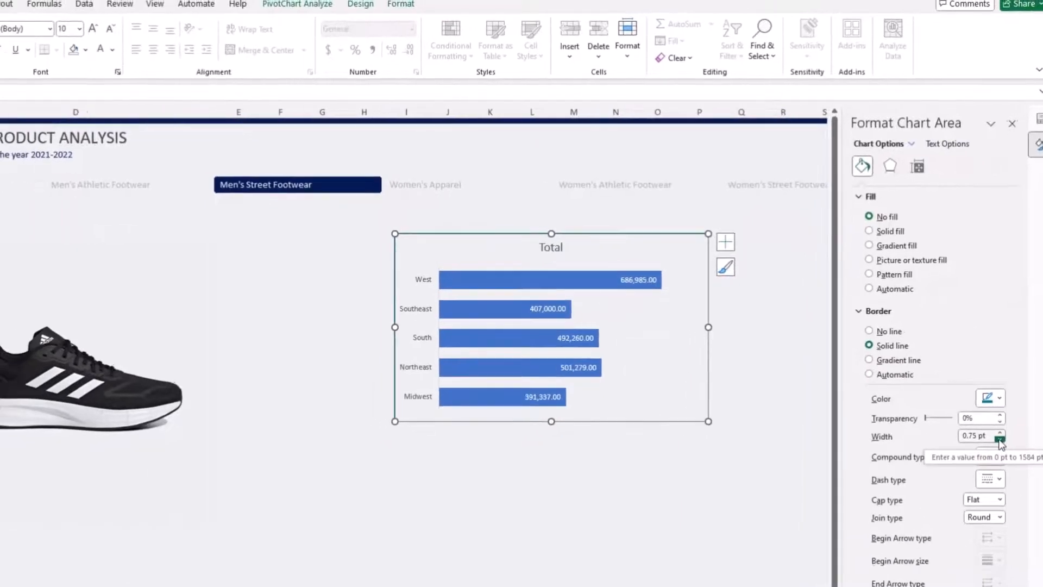
{"action": "left_click_drag", "start_coordinate": [690, 231], "coordinate": [719, 228]}
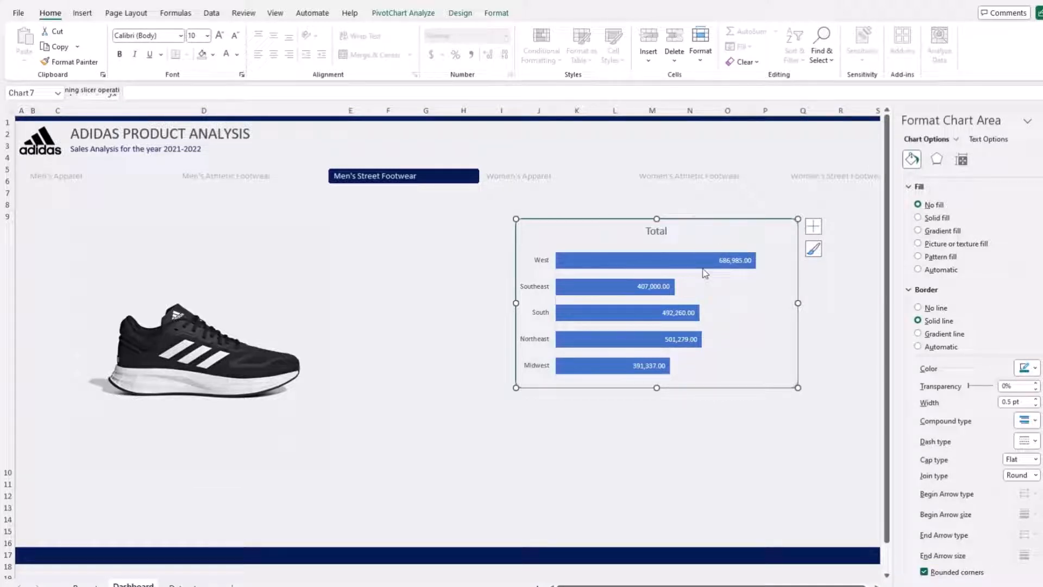
Step: Fill the region bars with the recently used dark navy color
{"action": "left_click", "coordinate": [675, 266]}
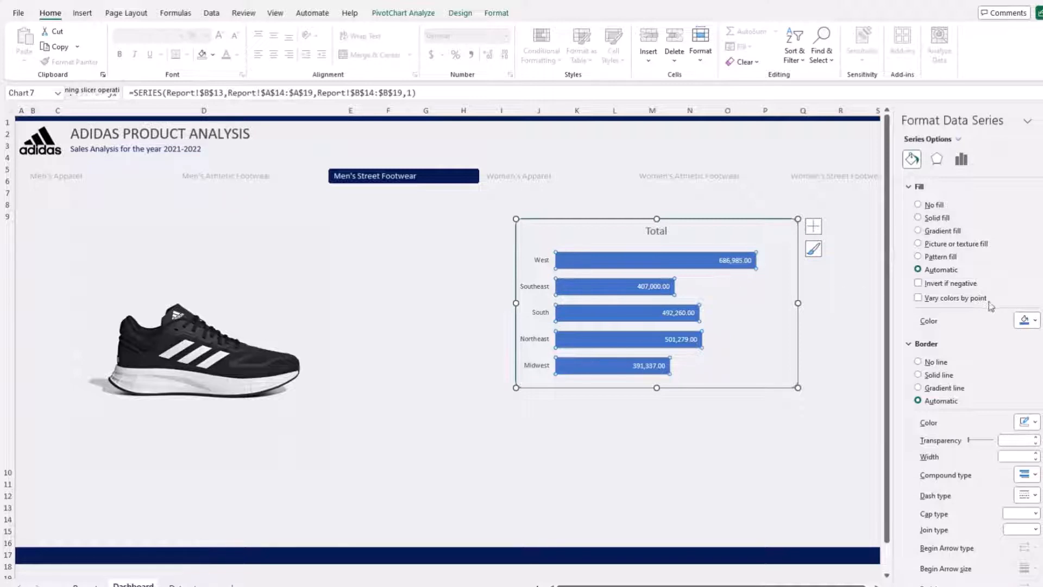
{"action": "left_click", "coordinate": [1035, 321]}
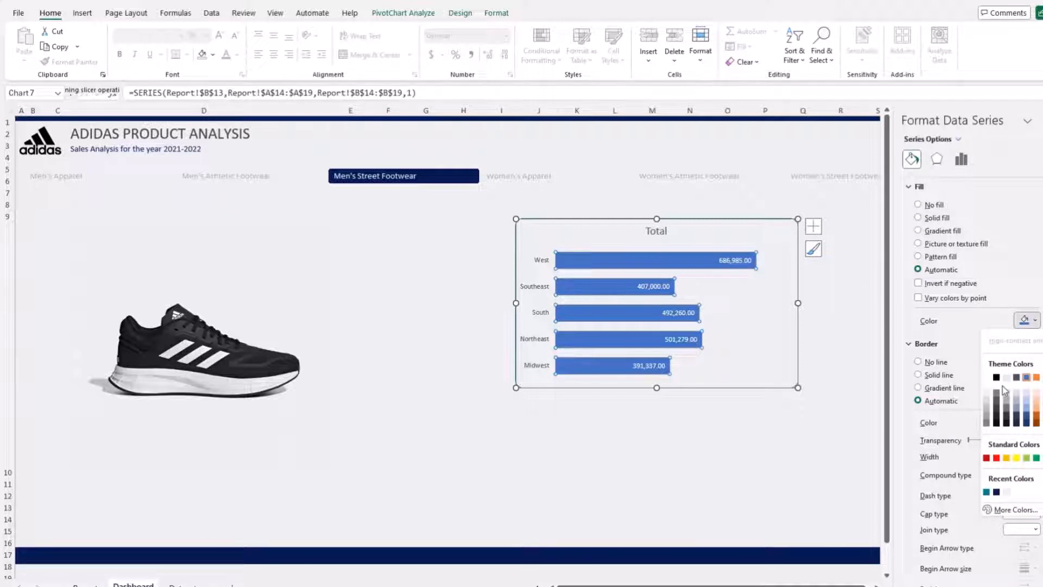
{"action": "left_click", "coordinate": [996, 492]}
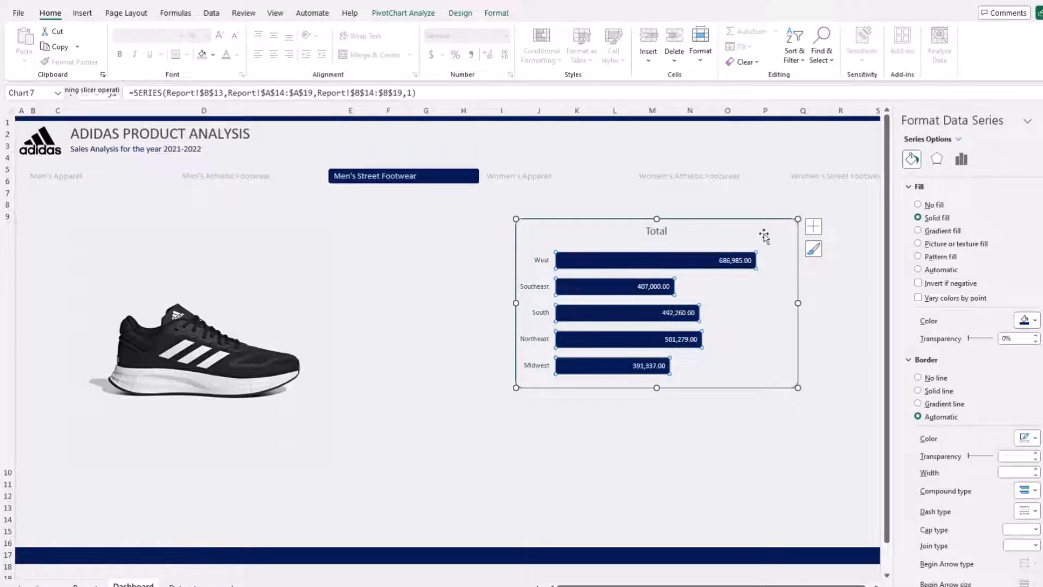
Step: Change the chart title to "Total Units Sold by Region"
{"action": "left_click", "coordinate": [670, 232]}
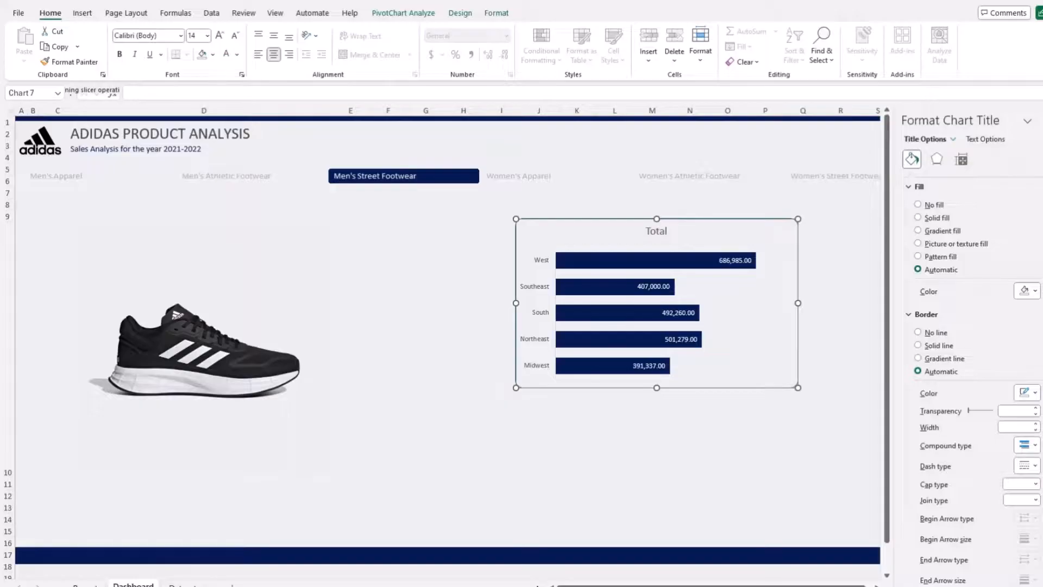
{"action": "left_click", "coordinate": [668, 234]}
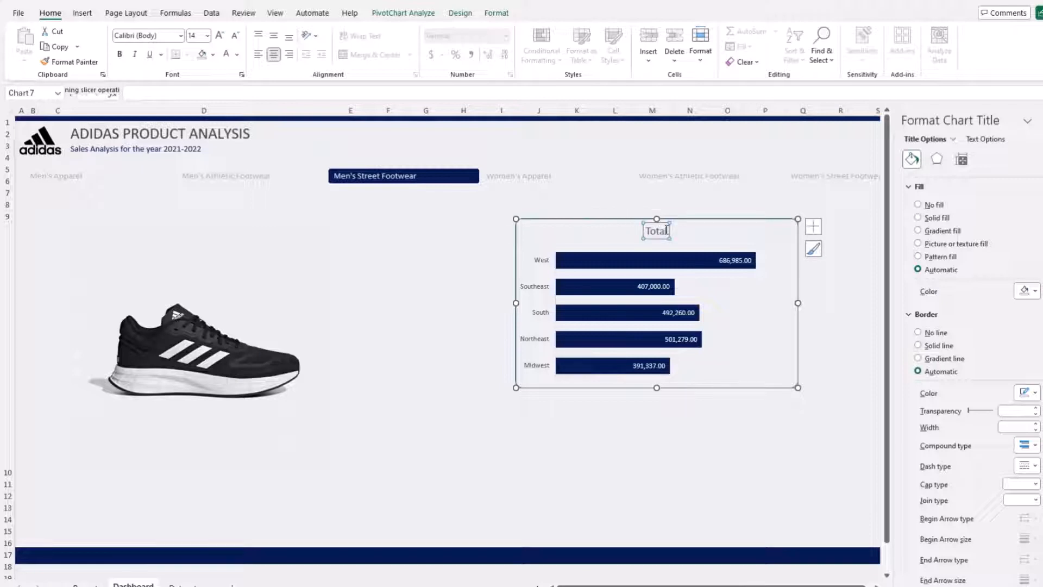
{"action": "left_click", "coordinate": [667, 232]}
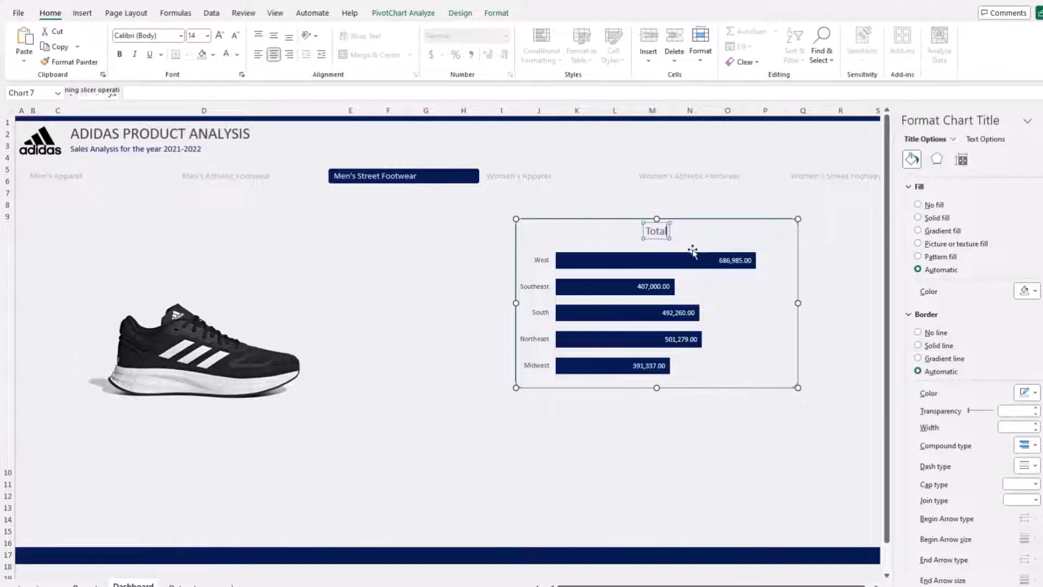
{"action": "type", "text": "Units"}
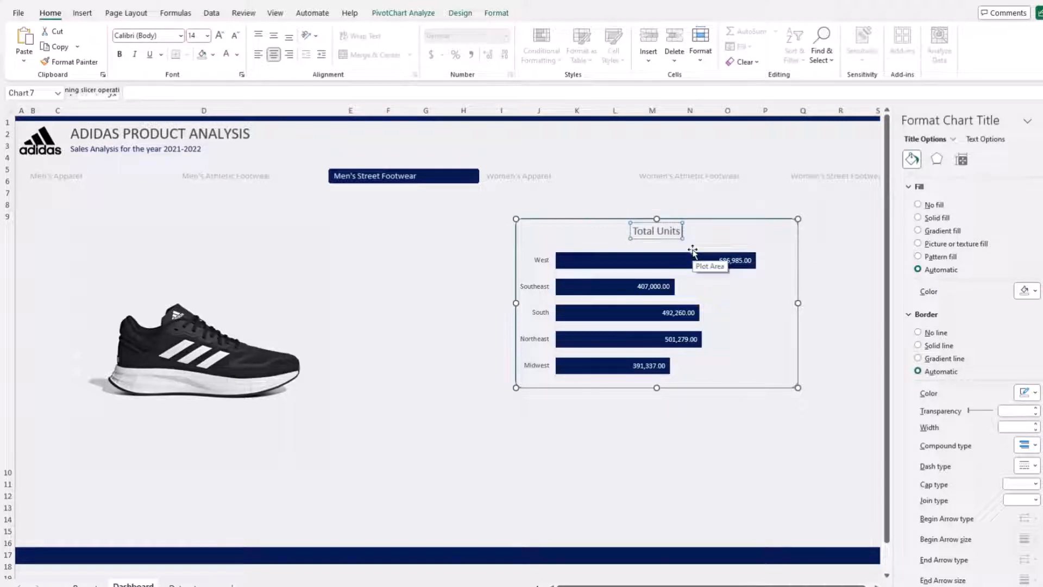
{"action": "type", "text": " SOld by Regi9onm"}
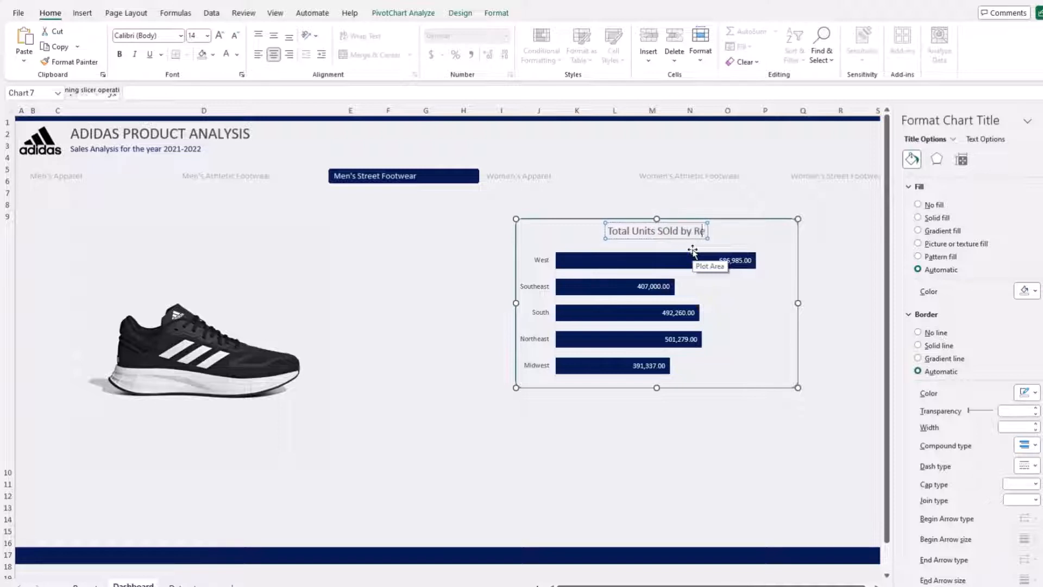
{"action": "key", "text": "BackSpace"}
{"action": "key", "text": "BackSpace"}
{"action": "key", "text": "BackSpace"}
{"action": "key", "text": "BackSpace"}
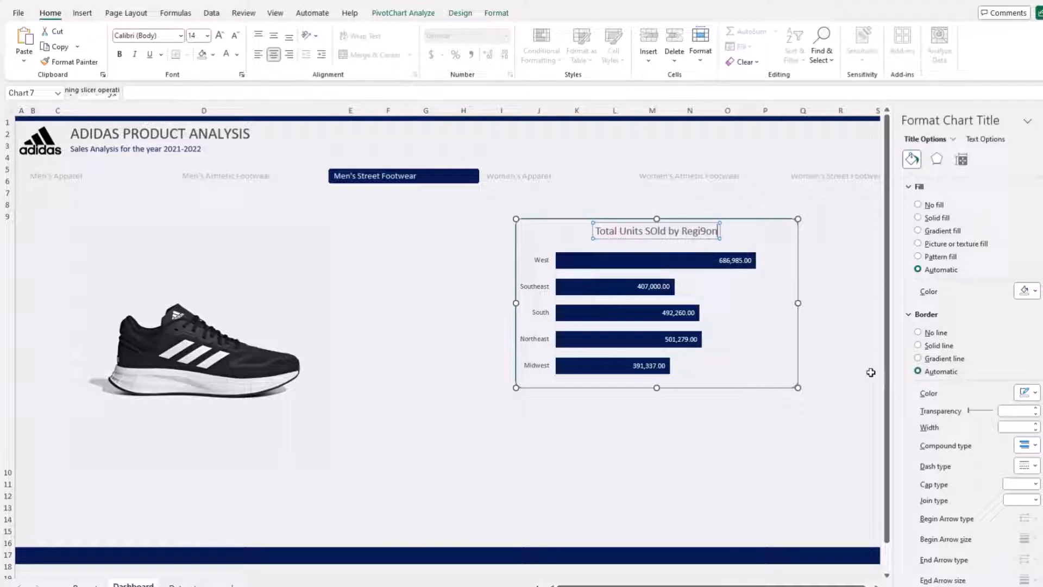
{"action": "type", "text": "on"}
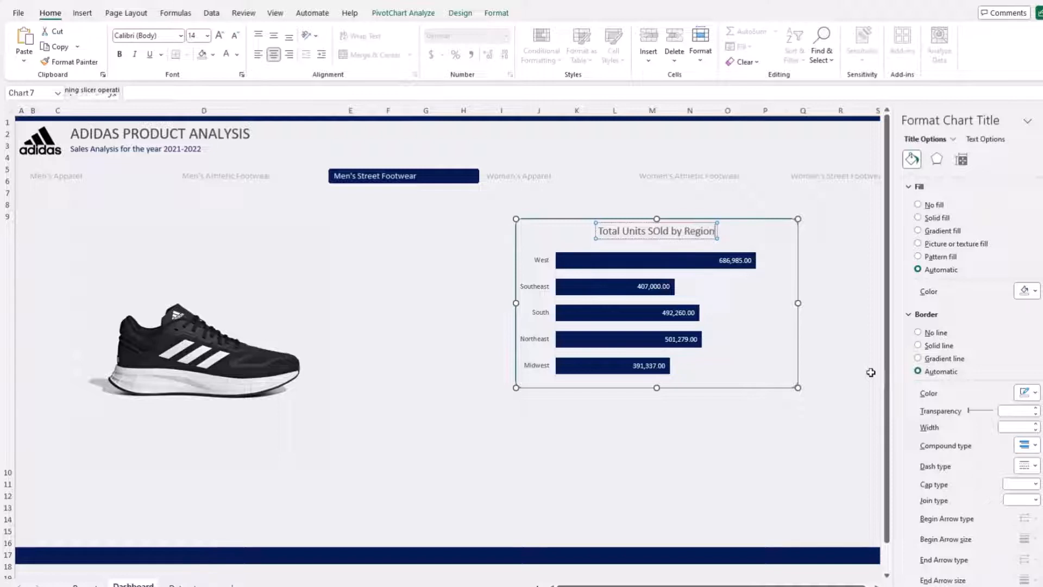
{"action": "left_click", "coordinate": [659, 231]}
{"action": "key", "text": "BackSpace"}
{"action": "type", "text": "o"}
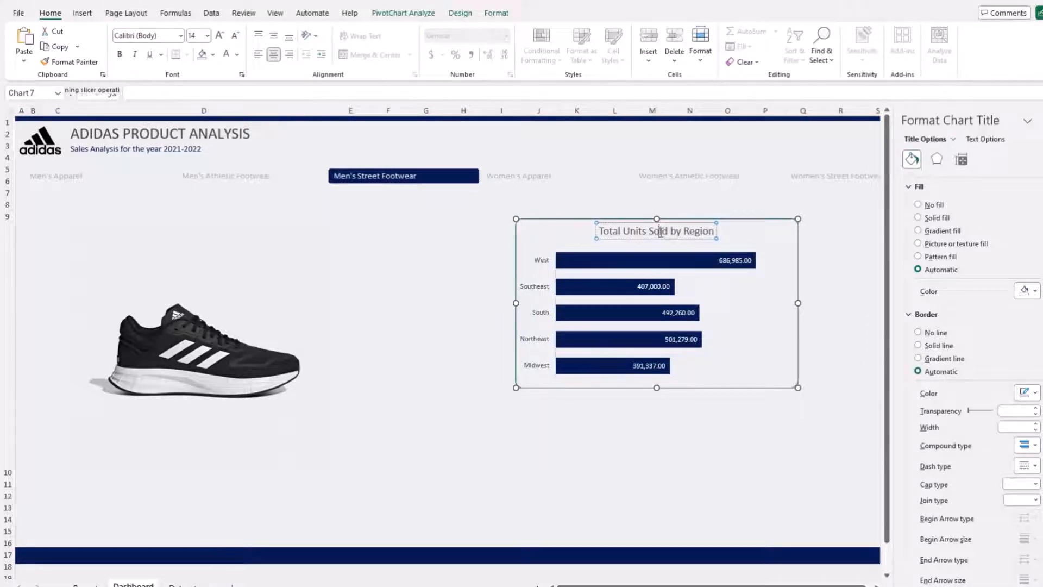
Step: Move the chart title slightly up toward the chart's top edge and reduce its font size to 12
{"action": "mouse_move", "coordinate": [661, 240]}
{"action": "left_mouse_down"}
{"action": "mouse_move", "coordinate": [582, 238]}
{"action": "mouse_move", "coordinate": [683, 238]}
{"action": "mouse_move", "coordinate": [671, 234]}
{"action": "left_mouse_up"}
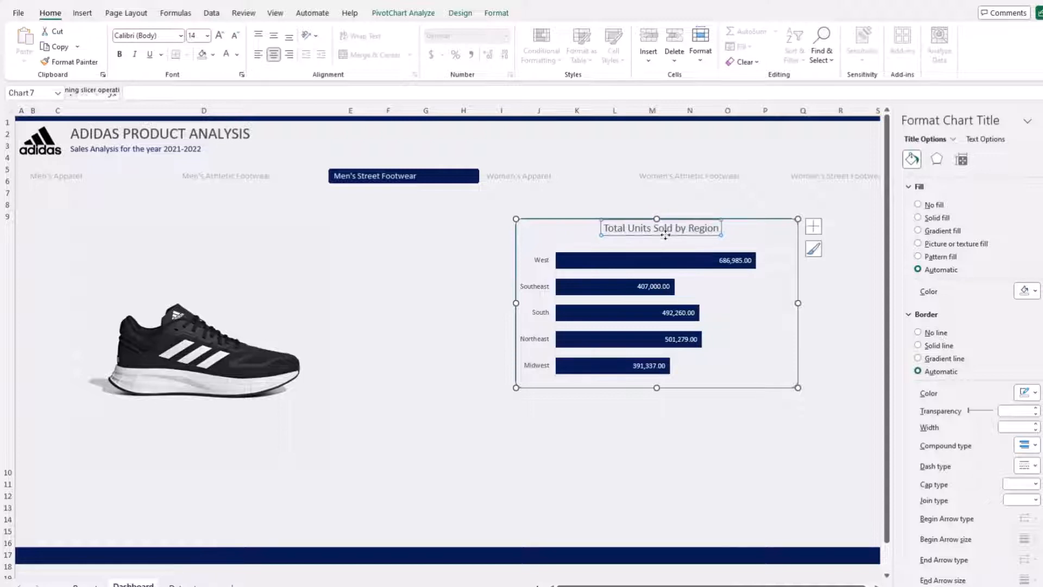
{"action": "left_click", "coordinate": [234, 38]}
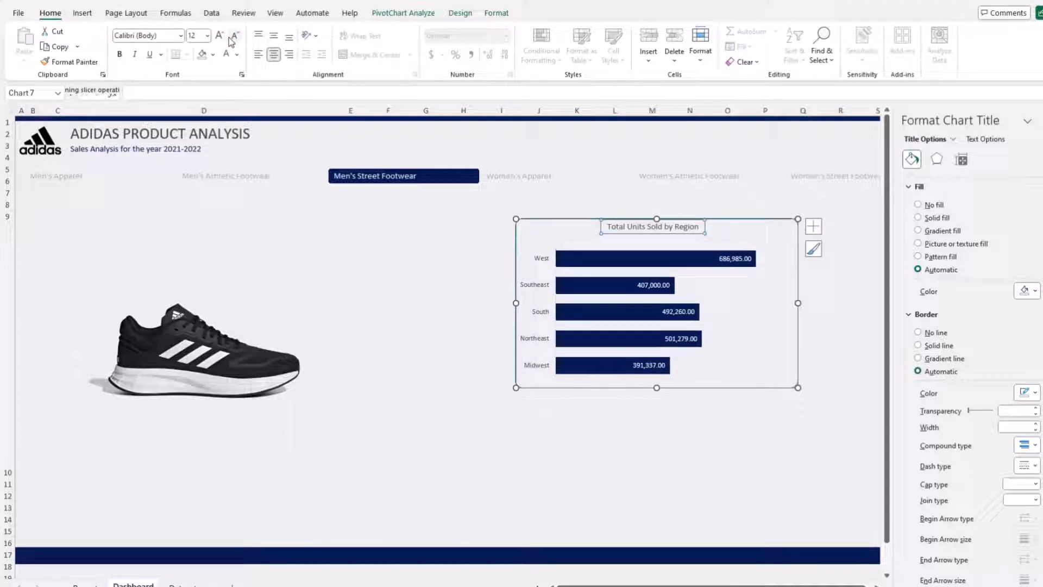
Step: Narrow the chart fields pane and move the region chart up and right, to the dashboard's right edge just below the slicer
{"action": "left_click", "coordinate": [233, 38]}
{"action": "left_click", "coordinate": [867, 246]}
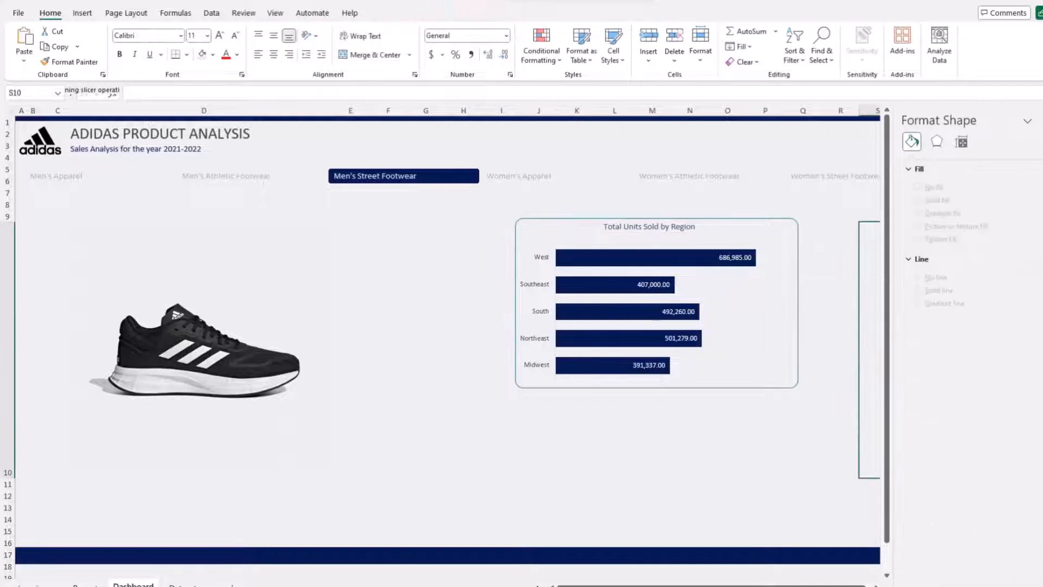
{"action": "left_click", "coordinate": [810, 357]}
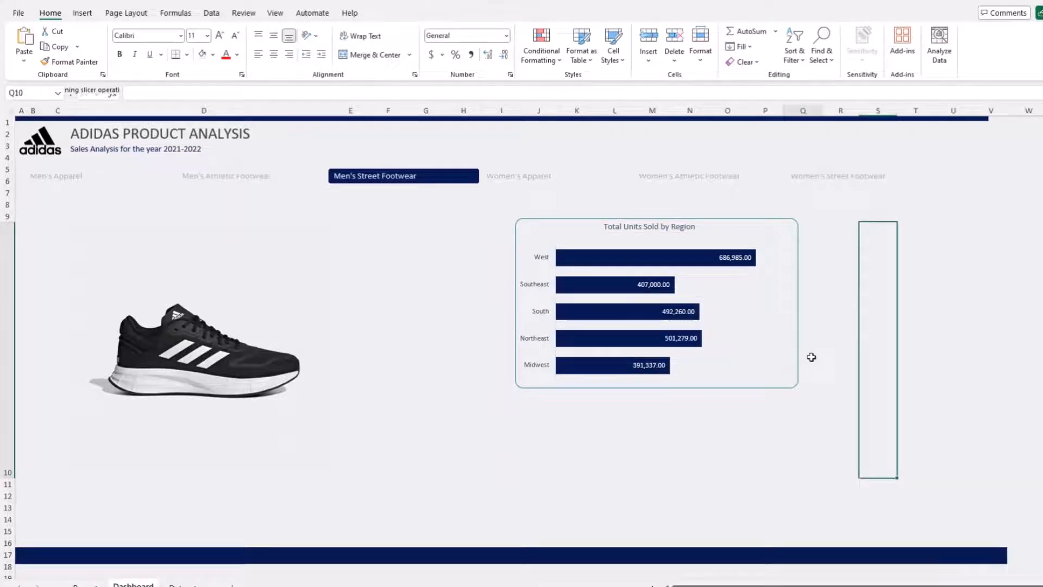
{"action": "left_click", "coordinate": [750, 378]}
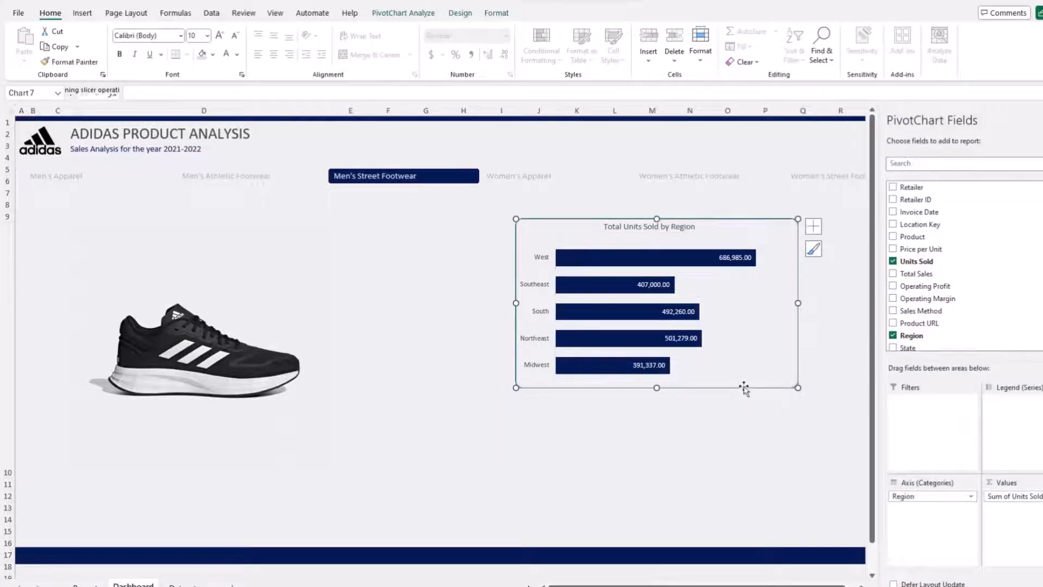
{"action": "double_click", "coordinate": [793, 374]}
{"action": "left_click", "coordinate": [1042, 120]}
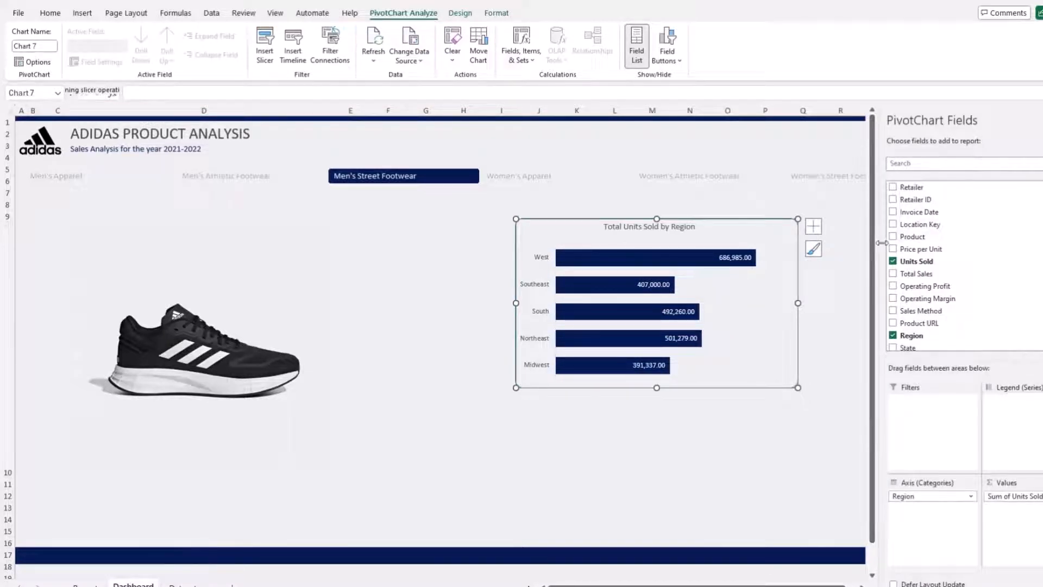
{"action": "left_click_drag", "start_coordinate": [881, 245], "coordinate": [946, 239]}
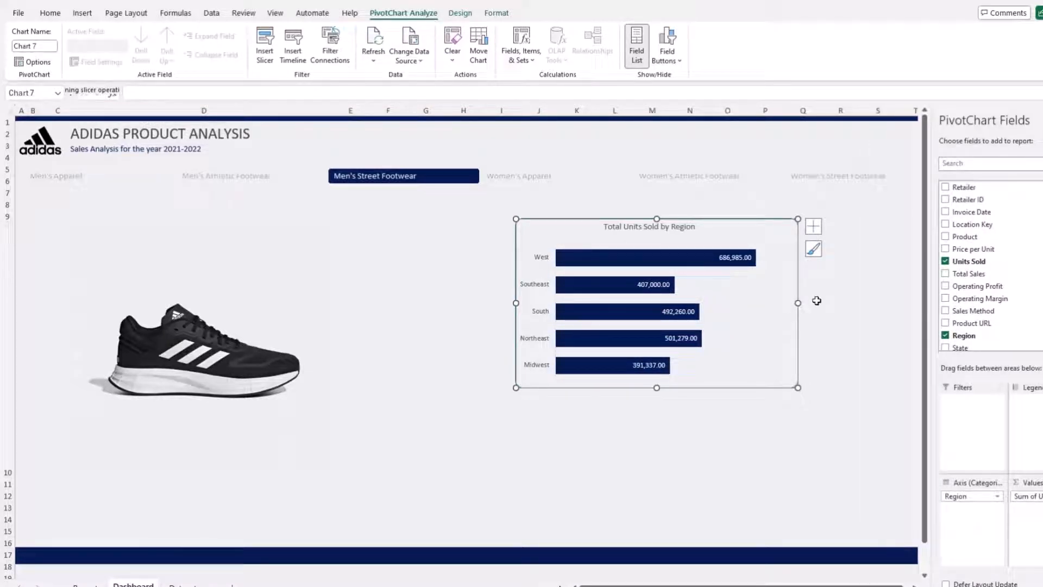
{"action": "mouse_move", "coordinate": [792, 292]}
{"action": "left_mouse_down"}
{"action": "mouse_move", "coordinate": [899, 268]}
{"action": "mouse_move", "coordinate": [914, 274]}
{"action": "left_mouse_up"}
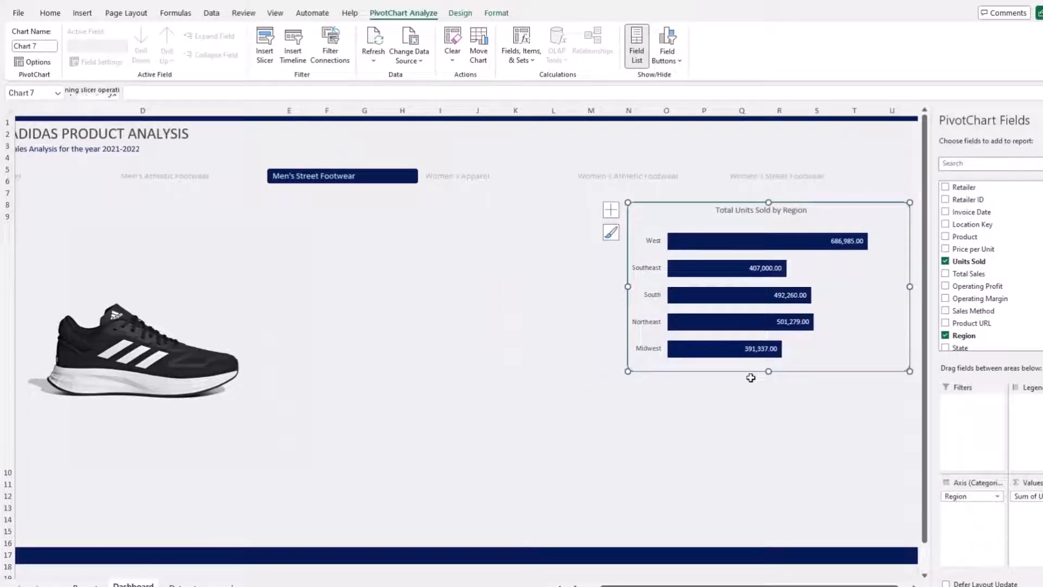
{"action": "left_click", "coordinate": [583, 491]}
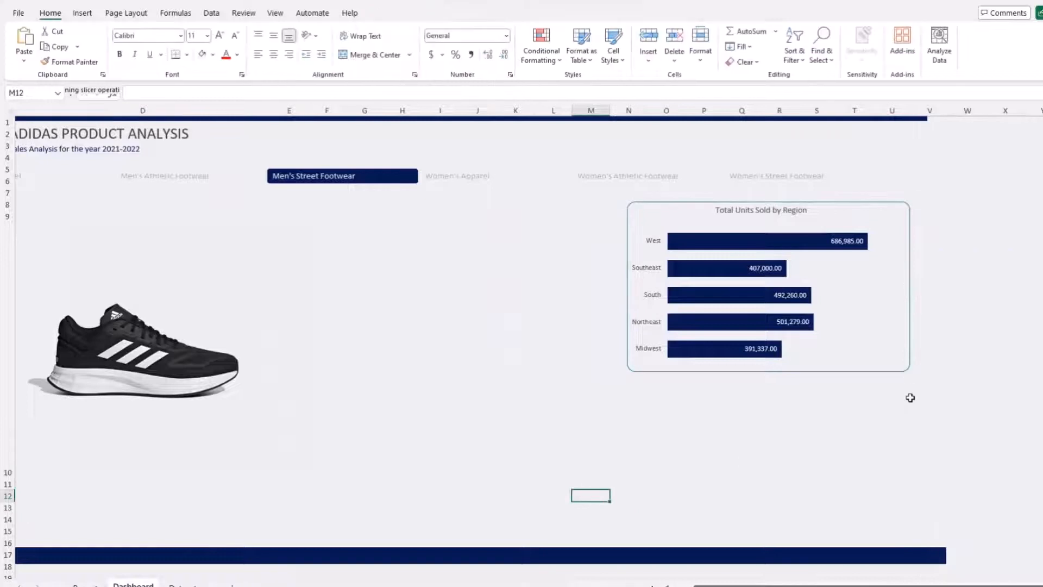
Step: Change the region chart's border color to a light gray shade from the theme colors
{"action": "left_click", "coordinate": [895, 367]}
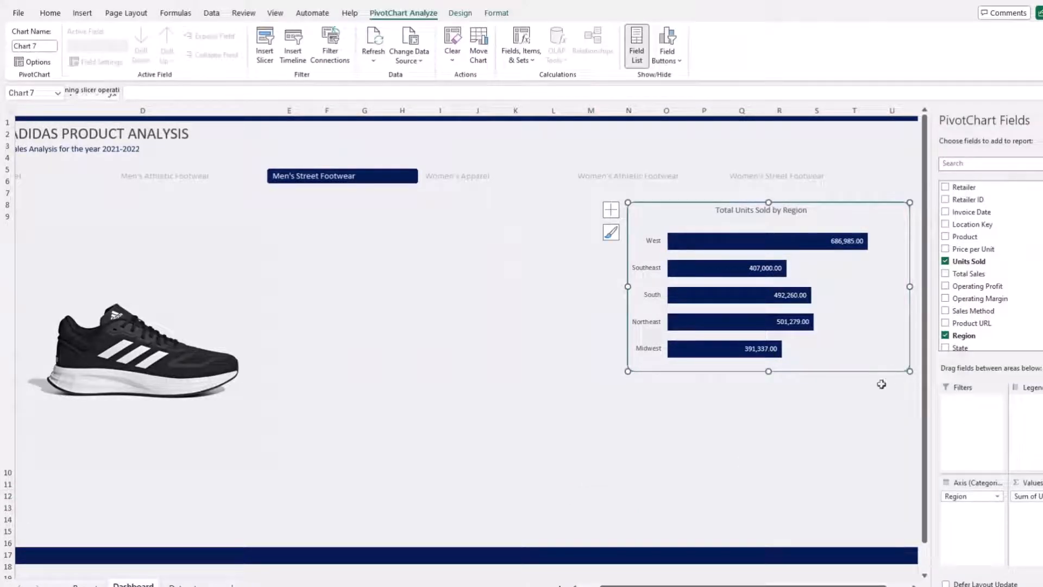
{"action": "right_click", "coordinate": [880, 372]}
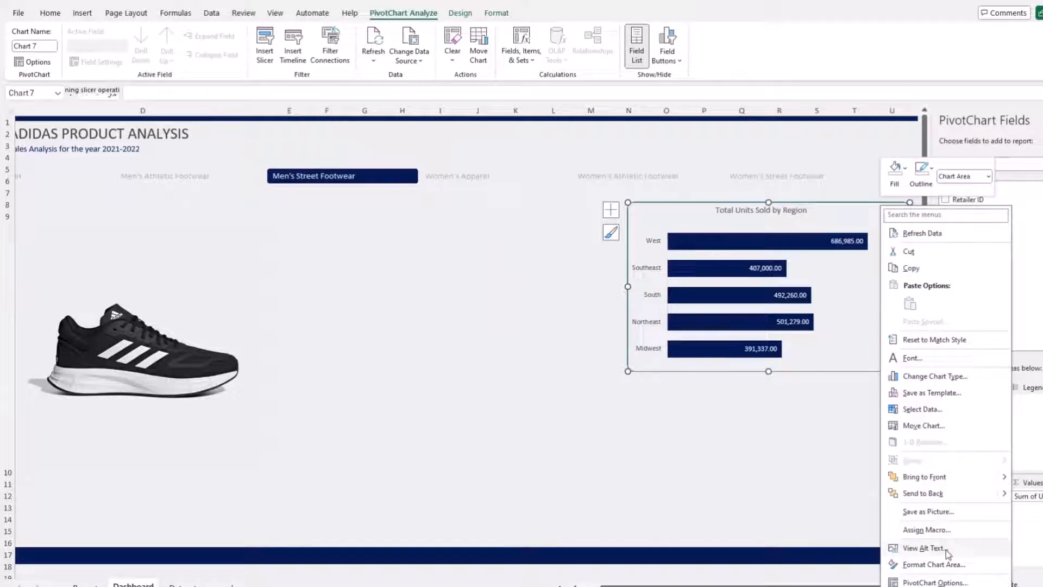
{"action": "left_click", "coordinate": [932, 564]}
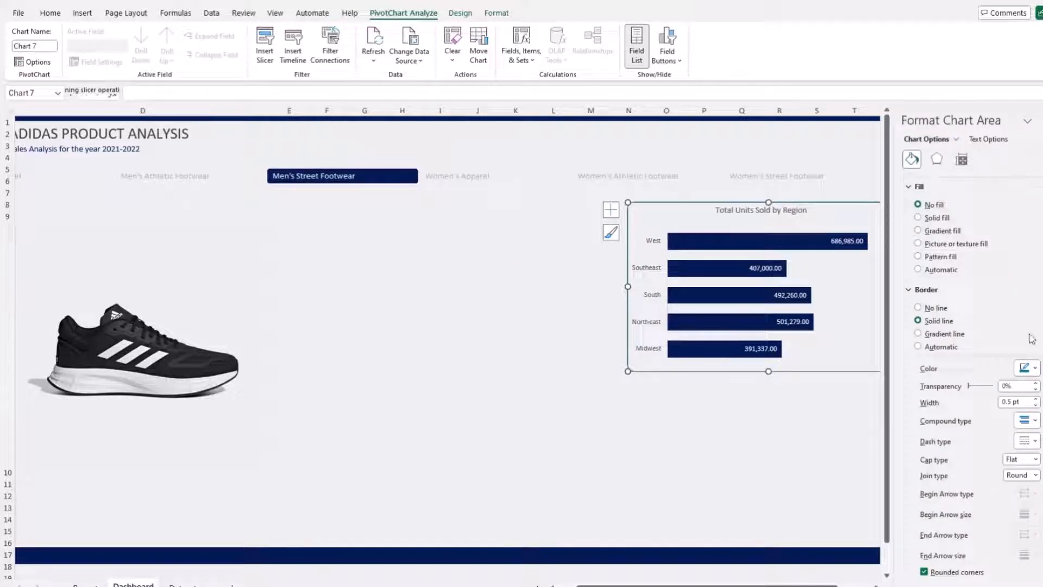
{"action": "left_click", "coordinate": [1035, 367]}
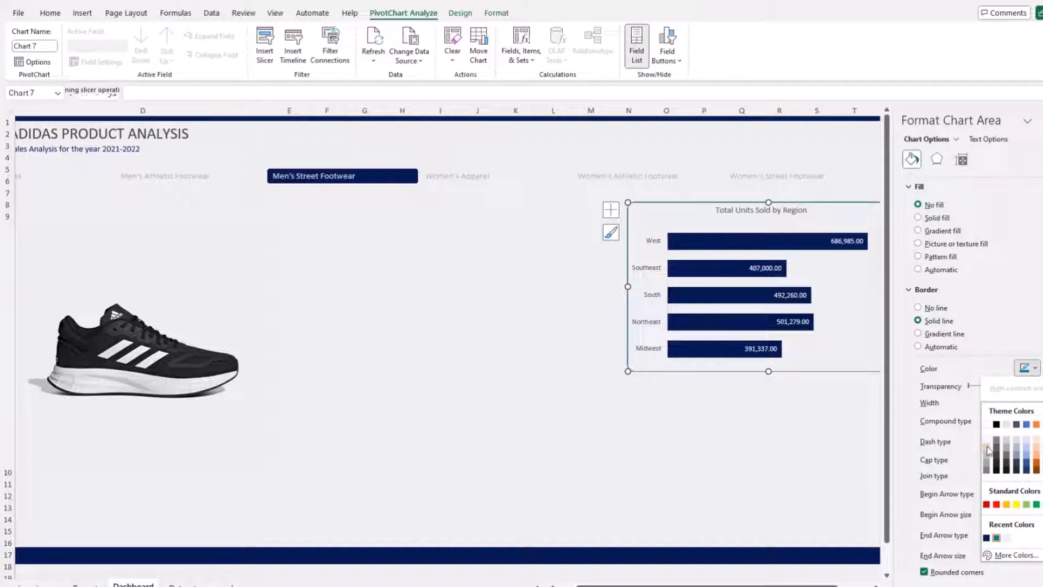
{"action": "left_click", "coordinate": [988, 449]}
{"action": "left_click", "coordinate": [772, 446]}
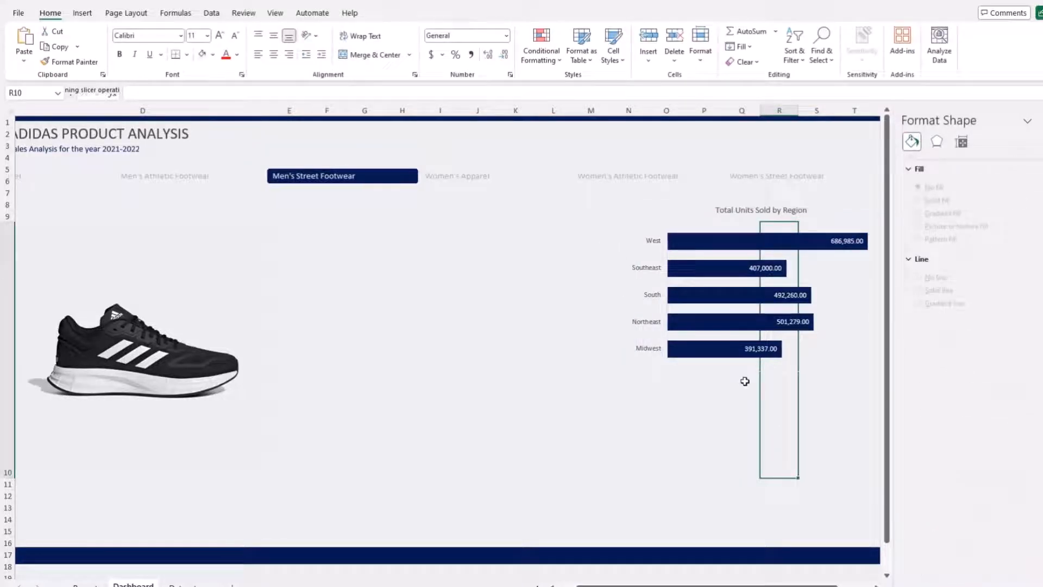
{"action": "left_click", "coordinate": [635, 215]}
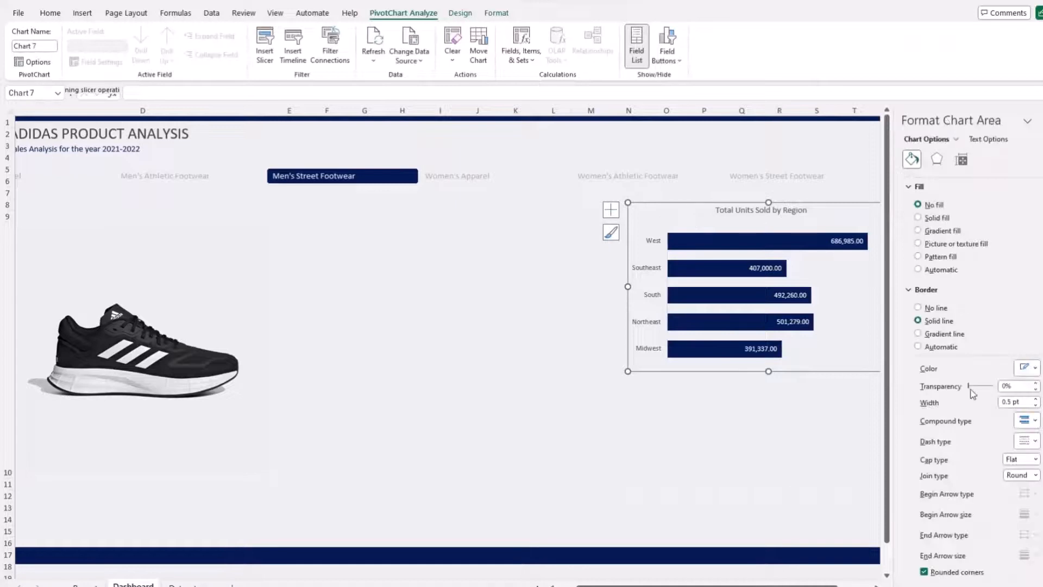
{"action": "left_click", "coordinate": [1035, 368]}
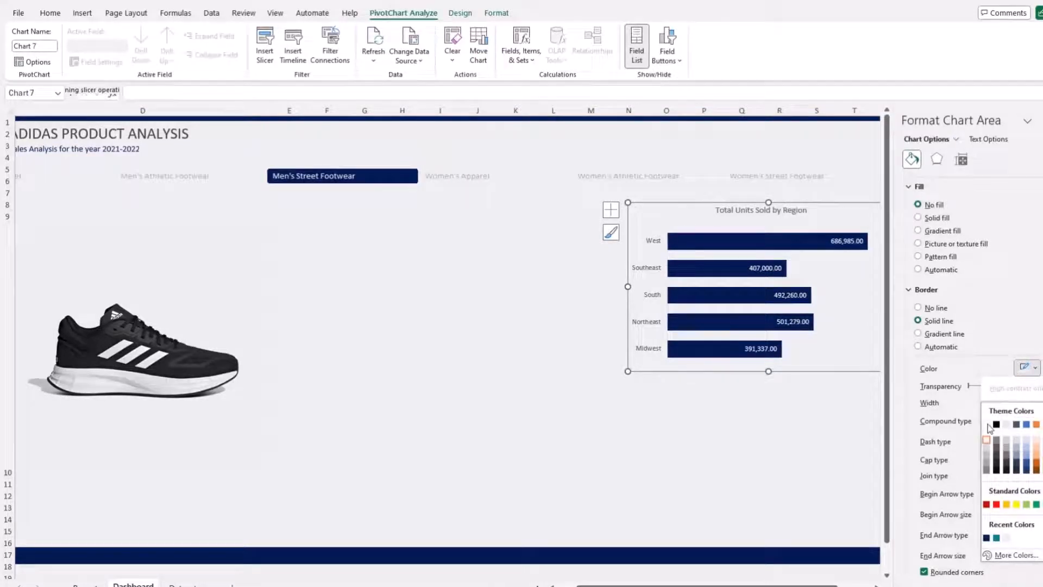
{"action": "left_click", "coordinate": [987, 450]}
{"action": "left_click", "coordinate": [632, 486]}
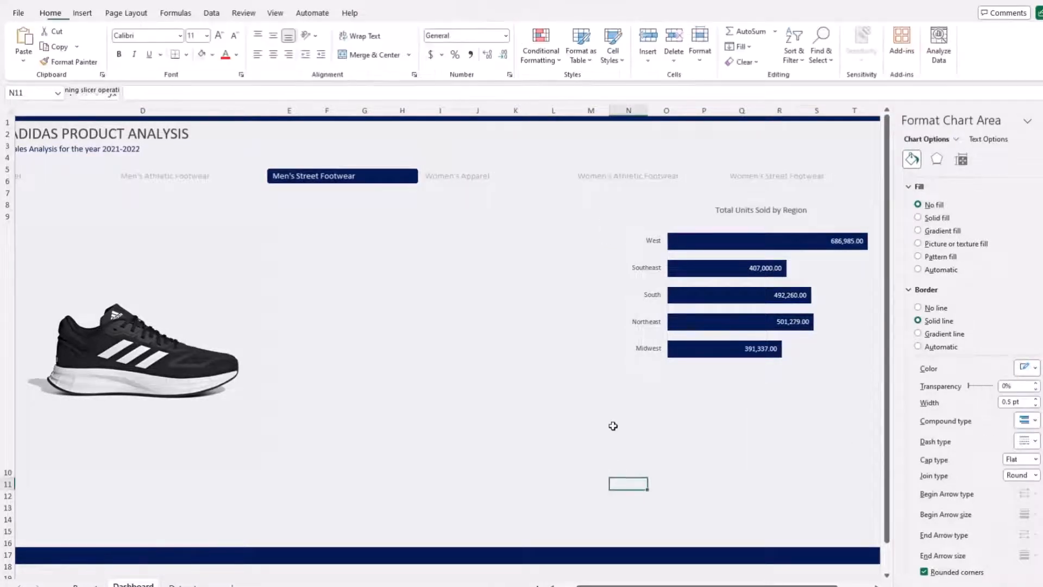
{"action": "left_click", "coordinate": [757, 440]}
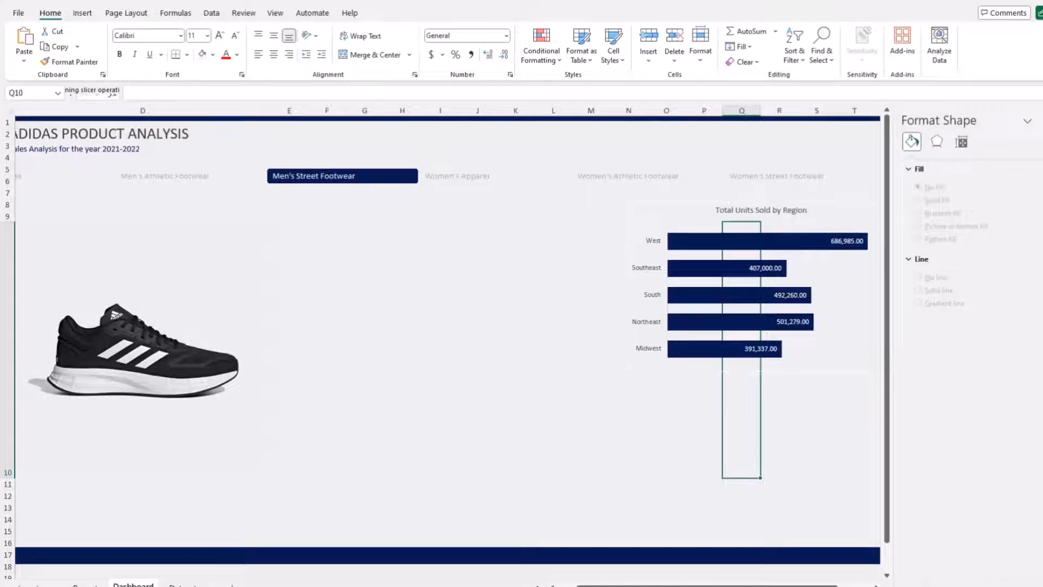
{"action": "left_click", "coordinate": [839, 419]}
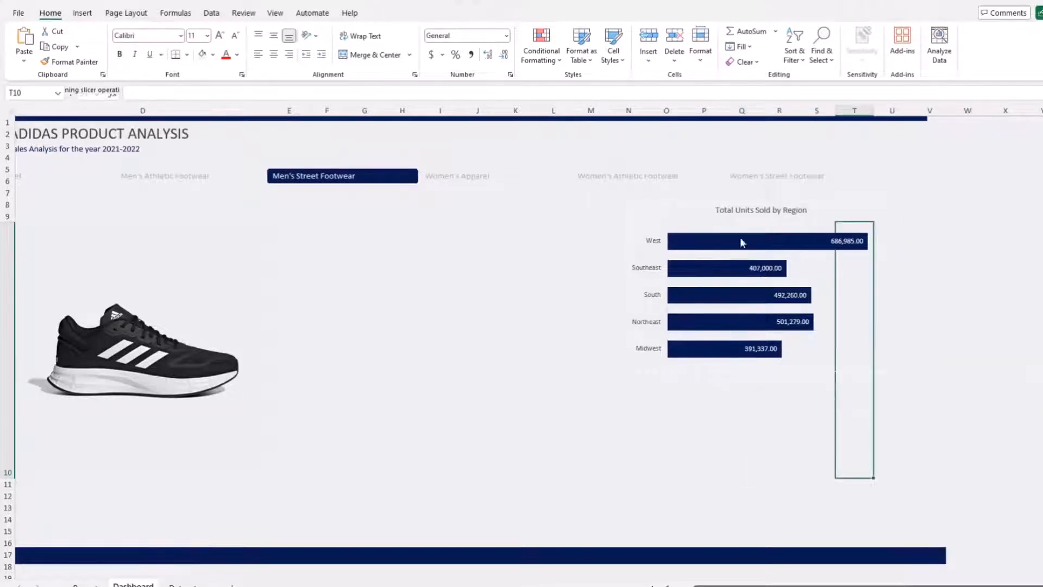
Step: Insert a clustered bar chart from the pivot table of operating profit by retailer on the Report sheet
{"action": "left_click", "coordinate": [706, 203]}
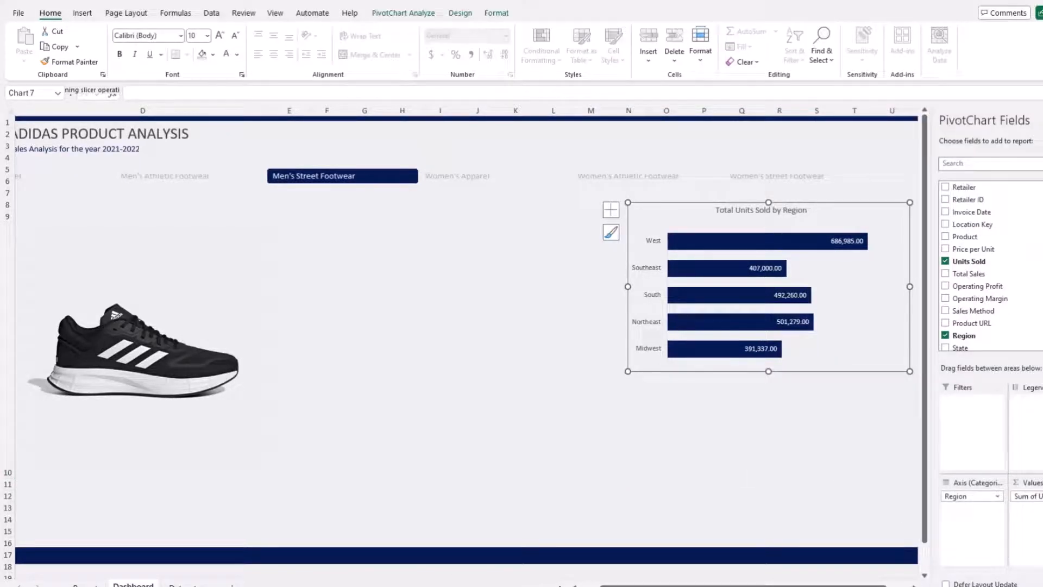
{"action": "key", "text": "ctrl+Page_Up"}
{"action": "scroll", "coordinate": [107, 439], "scroll_direction": "down", "scroll_amount": 4}
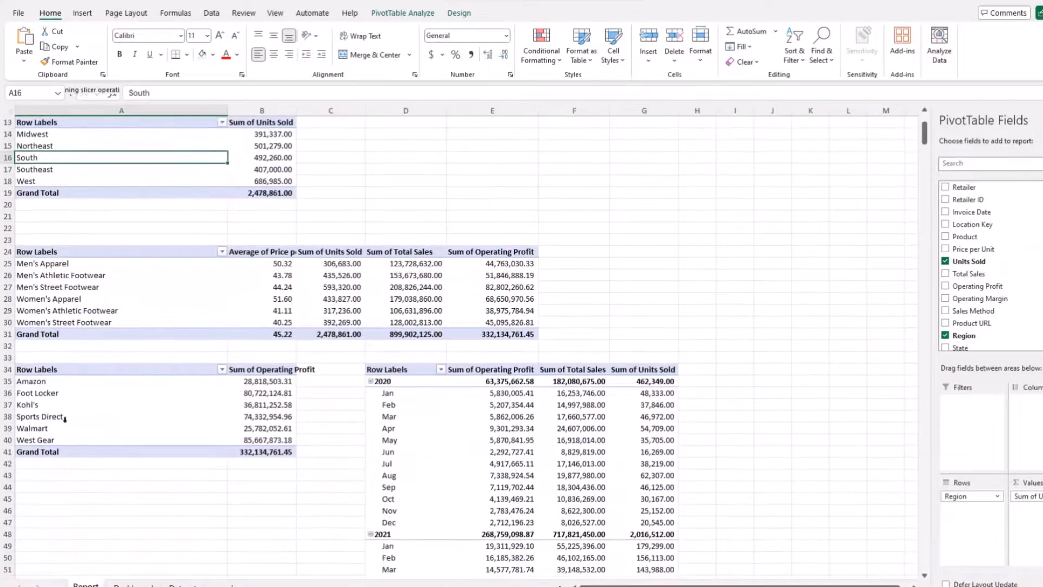
{"action": "left_click", "coordinate": [57, 405]}
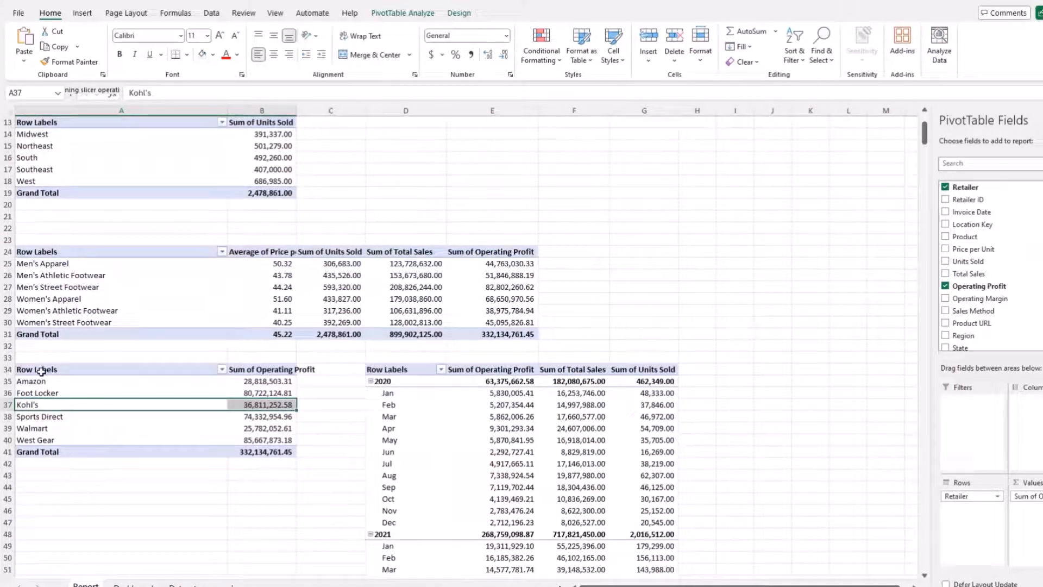
{"action": "left_click_drag", "start_coordinate": [42, 371], "coordinate": [273, 456]}
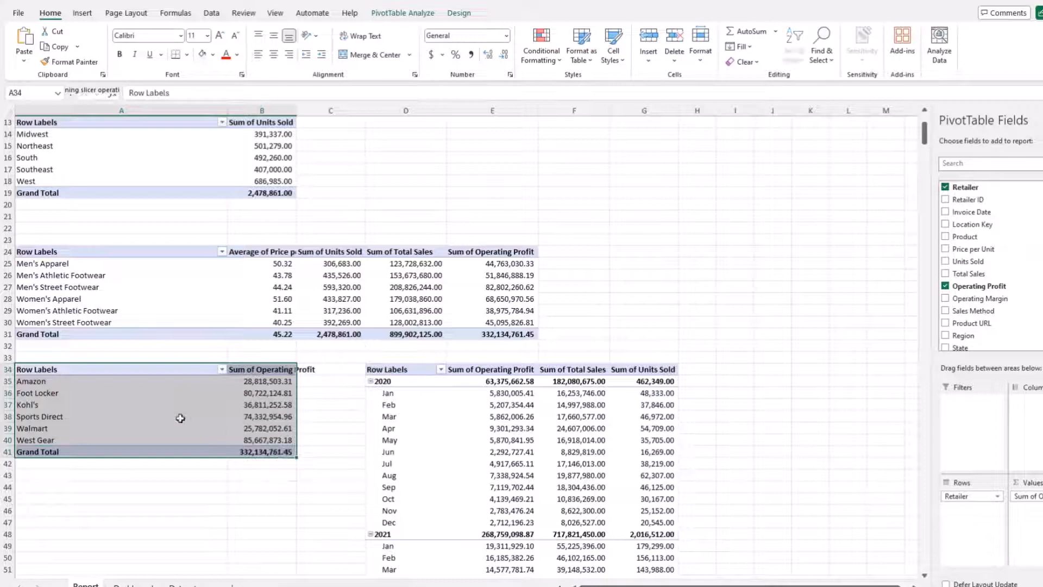
{"action": "left_click", "coordinate": [83, 13]}
{"action": "left_click", "coordinate": [346, 36]}
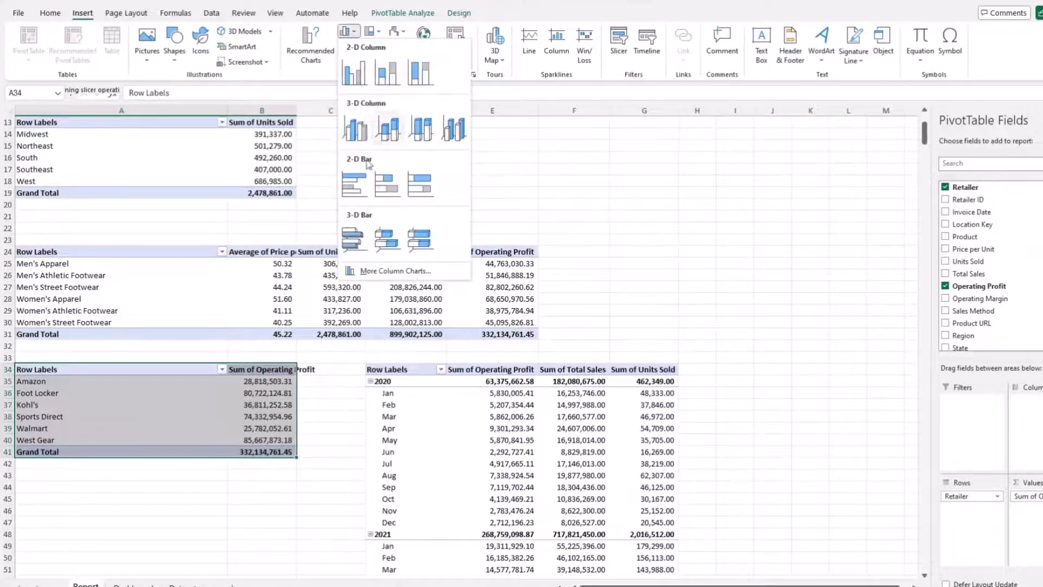
{"action": "left_click", "coordinate": [358, 241]}
Step: Move the retailer profit chart from the Report sheet to the Dashboard, between the shoe picture and the region chart
{"action": "left_click_drag", "start_coordinate": [567, 296], "coordinate": [664, 287]}
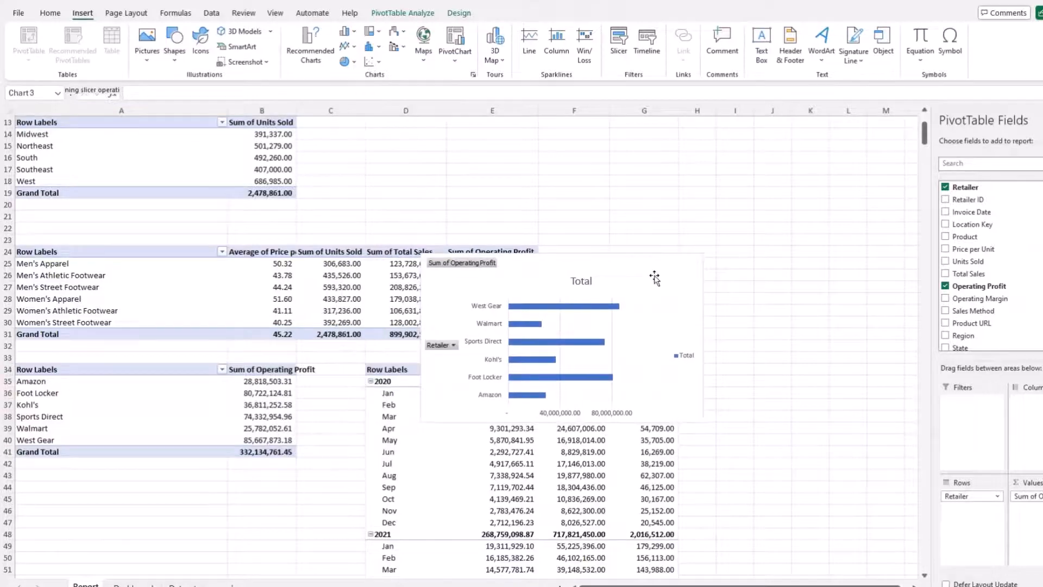
{"action": "key", "text": "Delete"}
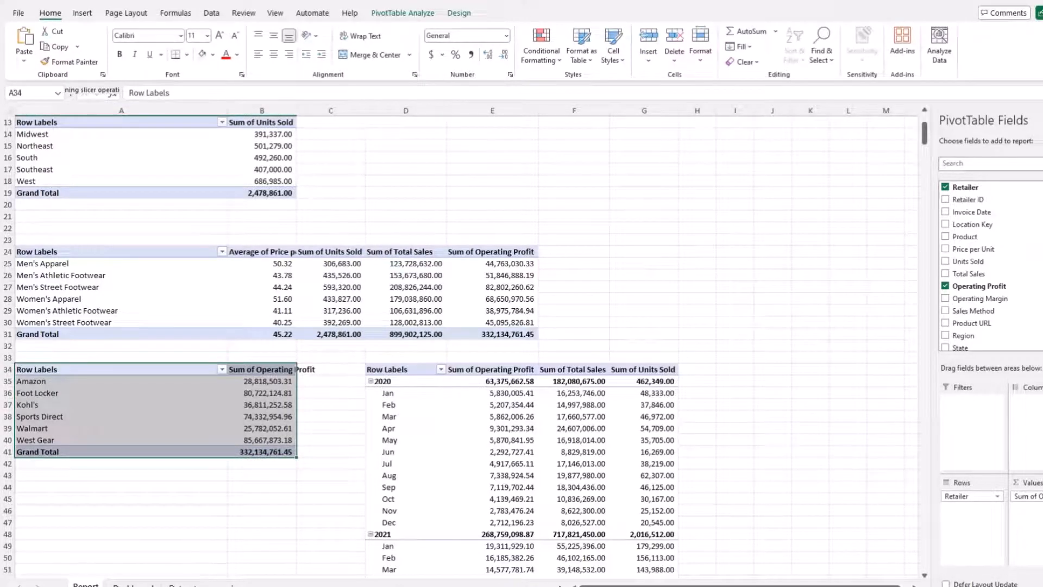
{"action": "key", "text": "ctrl+Page_Down"}
{"action": "key", "text": "ctrl+v"}
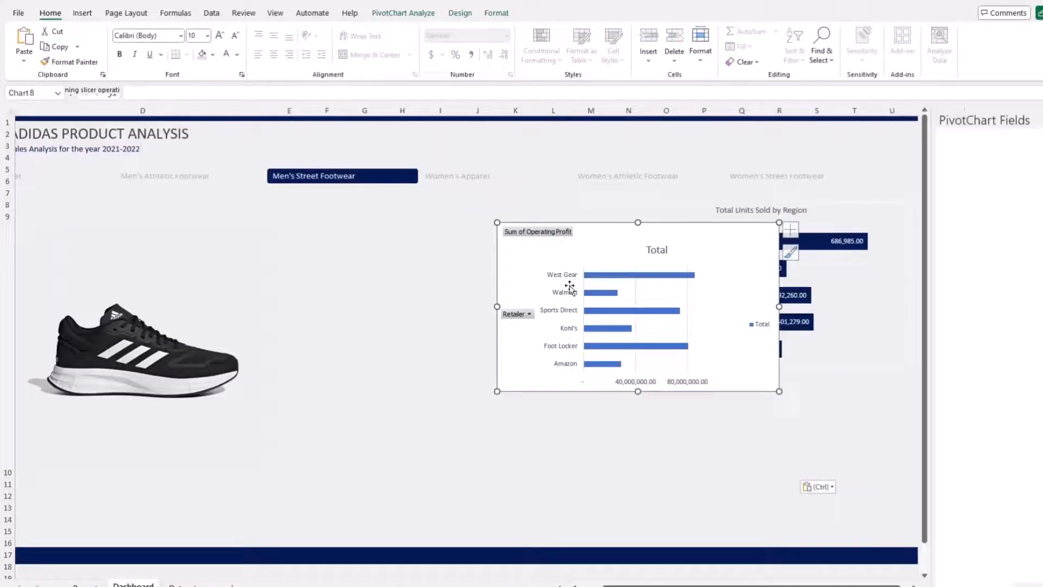
{"action": "left_click_drag", "start_coordinate": [569, 286], "coordinate": [359, 312]}
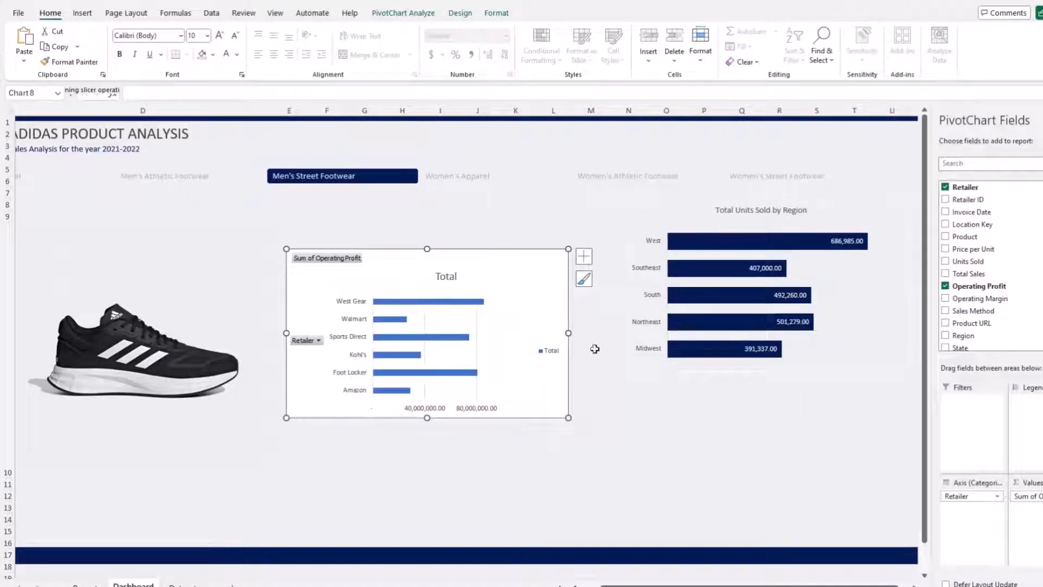
Step: Copy the region chart's formatting onto the retailer profit chart and place that chart directly beneath the region chart
{"action": "left_click", "coordinate": [661, 216]}
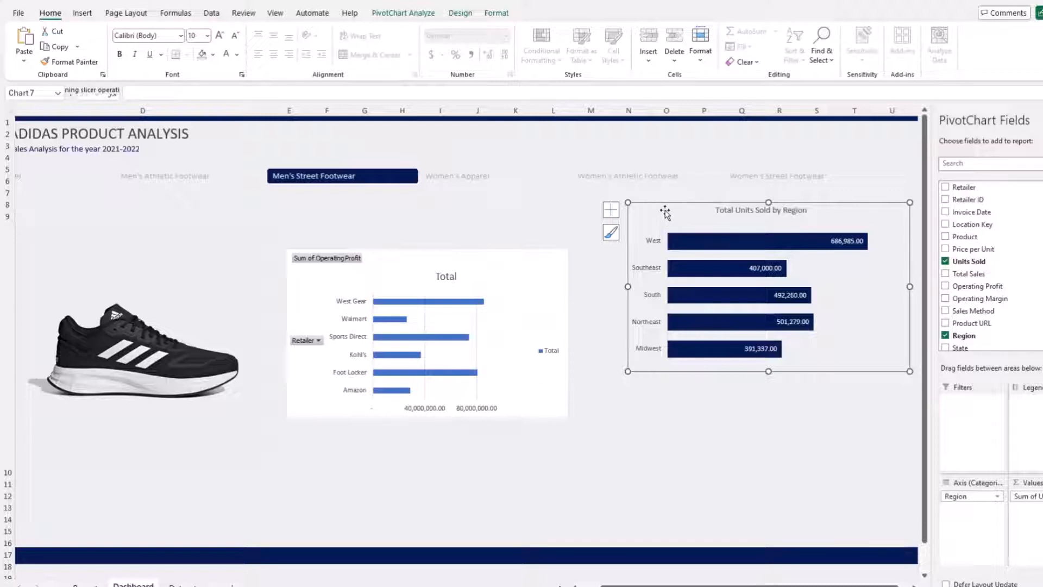
{"action": "left_click", "coordinate": [504, 270]}
{"action": "key", "text": "ctrl+v"}
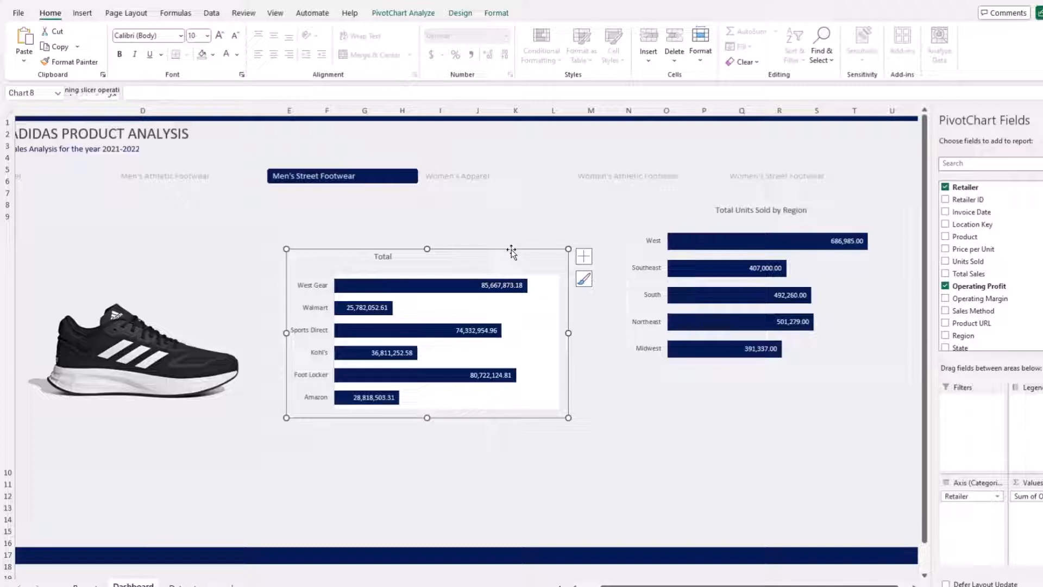
{"action": "left_click_drag", "start_coordinate": [512, 248], "coordinate": [850, 375]}
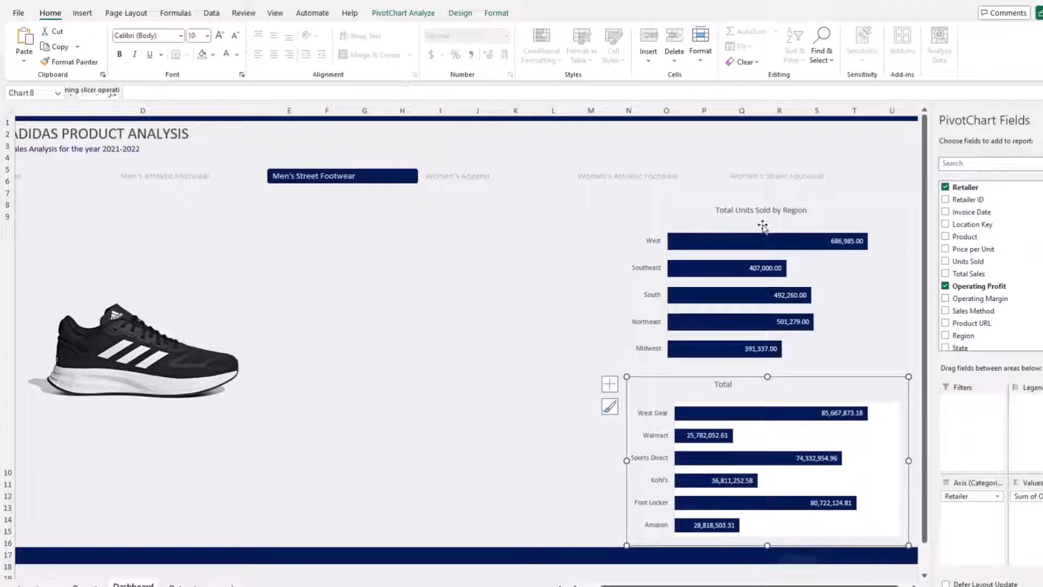
{"action": "left_click", "coordinate": [567, 284]}
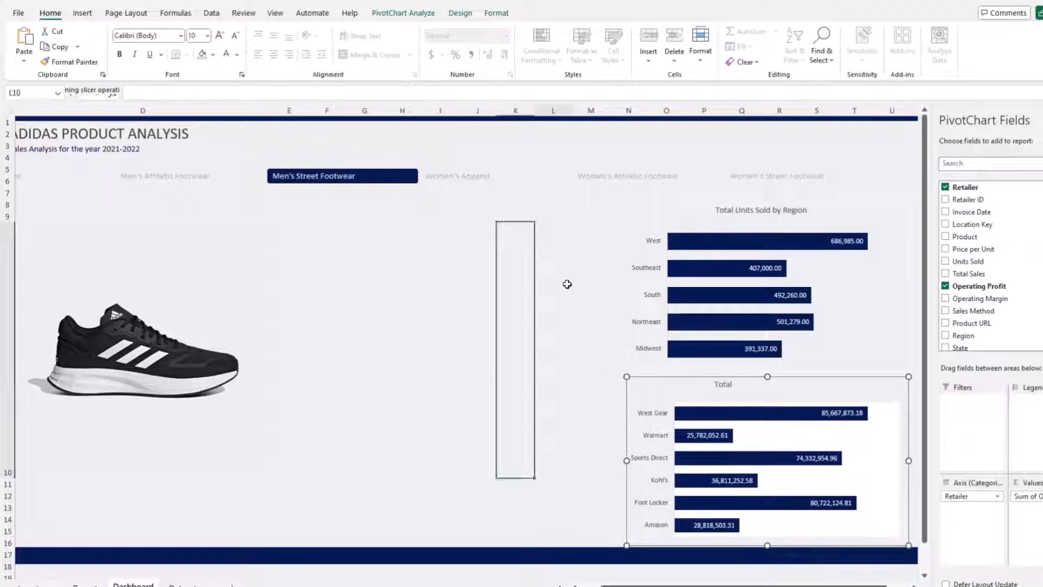
{"action": "left_click", "coordinate": [893, 389]}
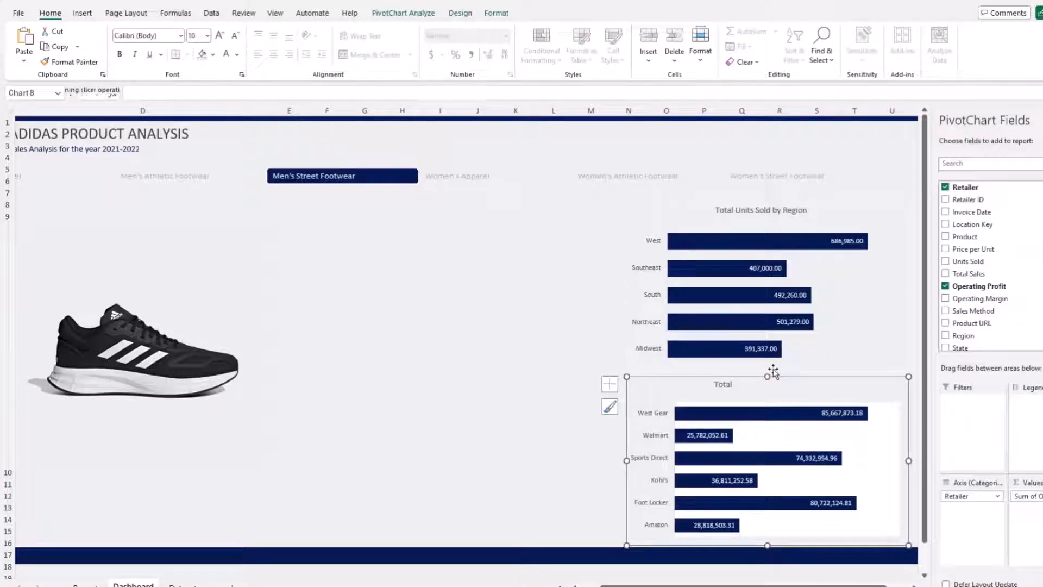
Step: Shorten the region chart from its lower edge and the retailer chart from its upper edge to separate the two charts
{"action": "left_click", "coordinate": [768, 369]}
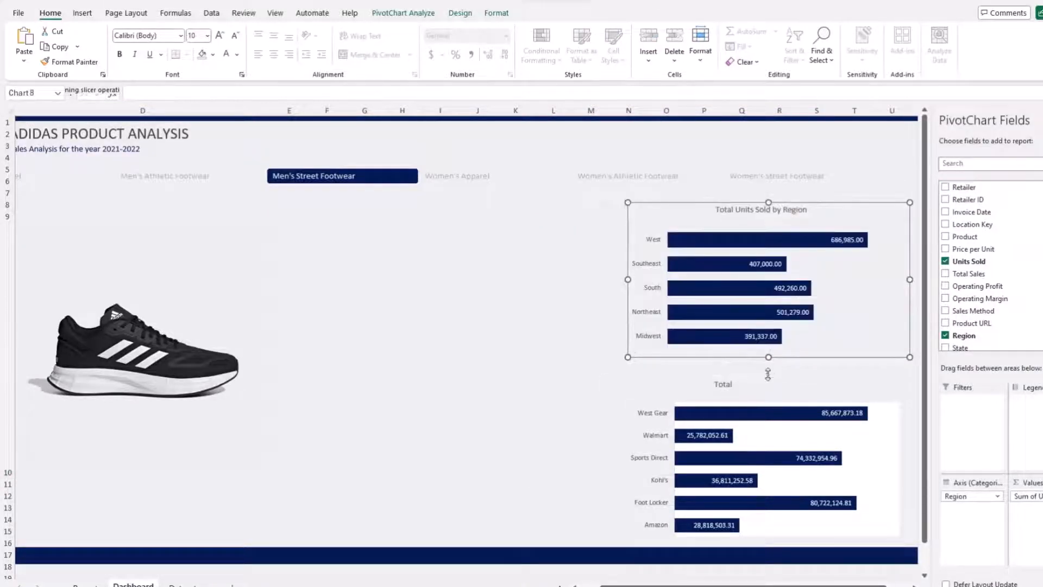
{"action": "left_click", "coordinate": [767, 382]}
Step: Remove the white background of the retailer chart's plot area by setting its fill to No fill
{"action": "left_click", "coordinate": [893, 429]}
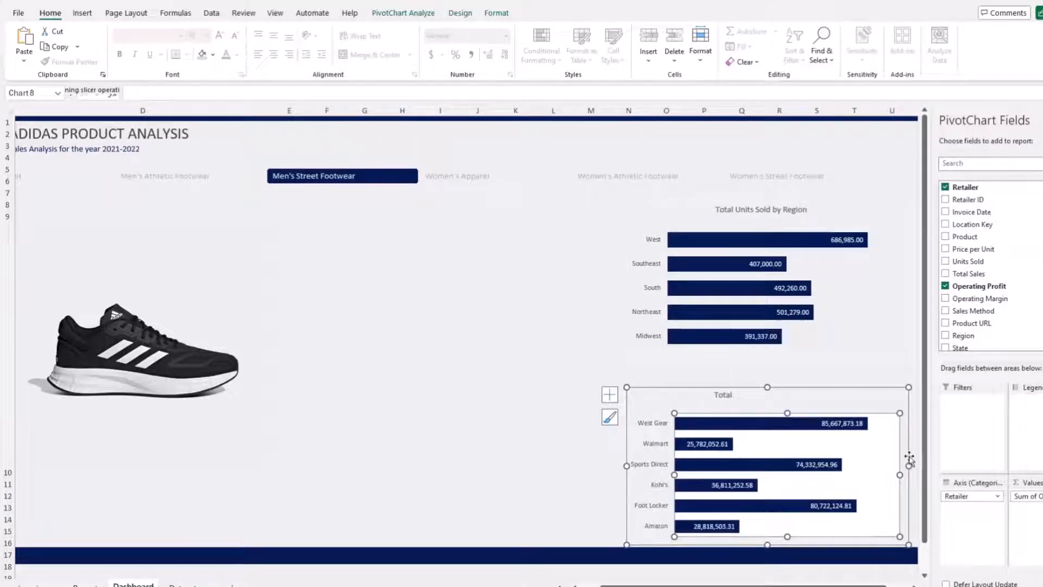
{"action": "right_click", "coordinate": [883, 445]}
{"action": "left_click", "coordinate": [926, 559]}
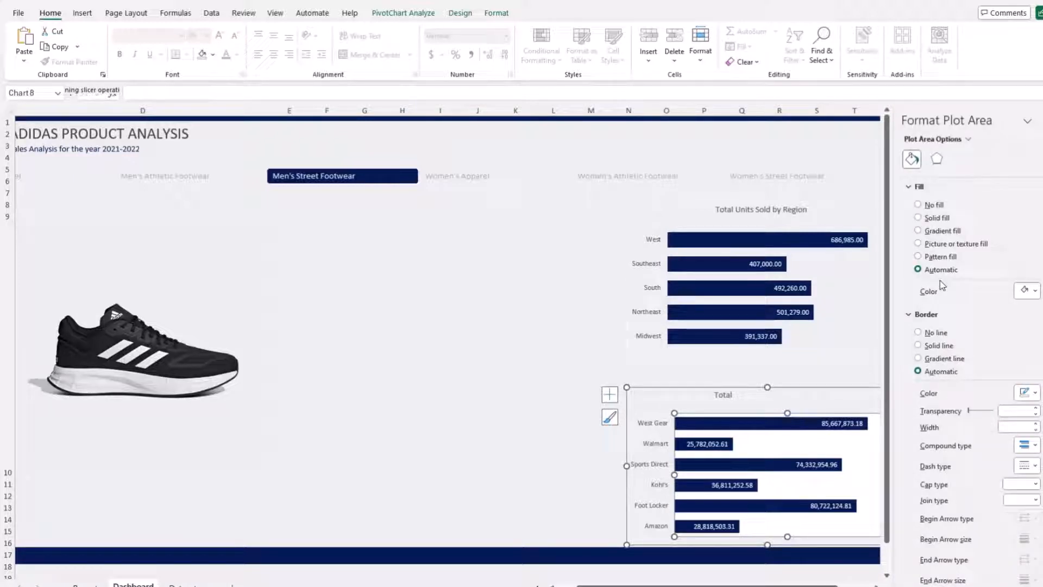
{"action": "left_click", "coordinate": [931, 206]}
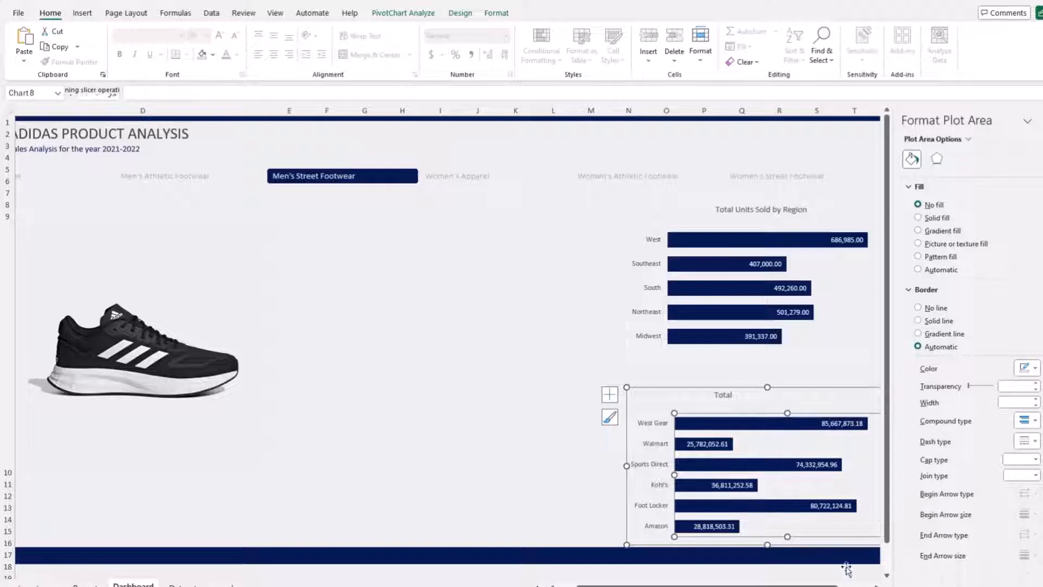
Step: Move the retailer chart slightly up towards the region chart and close the formatting pane
{"action": "left_click", "coordinate": [826, 372]}
{"action": "left_click", "coordinate": [768, 386]}
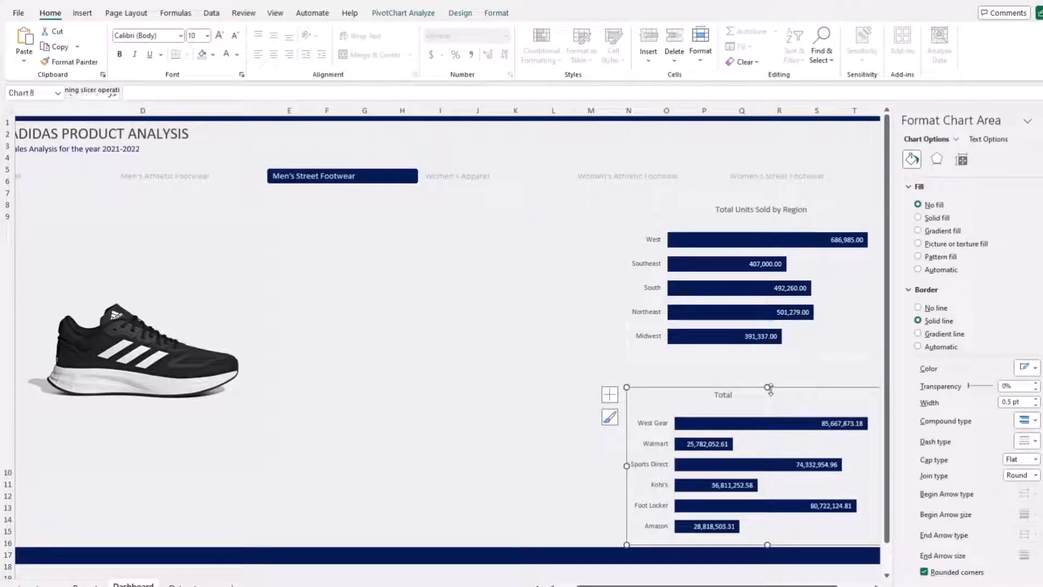
{"action": "left_click_drag", "start_coordinate": [779, 388], "coordinate": [778, 375]}
{"action": "left_click", "coordinate": [480, 388]}
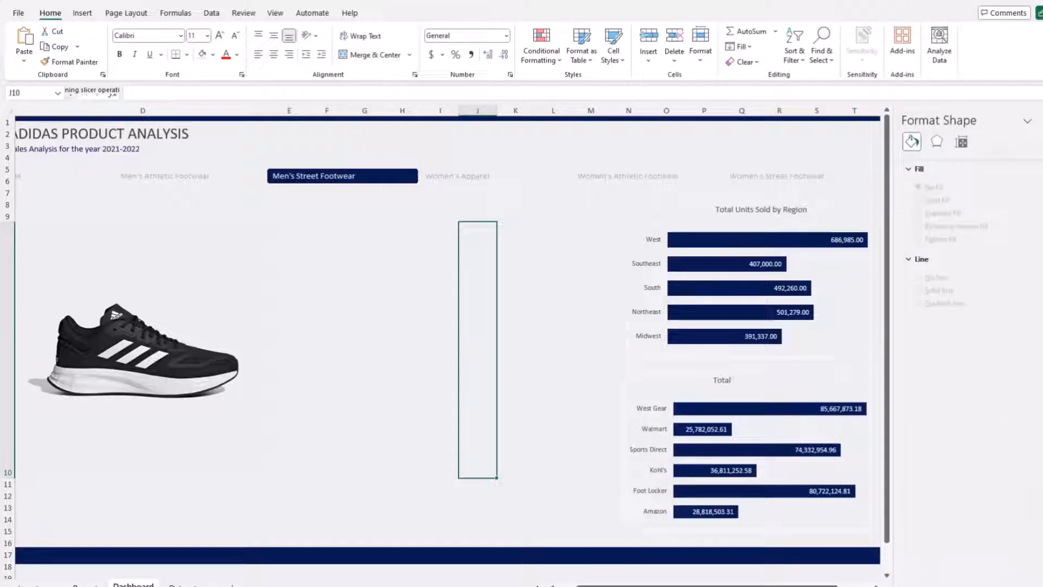
{"action": "left_click", "coordinate": [1041, 121]}
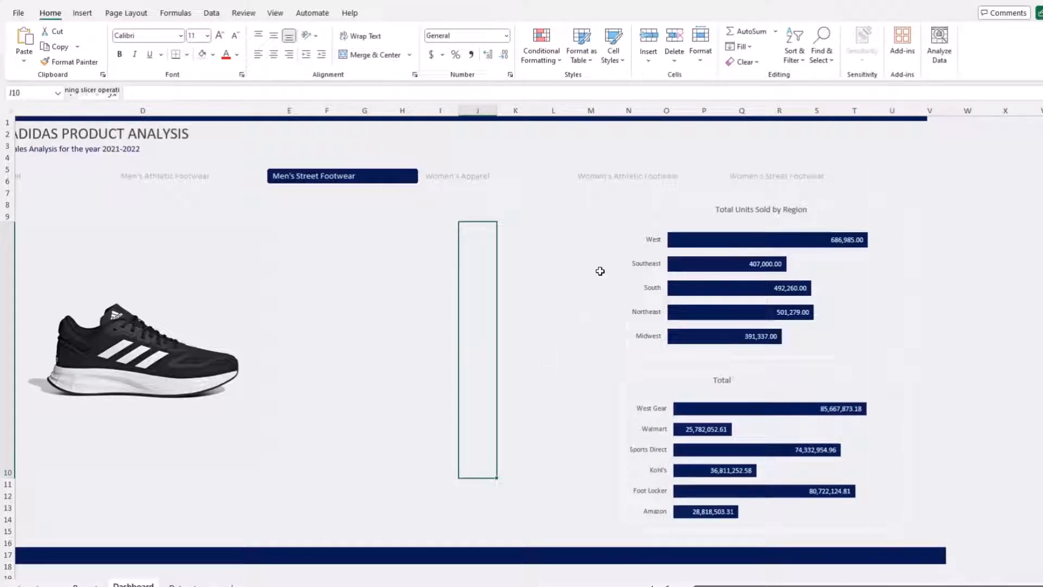
Step: Narrow the region chart and the retailer chart from their left edges so both start at about the same position
{"action": "left_click", "coordinate": [636, 228]}
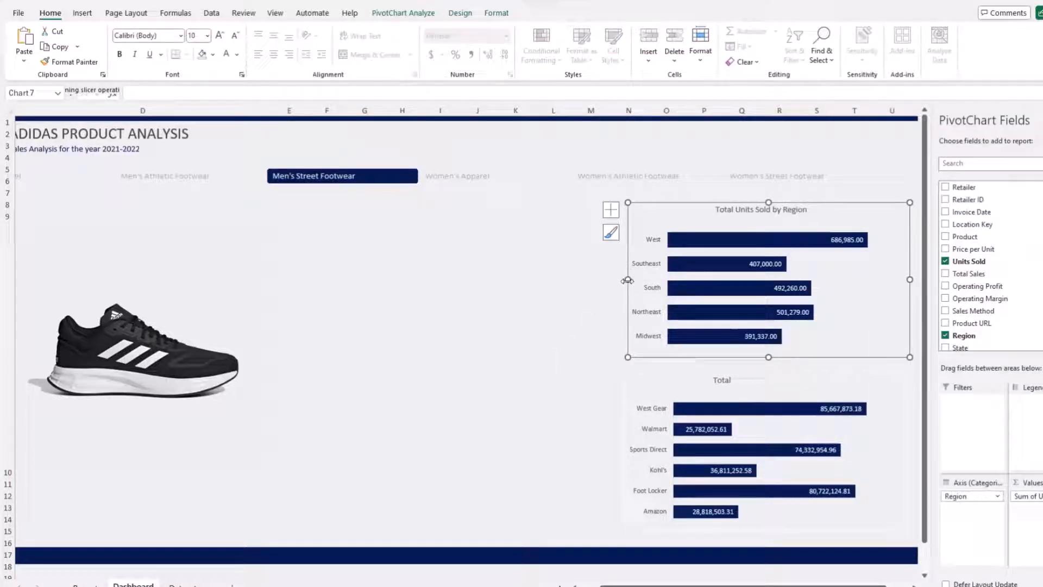
{"action": "left_click_drag", "start_coordinate": [625, 279], "coordinate": [651, 279]}
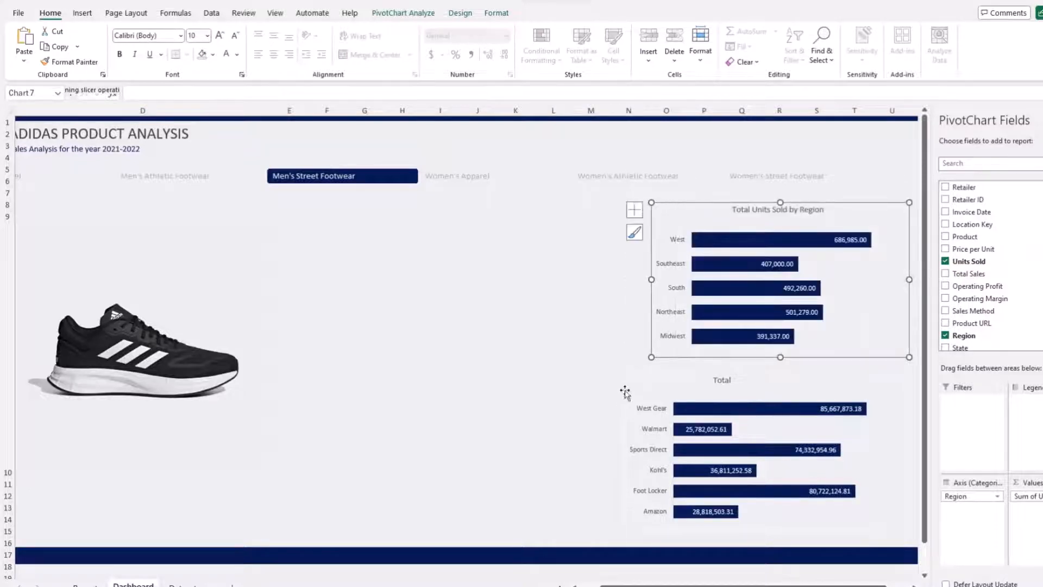
{"action": "left_click", "coordinate": [624, 391]}
{"action": "left_click_drag", "start_coordinate": [624, 451], "coordinate": [647, 453]}
{"action": "left_click", "coordinate": [612, 352]}
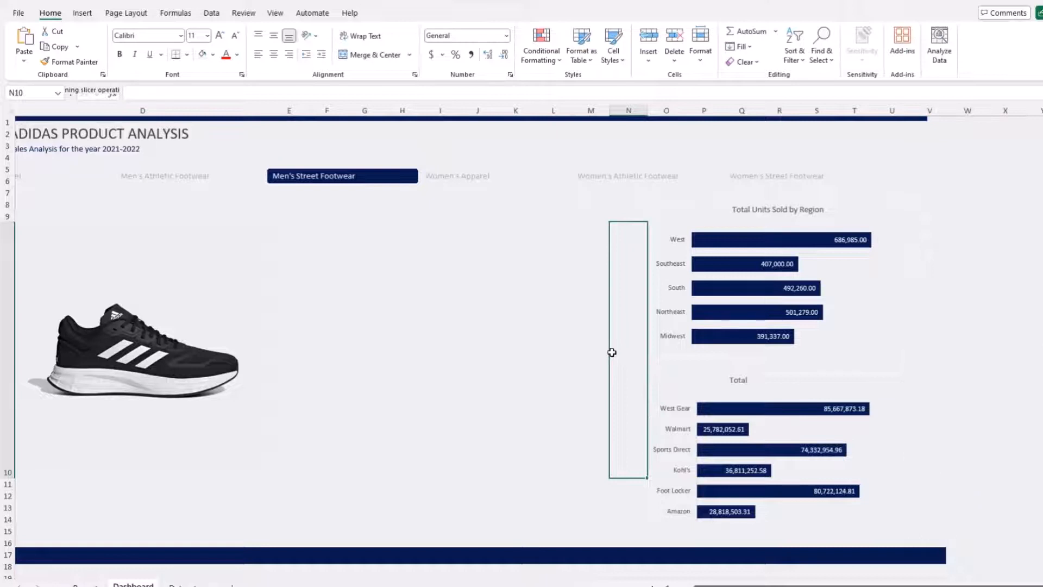
Step: Draw a rounded rectangle about 2.48" high and 1.78" wide over columns E to H, with reduced corner rounding
{"action": "left_click", "coordinate": [439, 279]}
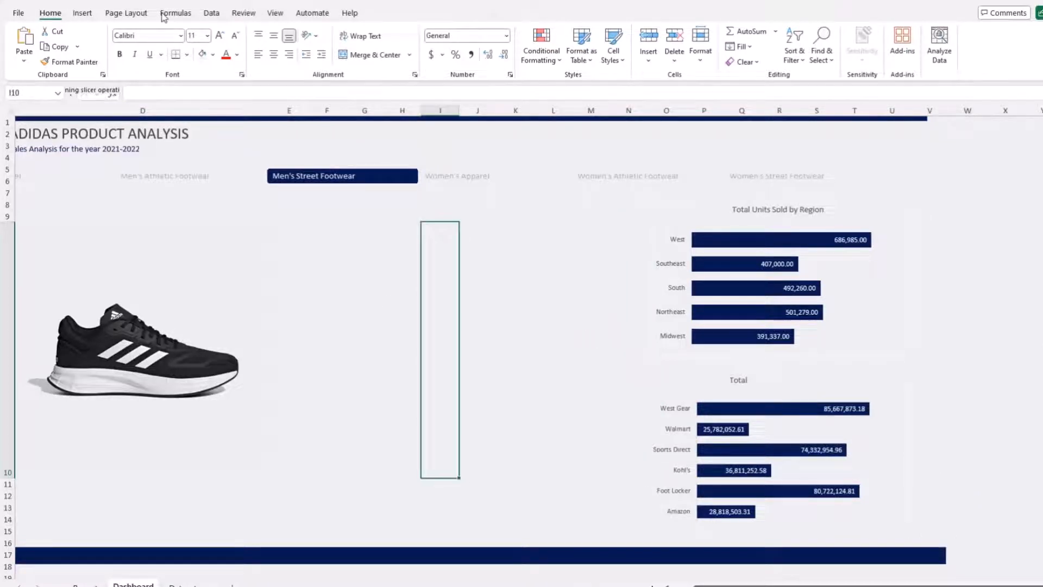
{"action": "left_click", "coordinate": [83, 17]}
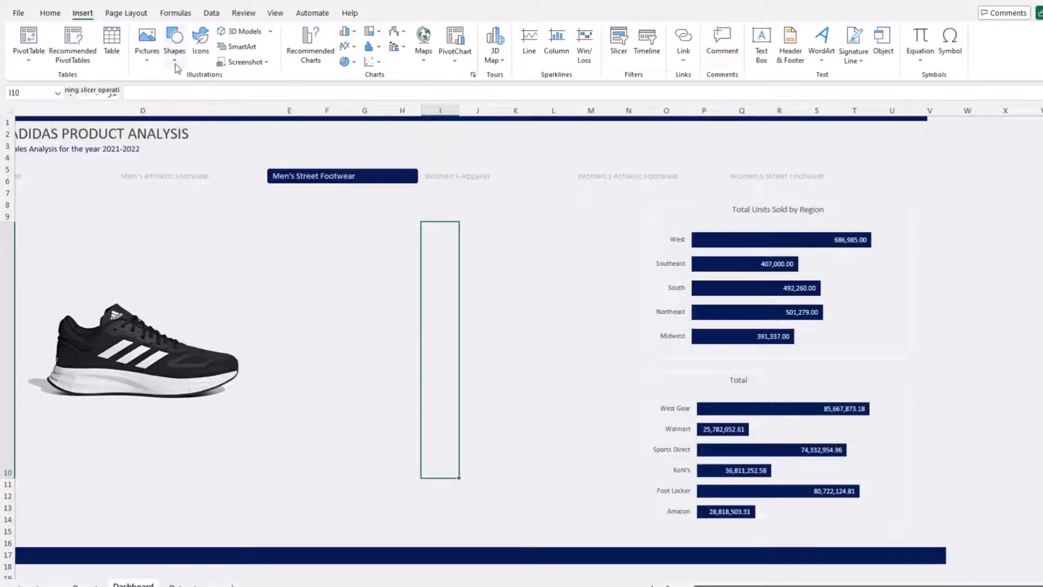
{"action": "left_click", "coordinate": [175, 46]}
{"action": "left_click", "coordinate": [228, 97]}
{"action": "left_click_drag", "start_coordinate": [295, 216], "coordinate": [405, 352]}
{"action": "left_click_drag", "start_coordinate": [356, 279], "coordinate": [354, 267]}
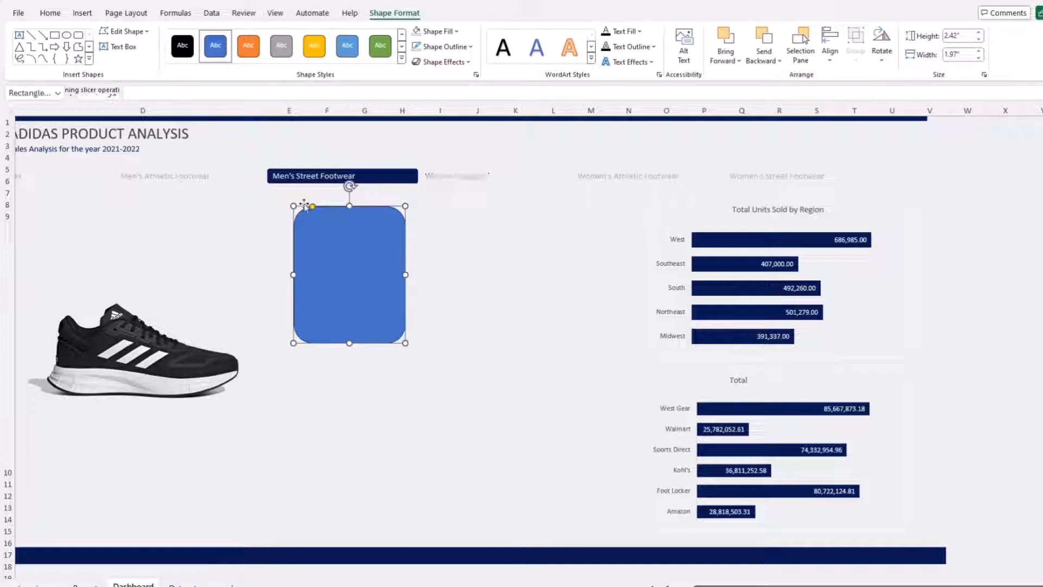
{"action": "left_click_drag", "start_coordinate": [312, 207], "coordinate": [303, 208]}
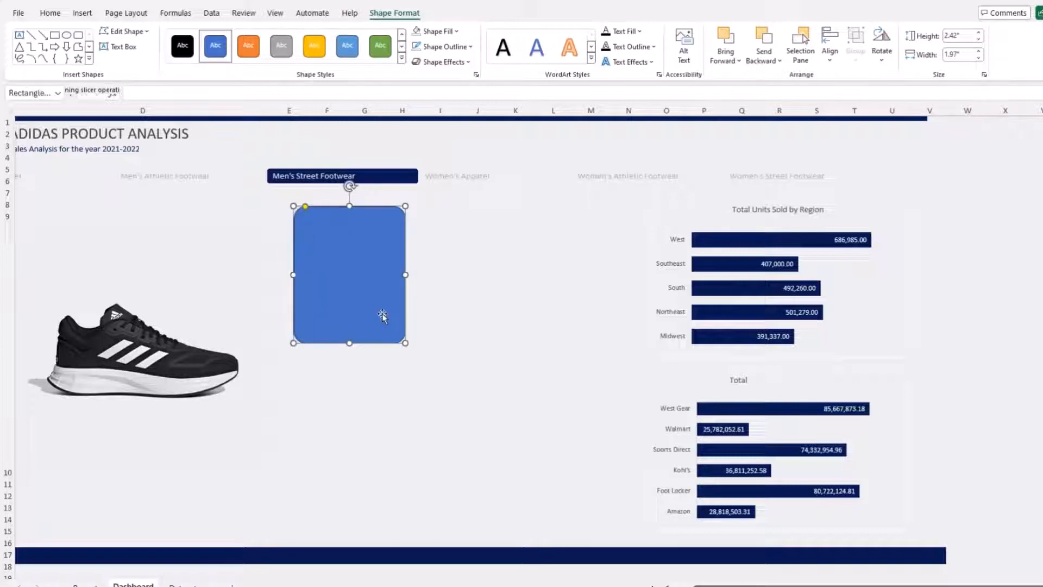
{"action": "left_click_drag", "start_coordinate": [405, 342], "coordinate": [395, 346]}
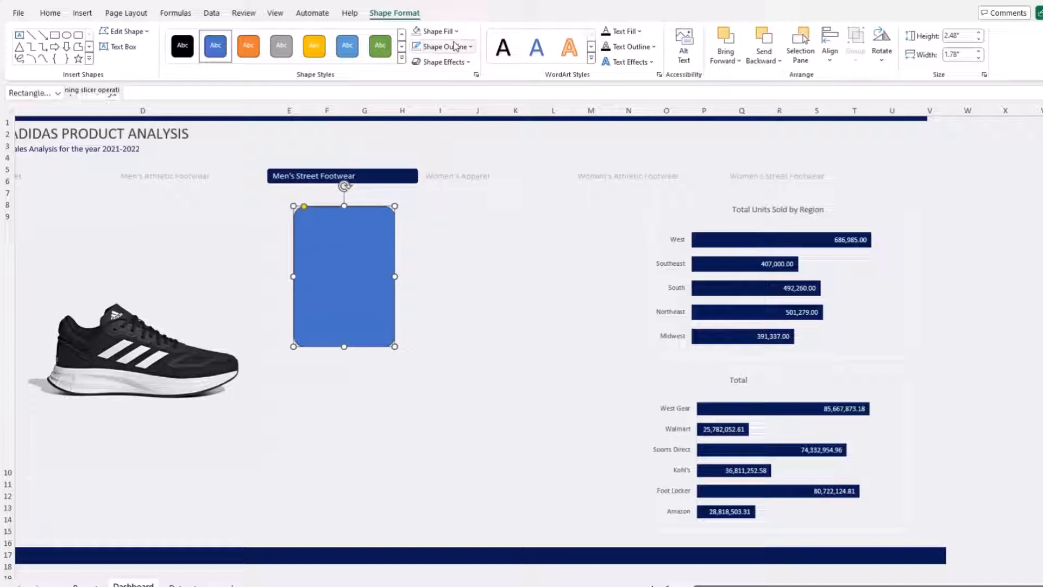
Step: Give the rounded rectangle a white outline and a Gray, Accent 3, Lighter 80% fill, and nudge it slightly up and left
{"action": "left_click", "coordinate": [448, 47]}
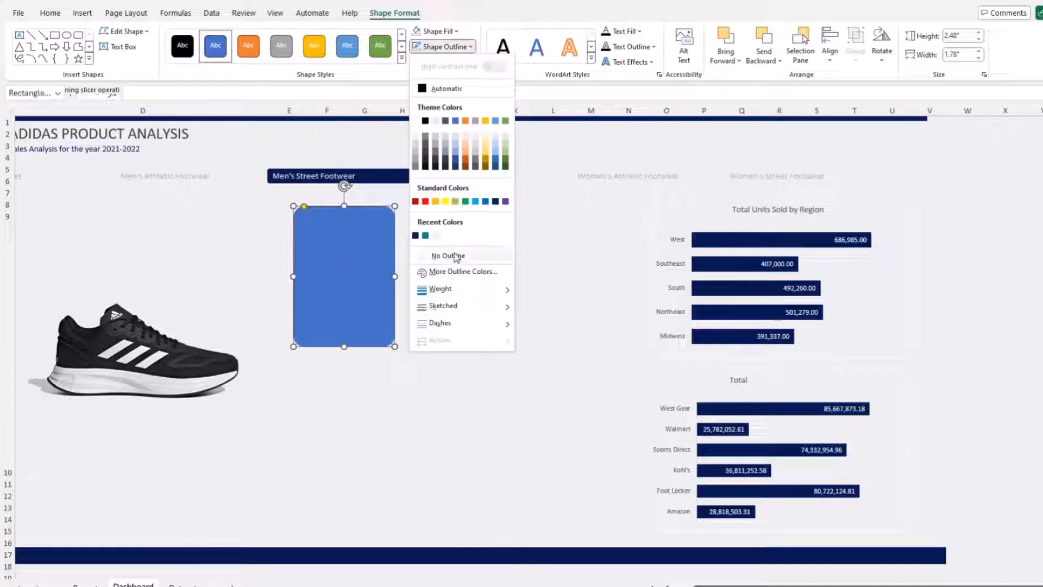
{"action": "left_click", "coordinate": [416, 120]}
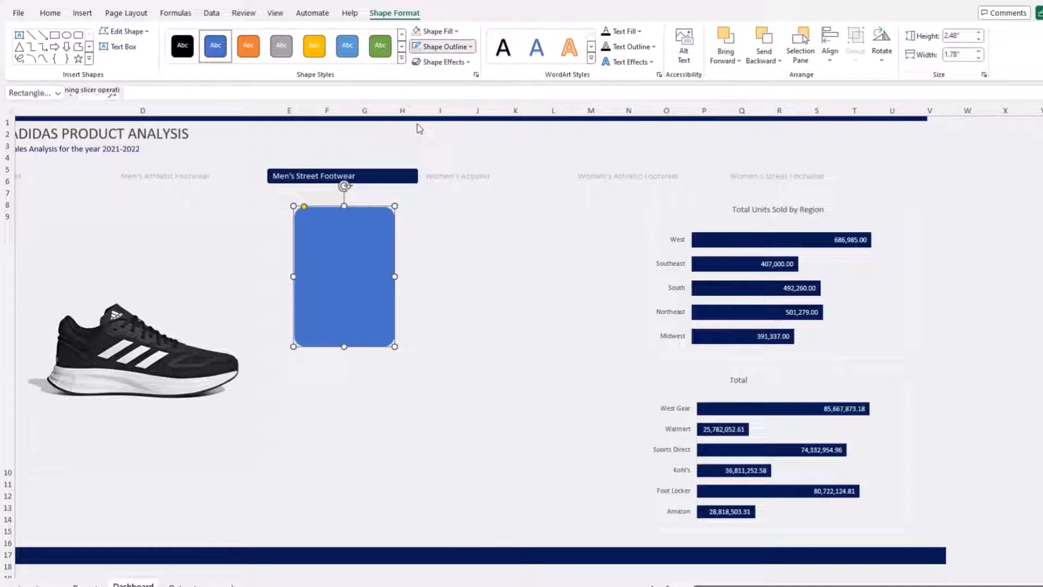
{"action": "left_click", "coordinate": [455, 31]}
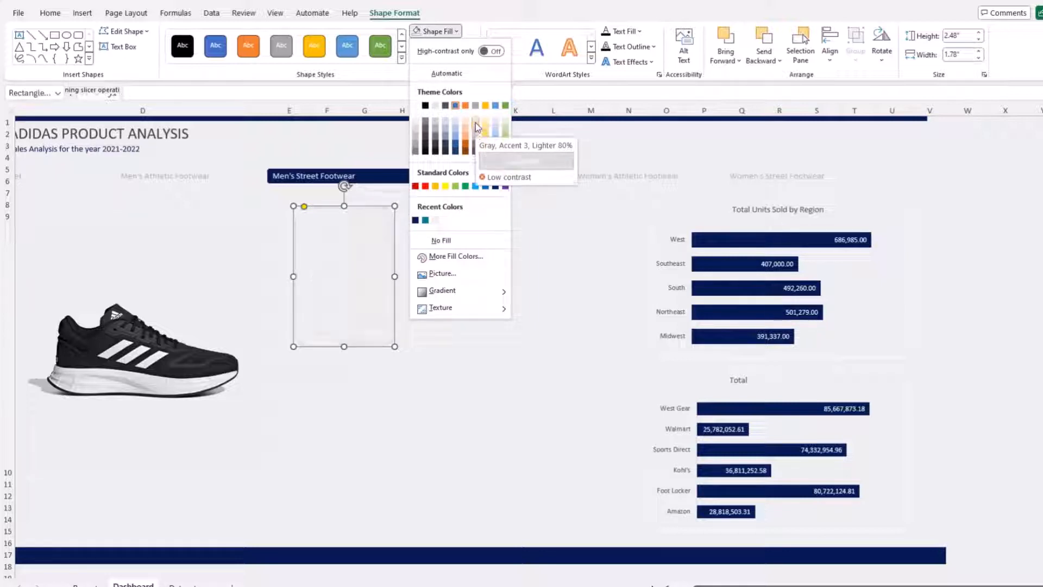
{"action": "left_click", "coordinate": [476, 127]}
{"action": "left_click", "coordinate": [468, 377]}
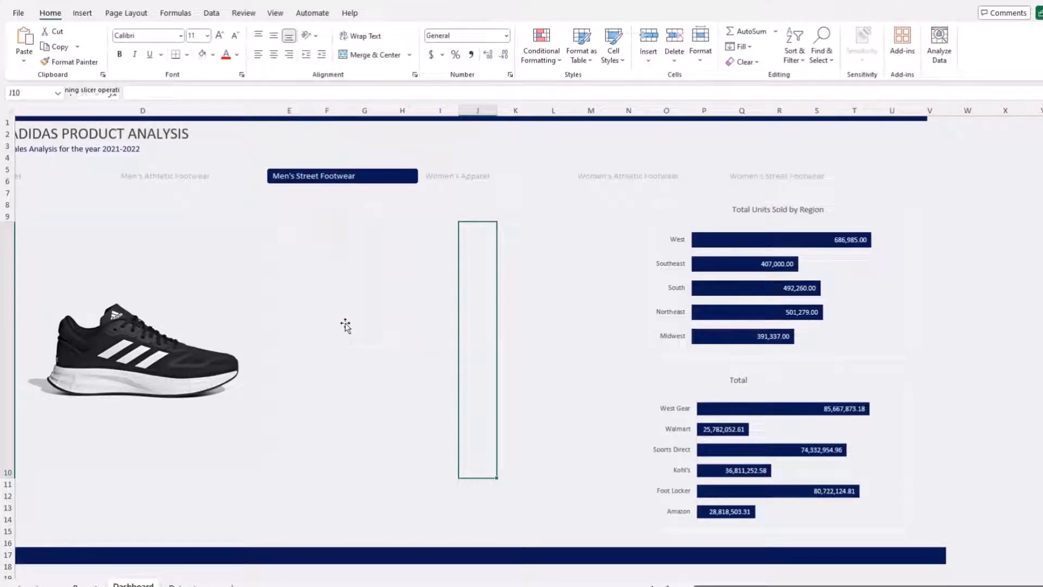
{"action": "left_click", "coordinate": [358, 295]}
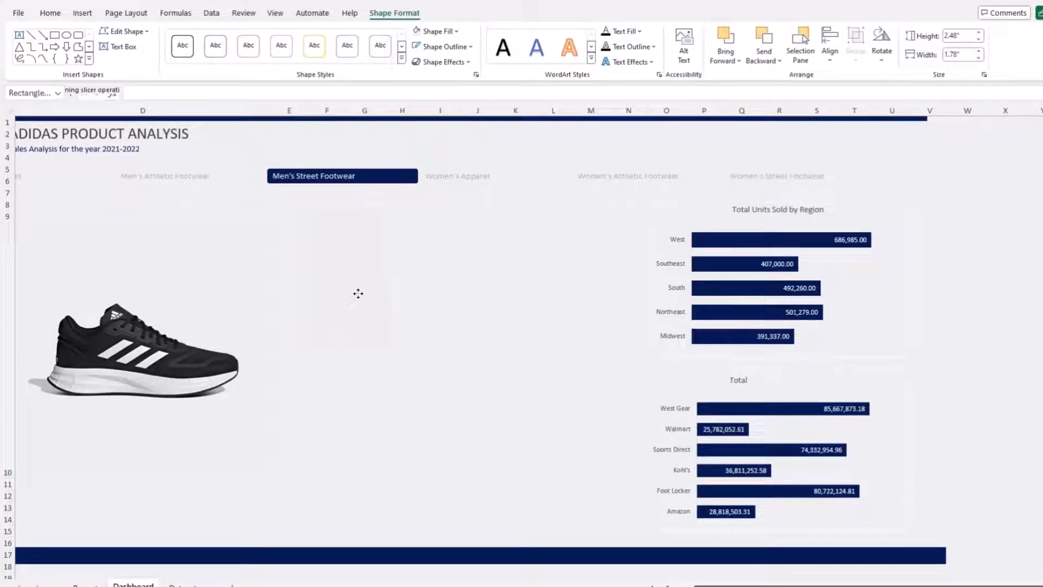
{"action": "left_click", "coordinate": [466, 329]}
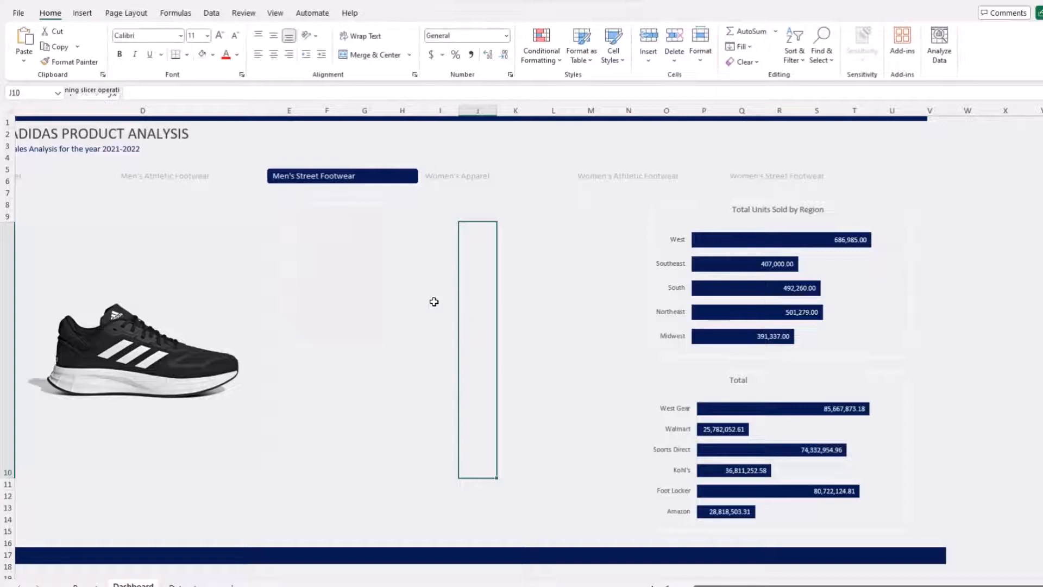
Step: Duplicate the rounded rectangle twice to form an evenly spaced row of three cards between the shoe picture and the charts
{"action": "left_click", "coordinate": [359, 288]}
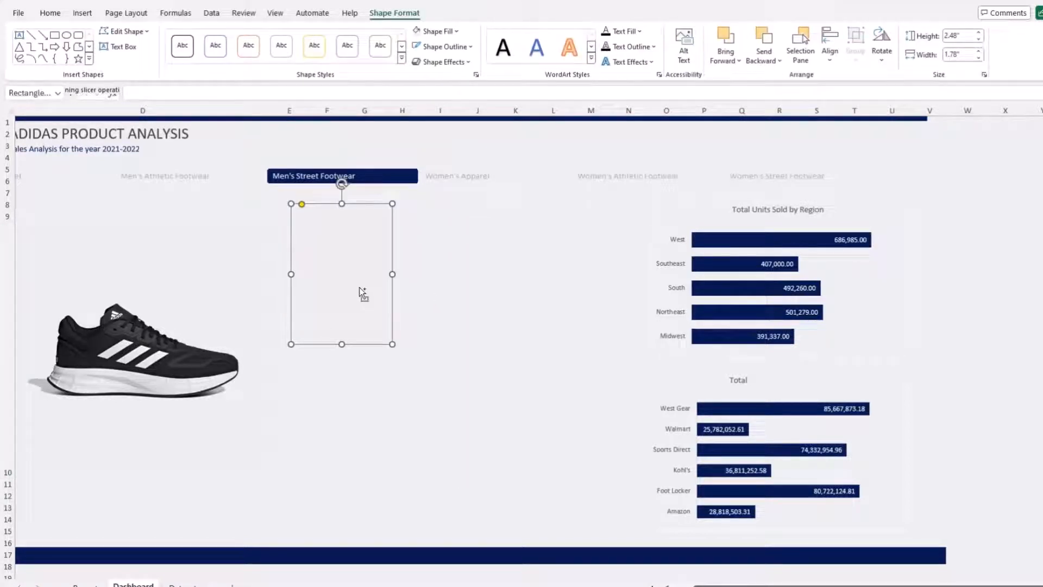
{"action": "left_click_drag", "start_coordinate": [360, 284], "coordinate": [554, 275]}
{"action": "key", "text": "ctrl+d"}
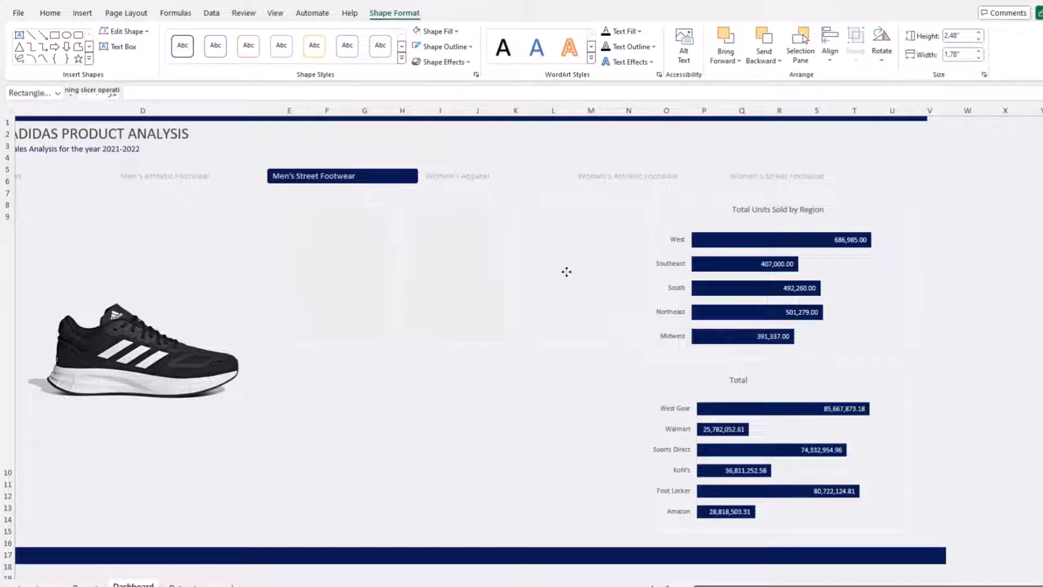
{"action": "left_click_drag", "start_coordinate": [562, 272], "coordinate": [563, 272]}
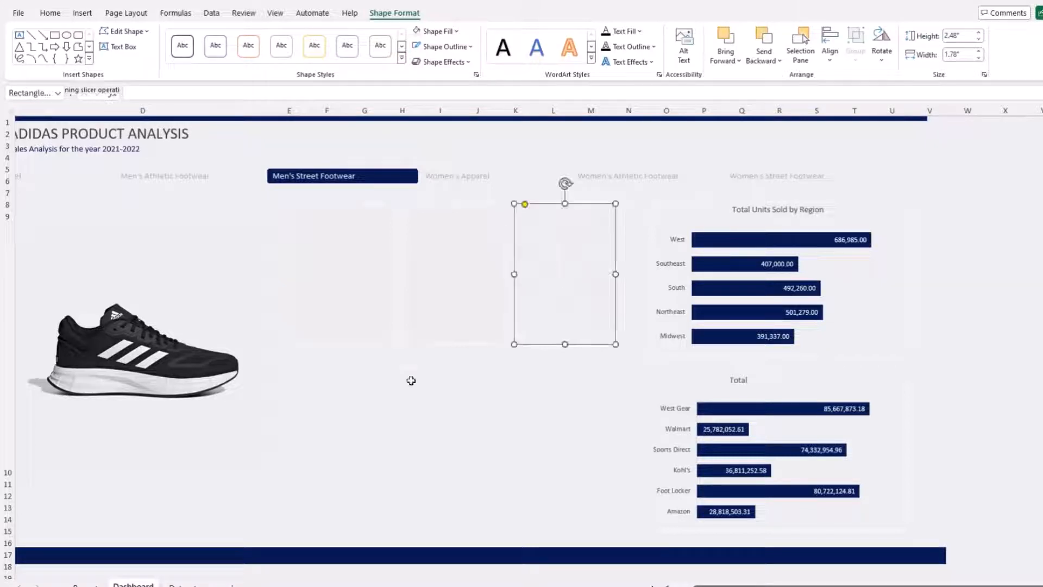
{"action": "left_click", "coordinate": [377, 400]}
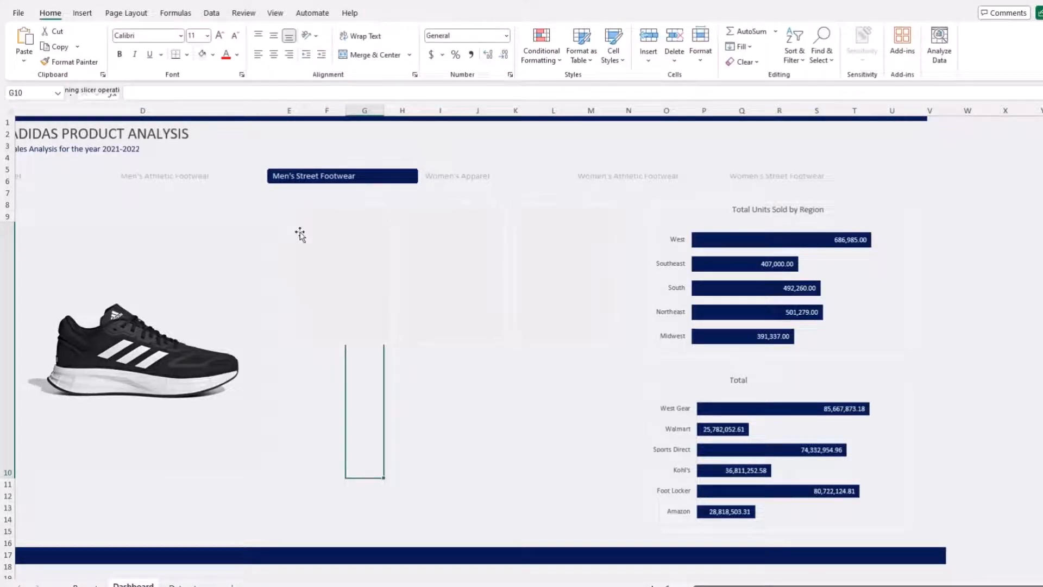
Step: Draw a circle about 0.57" in diameter, centered on the upper edge of the first card
{"action": "left_click", "coordinate": [81, 13]}
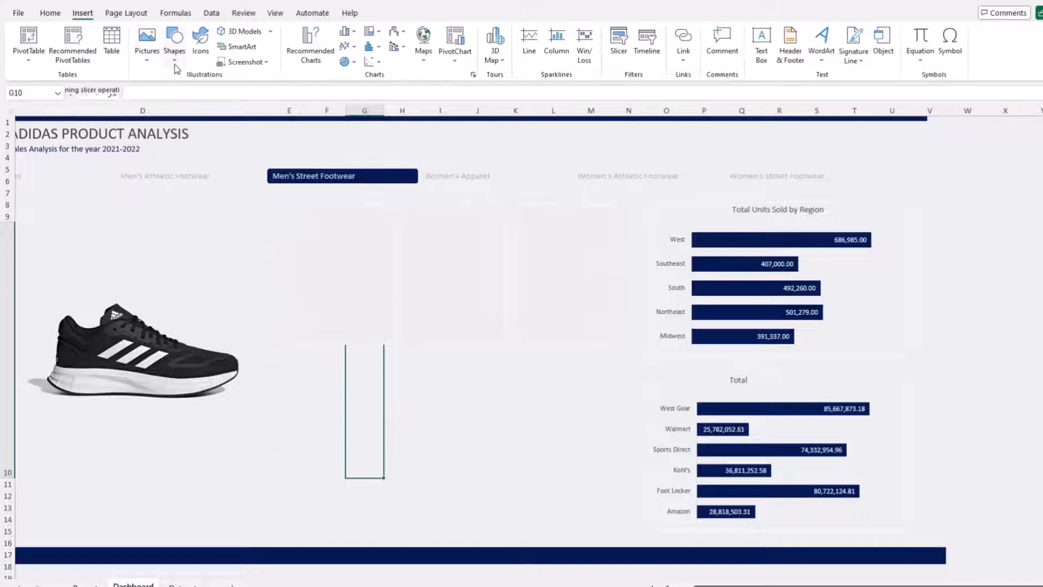
{"action": "left_click", "coordinate": [174, 44]}
{"action": "left_click", "coordinate": [217, 93]}
{"action": "mouse_move", "coordinate": [338, 226]}
{"action": "left_mouse_down"}
{"action": "mouse_move", "coordinate": [363, 253]}
{"action": "mouse_move", "coordinate": [342, 207]}
{"action": "left_mouse_up"}
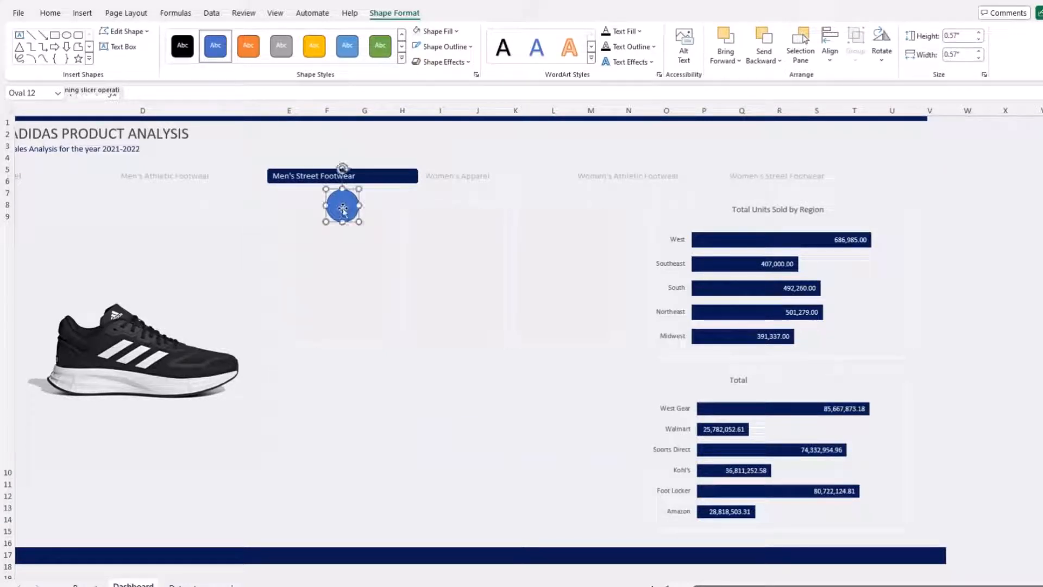
Step: Change the circle's outline color and fill it with the recently used teal
{"action": "left_click", "coordinate": [449, 32]}
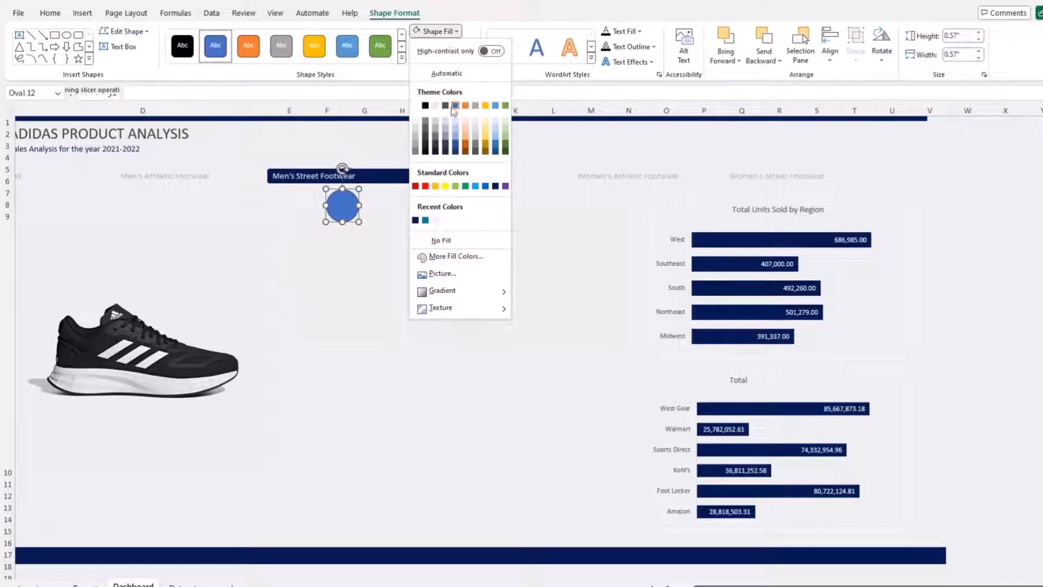
{"action": "left_click", "coordinate": [477, 21]}
{"action": "left_click", "coordinate": [442, 47]}
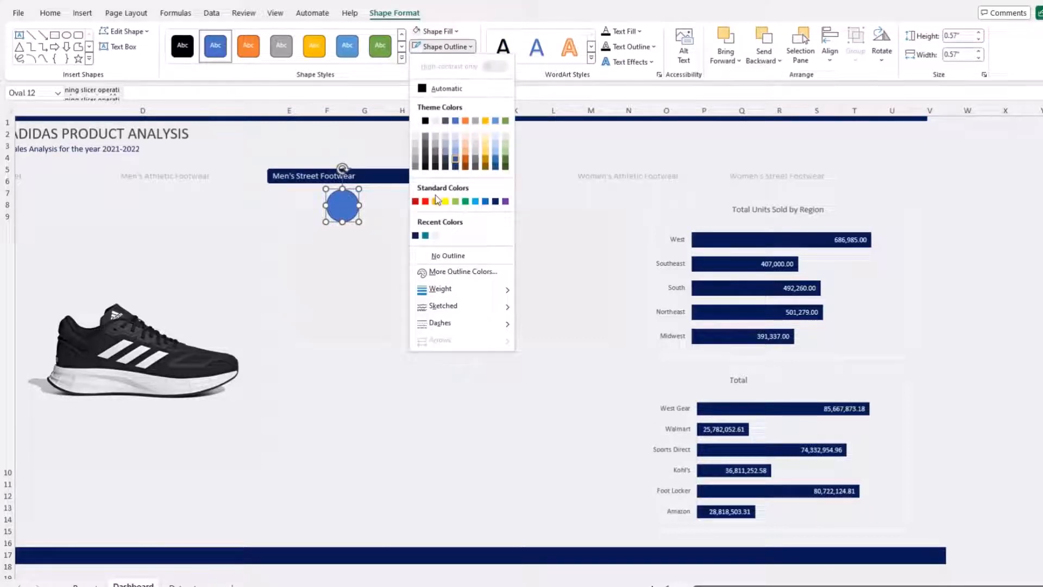
{"action": "left_click", "coordinate": [425, 121]}
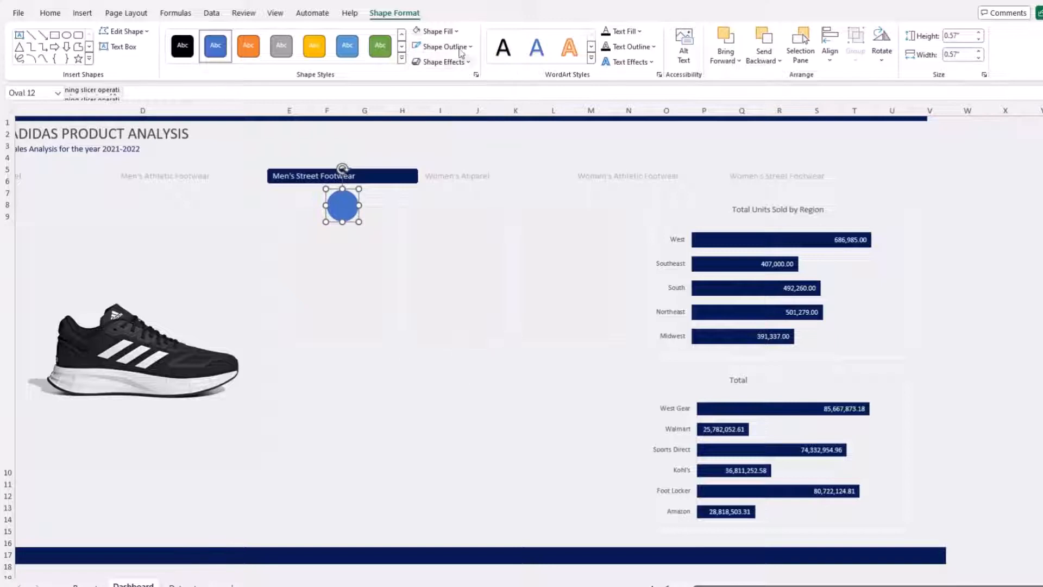
{"action": "left_click", "coordinate": [454, 31]}
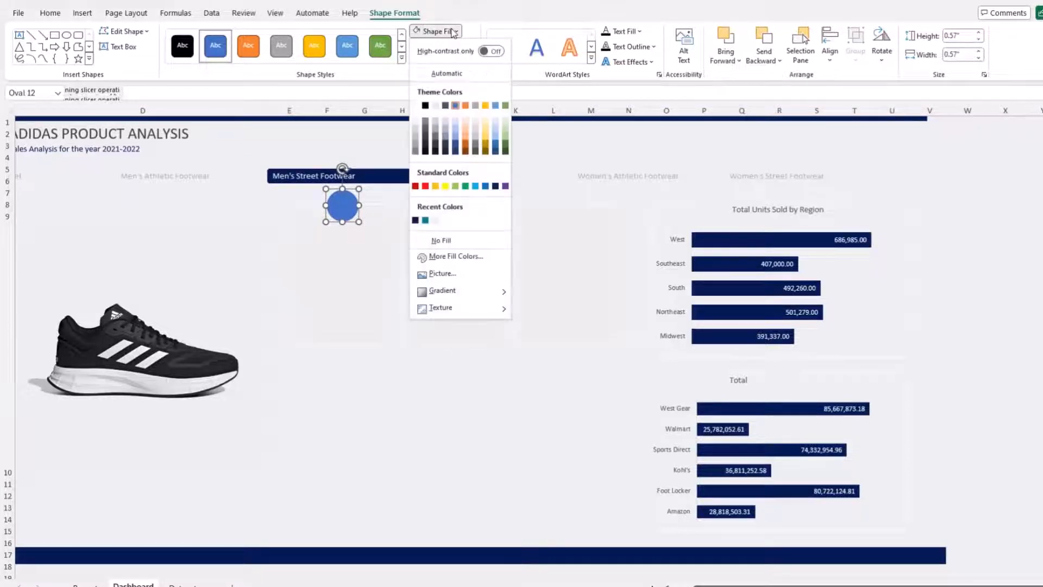
{"action": "left_click", "coordinate": [425, 220]}
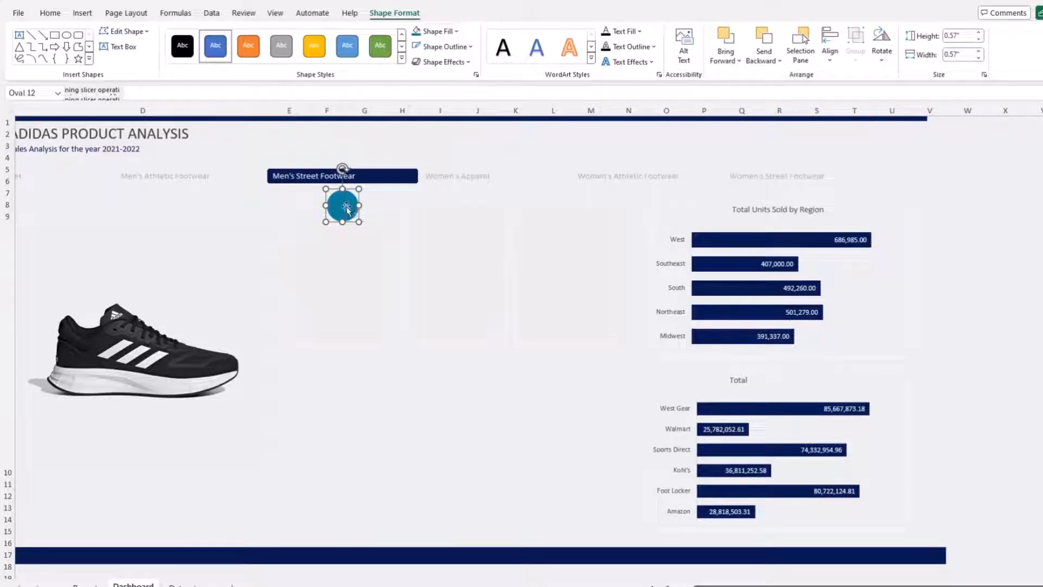
Step: Duplicate the teal circle onto the upper edges of the second and third cards
{"action": "left_click_drag", "start_coordinate": [348, 210], "coordinate": [564, 202]}
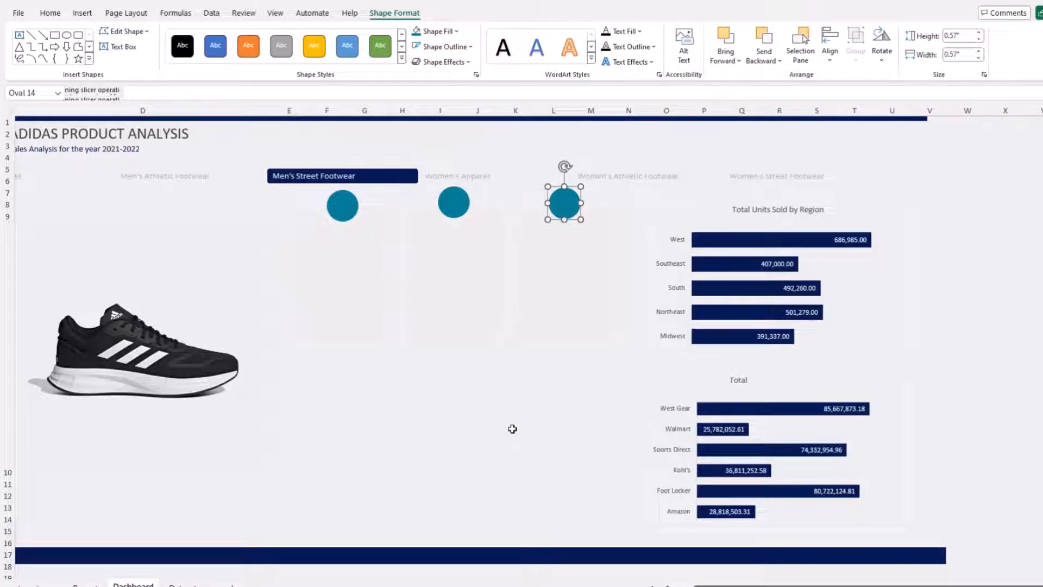
{"action": "left_click", "coordinate": [505, 415]}
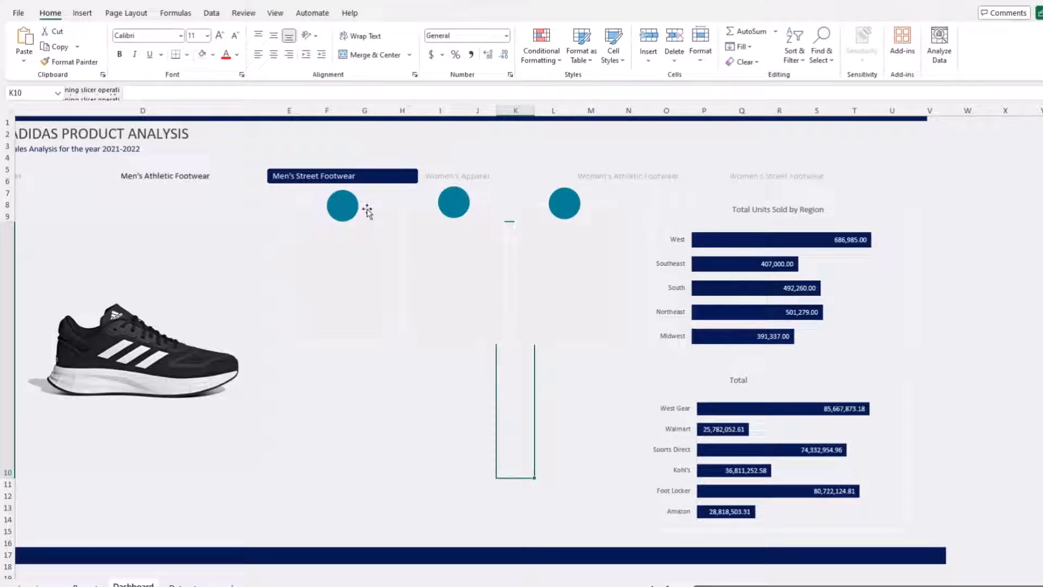
Step: Search the stock icons for "shoe" and insert the solid lace-up shoe, high heel and boot icons
{"action": "left_click", "coordinate": [82, 13]}
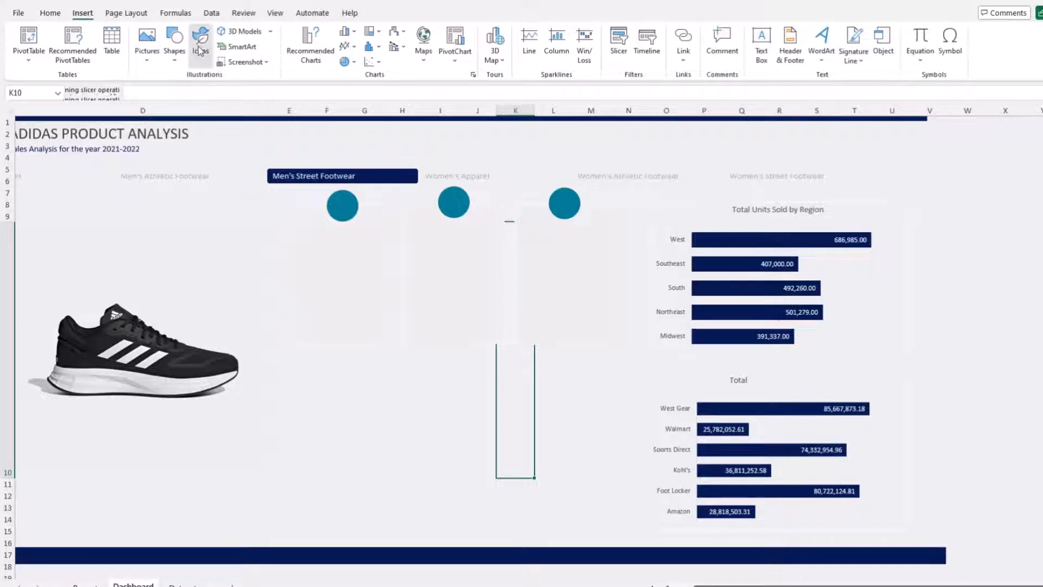
{"action": "left_click", "coordinate": [200, 46]}
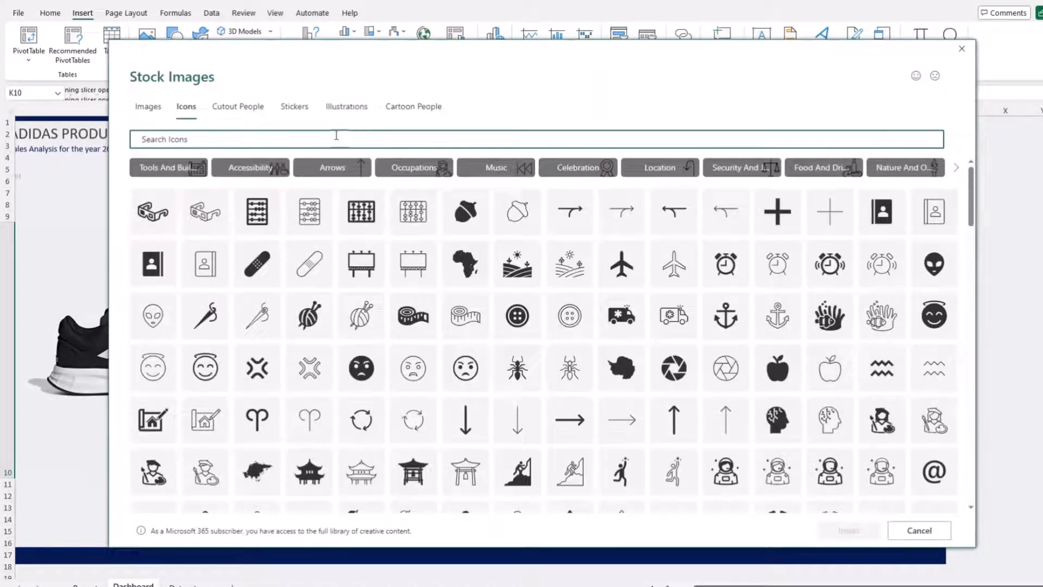
{"action": "type", "text": "shoe"}
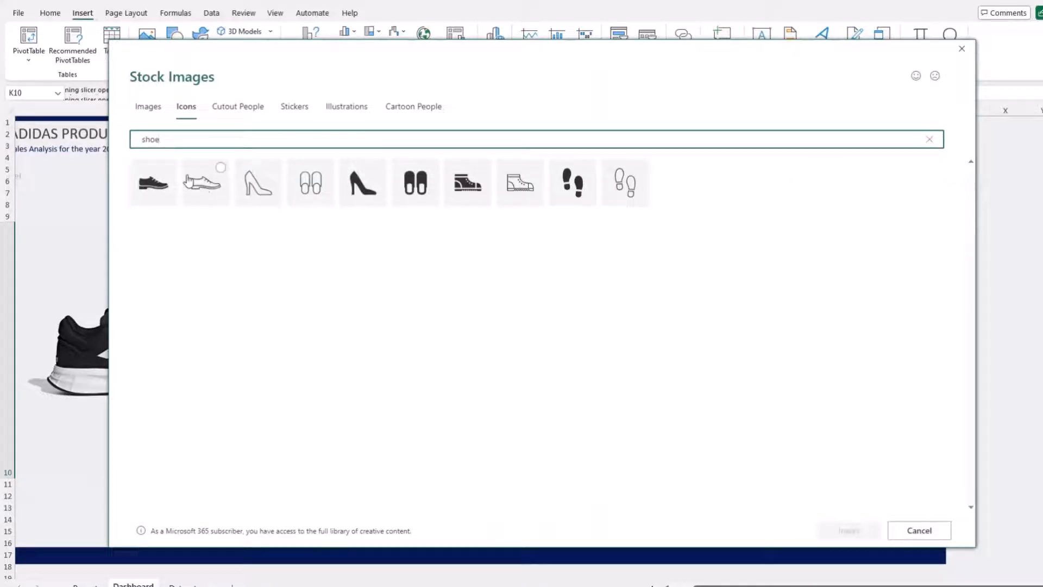
{"action": "left_click", "coordinate": [155, 178]}
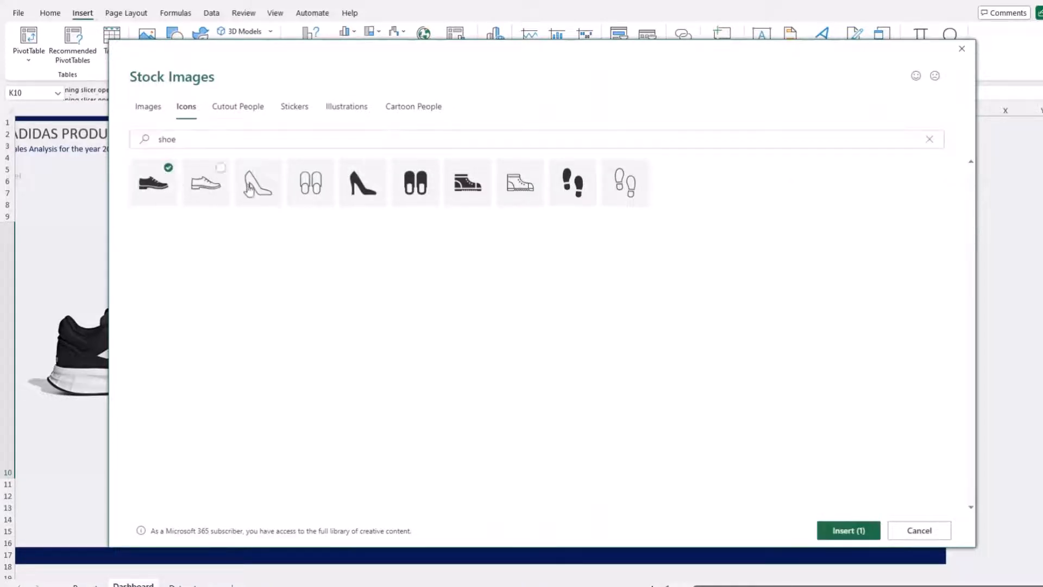
{"action": "left_click", "coordinate": [379, 176]}
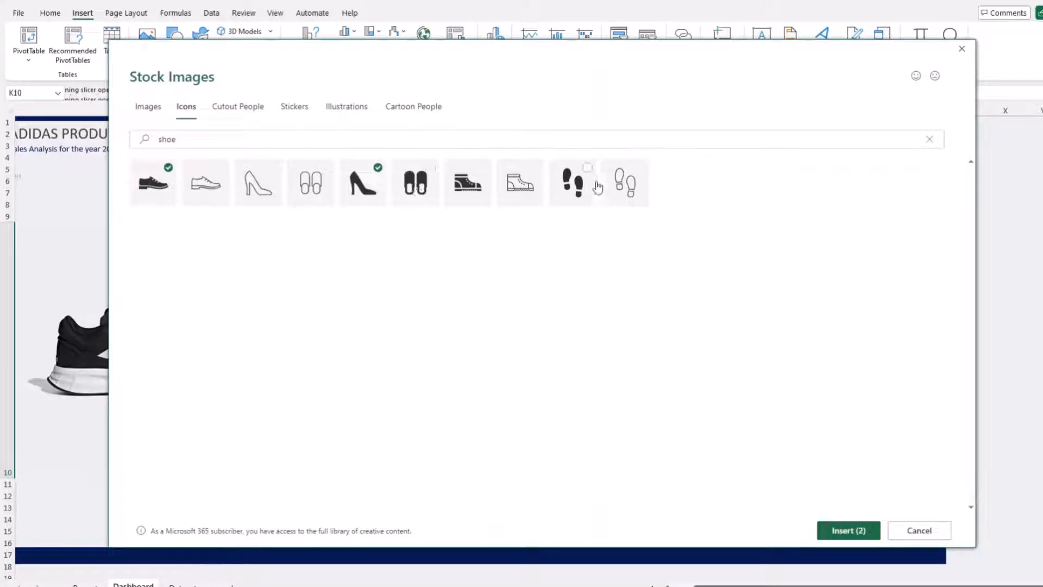
{"action": "left_click", "coordinate": [471, 182]}
{"action": "left_click", "coordinate": [839, 532]}
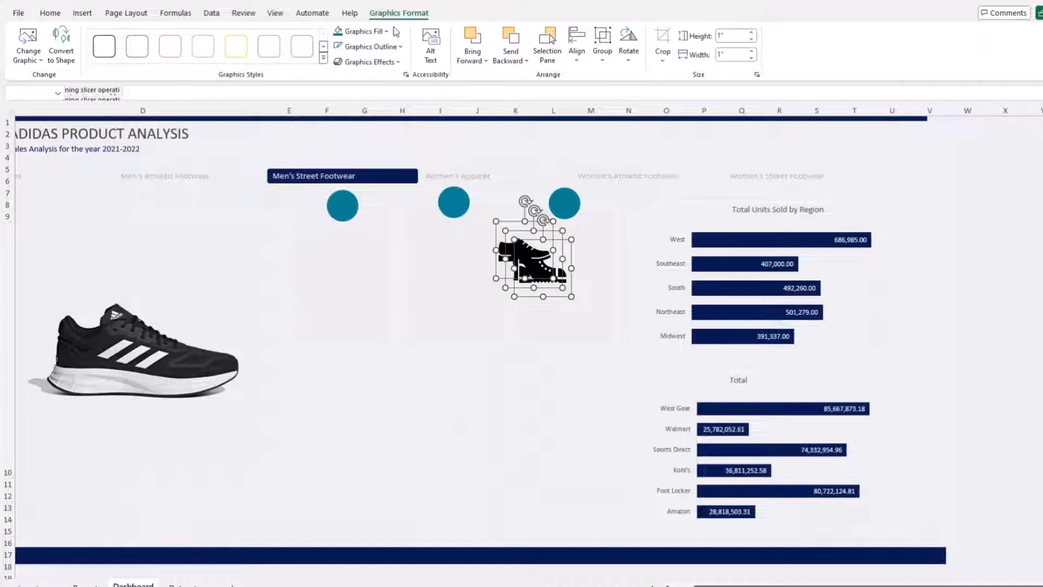
Step: Fill the three shoe icons with the recently used navy and change their outline color
{"action": "left_click", "coordinate": [386, 31]}
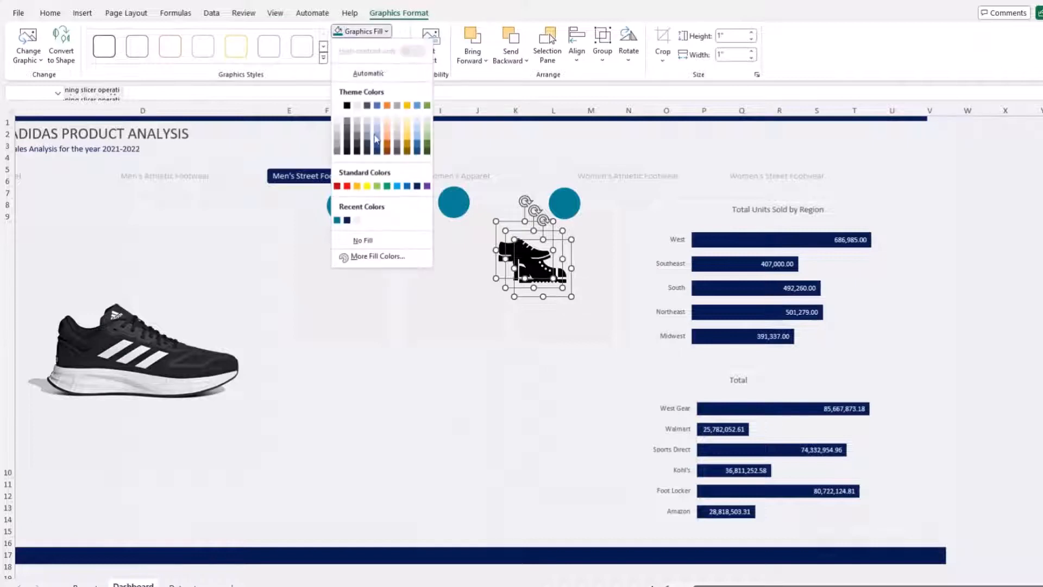
{"action": "left_click", "coordinate": [347, 220]}
{"action": "left_click", "coordinate": [370, 46]}
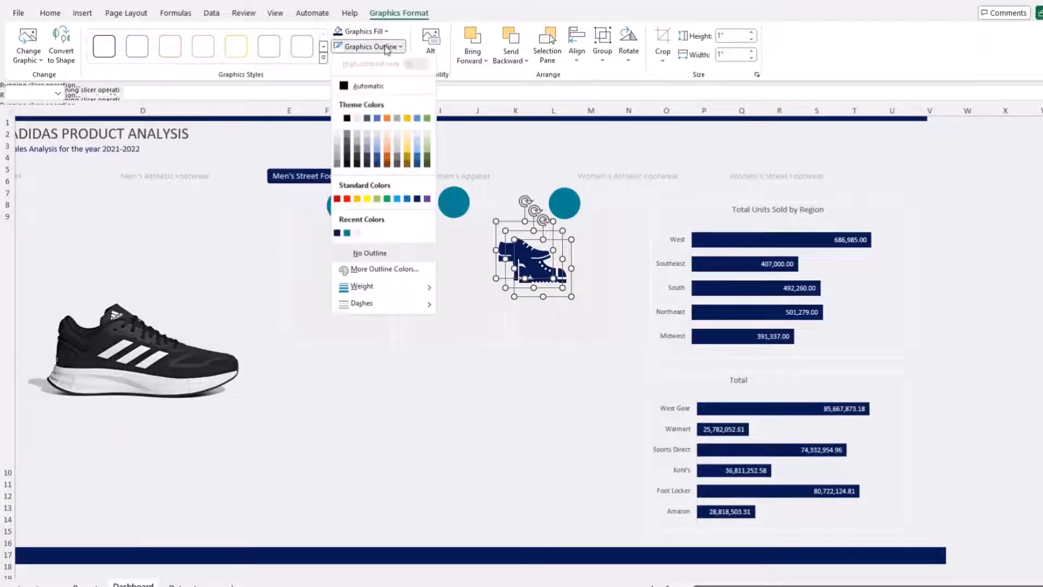
{"action": "left_click", "coordinate": [346, 121]}
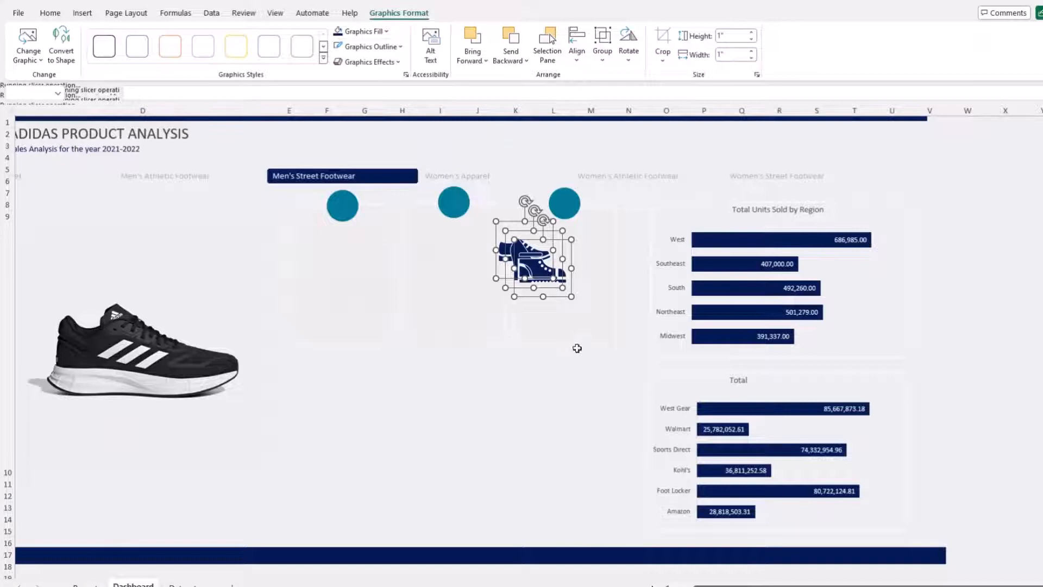
Step: Shrink the boot, heel and lace-up shoe icons to about 0.42", 0.4" and 0.48" and place them on the first, second and third circles
{"action": "left_click", "coordinate": [533, 365]}
{"action": "left_click_drag", "start_coordinate": [533, 265], "coordinate": [339, 206]}
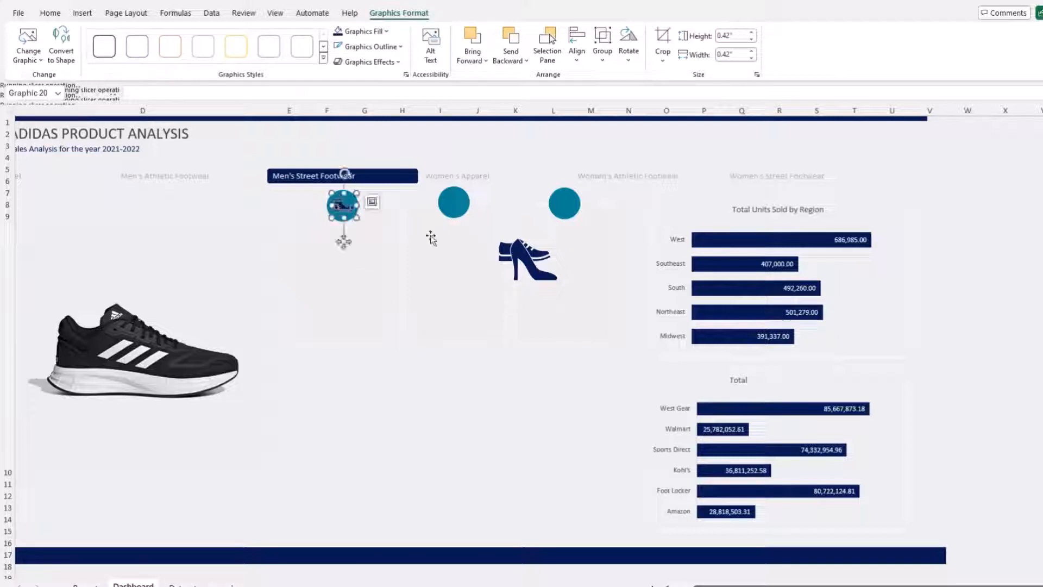
{"action": "left_click", "coordinate": [559, 285]}
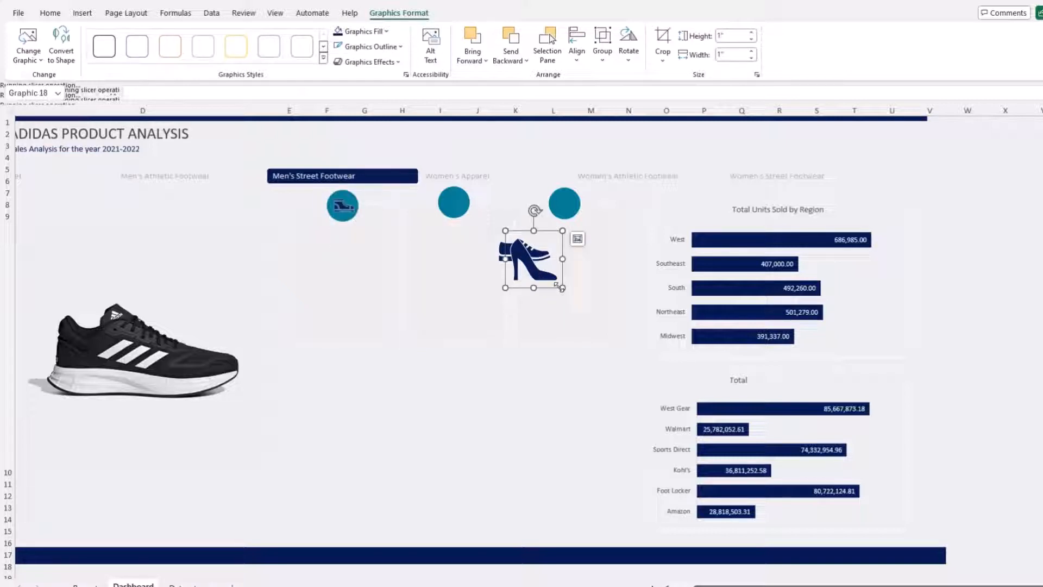
{"action": "left_click_drag", "start_coordinate": [560, 286], "coordinate": [462, 207]}
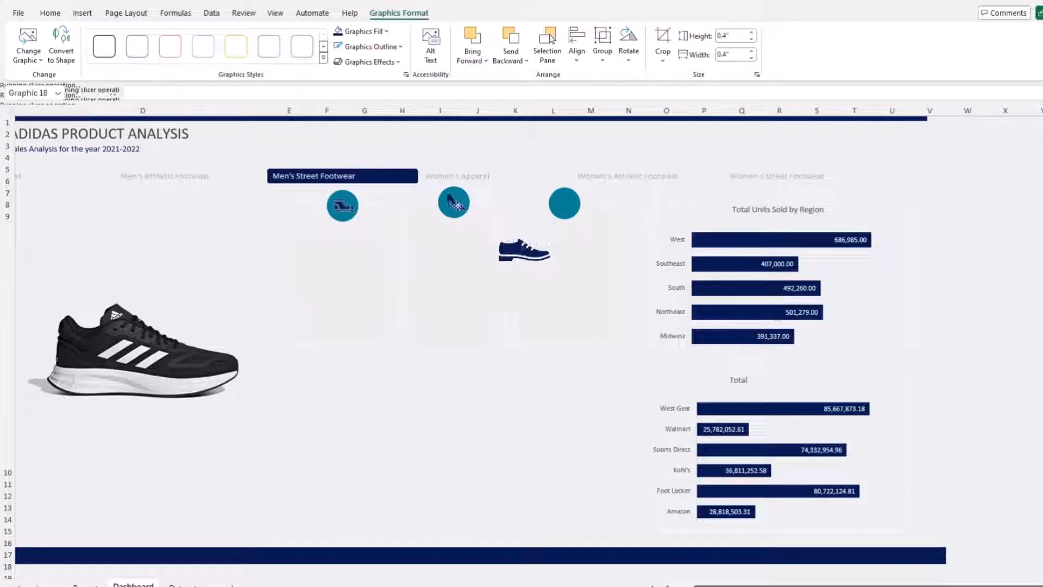
{"action": "left_click", "coordinate": [535, 258]}
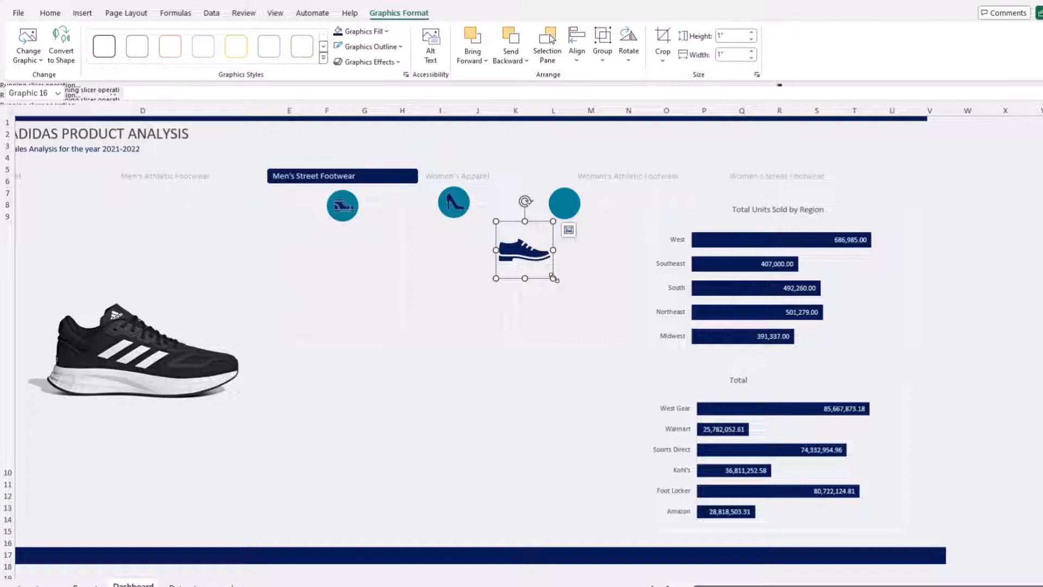
{"action": "left_click_drag", "start_coordinate": [553, 278], "coordinate": [566, 204]}
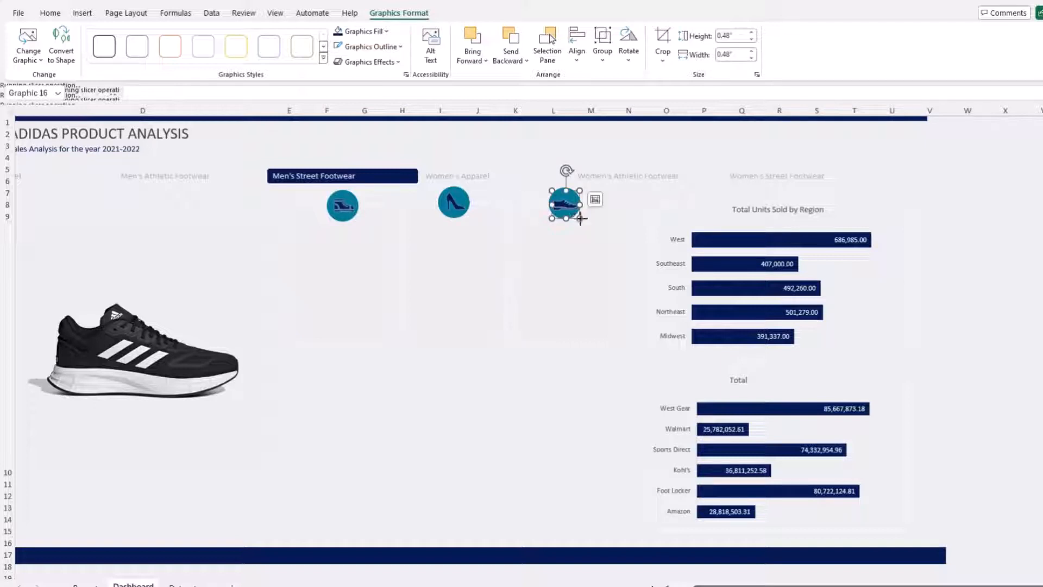
{"action": "left_click", "coordinate": [508, 433]}
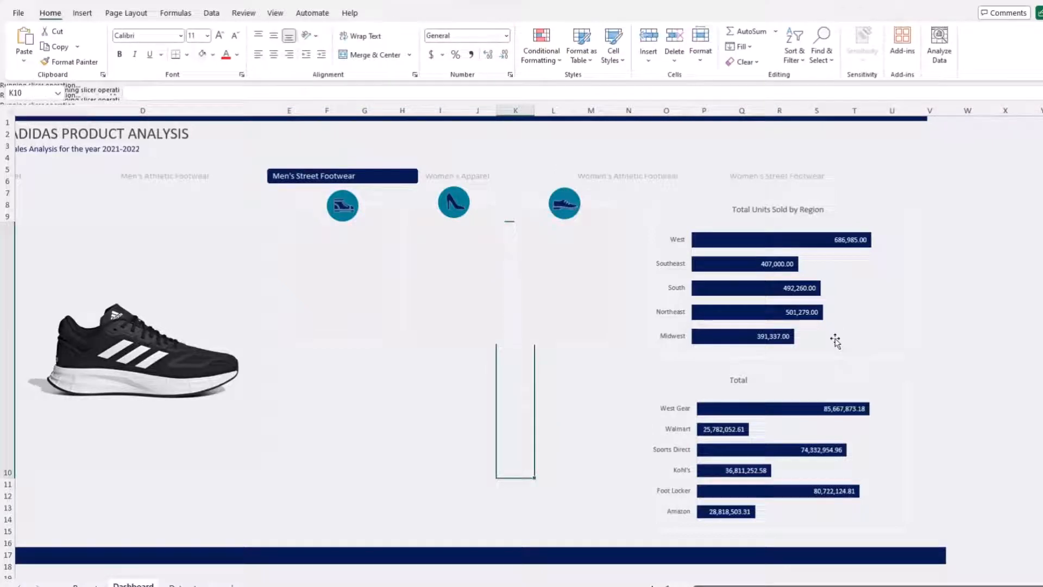
{"action": "left_click", "coordinate": [1005, 329]}
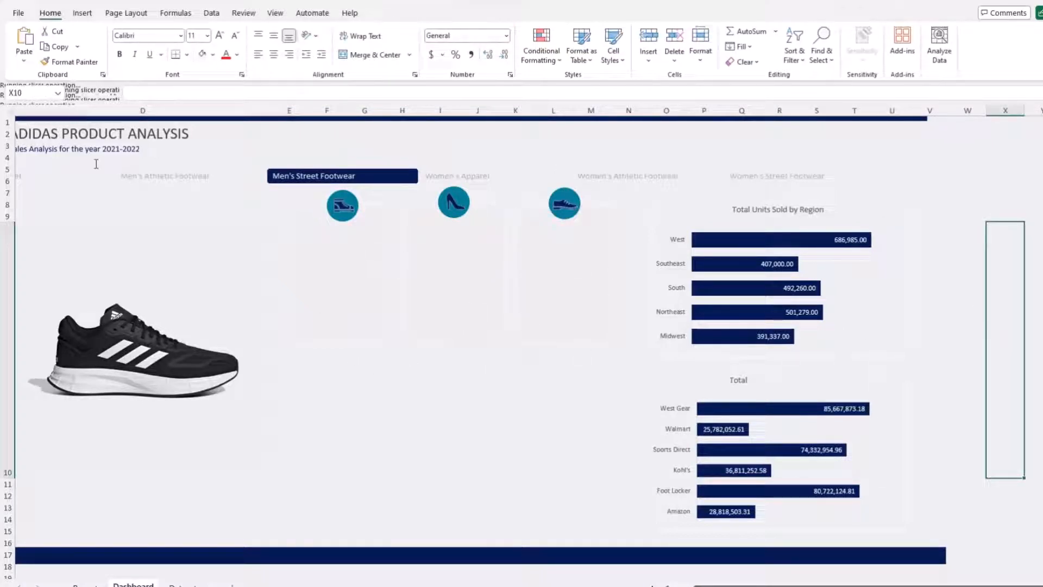
Step: Filter the product slicer to Men's Athletic Footwear and check how the pivot tables on the Report sheet respond
{"action": "left_click", "coordinate": [133, 177]}
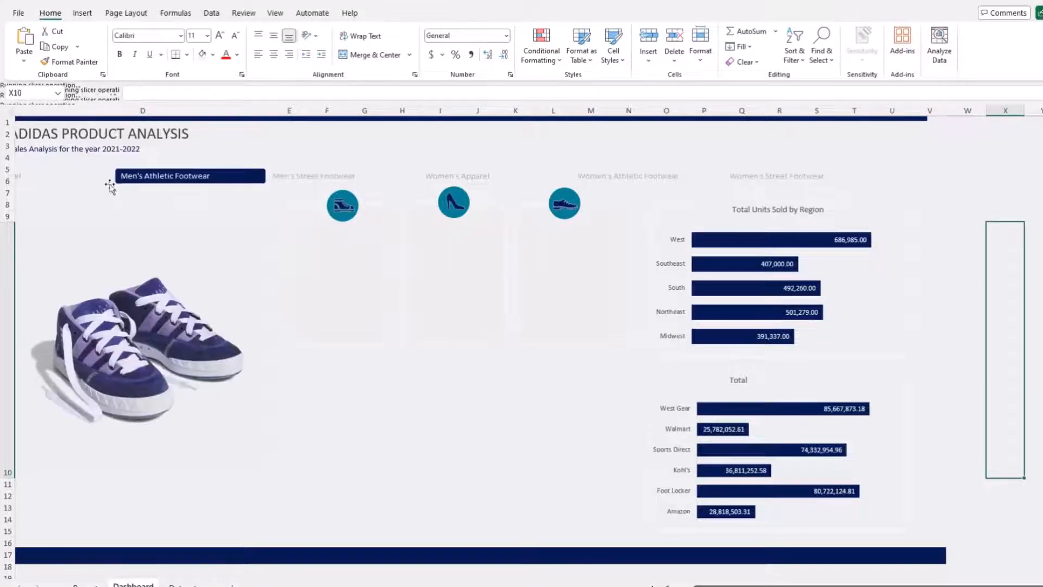
{"action": "left_click", "coordinate": [85, 586]}
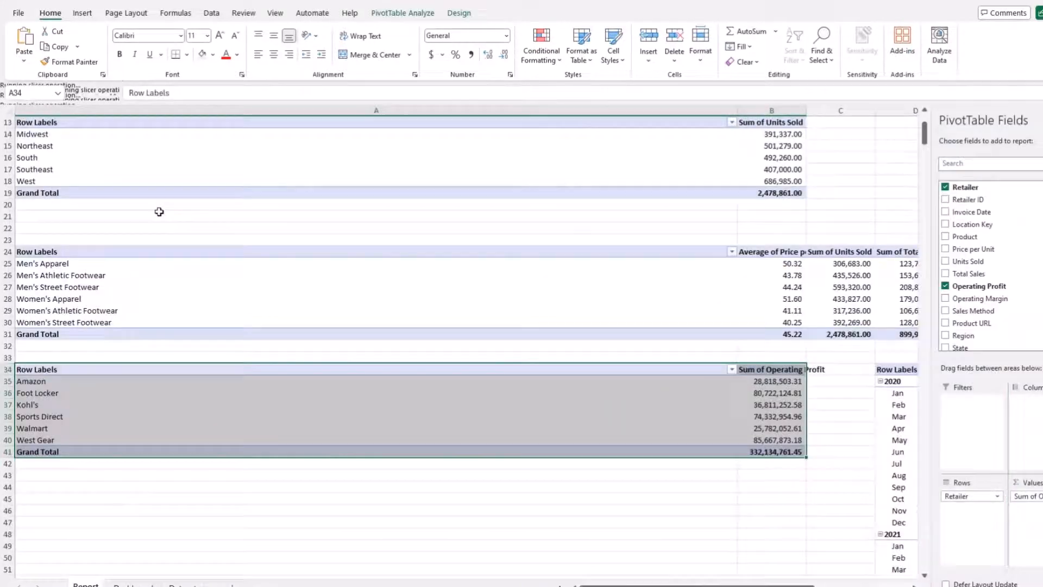
{"action": "scroll", "coordinate": [120, 227], "scroll_direction": "up", "scroll_amount": 4}
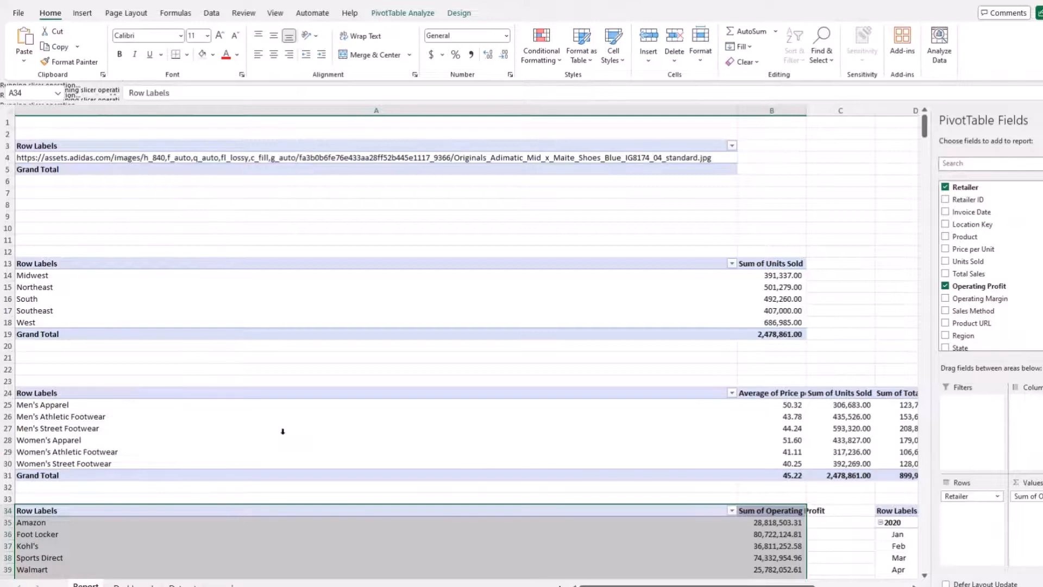
{"action": "scroll", "coordinate": [283, 431], "scroll_direction": "down", "scroll_amount": 7}
Step: Connect the Dashboard's Product slicer to PivotTable2, PivotTable3, PivotTable4 and PivotTable5 as well
{"action": "left_click", "coordinate": [130, 585]}
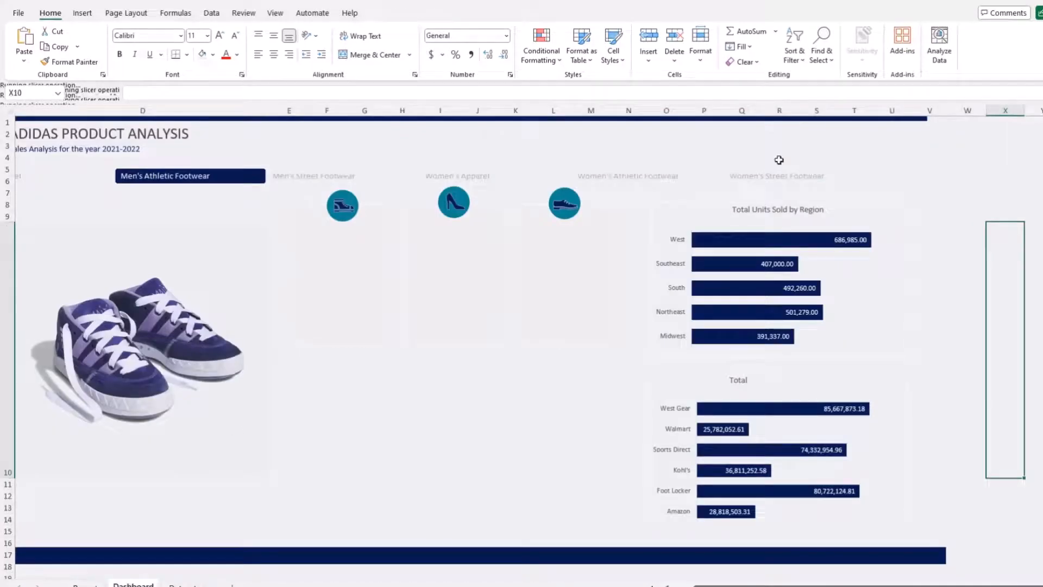
{"action": "right_click", "coordinate": [709, 173]}
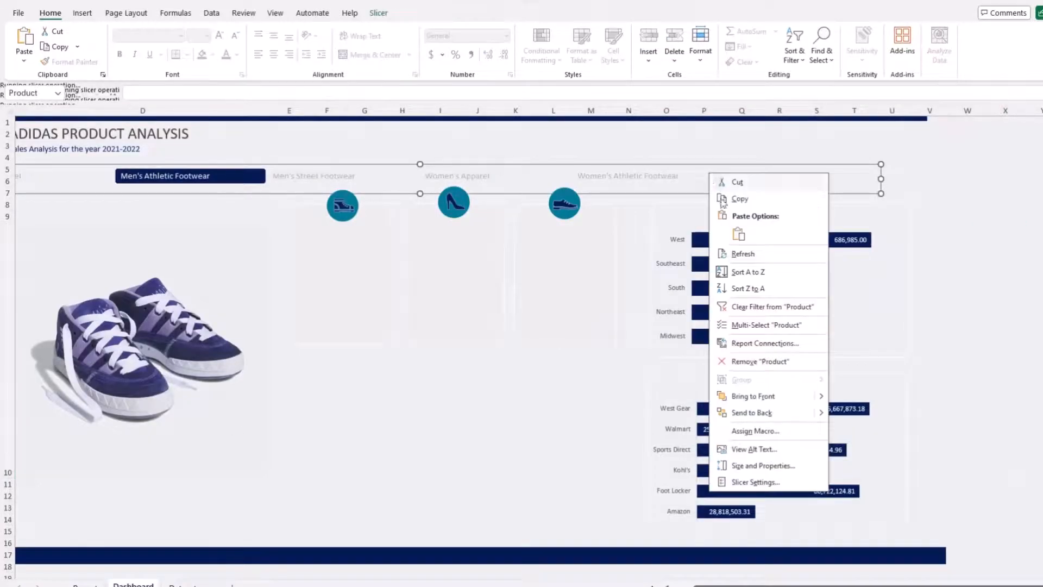
{"action": "left_click", "coordinate": [765, 344]}
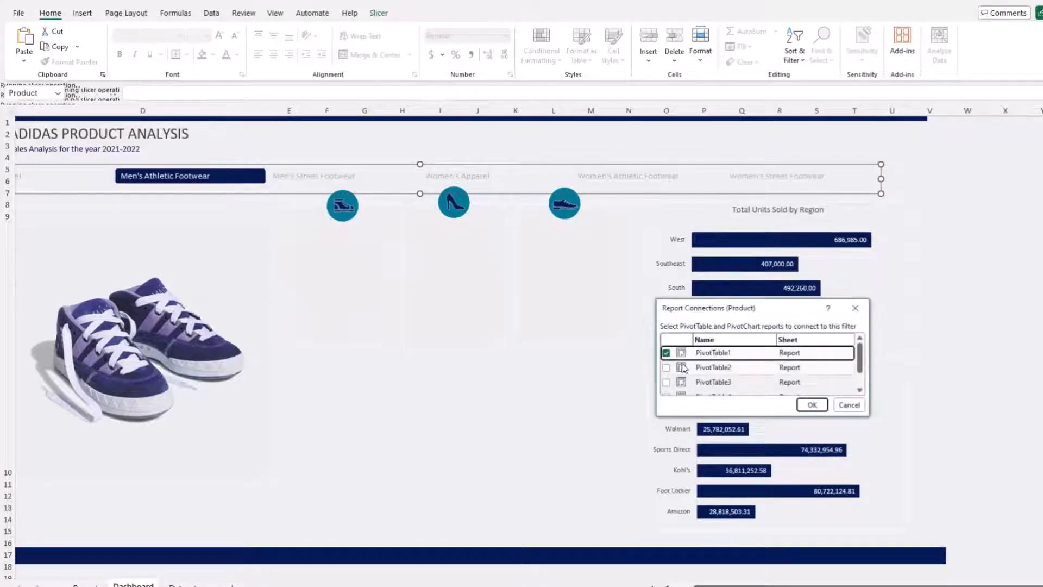
{"action": "left_click", "coordinate": [667, 369]}
{"action": "left_click", "coordinate": [666, 383]}
{"action": "scroll", "coordinate": [666, 382], "scroll_direction": "down", "scroll_amount": 1}
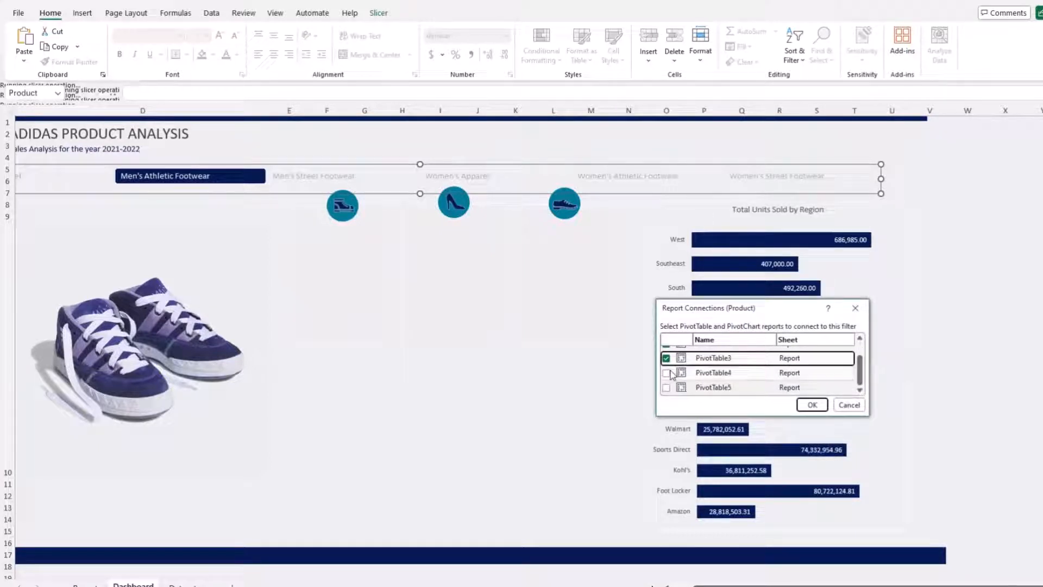
{"action": "left_click", "coordinate": [666, 374]}
{"action": "left_click", "coordinate": [666, 388]}
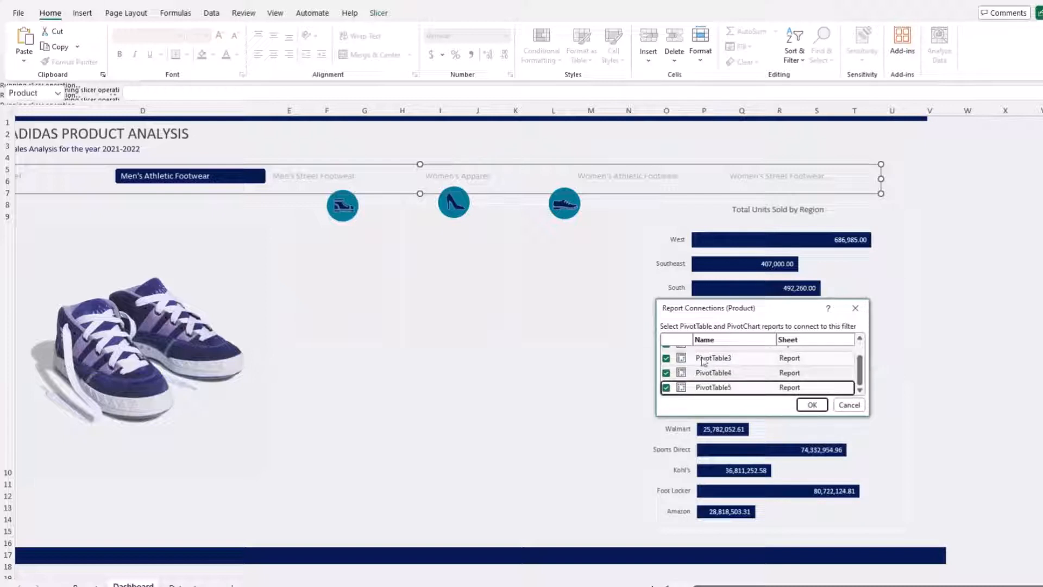
{"action": "left_click", "coordinate": [818, 409]}
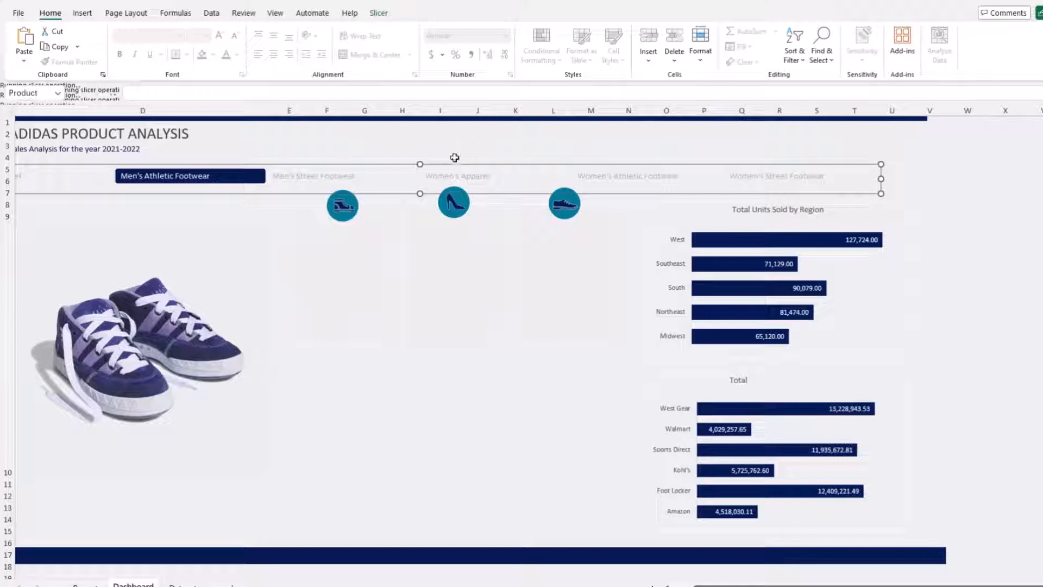
Step: Test the Product slicer with Women's Apparel, Men's Street Footwear and Women's Athletic Footwear, ending on Women's Street Footwear
{"action": "left_click", "coordinate": [451, 175]}
{"action": "left_click", "coordinate": [342, 179]}
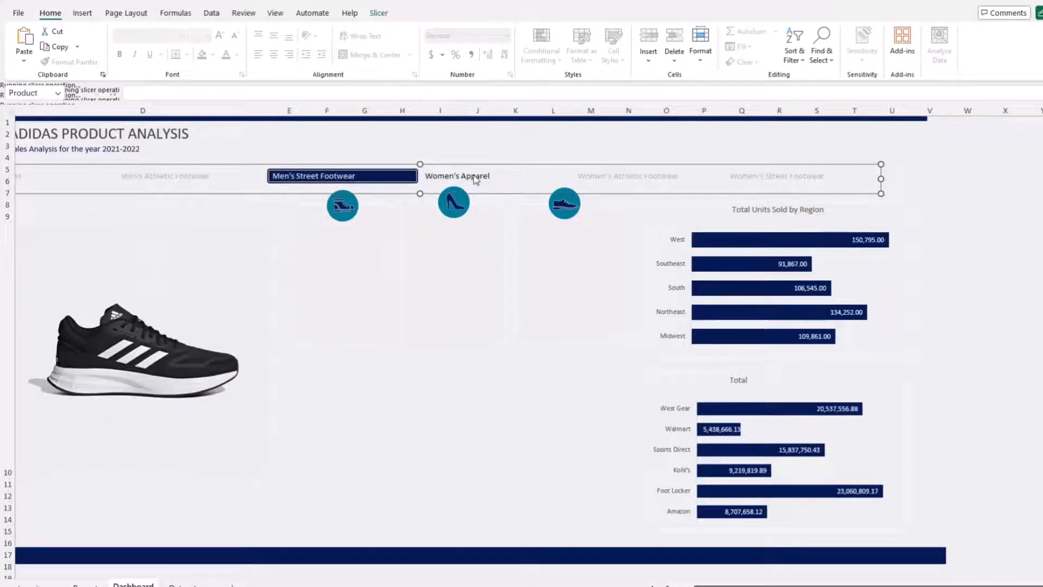
{"action": "left_click", "coordinate": [477, 177]}
{"action": "left_click", "coordinate": [625, 176]}
{"action": "left_click", "coordinate": [737, 184]}
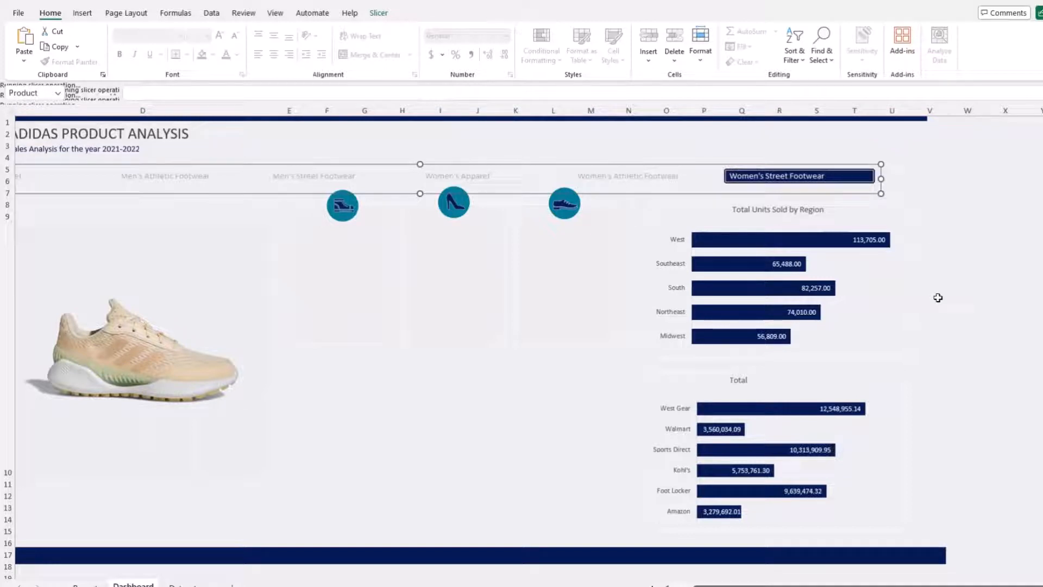
{"action": "left_click", "coordinate": [956, 292]}
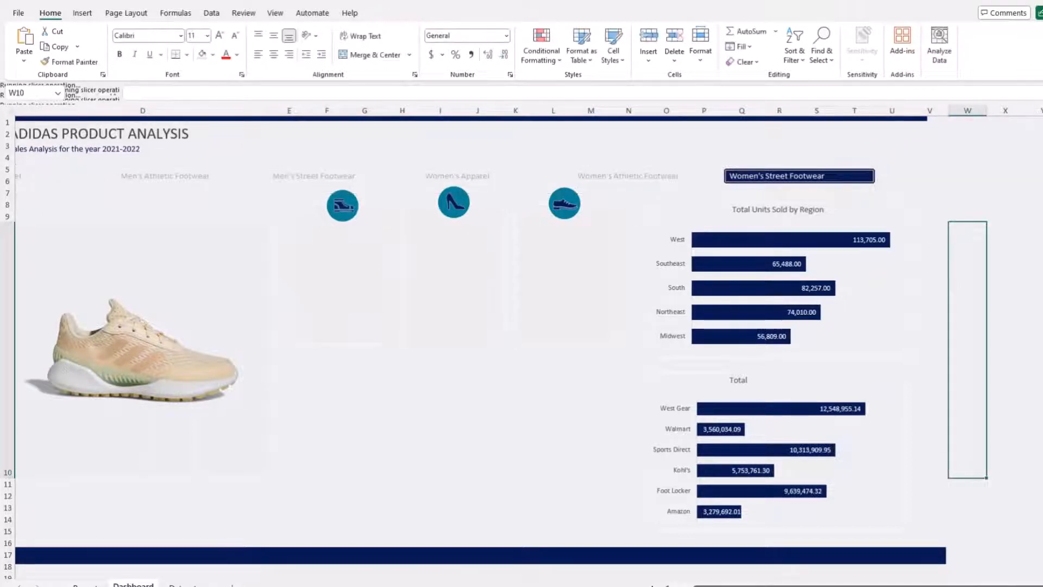
Step: Widen column D on the Report sheet to fit the Sum of Total Sales values in the product pivot table
{"action": "left_click", "coordinate": [85, 585]}
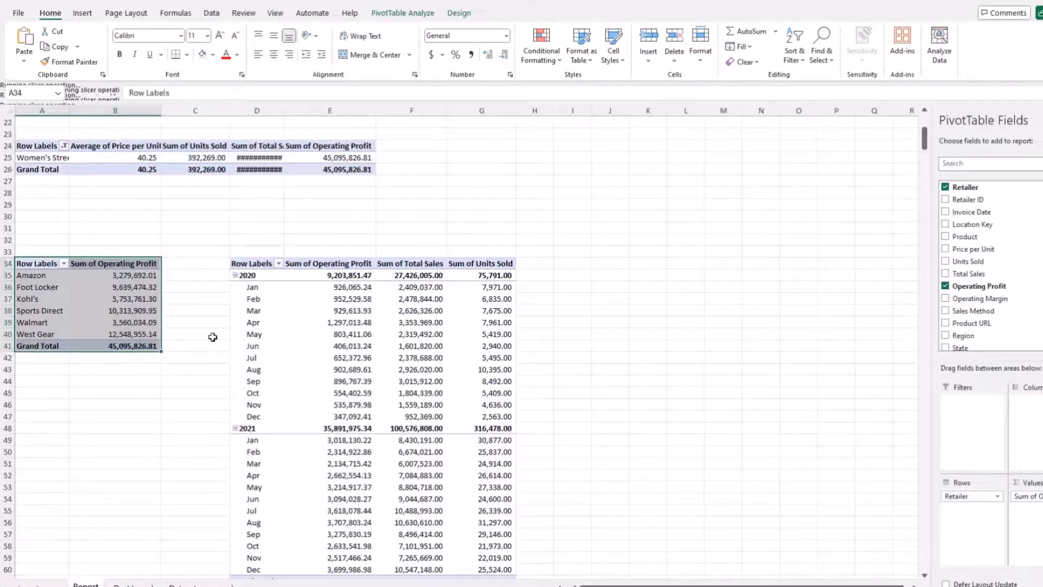
{"action": "scroll", "coordinate": [190, 316], "scroll_direction": "up", "scroll_amount": 7}
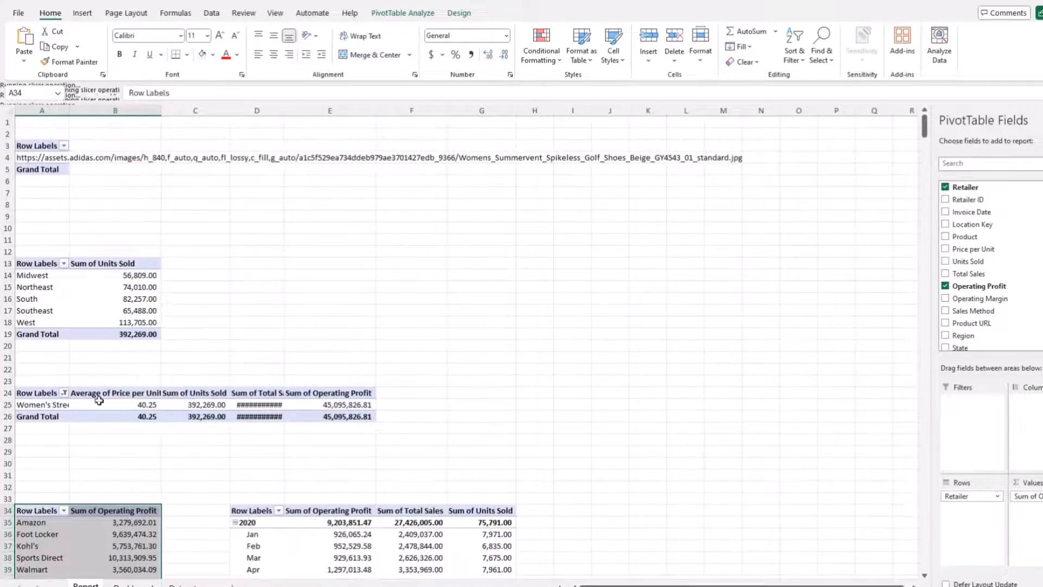
{"action": "left_click", "coordinate": [39, 404]}
{"action": "left_click", "coordinate": [152, 404]}
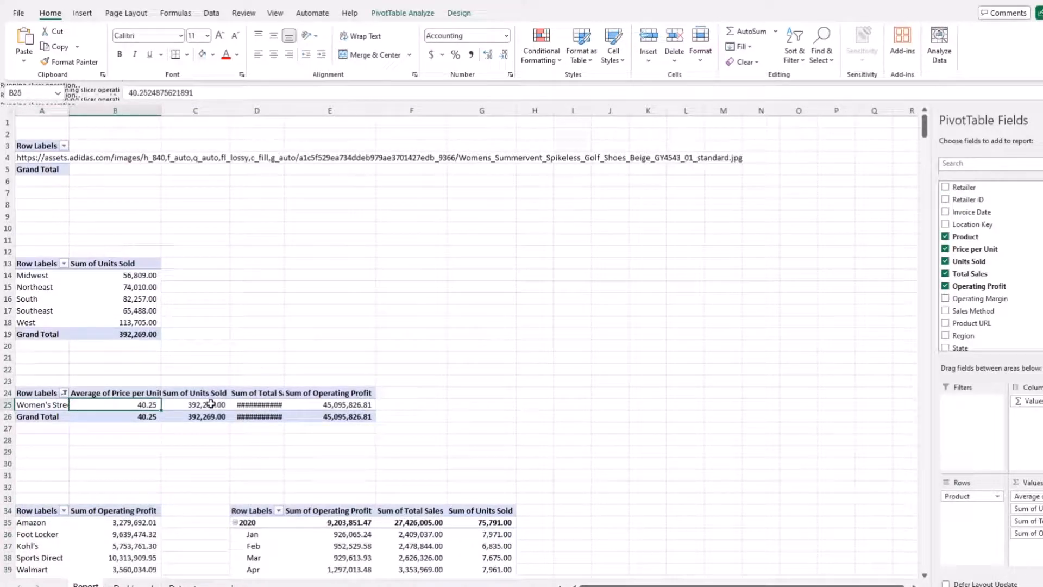
{"action": "left_click", "coordinate": [212, 404]}
{"action": "left_click", "coordinate": [254, 404]}
{"action": "left_click_drag", "start_coordinate": [285, 114], "coordinate": [311, 114]}
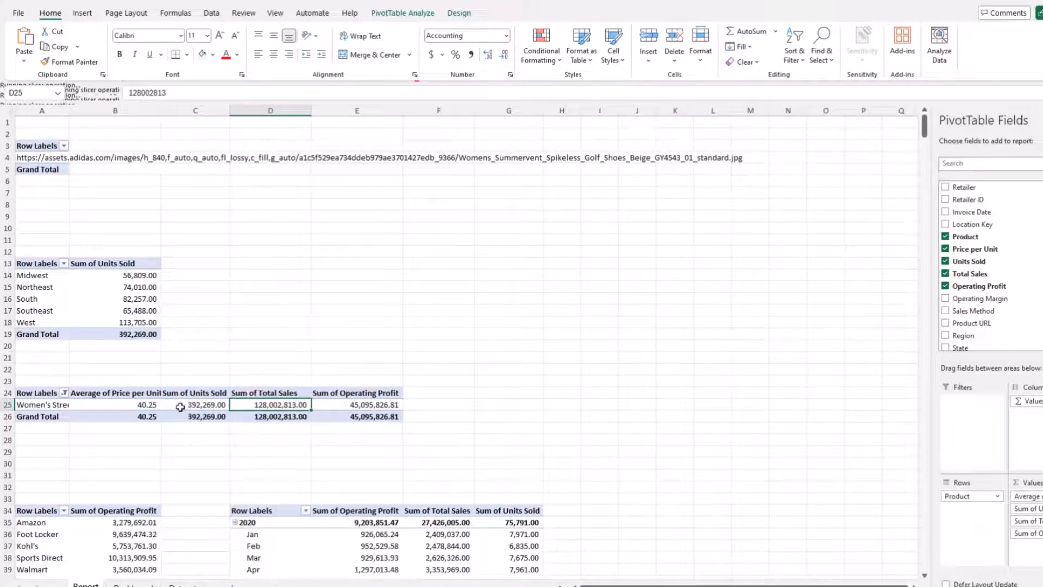
Step: Remove the decimal places from the product row's units sold, total sales and operating profit values in C25:E25
{"action": "left_click_drag", "start_coordinate": [193, 404], "coordinate": [378, 405]}
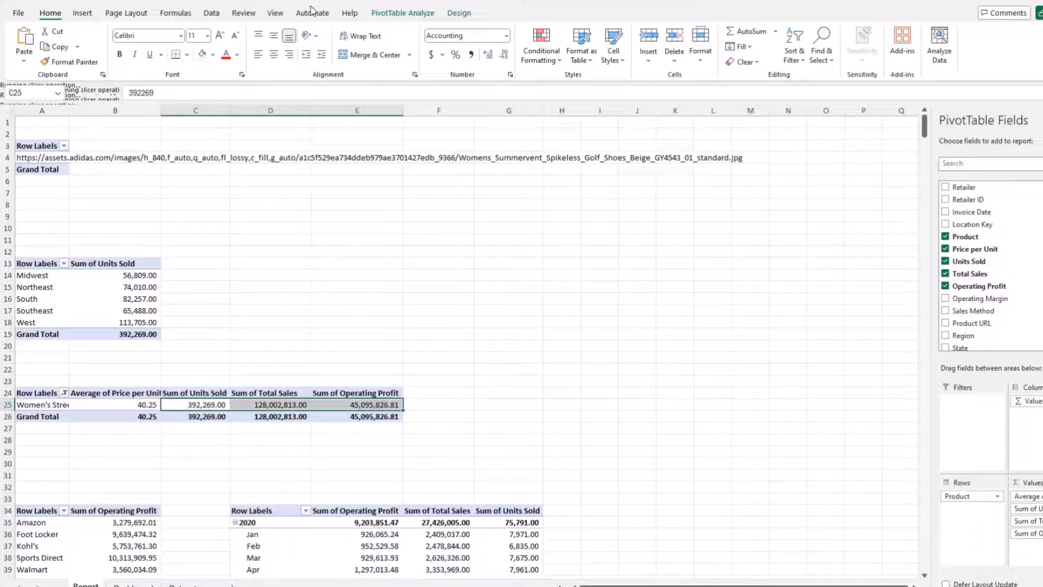
{"action": "left_click", "coordinate": [489, 56]}
{"action": "left_click", "coordinate": [505, 55]}
{"action": "left_click", "coordinate": [505, 55]}
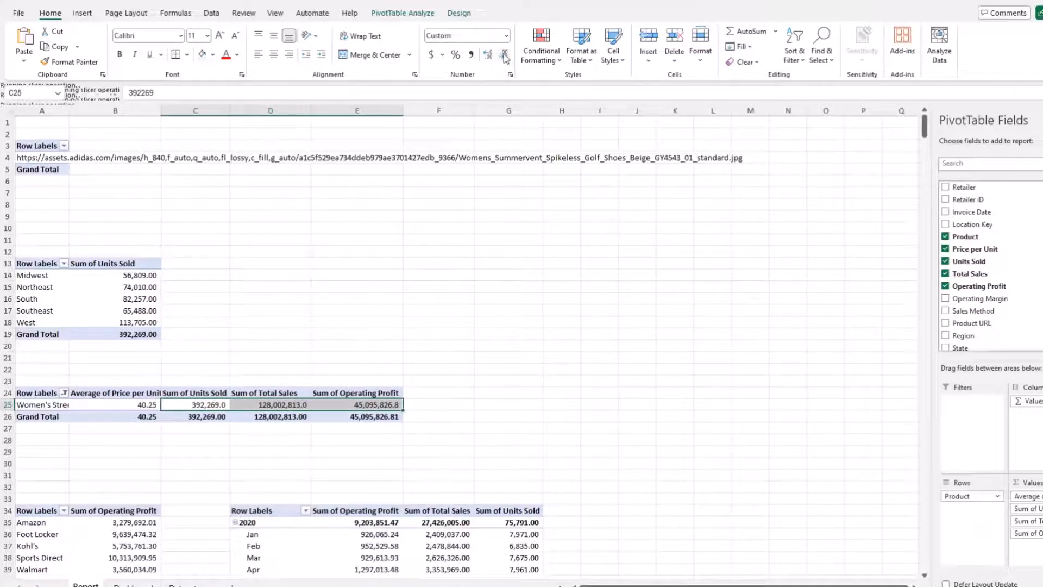
{"action": "left_click", "coordinate": [504, 55]}
{"action": "left_click", "coordinate": [239, 414]}
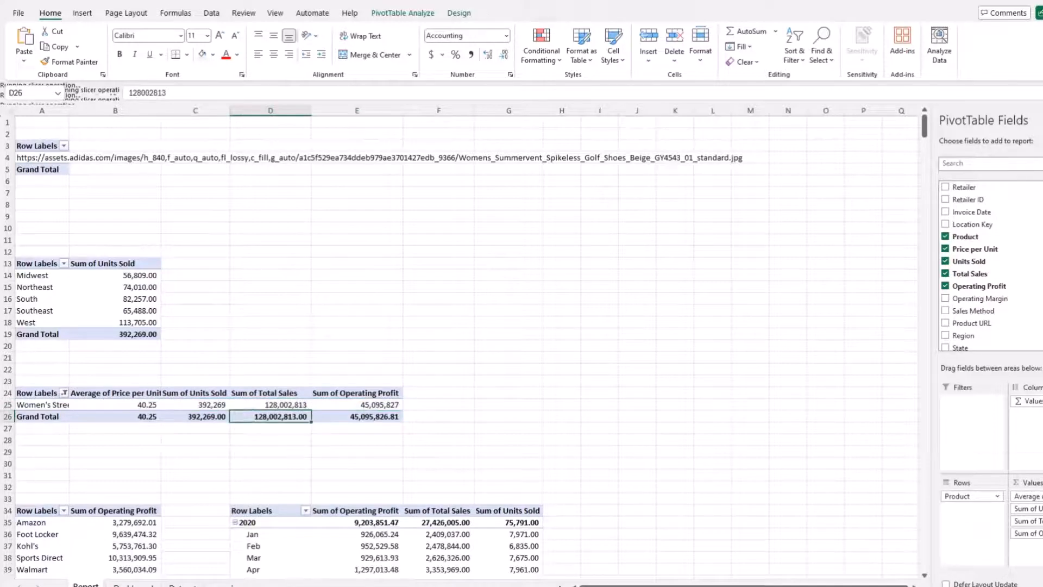
Step: Insert a text box about 0.7 inches high on the Dashboard's first card, below its icon
{"action": "left_click", "coordinate": [133, 585]}
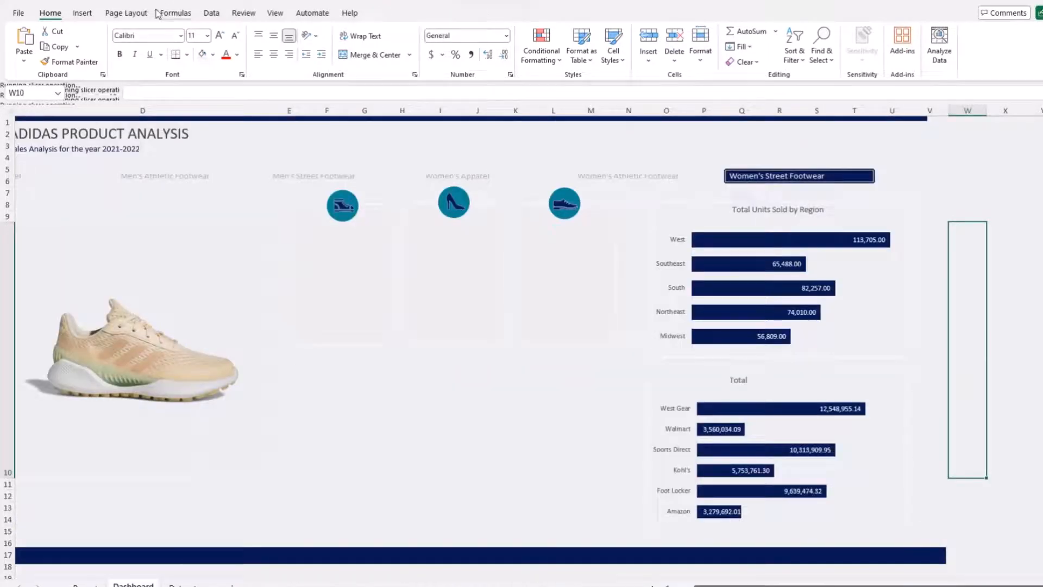
{"action": "left_click", "coordinate": [82, 13]}
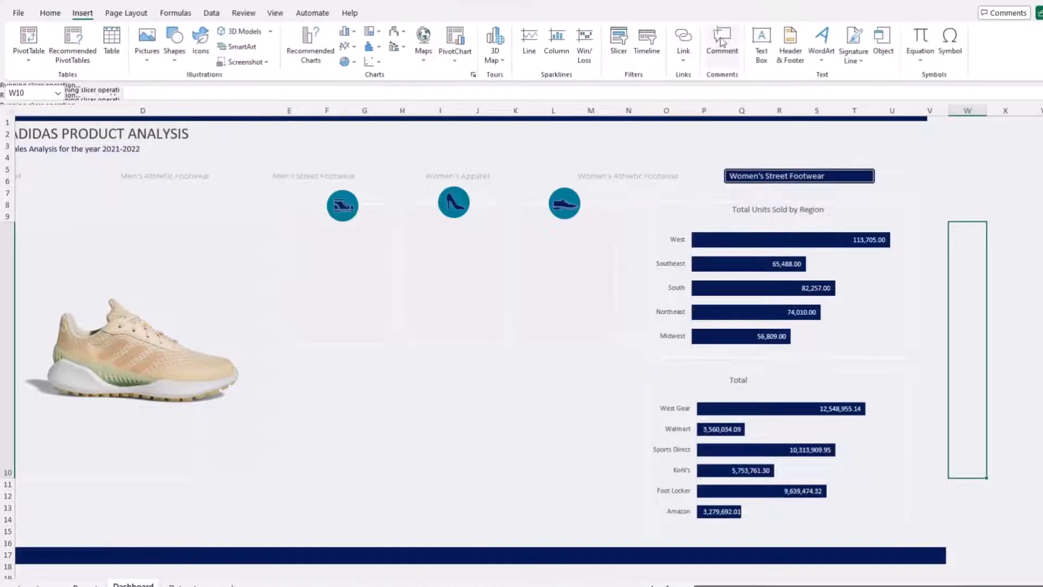
{"action": "left_click", "coordinate": [761, 41]}
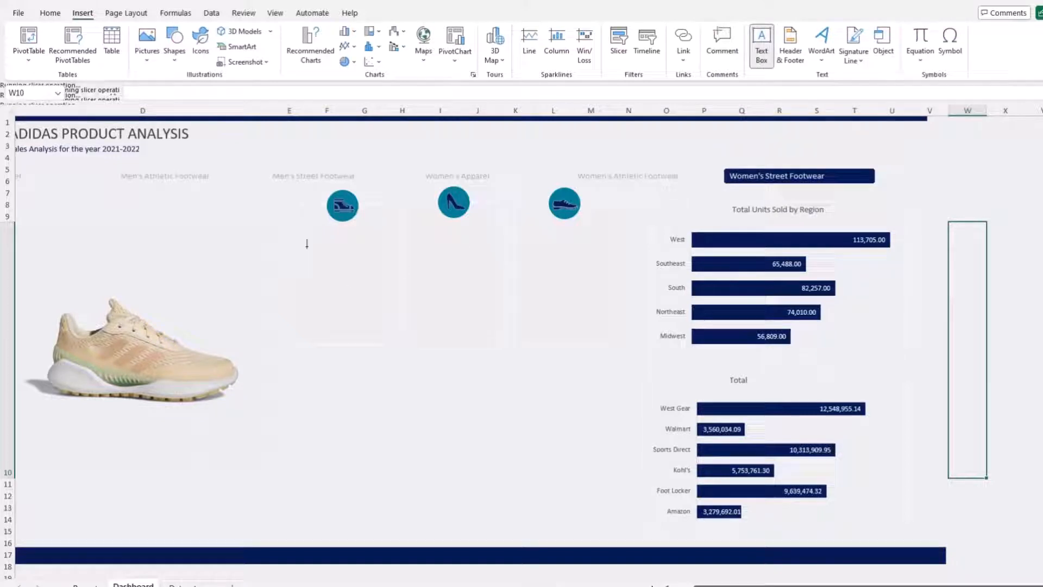
{"action": "left_click_drag", "start_coordinate": [306, 246], "coordinate": [374, 285]}
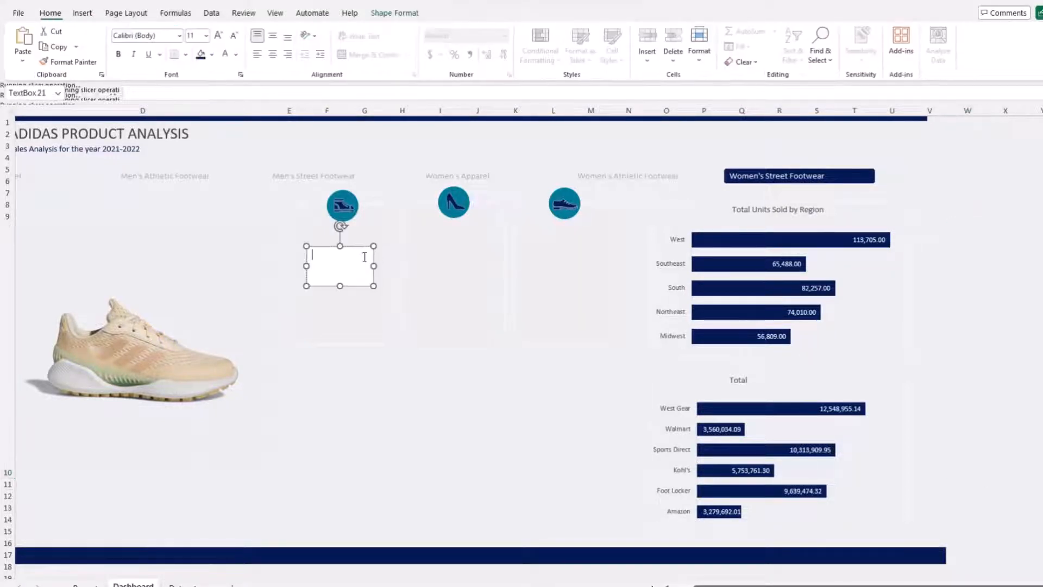
Step: Try to link the new text box to the product's units sold value in Report cell C25 with a GETPIVOTDATA reference
{"action": "left_click", "coordinate": [319, 91]}
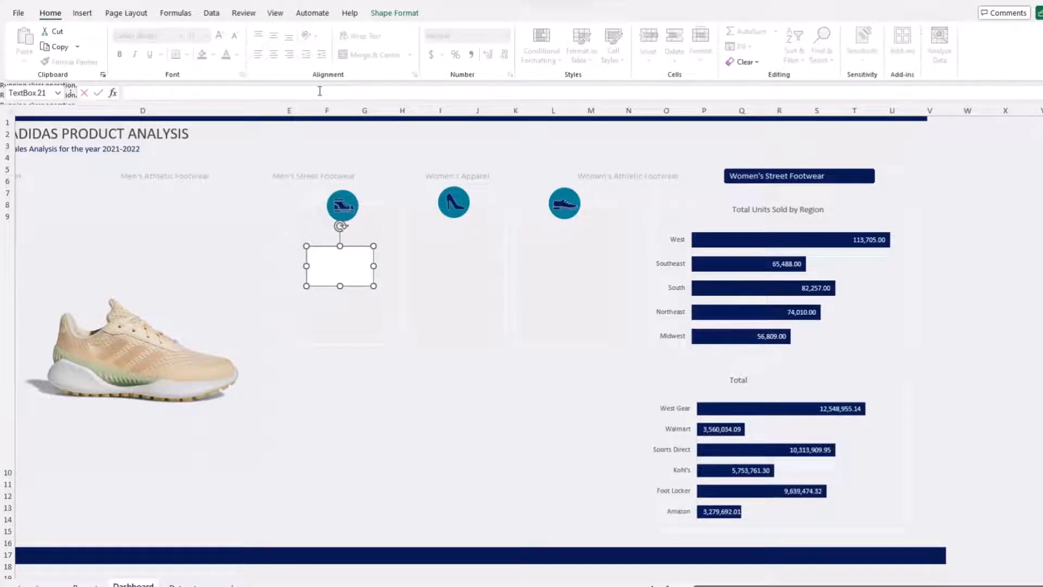
{"action": "type", "text": "="}
{"action": "left_click", "coordinate": [86, 584]}
{"action": "left_click", "coordinate": [208, 404]}
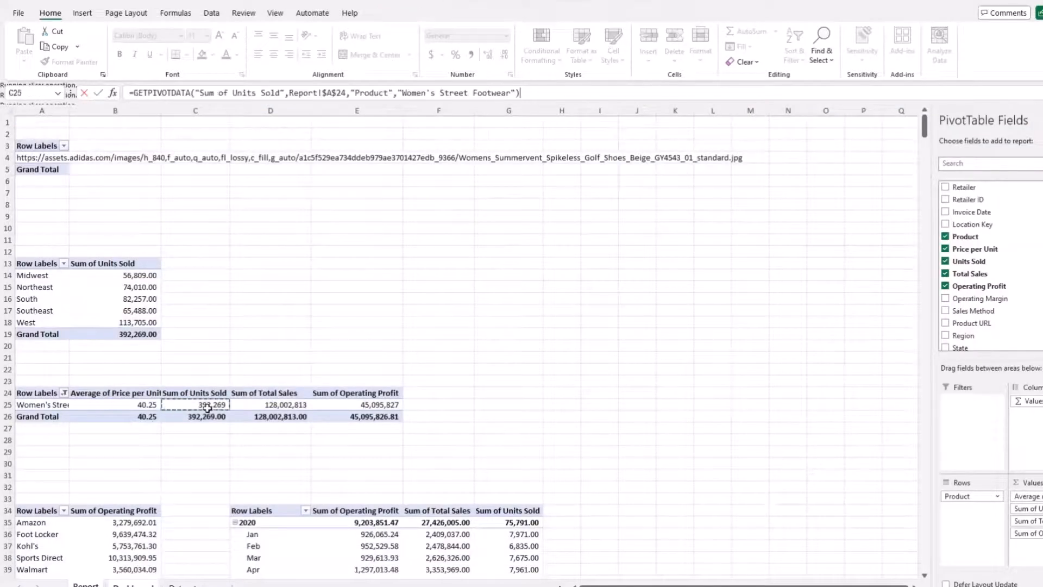
{"action": "key", "text": "Return"}
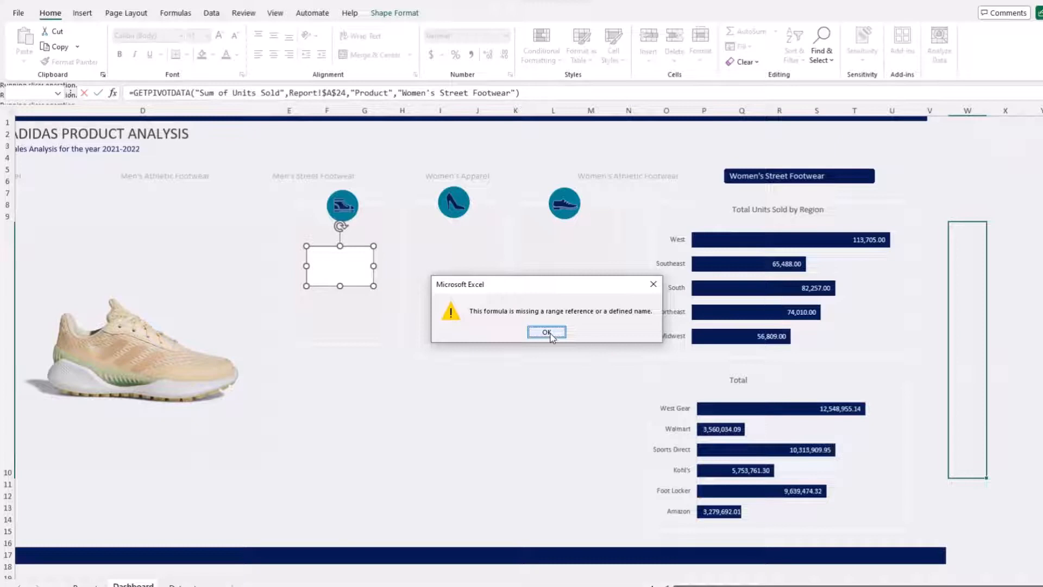
{"action": "left_click", "coordinate": [546, 332]}
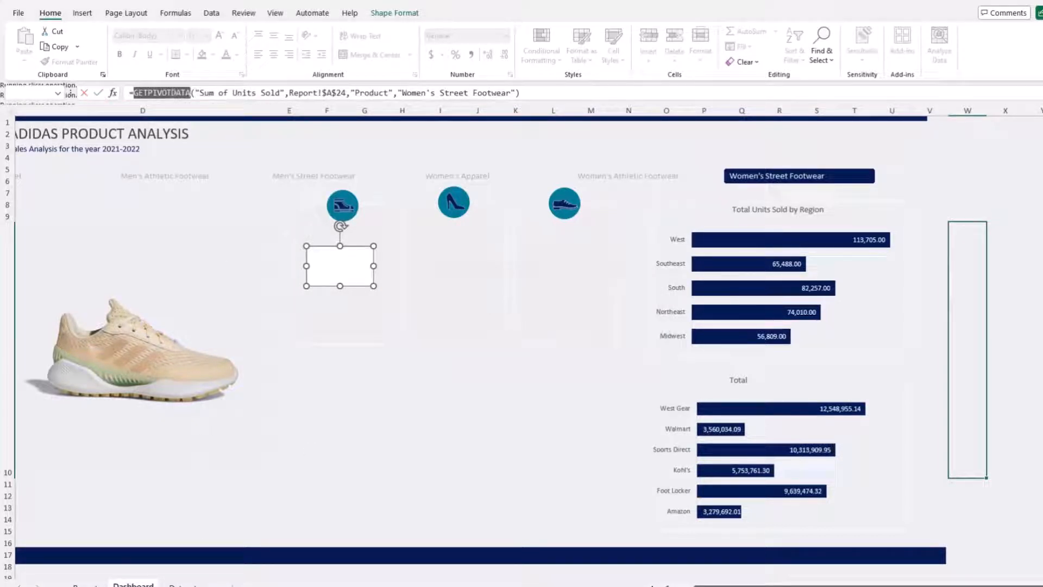
{"action": "left_click", "coordinate": [85, 584]}
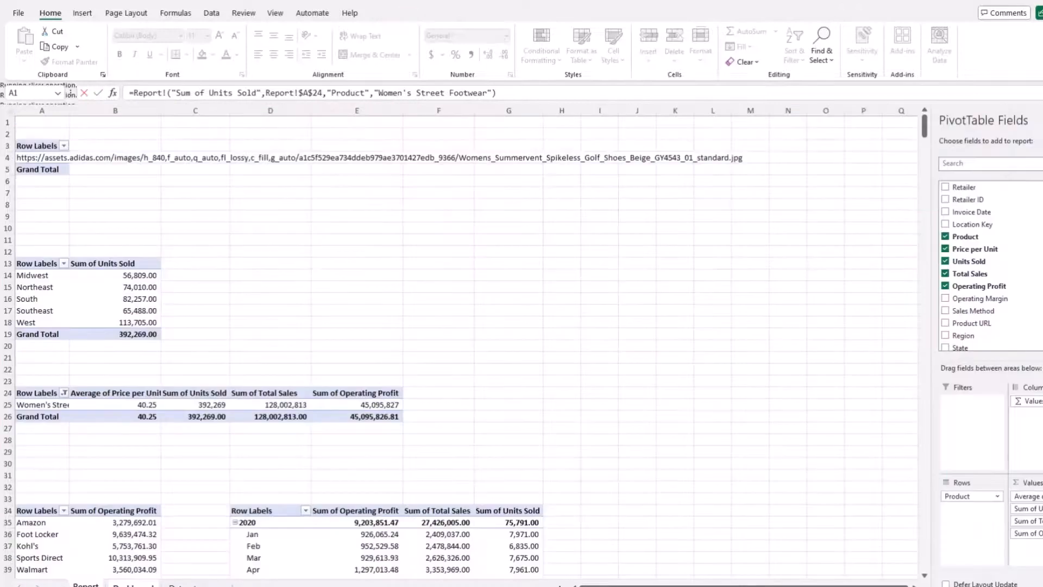
{"action": "left_click", "coordinate": [76, 285]}
{"action": "key", "text": "Return"}
{"action": "key", "text": "Escape"}
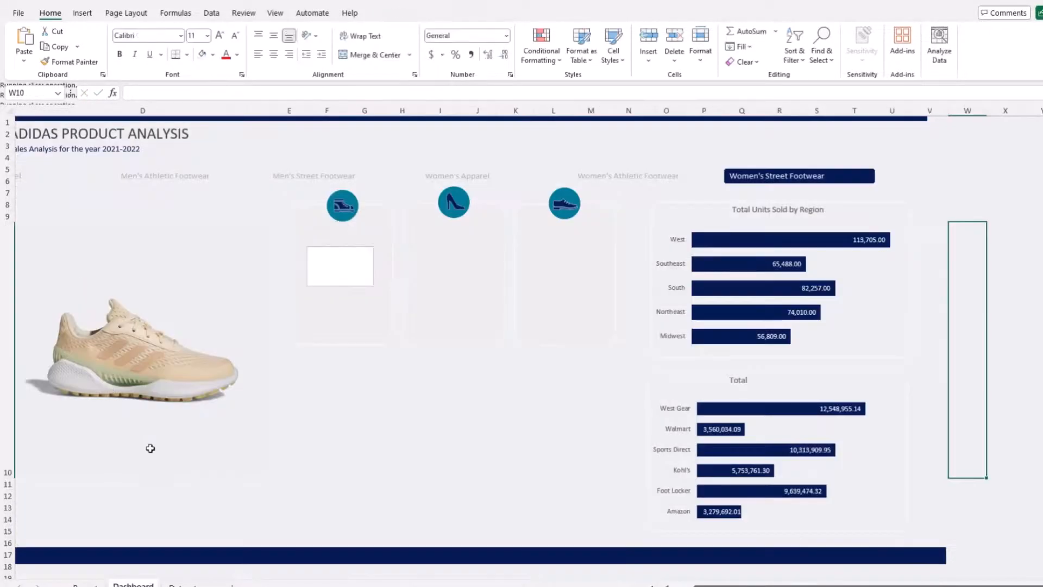
Step: Turn off Generate GetPivotData for the product pivot table on the Report sheet
{"action": "left_click", "coordinate": [354, 284]}
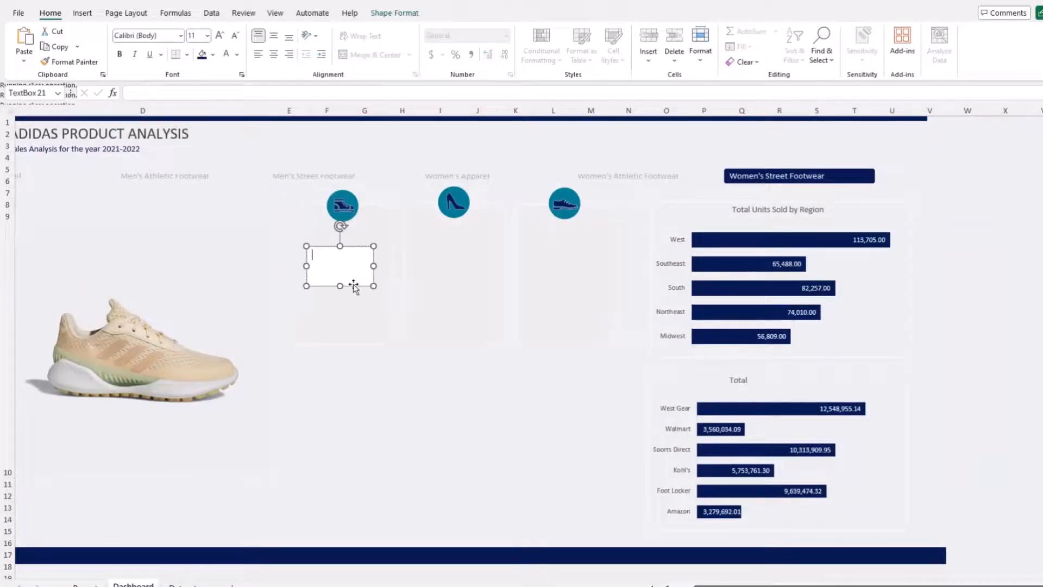
{"action": "left_click", "coordinate": [86, 583]}
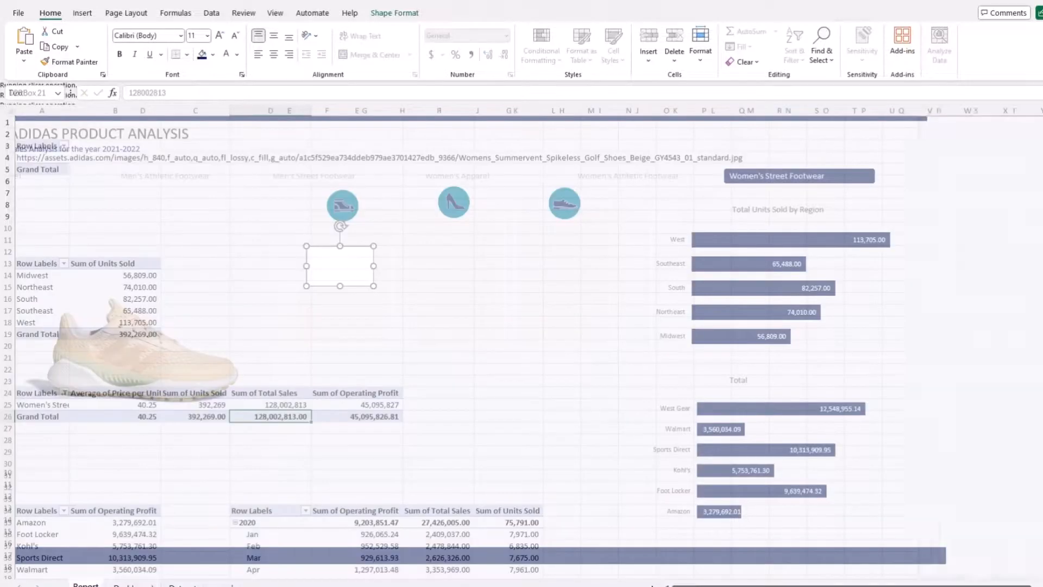
{"action": "left_click", "coordinate": [114, 310]}
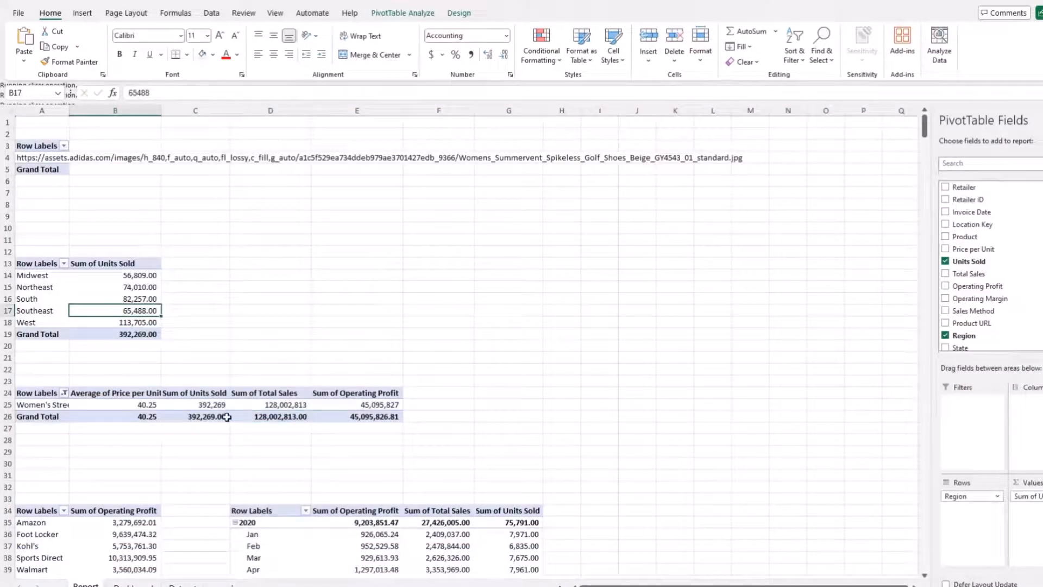
{"action": "left_click", "coordinate": [211, 404]}
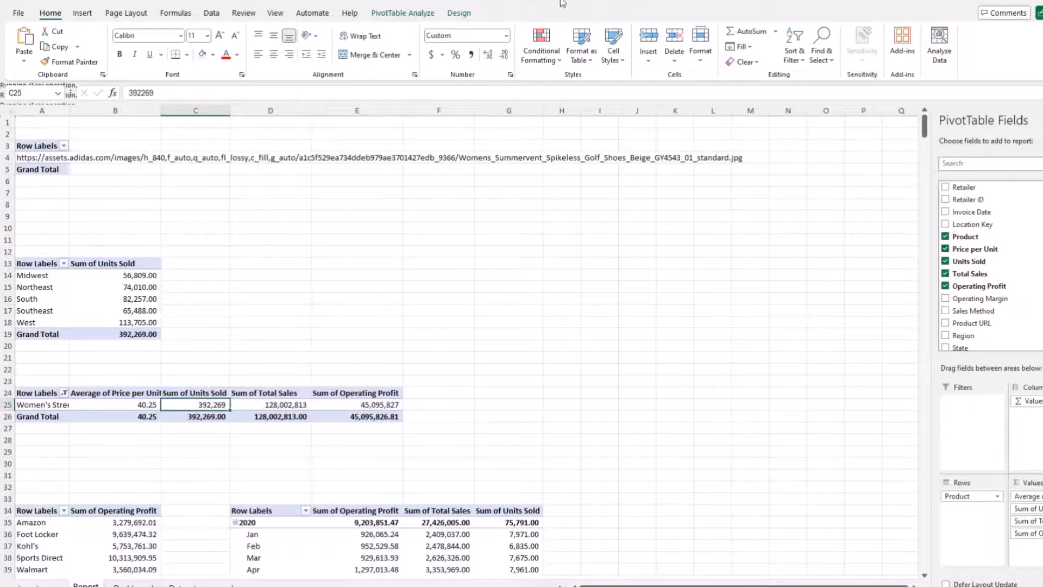
{"action": "left_click", "coordinate": [392, 16]}
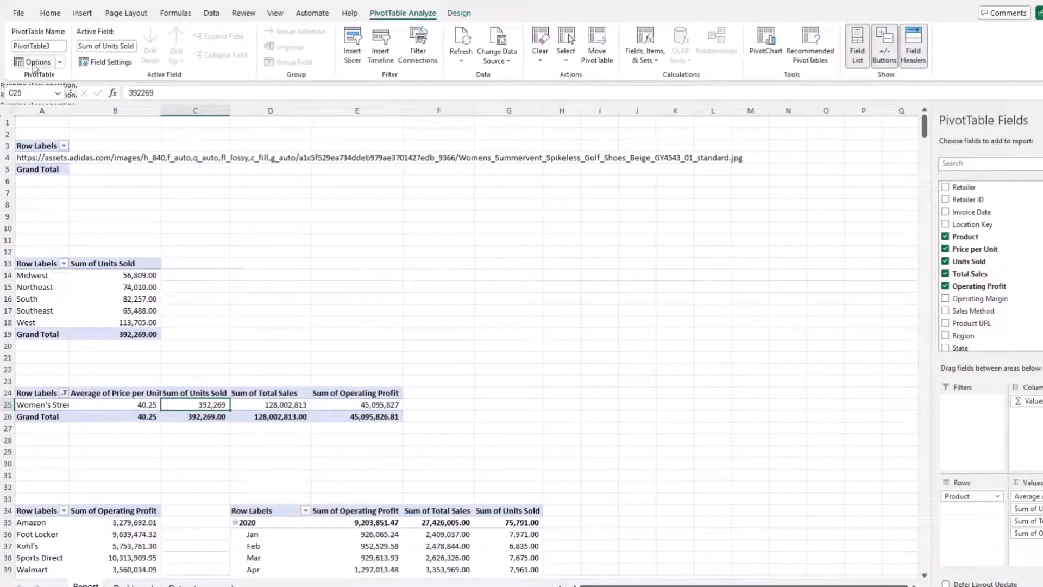
{"action": "left_click", "coordinate": [59, 63]}
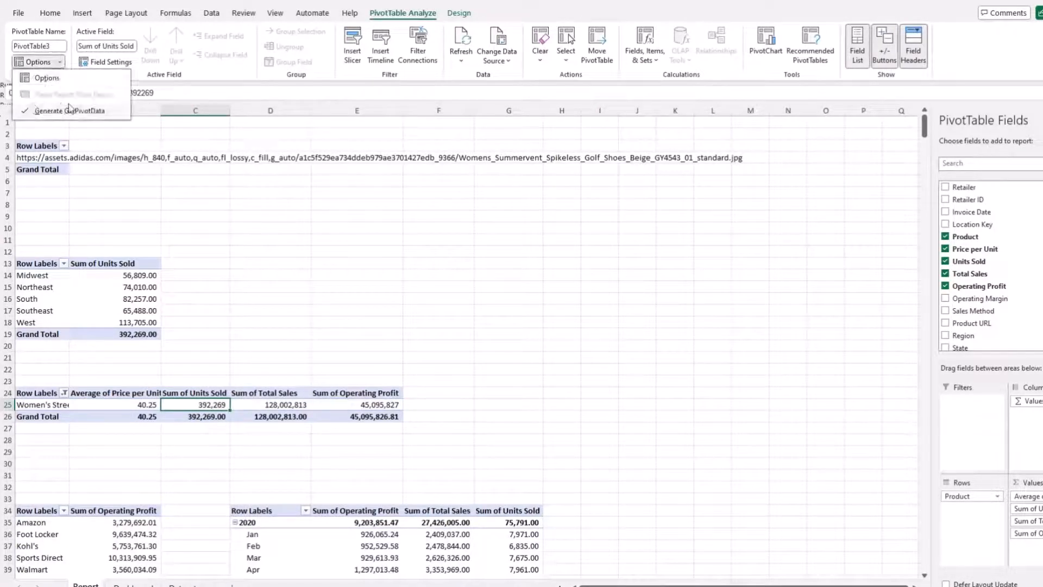
{"action": "left_click", "coordinate": [115, 112]}
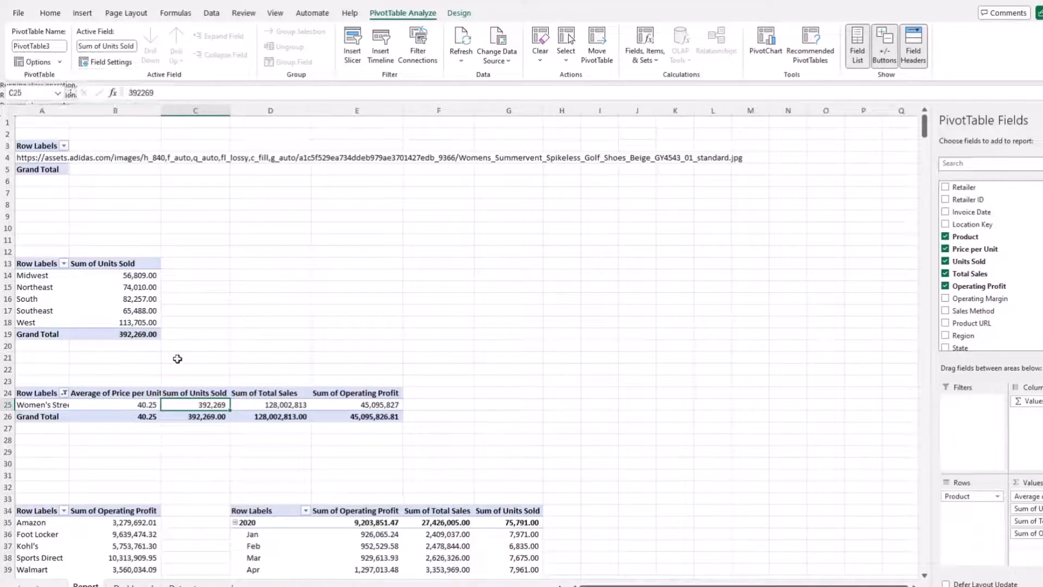
{"action": "left_click", "coordinate": [331, 336]}
Step: Link the first card's text box to the units sold value with the formula =Report!C25
{"action": "left_click", "coordinate": [133, 585]}
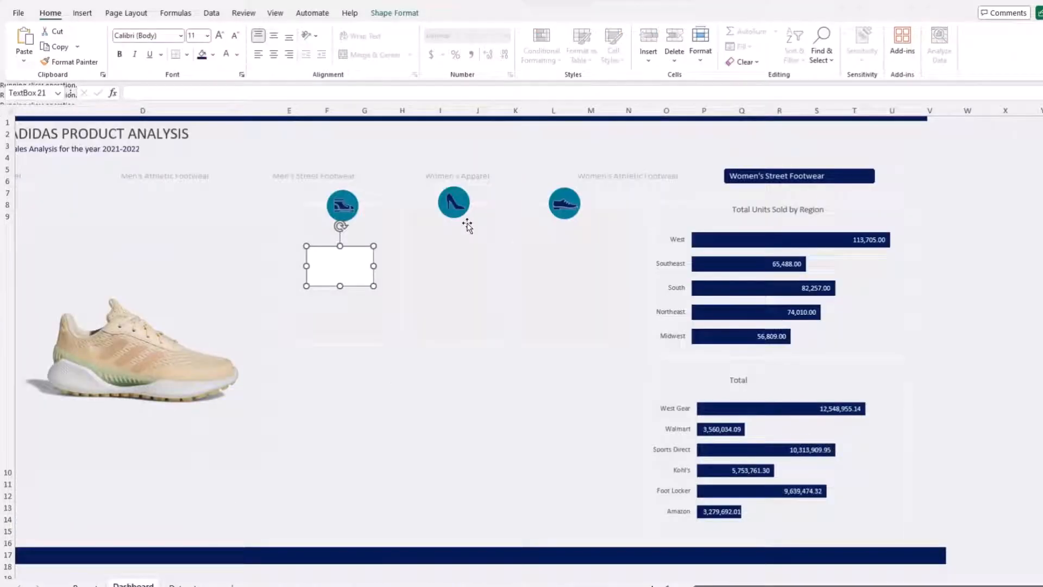
{"action": "left_click", "coordinate": [266, 91]}
{"action": "type", "text": "="}
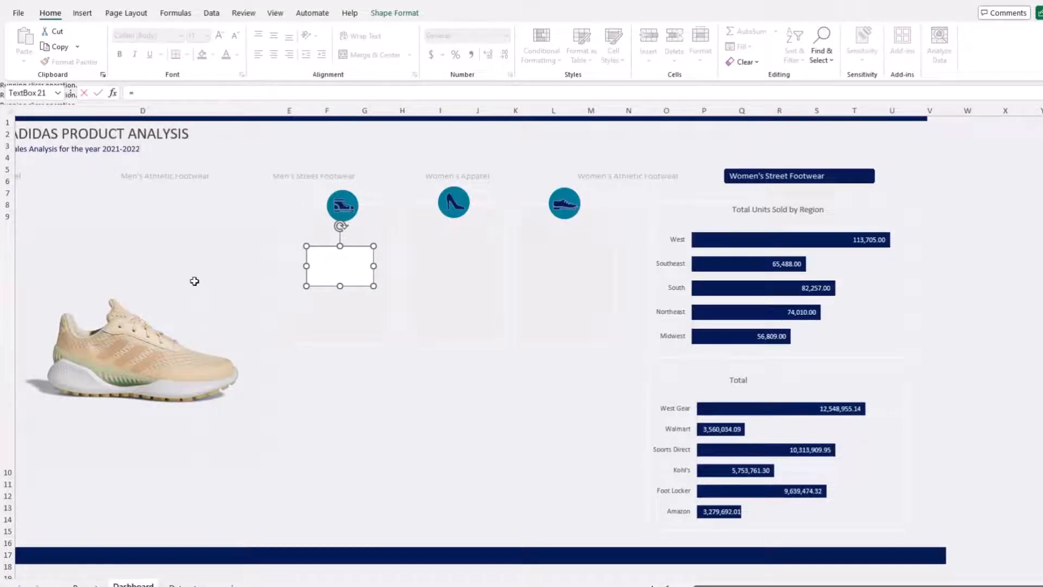
{"action": "left_click", "coordinate": [97, 582]}
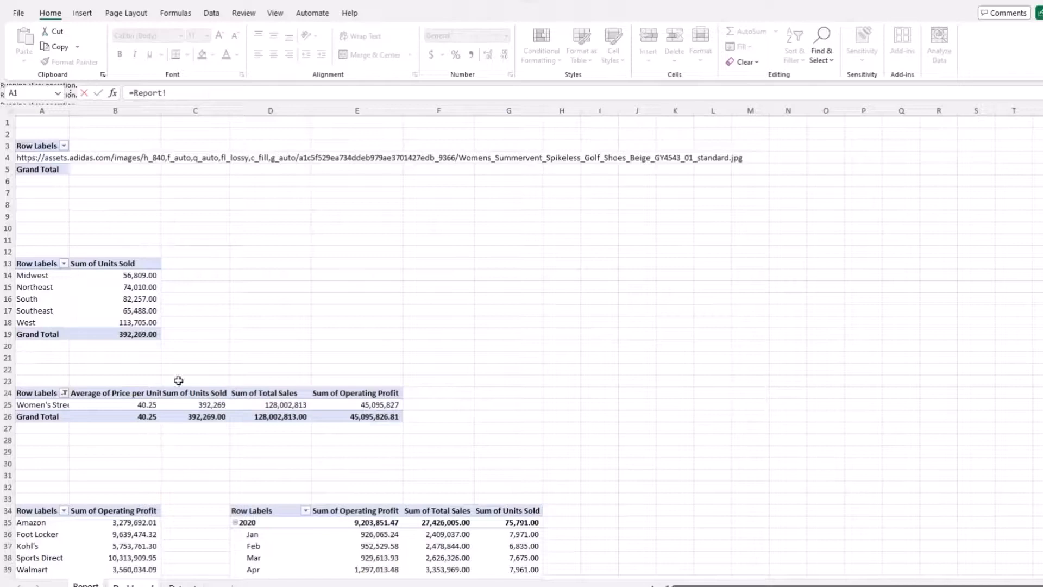
{"action": "left_click", "coordinate": [189, 404]}
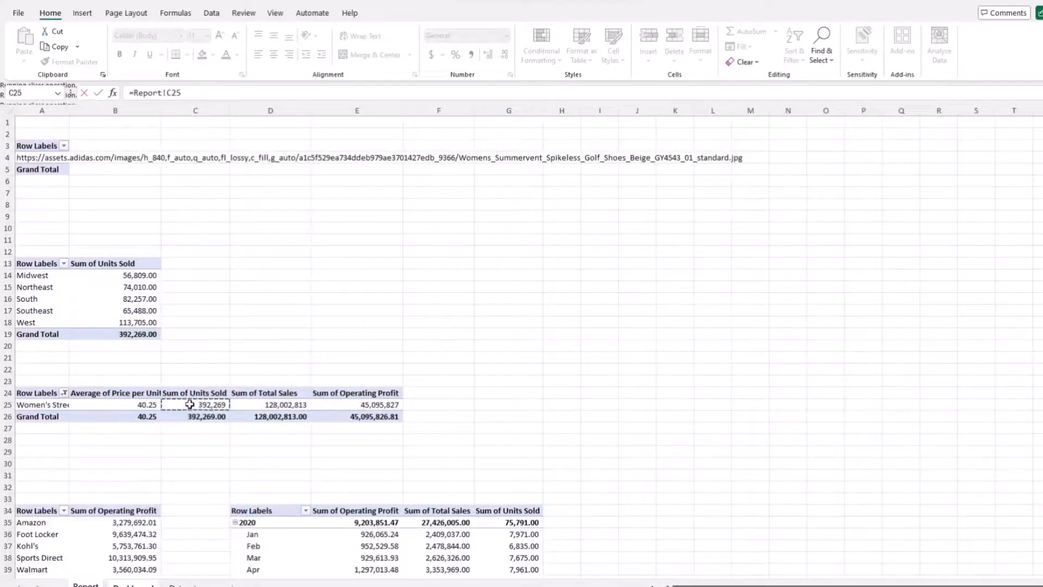
{"action": "key", "text": "Return"}
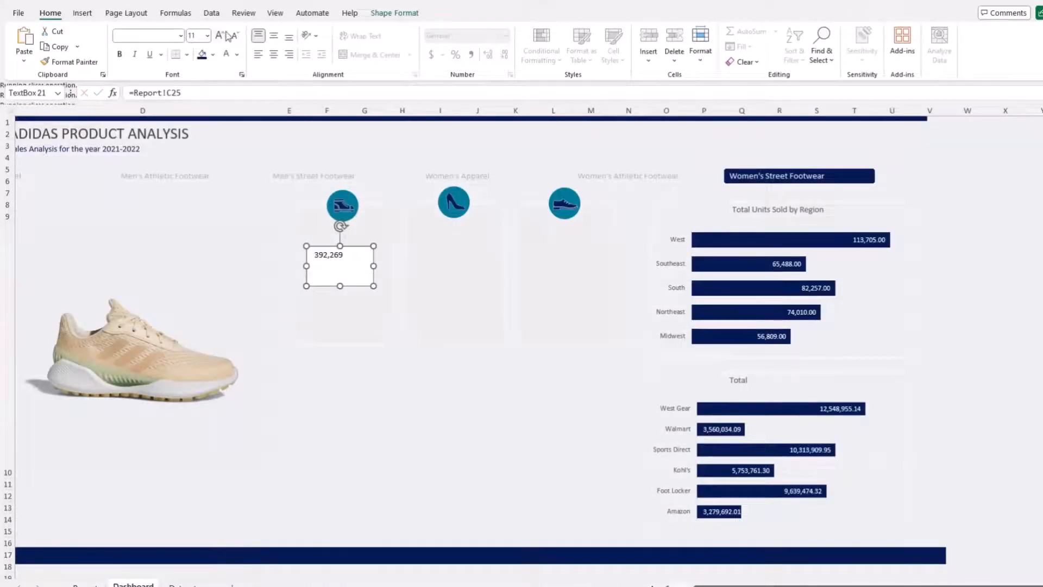
Step: Enlarge the first card's figure to 24 pt and centre it both ways in a text box widened to about 1.62 inches
{"action": "left_click", "coordinate": [220, 36]}
{"action": "left_click", "coordinate": [220, 36]}
{"action": "left_click", "coordinate": [220, 36]}
{"action": "left_click", "coordinate": [220, 36]}
{"action": "left_click", "coordinate": [220, 36]}
{"action": "left_click", "coordinate": [220, 36]}
{"action": "left_click", "coordinate": [220, 36]}
{"action": "left_click_drag", "start_coordinate": [374, 266], "coordinate": [386, 267]}
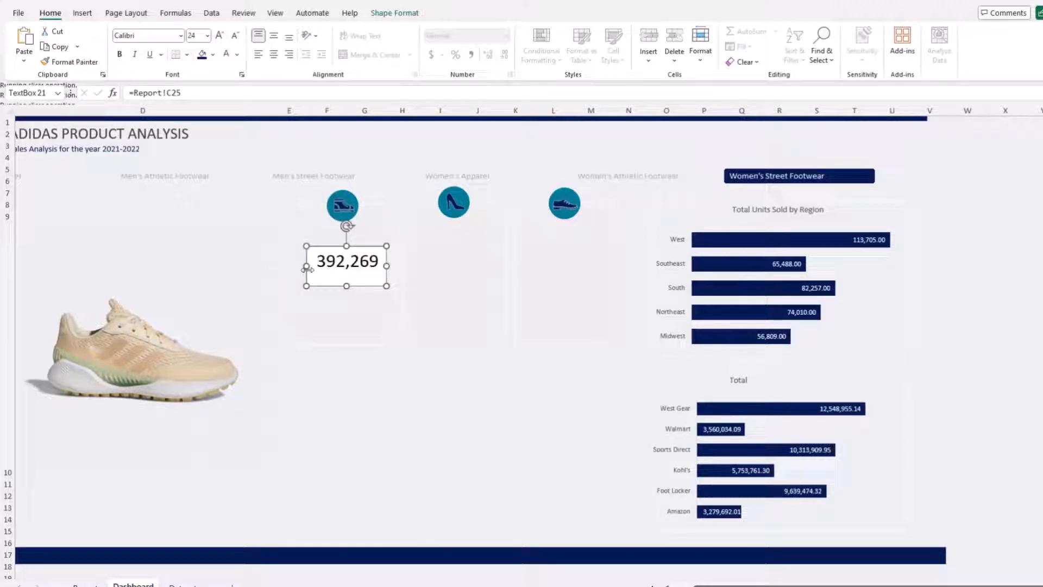
{"action": "left_click_drag", "start_coordinate": [306, 266], "coordinate": [295, 265]}
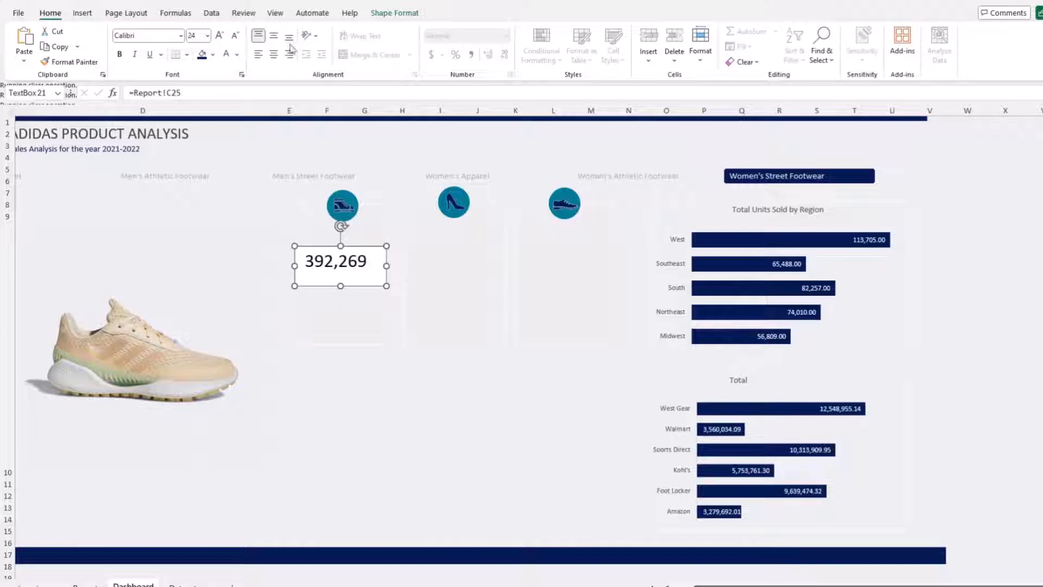
{"action": "left_click", "coordinate": [274, 55]}
{"action": "left_click", "coordinate": [274, 36]}
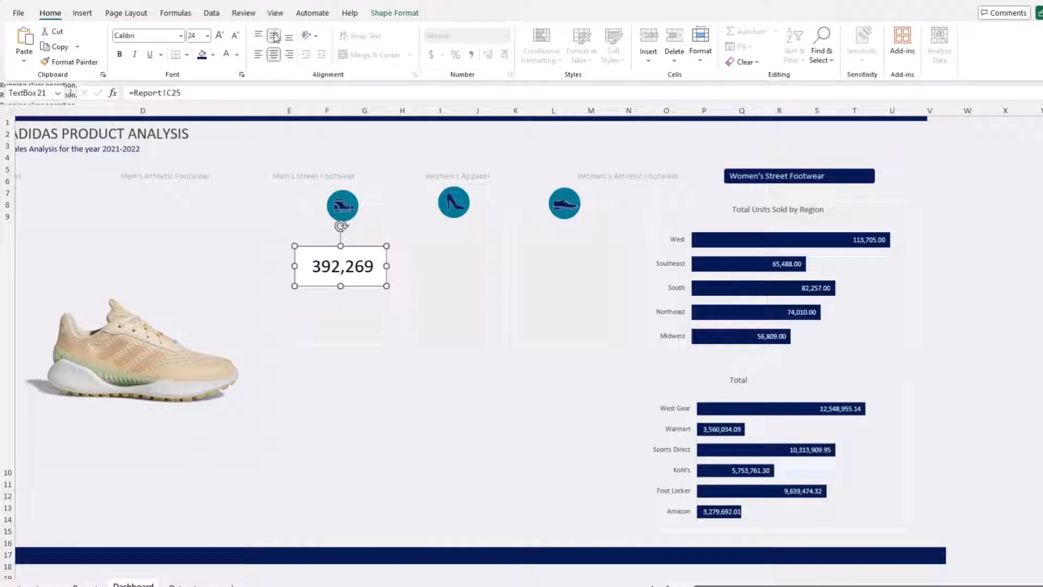
Step: Remove the fill and outline from the first card's units sold text box
{"action": "left_click", "coordinate": [395, 13]}
{"action": "left_click", "coordinate": [434, 31]}
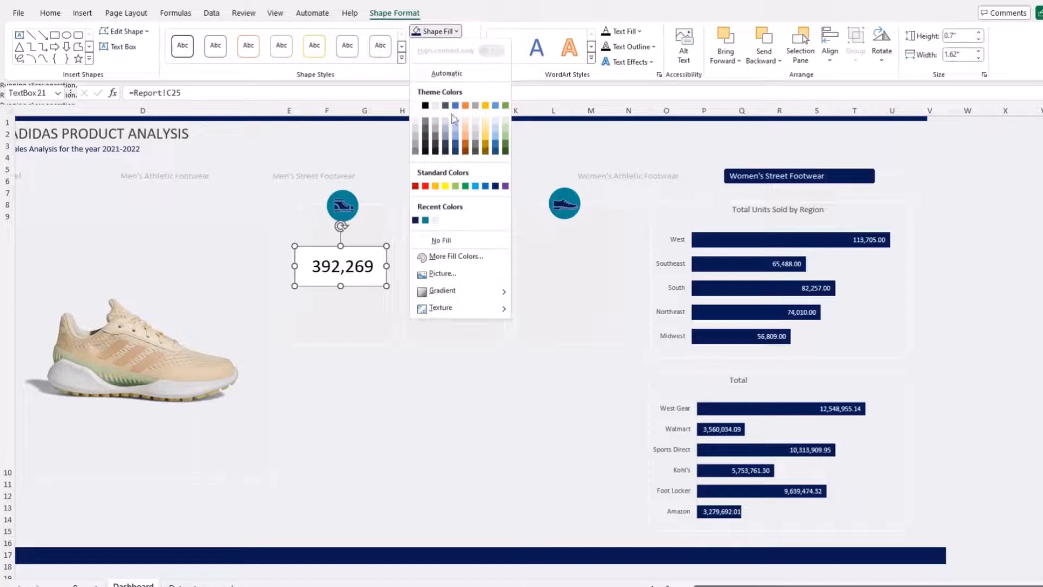
{"action": "left_click", "coordinate": [442, 240]}
{"action": "left_click", "coordinate": [457, 47]}
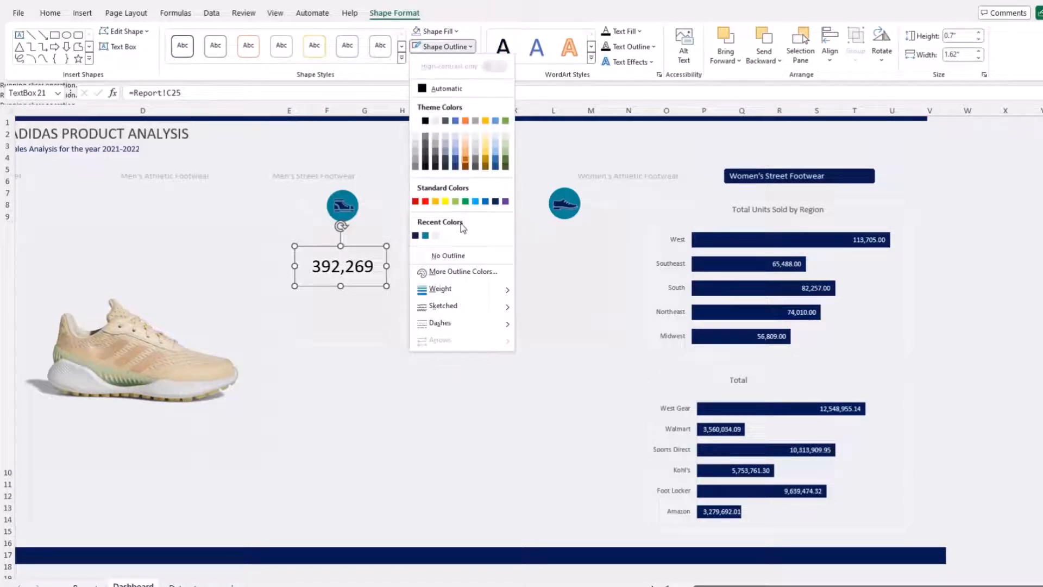
{"action": "left_click", "coordinate": [457, 256]}
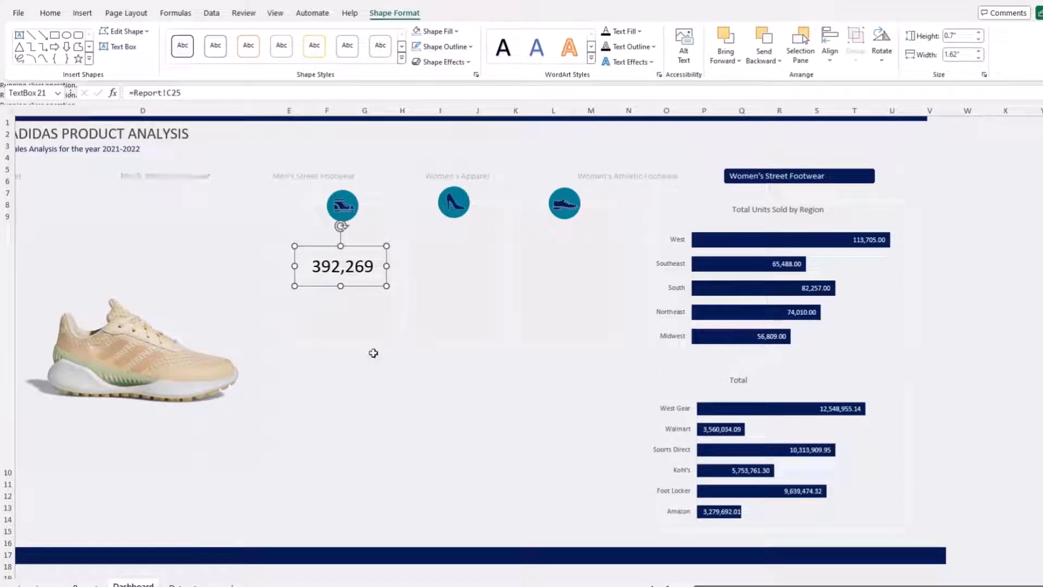
{"action": "left_click", "coordinate": [380, 405]}
Step: Copy the units sold text box onto the second card and link the copy to total sales with =Report!D25
{"action": "left_click", "coordinate": [353, 284]}
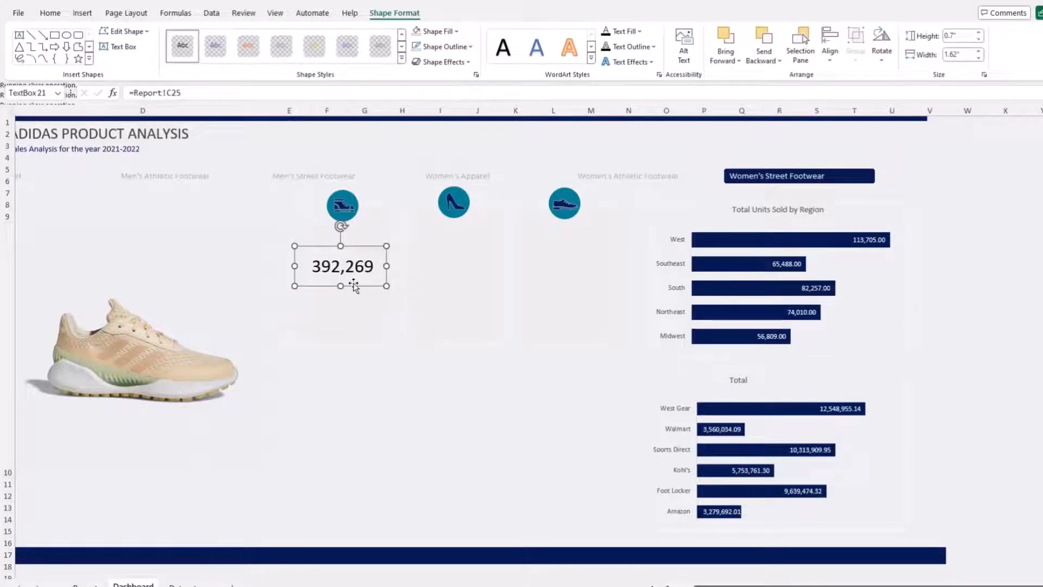
{"action": "left_click_drag", "start_coordinate": [353, 284], "coordinate": [453, 282]}
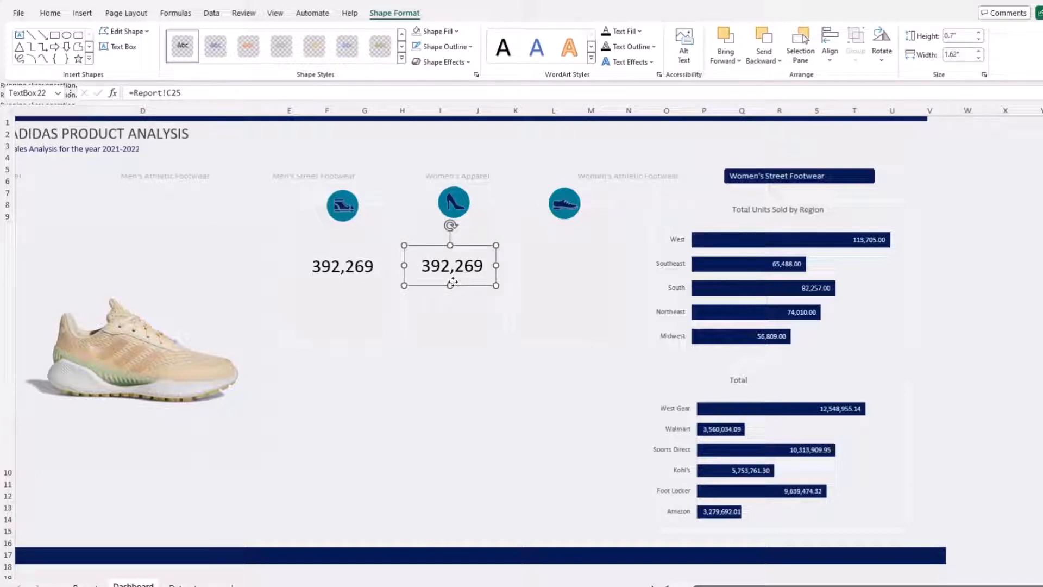
{"action": "left_click", "coordinate": [184, 93]}
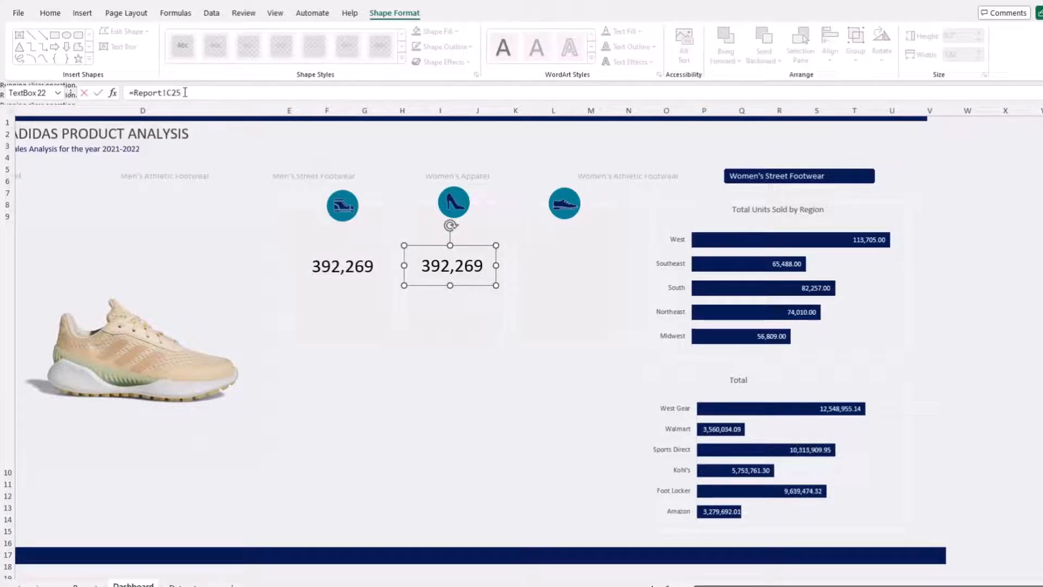
{"action": "key", "text": "BackSpace"}
{"action": "key", "text": "BackSpace"}
{"action": "key", "text": "BackSpace"}
{"action": "key", "text": "BackSpace"}
{"action": "key", "text": "BackSpace"}
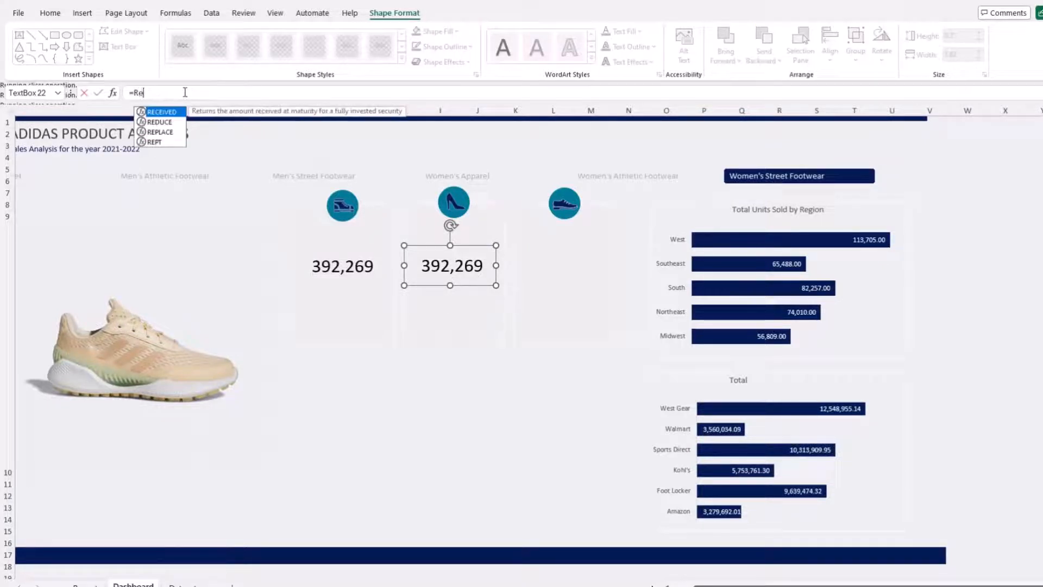
{"action": "left_click", "coordinate": [86, 584]}
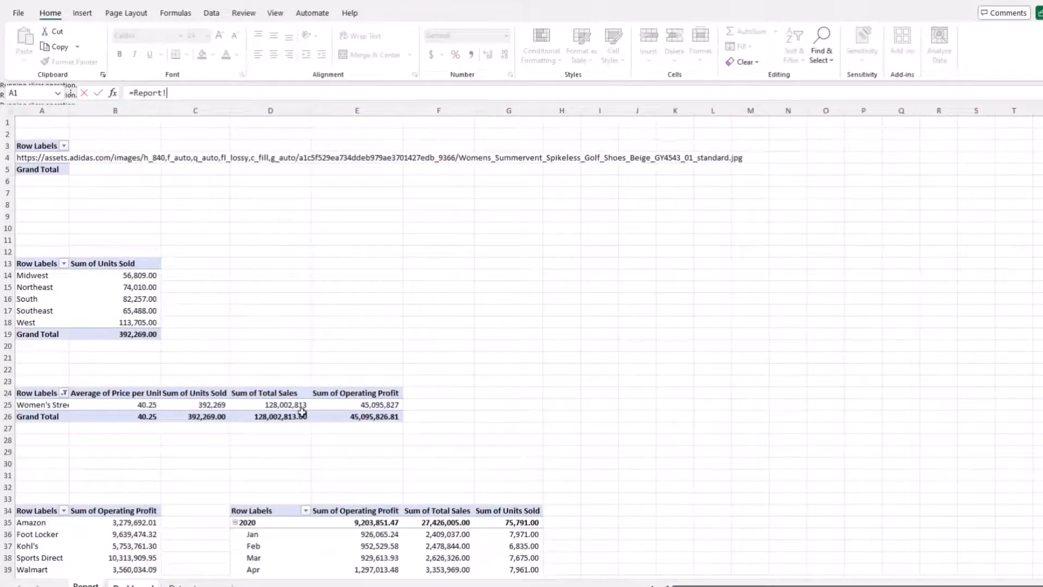
{"action": "left_click", "coordinate": [261, 405]}
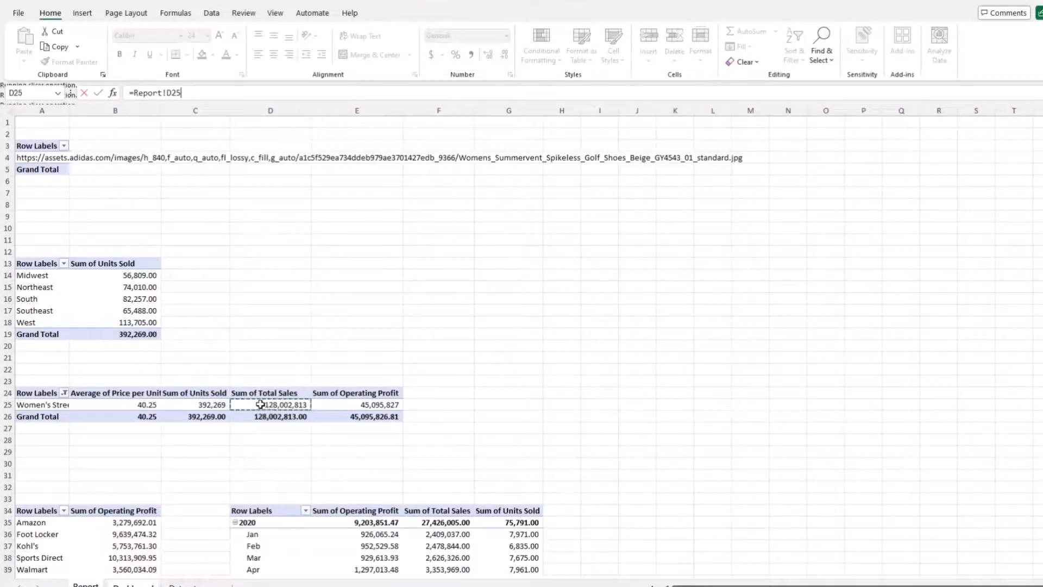
{"action": "key", "text": "Return"}
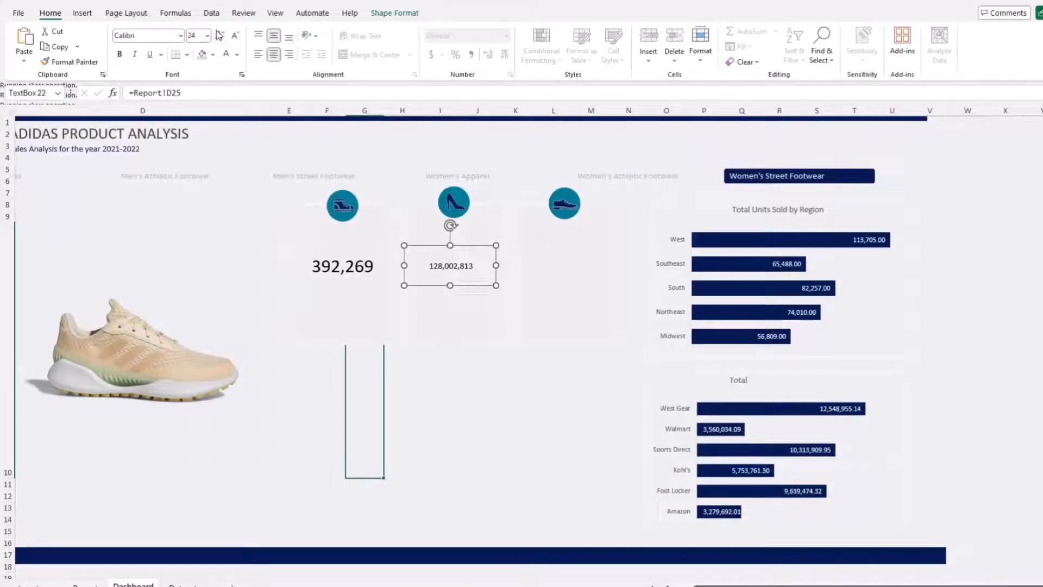
Step: Apply the units sold text box's formatting to the total sales figure, fitting it in a slightly wider box at 20 pt
{"action": "left_click", "coordinate": [350, 266]}
{"action": "left_click", "coordinate": [76, 62]}
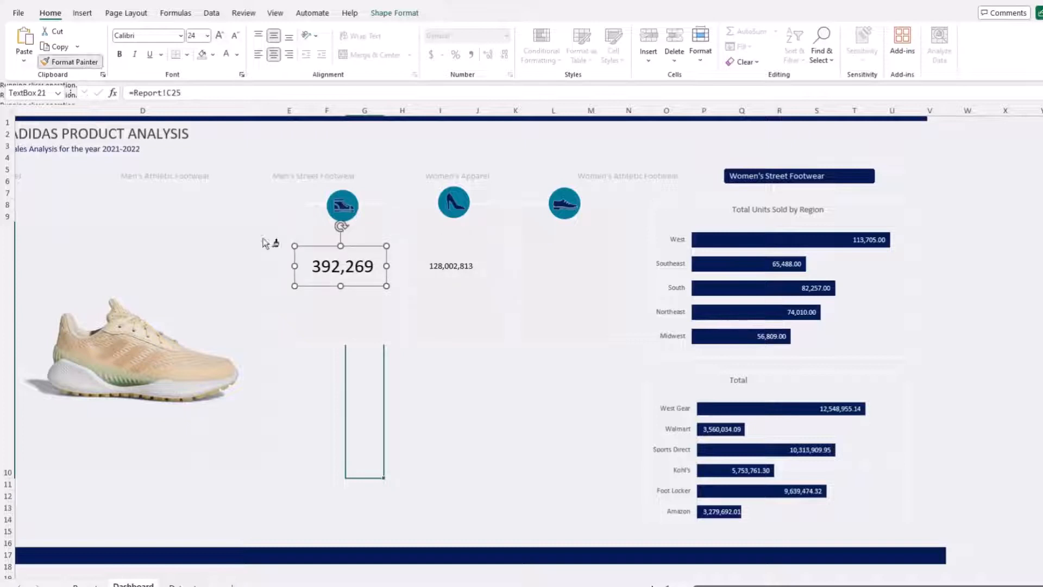
{"action": "left_click", "coordinate": [437, 269]}
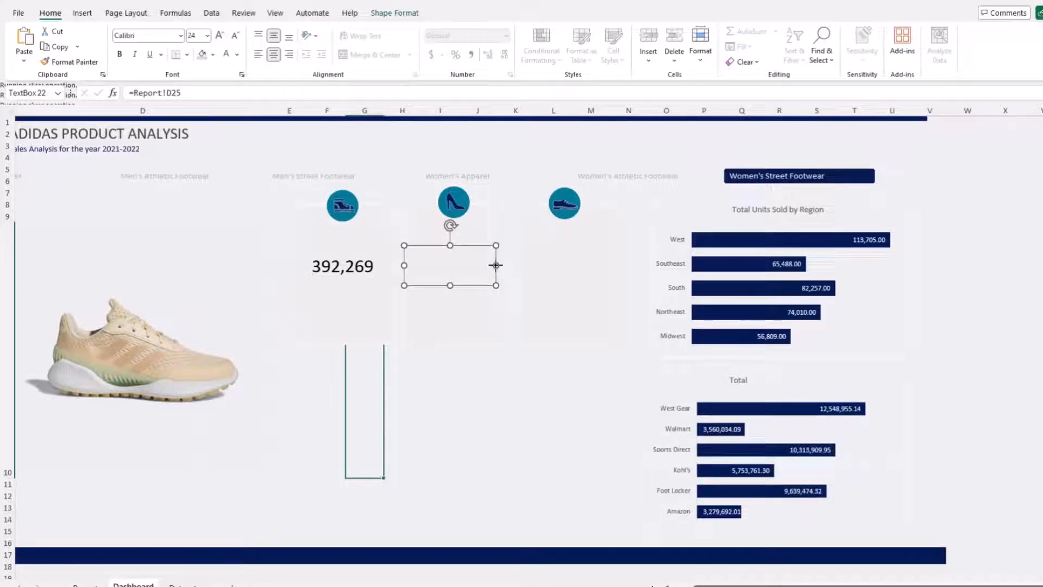
{"action": "left_click_drag", "start_coordinate": [495, 265], "coordinate": [501, 266]}
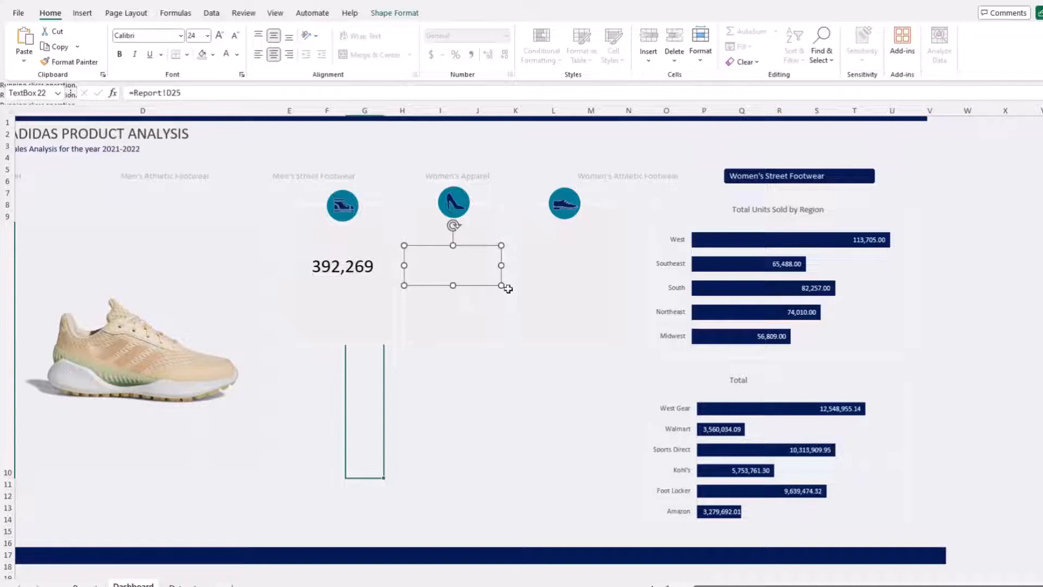
{"action": "left_click_drag", "start_coordinate": [502, 286], "coordinate": [505, 288]}
{"action": "left_click", "coordinate": [235, 37]}
{"action": "left_click", "coordinate": [236, 36]}
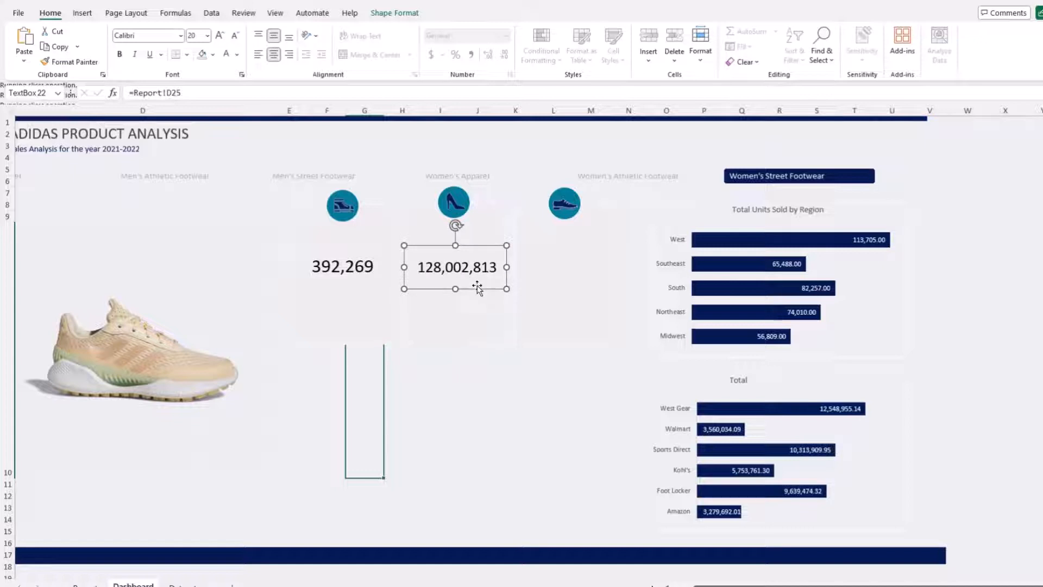
Step: Copy the total sales text box onto the third card and link the copy to operating profit with =Report!E25
{"action": "left_click_drag", "start_coordinate": [477, 288], "coordinate": [589, 289]}
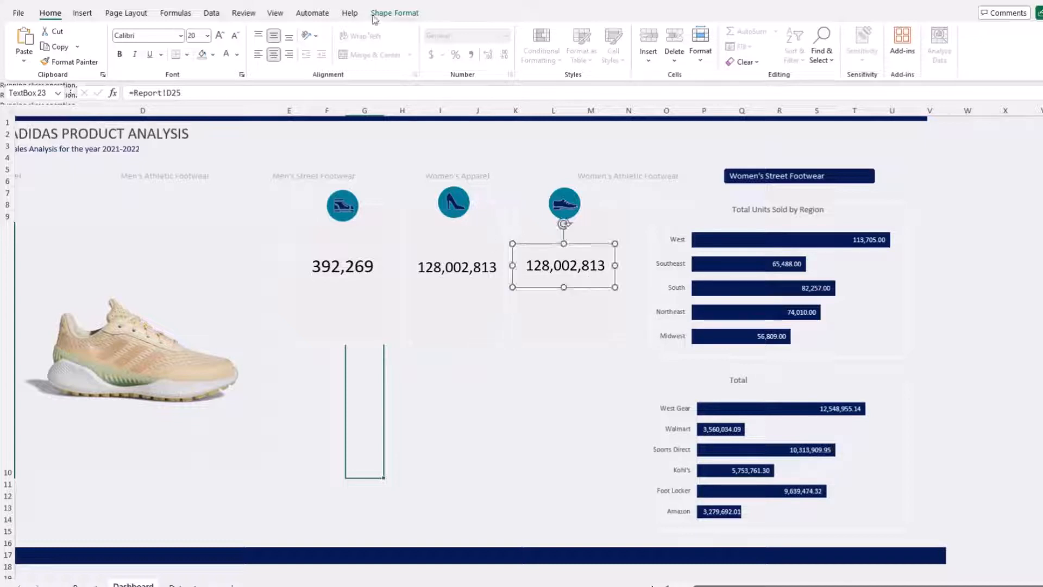
{"action": "left_click", "coordinate": [301, 92]}
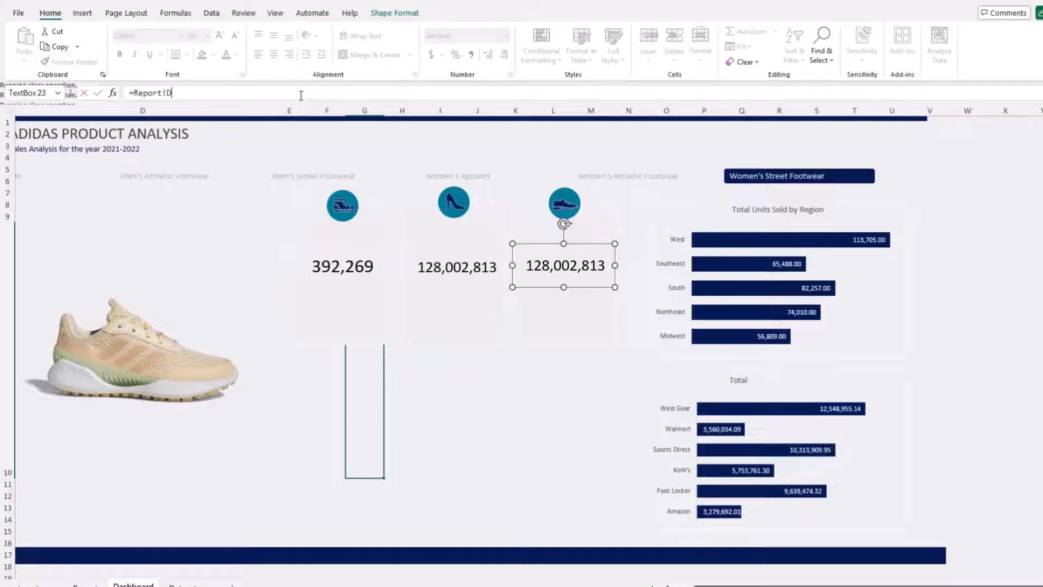
{"action": "key", "text": "BackSpace"}
{"action": "key", "text": "BackSpace"}
{"action": "key", "text": "BackSpace"}
{"action": "key", "text": "BackSpace"}
{"action": "key", "text": "BackSpace"}
{"action": "left_click", "coordinate": [86, 584]}
{"action": "left_click", "coordinate": [369, 405]}
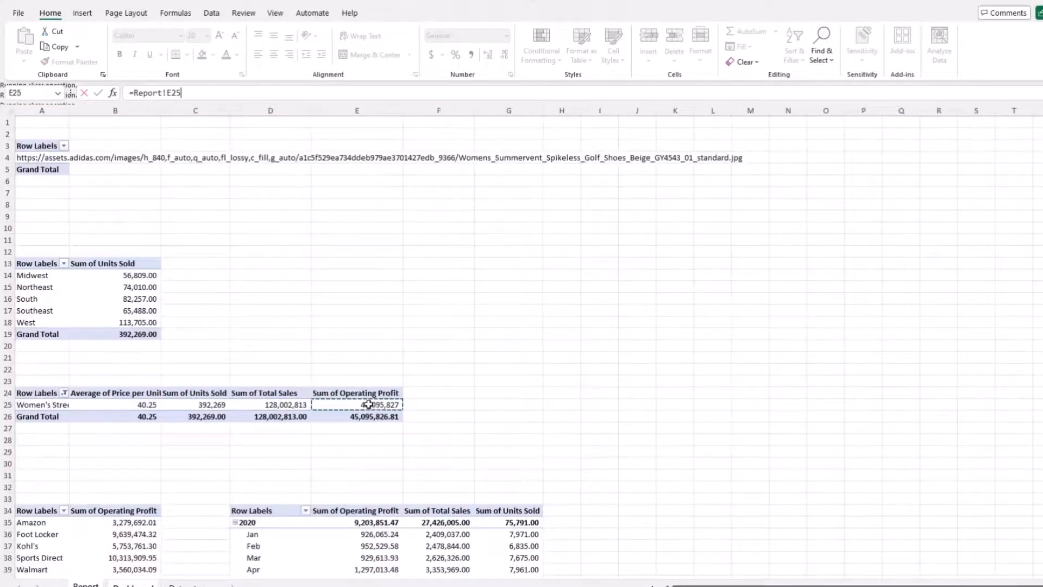
{"action": "key", "text": "Return"}
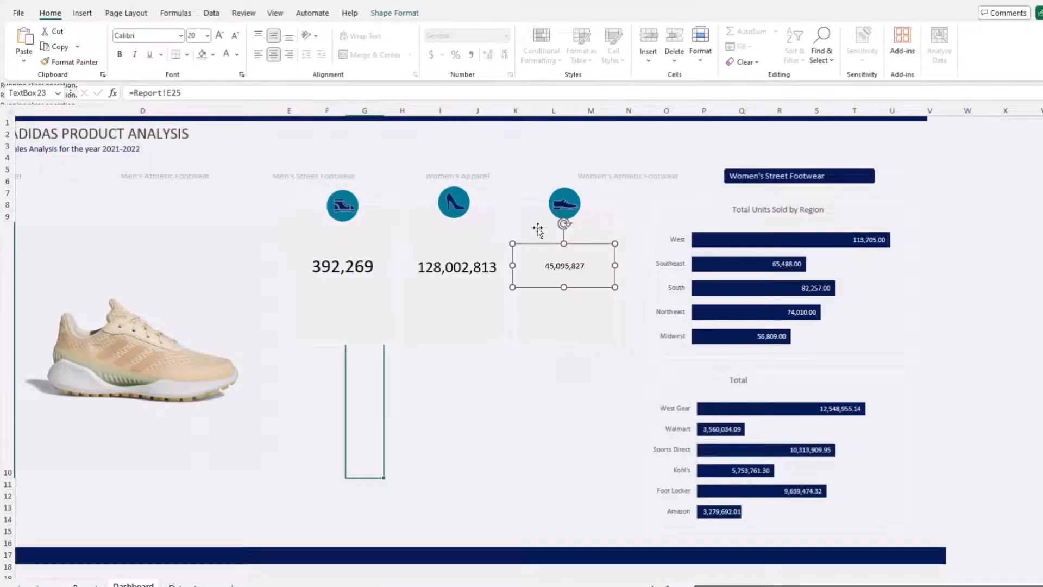
Step: Enlarge the third card's operating profit figure to 20 pt
{"action": "left_click", "coordinate": [219, 36]}
{"action": "left_click", "coordinate": [219, 35]}
{"action": "left_click", "coordinate": [220, 36]}
{"action": "left_click", "coordinate": [220, 35]}
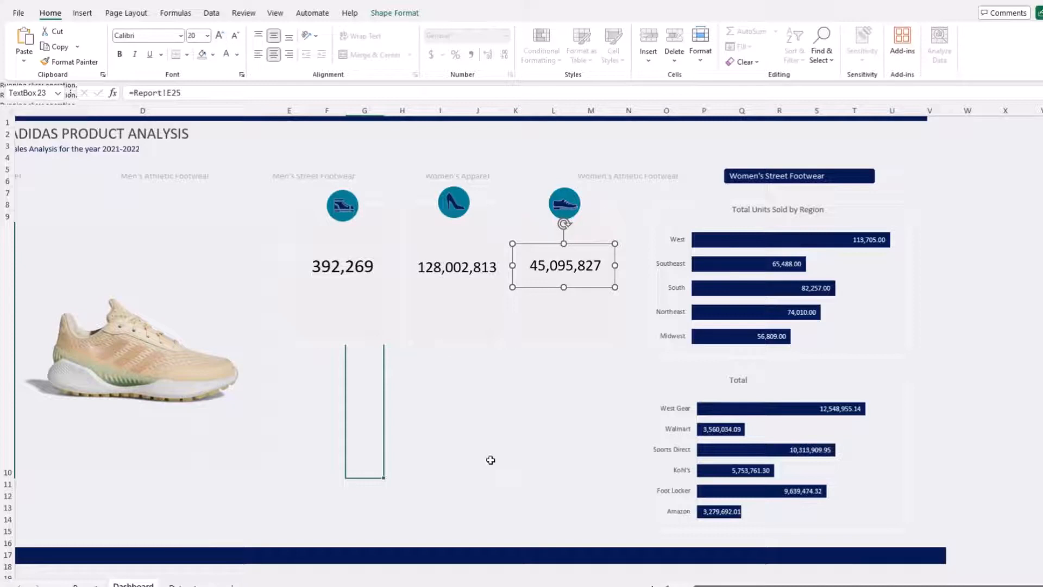
{"action": "left_click", "coordinate": [475, 274]}
{"action": "left_click", "coordinate": [343, 268]}
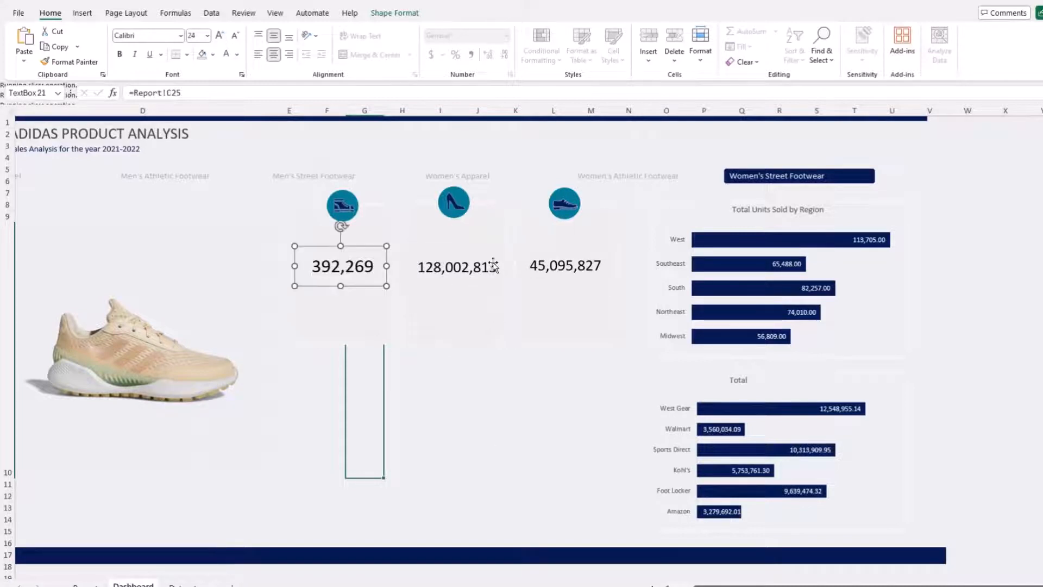
{"action": "left_click", "coordinate": [479, 268]}
{"action": "left_click", "coordinate": [474, 404]}
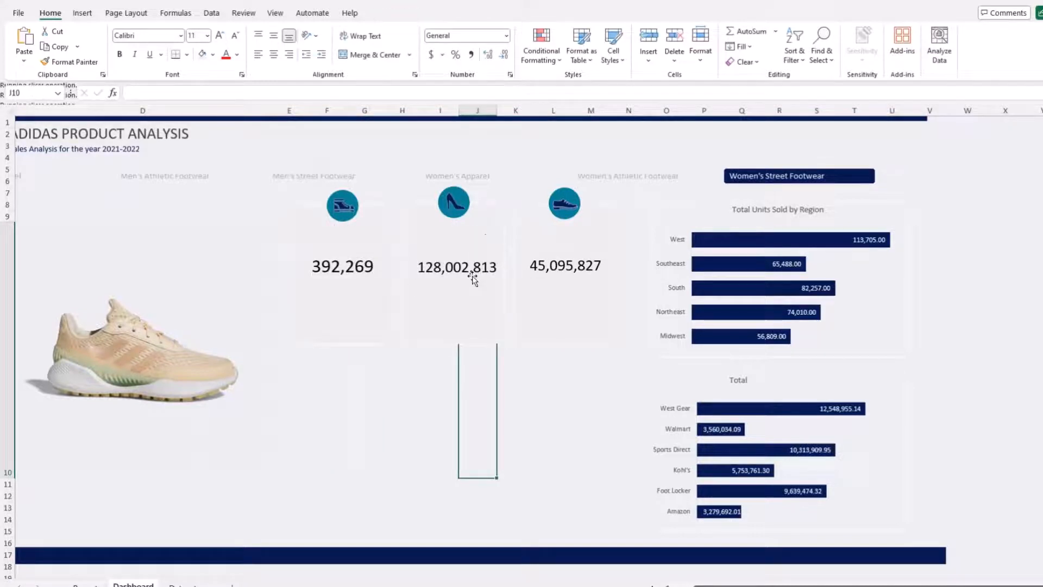
Step: Add a "Total Units Sold" text box label without fill or outline just above the first card's figure
{"action": "left_click", "coordinate": [83, 13]}
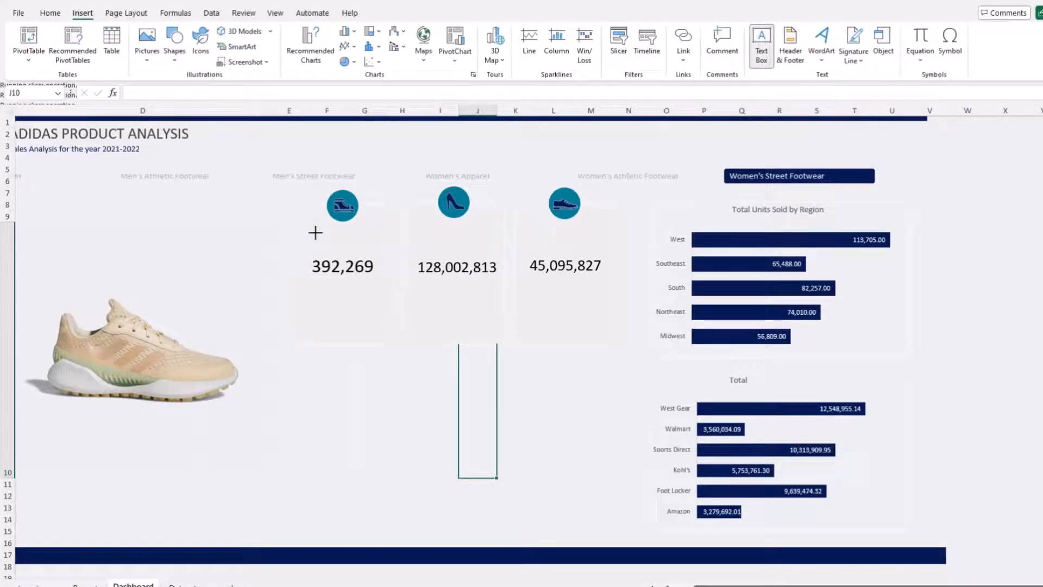
{"action": "left_click_drag", "start_coordinate": [314, 232], "coordinate": [379, 252]}
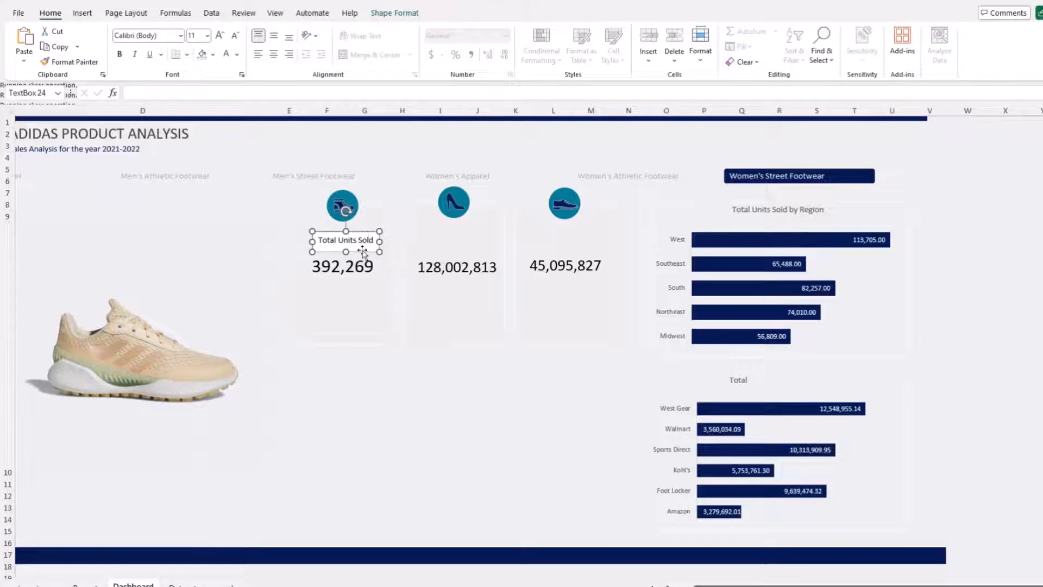
{"action": "left_click", "coordinate": [388, 13]}
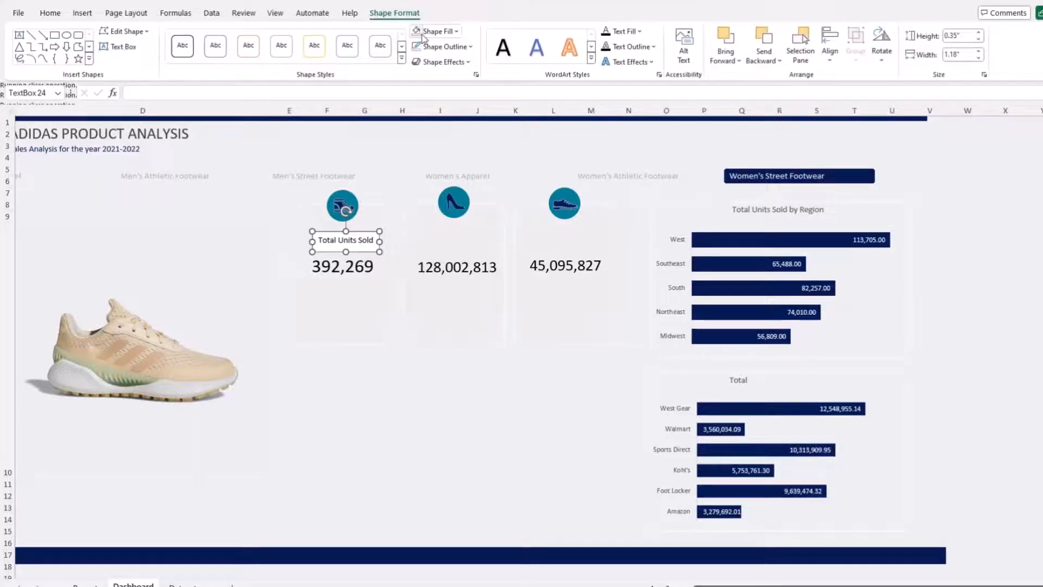
{"action": "left_click", "coordinate": [433, 31]}
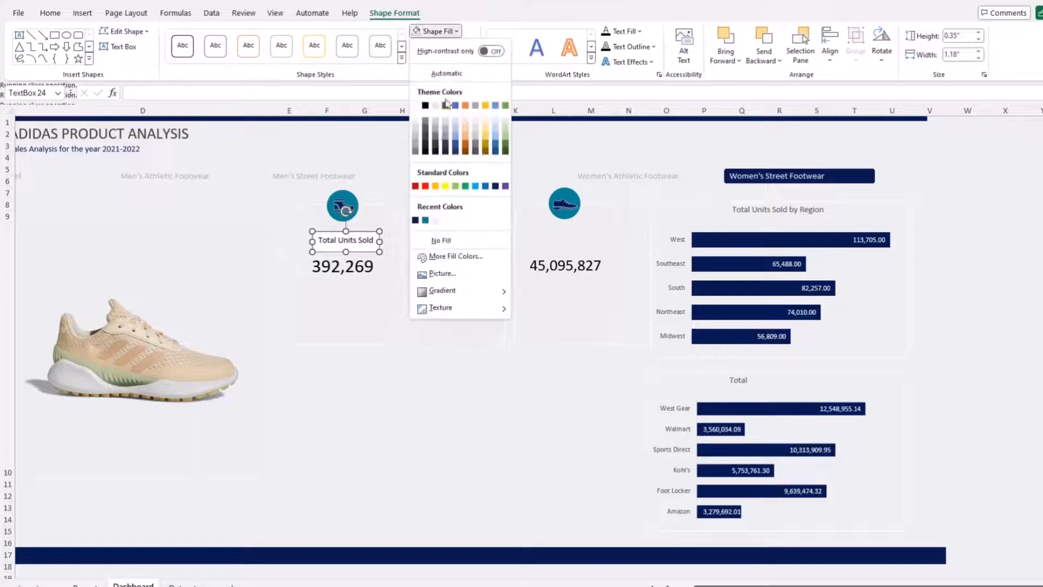
{"action": "left_click", "coordinate": [439, 239]}
{"action": "left_click", "coordinate": [444, 47]}
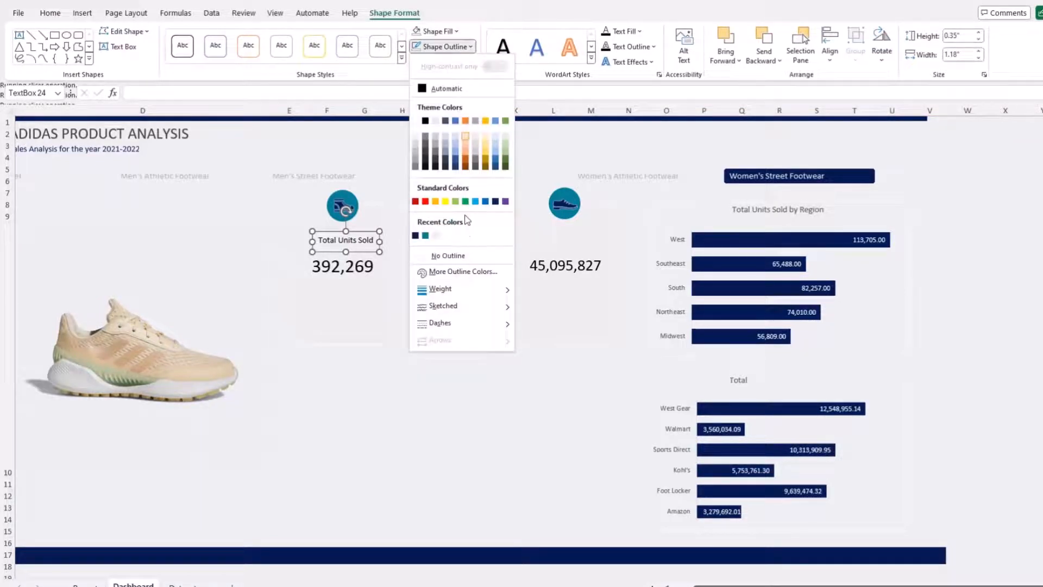
{"action": "left_click", "coordinate": [448, 256]}
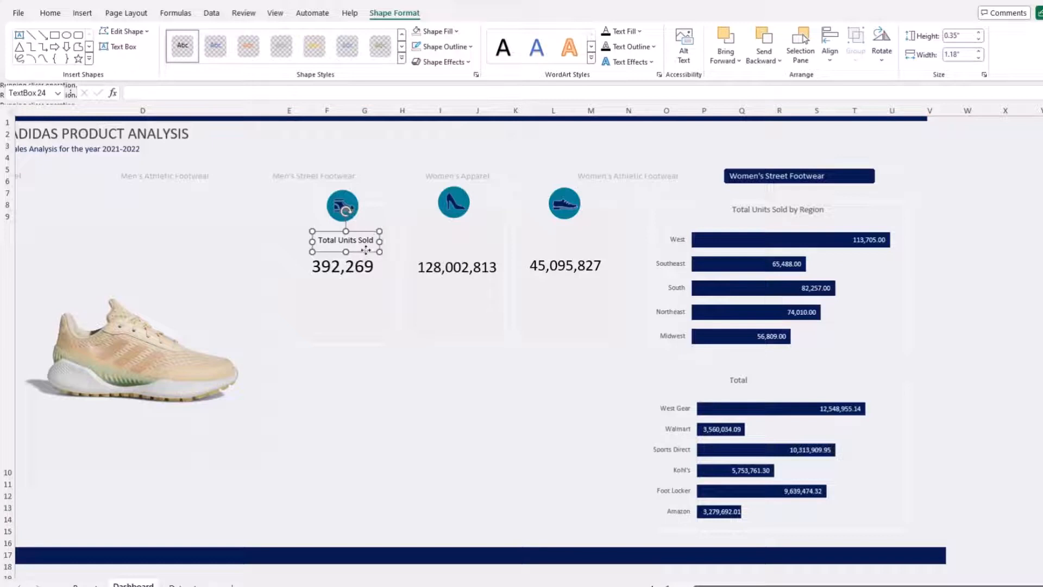
{"action": "left_click_drag", "start_coordinate": [365, 249], "coordinate": [362, 258]}
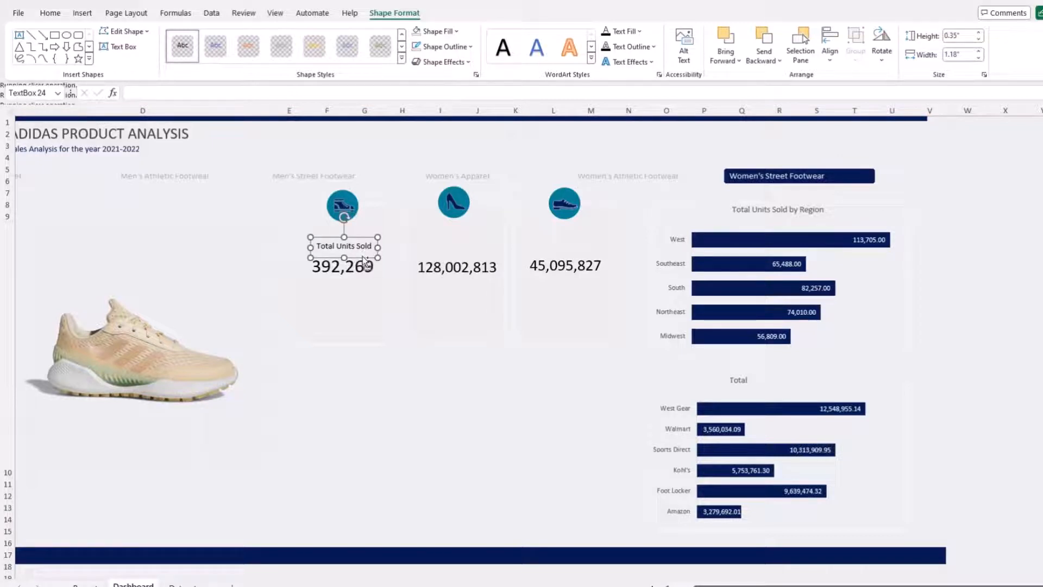
Step: Duplicate the units sold label above the second card's figure and reword the copy as "Total Sales"
{"action": "key", "text": "ctrl+d"}
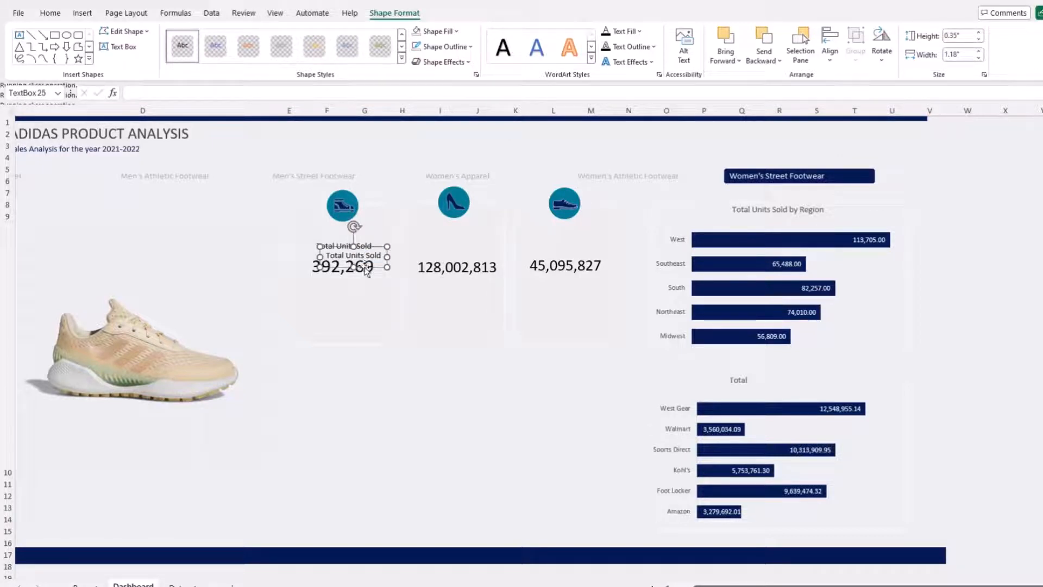
{"action": "left_click_drag", "start_coordinate": [367, 270], "coordinate": [469, 260]}
{"action": "key", "text": "BackSpace"}
{"action": "key", "text": "BackSpace"}
{"action": "key", "text": "BackSpace"}
{"action": "key", "text": "BackSpace"}
{"action": "key", "text": "BackSpace"}
{"action": "key", "text": "BackSpace"}
{"action": "key", "text": "BackSpace"}
{"action": "key", "text": "BackSpace"}
{"action": "key", "text": "BackSpace"}
{"action": "key", "text": "BackSpace"}
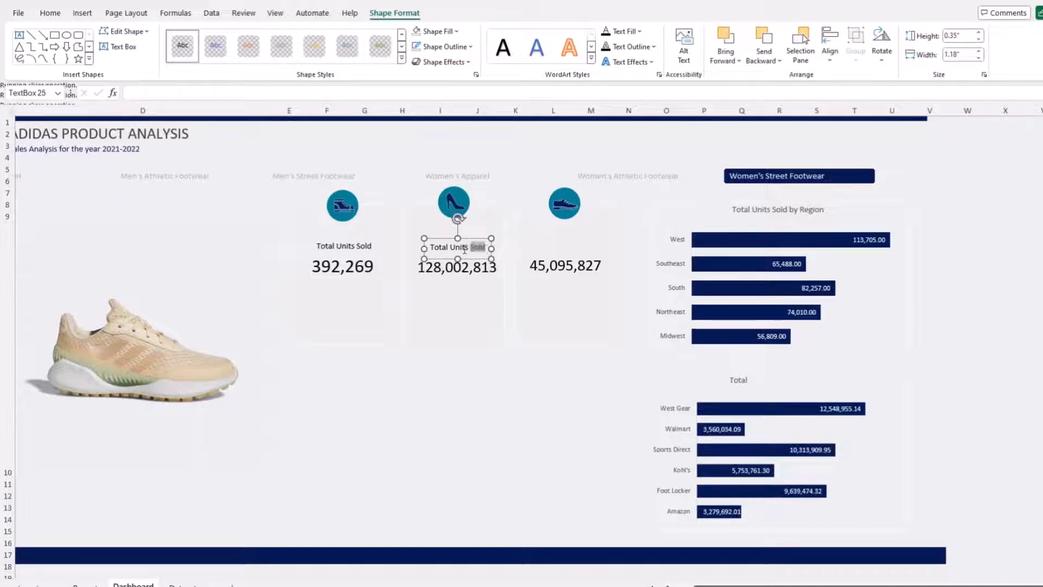
{"action": "type", "text": "Sales"}
Step: Centre the Total Sales label horizontally and vertically, and middle-align the Total Units Sold label to match
{"action": "left_click", "coordinate": [50, 13]}
{"action": "left_click", "coordinate": [275, 55]}
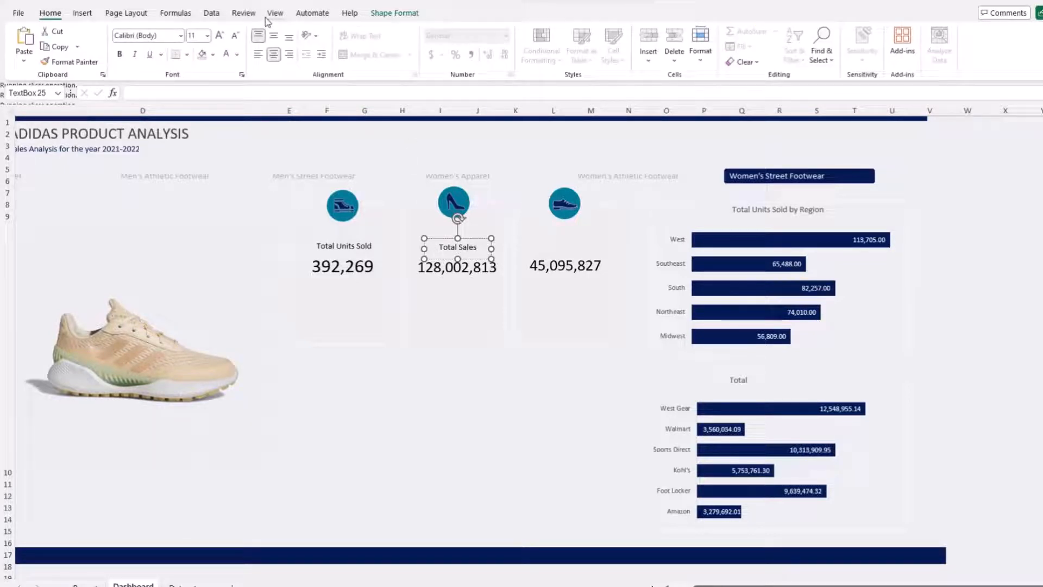
{"action": "left_click", "coordinate": [273, 36]}
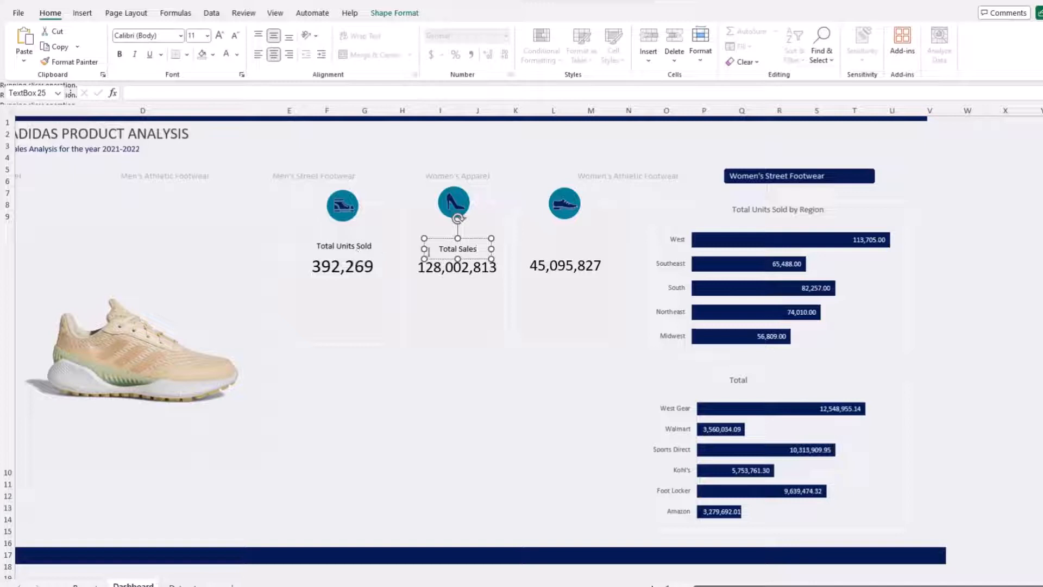
{"action": "left_click", "coordinate": [369, 247]}
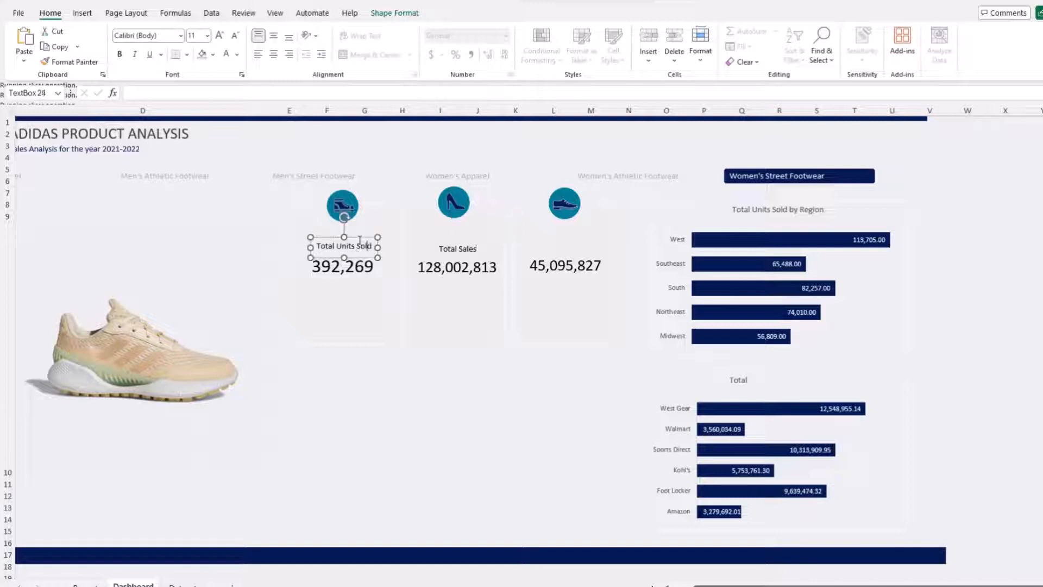
{"action": "left_click", "coordinate": [273, 36]}
Step: Duplicate the Total Sales label above the third card's figure, reword it as "Operating Profit" and widen it to fit one line
{"action": "left_click", "coordinate": [478, 251]}
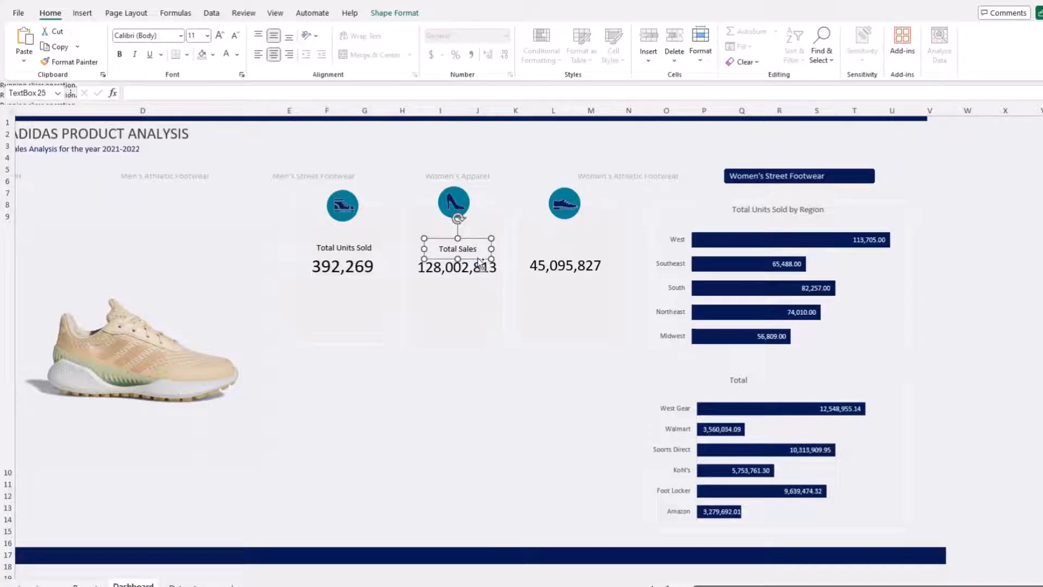
{"action": "key", "text": "ctrl+d"}
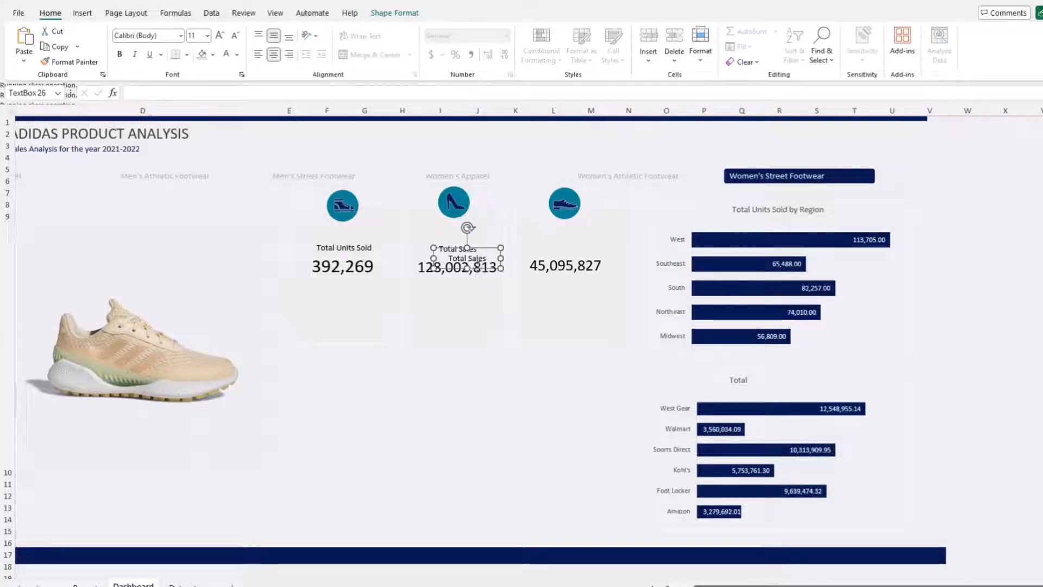
{"action": "left_click_drag", "start_coordinate": [472, 261], "coordinate": [572, 250]}
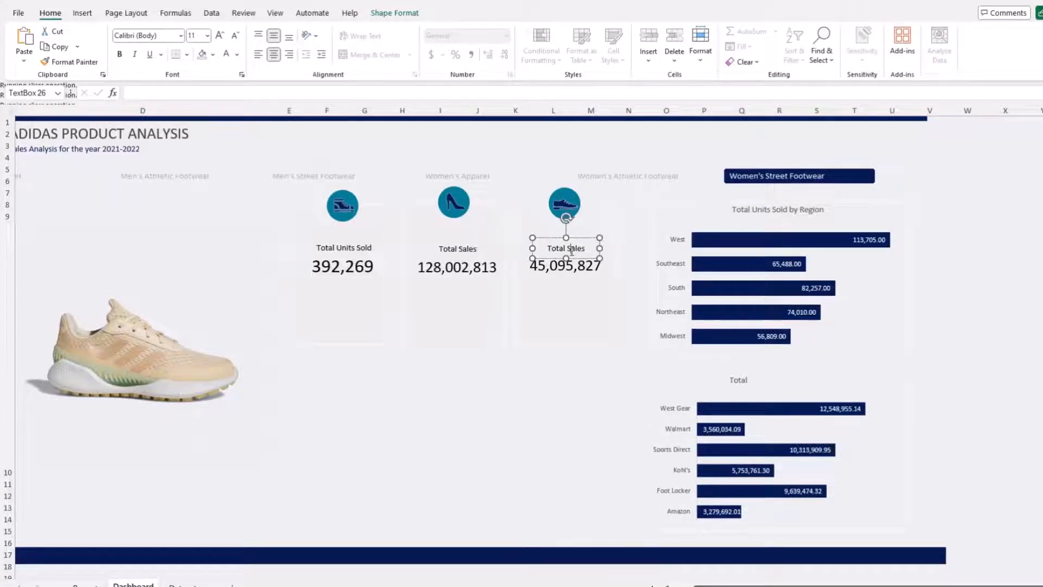
{"action": "key", "text": "ctrl+a"}
{"action": "key", "text": "BackSpace"}
{"action": "type", "text": "Operating Profit"}
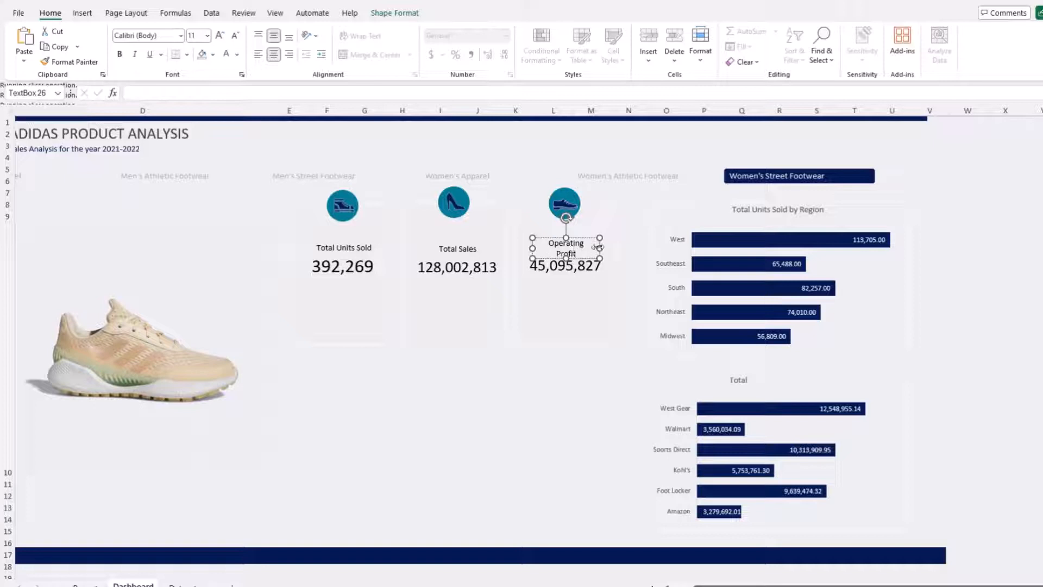
{"action": "left_click_drag", "start_coordinate": [598, 248], "coordinate": [604, 248]}
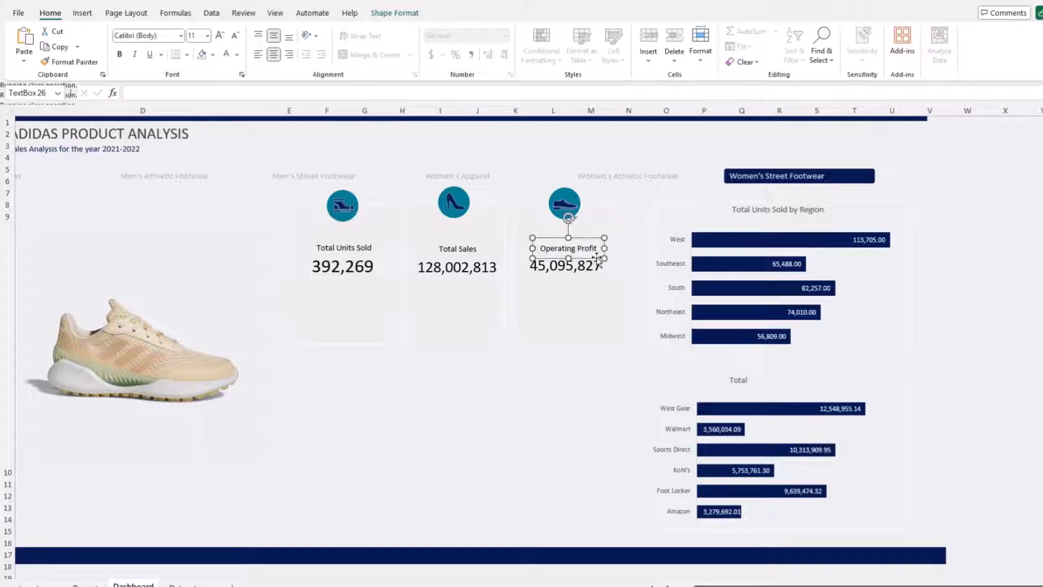
{"action": "left_click", "coordinate": [554, 391]}
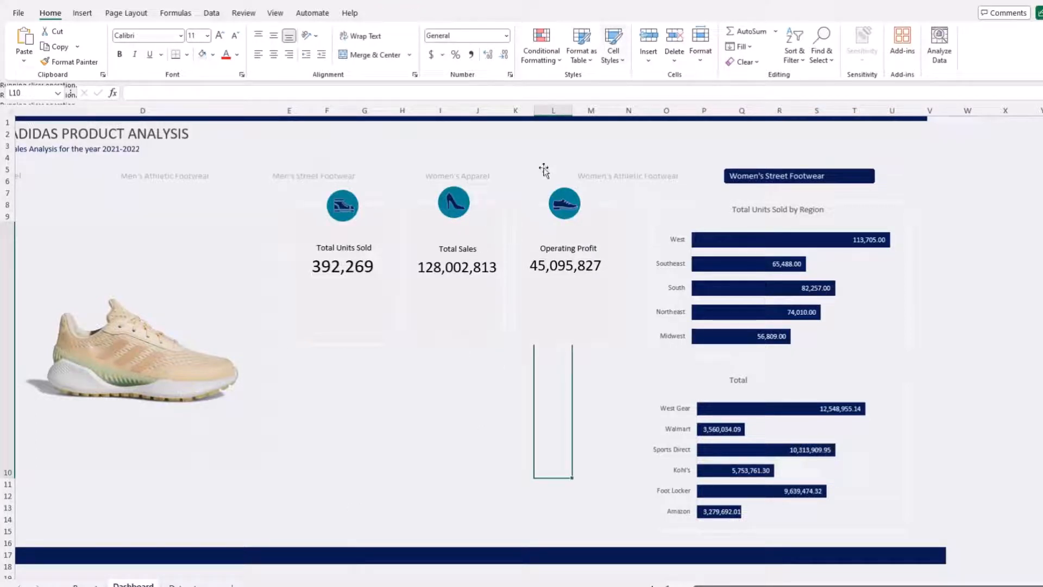
Step: Check the linked cards by switching the product slicer to Women's Athletic Footwear, Women's Apparel and Men's Street Footwear
{"action": "left_click", "coordinate": [598, 175]}
{"action": "left_click", "coordinate": [428, 177]}
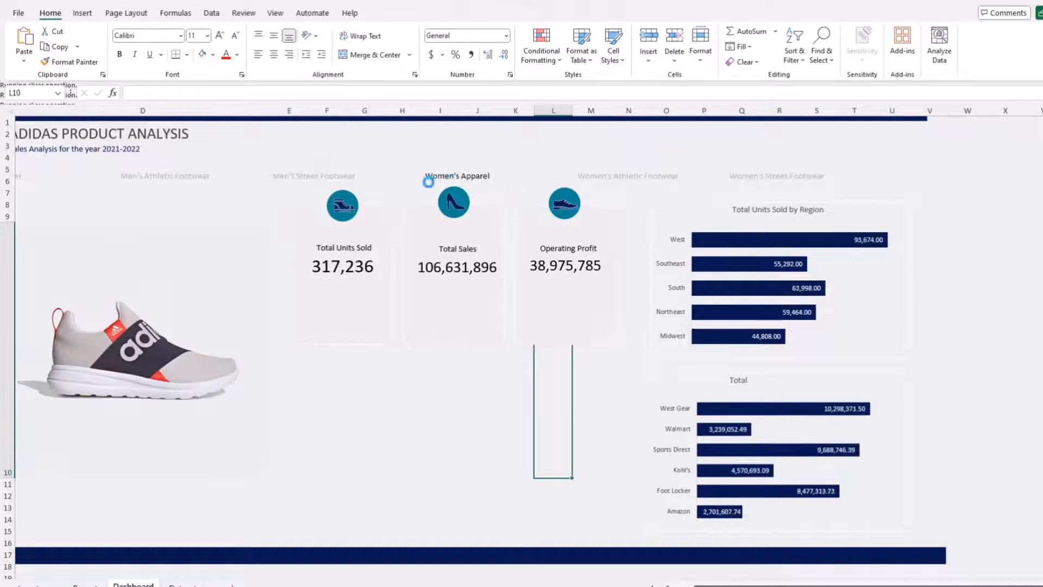
{"action": "left_click", "coordinate": [346, 178]}
{"action": "left_click", "coordinate": [442, 441]}
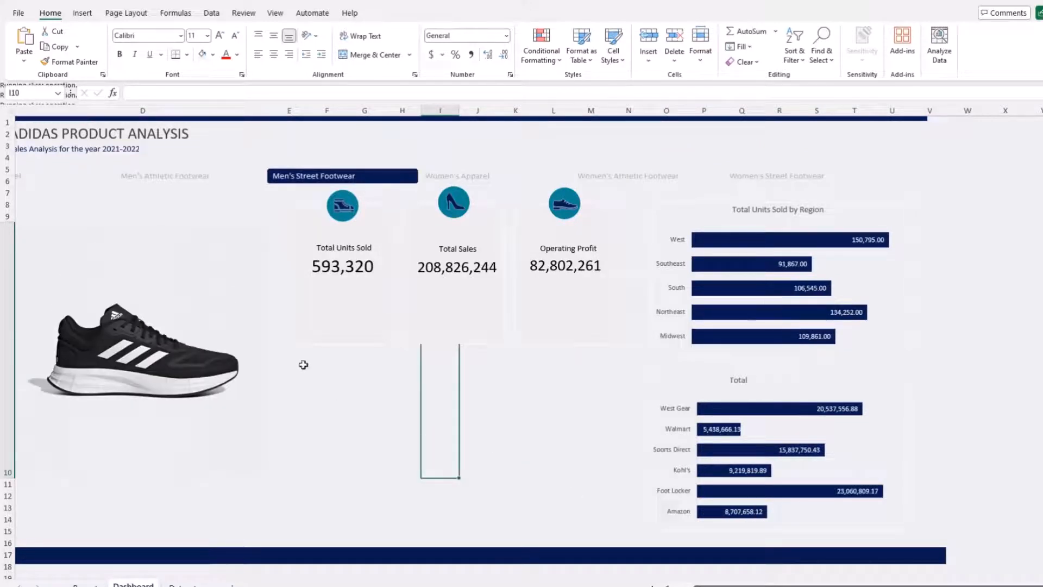
{"action": "left_click_drag", "start_coordinate": [303, 359], "coordinate": [552, 451]}
{"action": "left_click", "coordinate": [545, 400]}
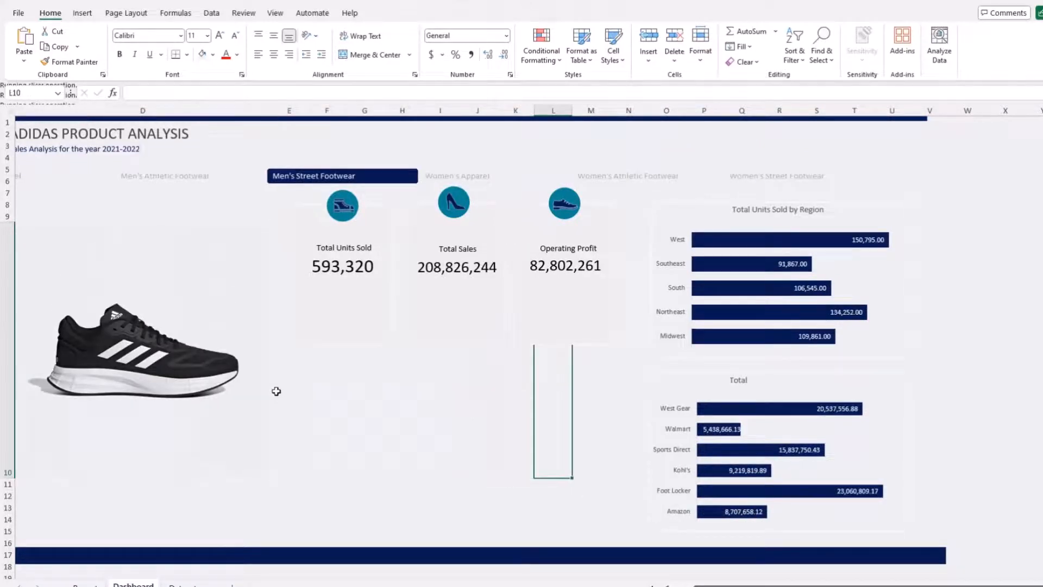
Step: Return to the Report sheet and select an operating profit value in the monthly pivot table
{"action": "key", "text": "ctrl+Page_Up"}
{"action": "scroll", "coordinate": [342, 435], "scroll_direction": "down", "scroll_amount": 10}
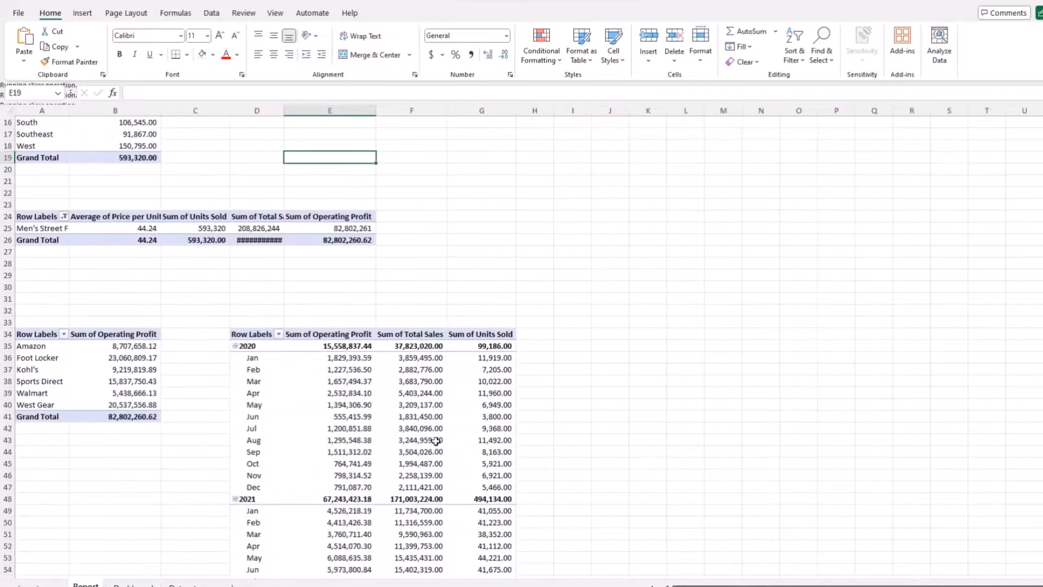
{"action": "left_click", "coordinate": [353, 334]}
{"action": "scroll", "coordinate": [382, 376], "scroll_direction": "up", "scroll_amount": 4}
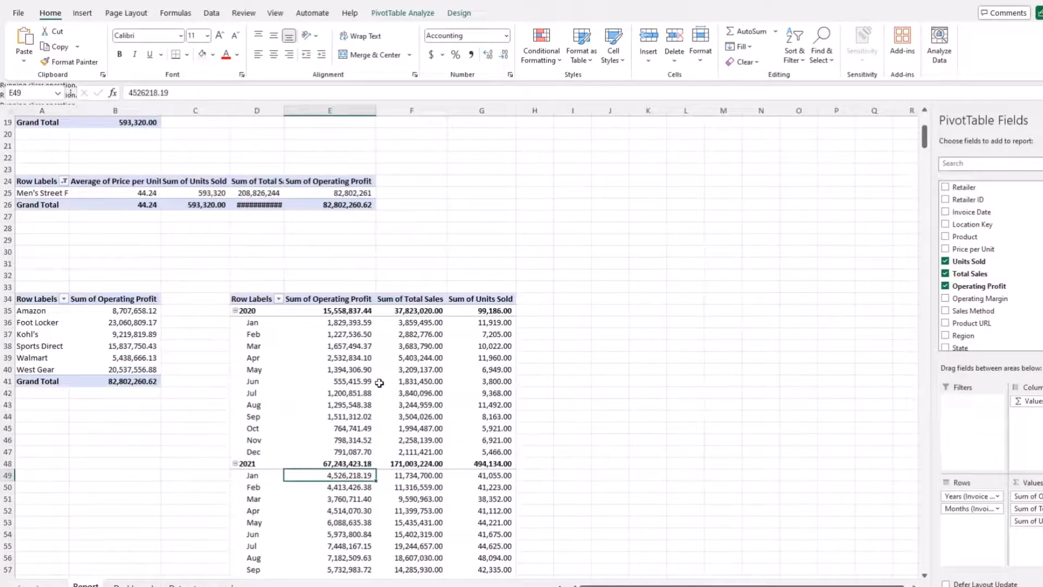
{"action": "left_click", "coordinate": [353, 405]}
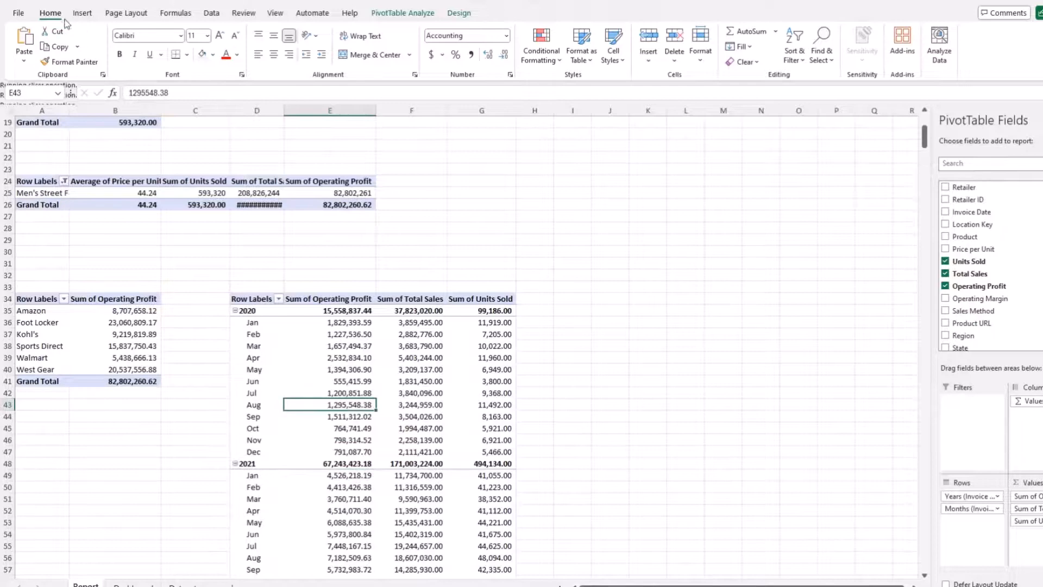
{"action": "left_click", "coordinate": [83, 15]}
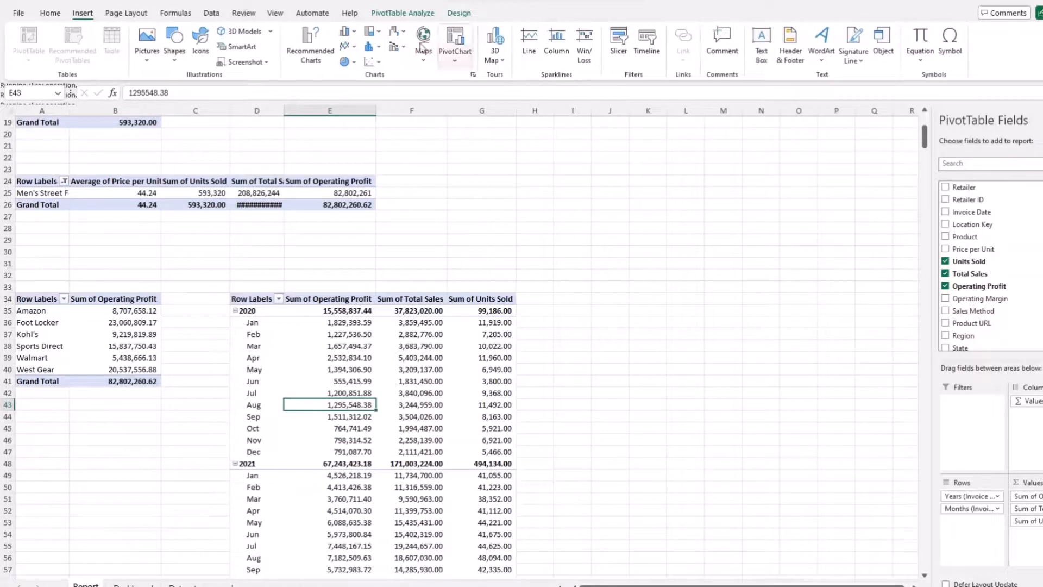
{"action": "left_click", "coordinate": [358, 48]}
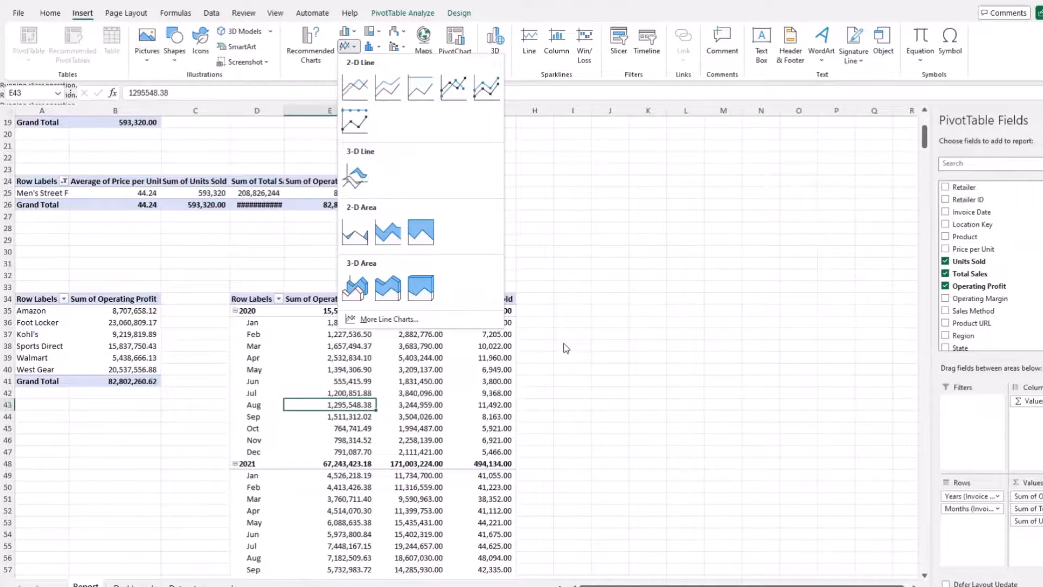
{"action": "left_click", "coordinate": [500, 464]}
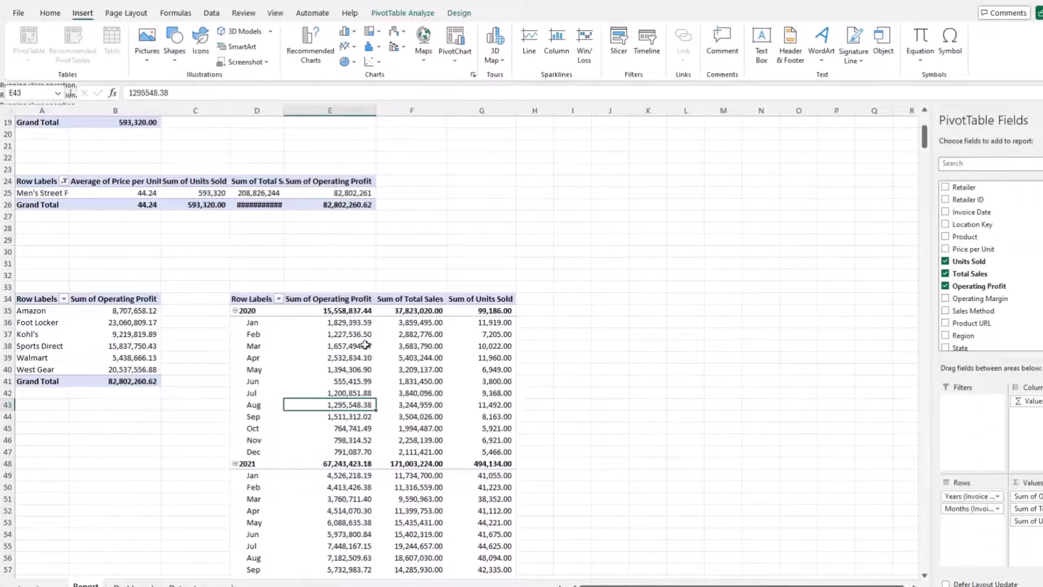
Step: Show the monthly pivot table's operating profit as % Difference From, with Months (Invoice Date) as base field and (previous) as base item
{"action": "left_click", "coordinate": [350, 356]}
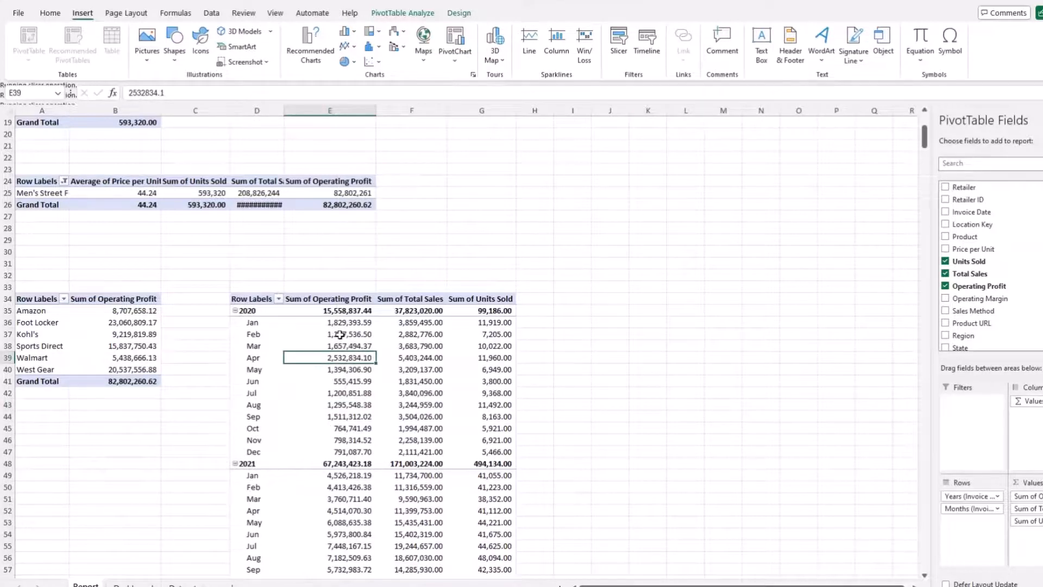
{"action": "right_click", "coordinate": [349, 327]}
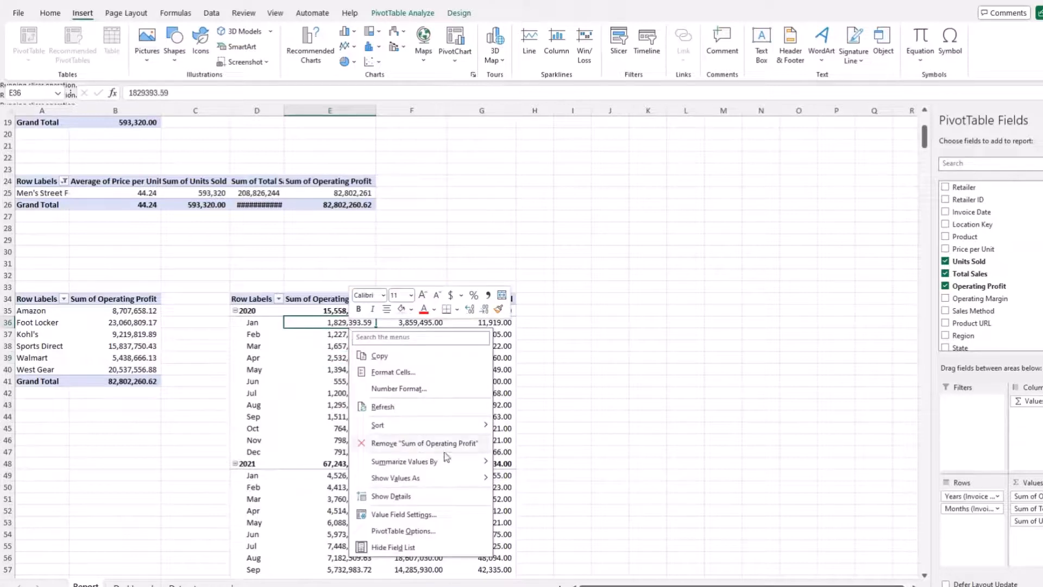
{"action": "mouse_move", "coordinate": [462, 479]}
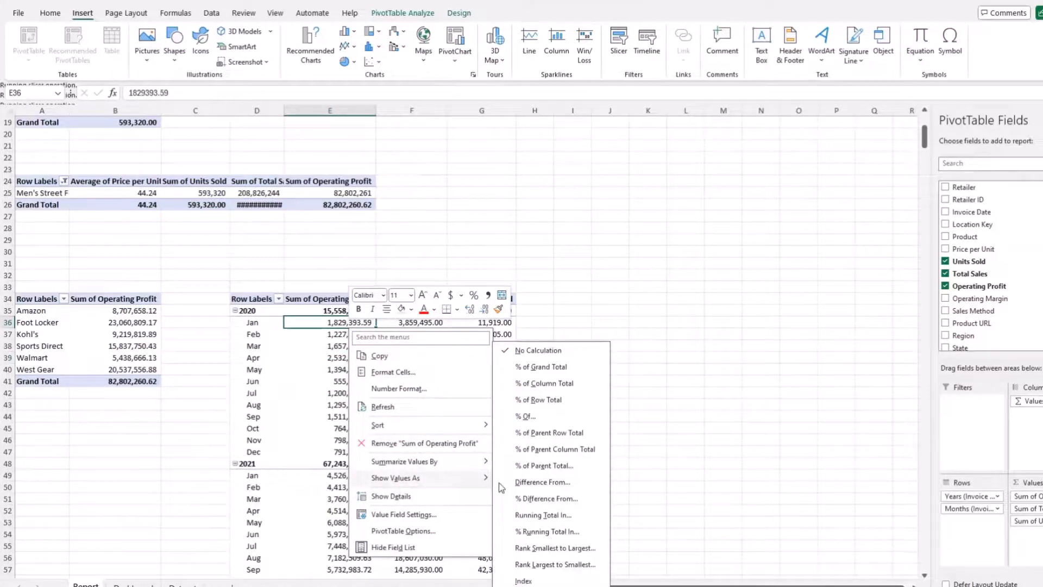
{"action": "left_click", "coordinate": [548, 498]}
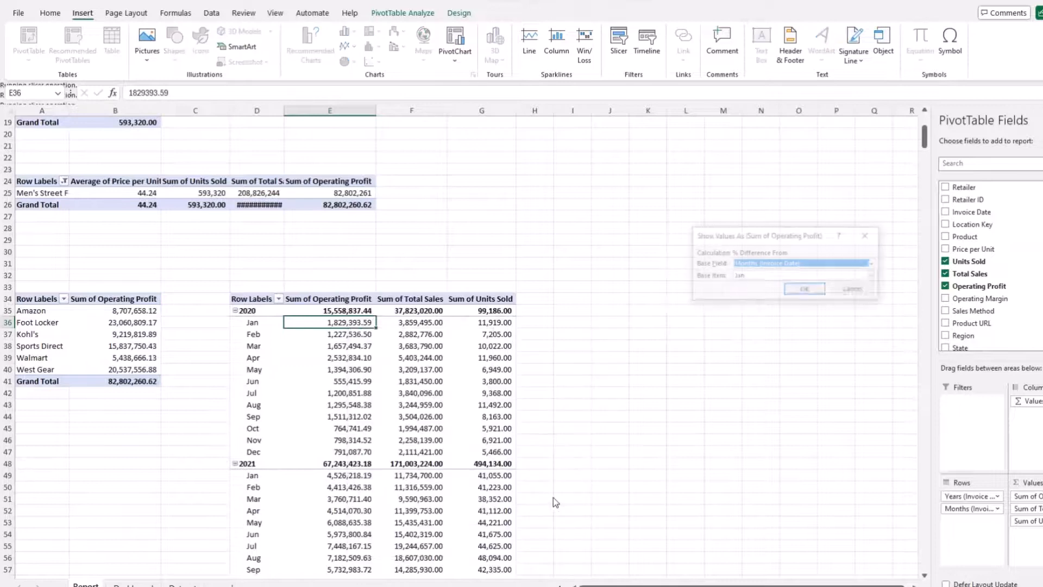
{"action": "left_click", "coordinate": [802, 276]}
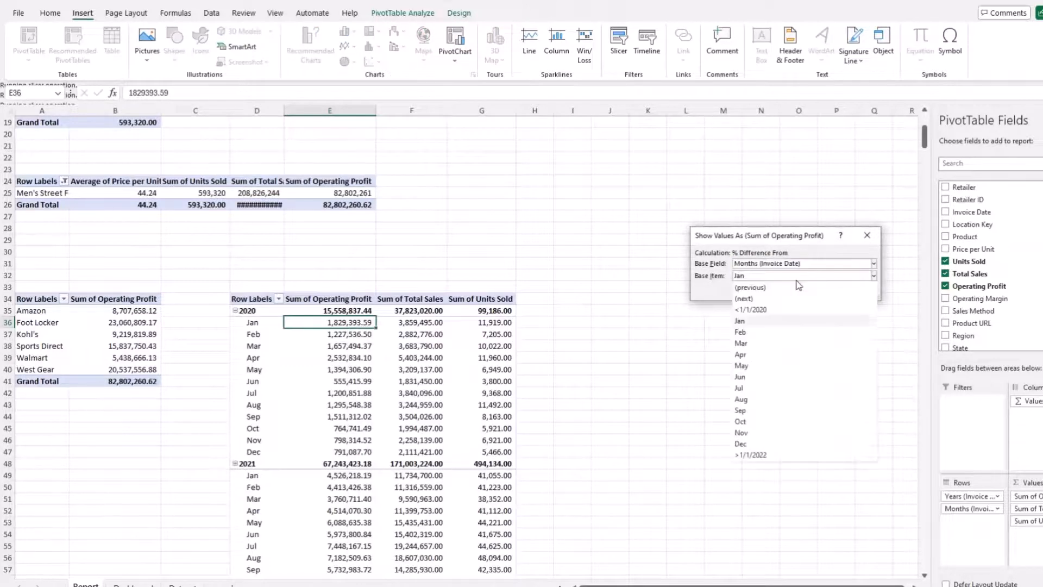
{"action": "left_click", "coordinate": [770, 288]}
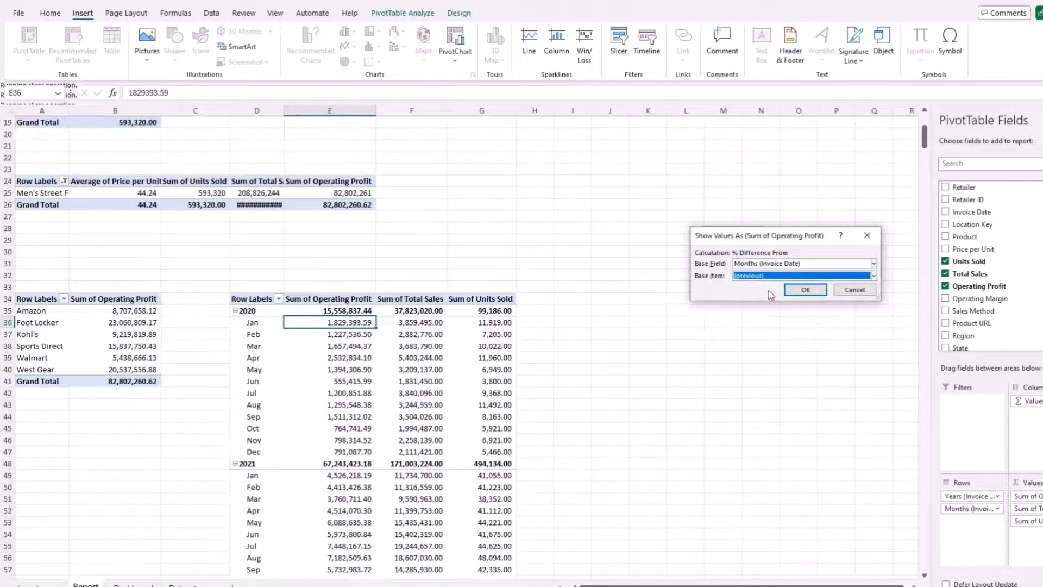
{"action": "left_click", "coordinate": [805, 290]}
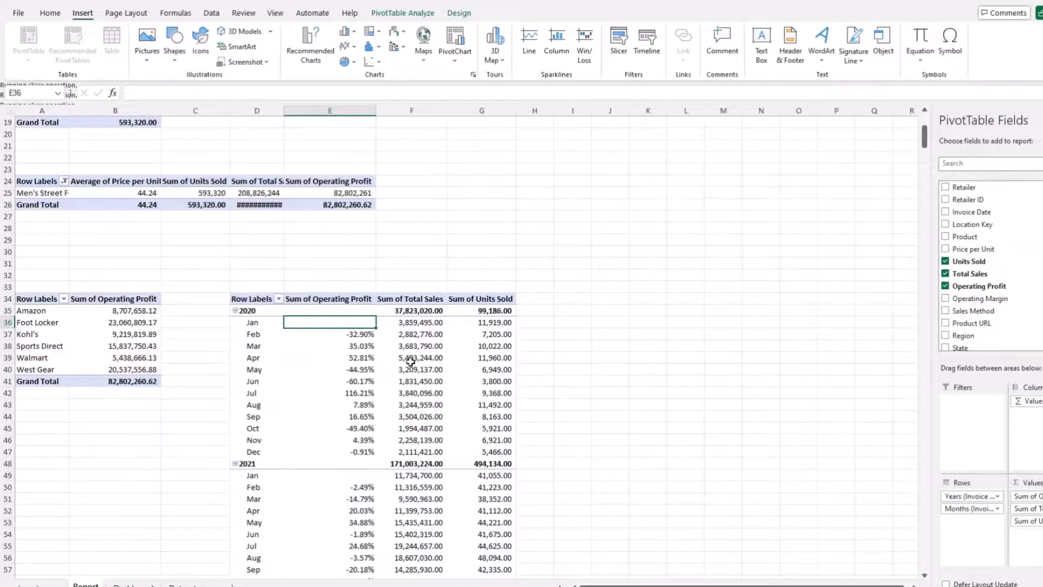
Step: Show the monthly pivot table's total sales as % Difference From the (previous) item of Months (Invoice Date)
{"action": "right_click", "coordinate": [421, 347]}
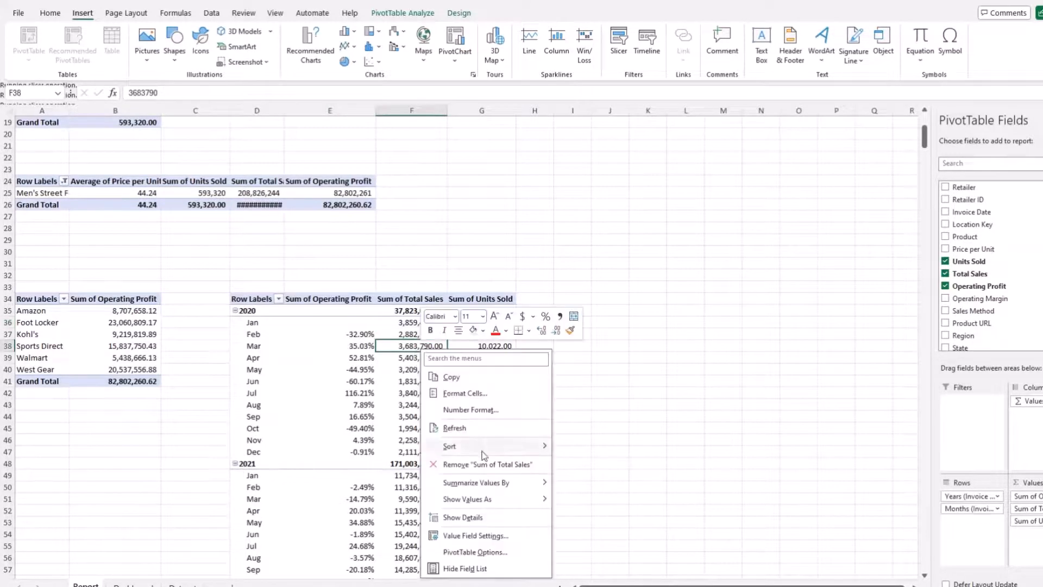
{"action": "mouse_move", "coordinate": [478, 499]}
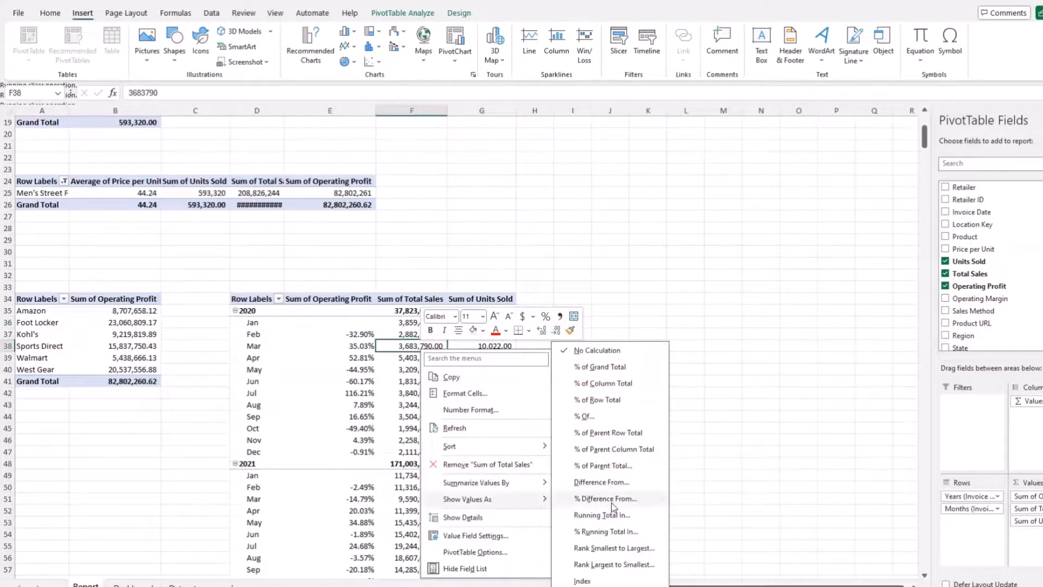
{"action": "left_click", "coordinate": [613, 500]}
{"action": "left_click", "coordinate": [756, 276]}
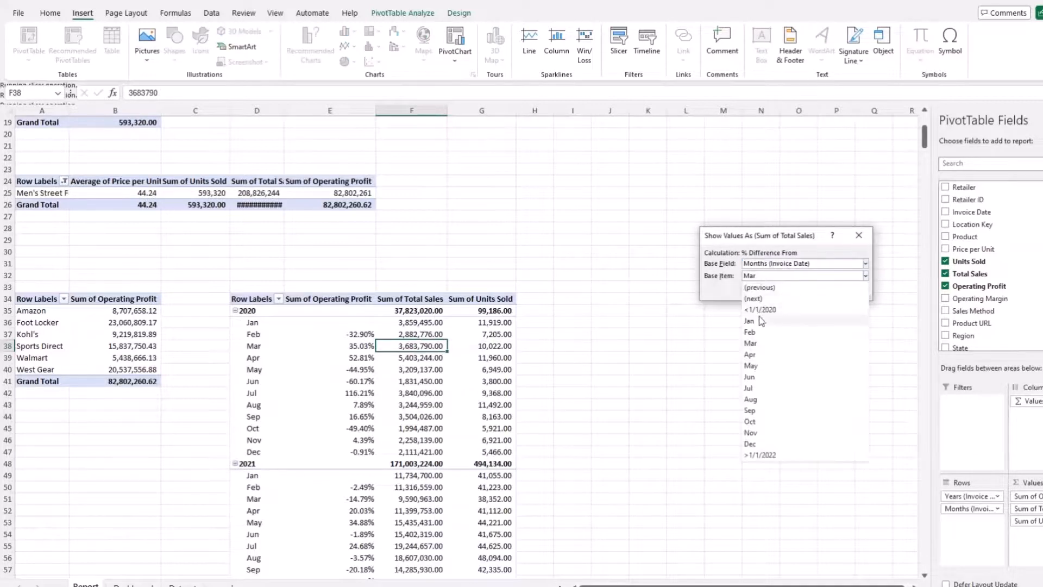
{"action": "left_click", "coordinate": [760, 288]}
{"action": "left_click", "coordinate": [802, 292]}
Step: Show the monthly pivot table's units sold as % Difference From the (previous) item of Months (Invoice Date)
{"action": "left_click", "coordinate": [490, 393]}
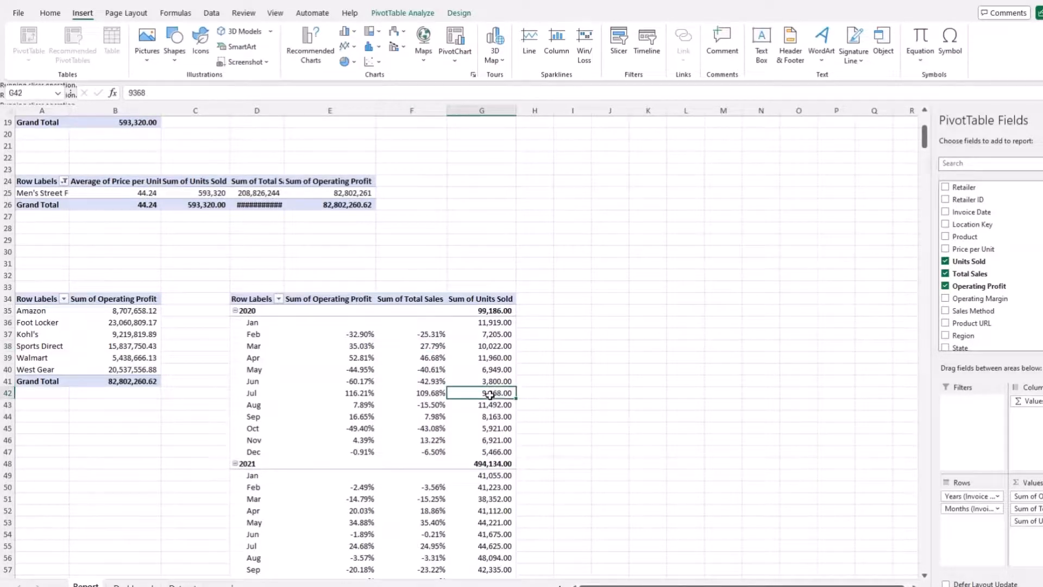
{"action": "right_click", "coordinate": [490, 395]}
{"action": "mouse_move", "coordinate": [568, 317]}
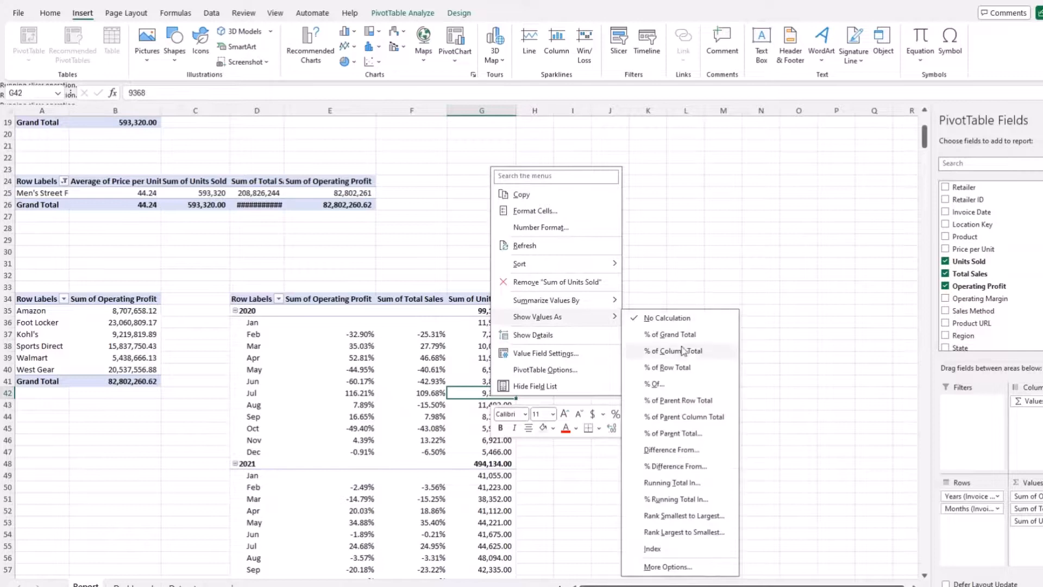
{"action": "left_click", "coordinate": [675, 468]}
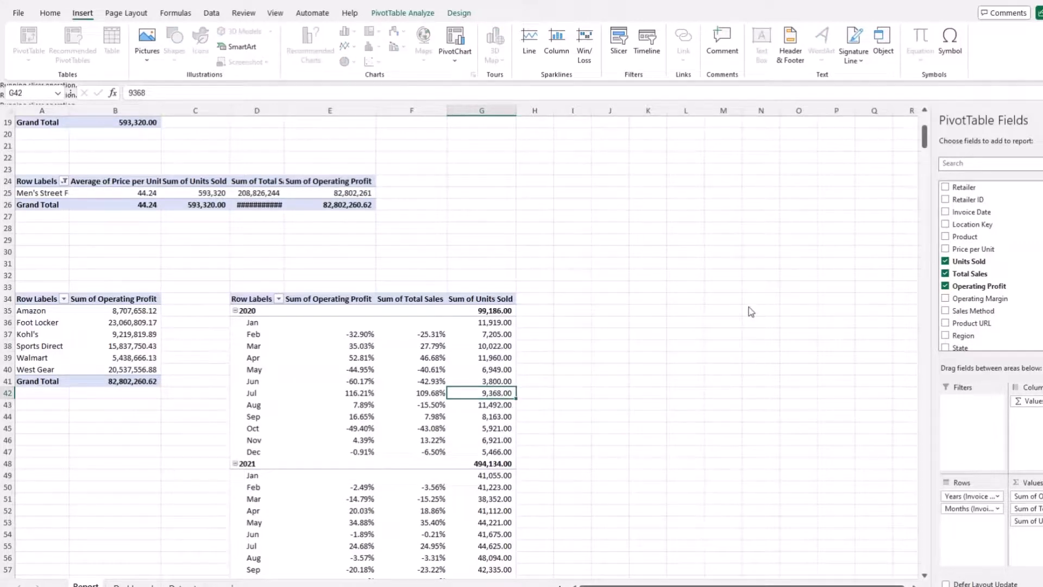
{"action": "left_click", "coordinate": [865, 275]}
{"action": "left_click", "coordinate": [797, 287]}
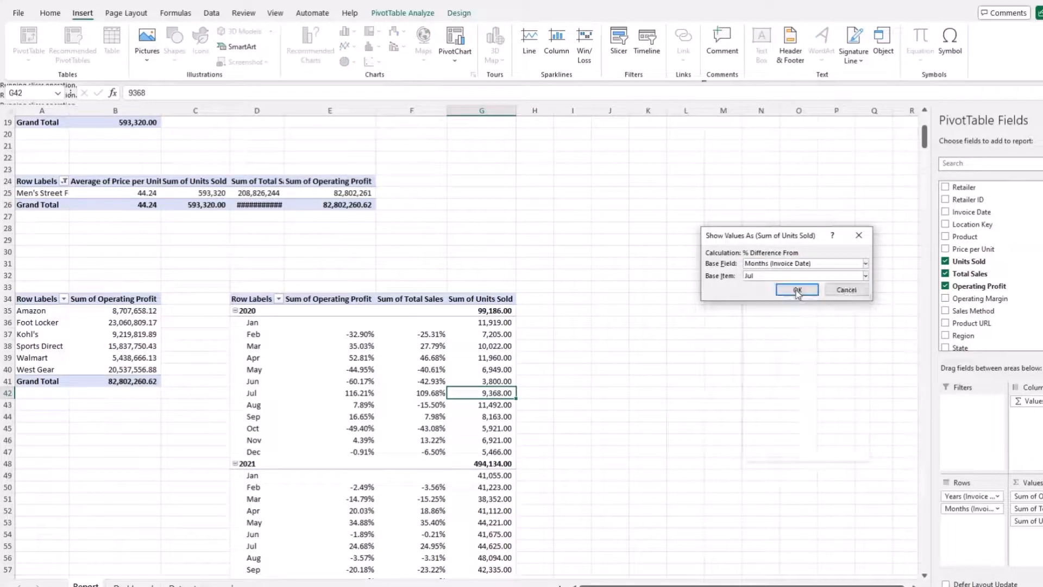
{"action": "left_click", "coordinate": [797, 289]}
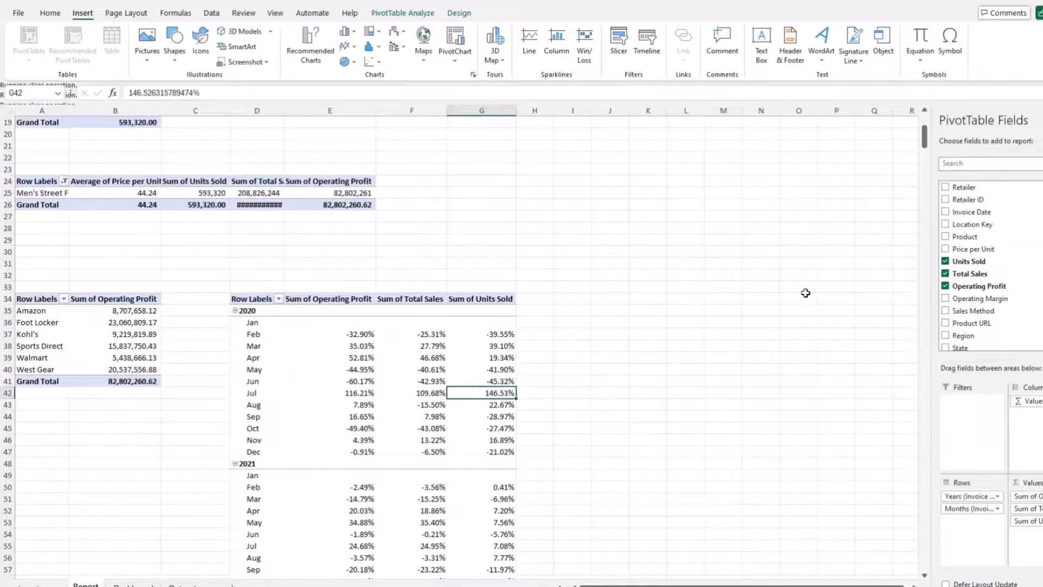
Step: Insert a 2-D line chart from the monthly pivot table and move it to the Dashboard sheet
{"action": "left_click", "coordinate": [452, 370]}
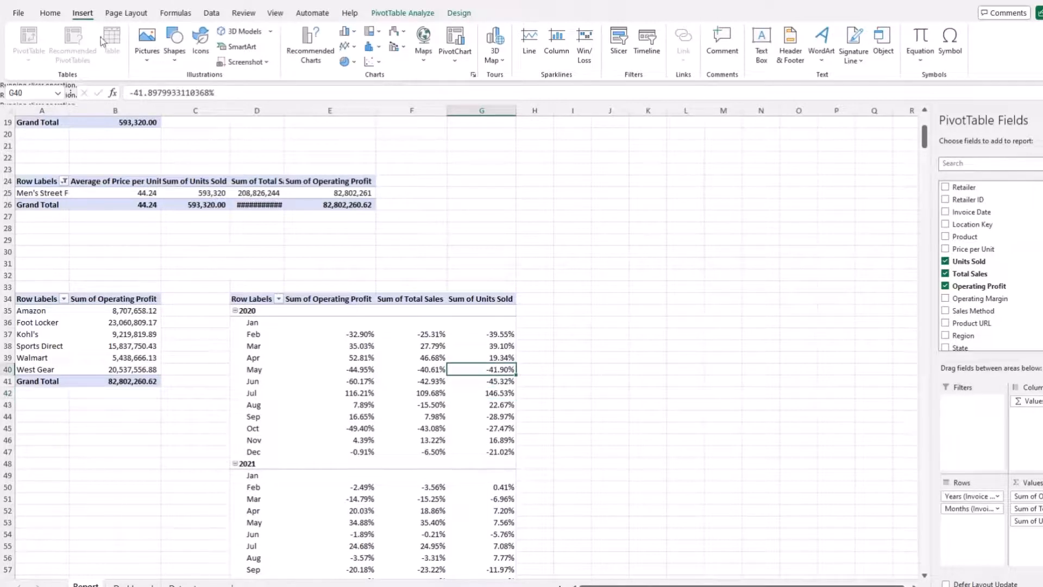
{"action": "left_click", "coordinate": [366, 45]}
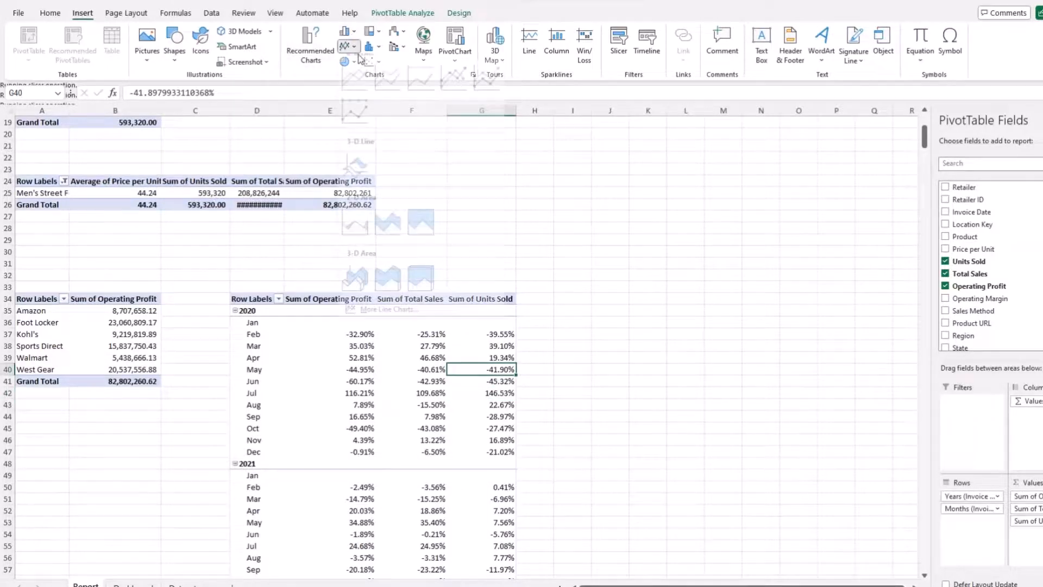
{"action": "left_click", "coordinate": [365, 97]}
{"action": "left_click_drag", "start_coordinate": [548, 299], "coordinate": [538, 310]}
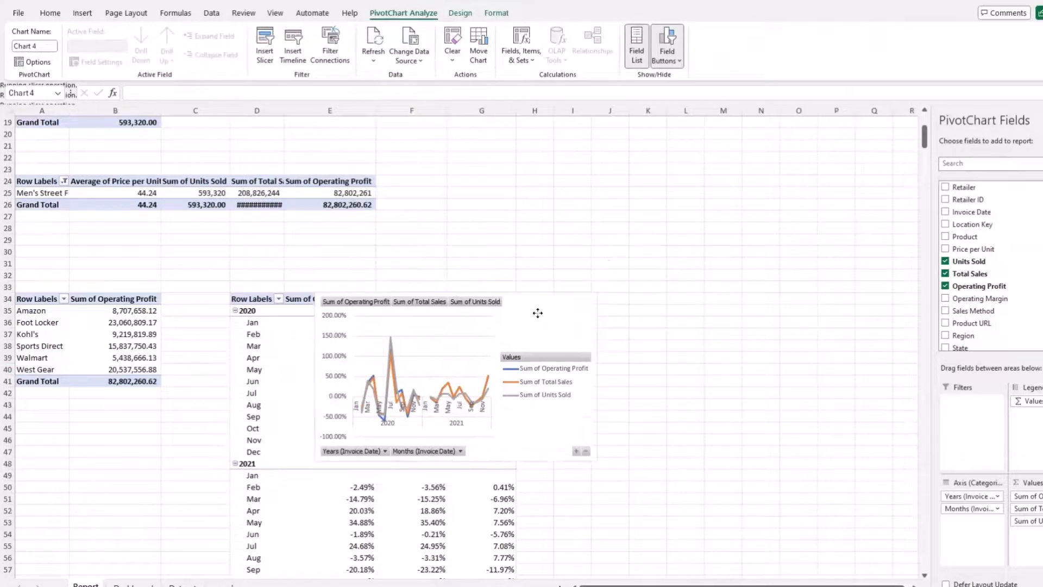
{"action": "key", "text": "ctrl+x"}
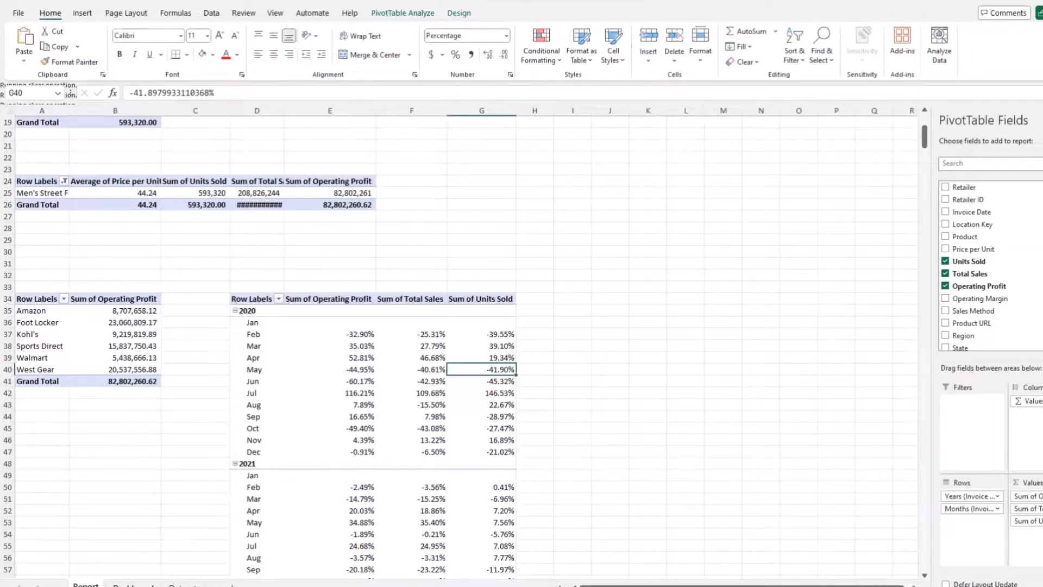
{"action": "left_click", "coordinate": [133, 583]}
{"action": "key", "text": "ctrl+v"}
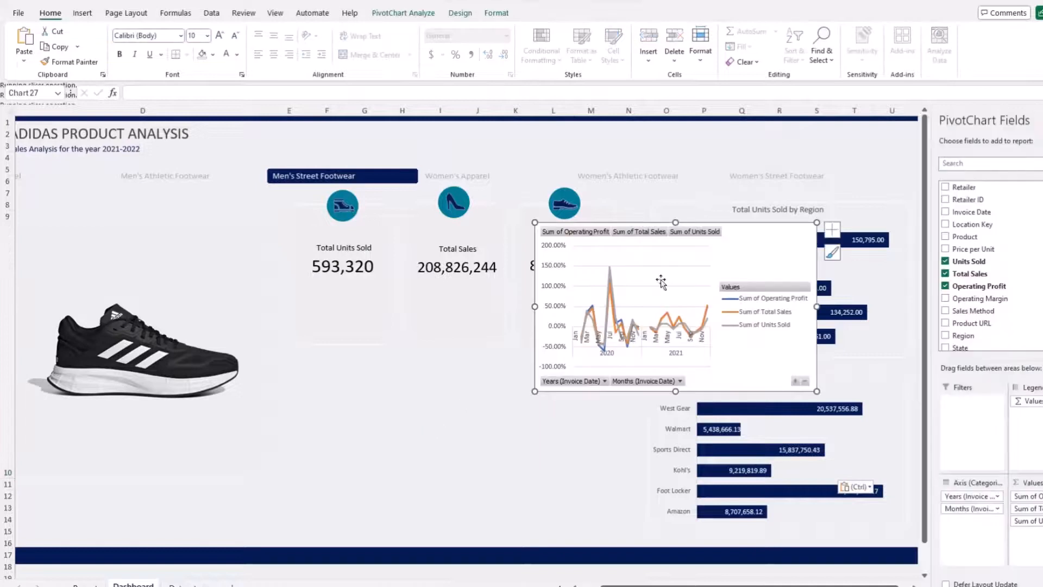
Step: Place the line chart below the three cards and widen it to span their full width
{"action": "left_click_drag", "start_coordinate": [771, 242], "coordinate": [526, 370]}
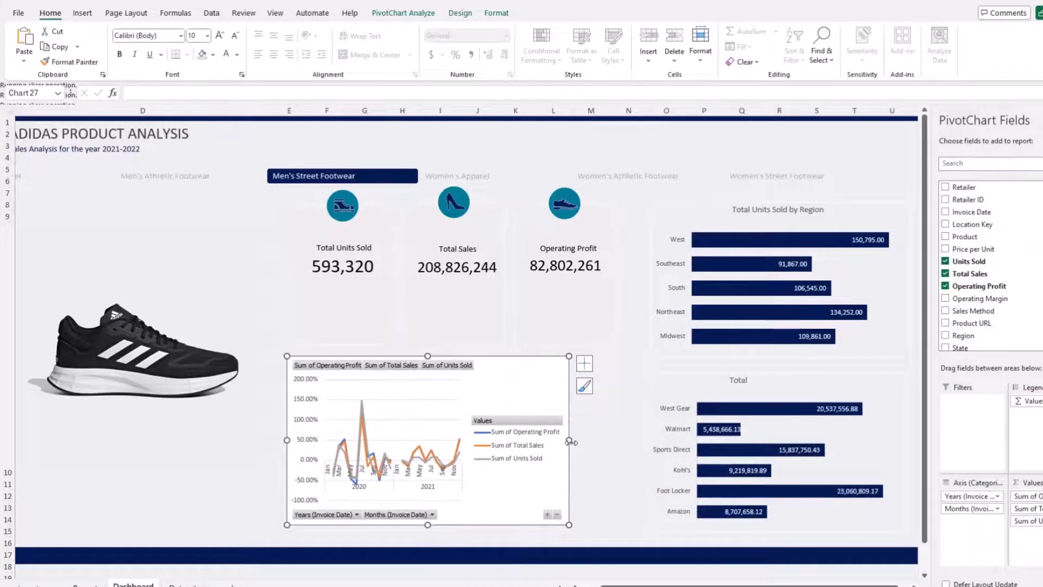
{"action": "double_click", "coordinate": [569, 441]}
{"action": "left_click_drag", "start_coordinate": [567, 441], "coordinate": [611, 440]}
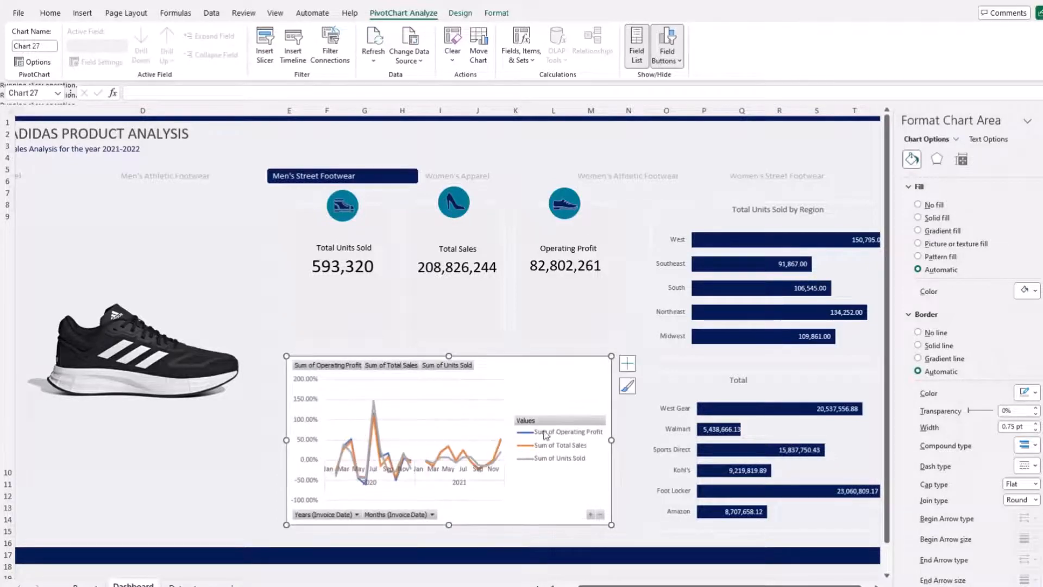
Step: Hide all field buttons on the line chart and place its legend at the top
{"action": "right_click", "coordinate": [342, 367]}
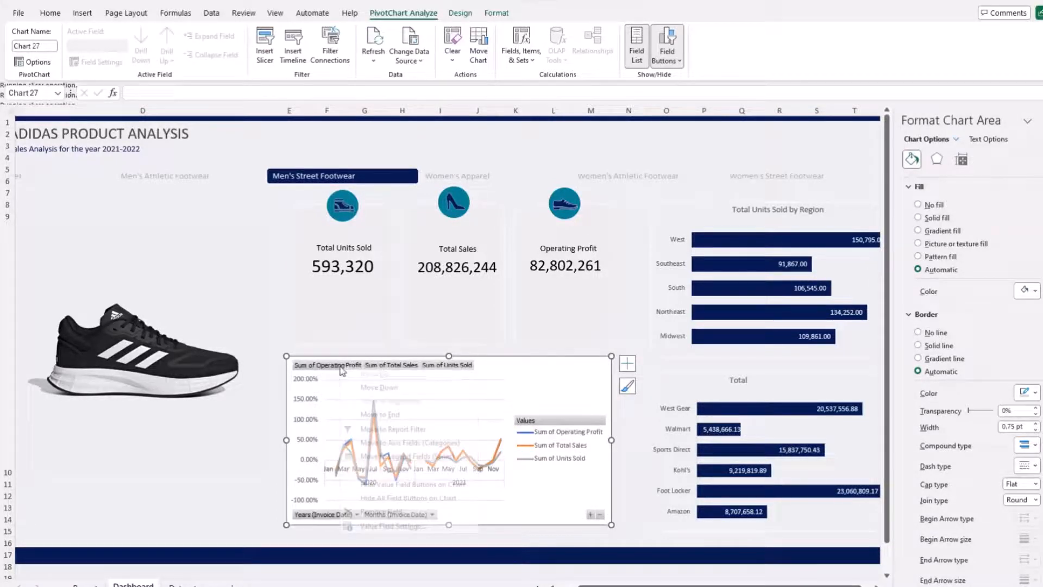
{"action": "left_click", "coordinate": [391, 498]}
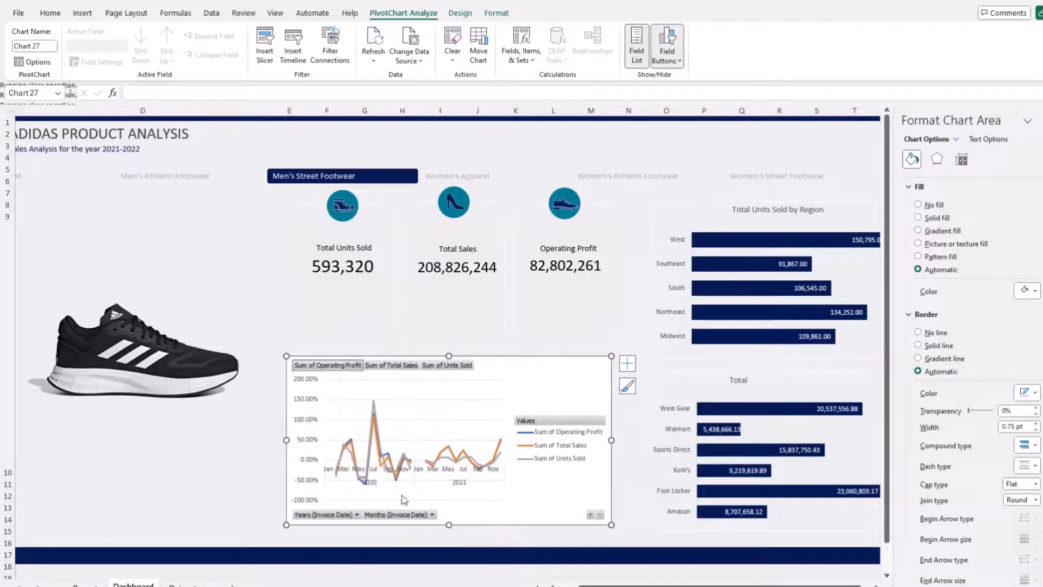
{"action": "left_click", "coordinate": [576, 434]}
{"action": "left_click", "coordinate": [627, 363]}
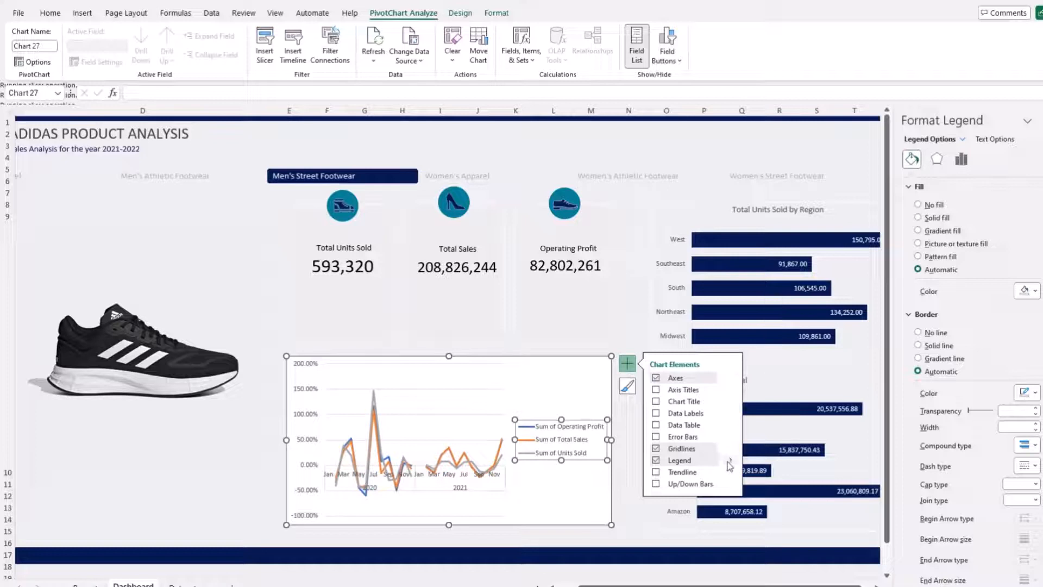
{"action": "left_click", "coordinate": [630, 367]}
{"action": "left_click", "coordinate": [627, 363]}
{"action": "mouse_move", "coordinate": [728, 466]}
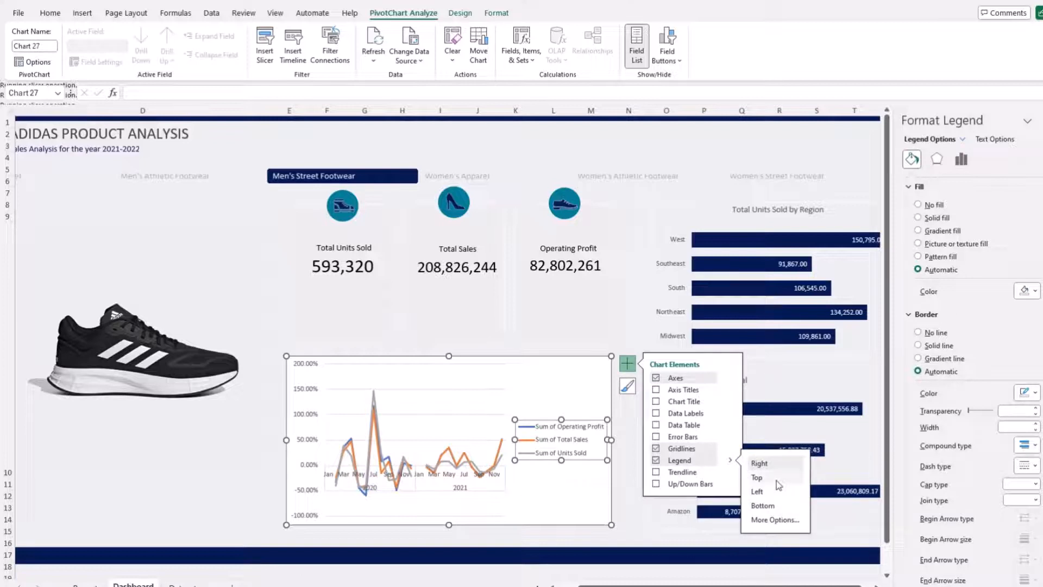
{"action": "left_click", "coordinate": [760, 478]}
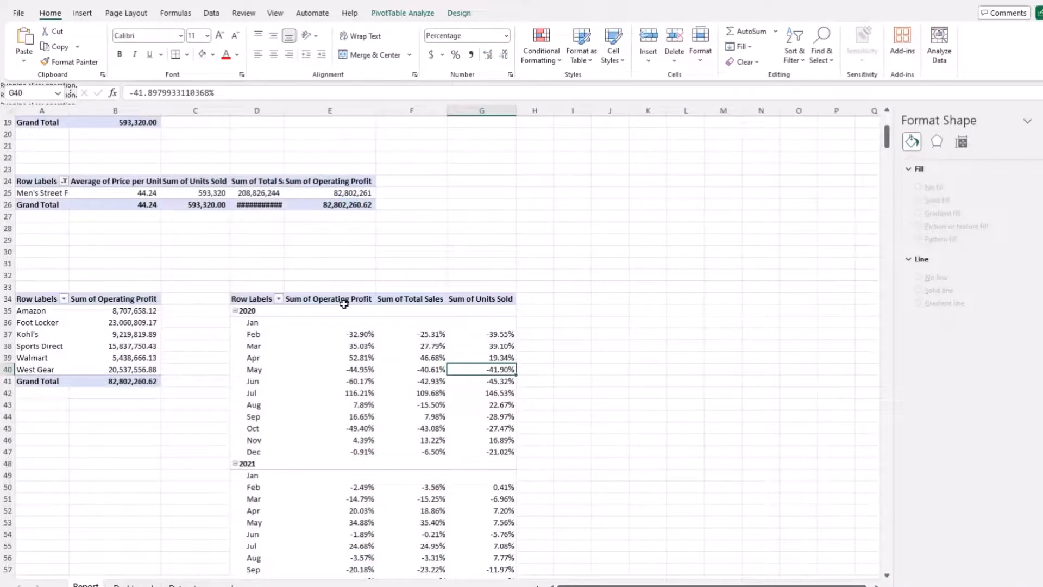
Step: On the Report sheet, rename the monthly pivot table's Sum of Operating Profit header to Profit
{"action": "left_click", "coordinate": [344, 304]}
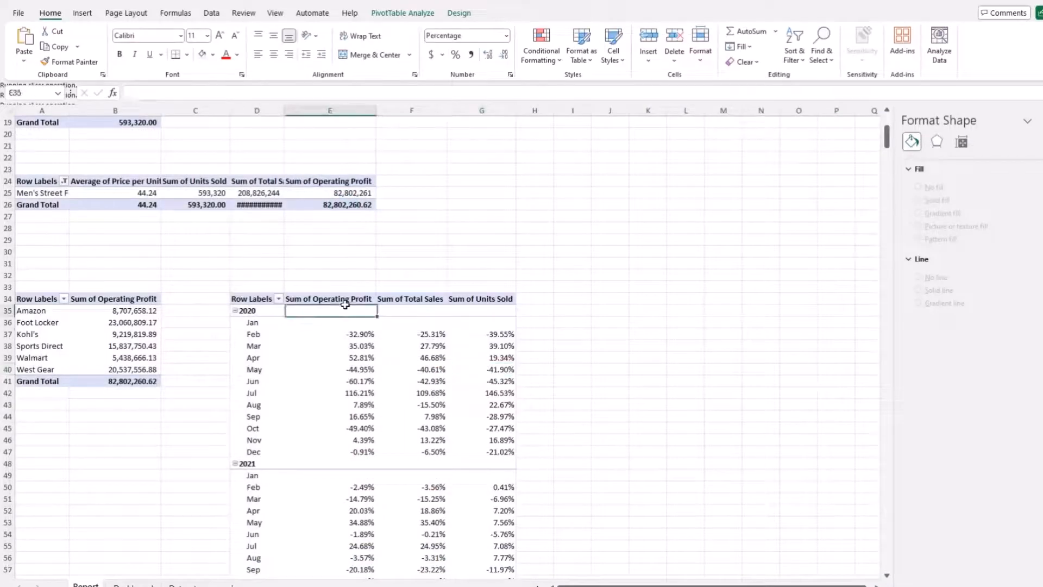
{"action": "left_click", "coordinate": [348, 295]}
{"action": "left_click", "coordinate": [349, 299]}
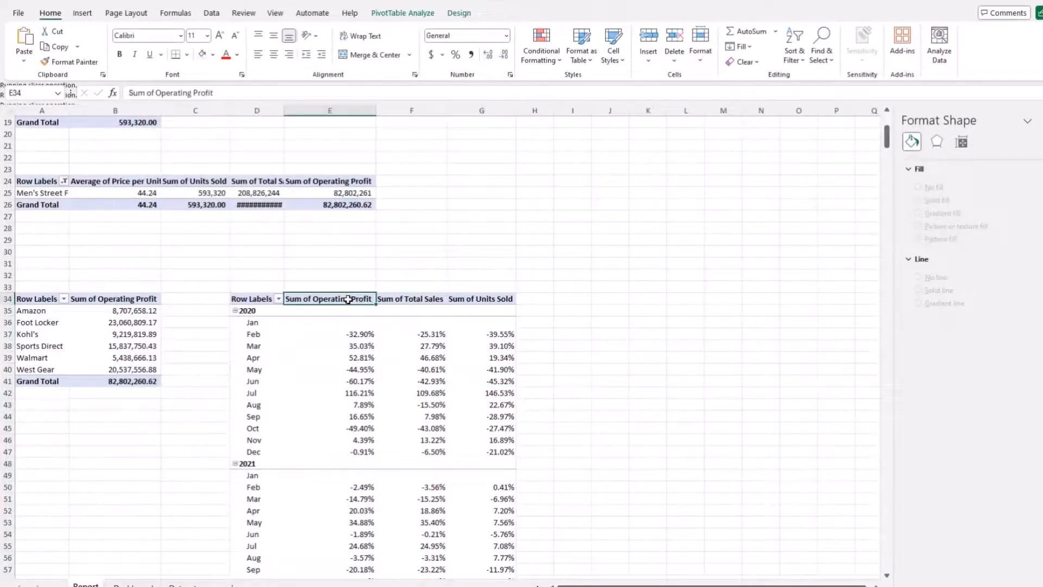
{"action": "type", "text": "Pr"}
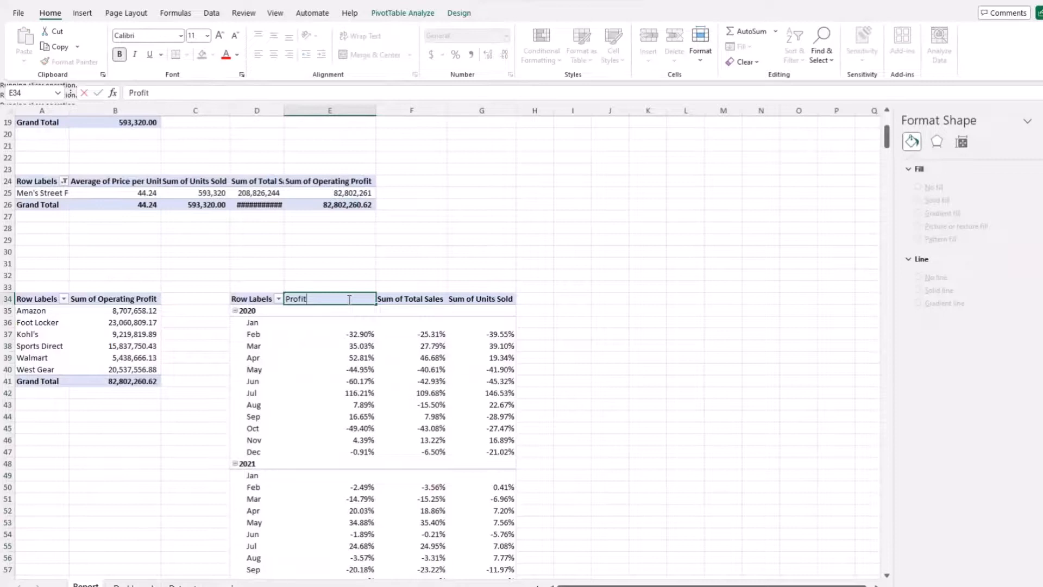
{"action": "type", "text": "ofit"}
{"action": "scroll", "coordinate": [349, 300], "scroll_direction": "up", "scroll_amount": 1}
Step: Rename the monthly pivot table's Sum of Total Sales header to Sales and its Sum of Units Sold header to Units Sold
{"action": "left_click", "coordinate": [424, 334]}
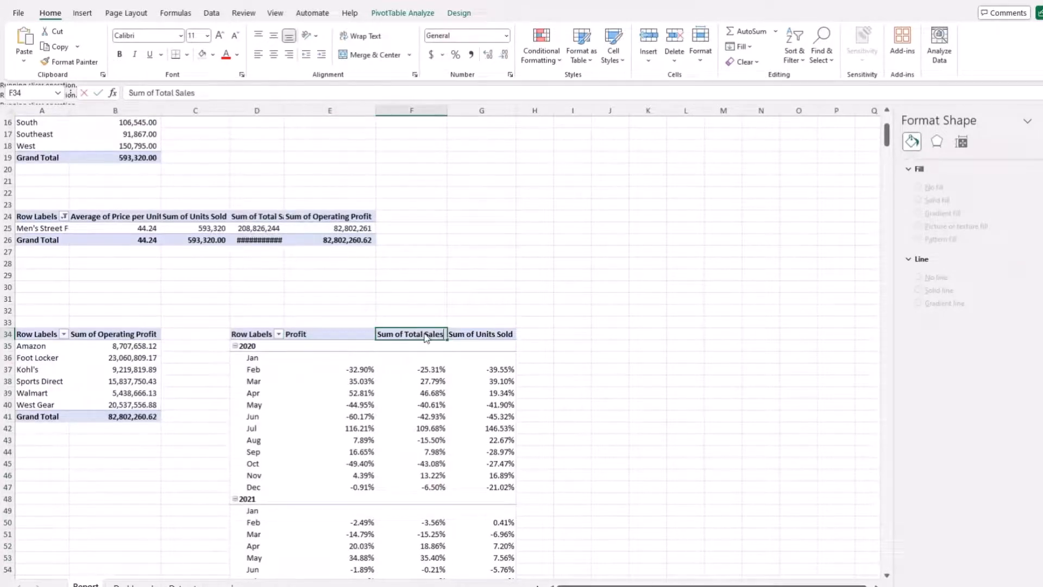
{"action": "type", "text": "Sales"}
{"action": "key", "text": "Return"}
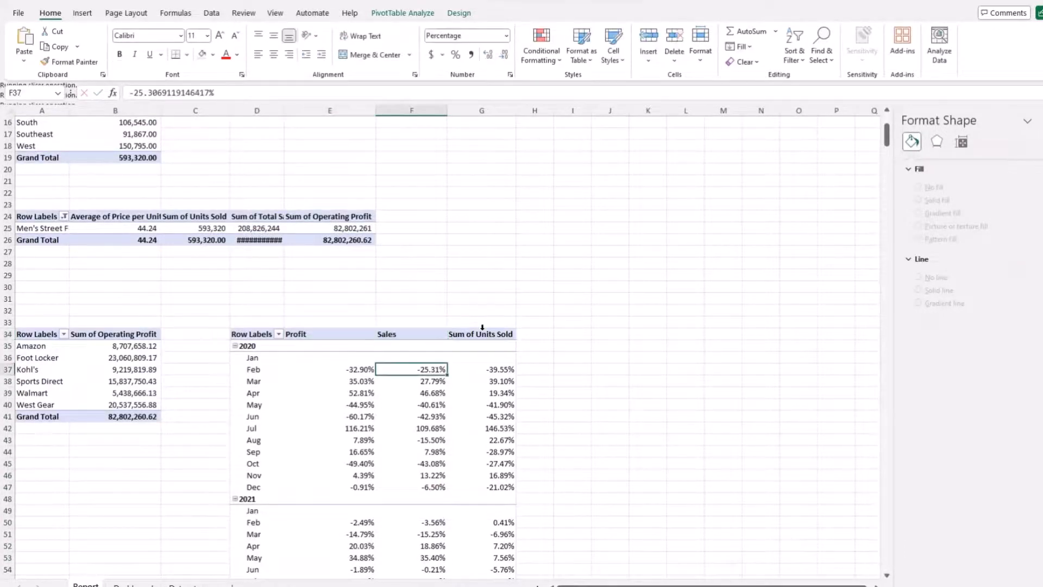
{"action": "left_click", "coordinate": [485, 335]}
{"action": "double_click", "coordinate": [485, 336]}
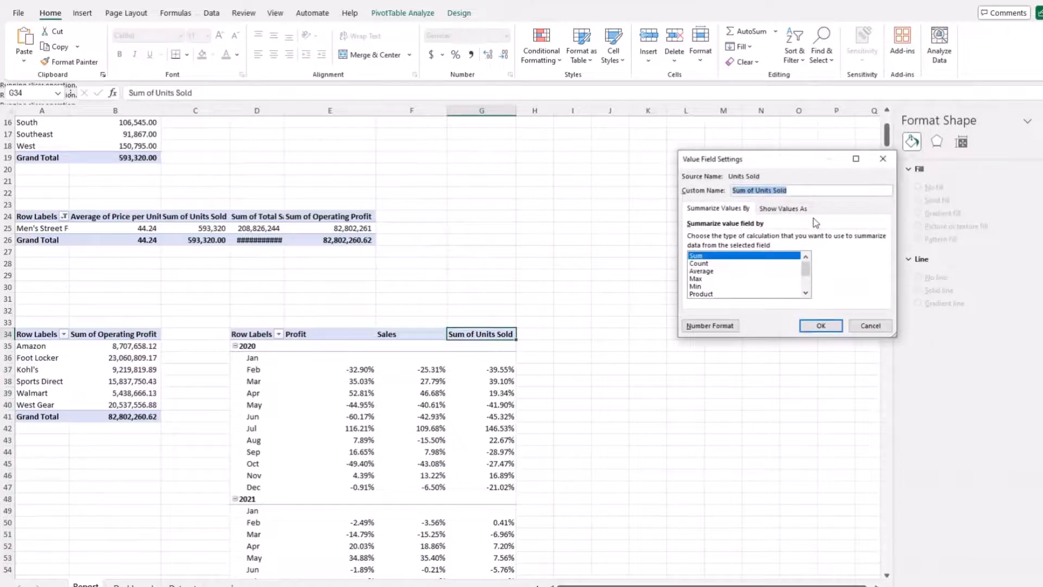
{"action": "left_click", "coordinate": [870, 326]}
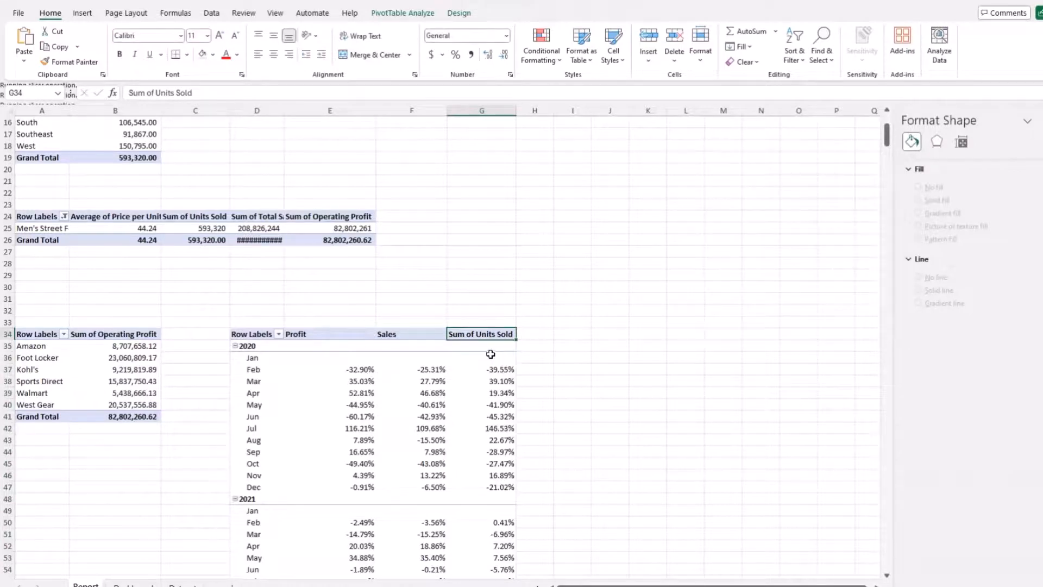
{"action": "type", "text": "U"}
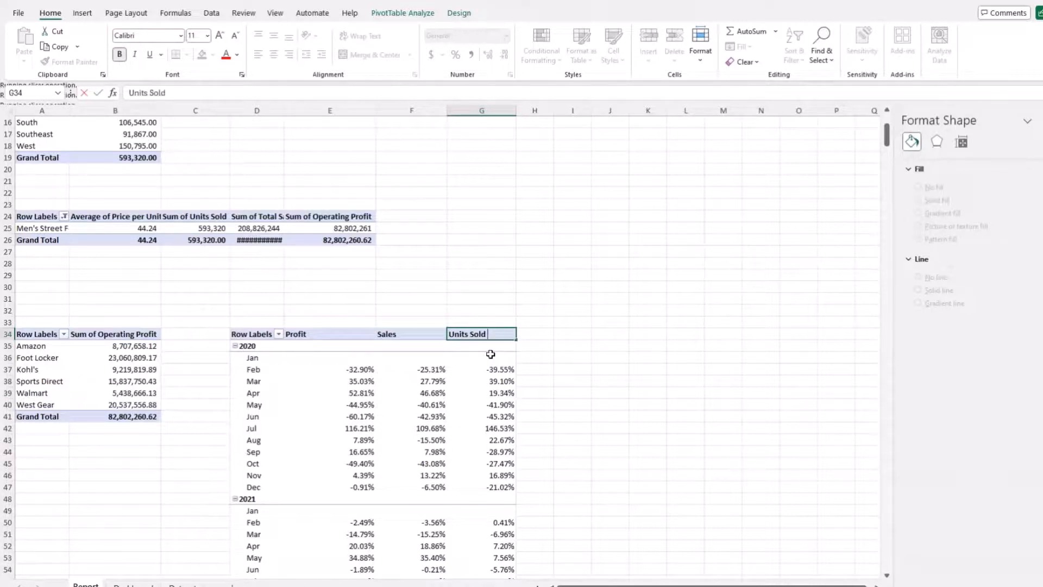
{"action": "key", "text": "Return"}
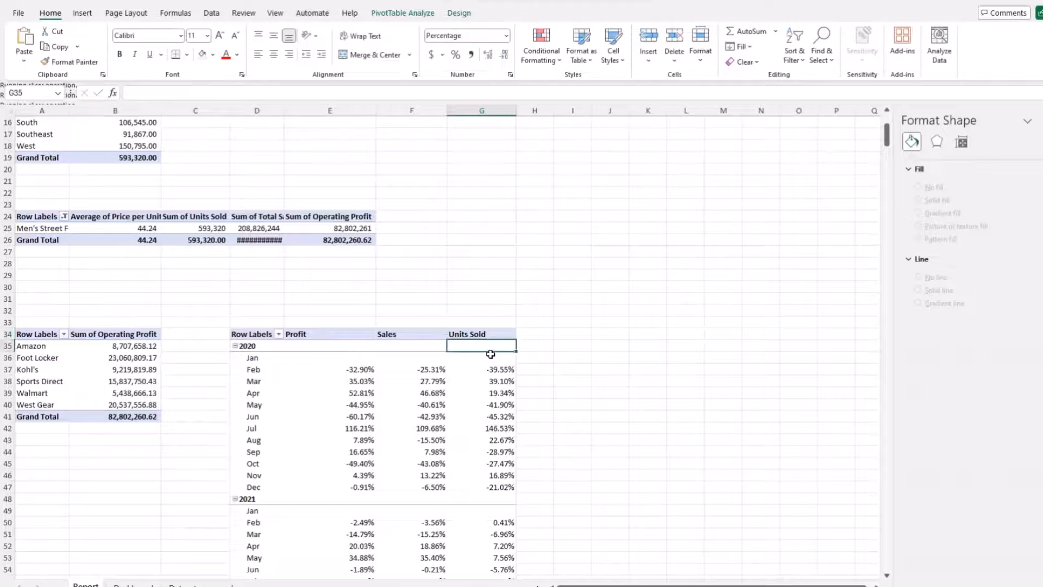
Step: On the Dashboard sheet, set the label position of the line chart's month axis to Low
{"action": "left_click", "coordinate": [133, 585]}
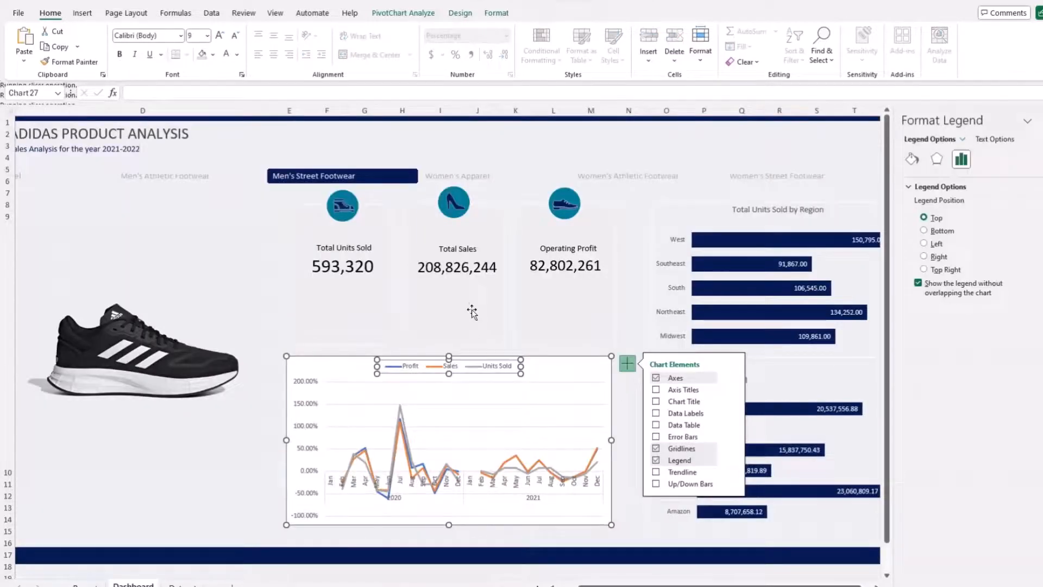
{"action": "left_click", "coordinate": [520, 487]}
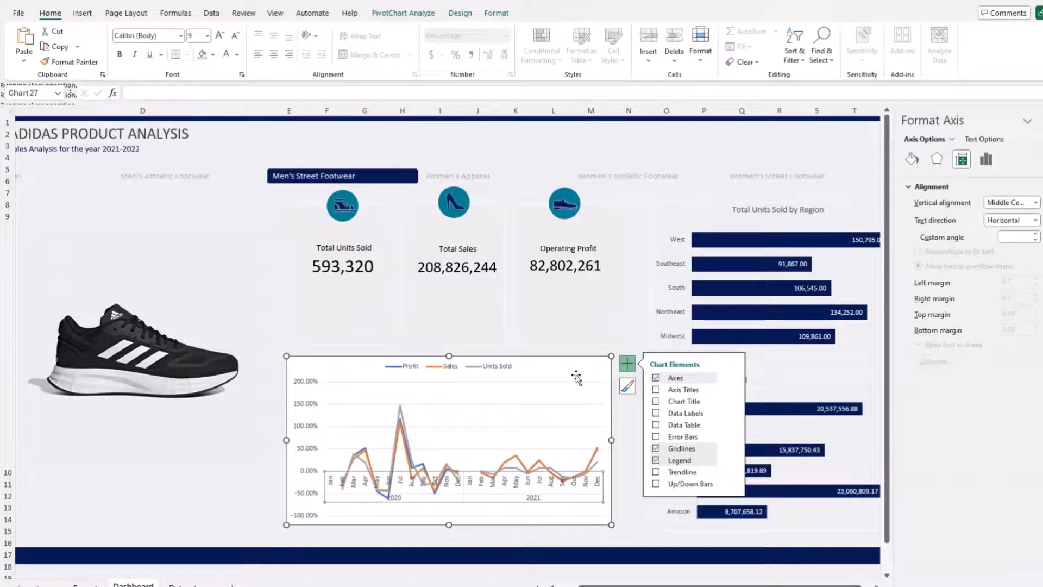
{"action": "left_click", "coordinate": [575, 373]}
{"action": "left_click", "coordinate": [495, 489]}
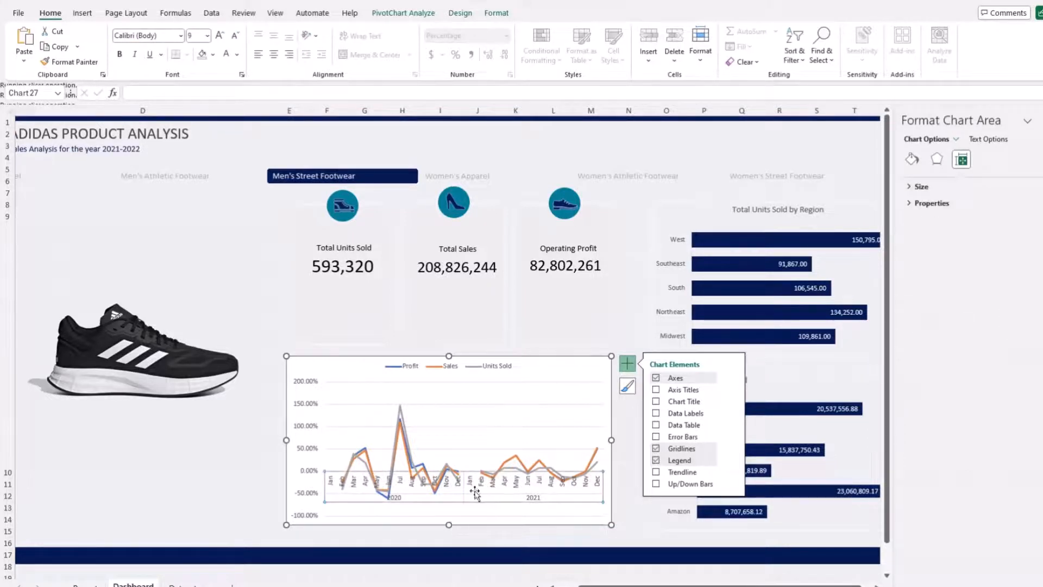
{"action": "right_click", "coordinate": [503, 488]}
{"action": "left_click", "coordinate": [543, 477]}
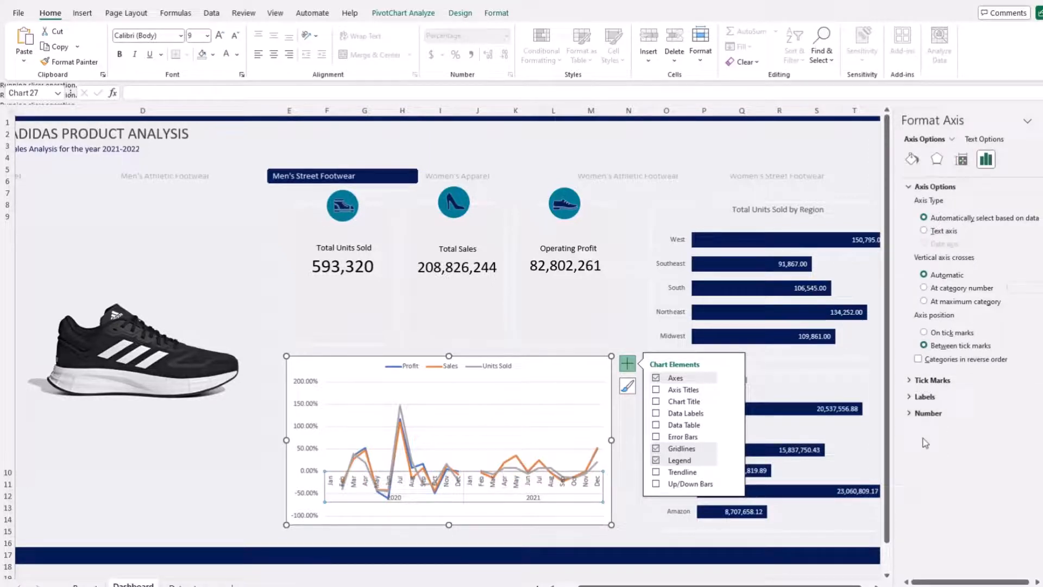
{"action": "left_click", "coordinate": [911, 398]}
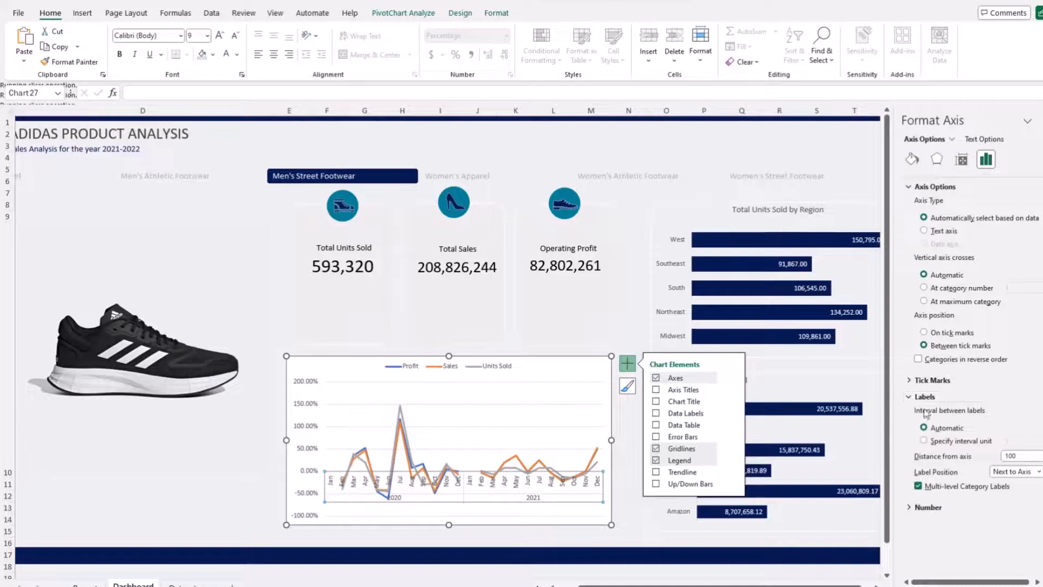
{"action": "left_click", "coordinate": [1012, 471]}
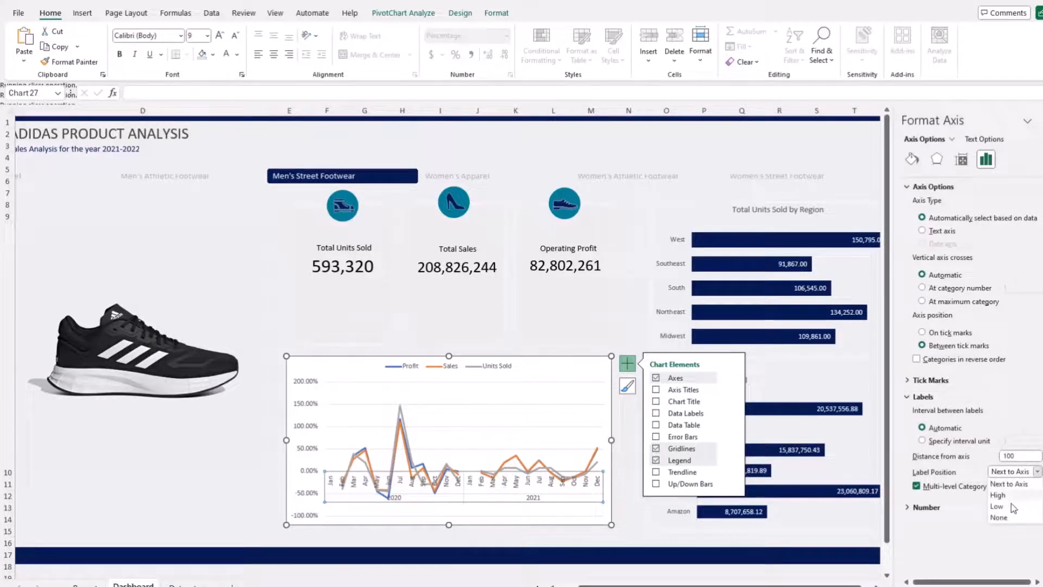
{"action": "left_click", "coordinate": [1003, 503]}
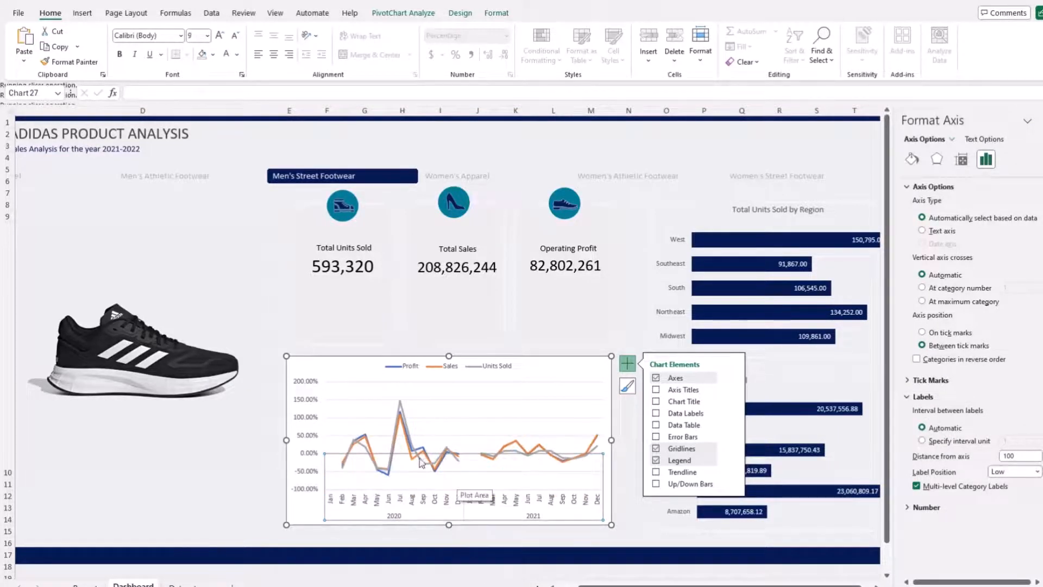
Step: Widen the line chart slightly, remove its fill, and give it a solid border with rounded corners
{"action": "left_click_drag", "start_coordinate": [611, 357], "coordinate": [615, 356]}
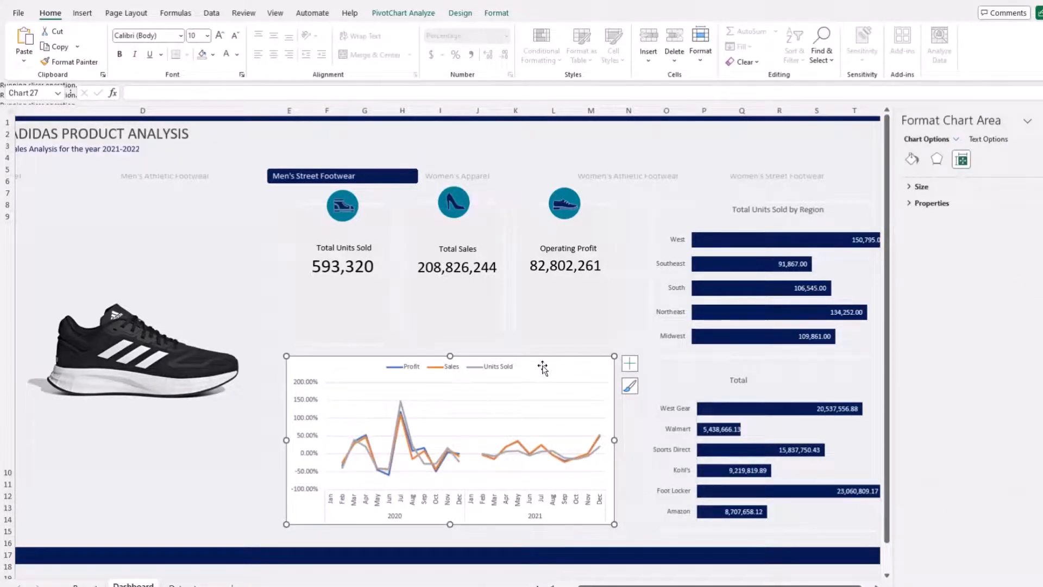
{"action": "left_click", "coordinate": [912, 159]}
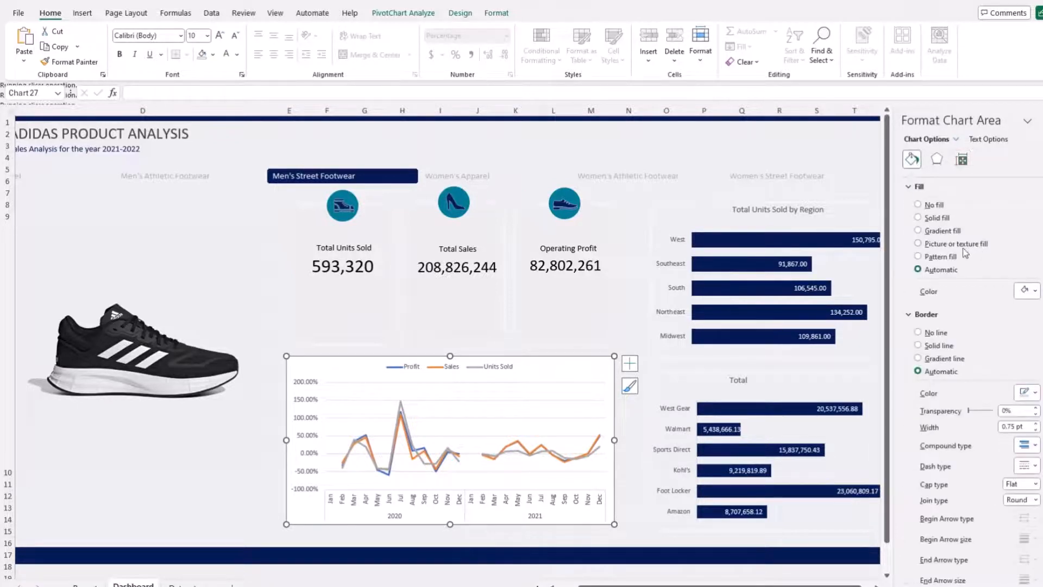
{"action": "left_click", "coordinate": [934, 205]}
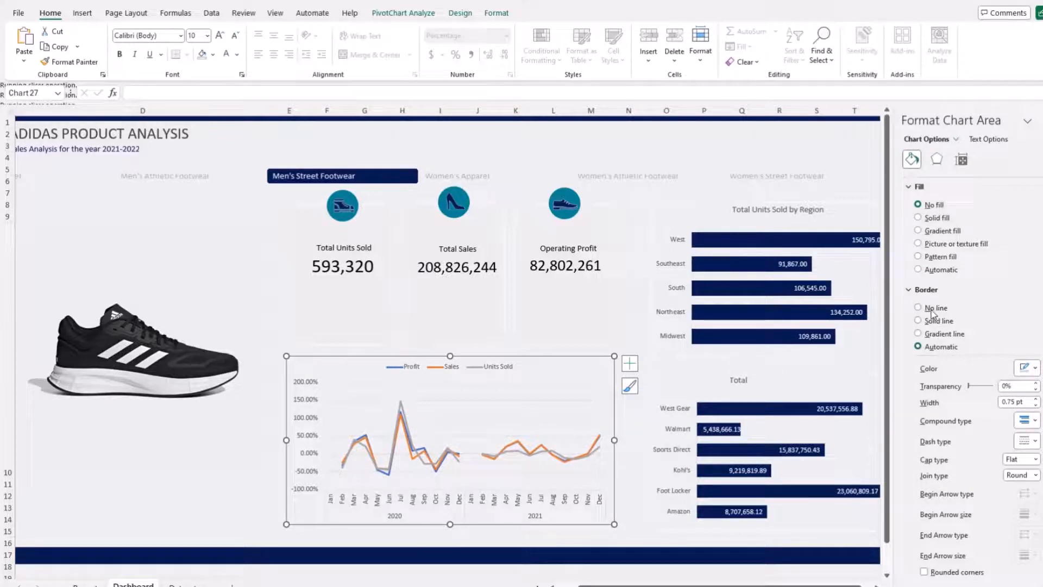
{"action": "left_click", "coordinate": [1035, 369]}
{"action": "left_click", "coordinate": [987, 425]}
{"action": "left_click", "coordinate": [949, 574]}
{"action": "left_click", "coordinate": [637, 291]}
{"action": "left_click", "coordinate": [573, 380]}
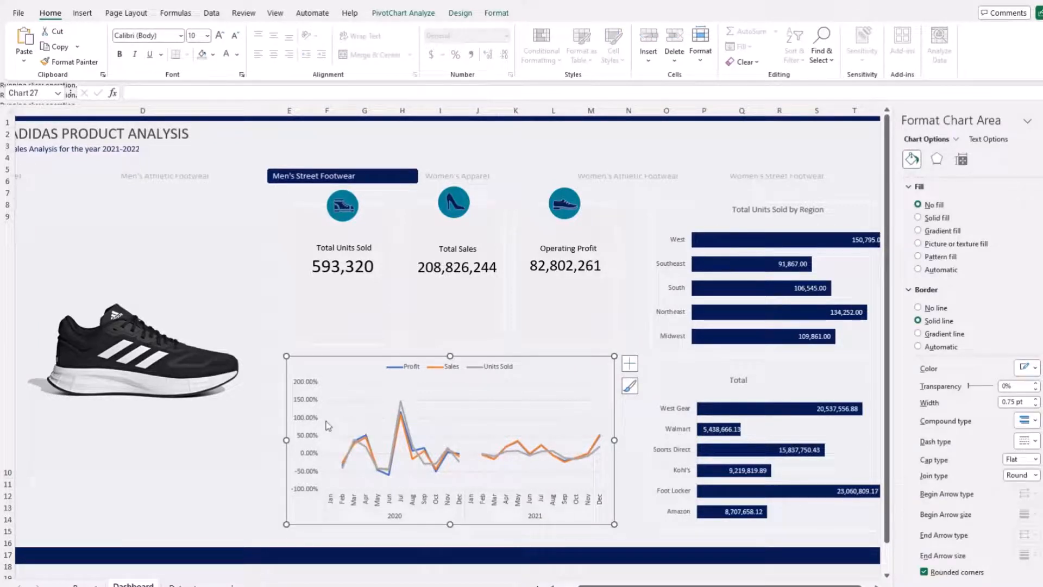
Step: Format the line chart's Units Sold series as a smoothed line 1.5 pt wide
{"action": "left_click", "coordinate": [407, 422]}
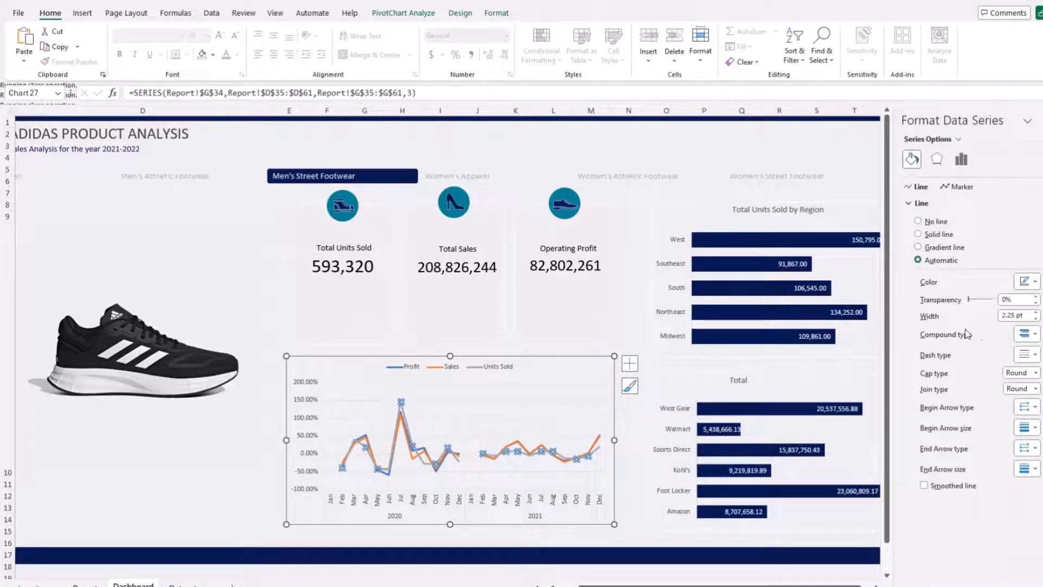
{"action": "left_click", "coordinate": [1035, 319]}
{"action": "left_click", "coordinate": [1036, 320]}
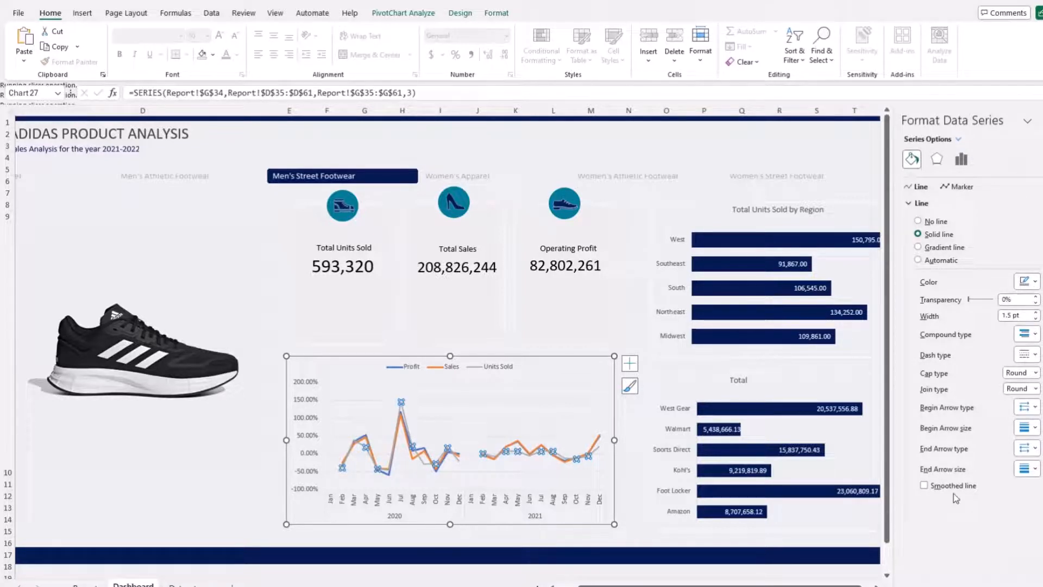
Step: Format the line chart's Sales series as a smoothed teal line 1.5 pt wide
{"action": "left_click", "coordinate": [401, 422]}
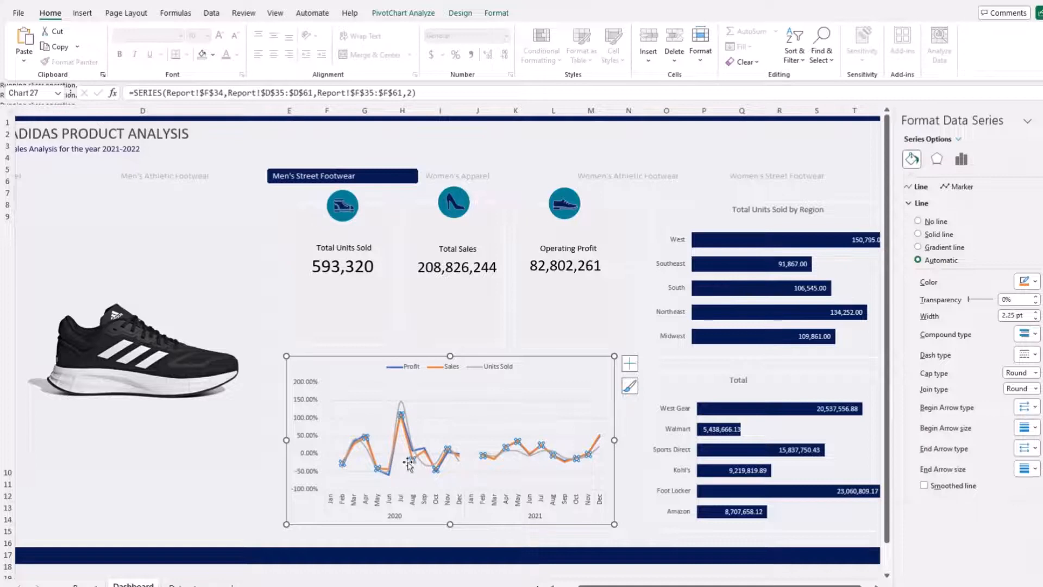
{"action": "left_click", "coordinate": [1029, 282]}
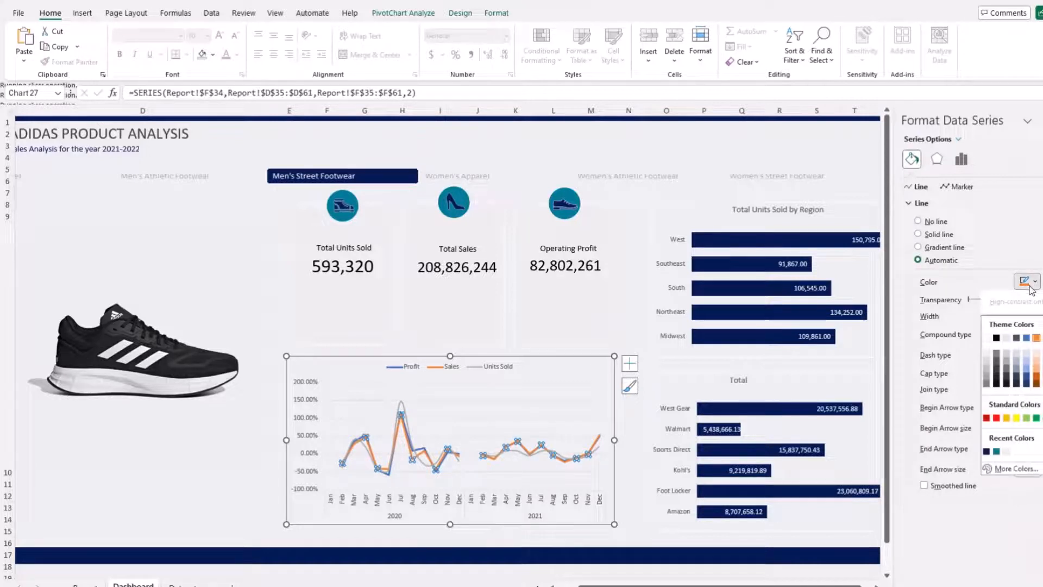
{"action": "left_click", "coordinate": [986, 452]}
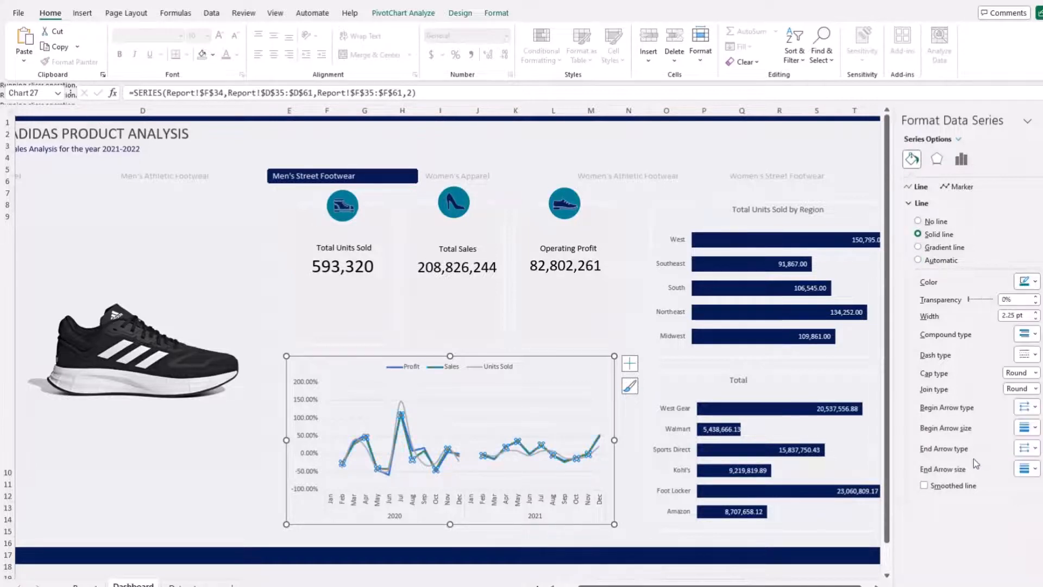
{"action": "left_click", "coordinate": [1035, 319]}
{"action": "left_click", "coordinate": [1035, 319]}
{"action": "left_click", "coordinate": [1035, 319]}
{"action": "left_click", "coordinate": [962, 487]}
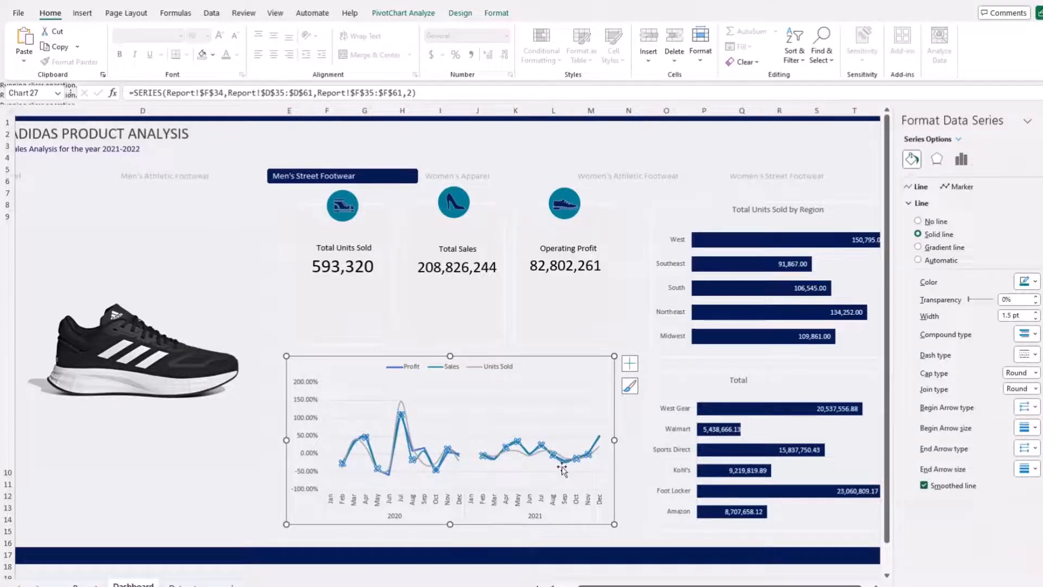
Step: Format the line chart's Profit series as a smoothed dark navy line 1.5 pt wide
{"action": "left_click", "coordinate": [596, 441]}
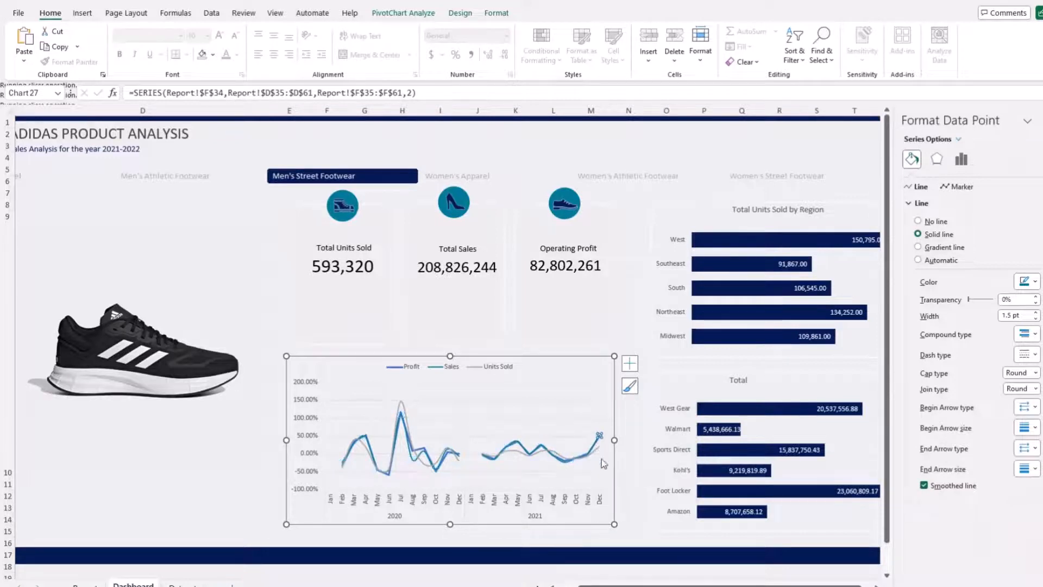
{"action": "left_click", "coordinate": [425, 452]}
{"action": "left_click", "coordinate": [420, 452]}
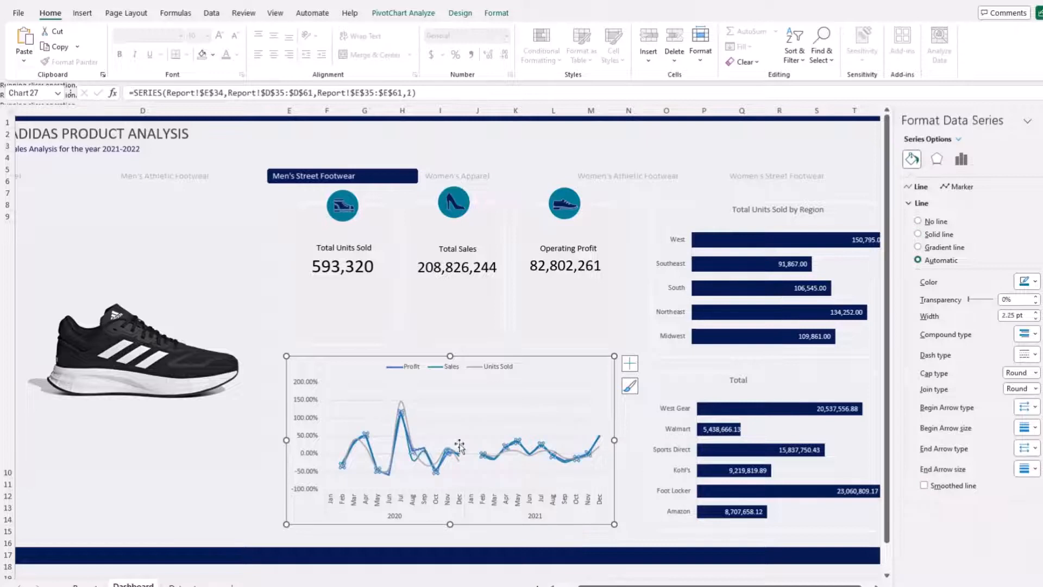
{"action": "left_click", "coordinate": [1035, 319]}
{"action": "left_click", "coordinate": [1035, 319]}
{"action": "left_click", "coordinate": [1035, 319]}
{"action": "left_click", "coordinate": [1026, 281]}
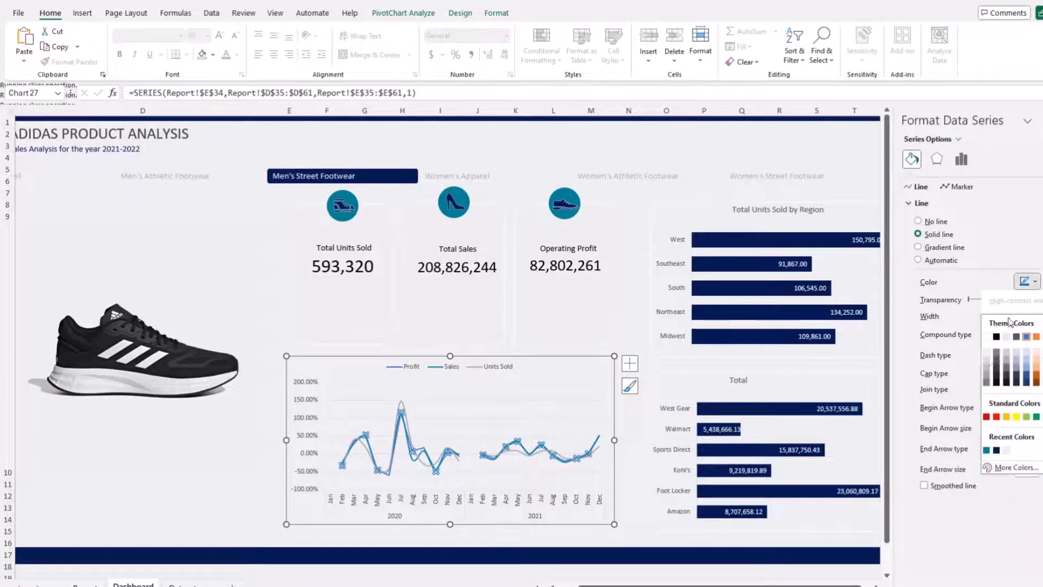
{"action": "left_click", "coordinate": [997, 454]}
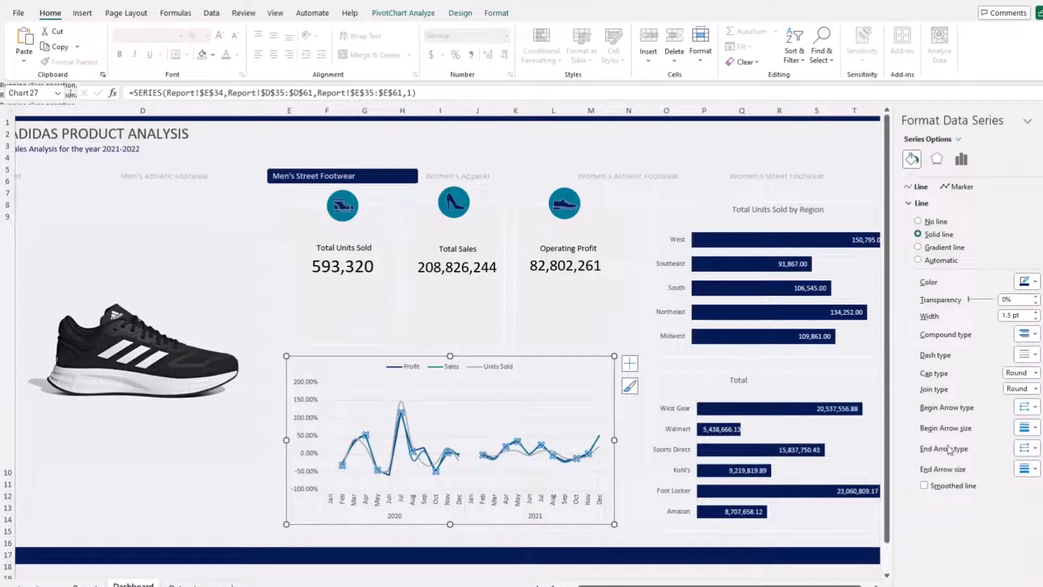
{"action": "left_click", "coordinate": [971, 488]}
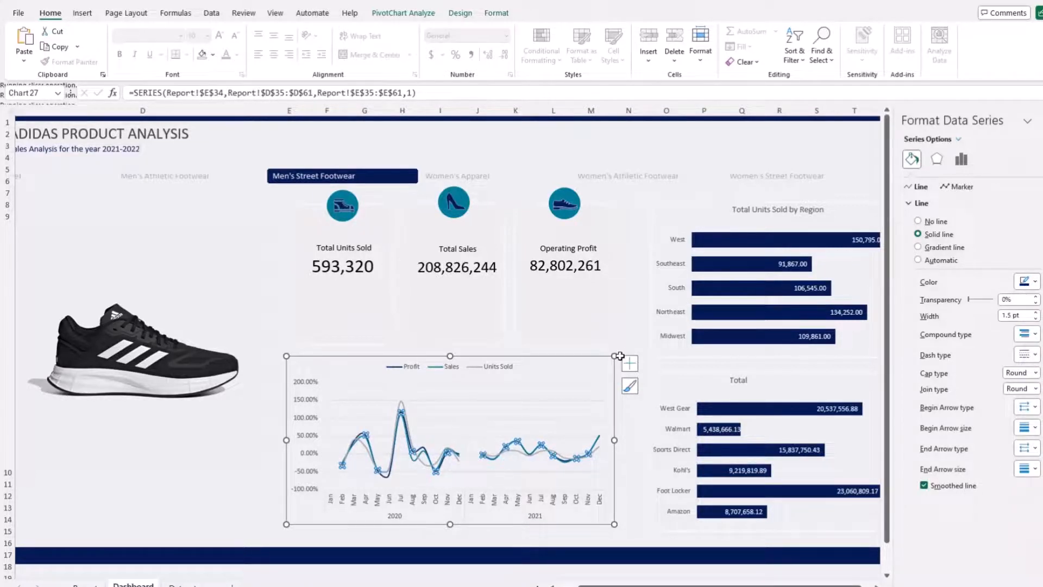
Step: Move the Total Units Sold by Region chart closer to the three cards and reduce its height
{"action": "left_click_drag", "start_coordinate": [614, 355], "coordinate": [630, 356]}
{"action": "left_click_drag", "start_coordinate": [667, 216], "coordinate": [653, 215]}
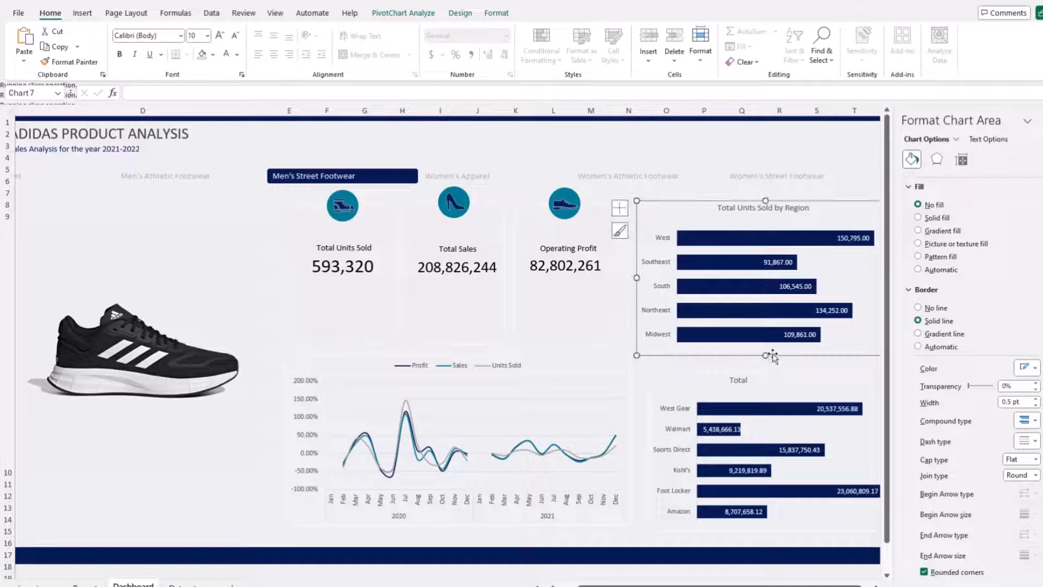
{"action": "left_click_drag", "start_coordinate": [765, 356], "coordinate": [754, 342]}
Step: Narrow the line chart back to the width of the three cards and remove its gridlines
{"action": "left_click", "coordinate": [625, 363]}
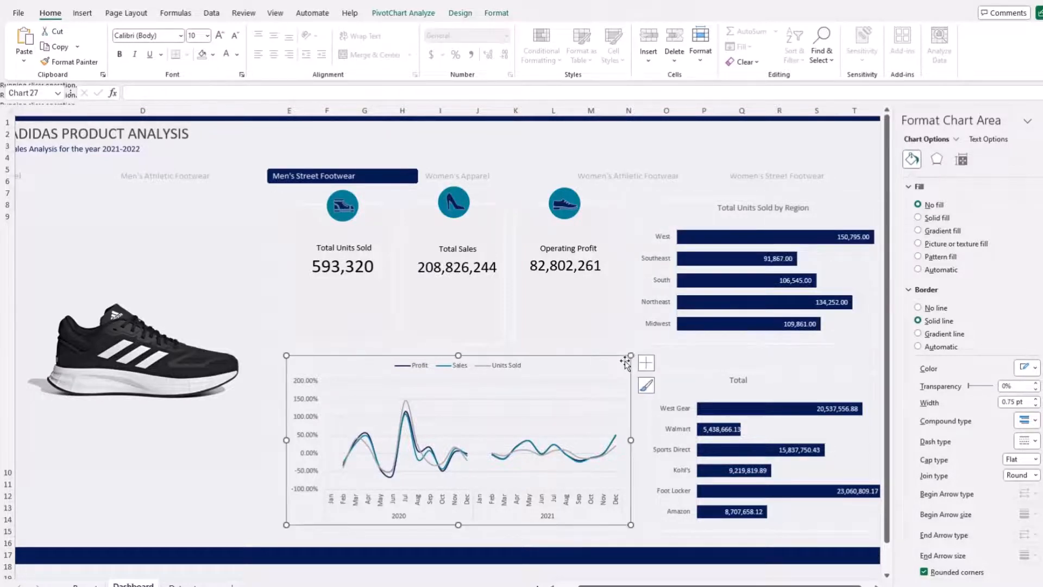
{"action": "left_click_drag", "start_coordinate": [630, 356], "coordinate": [615, 356]}
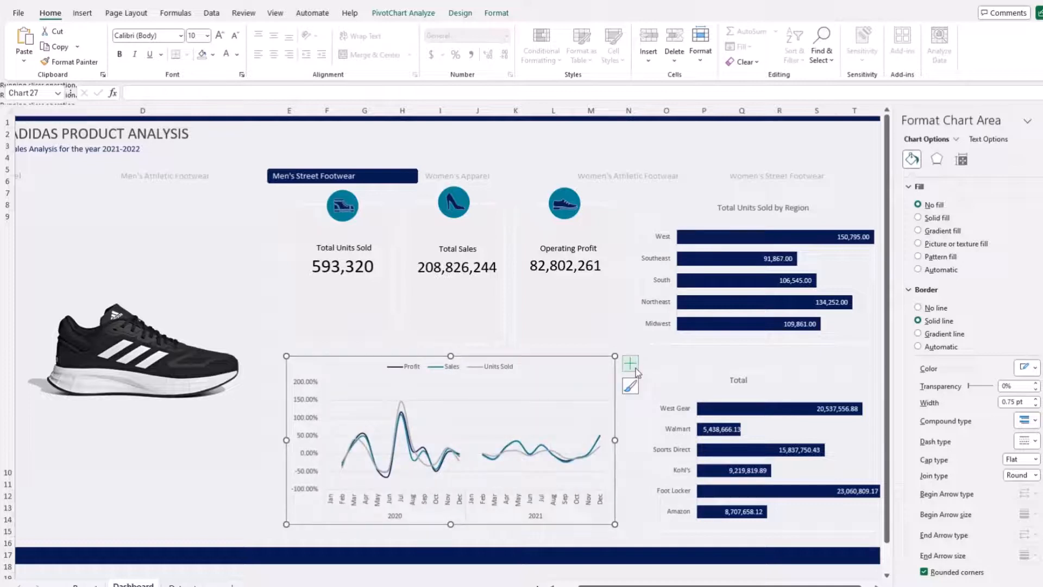
{"action": "left_click", "coordinate": [630, 364]}
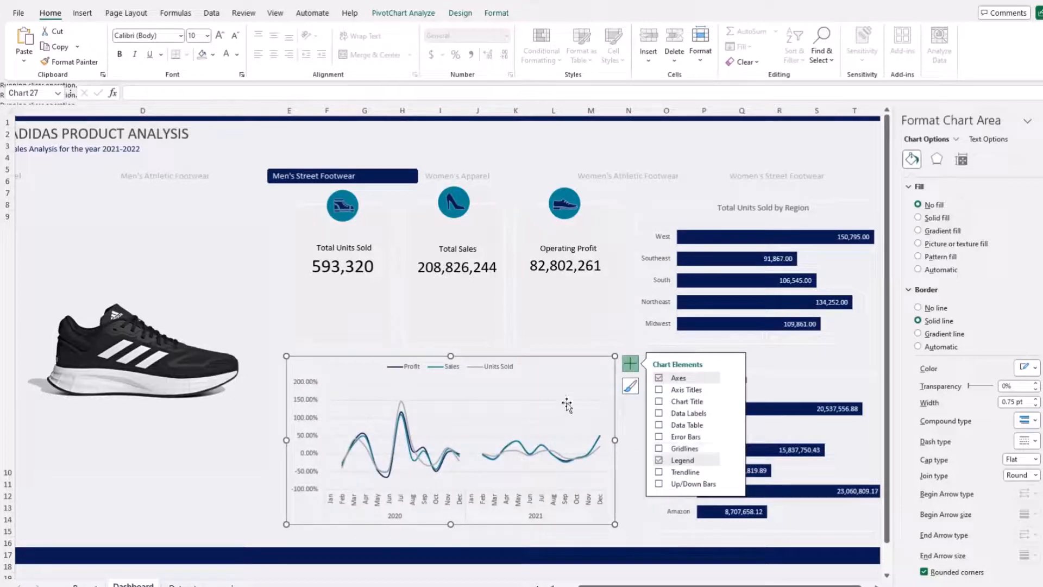
Step: Move the retailer bar chart slightly up and closer to the line chart
{"action": "left_click", "coordinate": [793, 388]}
{"action": "left_click_drag", "start_coordinate": [793, 388], "coordinate": [780, 373]}
Step: Add a trendline for the Profit series to the line chart and close the formatting pane
{"action": "left_click", "coordinate": [549, 400]}
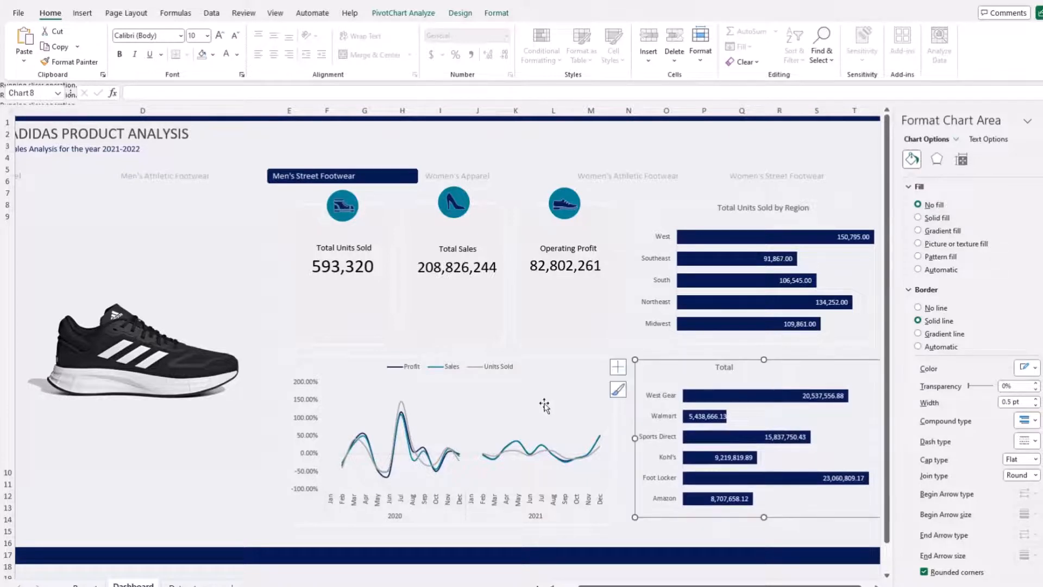
{"action": "left_click", "coordinate": [630, 364]}
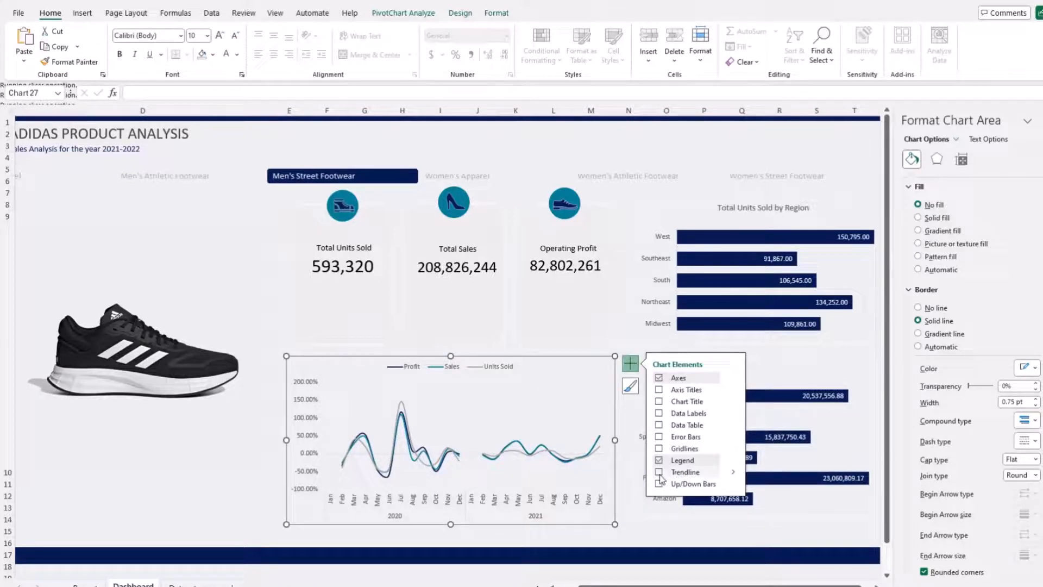
{"action": "left_click", "coordinate": [674, 473]}
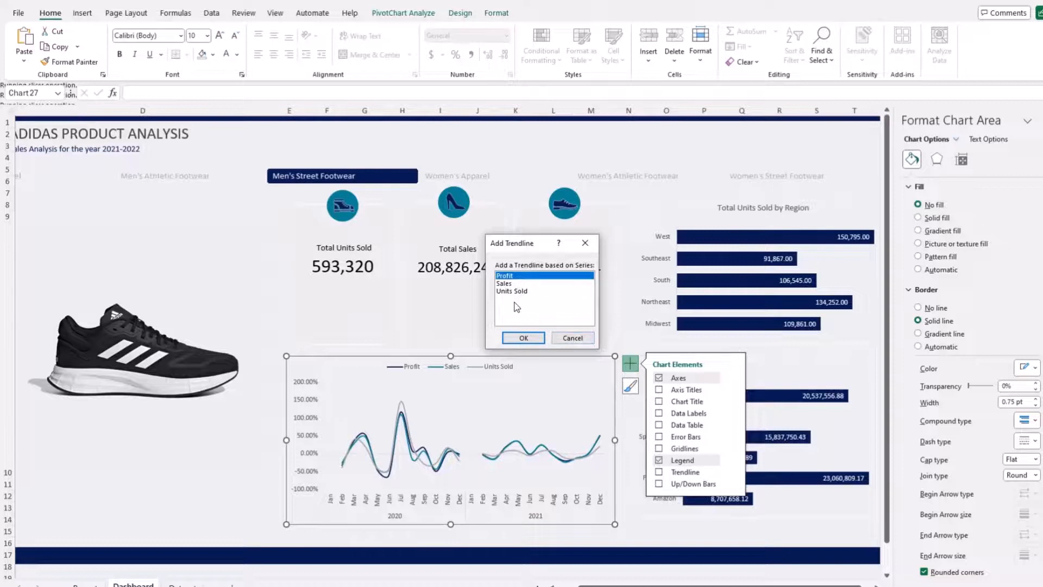
{"action": "left_click", "coordinate": [519, 336]}
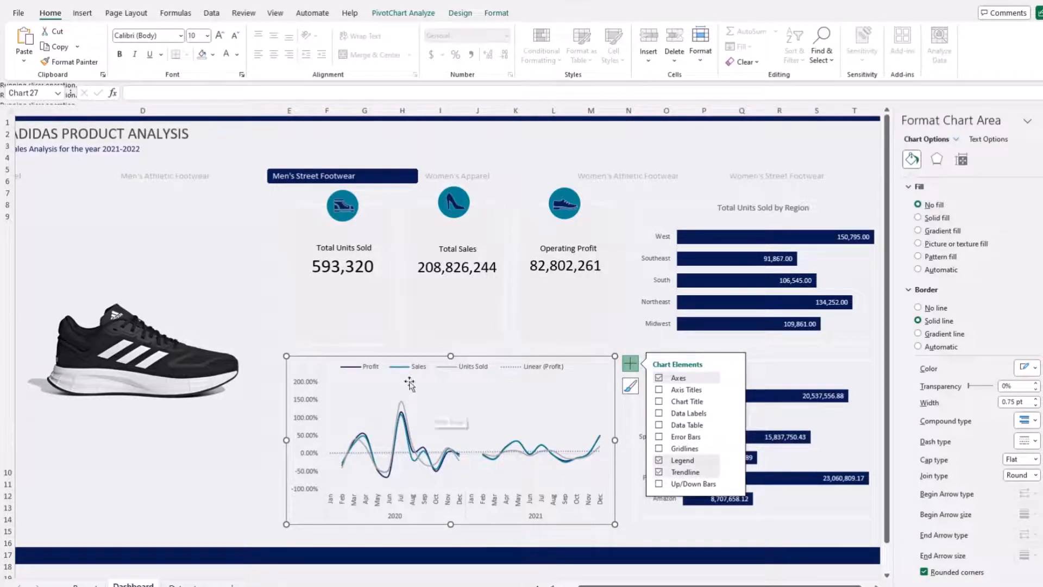
{"action": "left_click", "coordinate": [281, 314]}
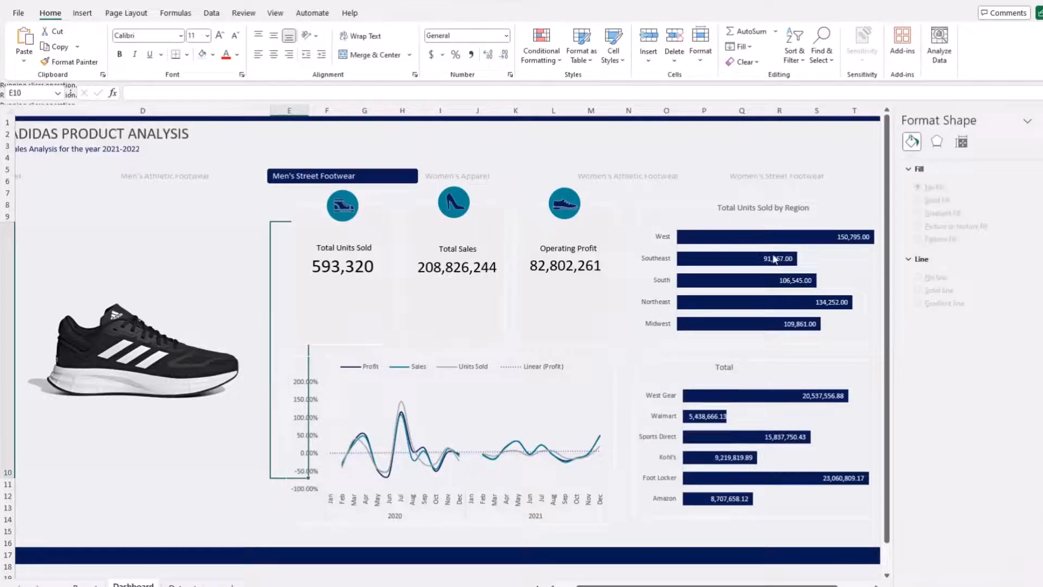
{"action": "left_click", "coordinate": [1041, 120]}
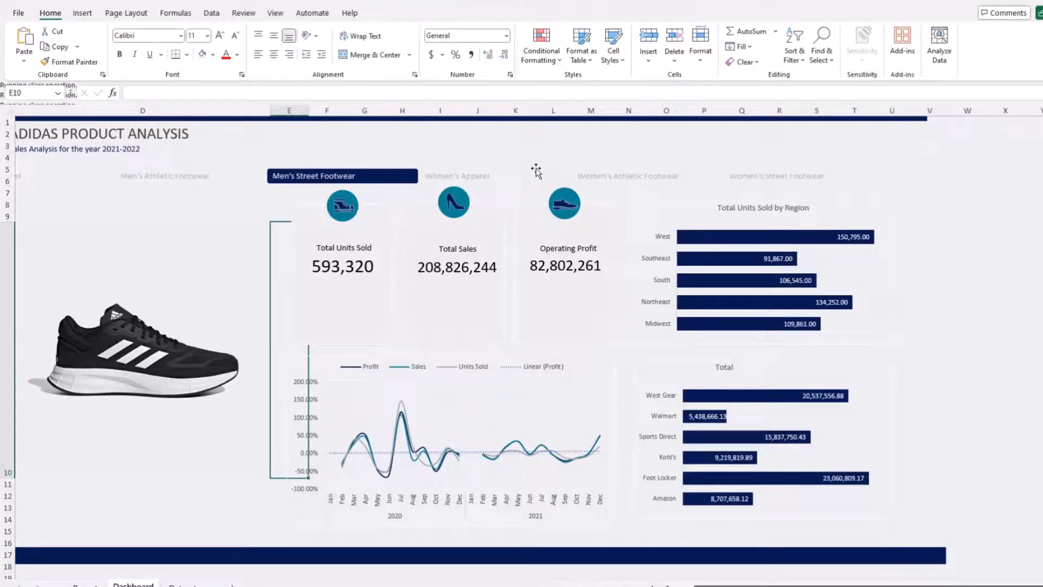
Step: Test the product slicer by filtering the dashboard to Women's Apparel and Women's Athletic Footwear
{"action": "left_click", "coordinate": [495, 173]}
{"action": "left_click", "coordinate": [610, 174]}
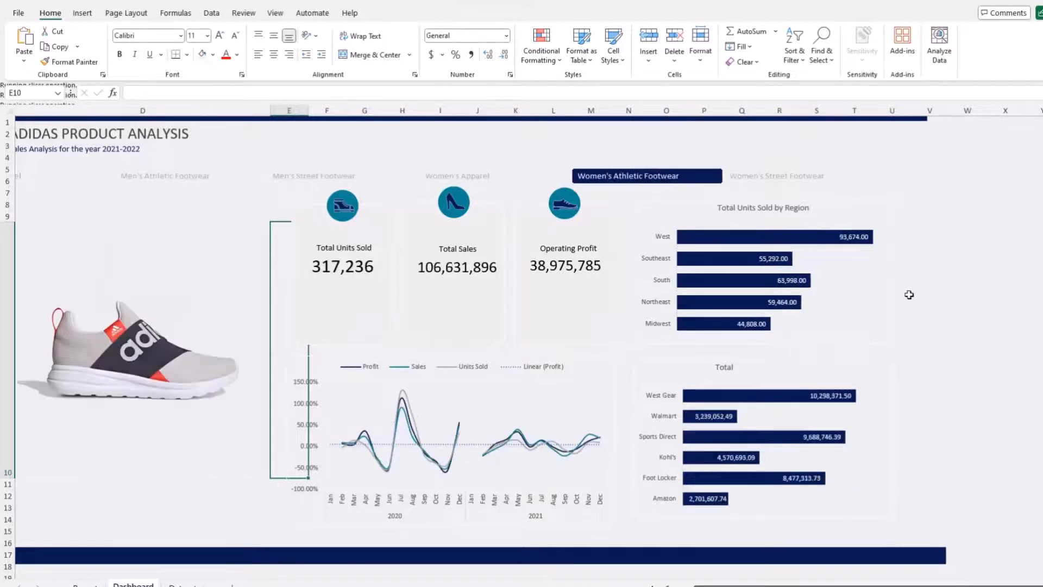
{"action": "left_click", "coordinate": [953, 259]}
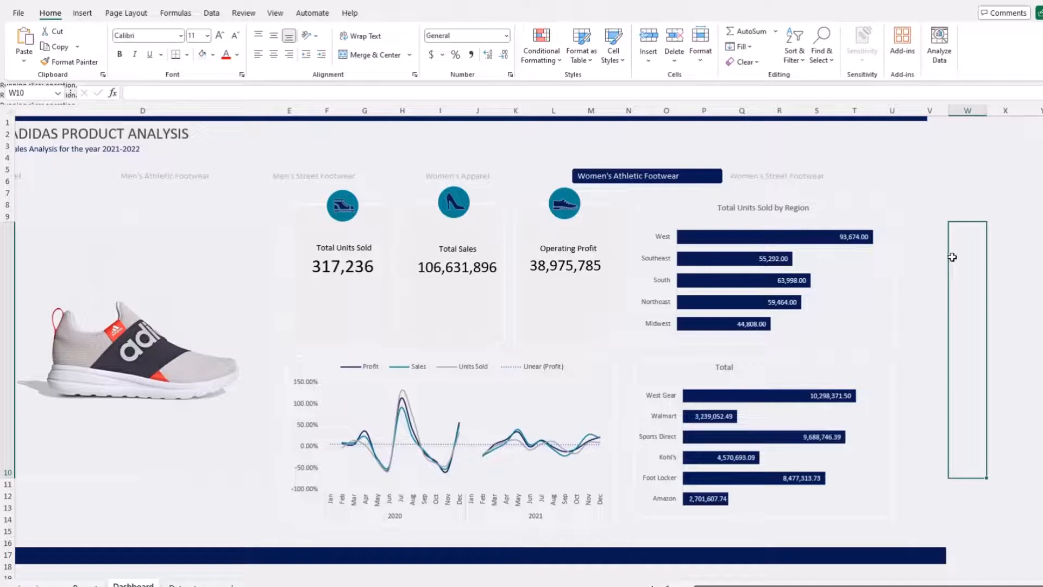
Step: Insert slicers for Sales Method and Years (Invoice Date) from the retailer operating profit pivot table on the Report sheet
{"action": "key", "text": "ctrl+Page_Up"}
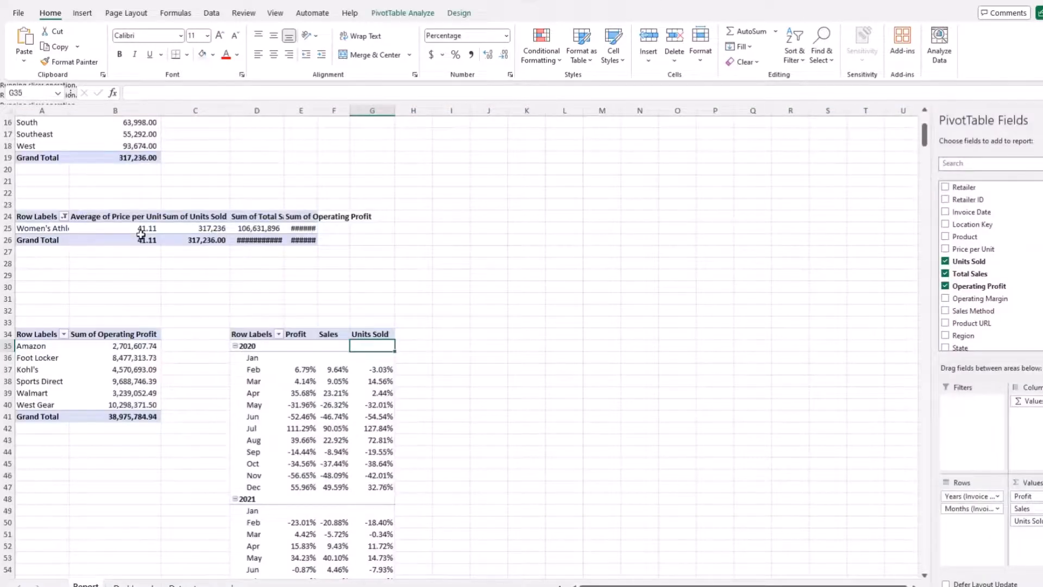
{"action": "left_click", "coordinate": [109, 358]}
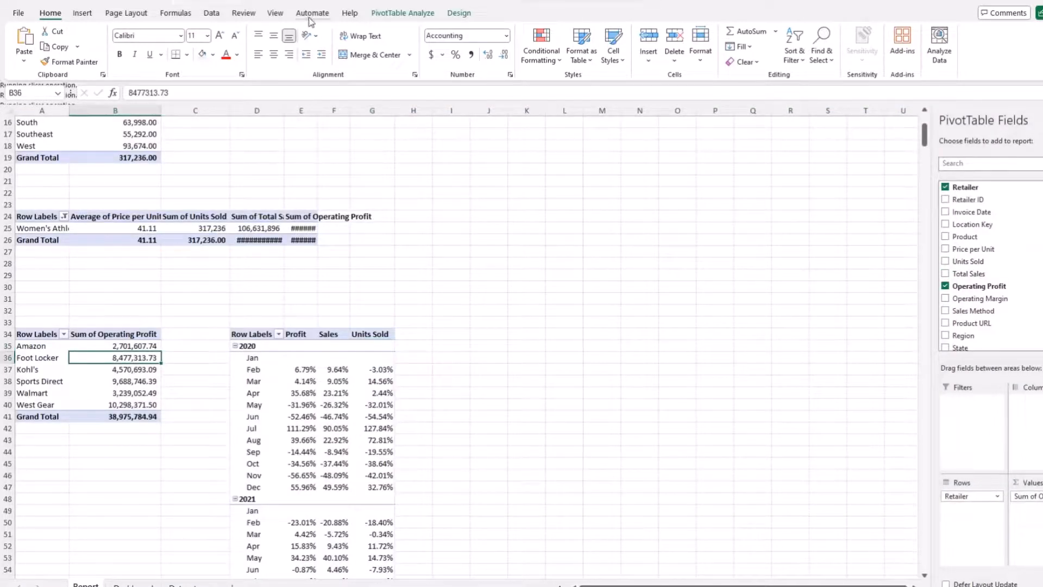
{"action": "left_click", "coordinate": [394, 14]}
{"action": "left_click", "coordinate": [344, 46]}
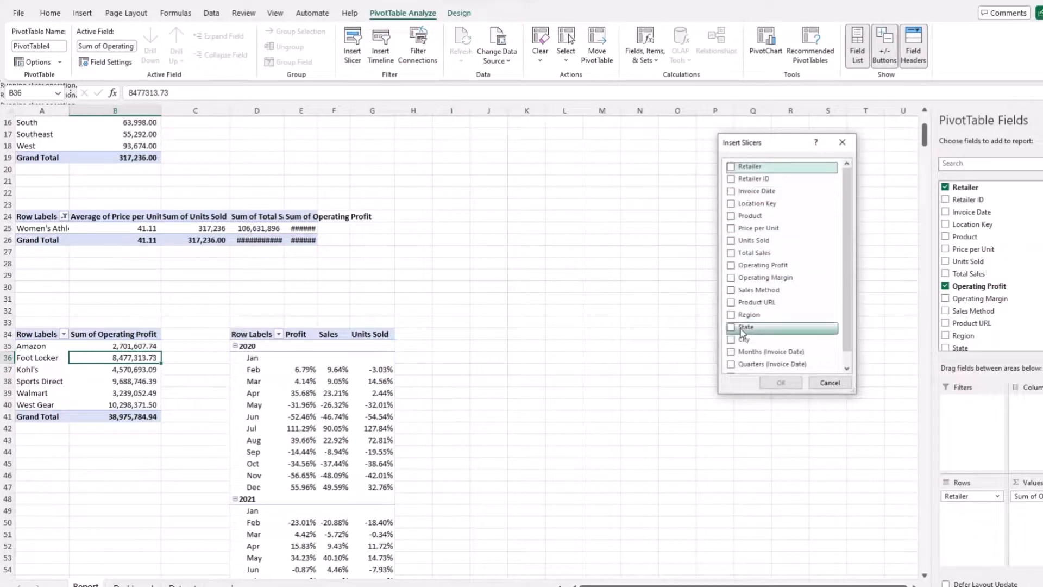
{"action": "left_click", "coordinate": [760, 374]}
{"action": "scroll", "coordinate": [759, 287], "scroll_direction": "up", "scroll_amount": 1}
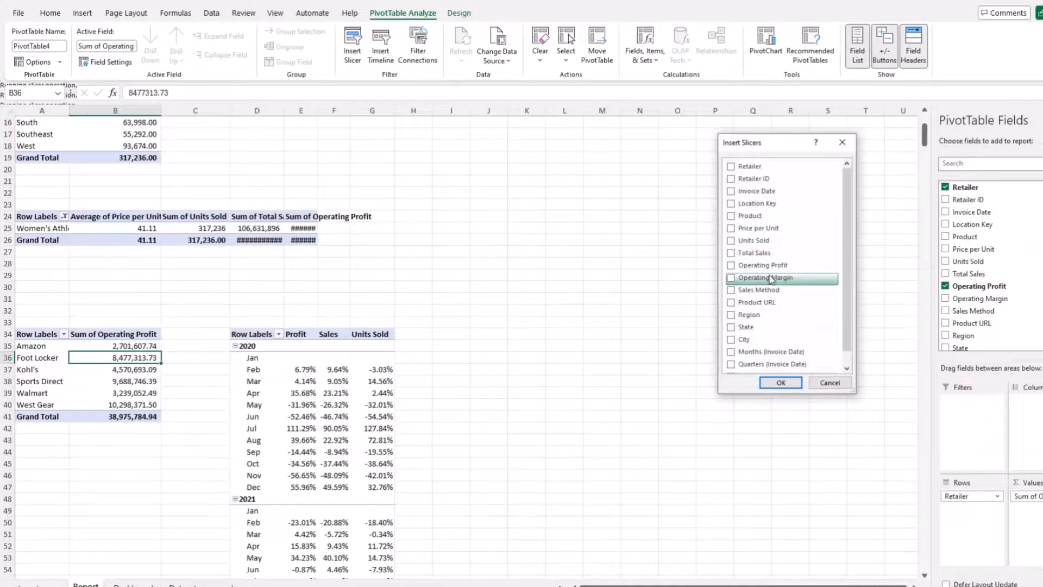
{"action": "left_click", "coordinate": [732, 292]}
{"action": "left_click", "coordinate": [781, 383]}
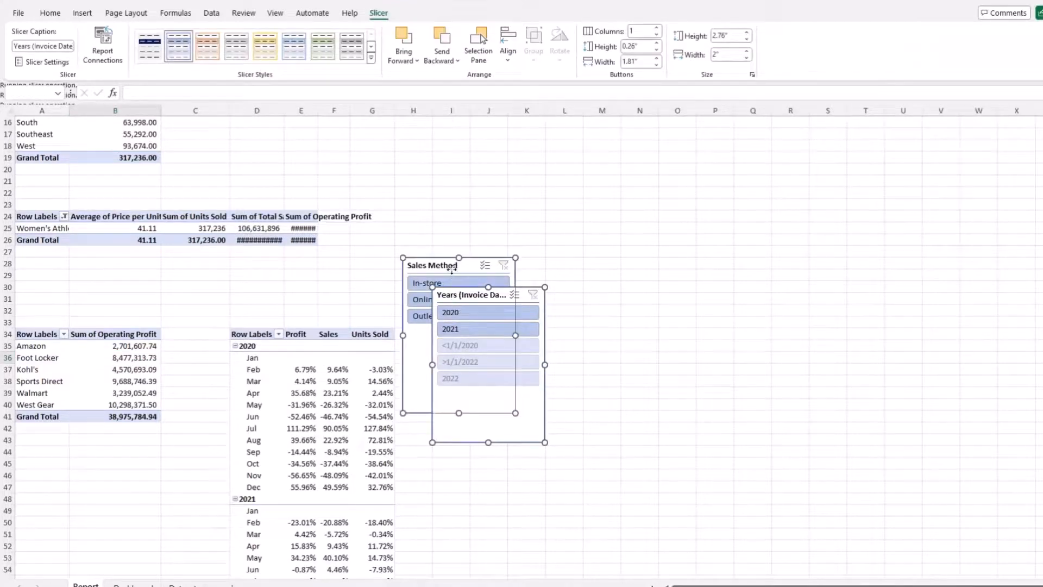
Step: Transfer both new slicers to the Dashboard sheet and place them beside the Total Units Sold by Region chart
{"action": "left_click", "coordinate": [452, 271], "text": "ctrl"}
{"action": "key", "text": "ctrl+x"}
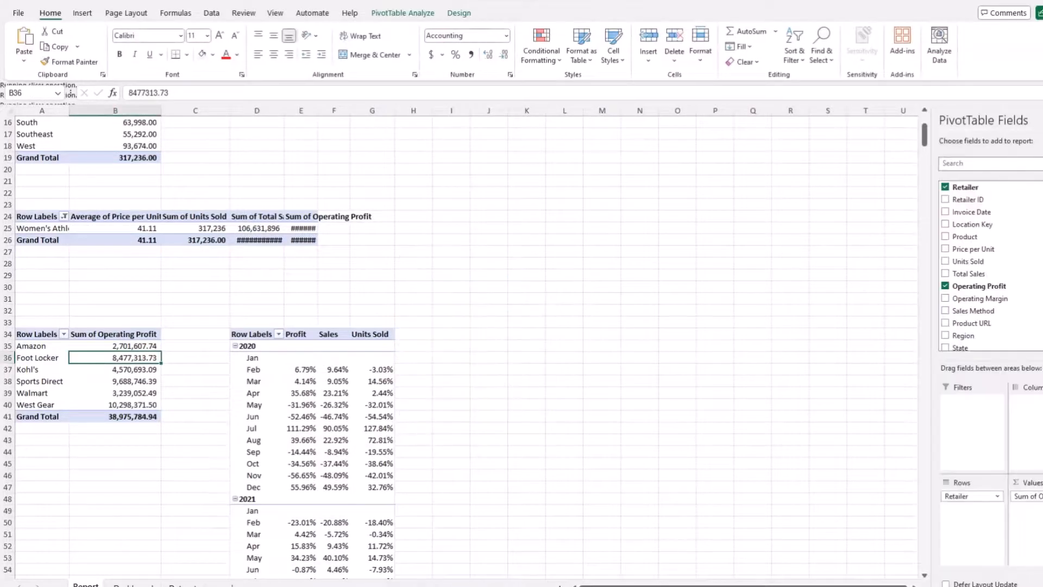
{"action": "left_click", "coordinate": [133, 584]}
{"action": "key", "text": "ctrl+v"}
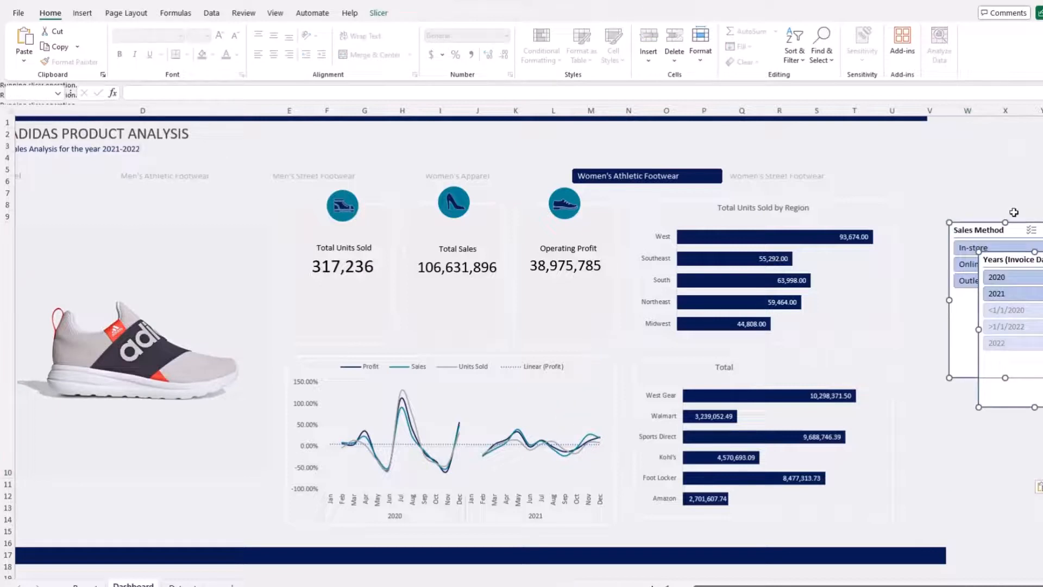
{"action": "left_click_drag", "start_coordinate": [1004, 225], "coordinate": [920, 183]}
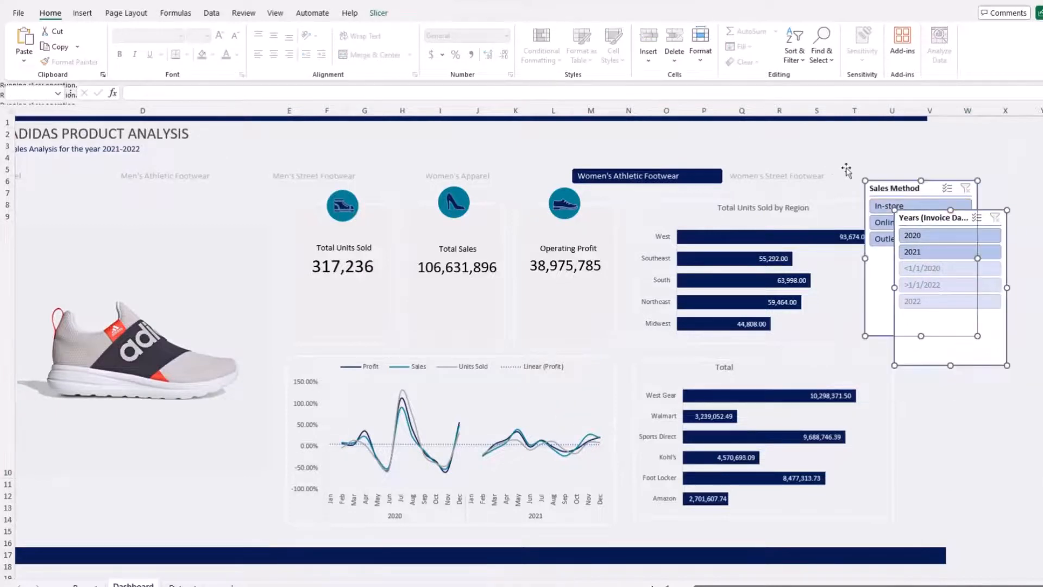
Step: Apply the dark navy custom slicer style to both new slicers and turn off their headers
{"action": "left_click", "coordinate": [387, 17]}
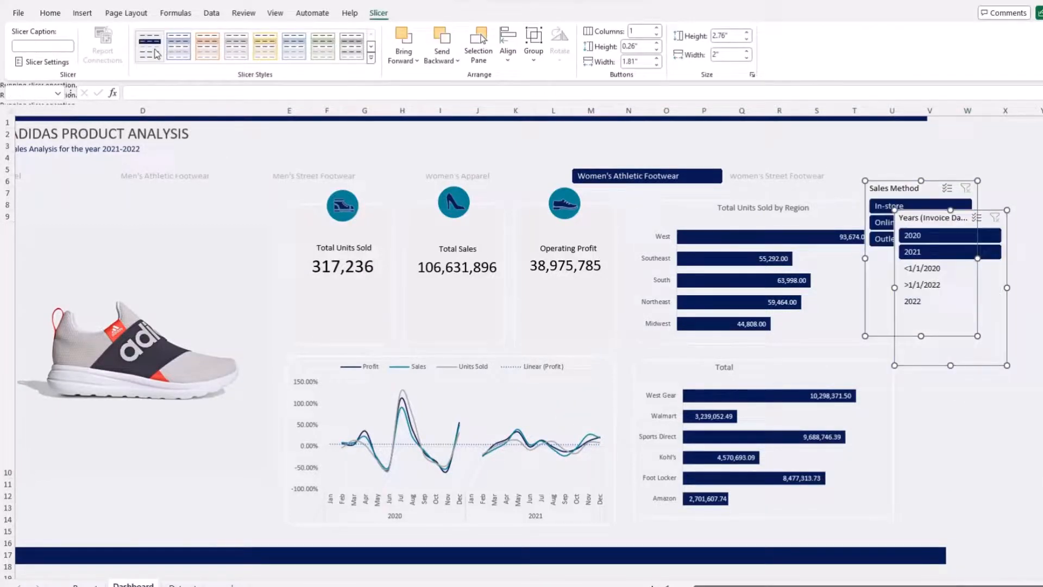
{"action": "right_click", "coordinate": [939, 213]}
{"action": "left_click", "coordinate": [1015, 528]}
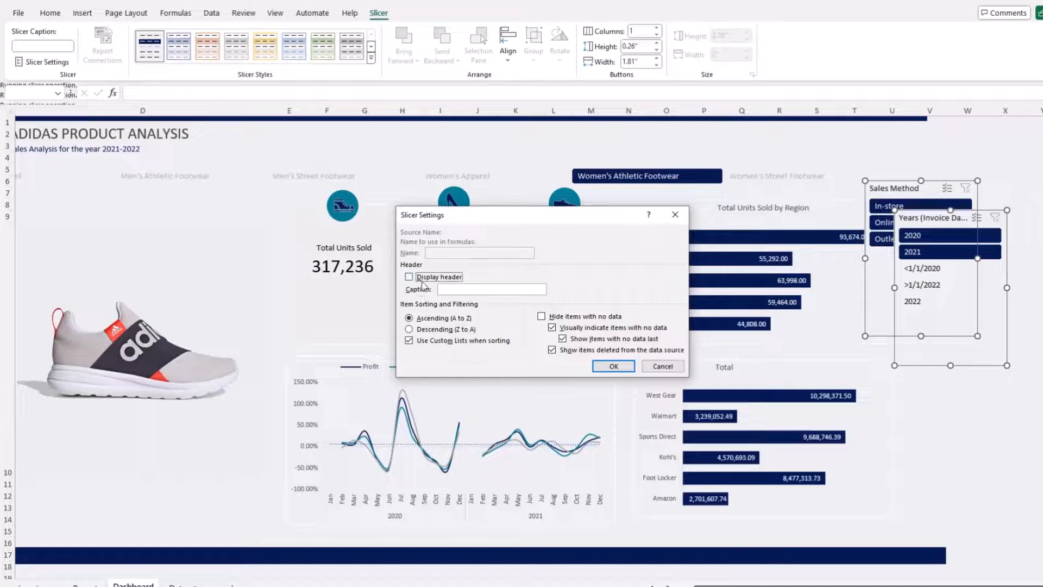
{"action": "left_click", "coordinate": [613, 366]}
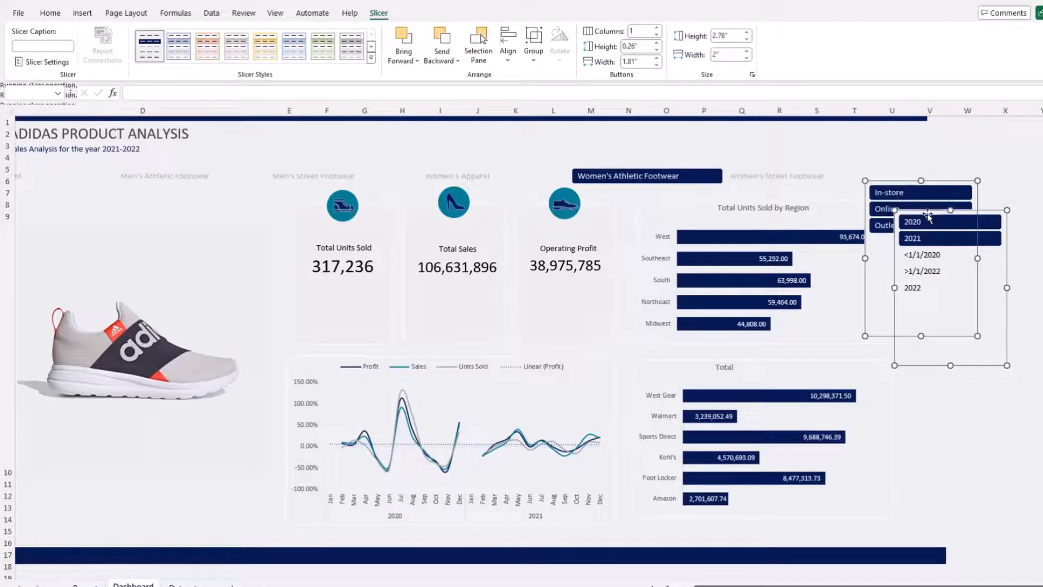
Step: Separate the two slicers and set the Years slicer to hide items with no data
{"action": "left_click_drag", "start_coordinate": [927, 215], "coordinate": [971, 265]}
{"action": "left_click", "coordinate": [980, 189]}
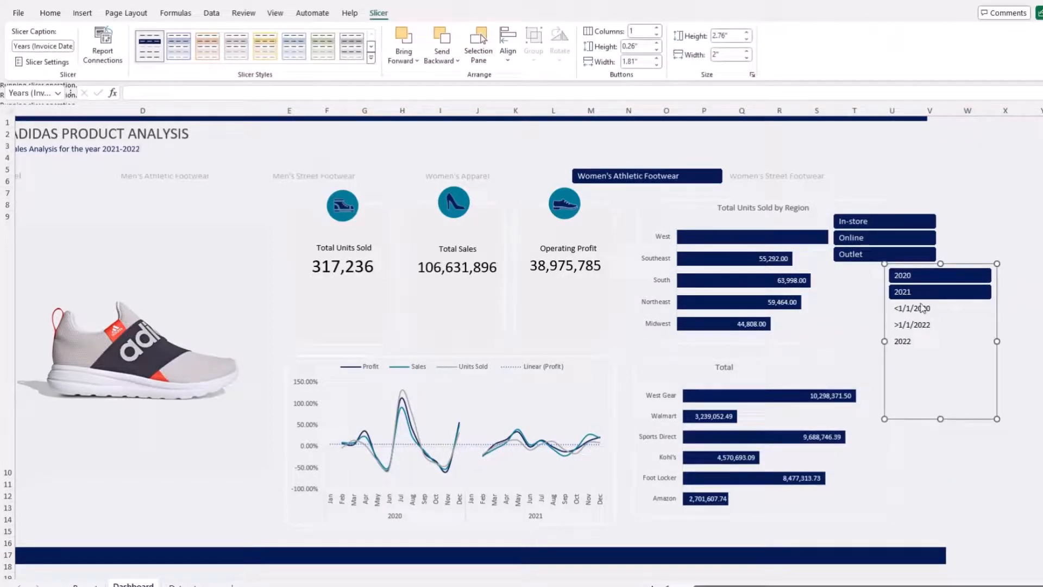
{"action": "right_click", "coordinate": [932, 268]}
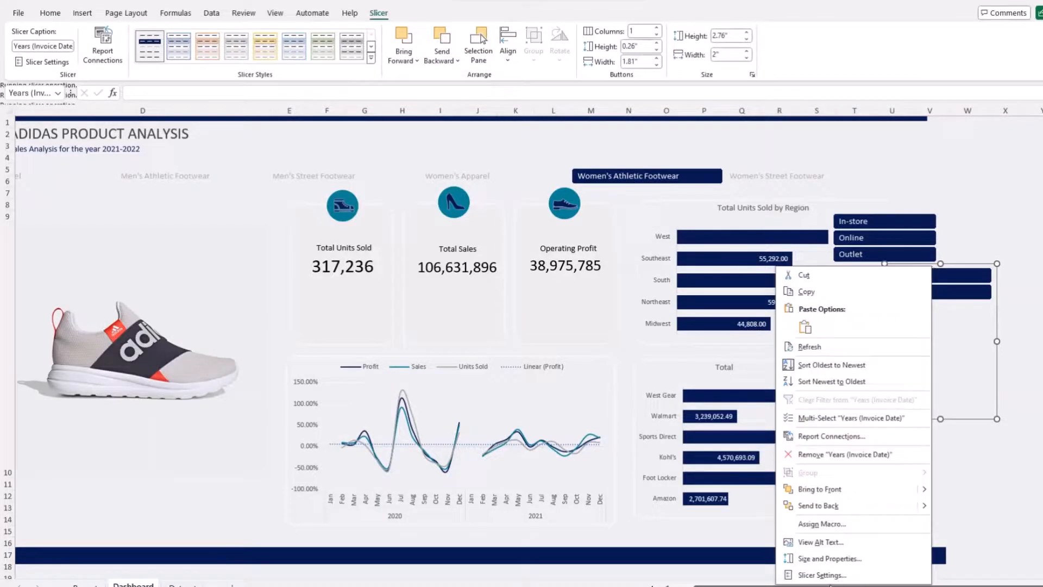
{"action": "left_click", "coordinate": [821, 575]}
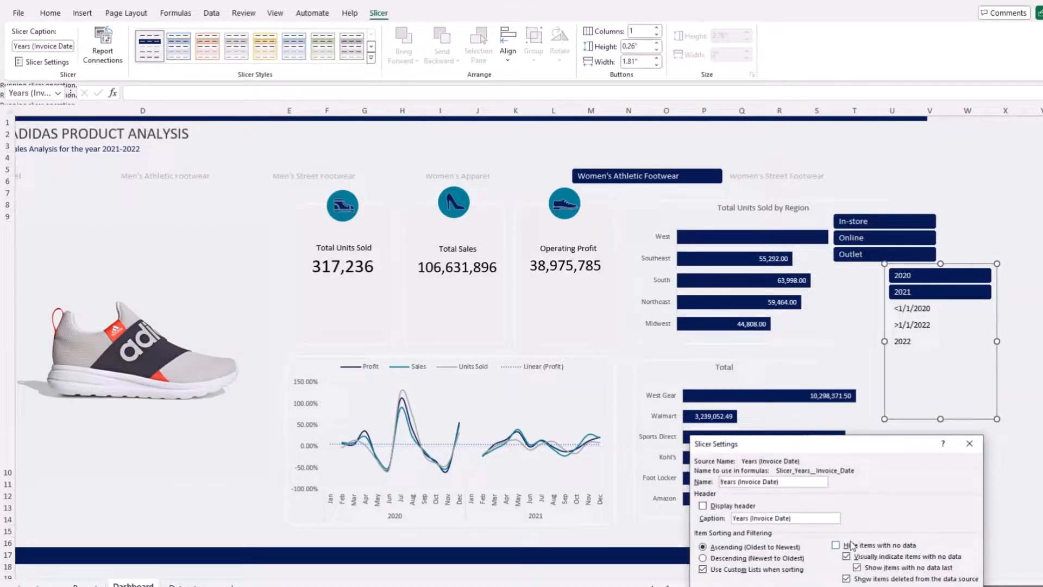
{"action": "left_click", "coordinate": [850, 544]}
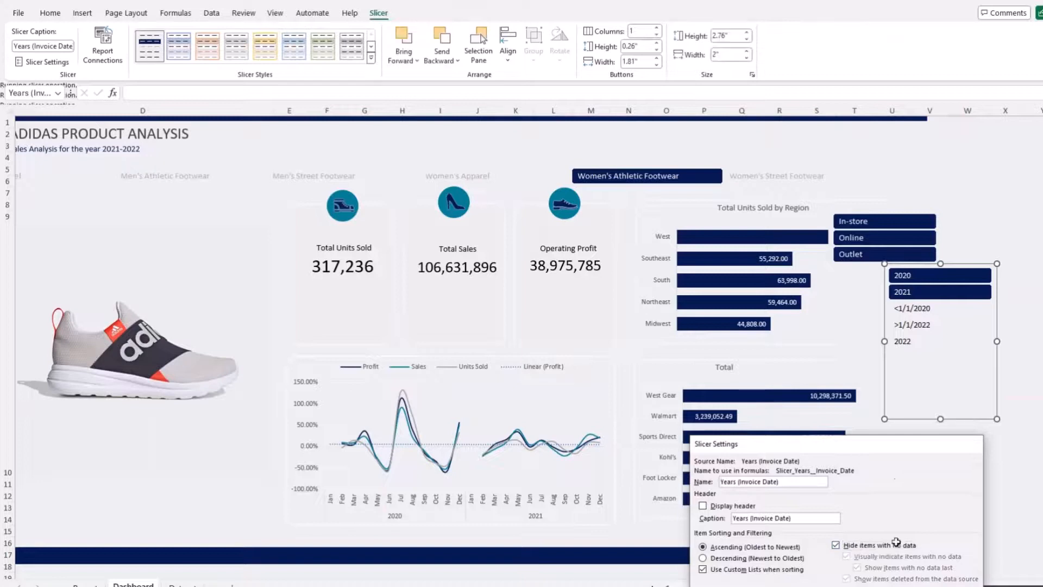
{"action": "key", "text": "Return"}
Step: Lay out the Years slicer in 2 columns, about 0.45" high and 2.71" wide, above the product slicer in the dashboard header
{"action": "left_click_drag", "start_coordinate": [928, 346], "coordinate": [634, 215]}
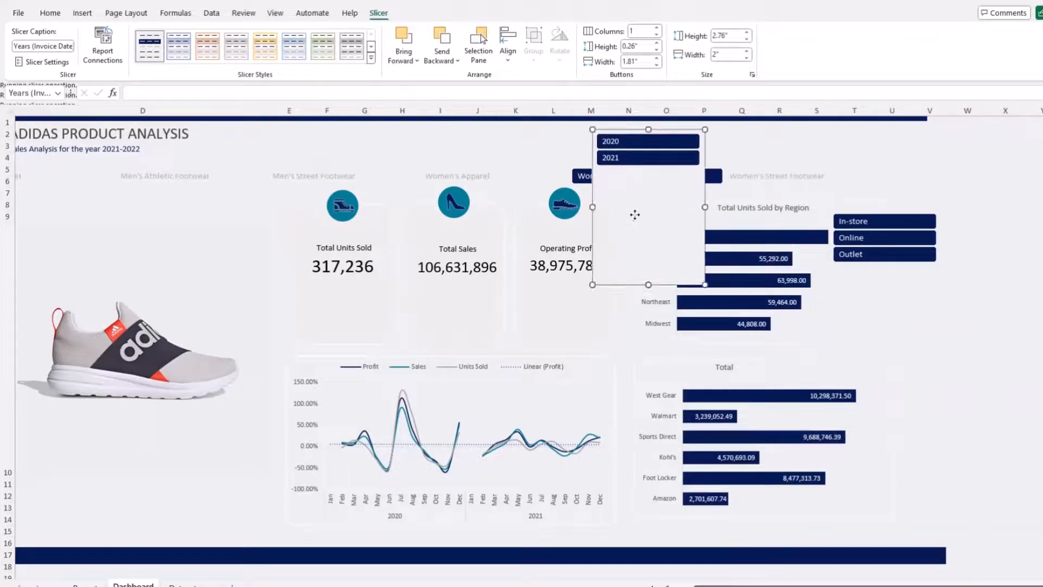
{"action": "left_click", "coordinate": [657, 29]}
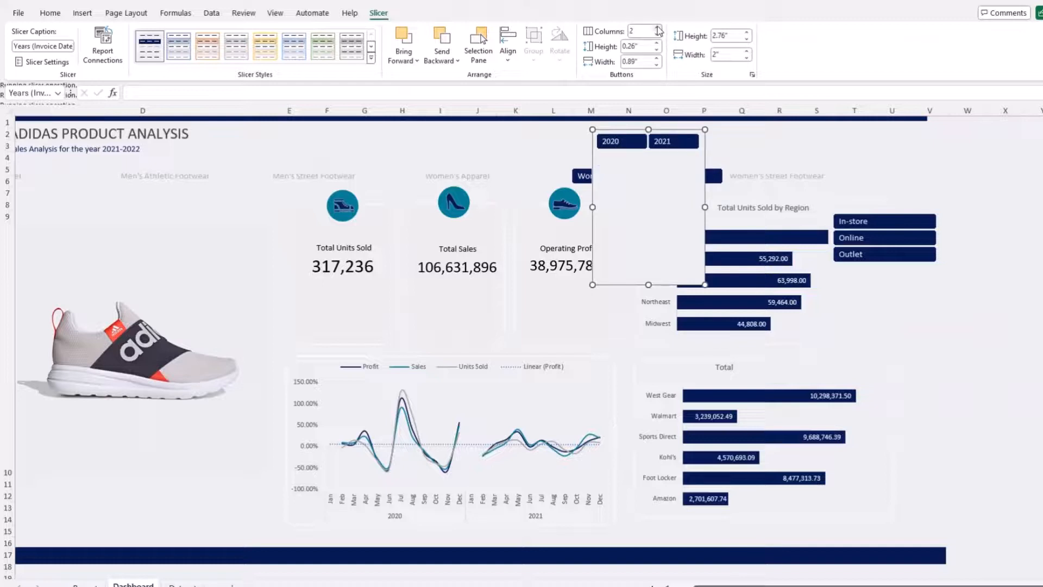
{"action": "left_click_drag", "start_coordinate": [705, 282], "coordinate": [724, 223]}
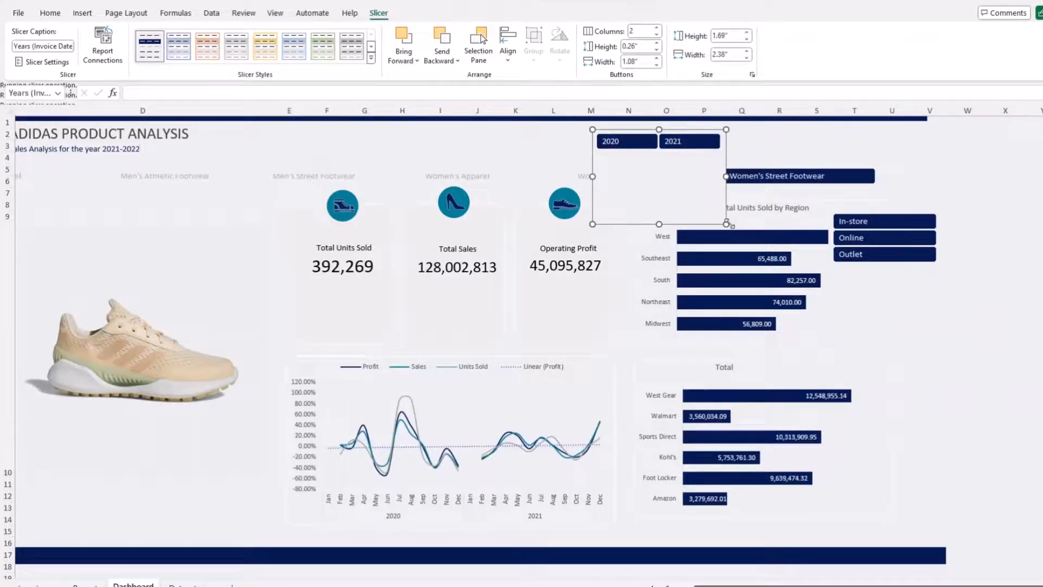
{"action": "left_click_drag", "start_coordinate": [726, 222], "coordinate": [744, 154]}
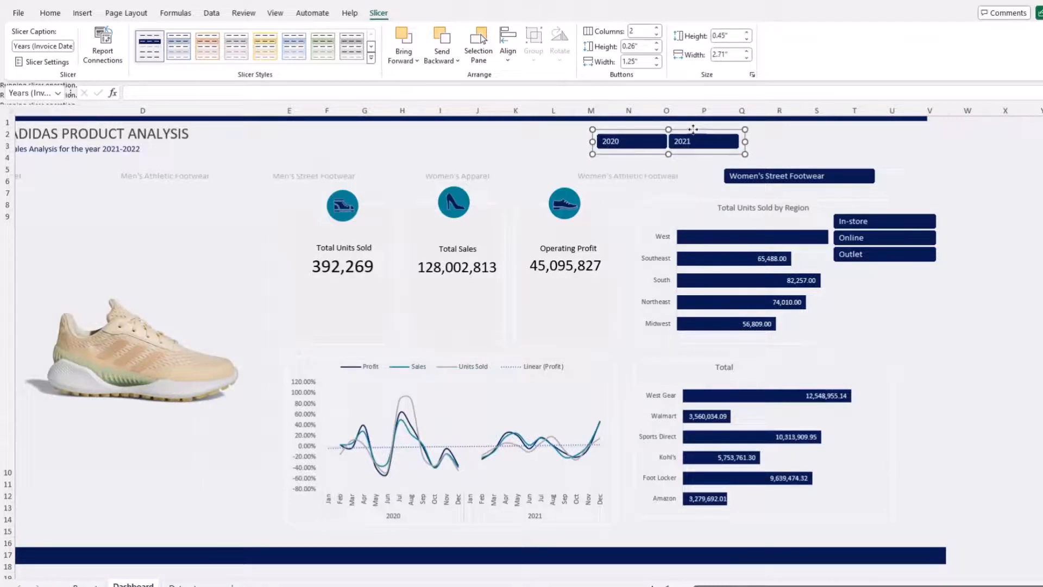
{"action": "left_click_drag", "start_coordinate": [693, 130], "coordinate": [698, 121]}
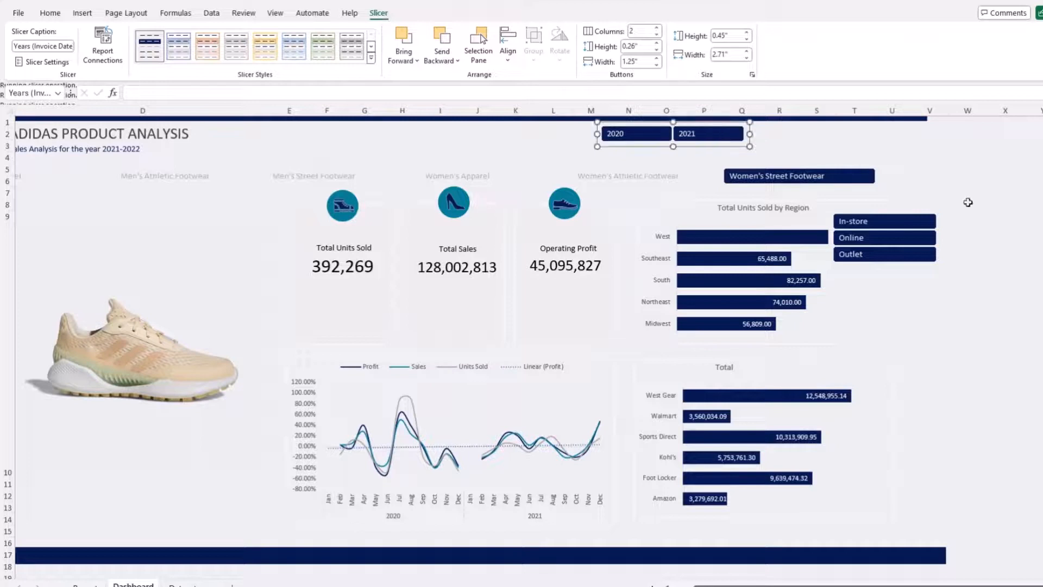
Step: Arrange the Sales Method slicer in 3 columns and fit it in the dashboard header beside the Years slicer
{"action": "left_click", "coordinate": [905, 277]}
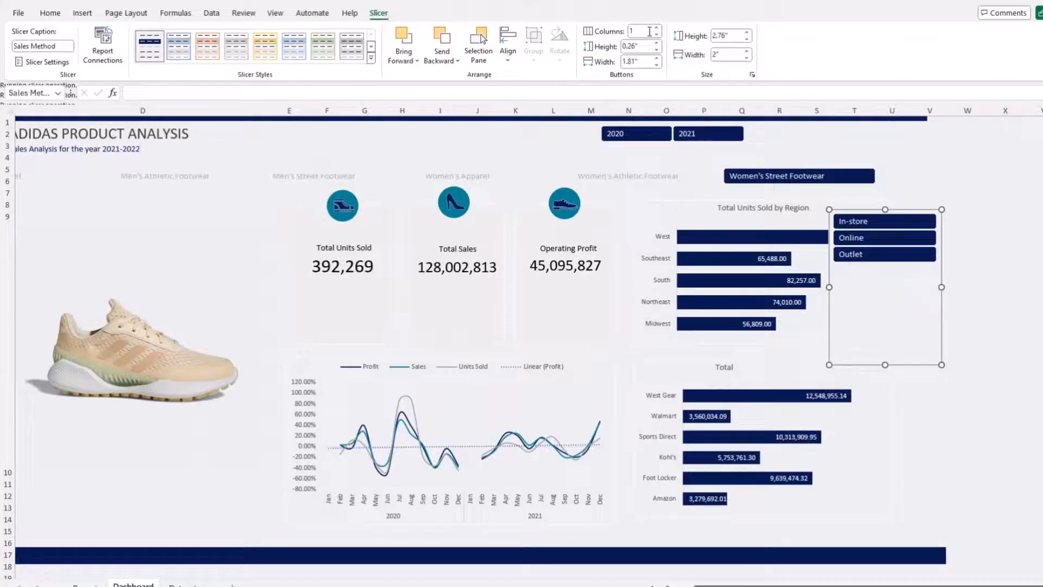
{"action": "left_click", "coordinate": [650, 32]}
{"action": "type", "text": "3"}
{"action": "key", "text": "Return"}
{"action": "left_click_drag", "start_coordinate": [941, 365], "coordinate": [901, 147]}
Step: Test the Years slicer by switching the filter between 2020 and 2021, ending on 2021
{"action": "left_click", "coordinate": [701, 141]}
{"action": "left_click", "coordinate": [701, 137]}
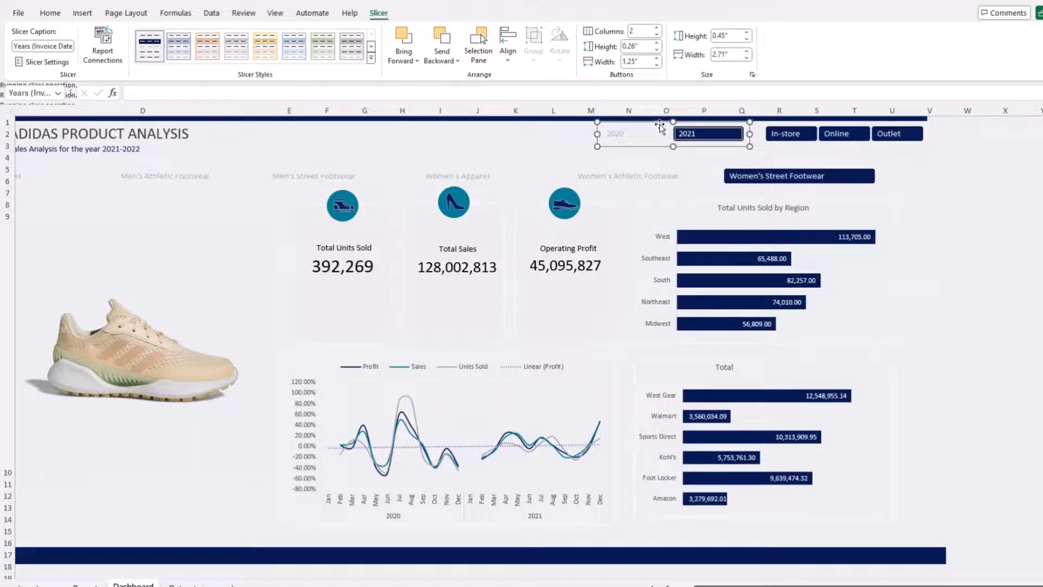
{"action": "left_click", "coordinate": [645, 133]}
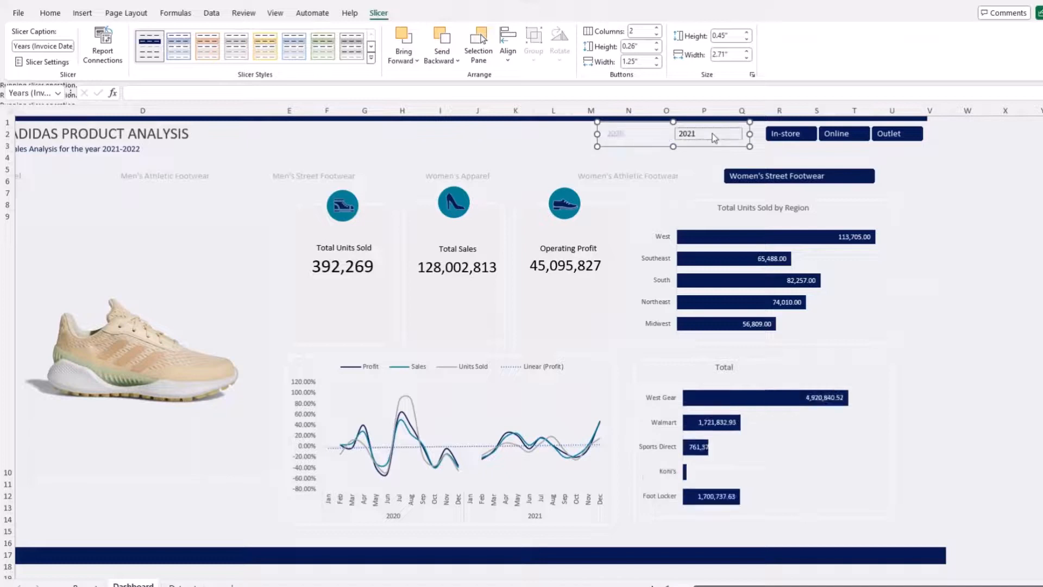
{"action": "left_click", "coordinate": [712, 133]}
{"action": "left_click", "coordinate": [645, 128]}
{"action": "left_click", "coordinate": [710, 136]}
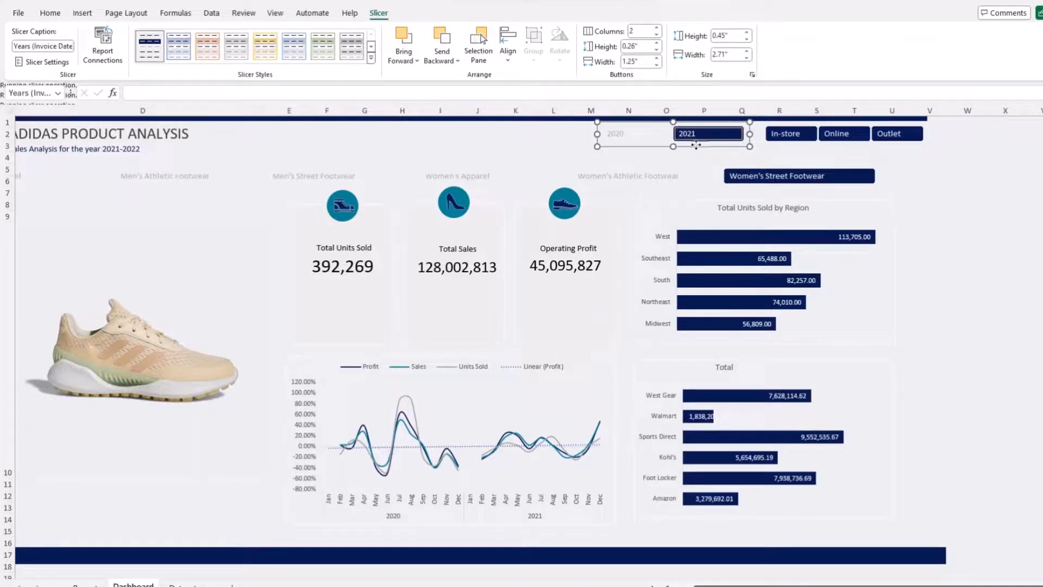
Step: Connect the Years slicer to all five pivot tables, PivotTable1 through PivotTable5, on the Report sheet
{"action": "right_click", "coordinate": [696, 145]}
{"action": "left_click", "coordinate": [799, 315]}
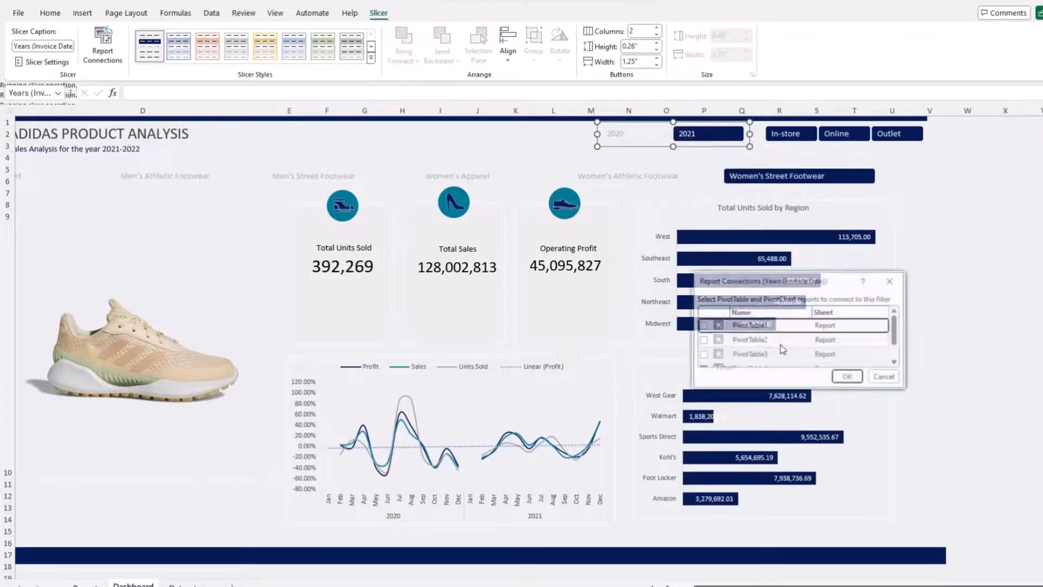
{"action": "left_click", "coordinate": [702, 325]}
{"action": "left_click", "coordinate": [701, 339]}
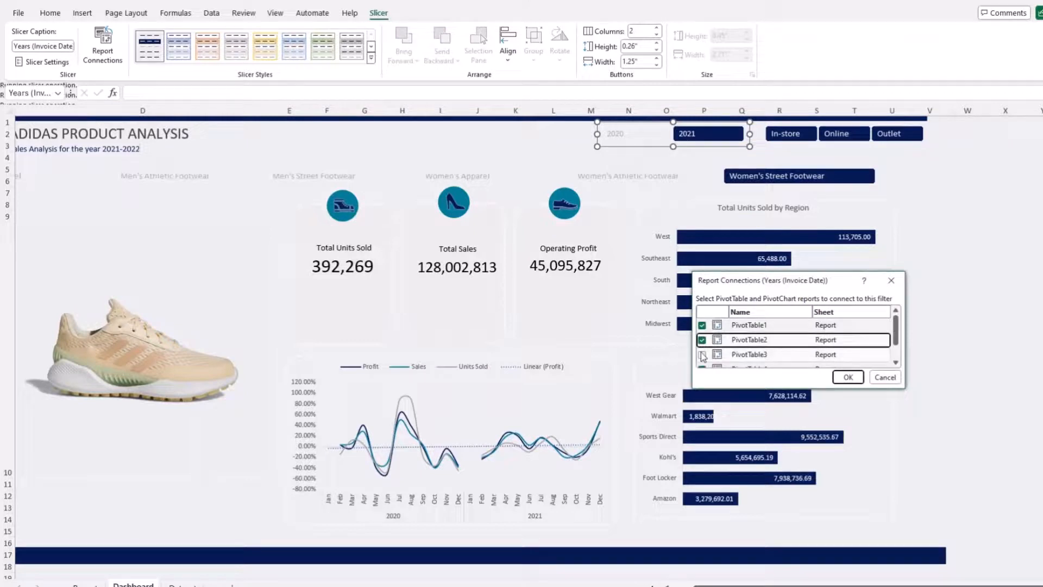
{"action": "left_click", "coordinate": [701, 355]}
{"action": "scroll", "coordinate": [705, 359], "scroll_direction": "down", "scroll_amount": 1}
{"action": "left_click", "coordinate": [702, 359]}
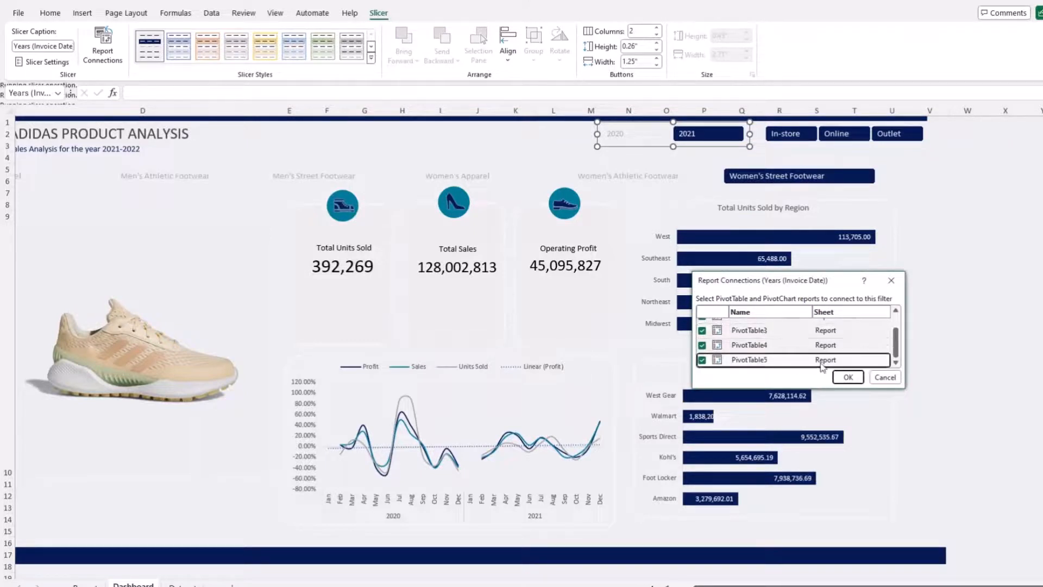
{"action": "left_click", "coordinate": [852, 378]}
Step: Connect the Sales Method slicer to PivotTable1 through PivotTable5 in its report connections
{"action": "right_click", "coordinate": [790, 138]}
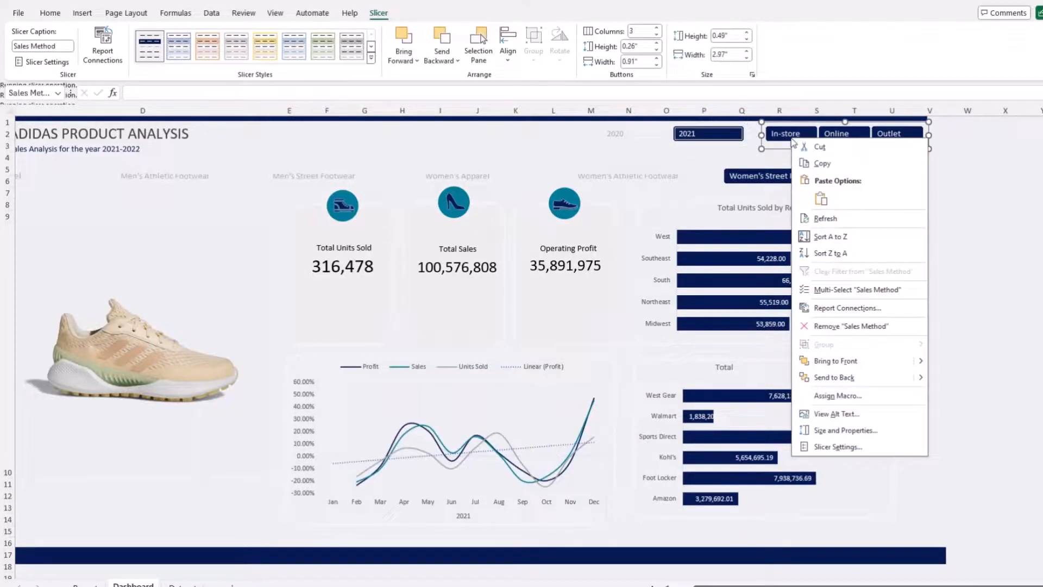
{"action": "left_click", "coordinate": [844, 307]}
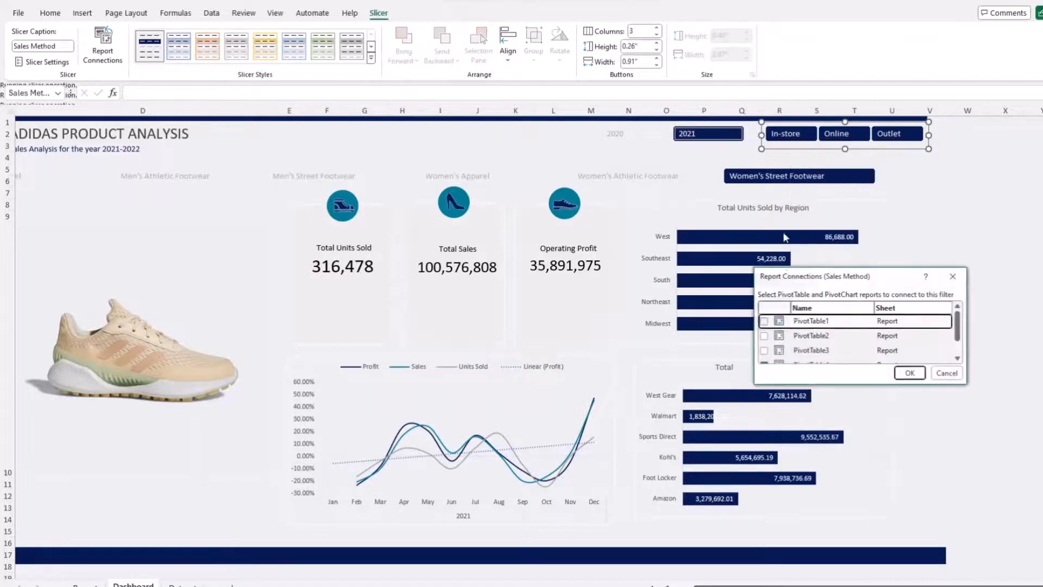
{"action": "left_click", "coordinate": [764, 321]}
{"action": "left_click", "coordinate": [763, 335]}
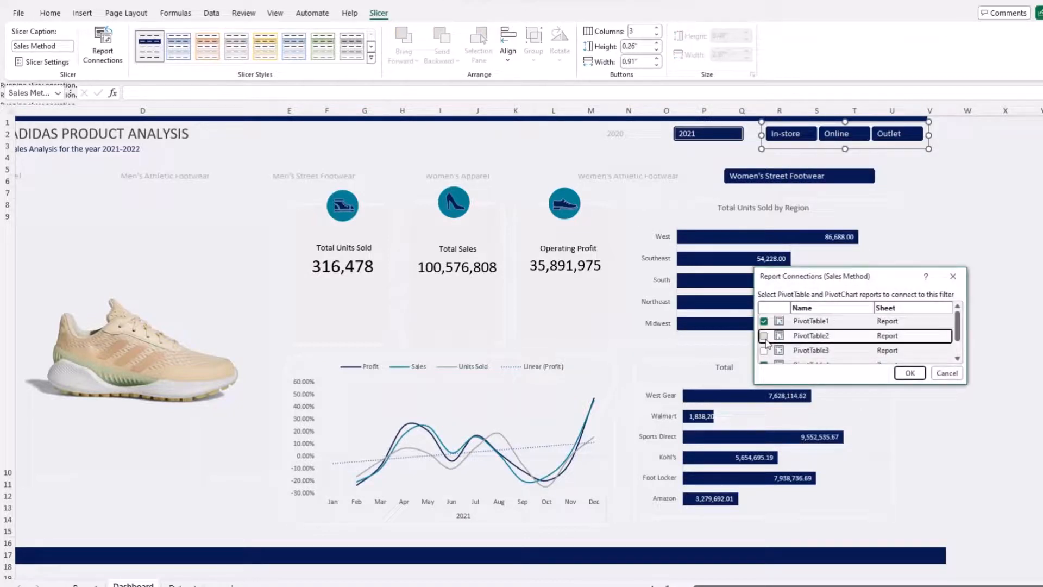
{"action": "left_click", "coordinate": [764, 350]}
{"action": "scroll", "coordinate": [814, 337], "scroll_direction": "down", "scroll_amount": 1}
{"action": "left_click", "coordinate": [763, 355]}
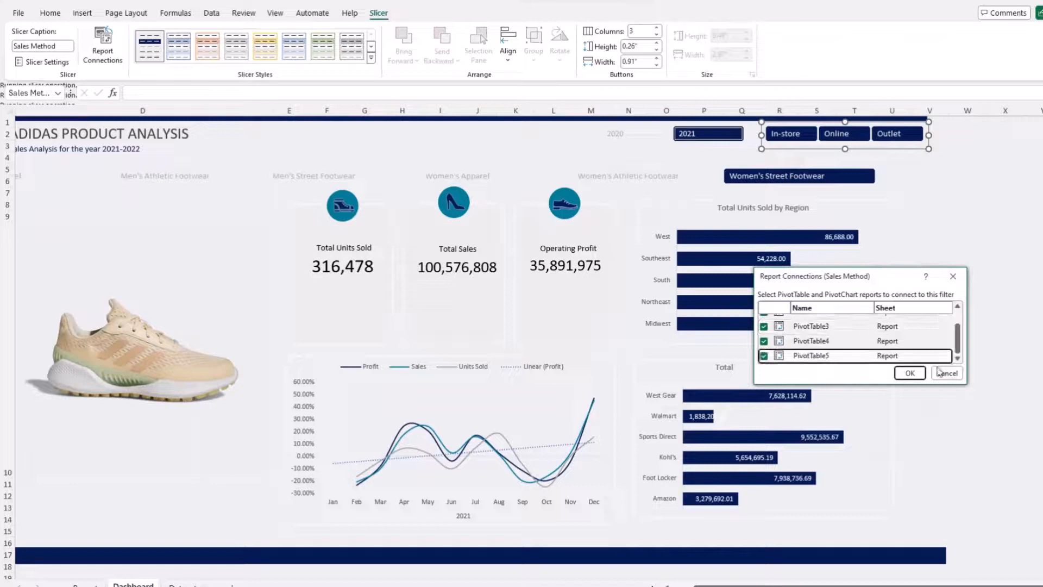
{"action": "left_click", "coordinate": [909, 373]}
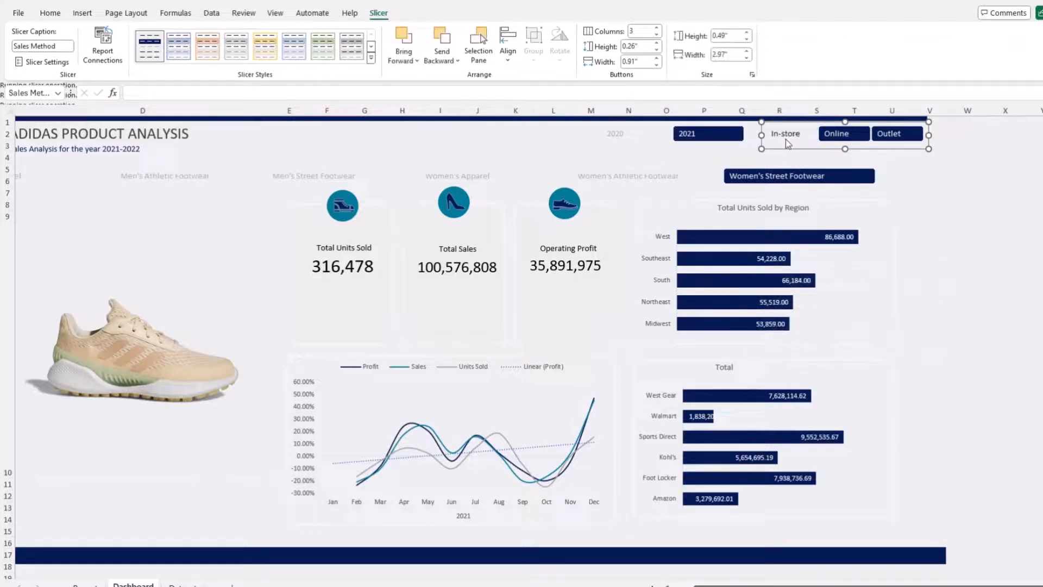
Step: Test the connected slicers by filtering to In-store, switching the year to 2020 and changing the sales method to Online
{"action": "left_click", "coordinate": [722, 142]}
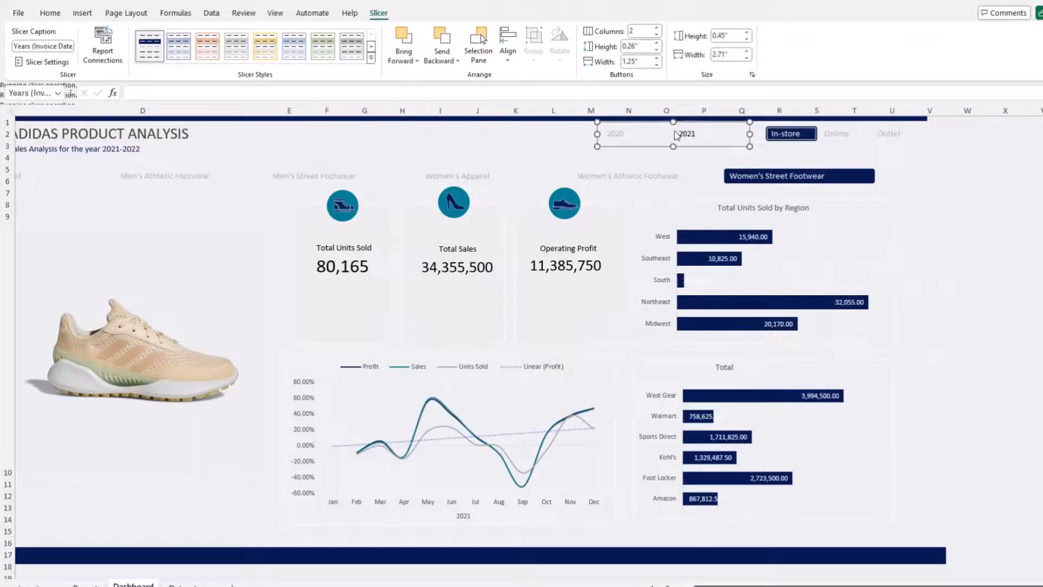
{"action": "left_click", "coordinate": [638, 134]}
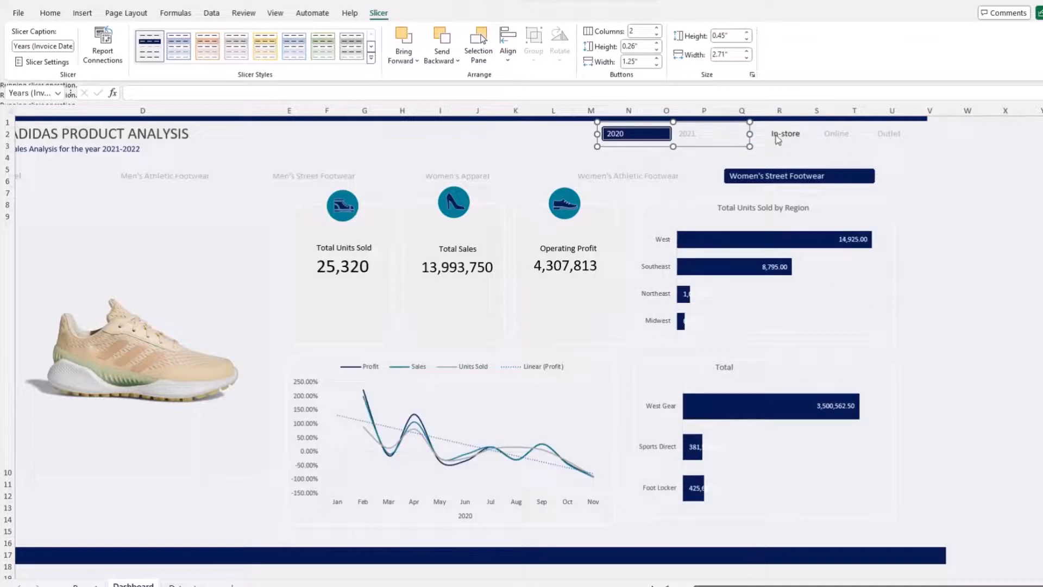
{"action": "left_click", "coordinate": [838, 137]}
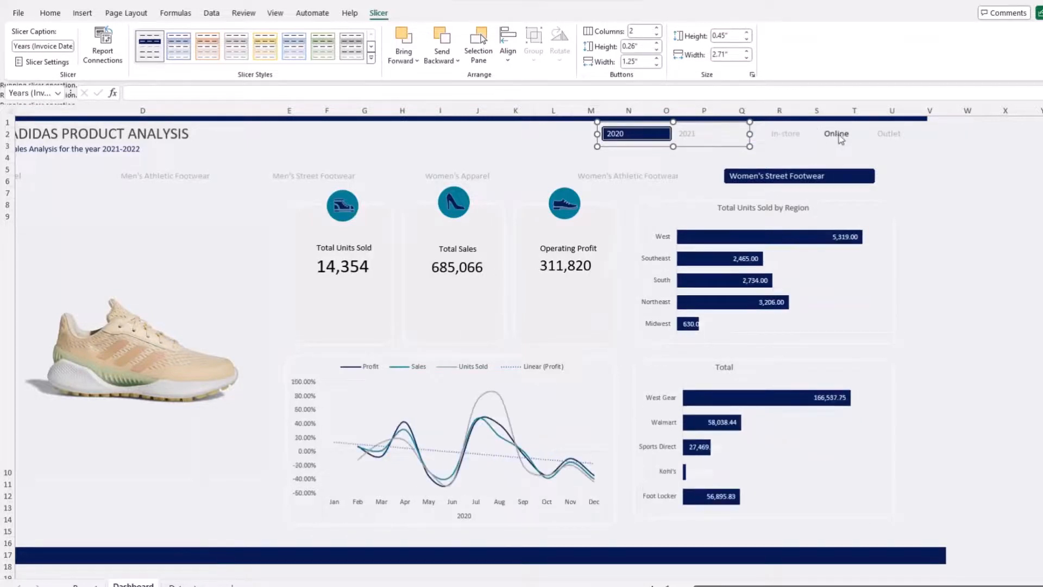
{"action": "left_click", "coordinate": [987, 262]}
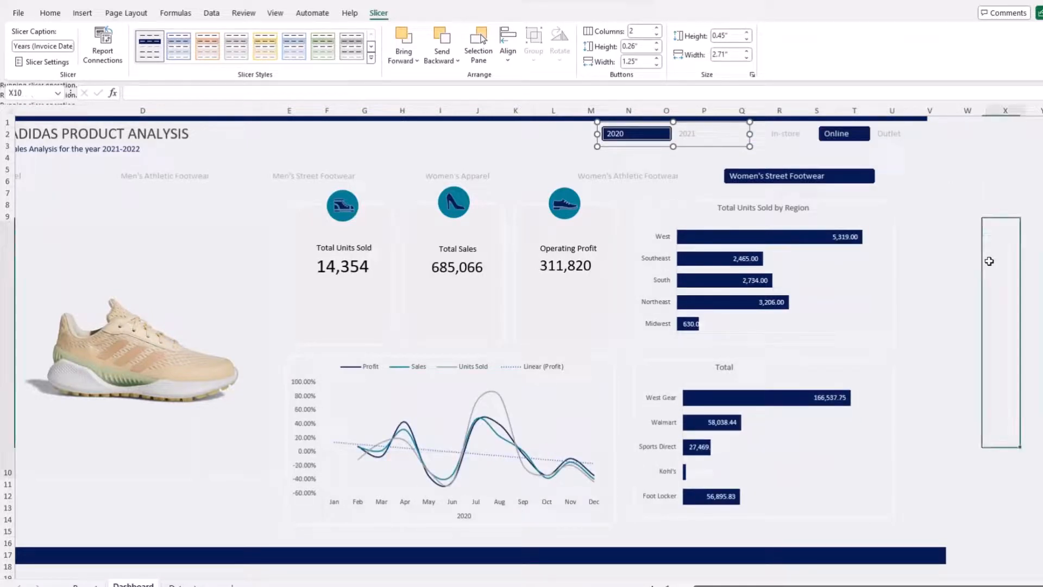
{"action": "left_click", "coordinate": [822, 181]}
{"action": "left_click", "coordinate": [918, 158]}
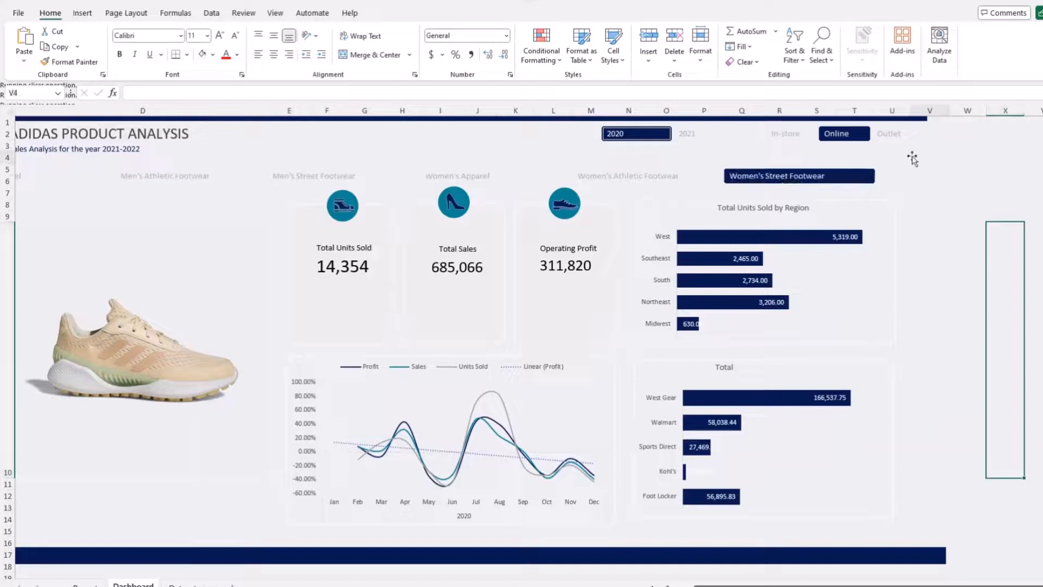
{"action": "left_click", "coordinate": [1008, 297]}
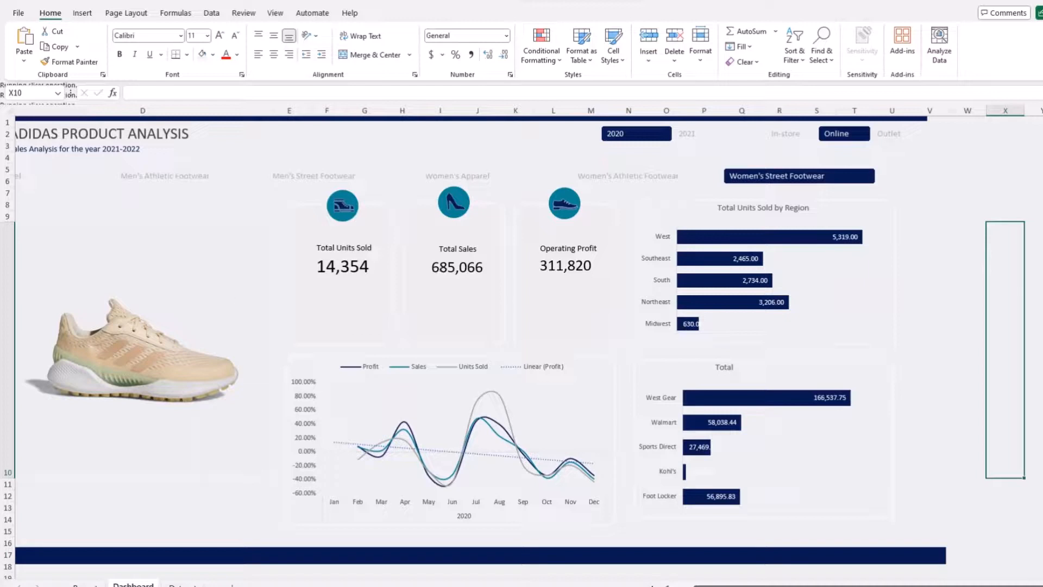
Step: Shorten the dark blue footer rectangle slightly at its right end, closer to the header bar's width
{"action": "scroll", "coordinate": [643, 148], "scroll_direction": "left", "scroll_amount": 3}
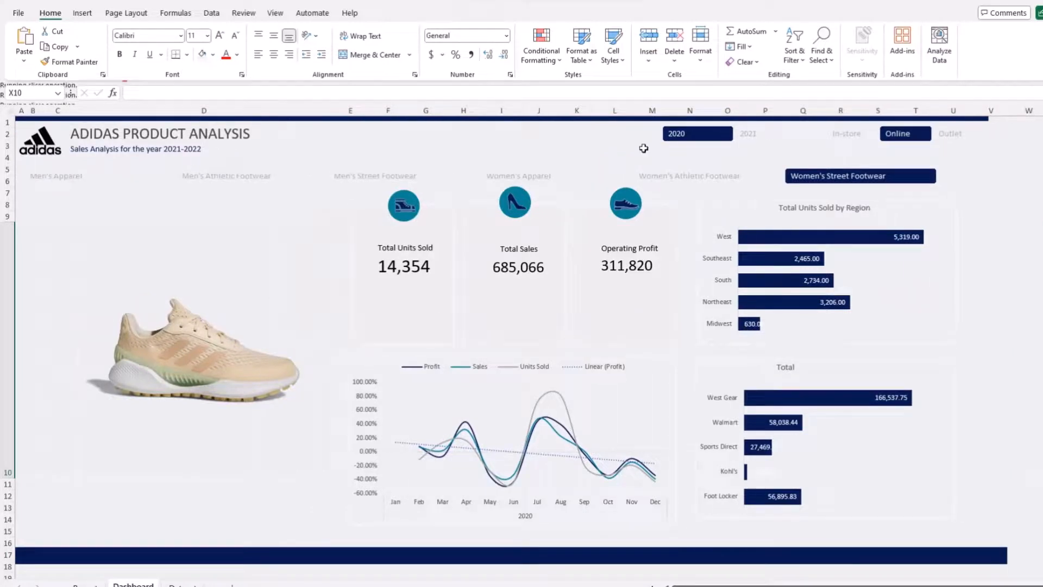
{"action": "left_click", "coordinate": [1019, 177]}
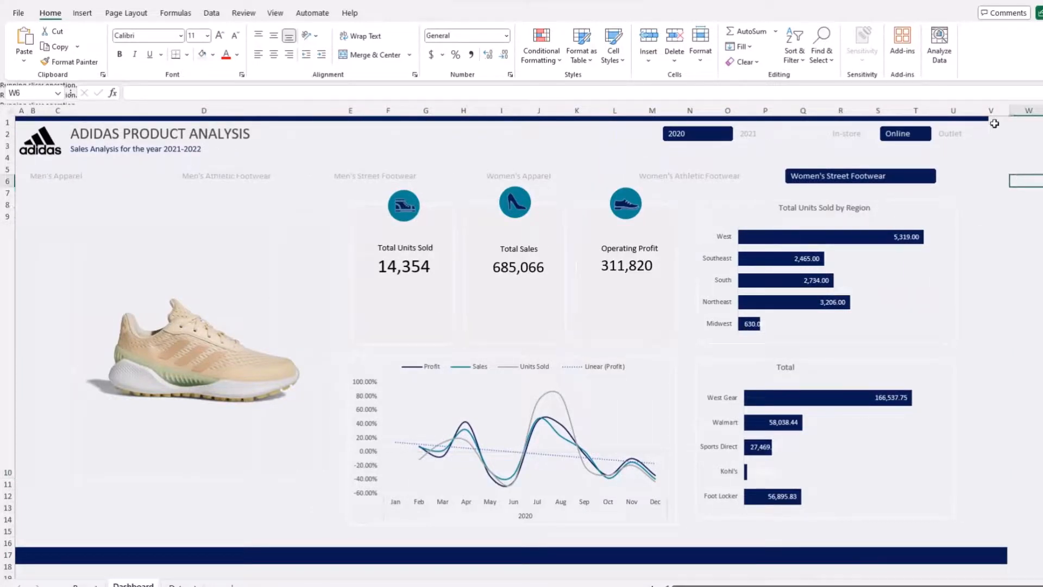
{"action": "left_click", "coordinate": [993, 559]}
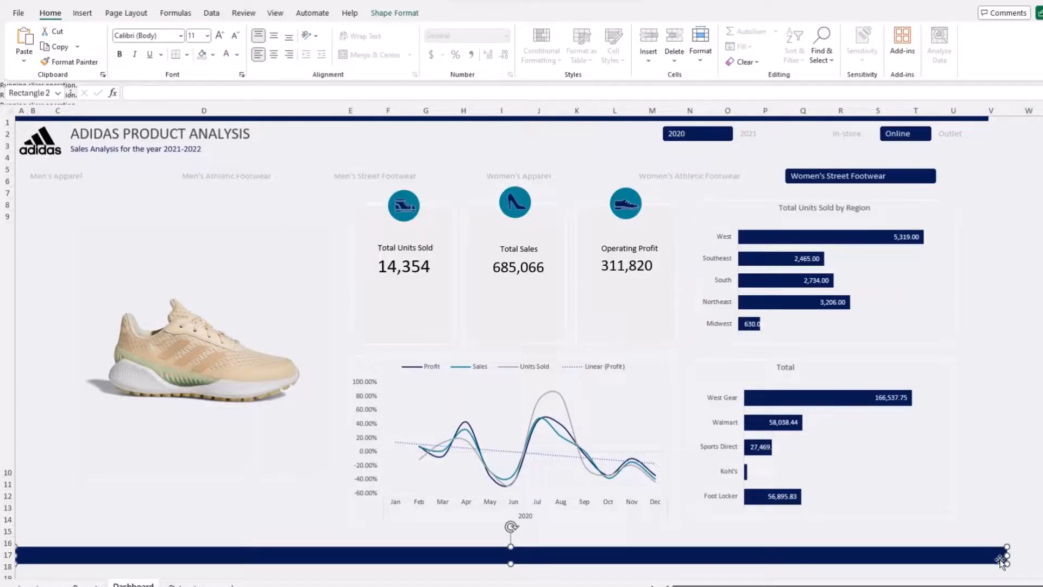
{"action": "left_click_drag", "start_coordinate": [1009, 555], "coordinate": [1006, 554]}
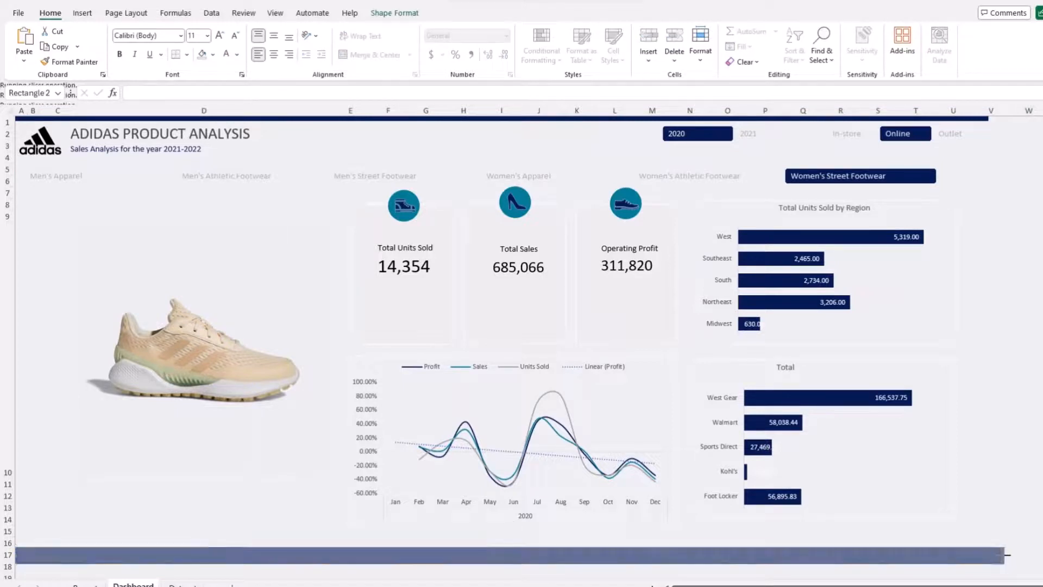
Step: Test the product slicer by filtering to Men's Athletic Footwear and switching to Men's Apparel
{"action": "left_click", "coordinate": [237, 179]}
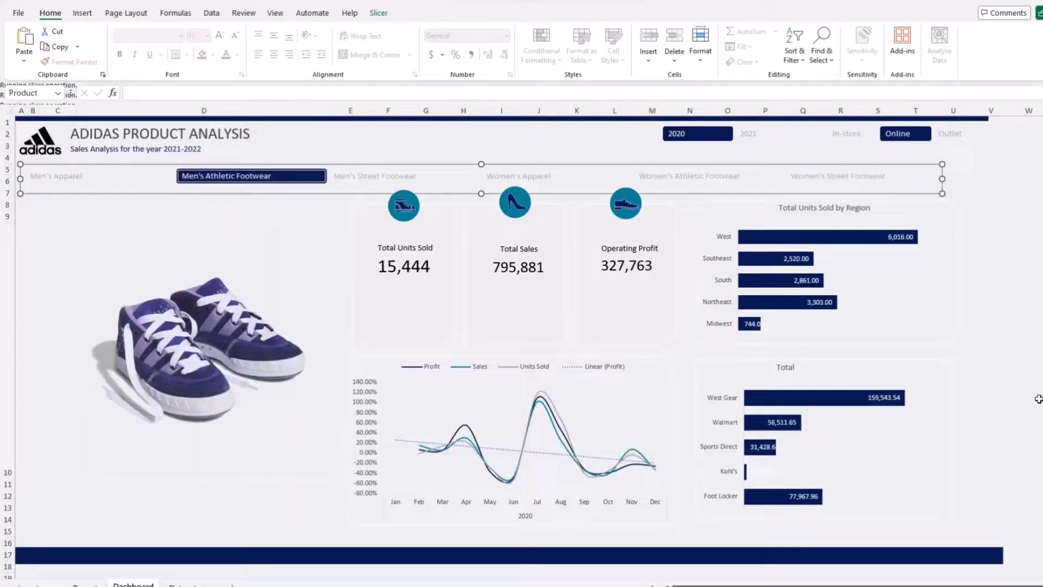
{"action": "left_click", "coordinate": [76, 177]}
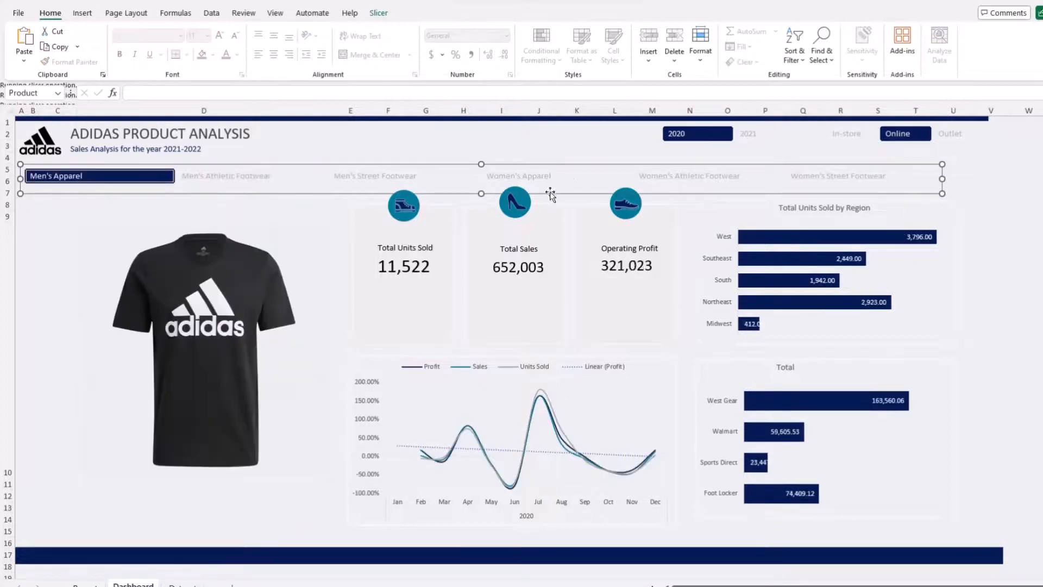
{"action": "left_click", "coordinate": [593, 139]}
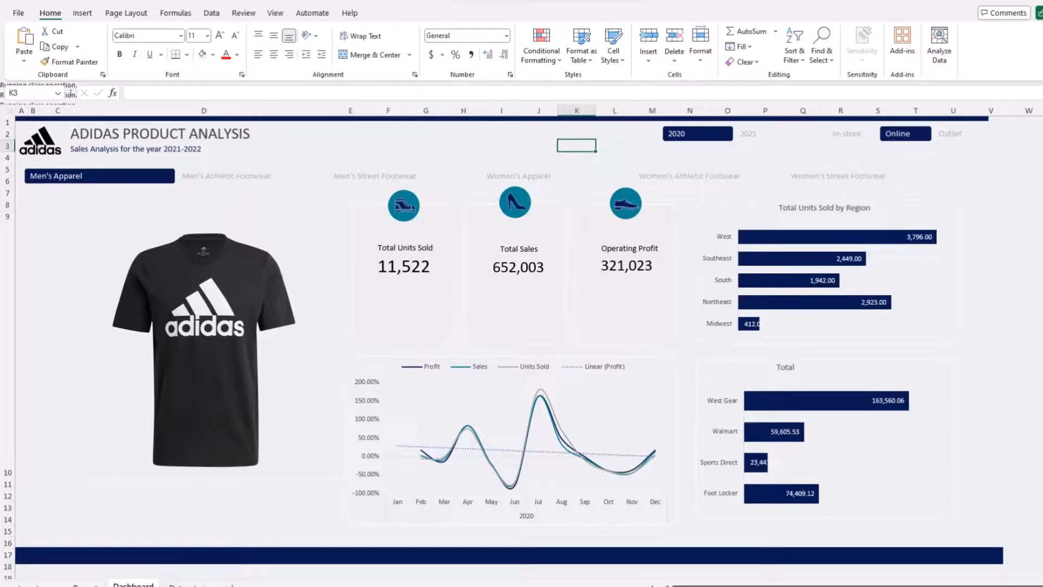
Step: Widen column E on the Report sheet so the Sum of Operating Profit values fit
{"action": "left_click", "coordinate": [86, 584]}
{"action": "scroll", "coordinate": [291, 249], "scroll_direction": "up", "scroll_amount": 5}
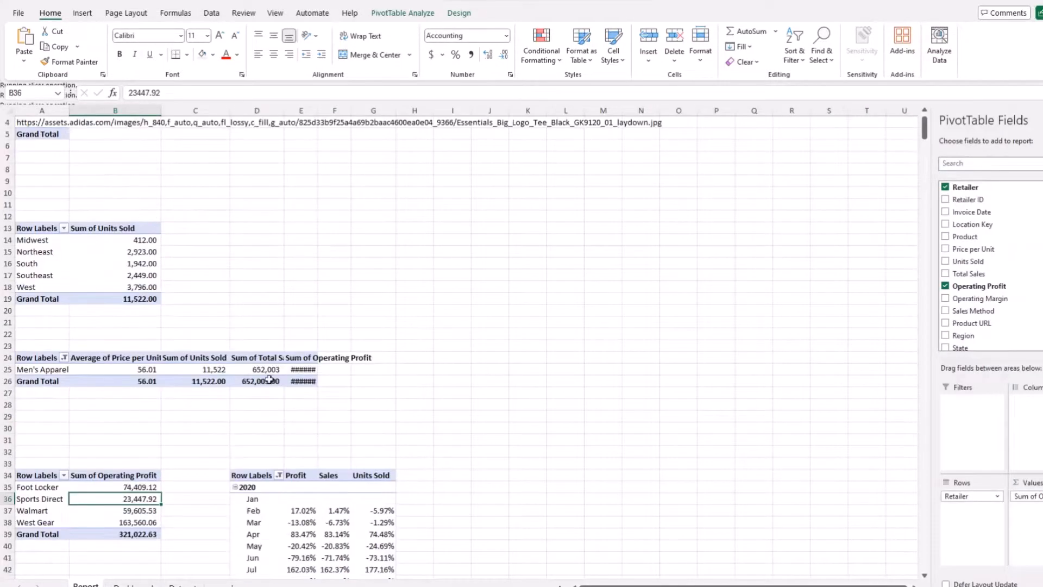
{"action": "left_click_drag", "start_coordinate": [315, 110], "coordinate": [383, 111]}
{"action": "left_click", "coordinate": [384, 335]}
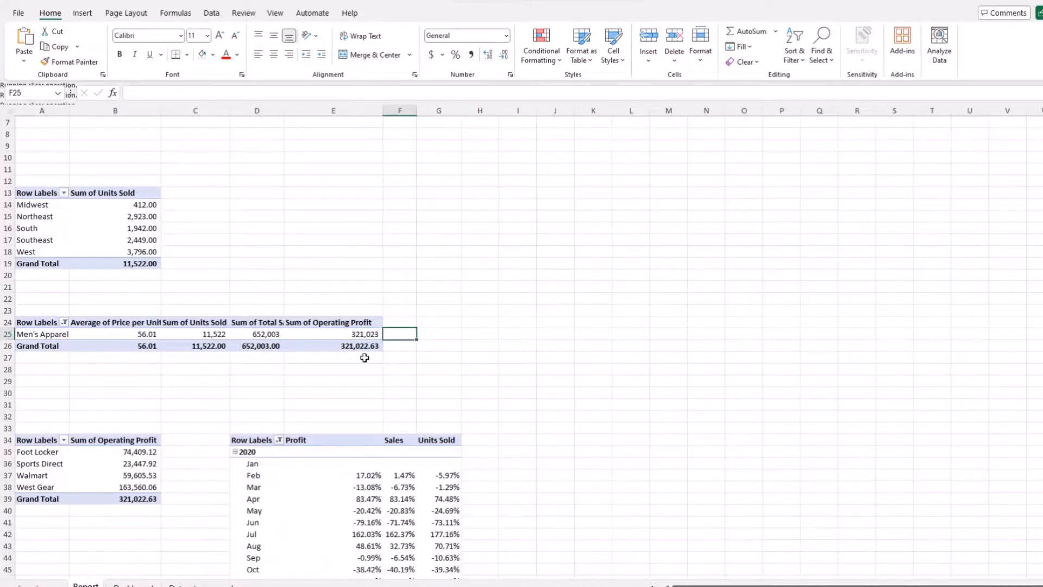
{"action": "left_click", "coordinate": [362, 335]}
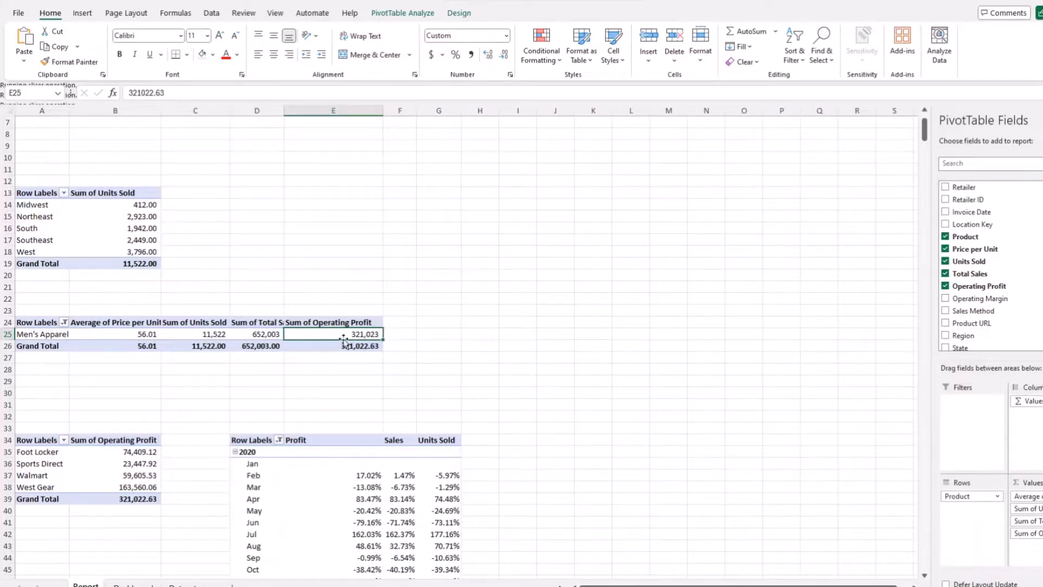
Step: Copy the product summary pivot table in A24:E26 and paste the copy at L24 on the Report sheet
{"action": "left_click_drag", "start_coordinate": [42, 324], "coordinate": [342, 346]}
{"action": "key", "text": "ctrl+c"}
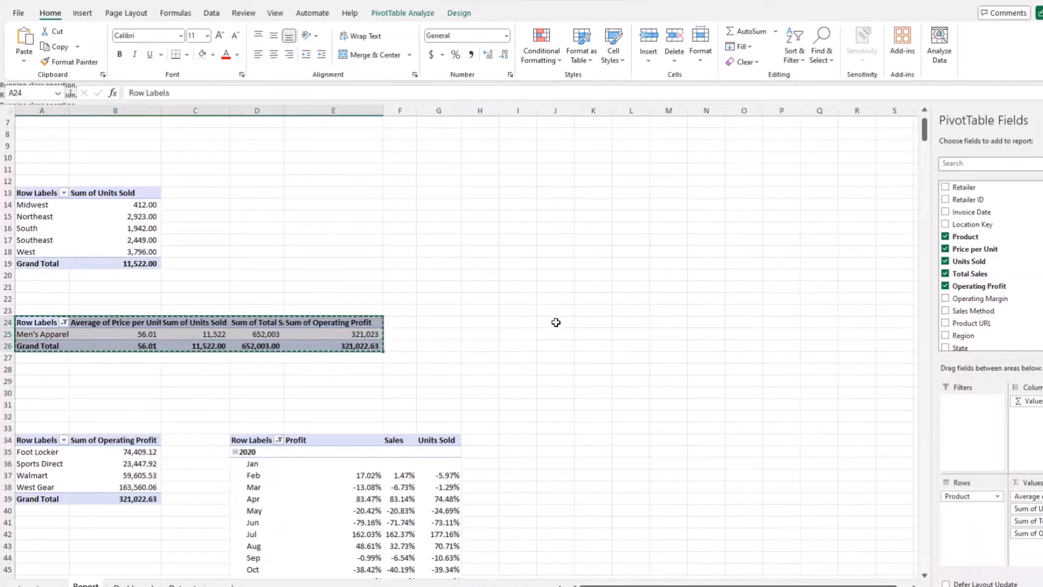
{"action": "left_click", "coordinate": [555, 322]}
{"action": "left_click", "coordinate": [624, 322]}
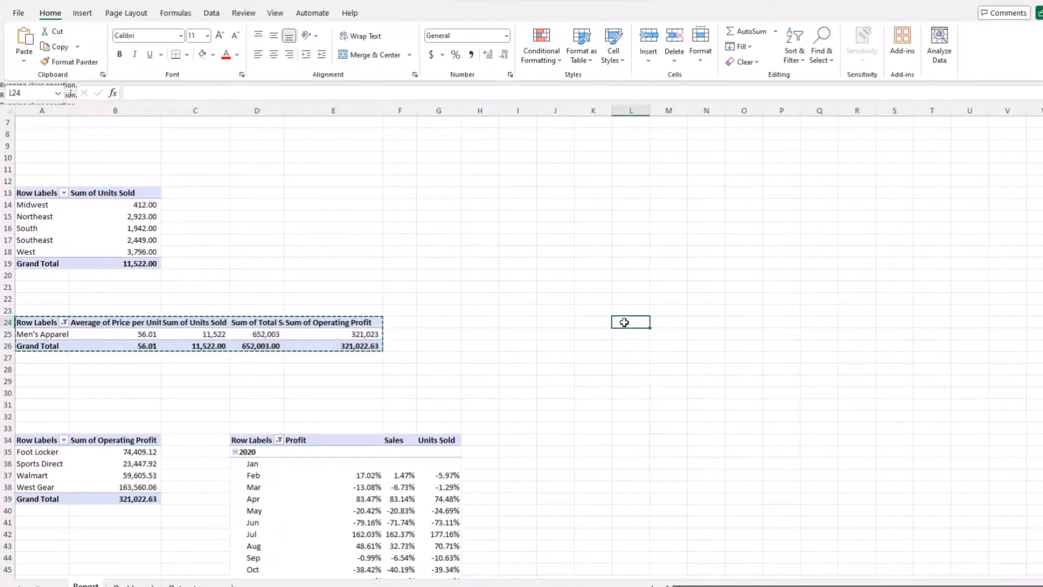
{"action": "key", "text": "ctrl+v"}
{"action": "left_click", "coordinate": [668, 331]}
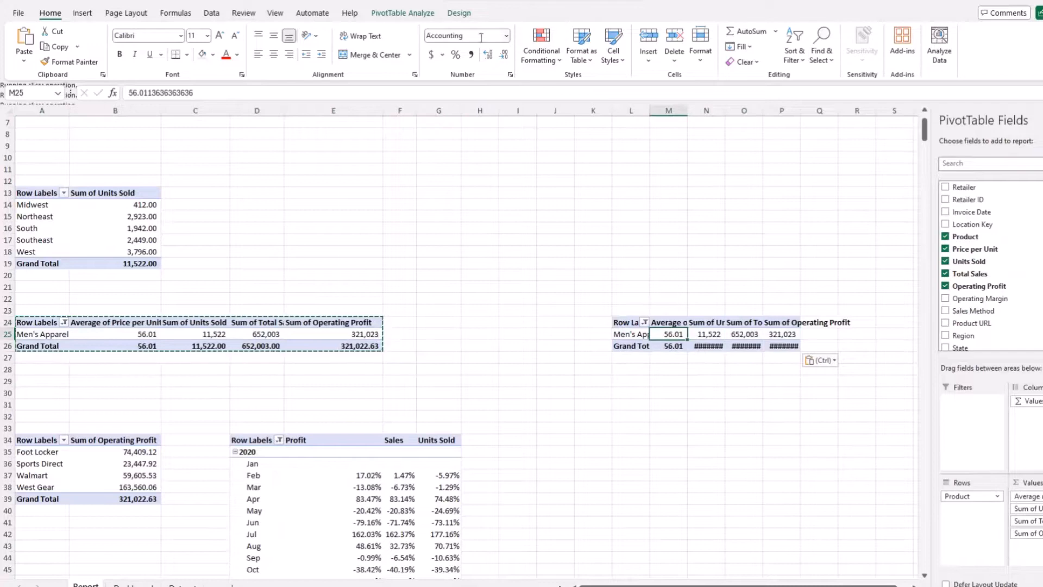
{"action": "left_click", "coordinate": [402, 12]}
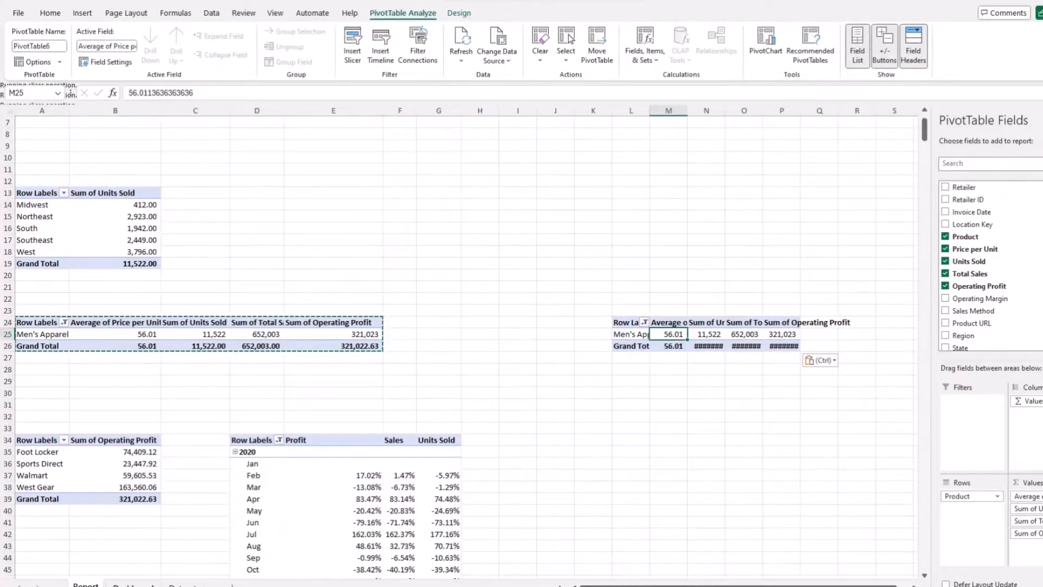
Step: Disconnect the dashboard's Product slicer from PivotTable6, the pasted copy of the product summary
{"action": "left_click", "coordinate": [133, 584]}
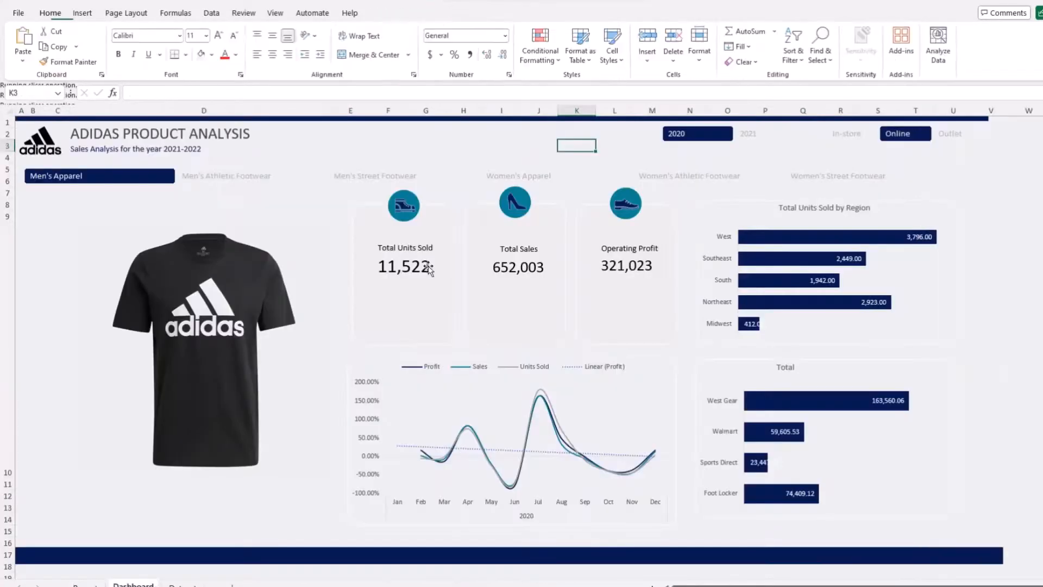
{"action": "right_click", "coordinate": [190, 176]}
{"action": "left_click", "coordinate": [265, 345]}
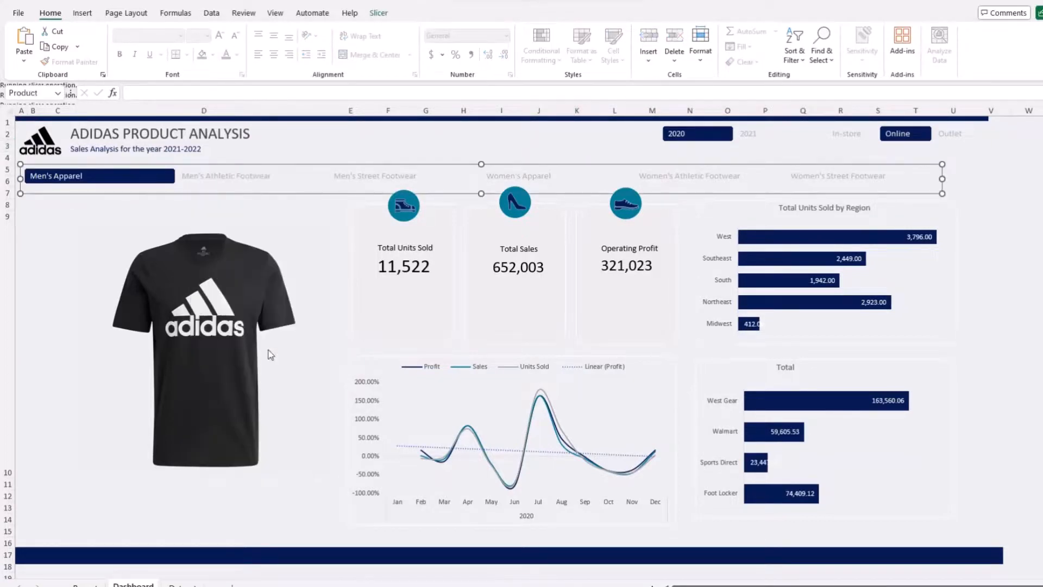
{"action": "scroll", "coordinate": [228, 385], "scroll_direction": "down", "scroll_amount": 2}
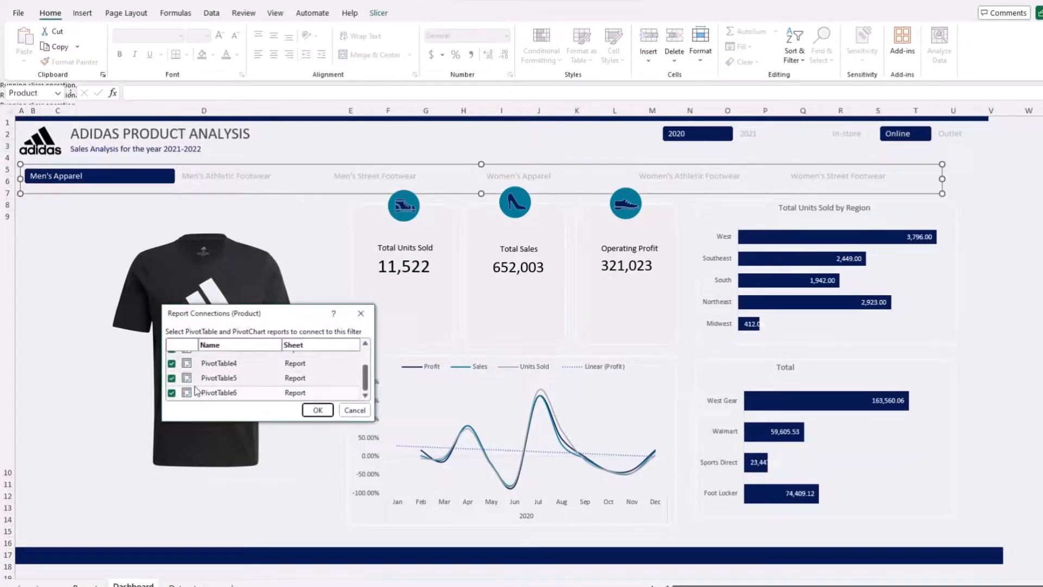
{"action": "left_click", "coordinate": [171, 394]}
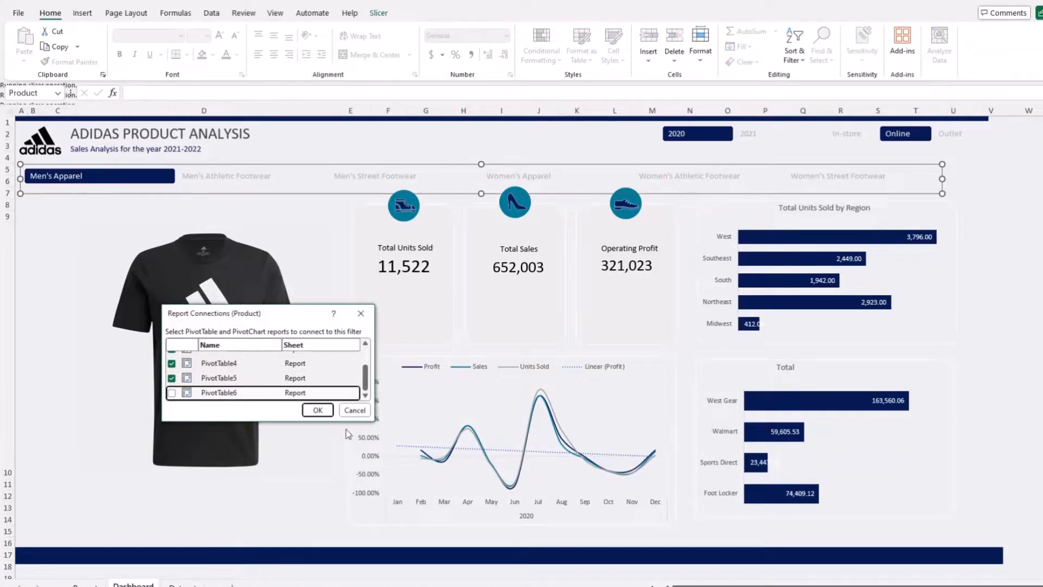
{"action": "left_click", "coordinate": [320, 410]}
Step: Filter the copied product summary pivot table at L24 on the Report sheet to include all six products
{"action": "left_click", "coordinate": [92, 586]}
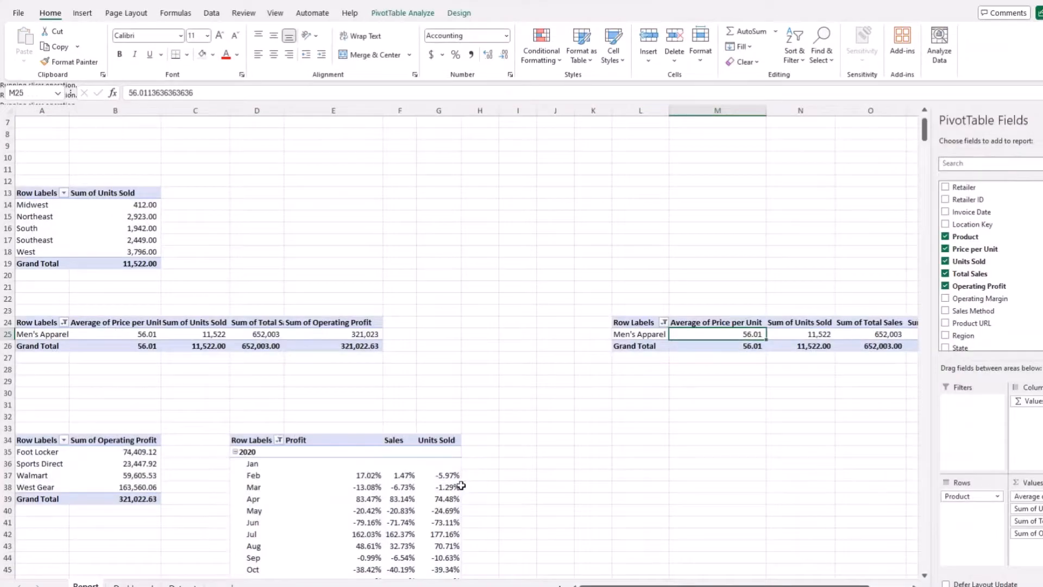
{"action": "left_click", "coordinate": [643, 335]}
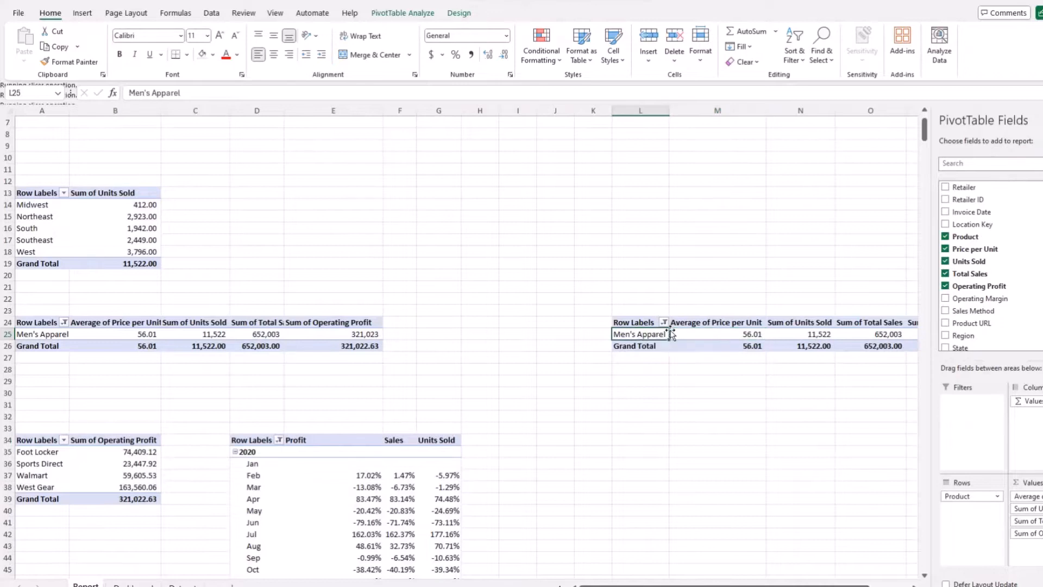
{"action": "left_click", "coordinate": [662, 323]}
{"action": "left_click", "coordinate": [546, 478]}
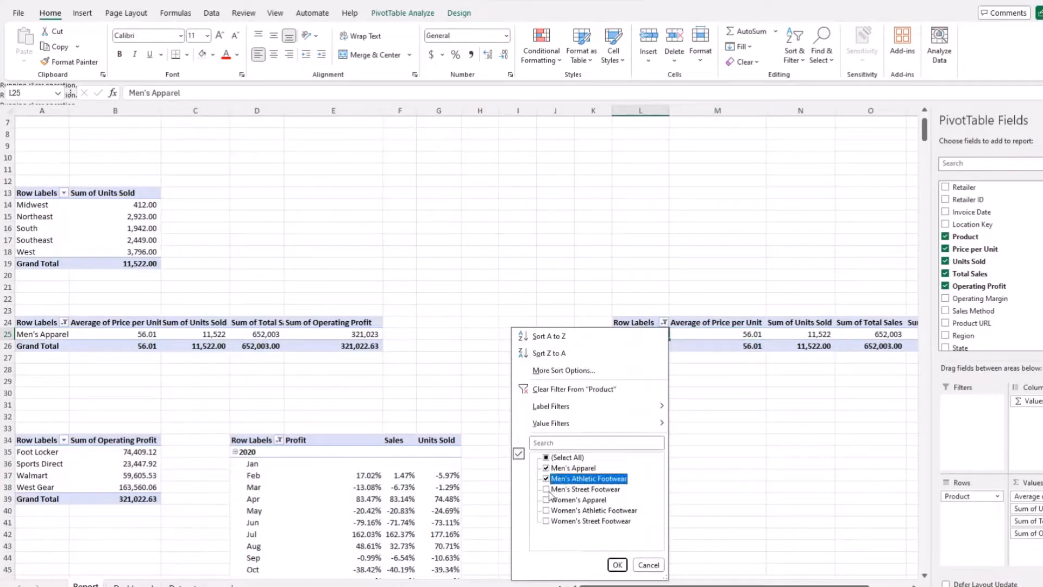
{"action": "left_click", "coordinate": [545, 488]}
{"action": "left_click", "coordinate": [545, 500]}
{"action": "left_click", "coordinate": [546, 510]}
{"action": "left_click", "coordinate": [546, 520]}
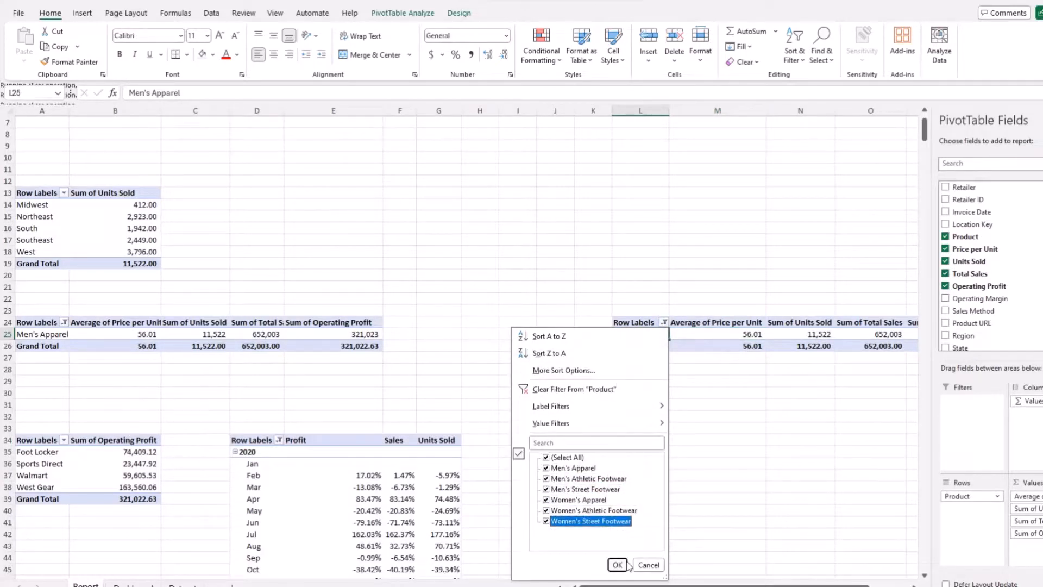
{"action": "left_click", "coordinate": [617, 564]}
{"action": "left_click", "coordinate": [657, 369]}
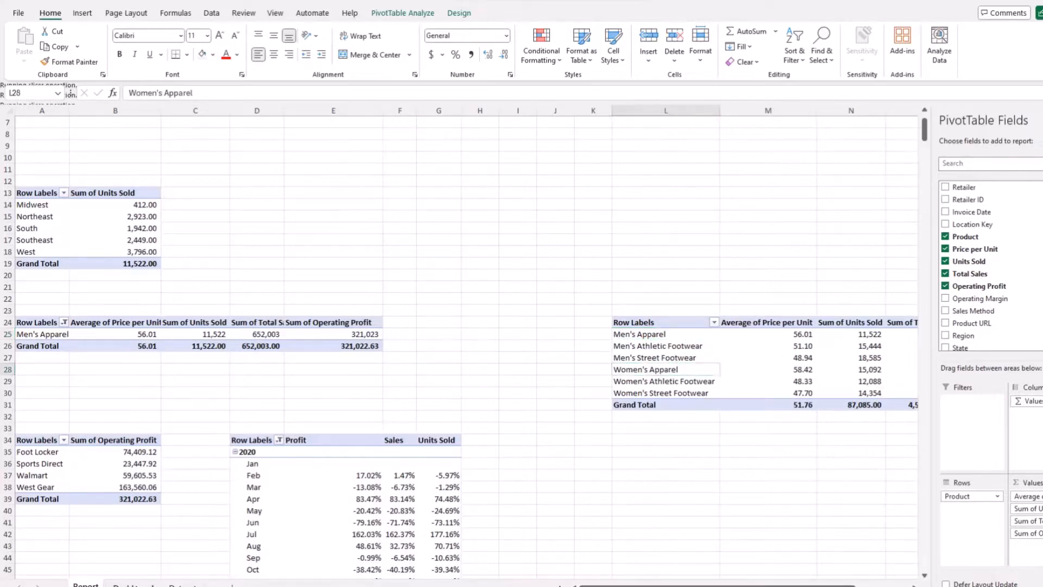
Step: Switch the dashboard's product slicer to Men's Street Footwear to test the pivot tables, and widen column E on the Report sheet to fit
{"action": "left_click", "coordinate": [142, 584]}
{"action": "left_click", "coordinate": [415, 178]}
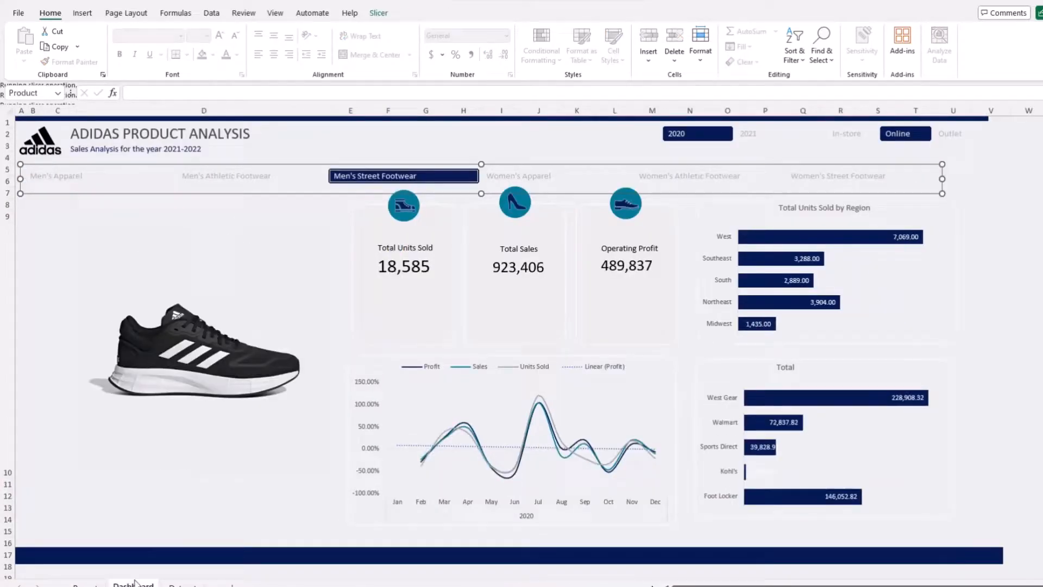
{"action": "left_click", "coordinate": [86, 585]}
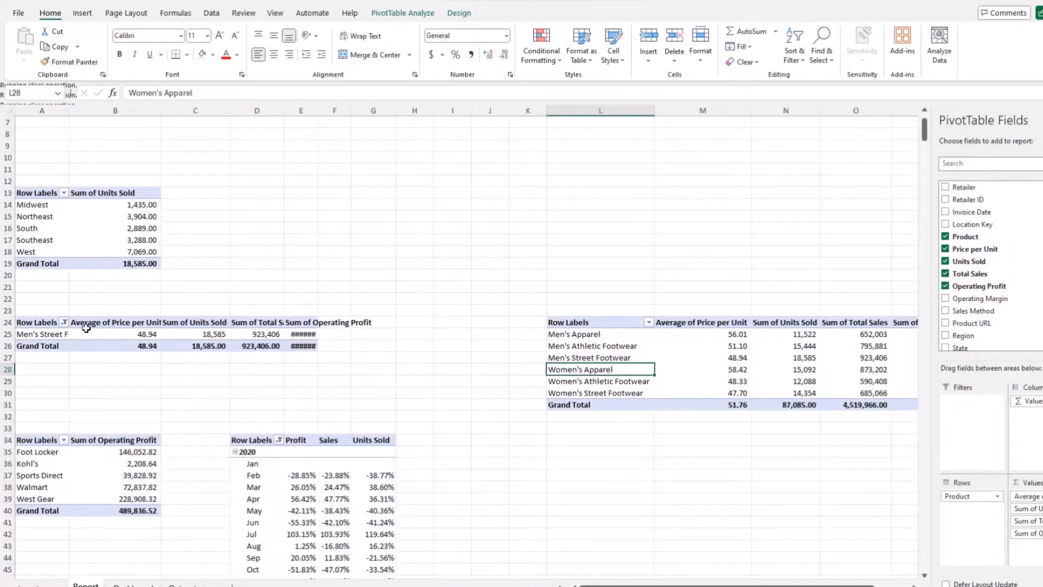
{"action": "scroll", "coordinate": [744, 363], "scroll_direction": "right", "scroll_amount": 3}
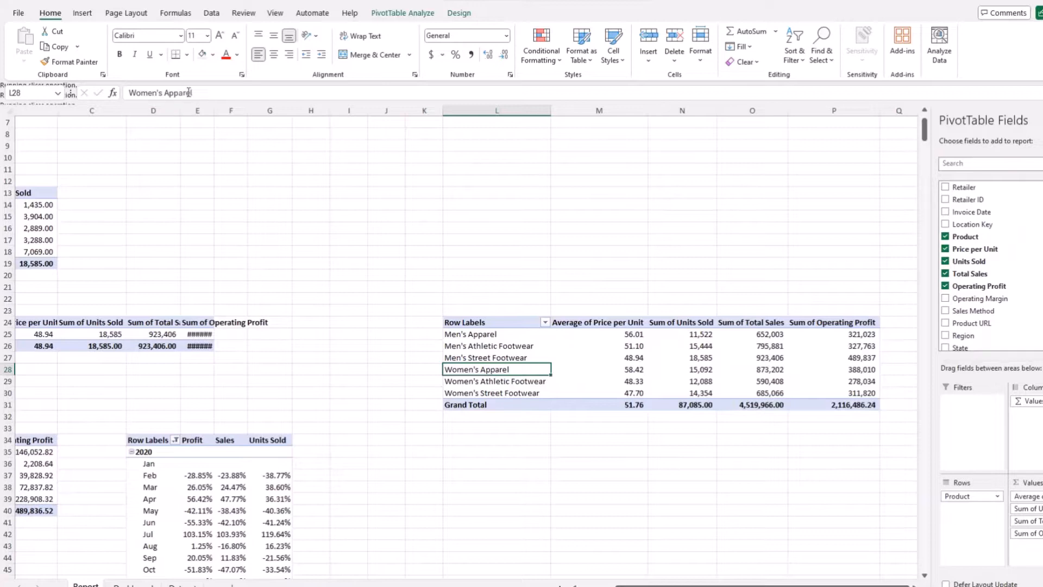
{"action": "double_click", "coordinate": [213, 110]}
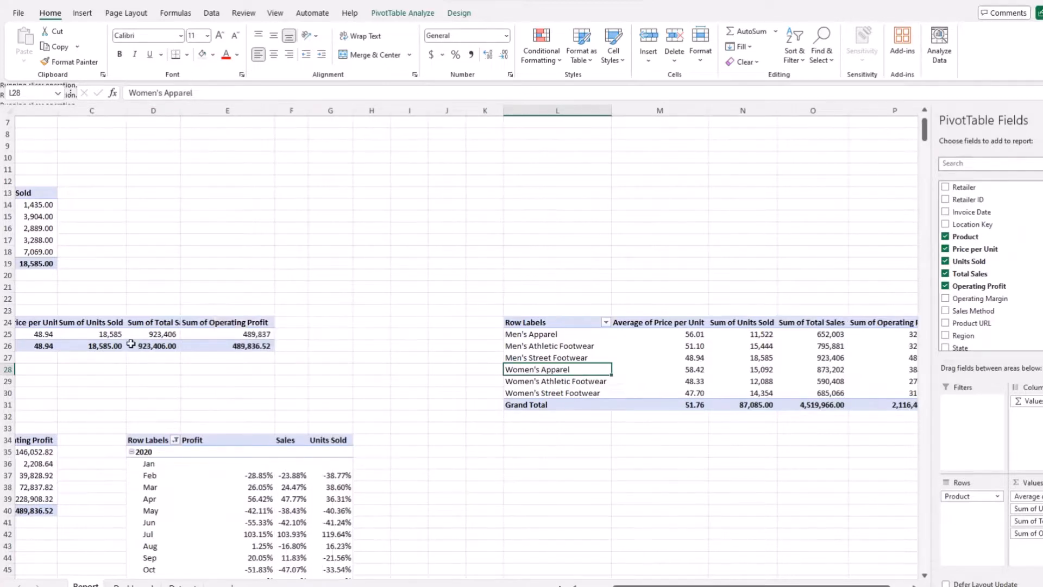
Step: Add the header % Unit Sold in F24 and calculate the product's share of all units in F25 with =C25/N31
{"action": "left_click", "coordinate": [298, 323]}
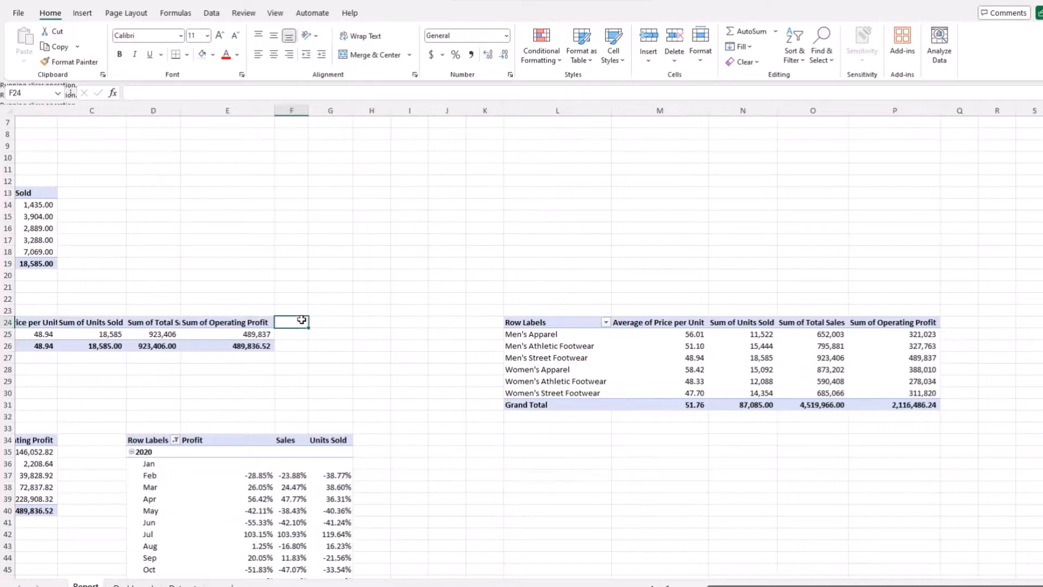
{"action": "type", "text": "% Unit SOld"}
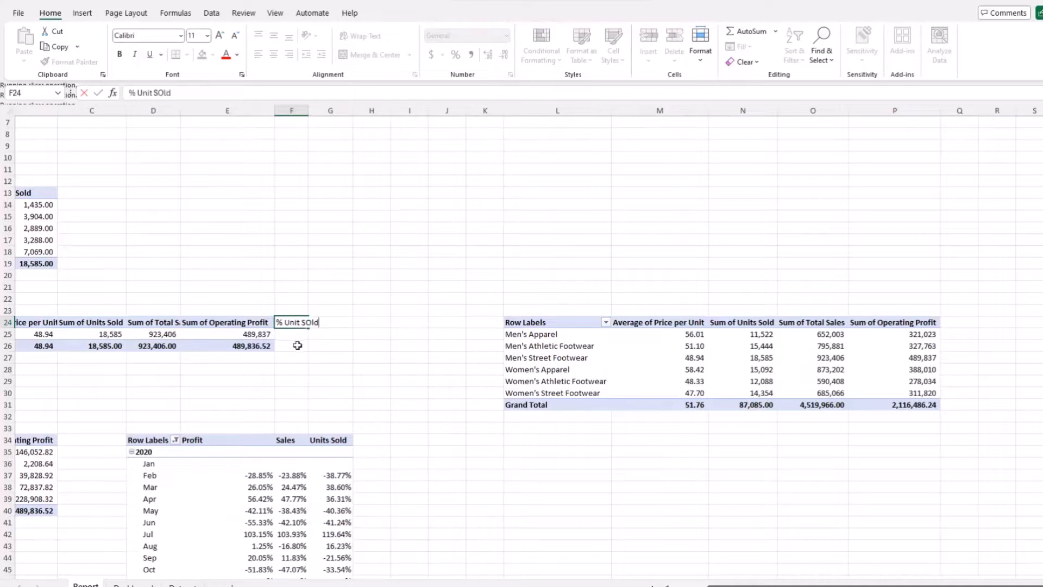
{"action": "left_click", "coordinate": [298, 335]}
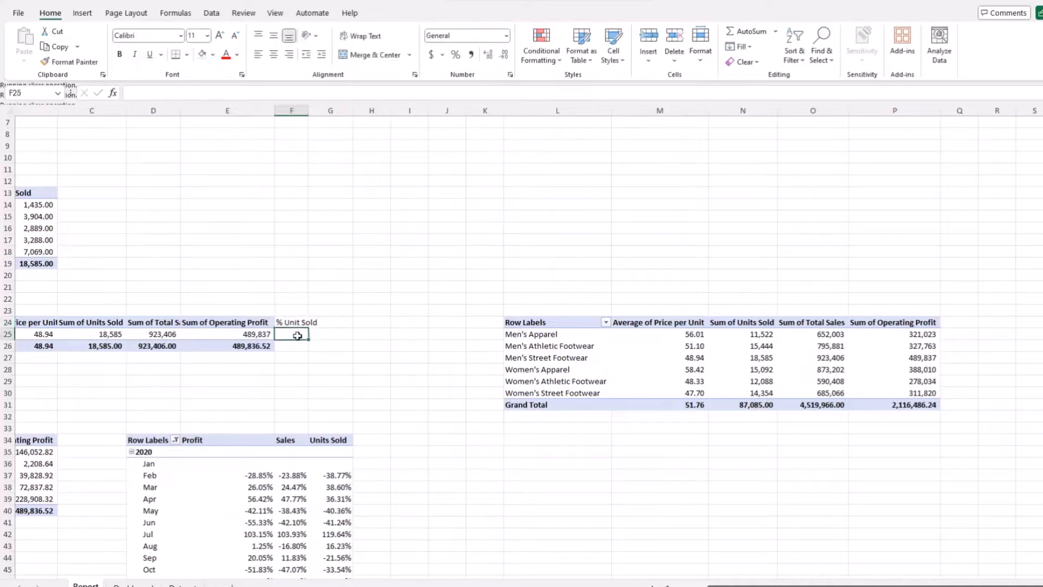
{"action": "type", "text": "="}
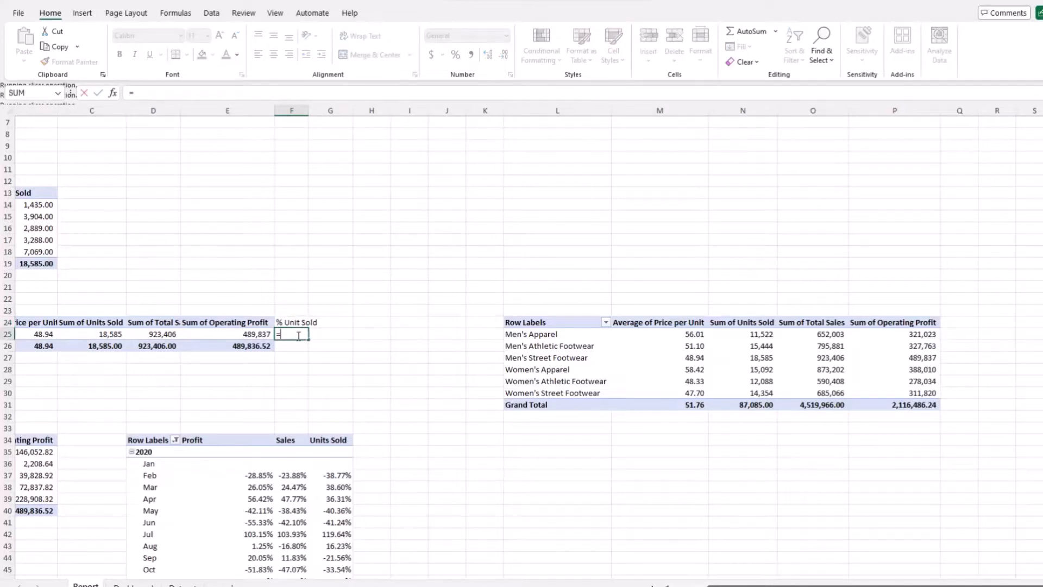
{"action": "left_click", "coordinate": [111, 333]}
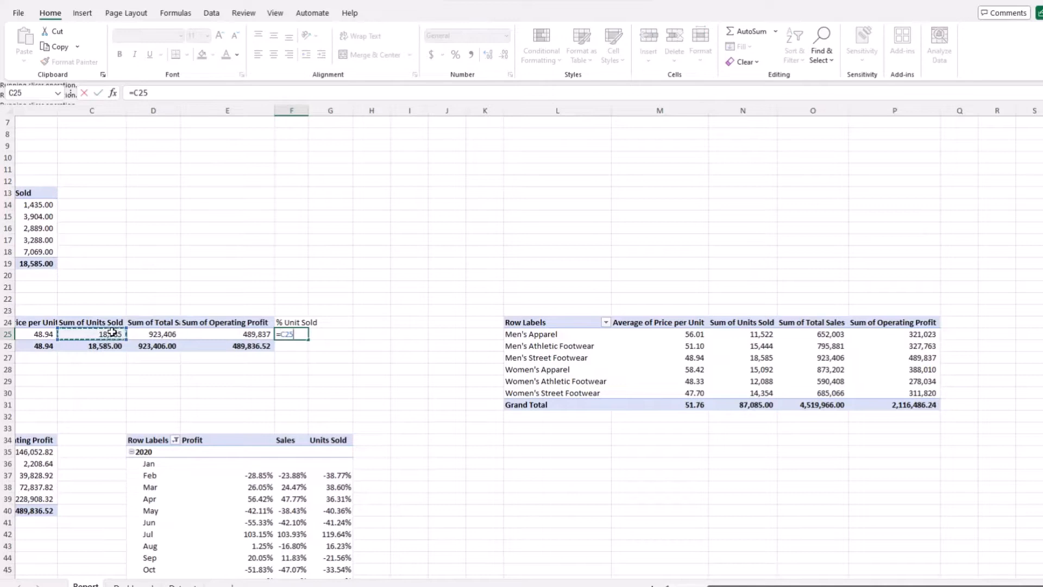
{"action": "type", "text": "/"}
{"action": "left_click", "coordinate": [763, 405]}
{"action": "key", "text": "Return"}
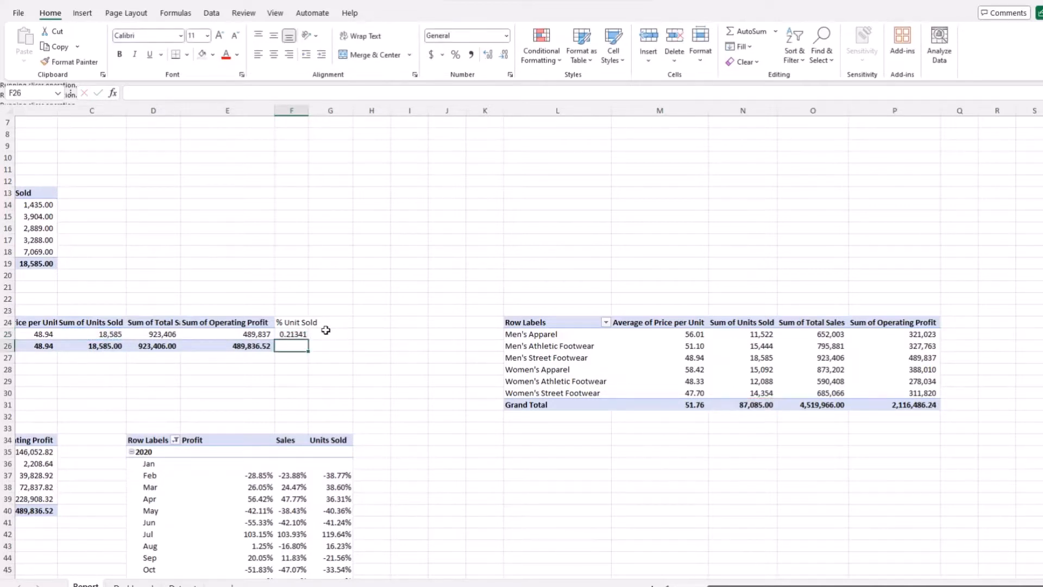
Step: Format F25 as a percentage and make the % Unit Sold header bold in a slightly wider column F
{"action": "left_click", "coordinate": [301, 333]}
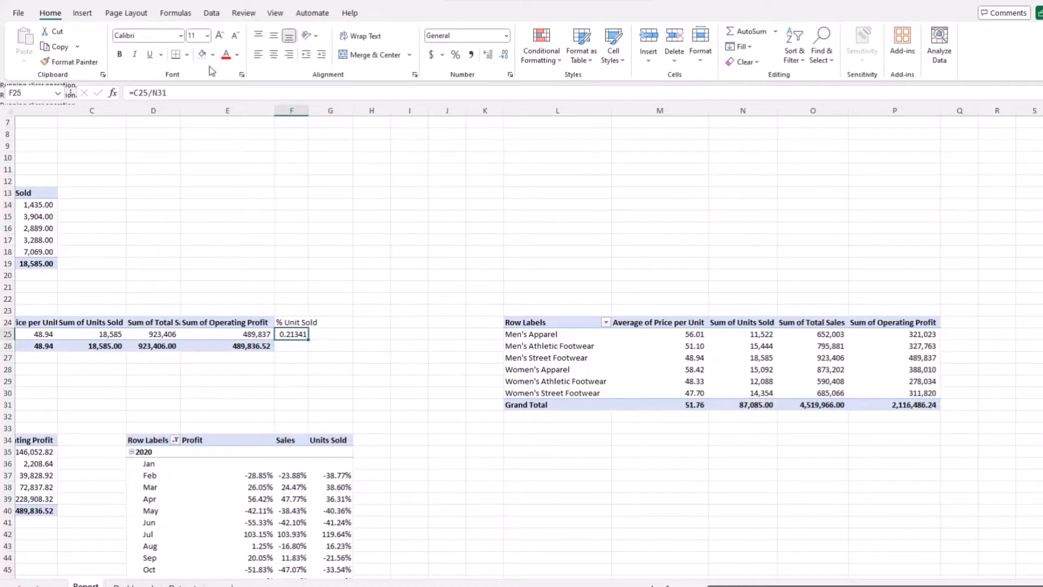
{"action": "left_click", "coordinate": [454, 55]}
{"action": "left_click_drag", "start_coordinate": [304, 110], "coordinate": [315, 111]}
{"action": "left_click", "coordinate": [302, 322]}
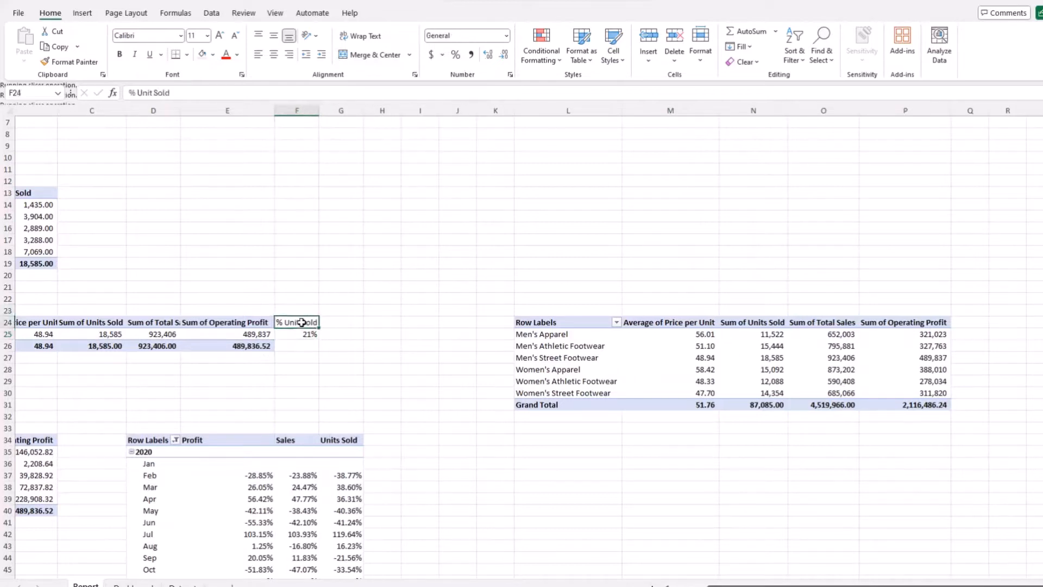
Step: Add the header % Sales in G24 and calculate the product's share of total sales in G25 with =D25/O31
{"action": "left_click", "coordinate": [342, 322]}
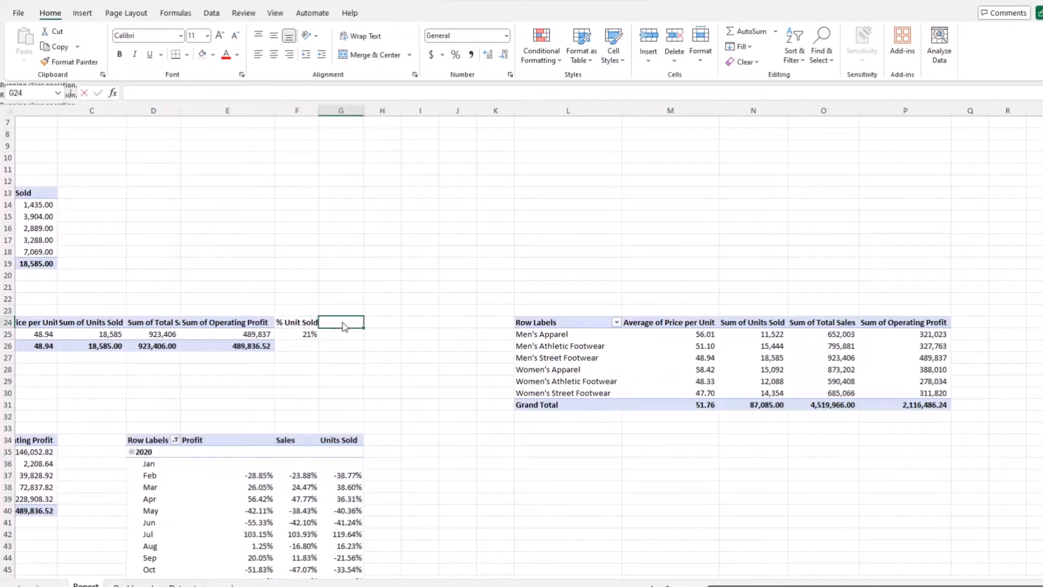
{"action": "double_click", "coordinate": [343, 322]}
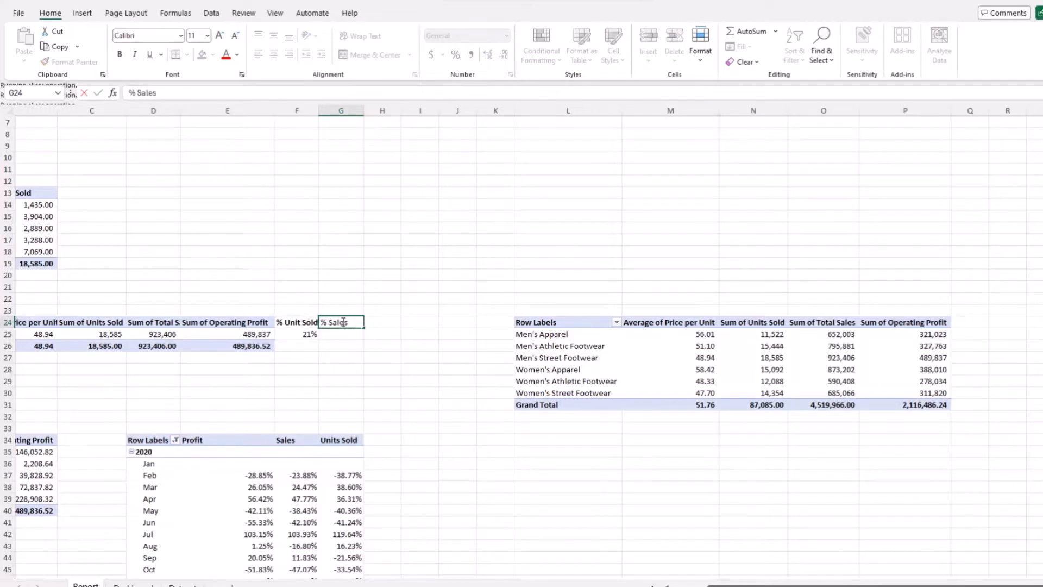
{"action": "key", "text": "Return"}
{"action": "type", "text": "="}
{"action": "key", "text": "Left"}
{"action": "key", "text": "Left"}
{"action": "key", "text": "Left"}
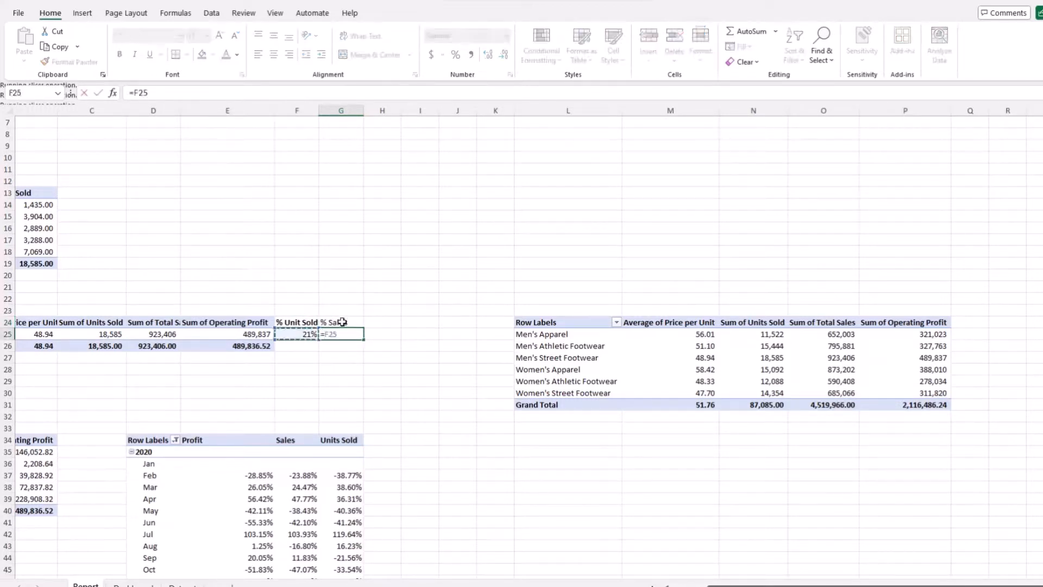
{"action": "type", "text": "/"}
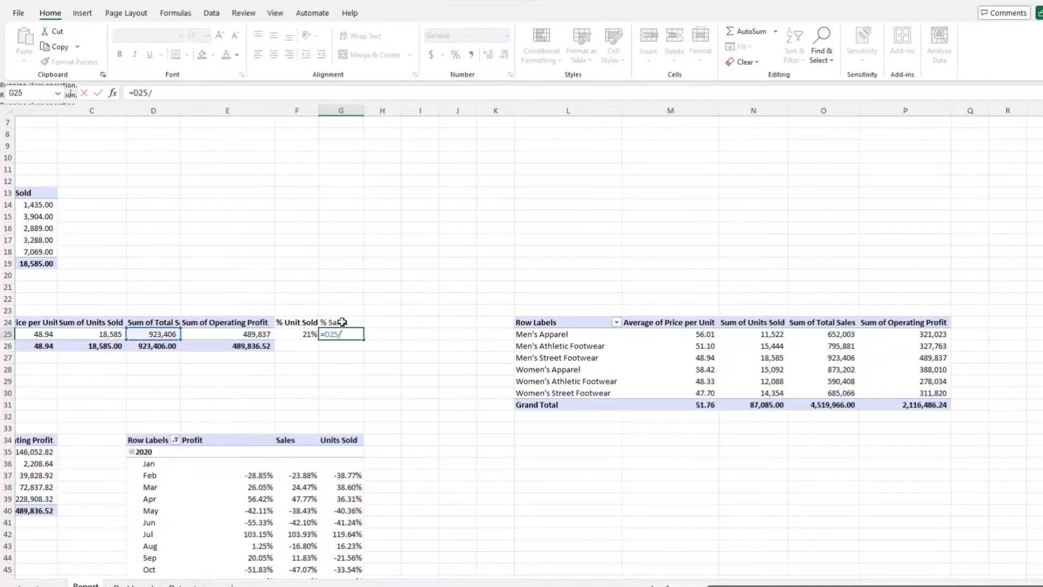
{"action": "left_click", "coordinate": [808, 402]}
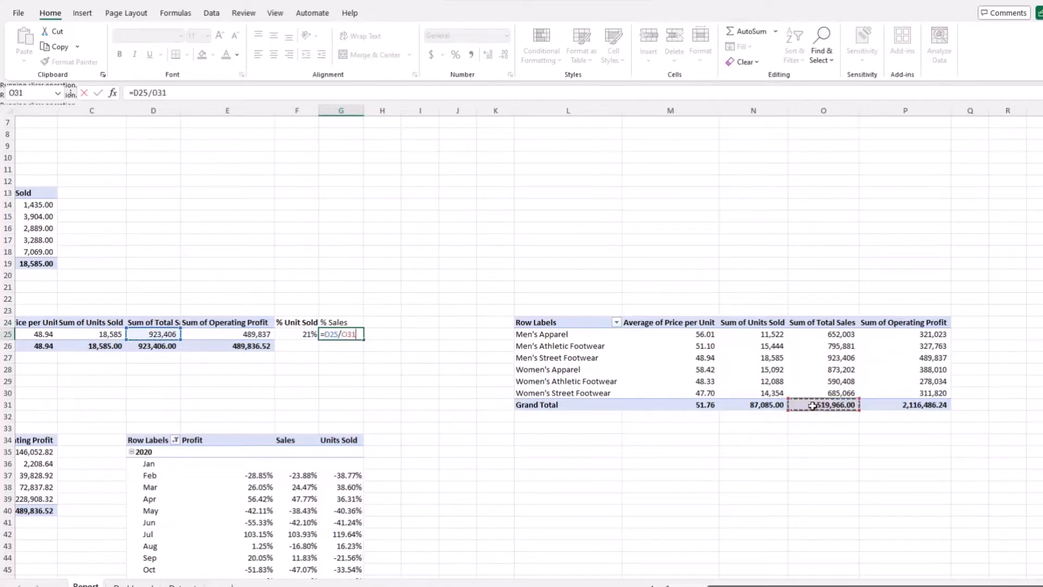
{"action": "key", "text": "Return"}
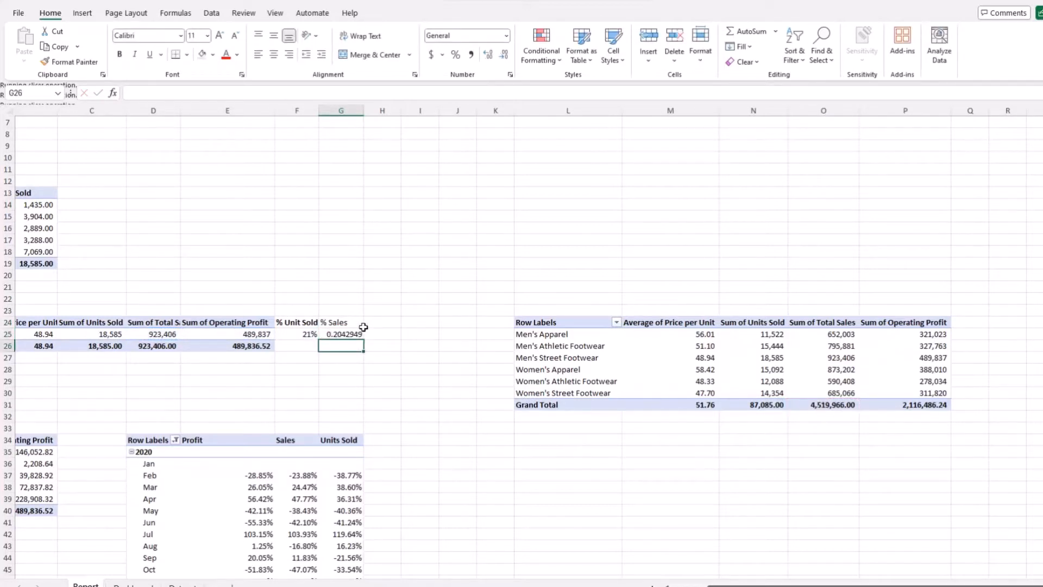
Step: Add the header % Profit in H24 and calculate the product's share of operating profit in H25 with =E25/P31
{"action": "left_click", "coordinate": [370, 321]}
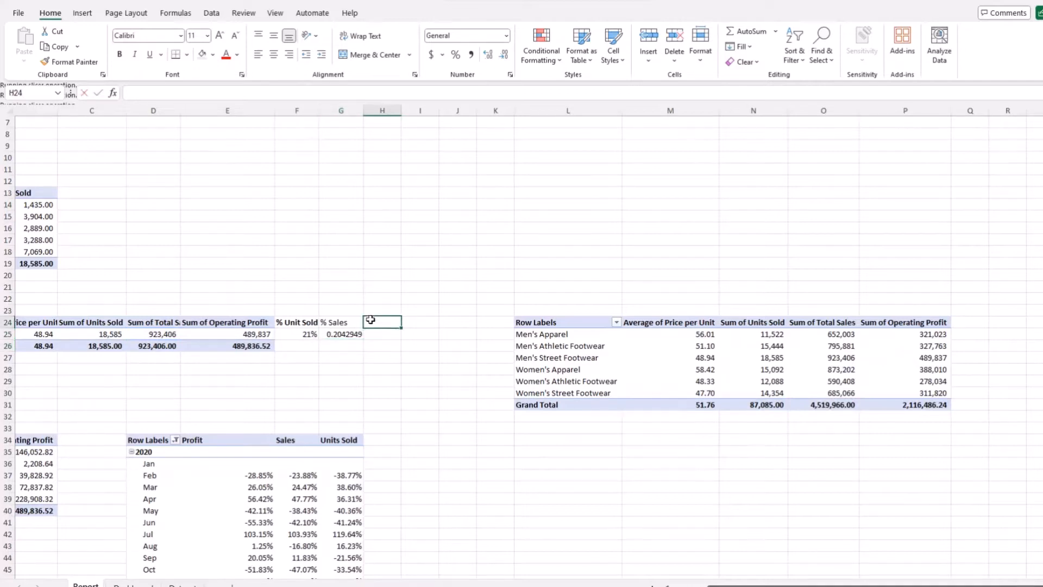
{"action": "type", "text": "% Profit"}
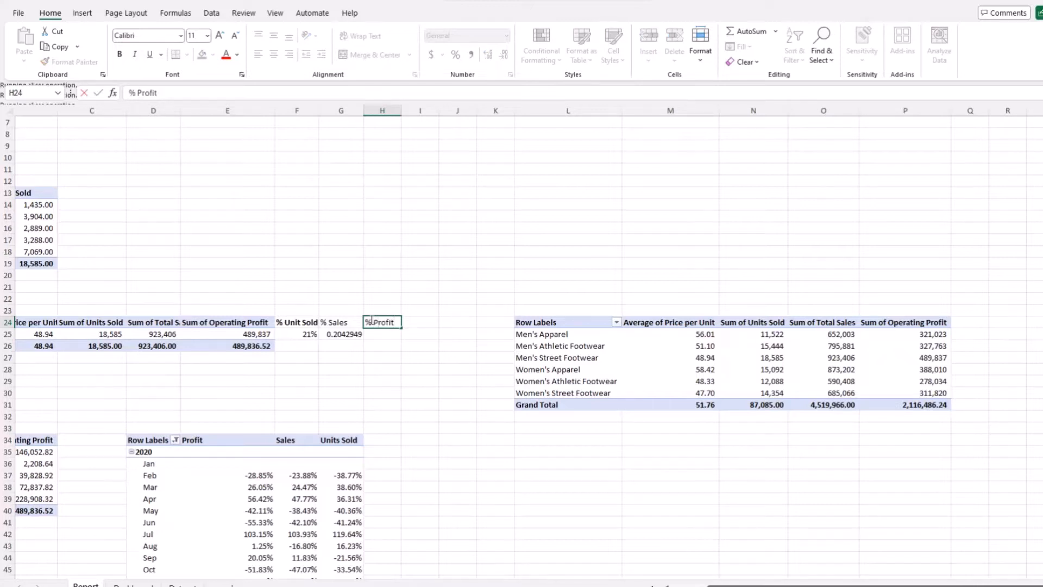
{"action": "key", "text": "Return"}
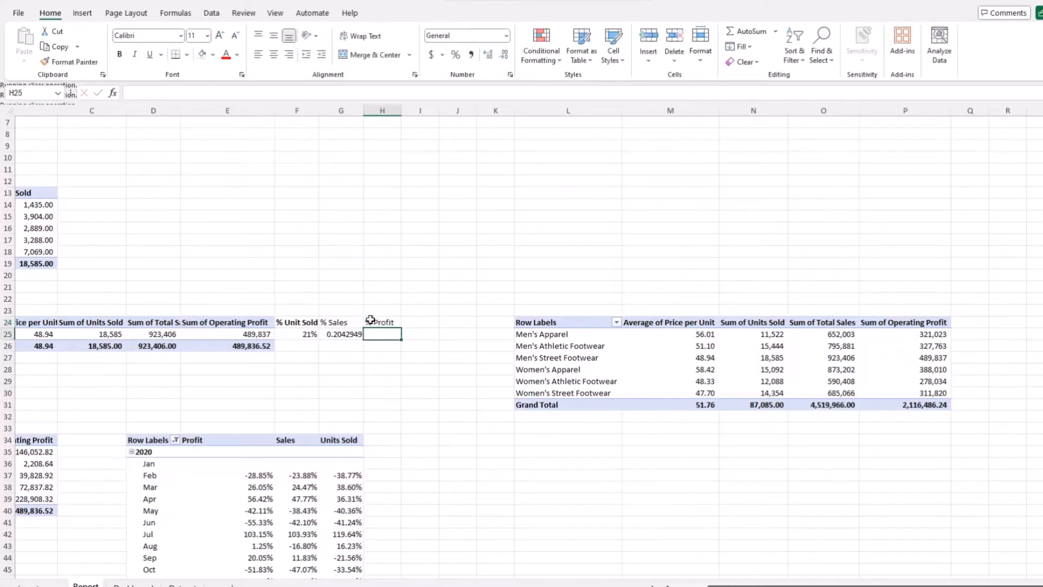
{"action": "type", "text": "="}
{"action": "key", "text": "Left"}
{"action": "key", "text": "Left"}
{"action": "key", "text": "Left"}
{"action": "key", "text": "Left"}
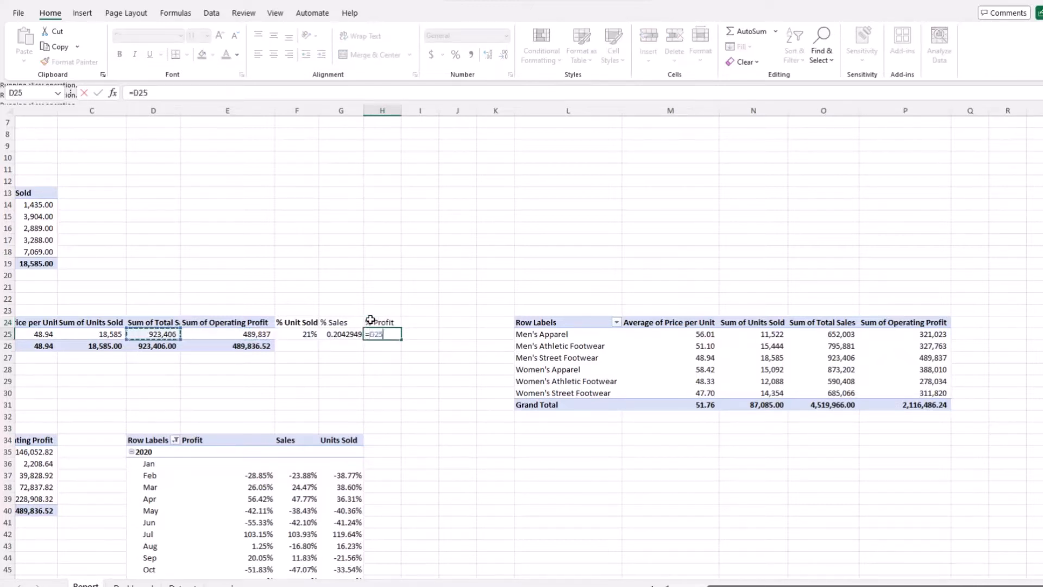
{"action": "key", "text": "Right"}
{"action": "type", "text": "/"}
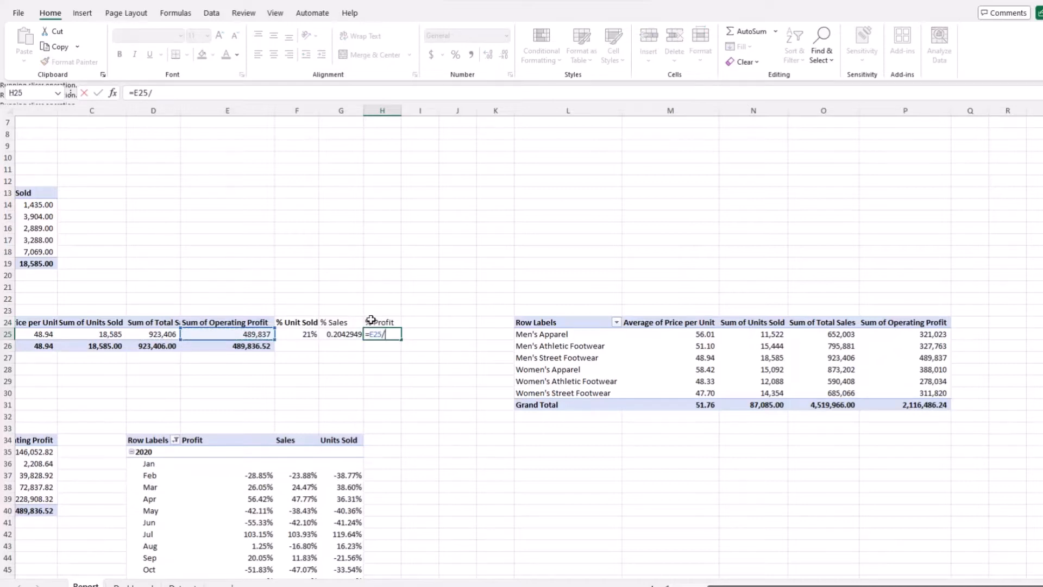
{"action": "left_click", "coordinate": [908, 408]}
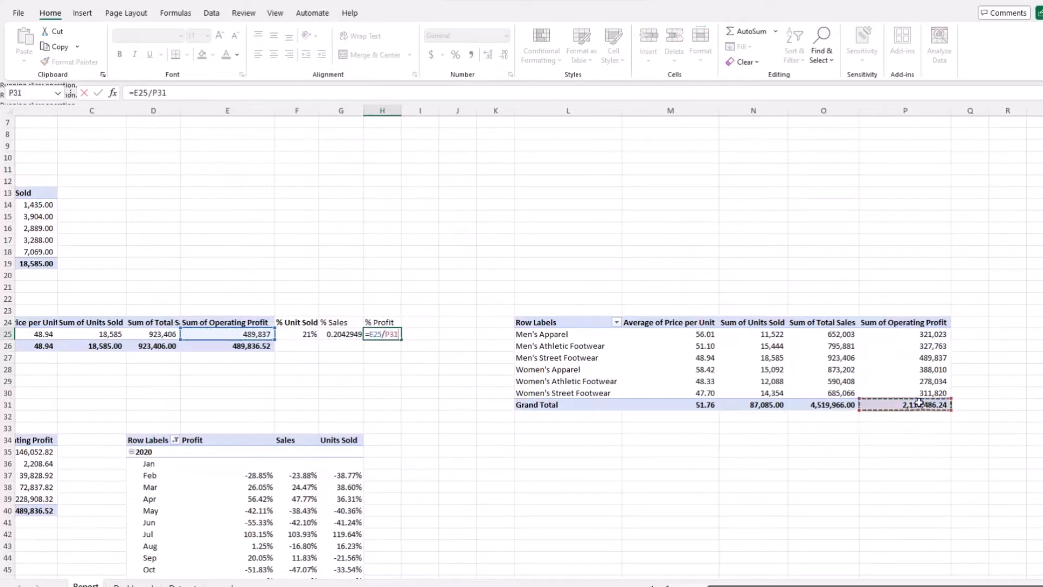
{"action": "key", "text": "Return"}
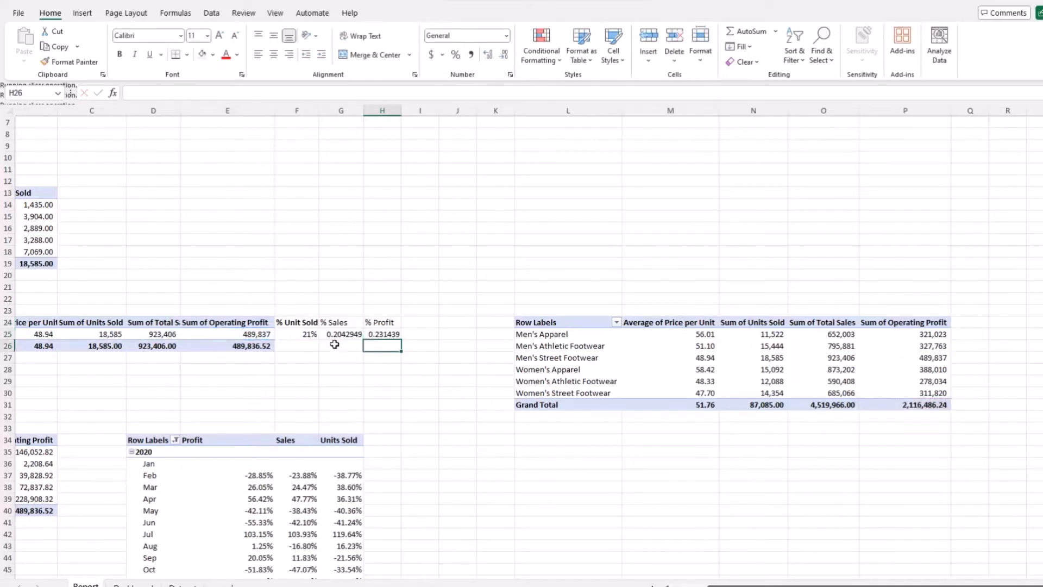
Step: Format the % Sales and % Profit values in G25:H25 as percentages
{"action": "left_click_drag", "start_coordinate": [348, 332], "coordinate": [396, 321]}
{"action": "left_click", "coordinate": [458, 59]}
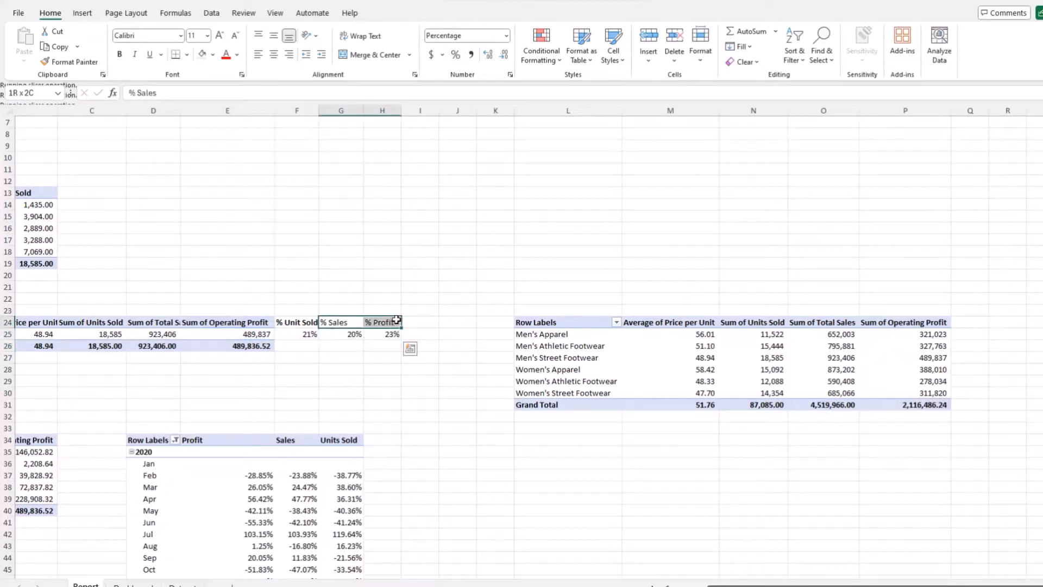
{"action": "left_click", "coordinate": [358, 372]}
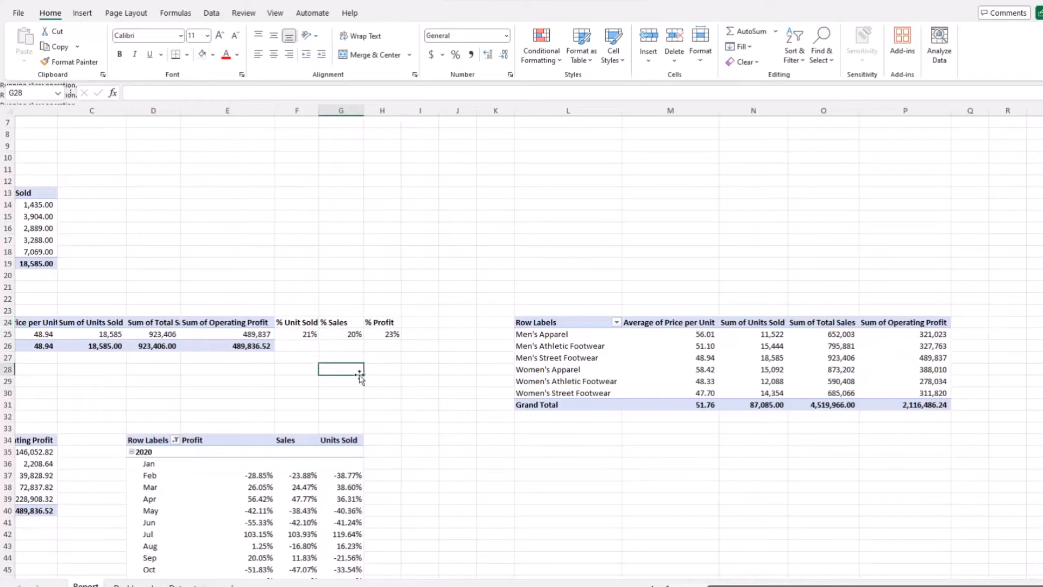
Step: Add a text box beneath the Total Units Sold figure on the Dashboard sheet and link it to =Report!F25
{"action": "left_click", "coordinate": [133, 585]}
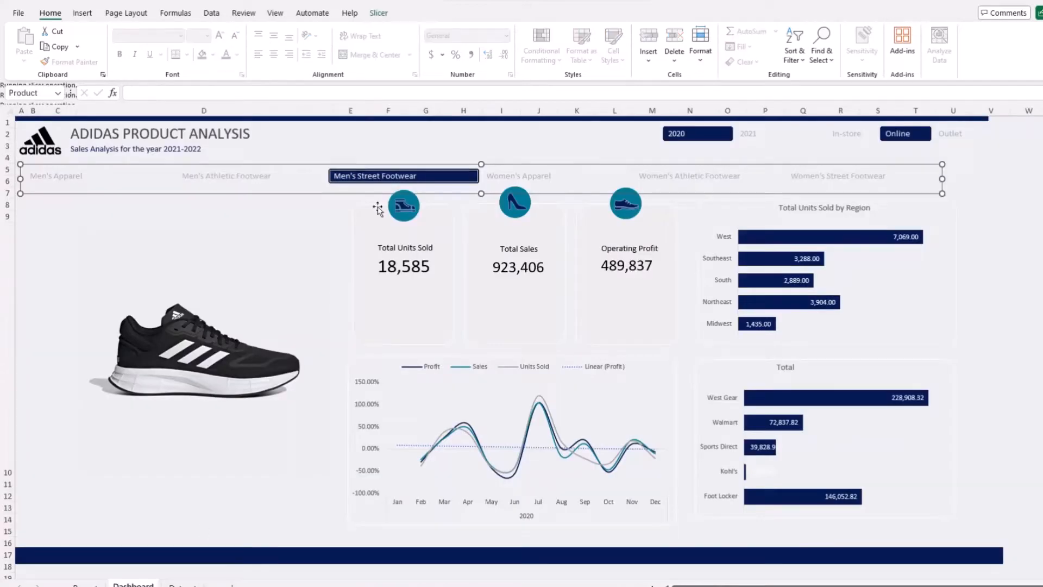
{"action": "left_click", "coordinate": [391, 156]}
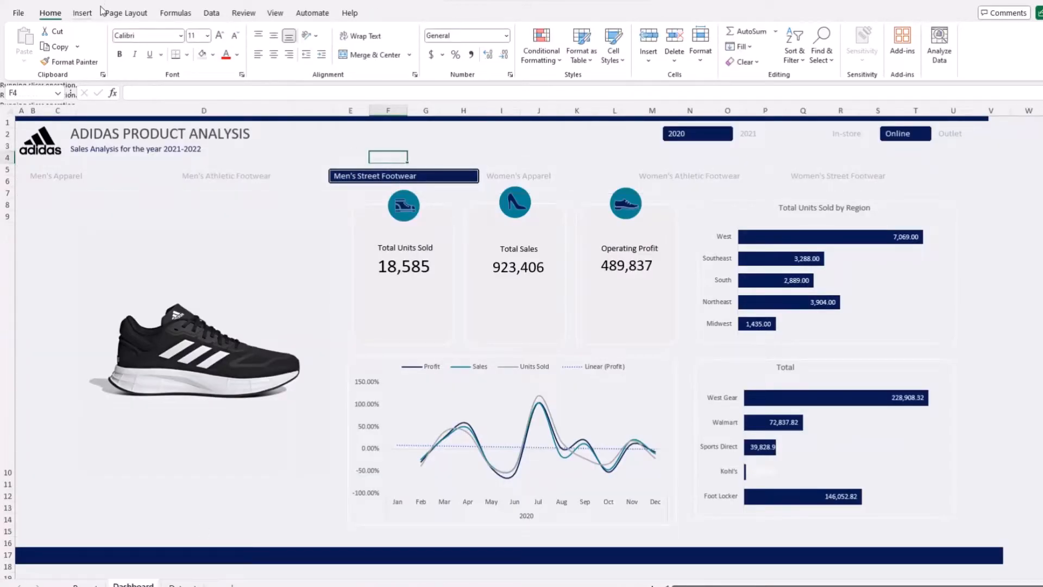
{"action": "left_click", "coordinate": [83, 13]}
{"action": "left_click", "coordinate": [762, 60]}
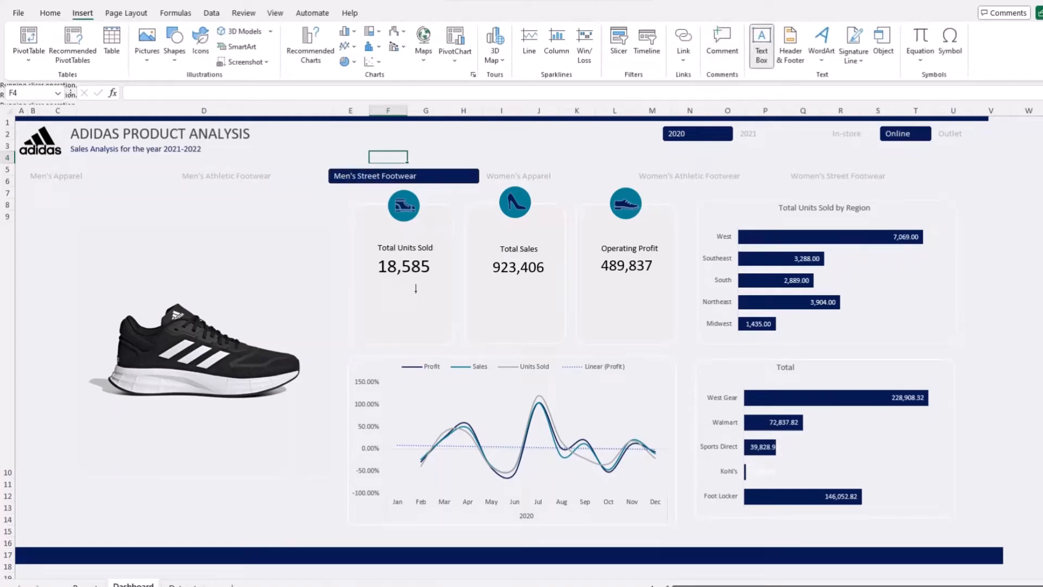
{"action": "left_click_drag", "start_coordinate": [379, 293], "coordinate": [427, 317]}
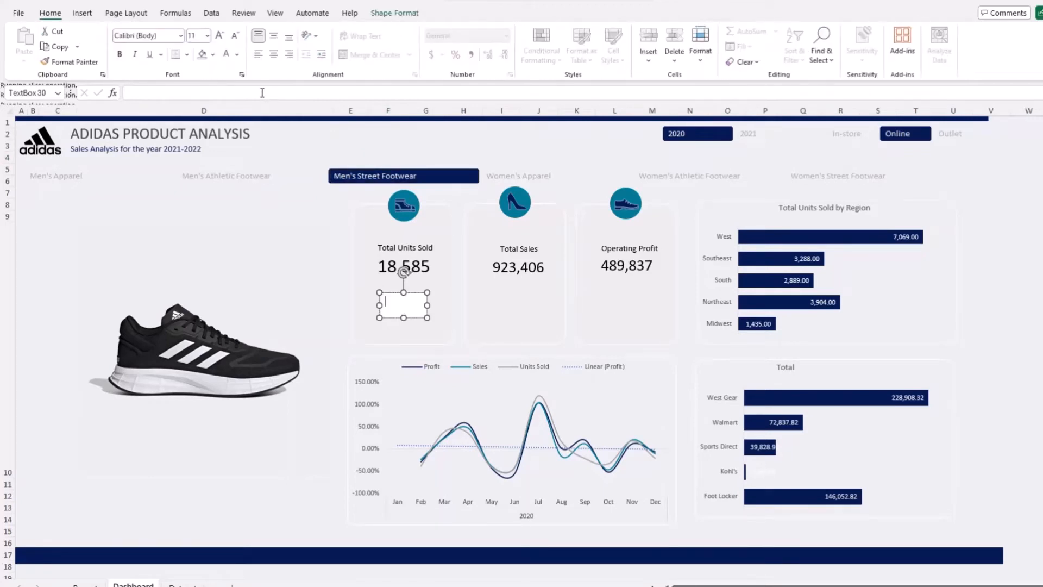
{"action": "type", "text": "="}
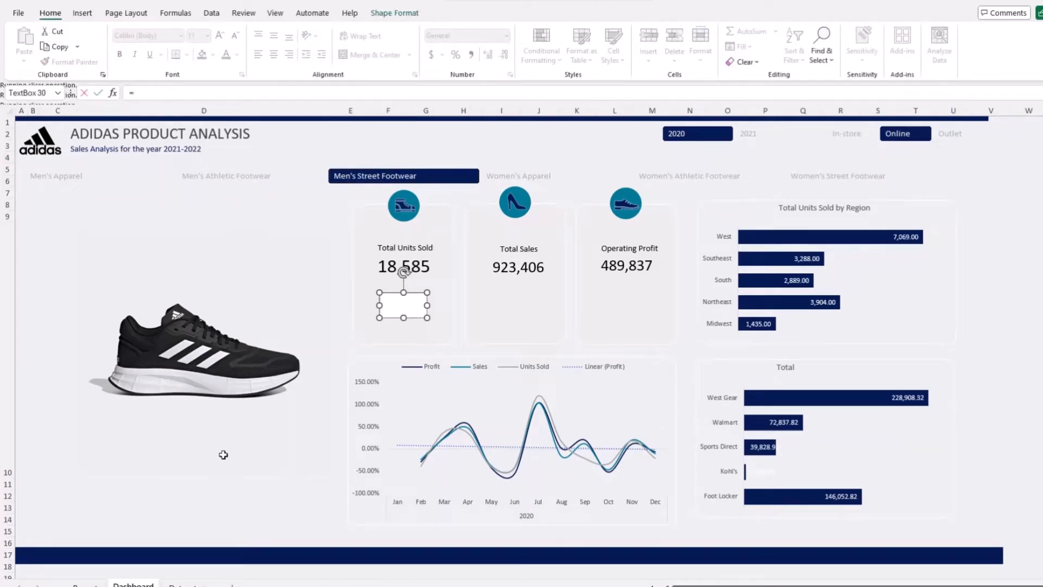
{"action": "key", "text": "ctrl+Page_Up"}
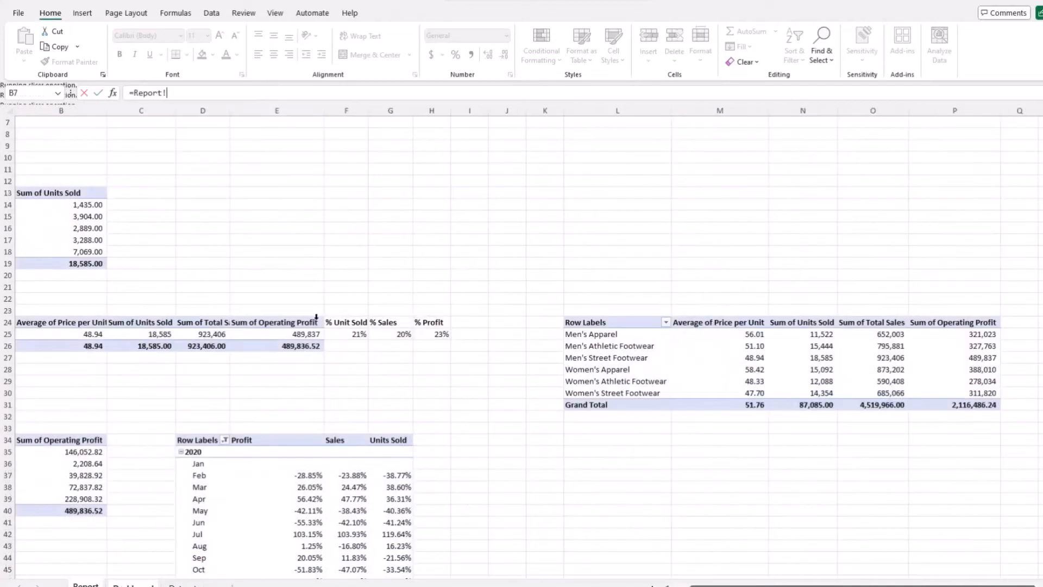
{"action": "left_click", "coordinate": [360, 334]}
{"action": "key", "text": "Return"}
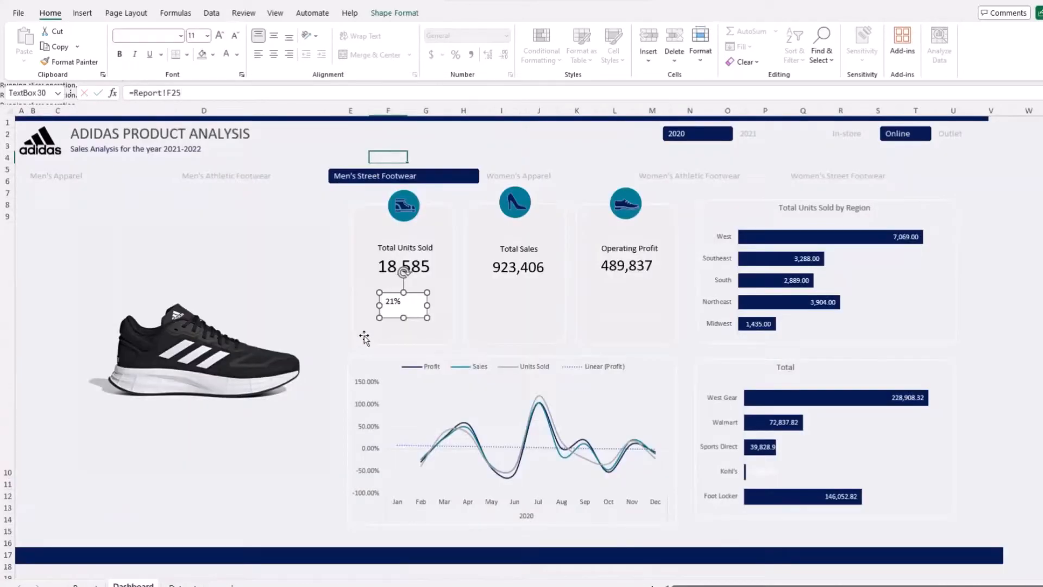
Step: Remove the fill and outline from the linked percentage text box, narrow it and shift it within the Total Units Sold card
{"action": "left_click", "coordinate": [394, 14]}
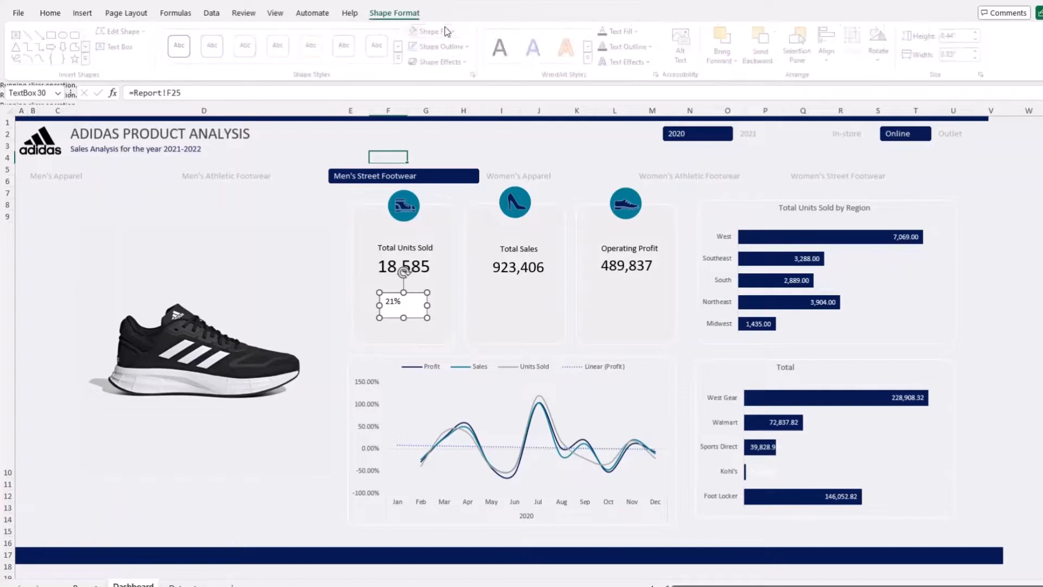
{"action": "left_click", "coordinate": [634, 32]}
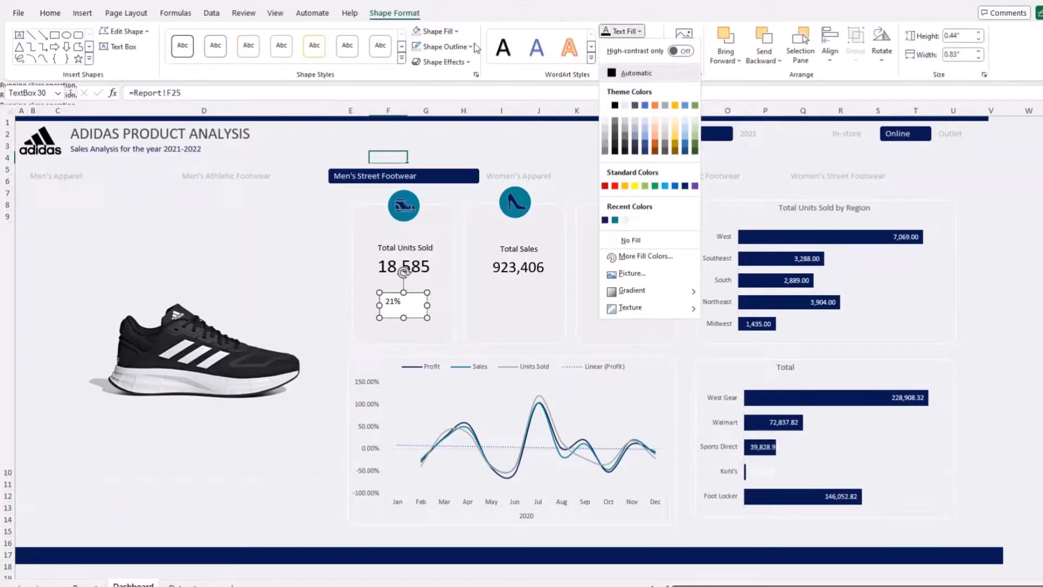
{"action": "left_click", "coordinate": [448, 32]}
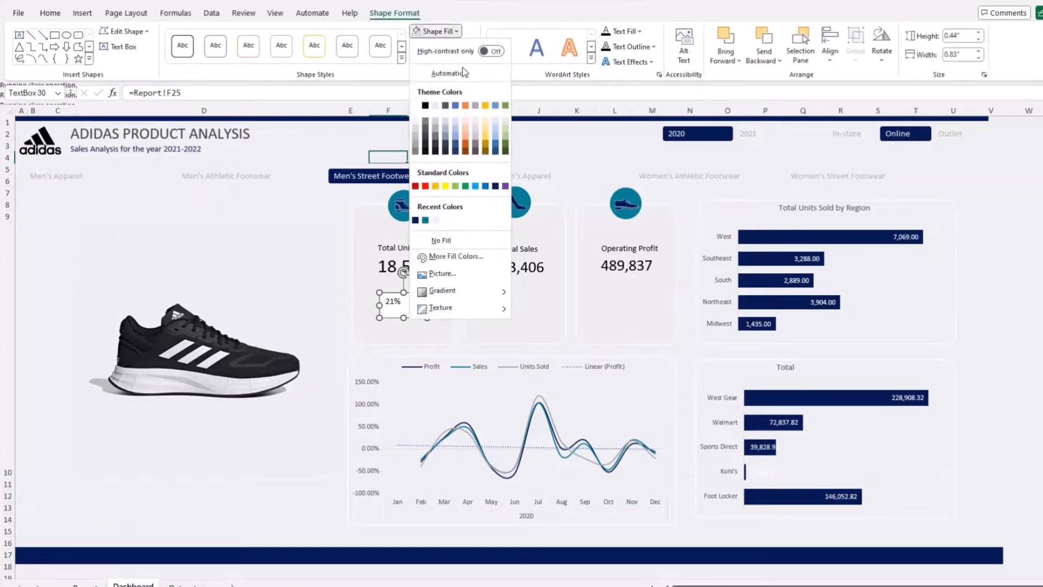
{"action": "left_click", "coordinate": [440, 240]}
{"action": "left_click", "coordinate": [443, 47]}
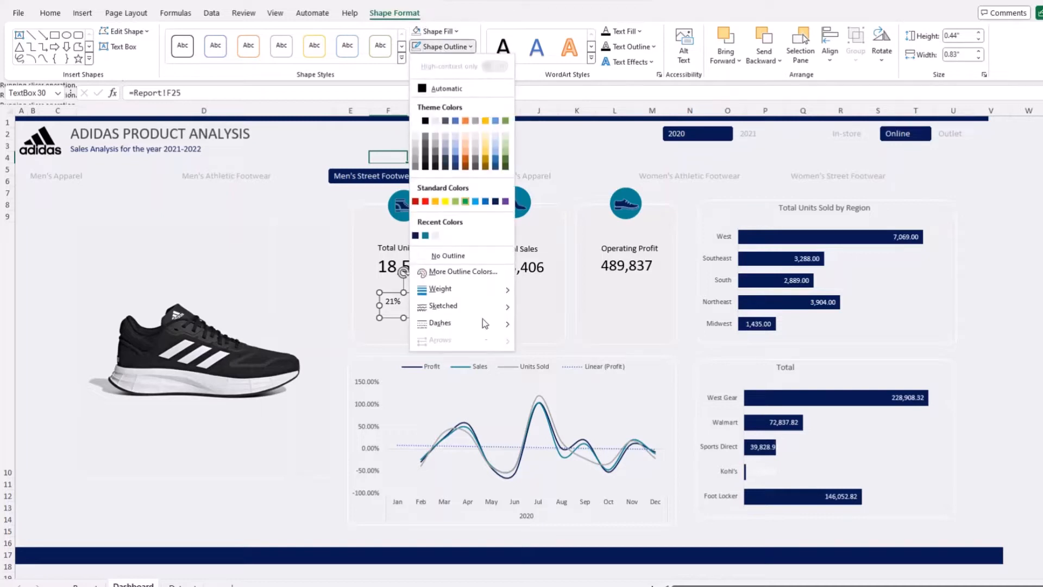
{"action": "left_click", "coordinate": [485, 258]}
{"action": "left_click_drag", "start_coordinate": [408, 318], "coordinate": [406, 306]}
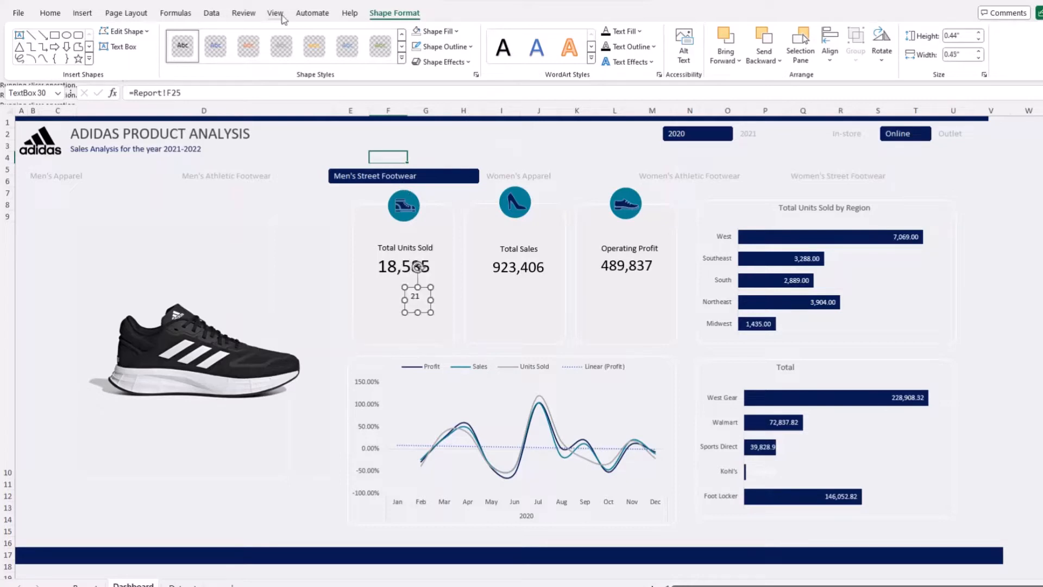
Step: Colour the units percentage teal, enlarge it to 18 pt and widen its text box to fit the text
{"action": "left_click", "coordinate": [50, 13]}
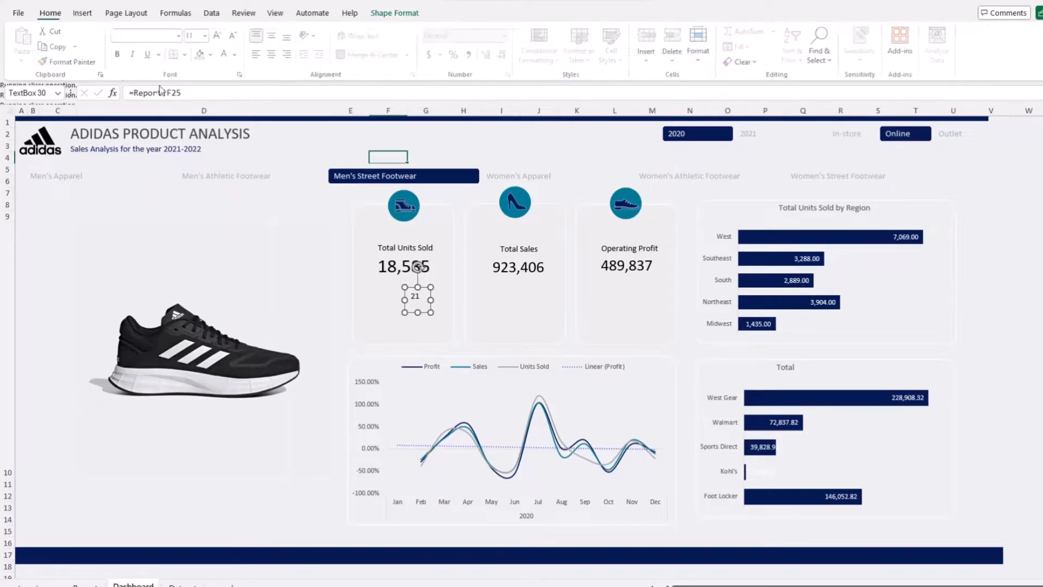
{"action": "left_click", "coordinate": [239, 56]}
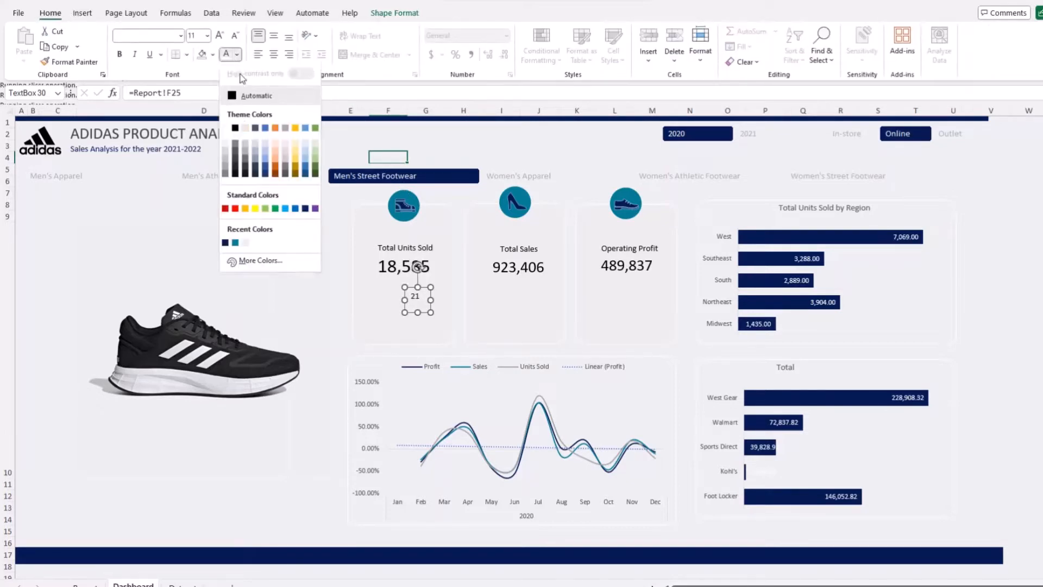
{"action": "left_click", "coordinate": [236, 243]}
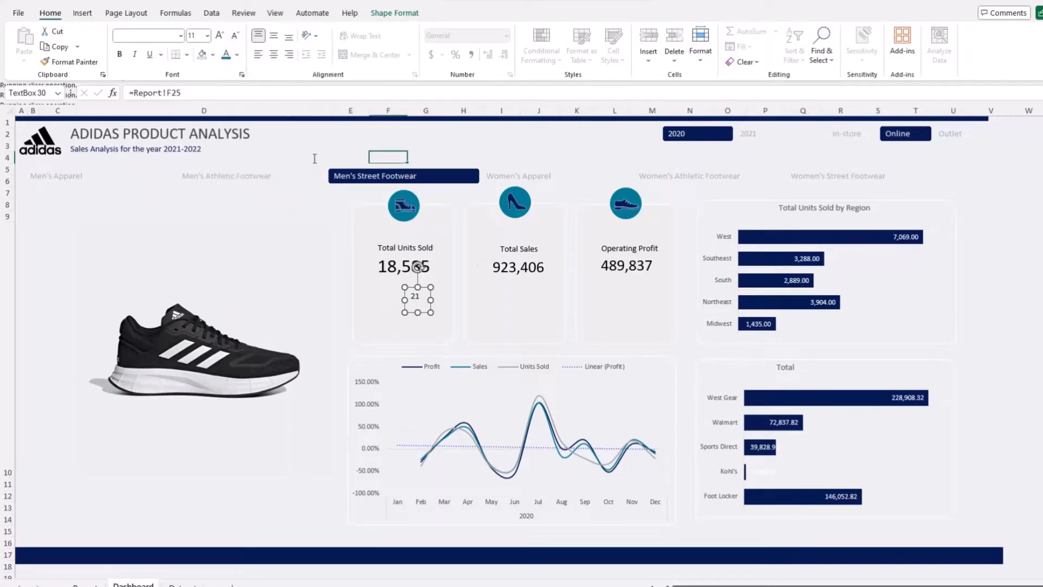
{"action": "left_click_drag", "start_coordinate": [430, 300], "coordinate": [441, 302]}
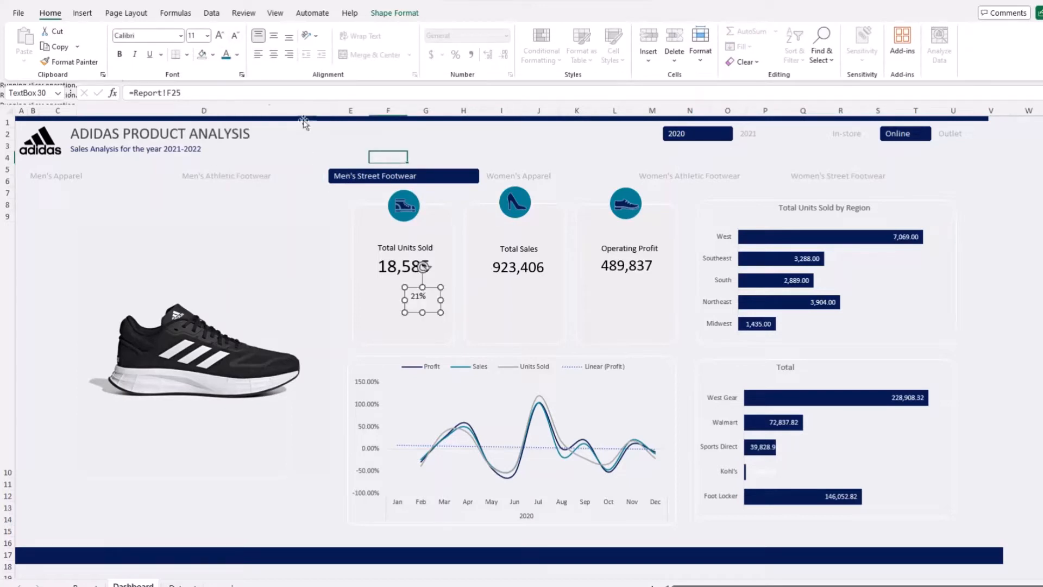
{"action": "left_click", "coordinate": [220, 36]}
{"action": "left_click", "coordinate": [221, 36]}
{"action": "left_click", "coordinate": [221, 36]}
{"action": "left_click", "coordinate": [221, 36]}
{"action": "left_click_drag", "start_coordinate": [445, 300], "coordinate": [454, 301]}
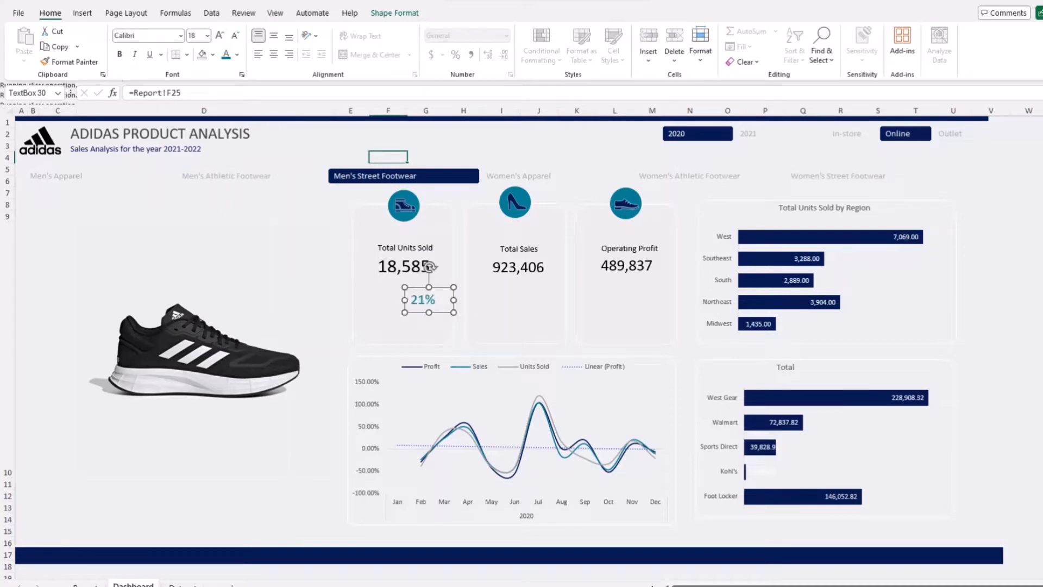
Step: Paste the prepared caption "Contributed to the total Units Sold" and position it around the percentage in the Total Units Sold card
{"action": "left_click", "coordinate": [468, 313]}
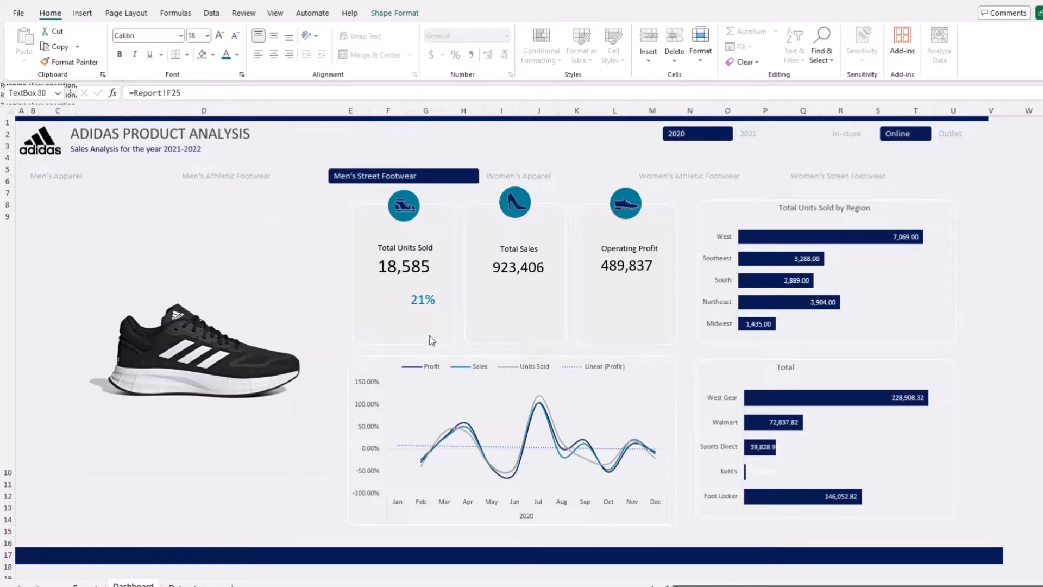
{"action": "key", "text": "alt+Tab"}
{"action": "key", "text": "ctrl+v"}
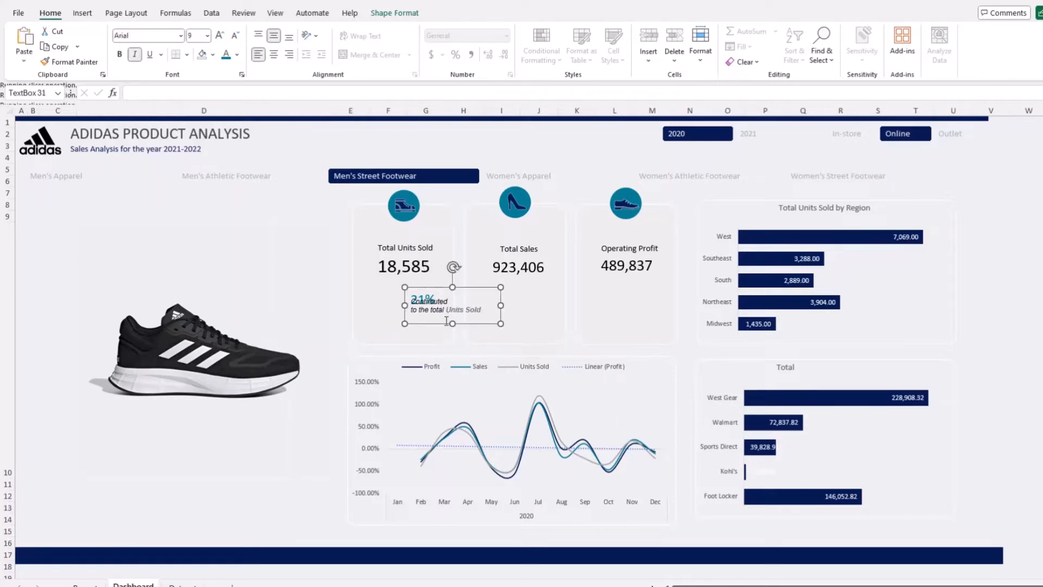
{"action": "left_click_drag", "start_coordinate": [444, 321], "coordinate": [397, 325]}
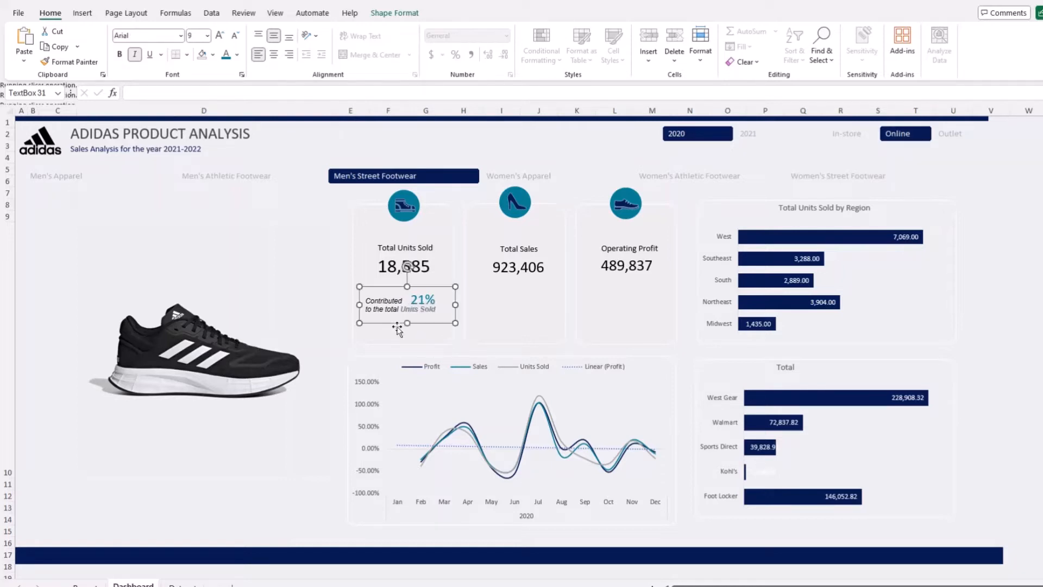
{"action": "left_click", "coordinate": [535, 147]}
{"action": "left_click", "coordinate": [422, 297]}
{"action": "left_click", "coordinate": [489, 142]}
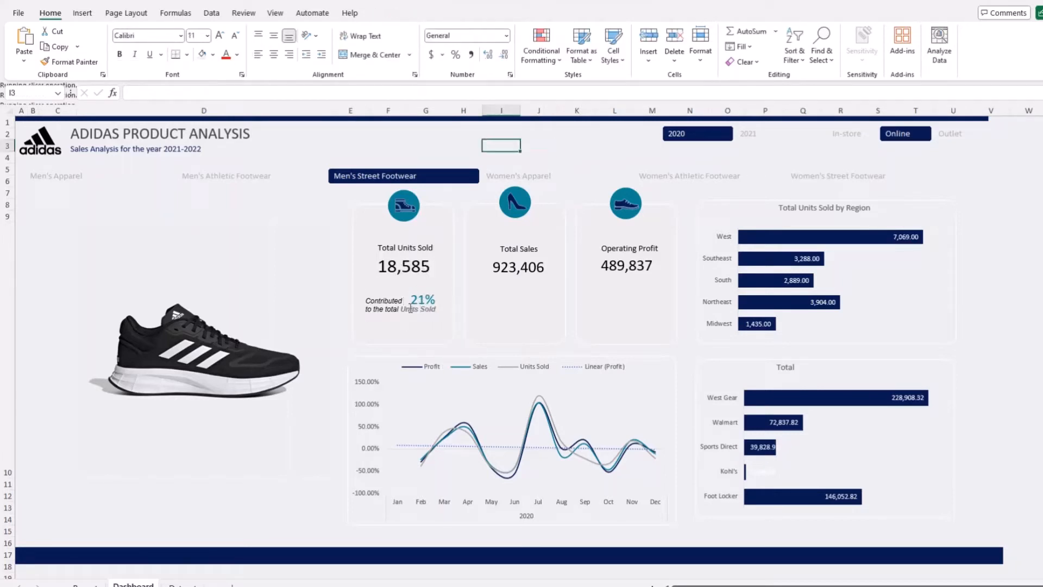
{"action": "left_click", "coordinate": [433, 294]}
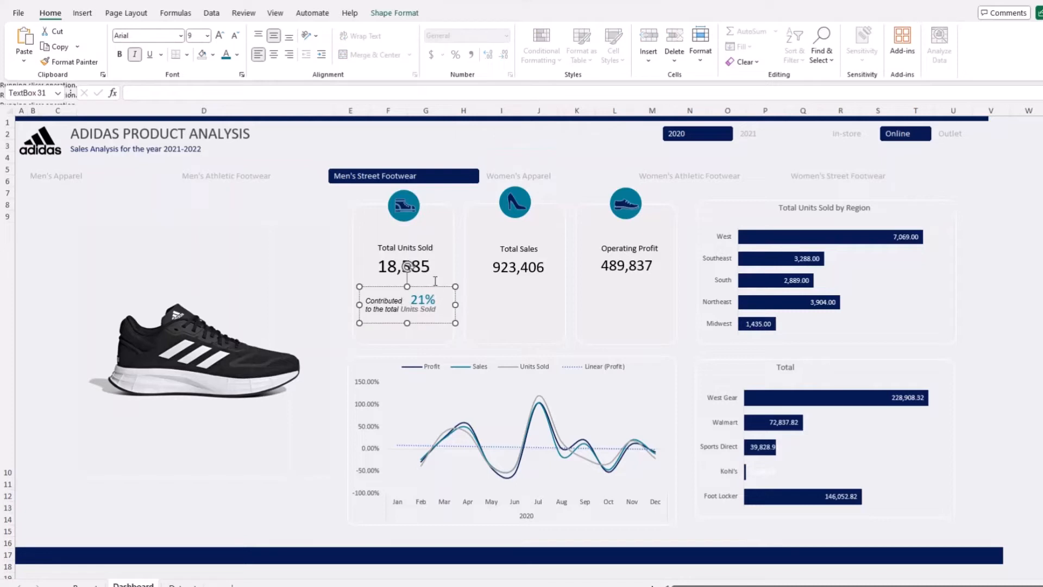
{"action": "left_click", "coordinate": [504, 133]}
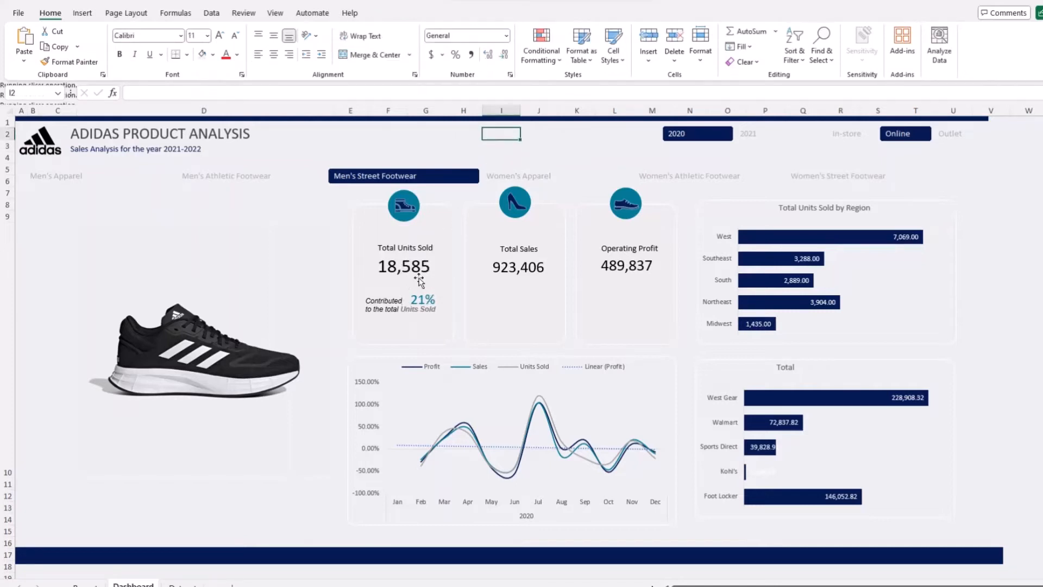
{"action": "left_click", "coordinate": [396, 311]}
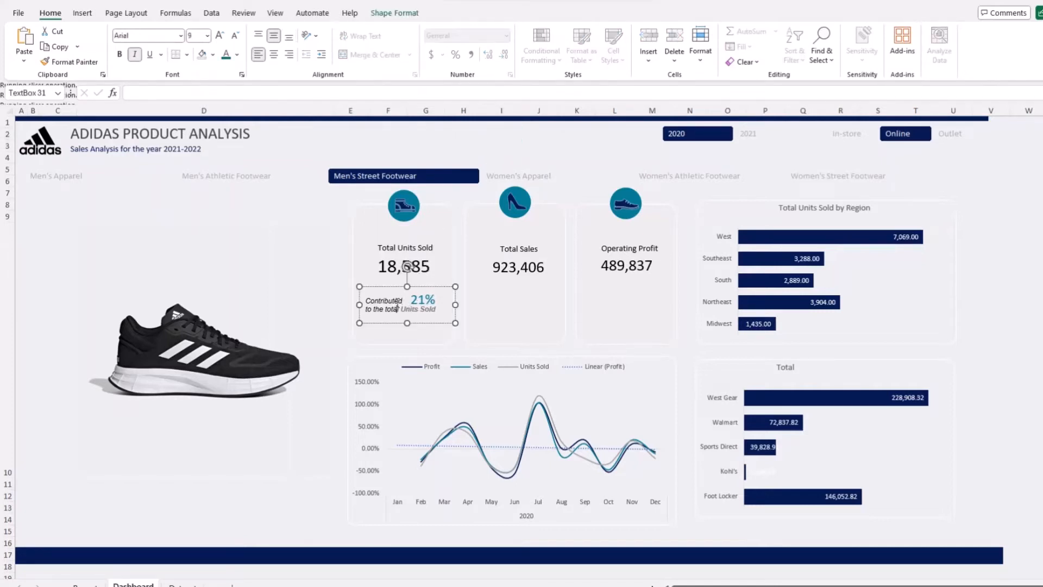
{"action": "left_click", "coordinate": [580, 134]}
Step: Check the percentage card by filtering the product slicer to Women's Apparel, Women's Street Footwear and Men's Athletic Footwear
{"action": "left_click", "coordinate": [542, 178]}
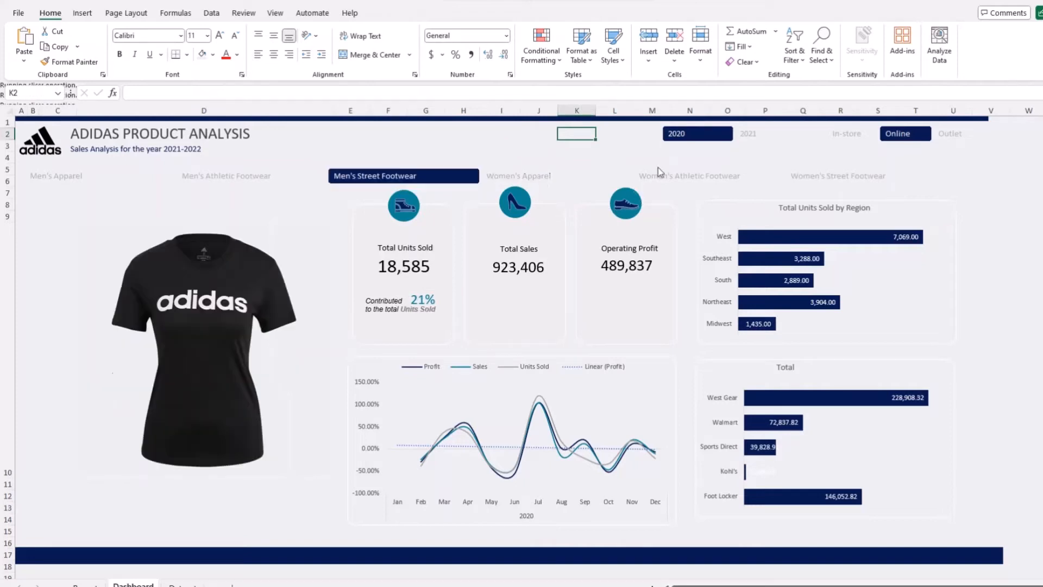
{"action": "left_click", "coordinate": [788, 178]}
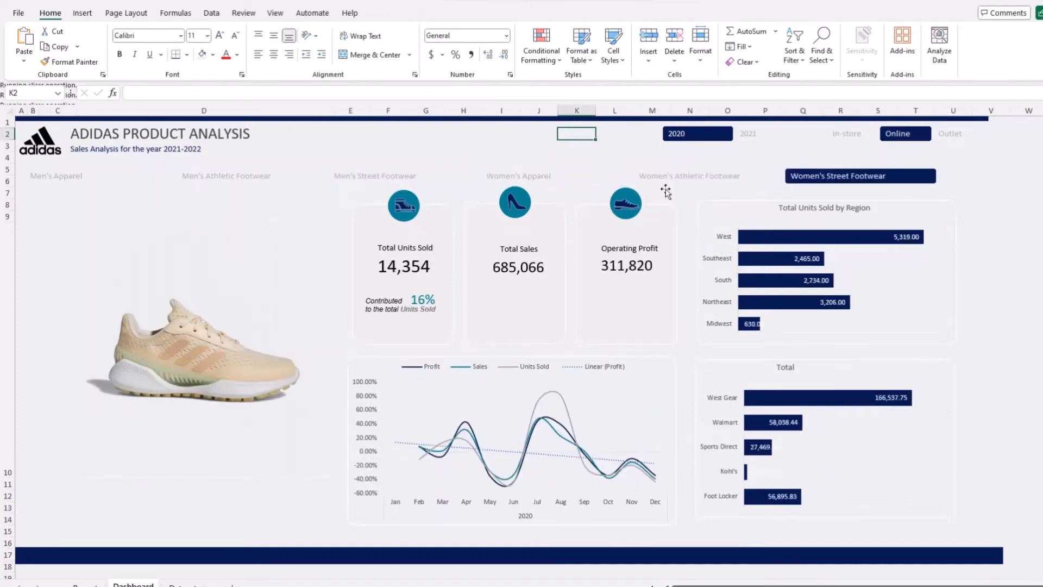
{"action": "left_click", "coordinate": [234, 176]}
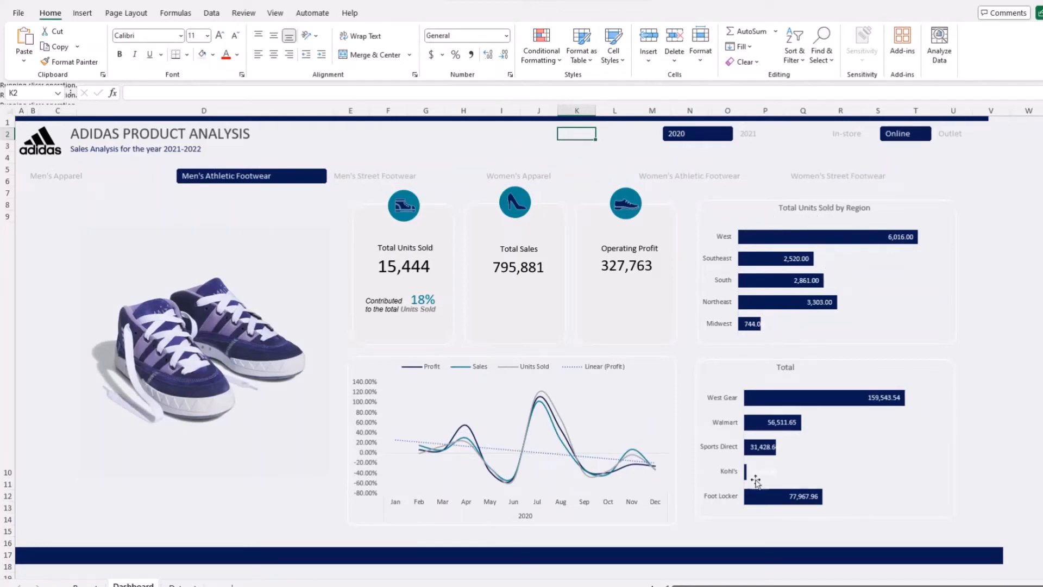
Step: Sort the retailer pivot table on the Report sheet by Sum of Operating Profit from smallest to largest
{"action": "left_click", "coordinate": [85, 584]}
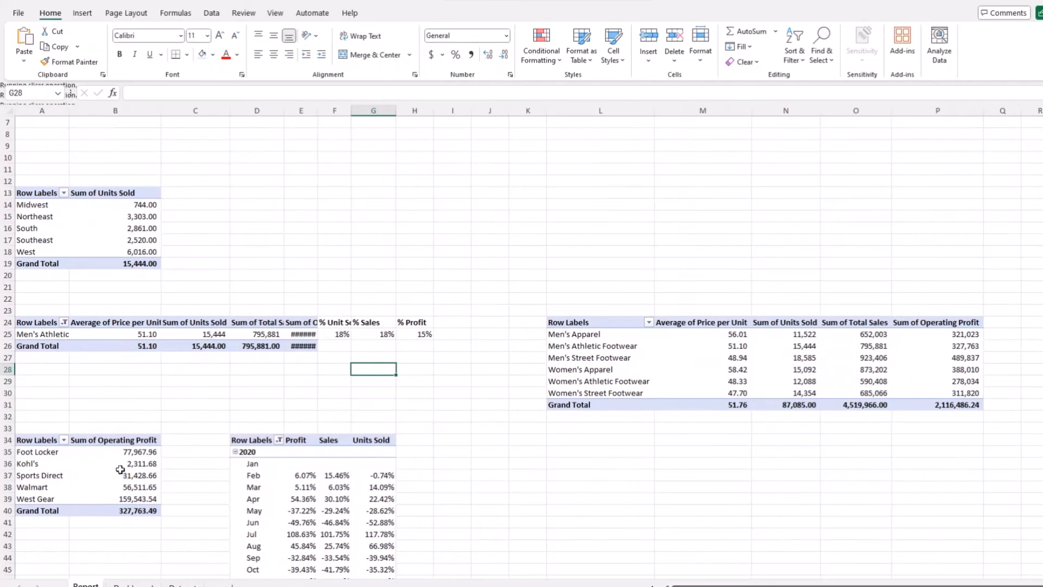
{"action": "left_click", "coordinate": [129, 474]}
{"action": "right_click", "coordinate": [129, 475]}
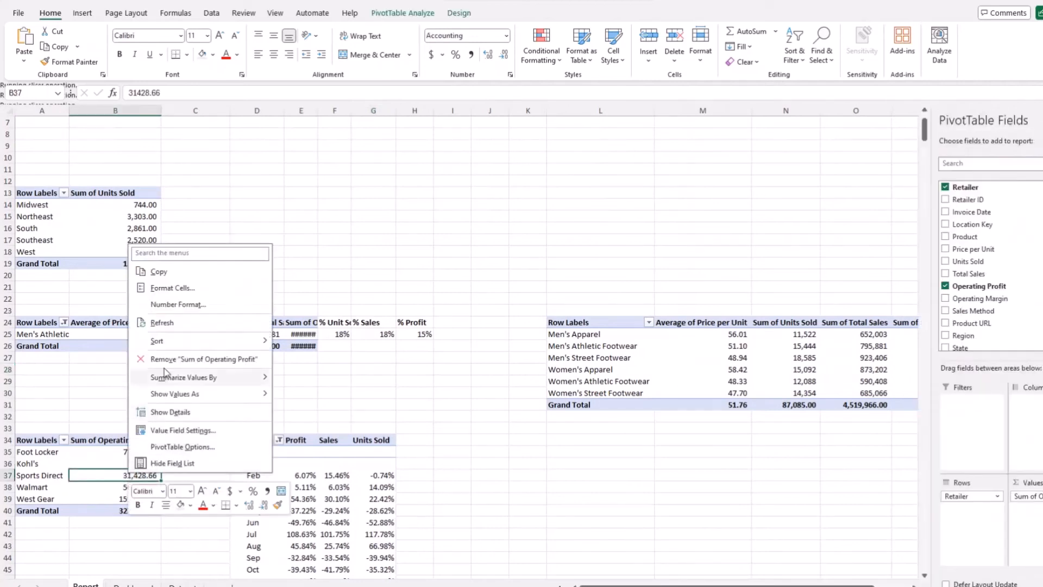
{"action": "mouse_move", "coordinate": [185, 341]}
{"action": "left_click", "coordinate": [349, 344]}
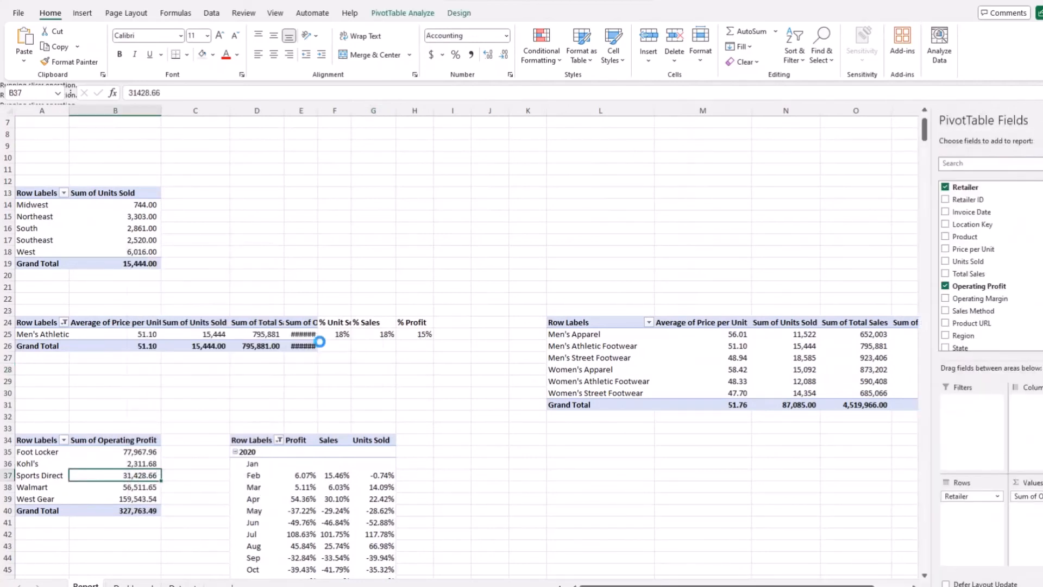
Step: Sort the region pivot table by Sum of Units Sold from smallest to largest
{"action": "left_click", "coordinate": [139, 244]}
{"action": "right_click", "coordinate": [142, 241]}
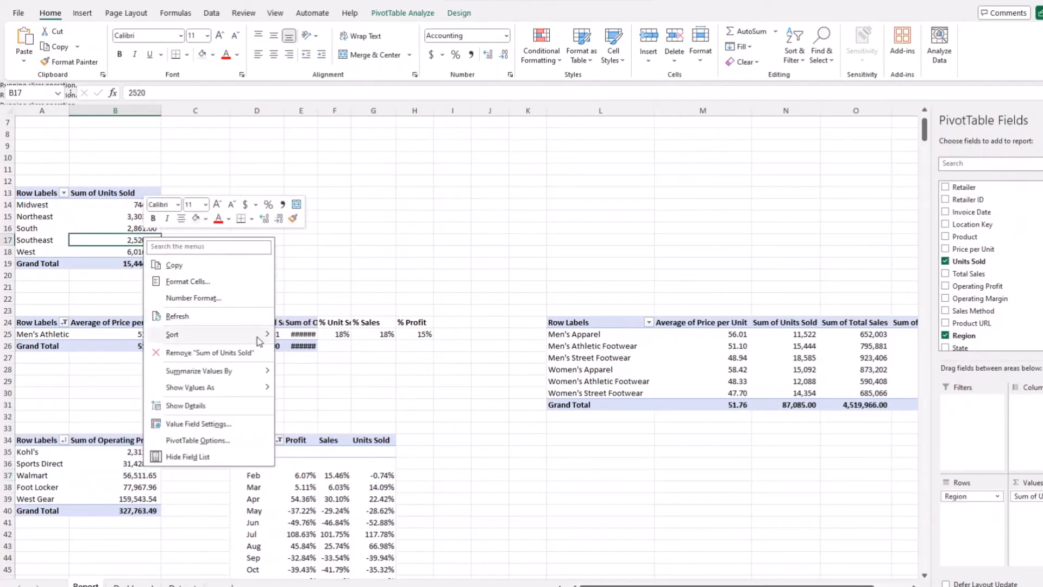
{"action": "mouse_move", "coordinate": [261, 341]}
{"action": "left_click", "coordinate": [326, 336]}
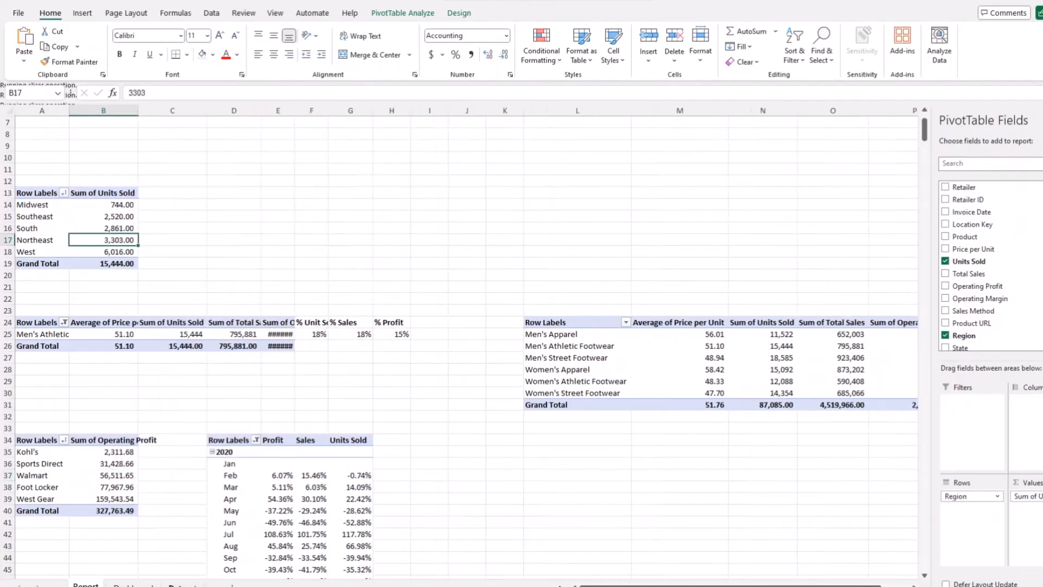
Step: Check the sorted charts on the Dashboard sheet with the year 2021, filtering to Men's Street Footwear and Men's Apparel
{"action": "left_click", "coordinate": [133, 584]}
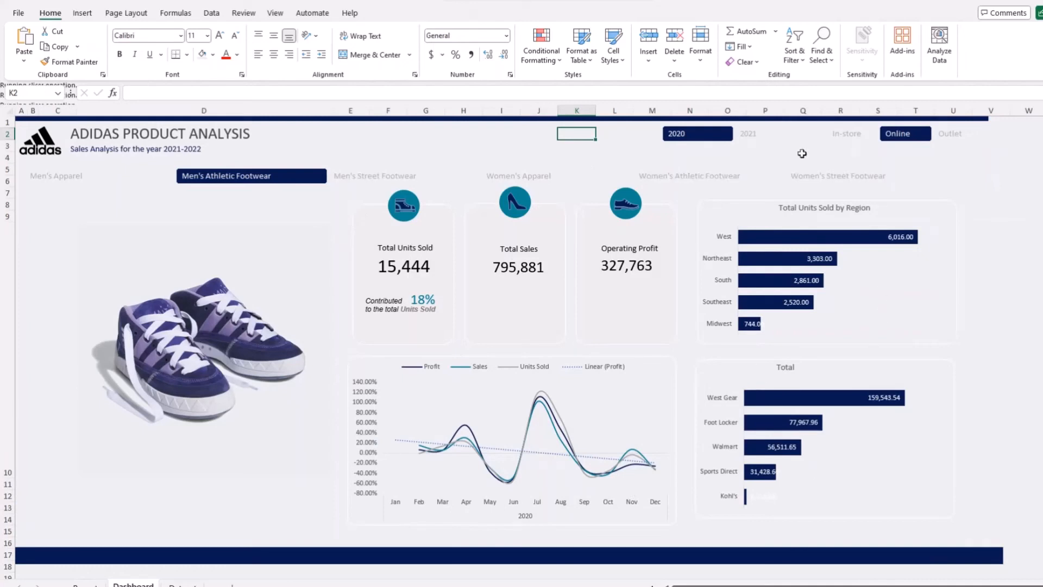
{"action": "left_click", "coordinate": [761, 136]}
{"action": "left_click", "coordinate": [1038, 228]}
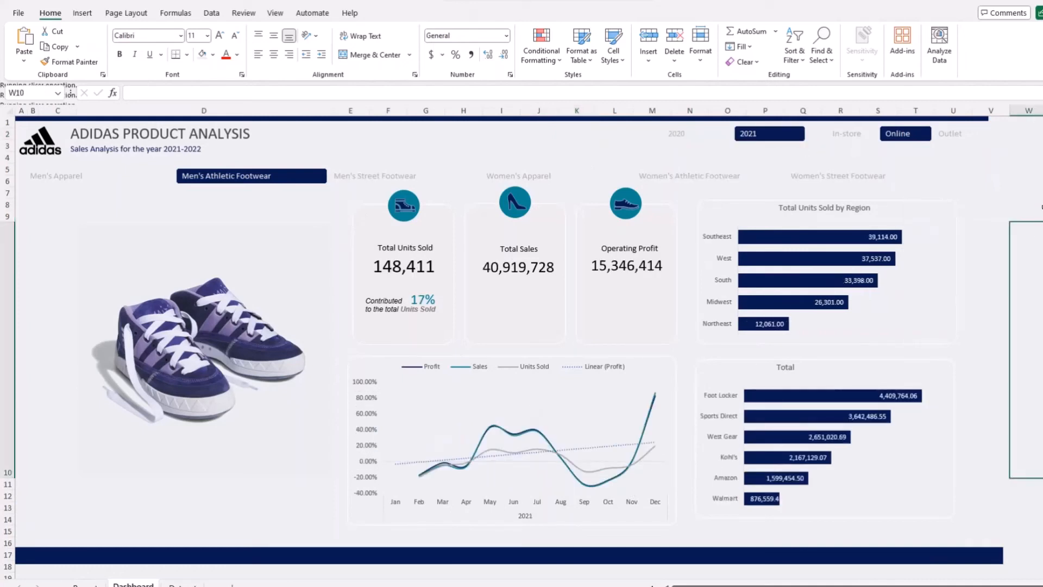
{"action": "left_click", "coordinate": [359, 169]}
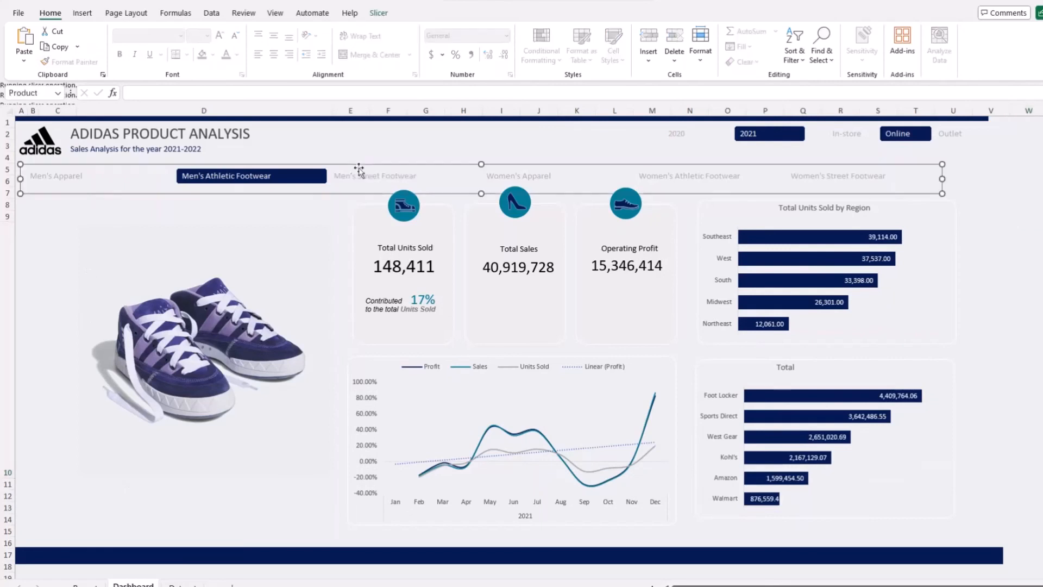
{"action": "left_click", "coordinate": [358, 177]}
{"action": "left_click", "coordinate": [116, 175]}
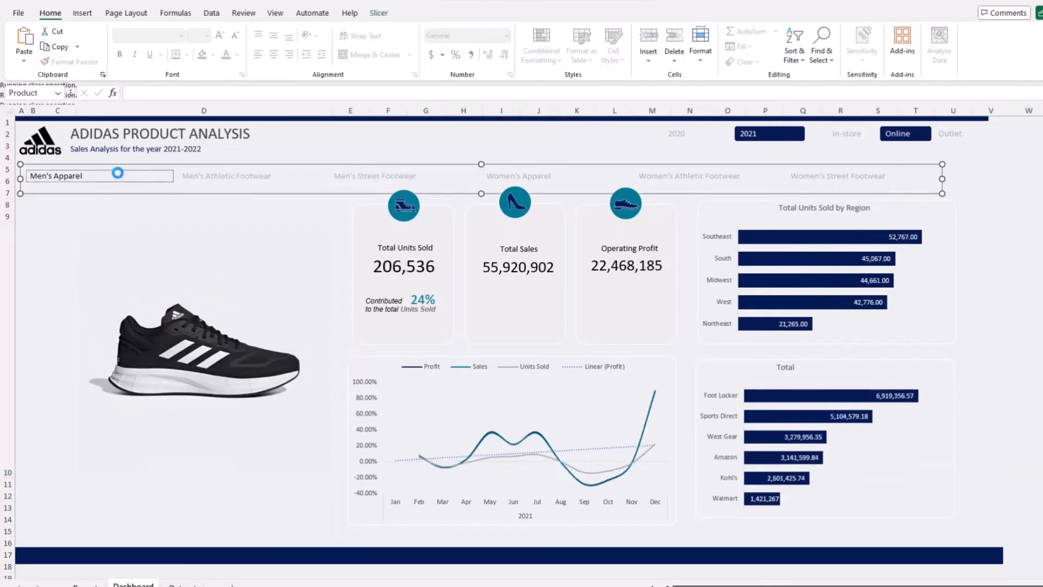
{"action": "left_click", "coordinate": [459, 152]}
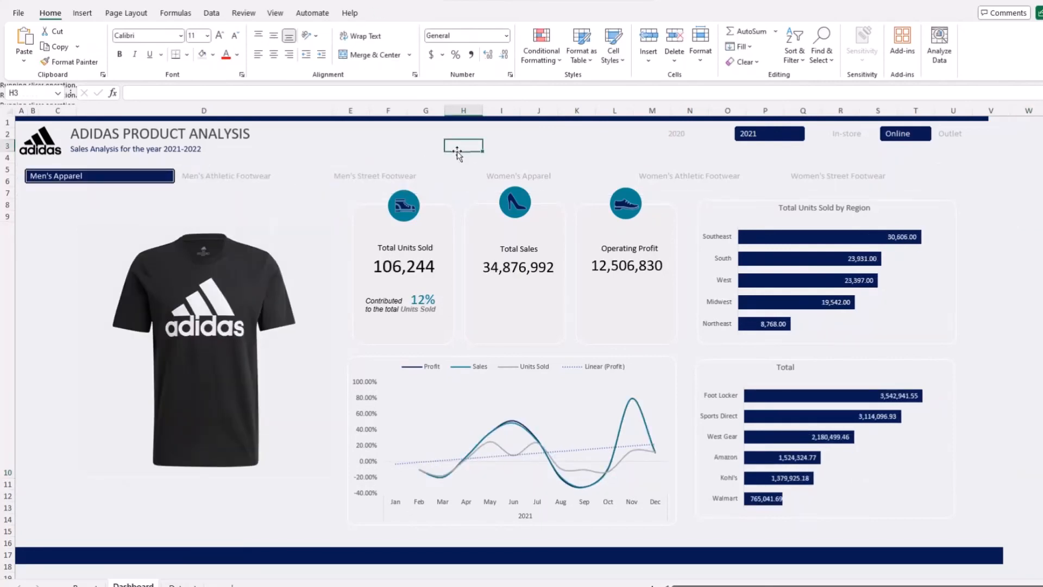